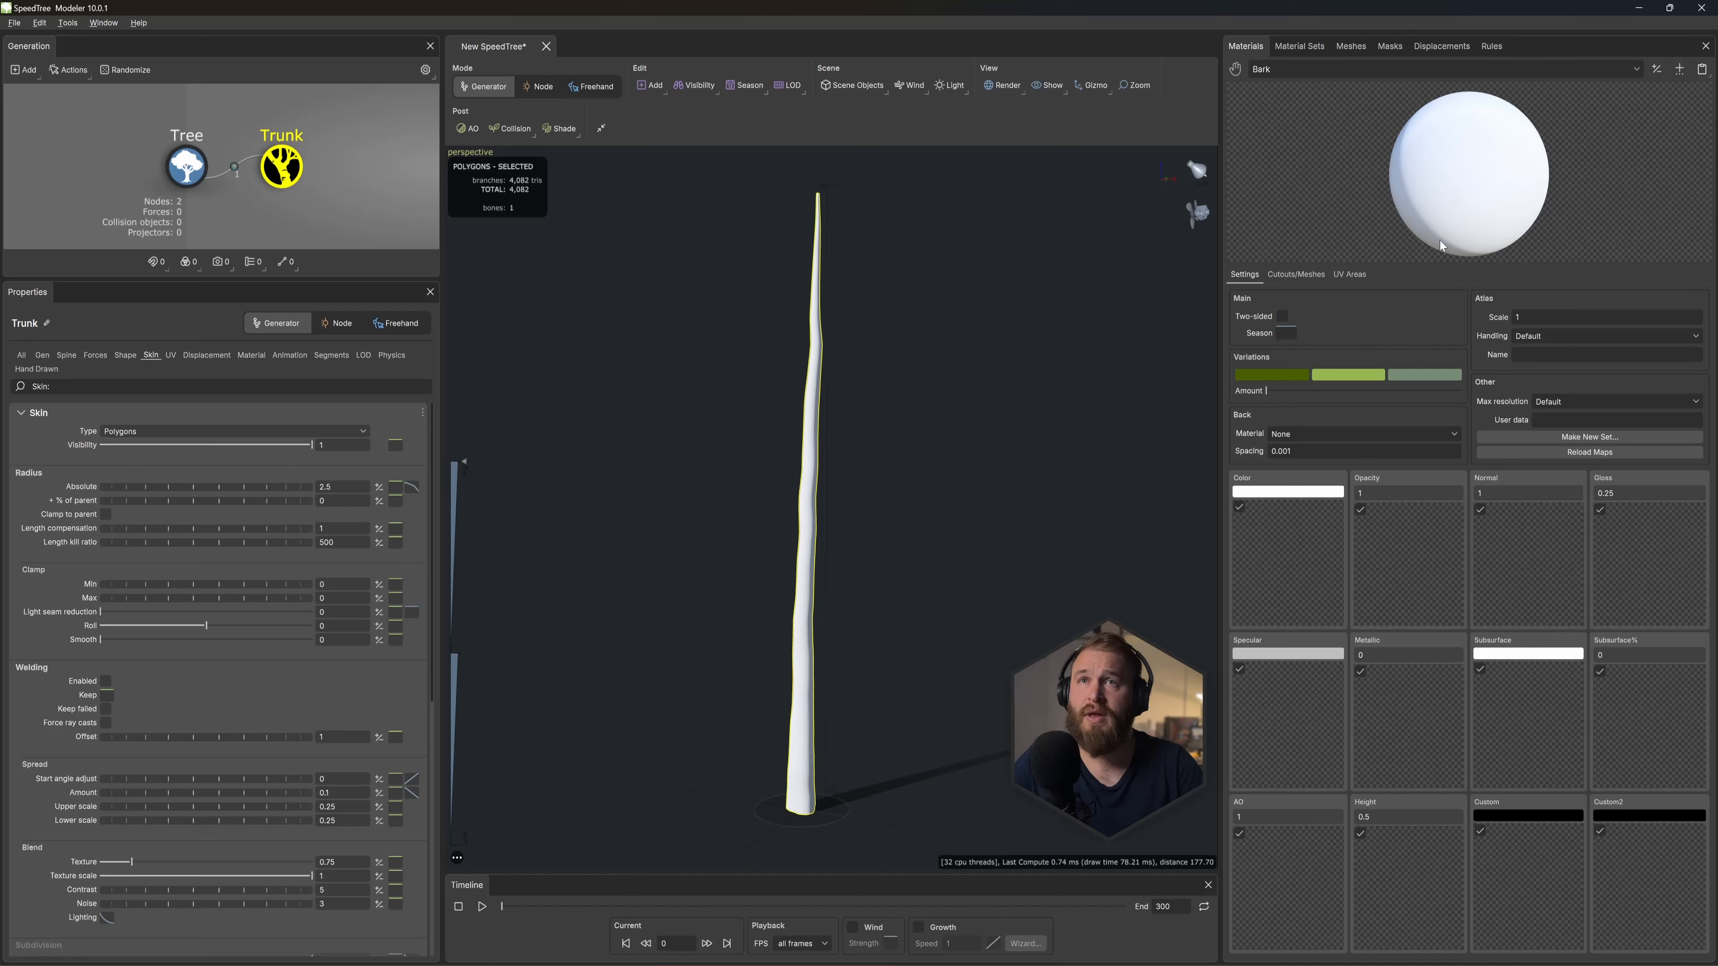
Step: Load Untitled material_BaseColor.jpg from the Bark folder as the Bark material's Color map
{"action": "left_click", "coordinate": [1658, 68]}
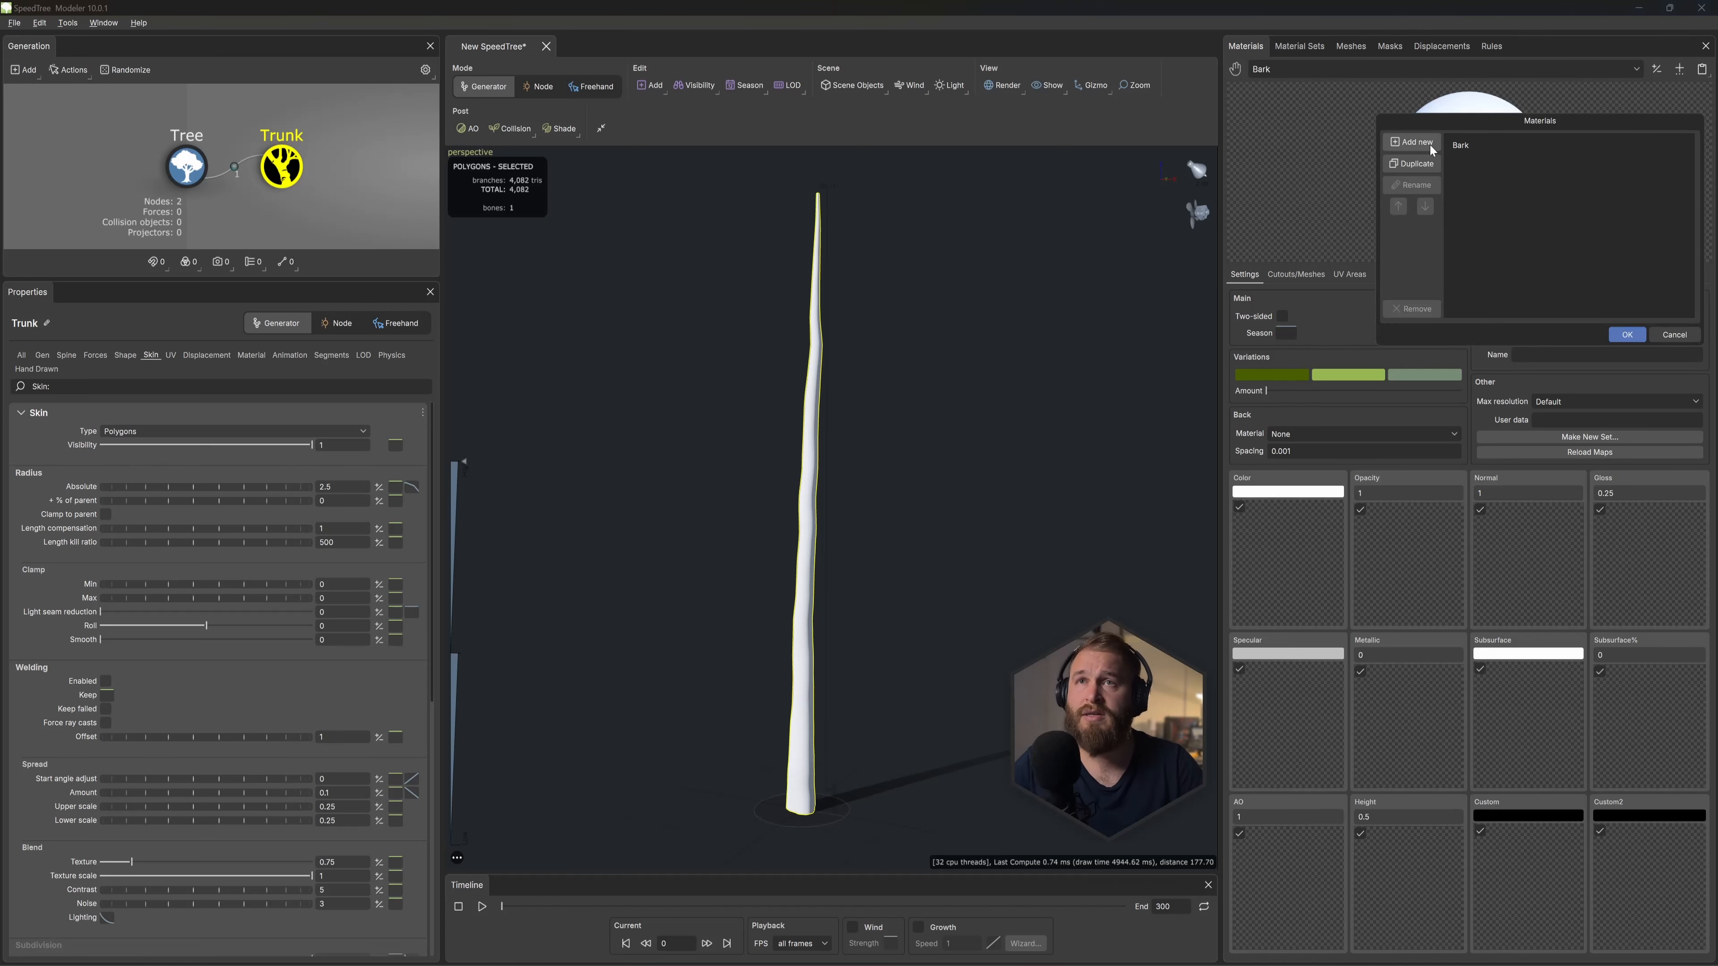
{"action": "left_click", "coordinate": [1657, 335]}
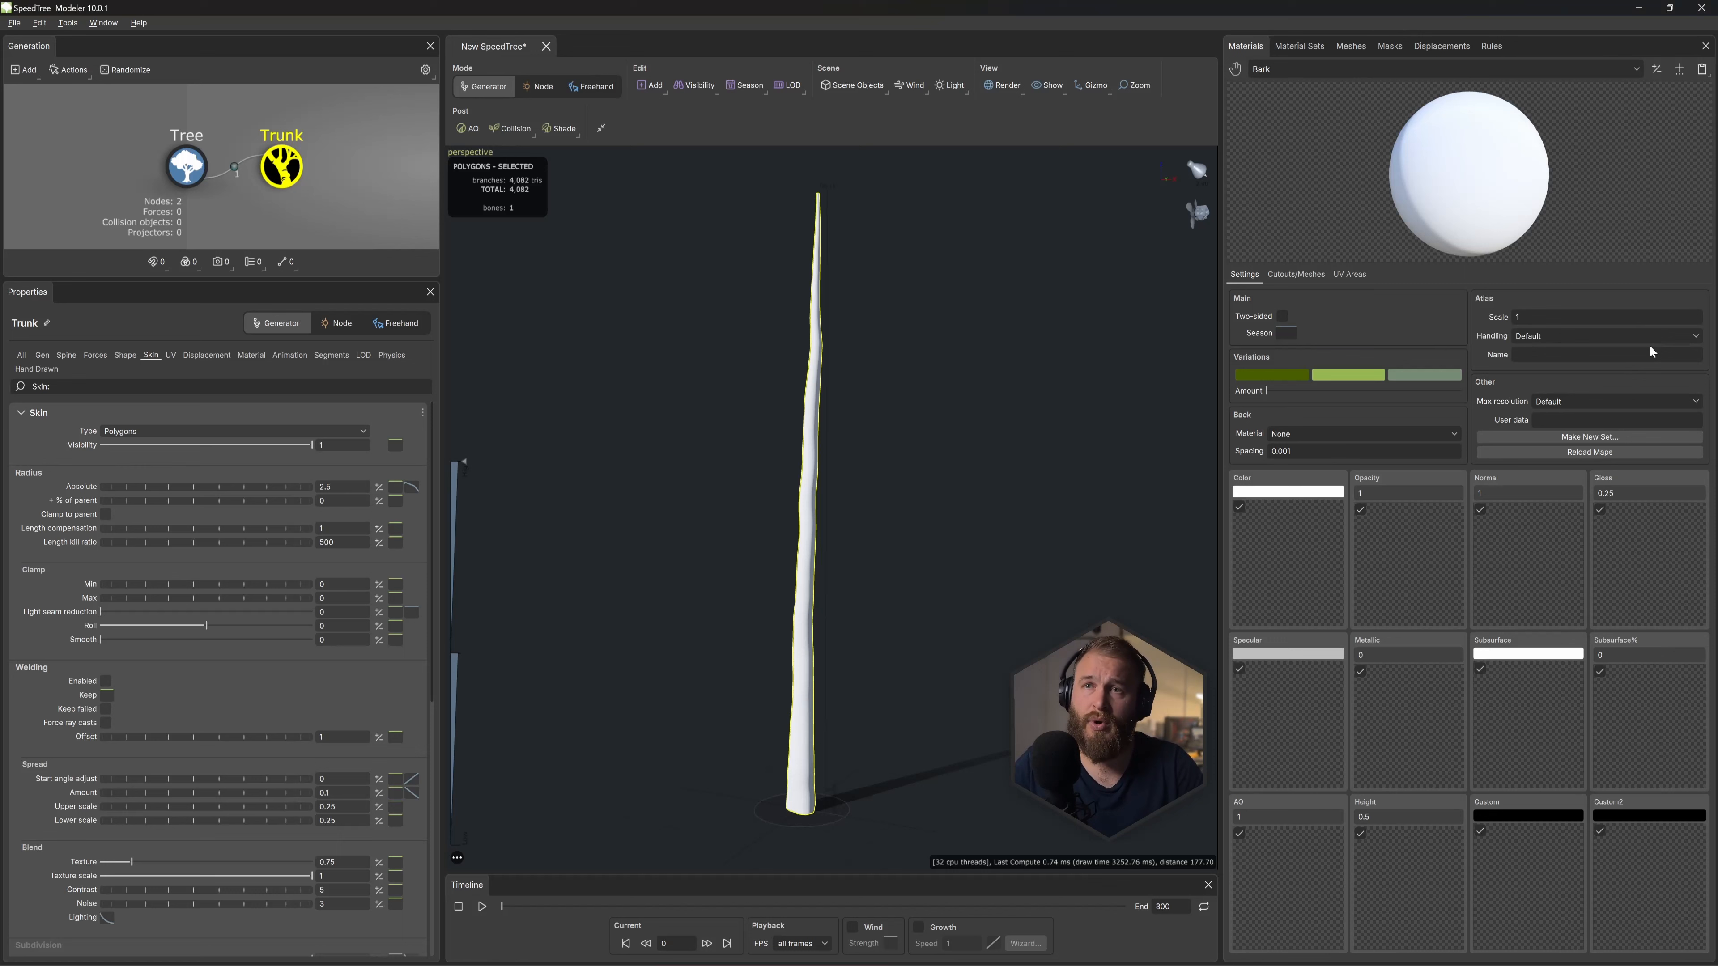
{"action": "left_click", "coordinate": [1286, 549]}
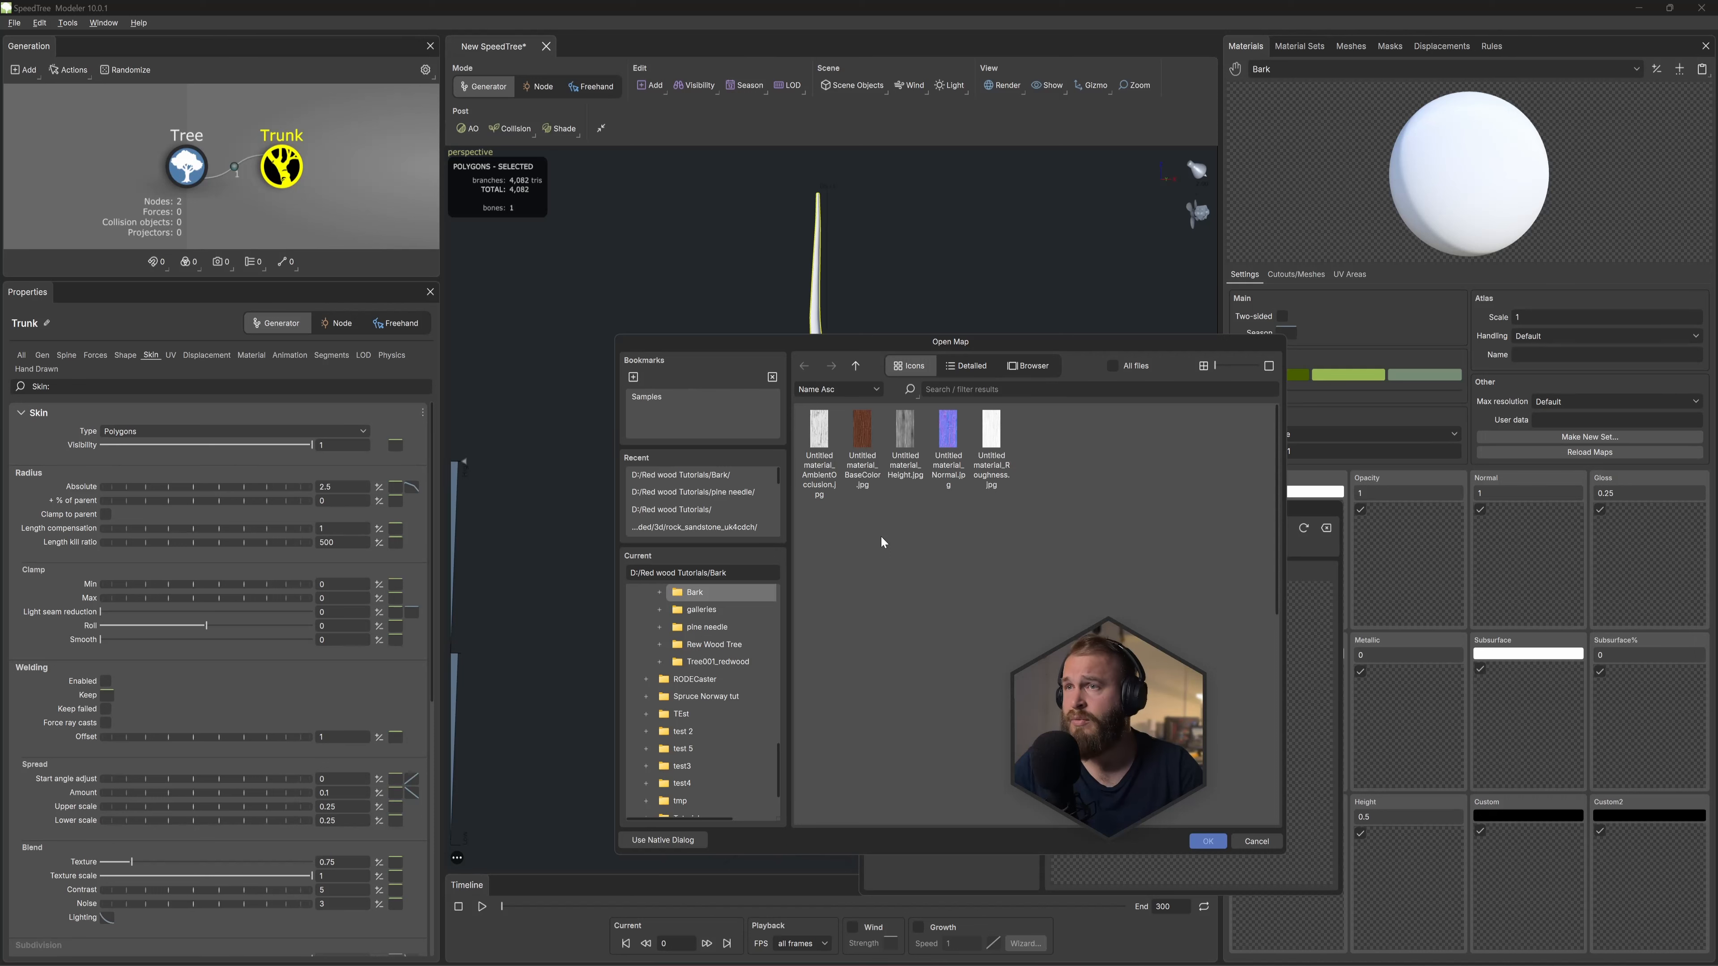
{"action": "left_click", "coordinate": [872, 421]}
{"action": "left_click", "coordinate": [1207, 841]}
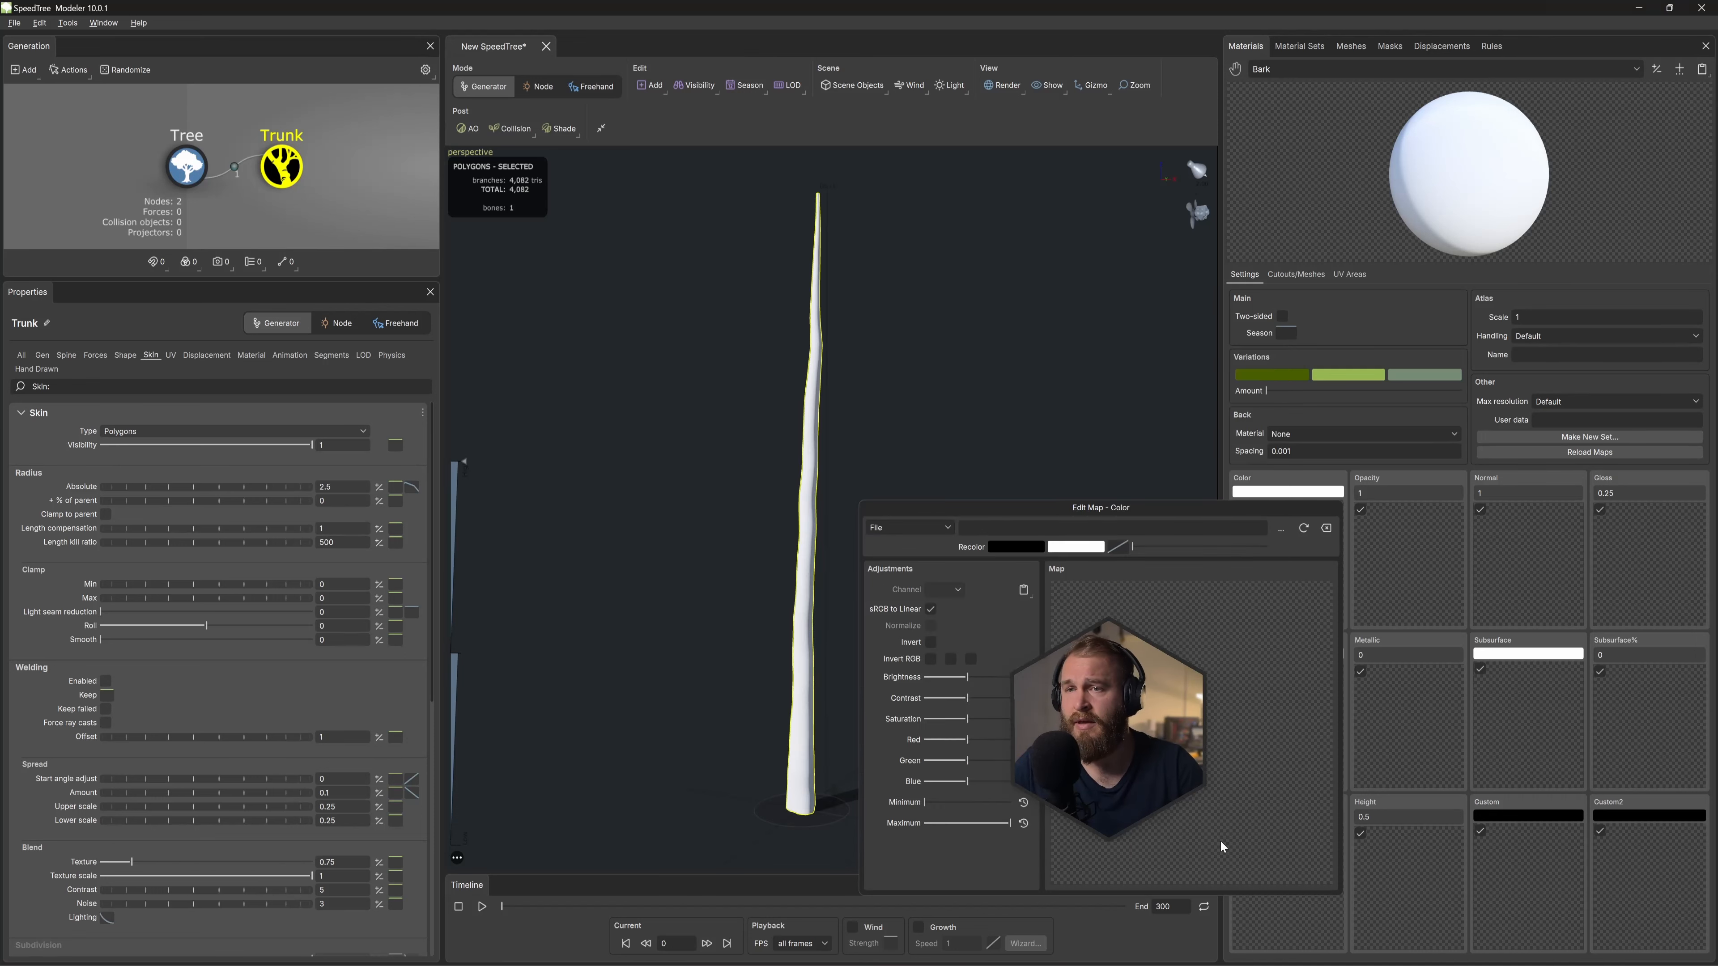
Step: Assign Untitled material_Normal.jpg as the Bark material's Normal map
{"action": "left_click", "coordinate": [1560, 581]}
{"action": "left_click", "coordinate": [952, 434]}
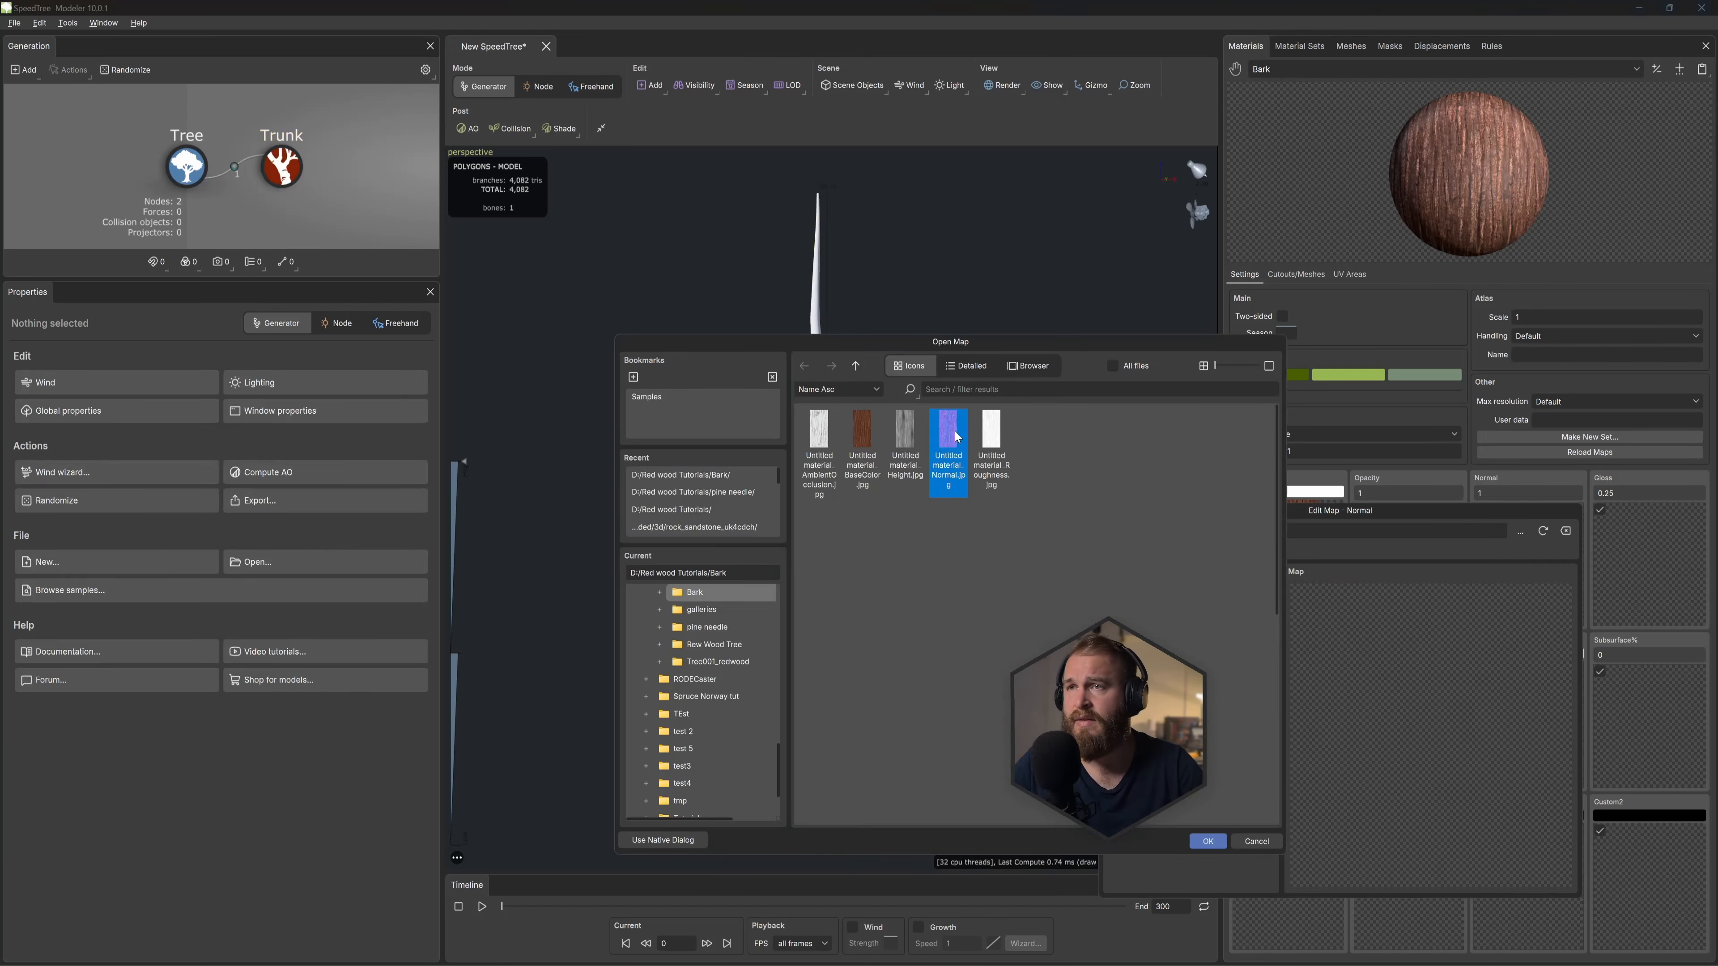
{"action": "left_click", "coordinate": [1209, 839]}
Step: Load Untitled material_Roughness.jpg as the Bark material's Gloss map and invert it
{"action": "left_click", "coordinate": [1626, 582]}
{"action": "left_click", "coordinate": [991, 433]}
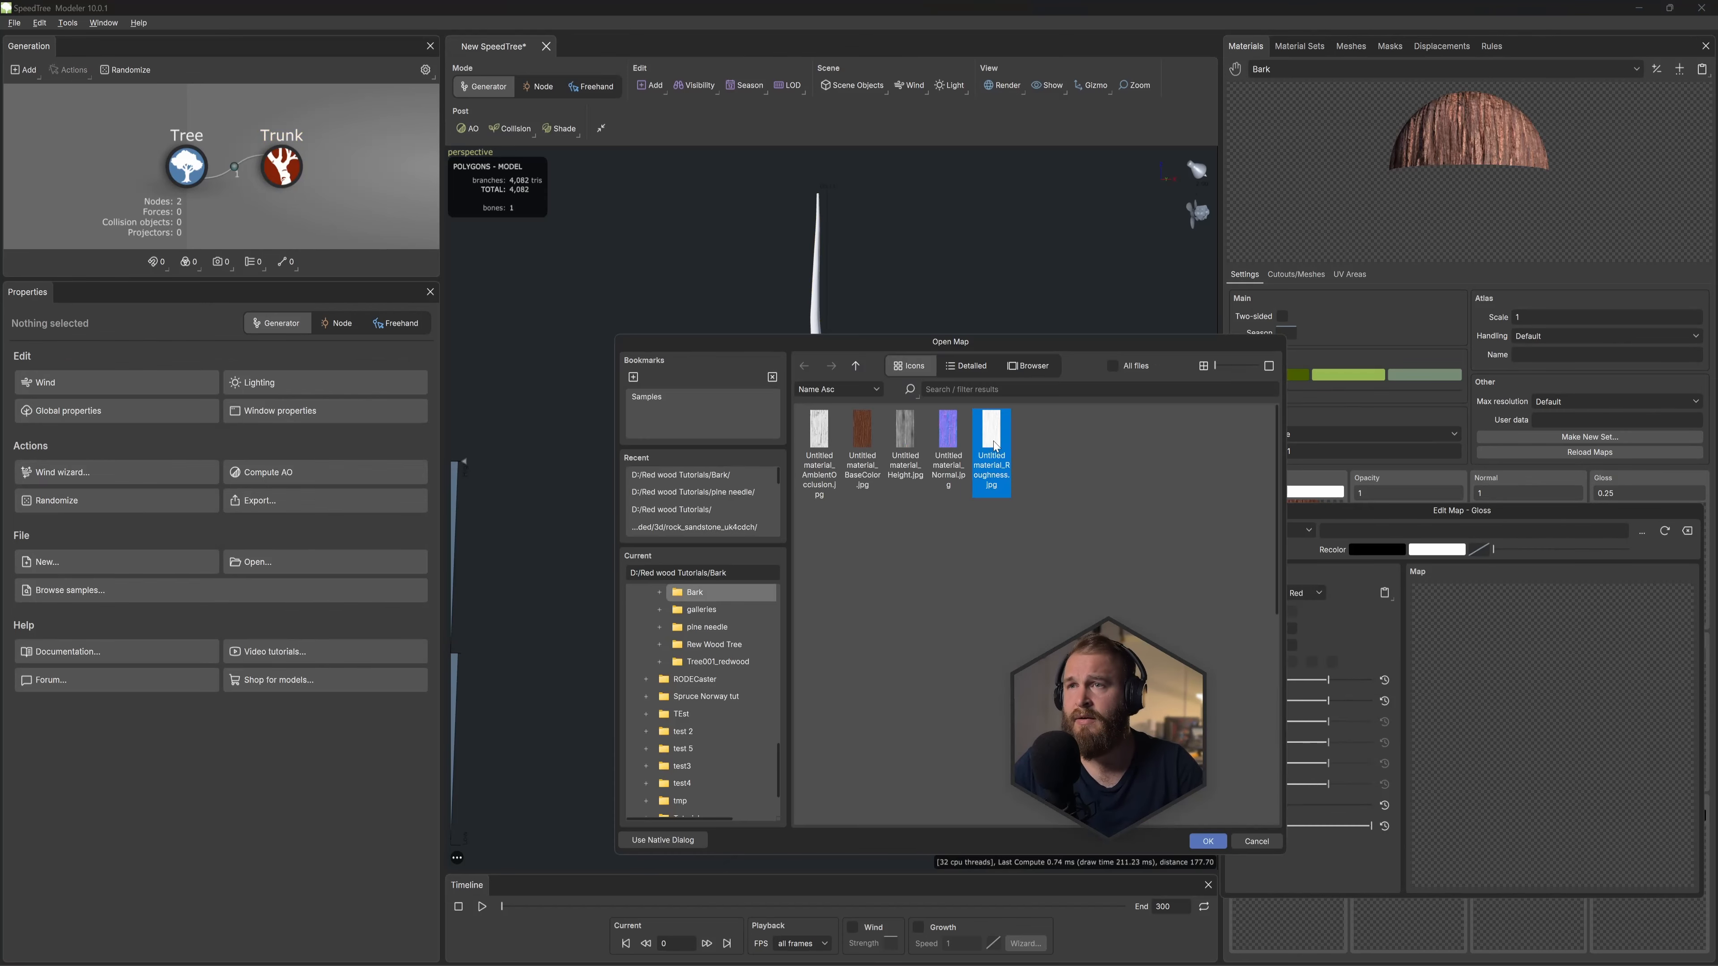
{"action": "left_click", "coordinate": [1207, 841]}
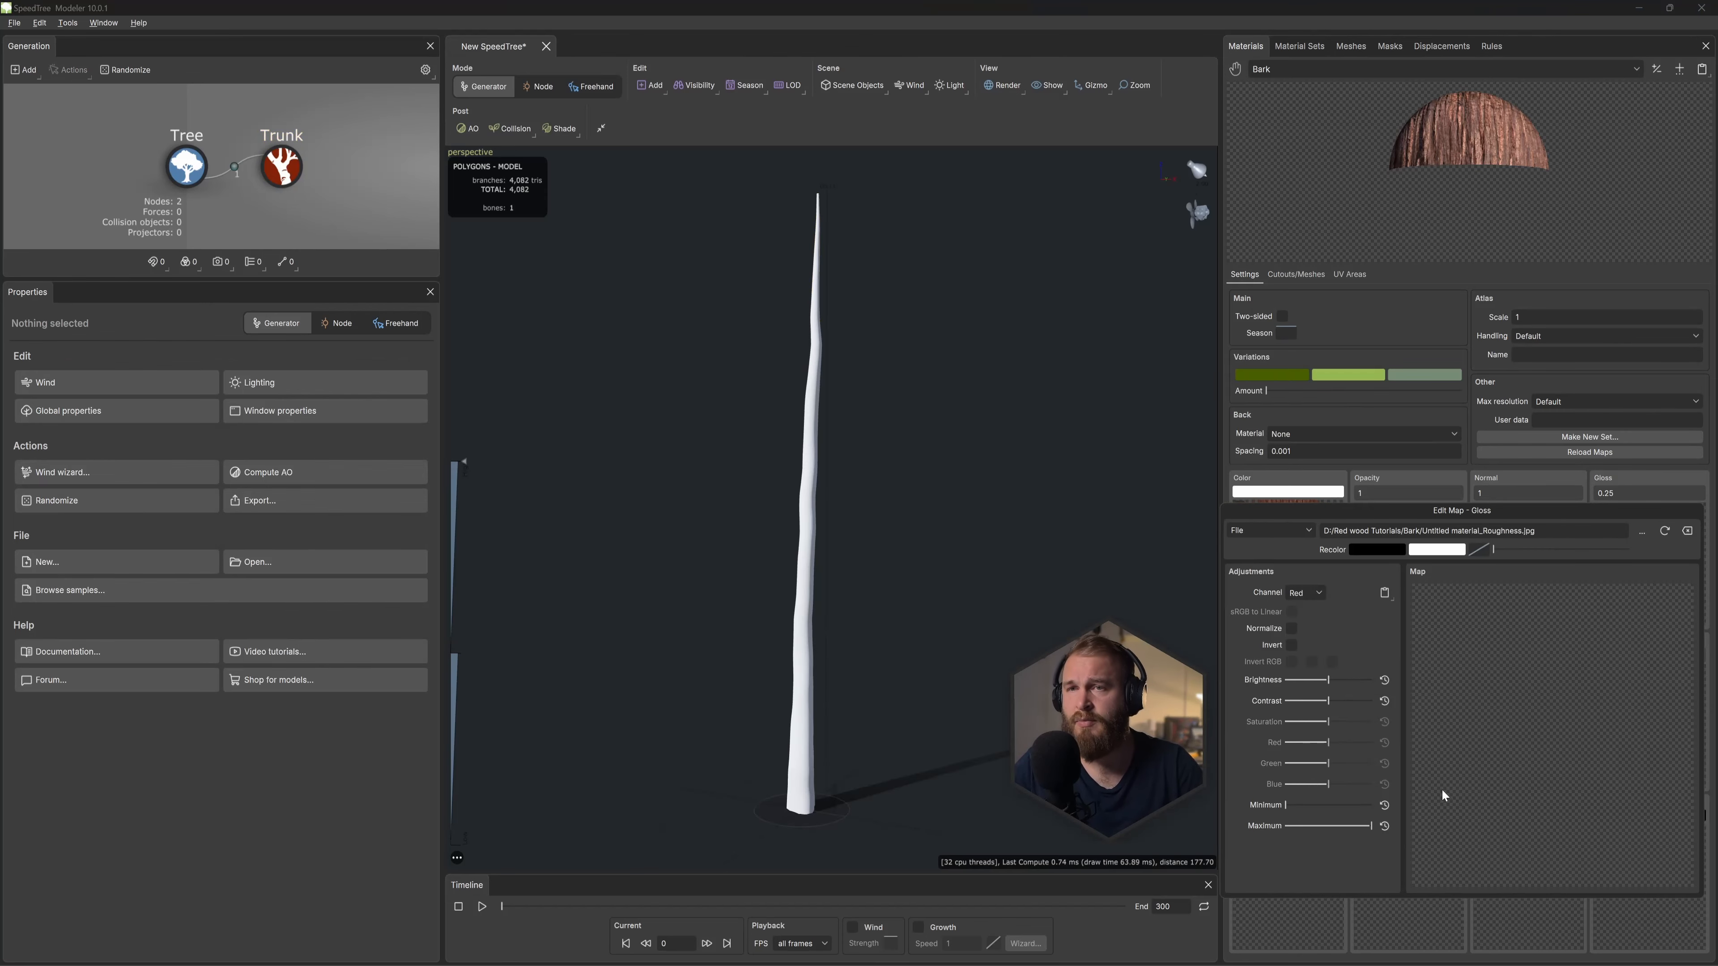
{"action": "left_click", "coordinate": [1291, 643]}
Step: Use Untitled material_AmbientOcclusion.jpg as the Bark material's AO map and close the map editor
{"action": "left_click", "coordinate": [1277, 855]}
{"action": "left_click", "coordinate": [819, 433]}
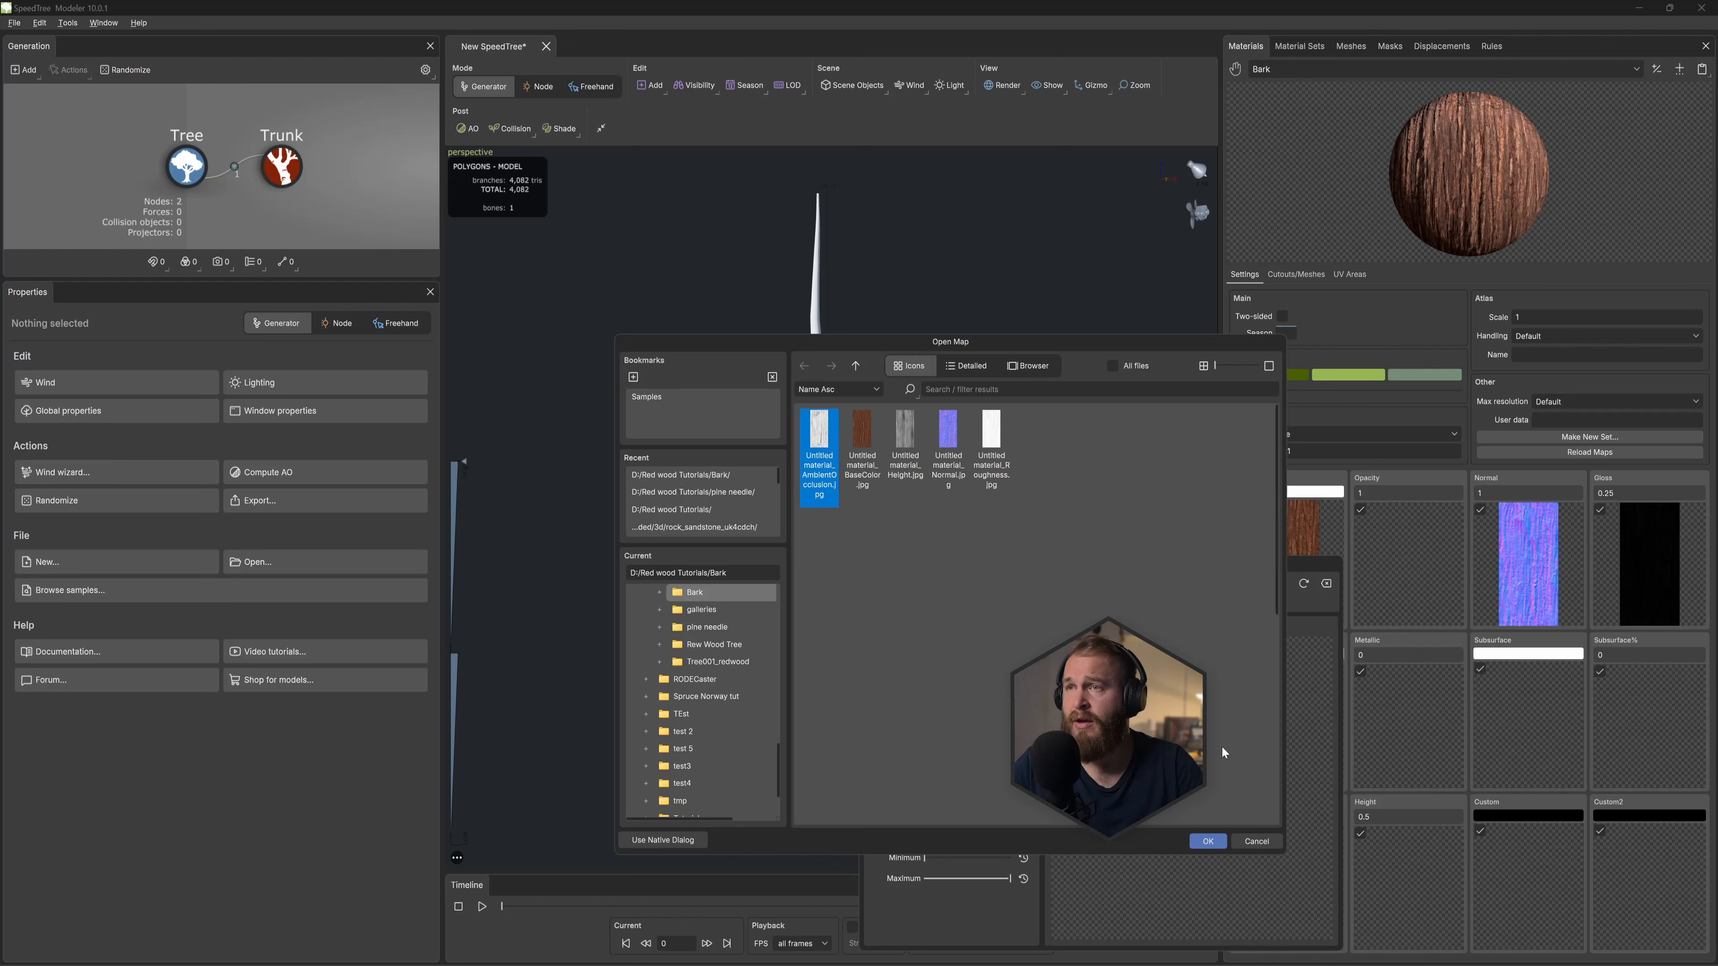
{"action": "left_click", "coordinate": [1207, 841]}
{"action": "left_click", "coordinate": [1127, 407]}
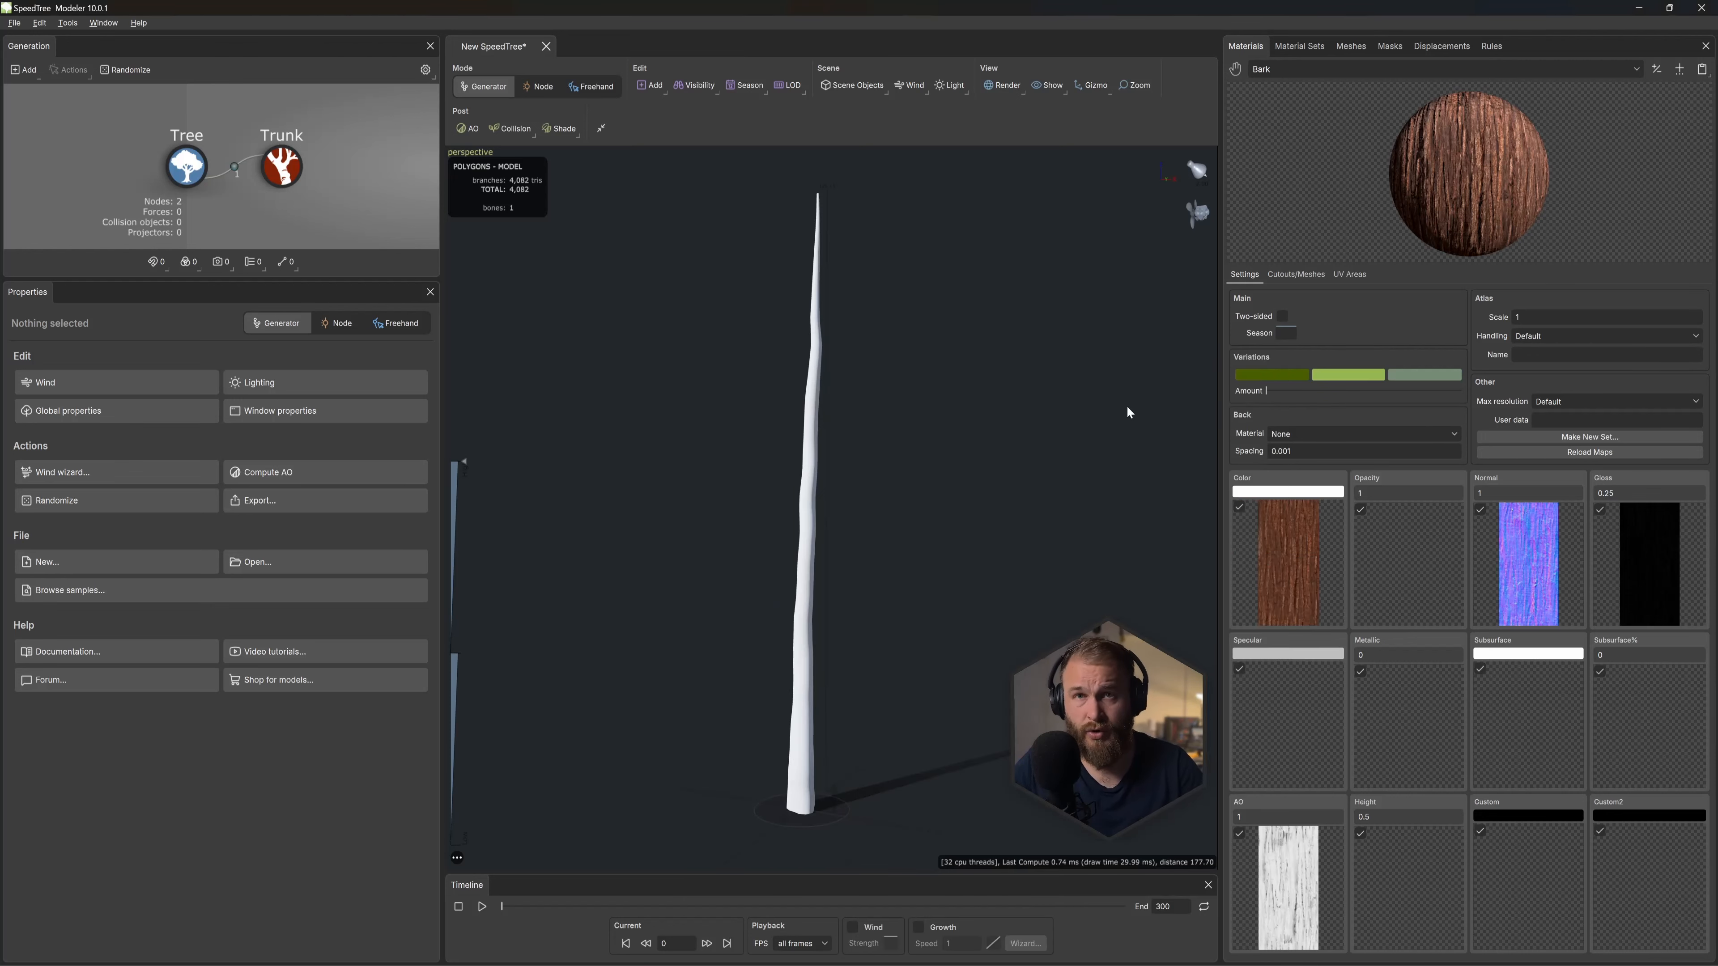
Step: Apply the Bark material to the Trunk generator as its branch material
{"action": "left_click_drag", "start_coordinate": [1126, 408], "coordinate": [1158, 379]}
{"action": "left_click_drag", "start_coordinate": [1235, 69], "coordinate": [281, 163]}
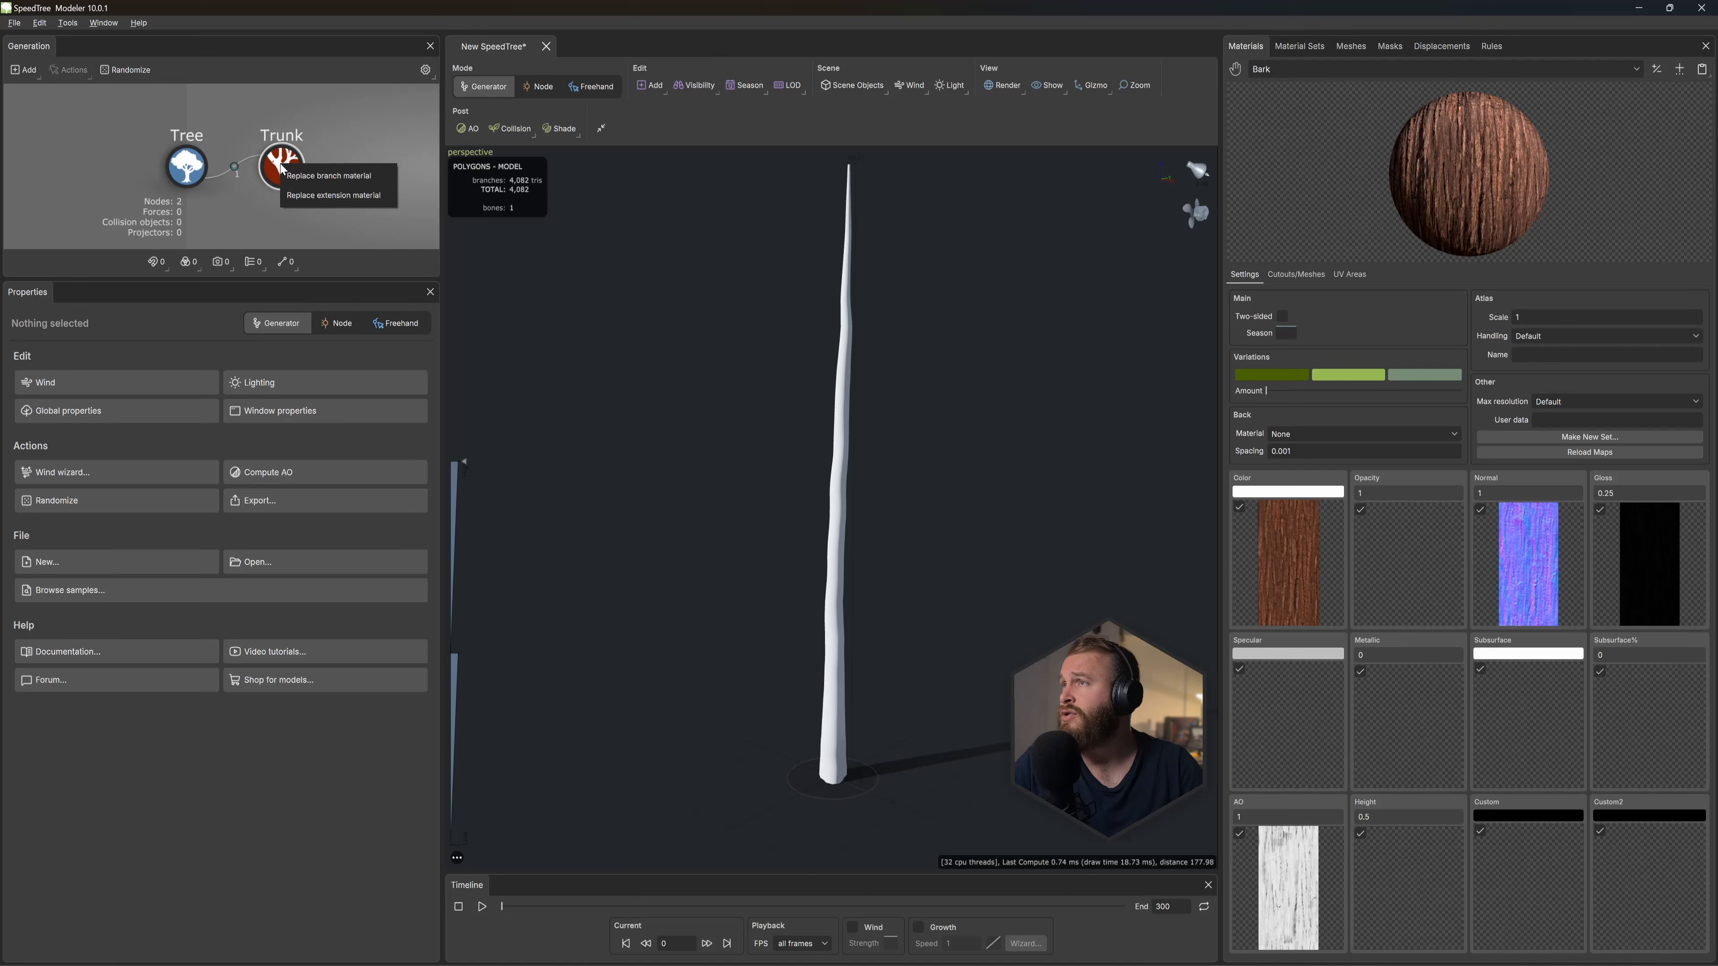
{"action": "left_click", "coordinate": [337, 174]}
{"action": "scroll", "coordinate": [881, 639], "scroll_direction": "up", "scroll_amount": 6}
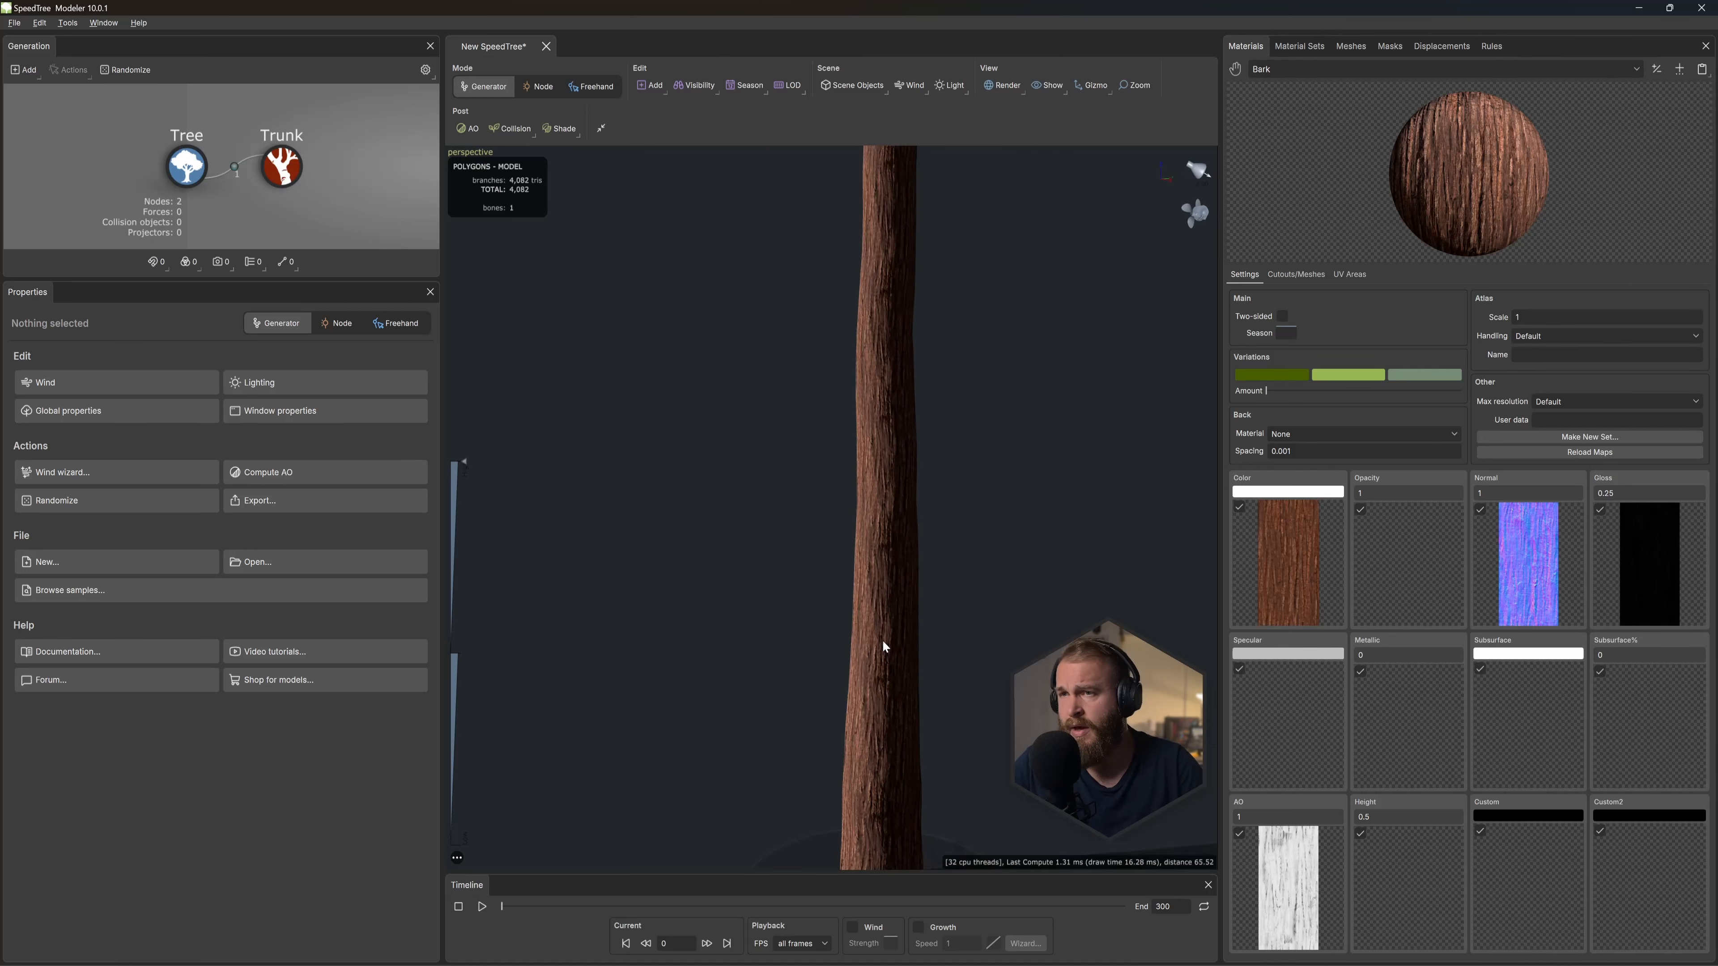
Step: Enable fractional U mapping on the trunk with a value of 1.14 and set the UV twist amount to 0.13
{"action": "left_click", "coordinate": [282, 166]}
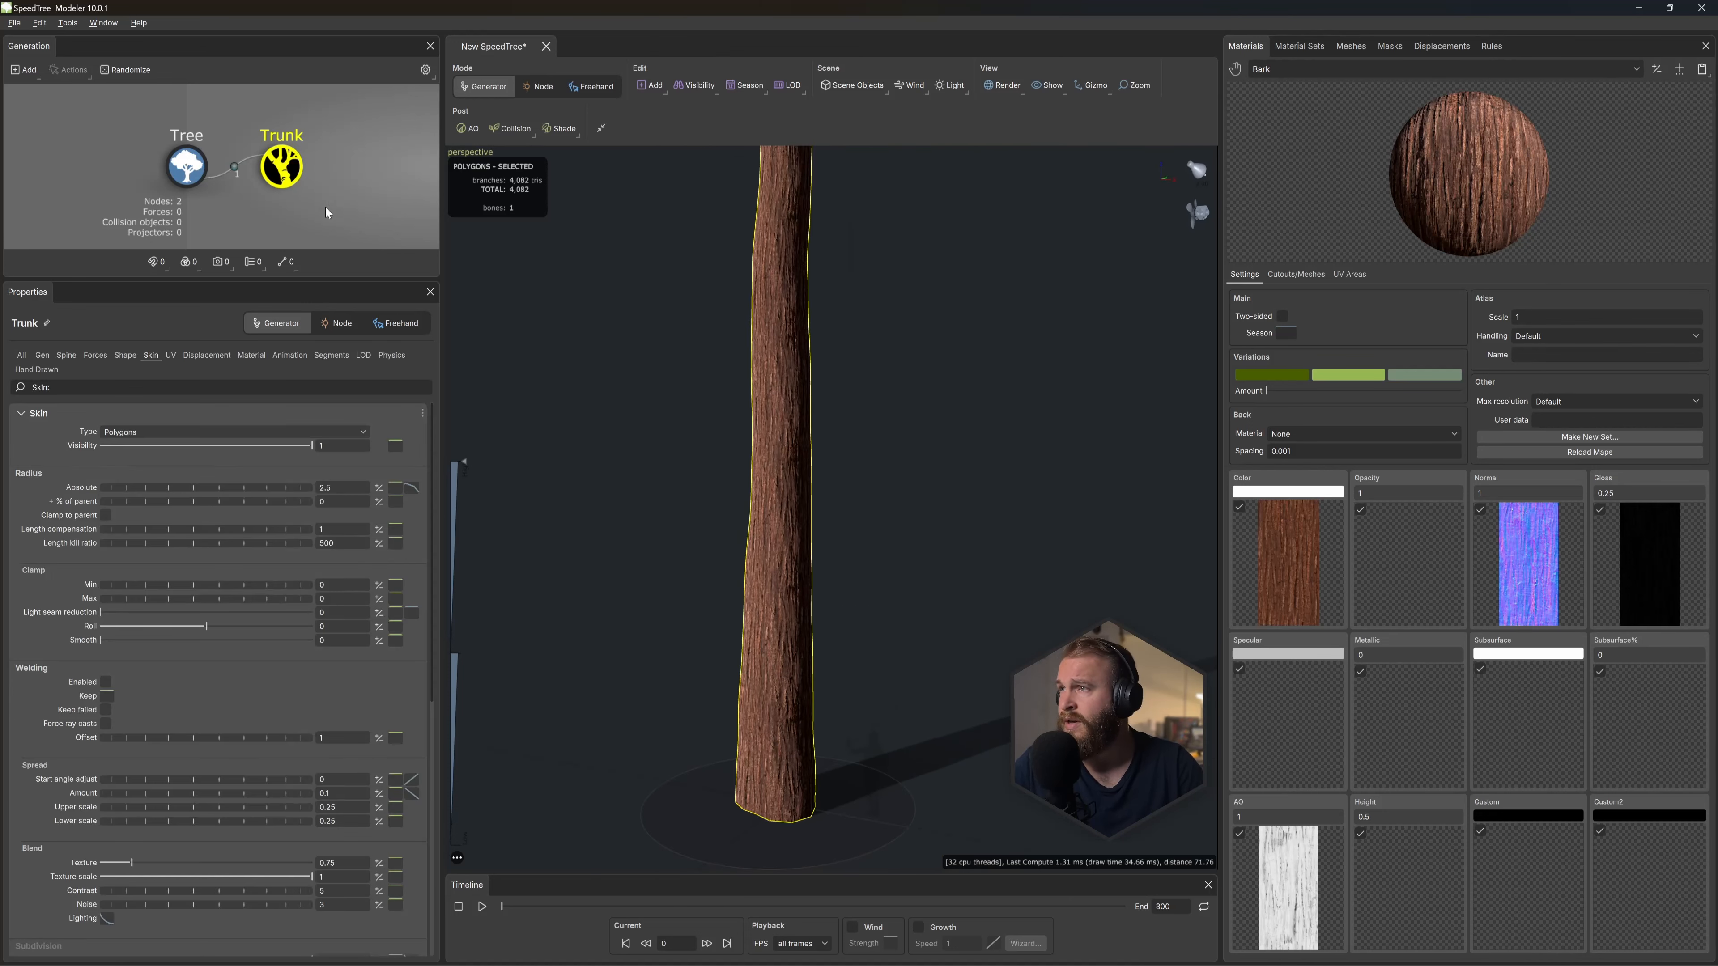
{"action": "left_click", "coordinate": [170, 356]}
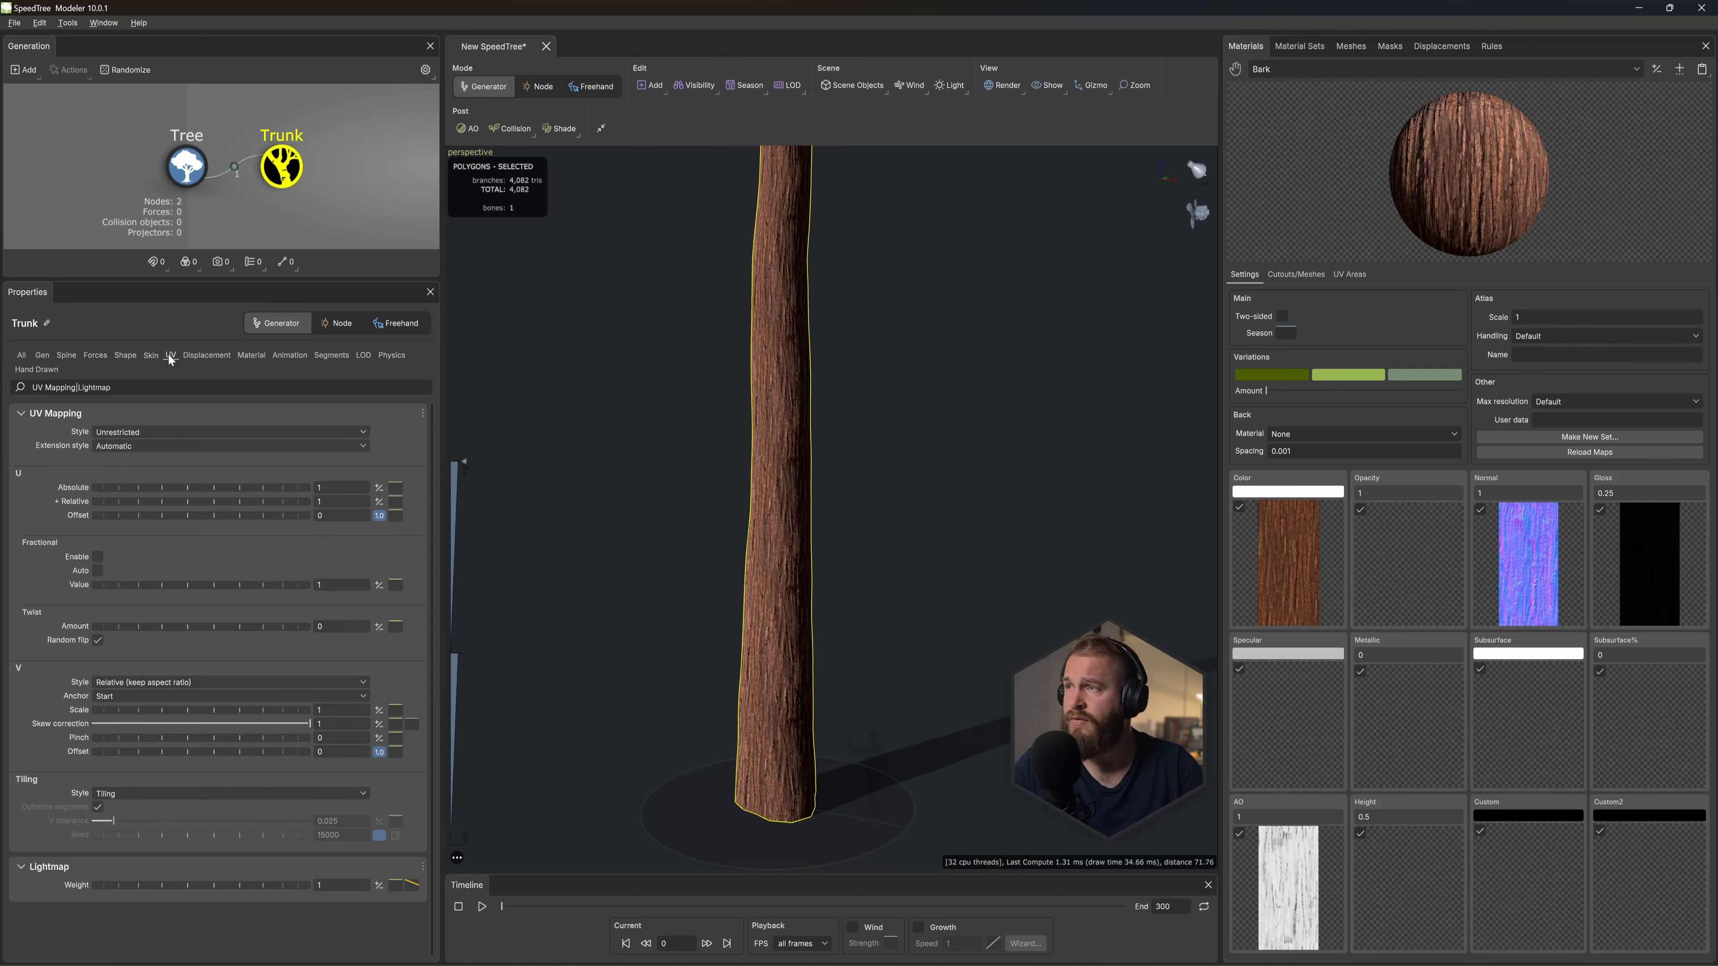
{"action": "left_click", "coordinate": [98, 556]}
{"action": "left_click_drag", "start_coordinate": [251, 586], "coordinate": [158, 627]}
{"action": "scroll", "coordinate": [737, 576], "scroll_direction": "up", "scroll_amount": 2}
{"action": "middle_click_drag", "start_coordinate": [738, 575], "coordinate": [888, 552]}
{"action": "scroll", "coordinate": [886, 553], "scroll_direction": "up", "scroll_amount": 2}
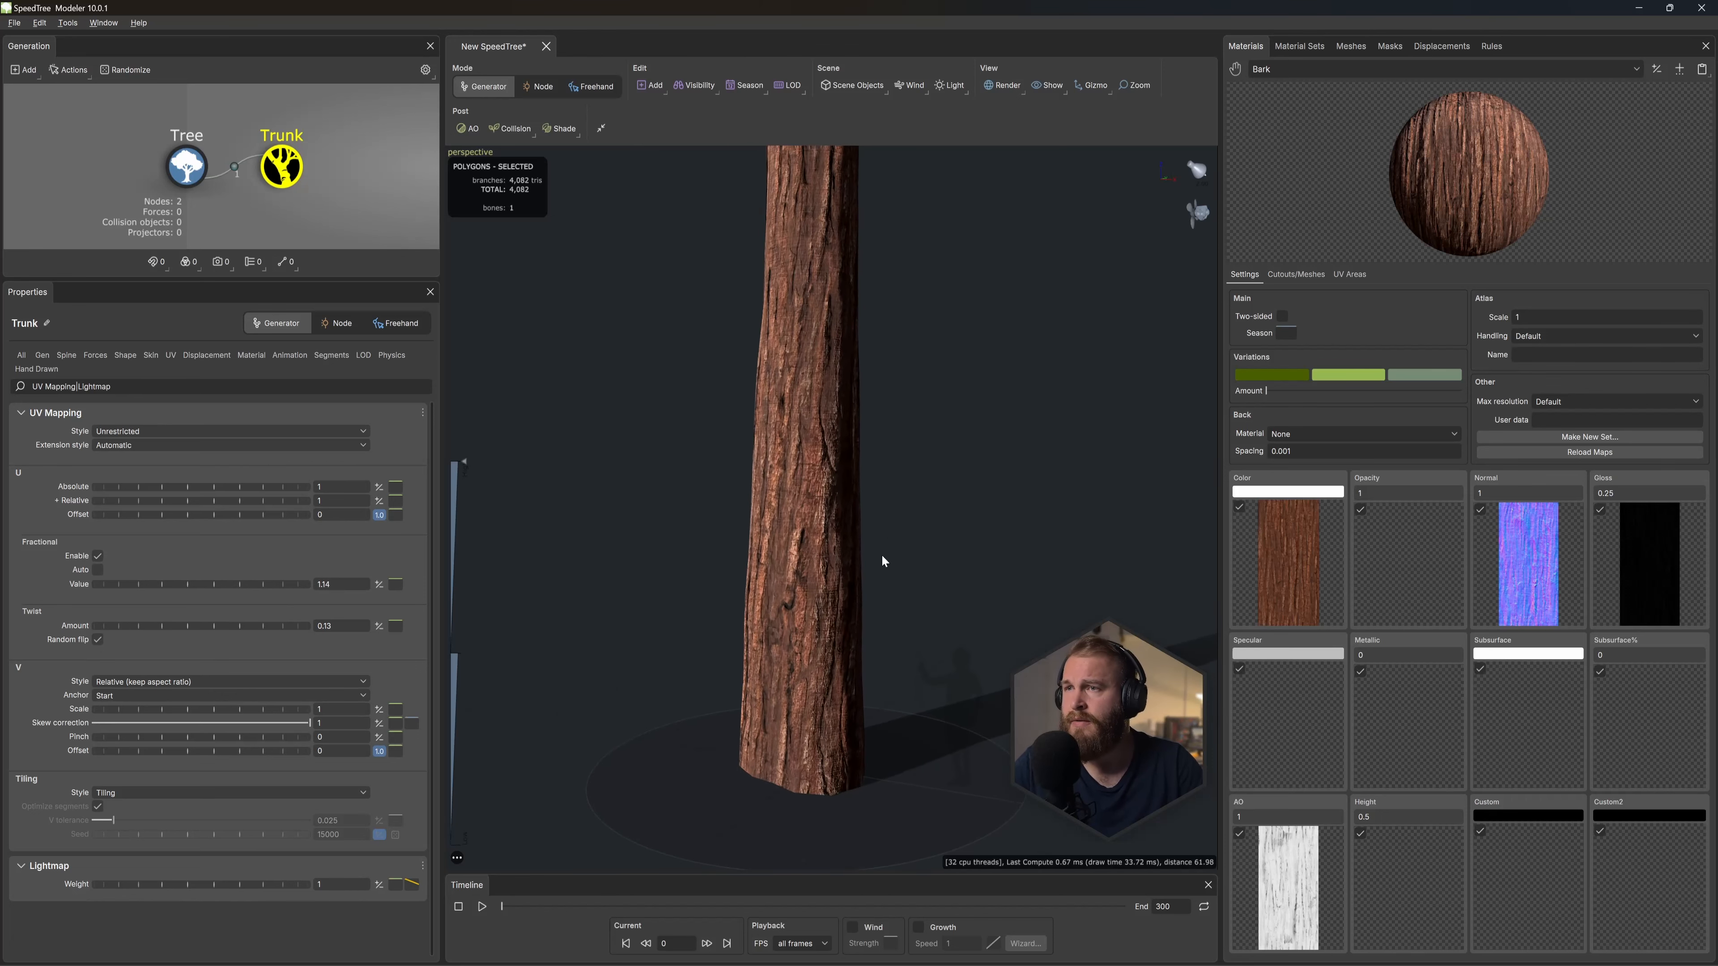
Step: Display the model in Scribed render mode and set the Tree's Branches/Caps and Leaves/Fronds/Meshes geometry to Quads
{"action": "left_click", "coordinate": [1005, 86]}
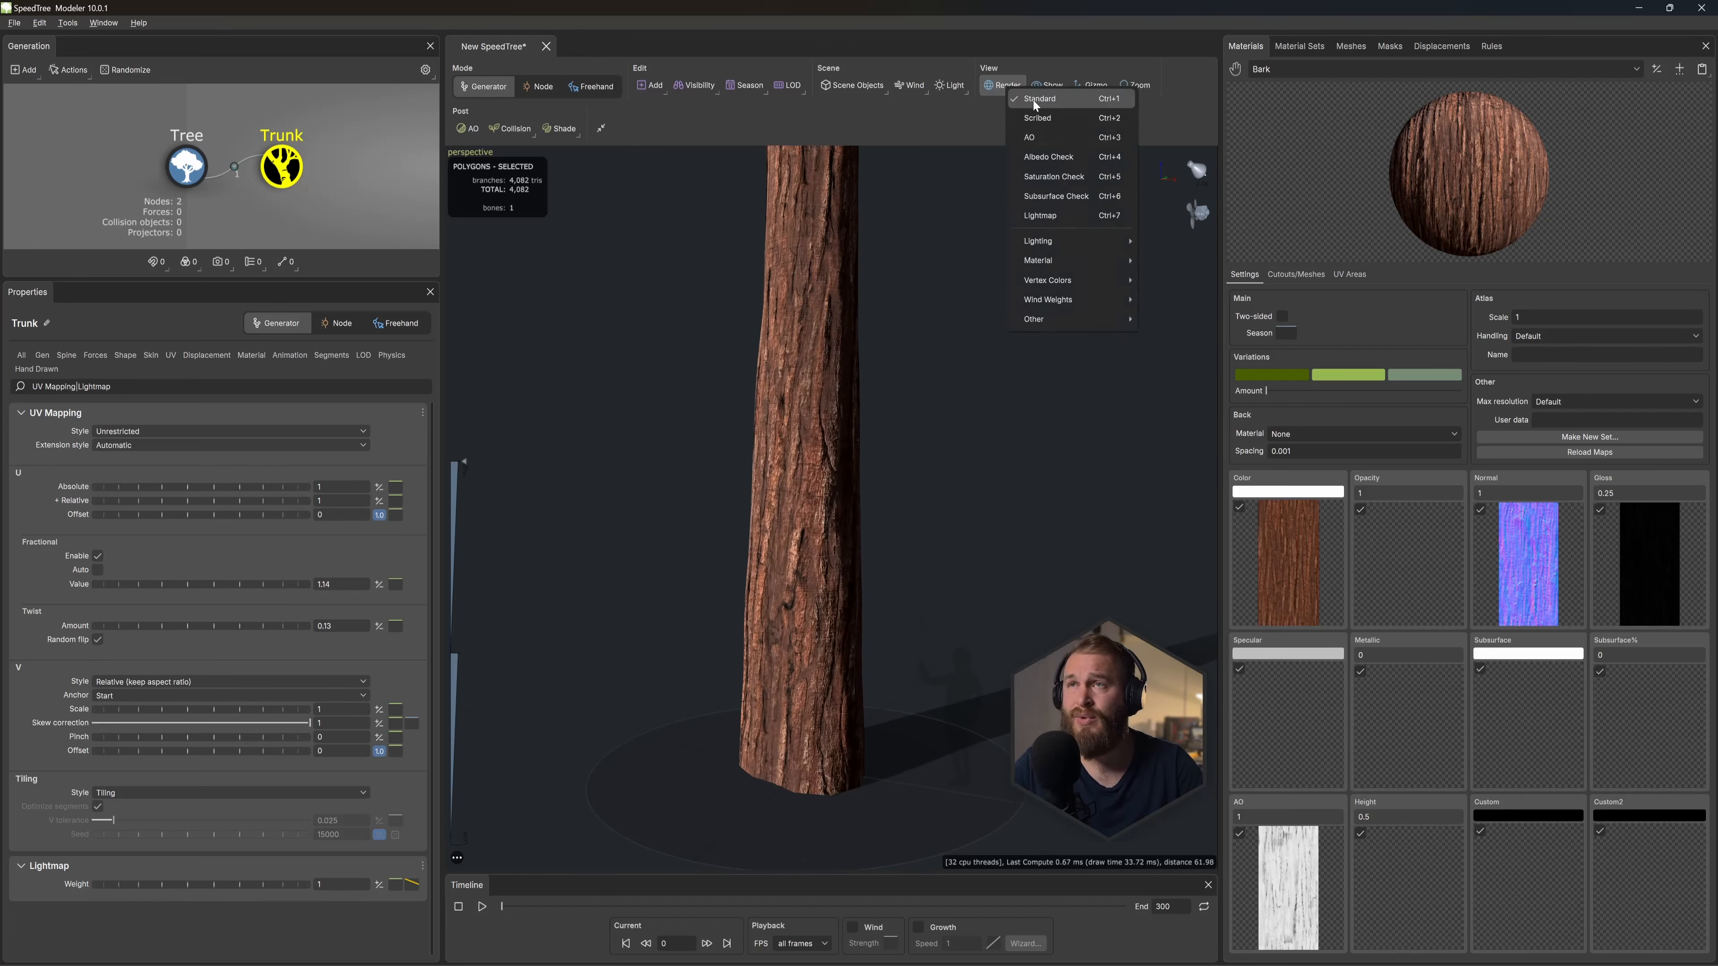
{"action": "left_click", "coordinate": [1053, 119]}
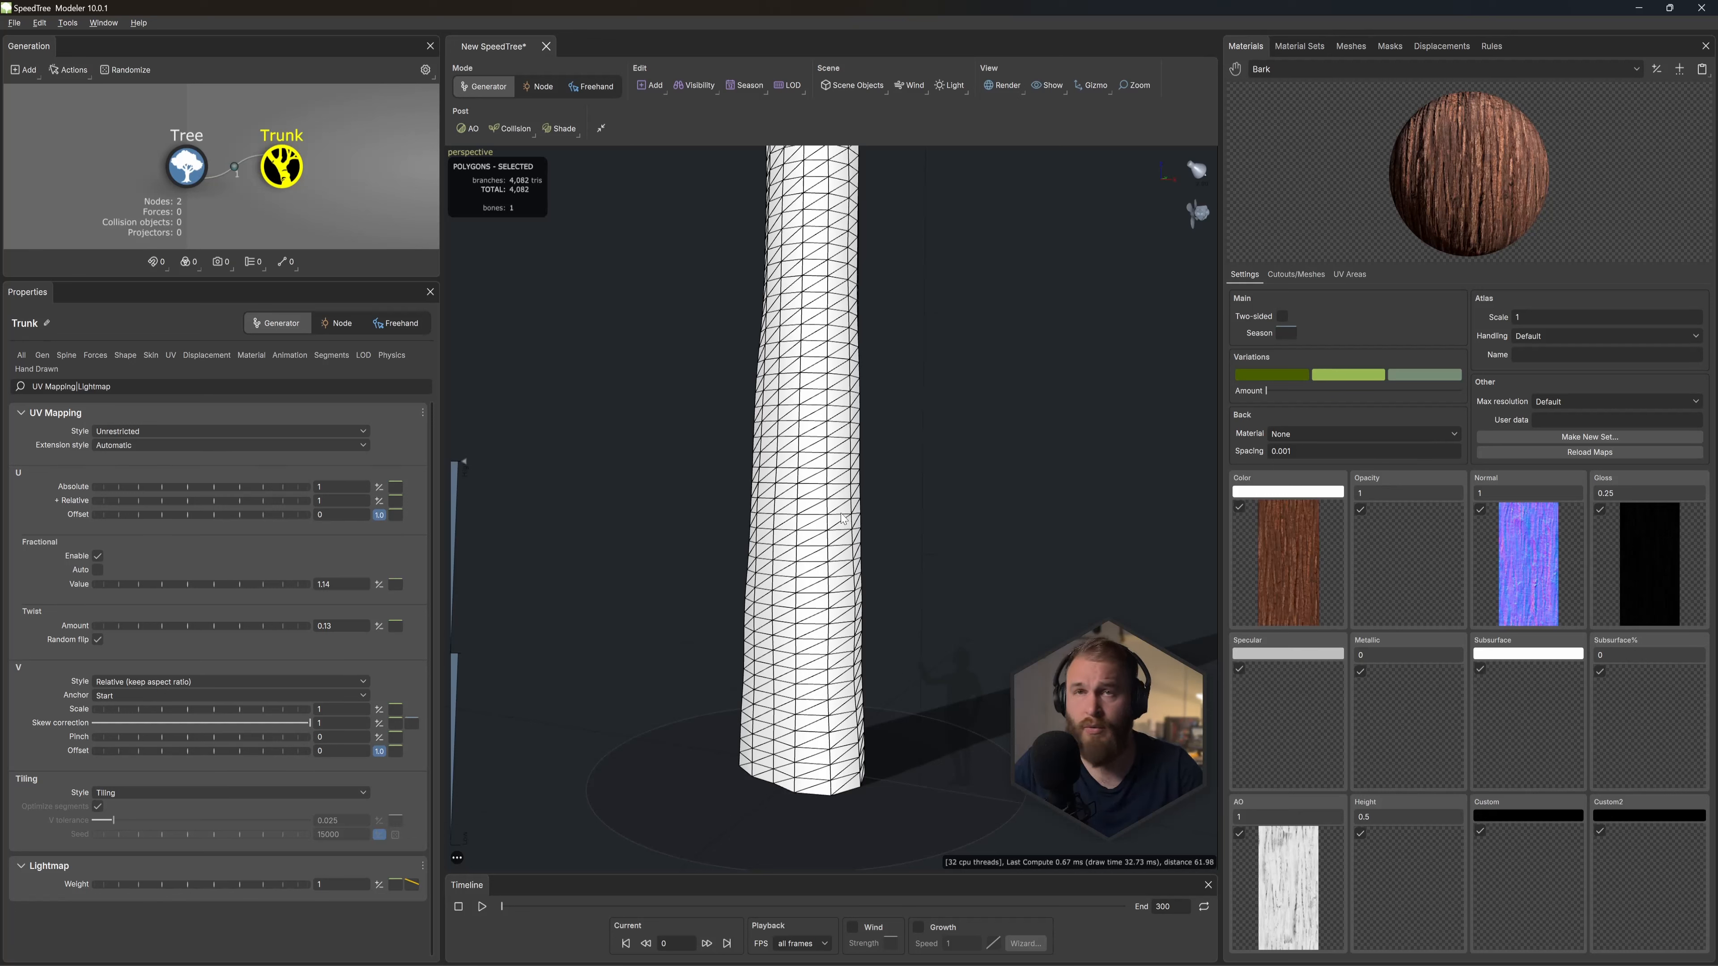
{"action": "left_click", "coordinate": [242, 217]}
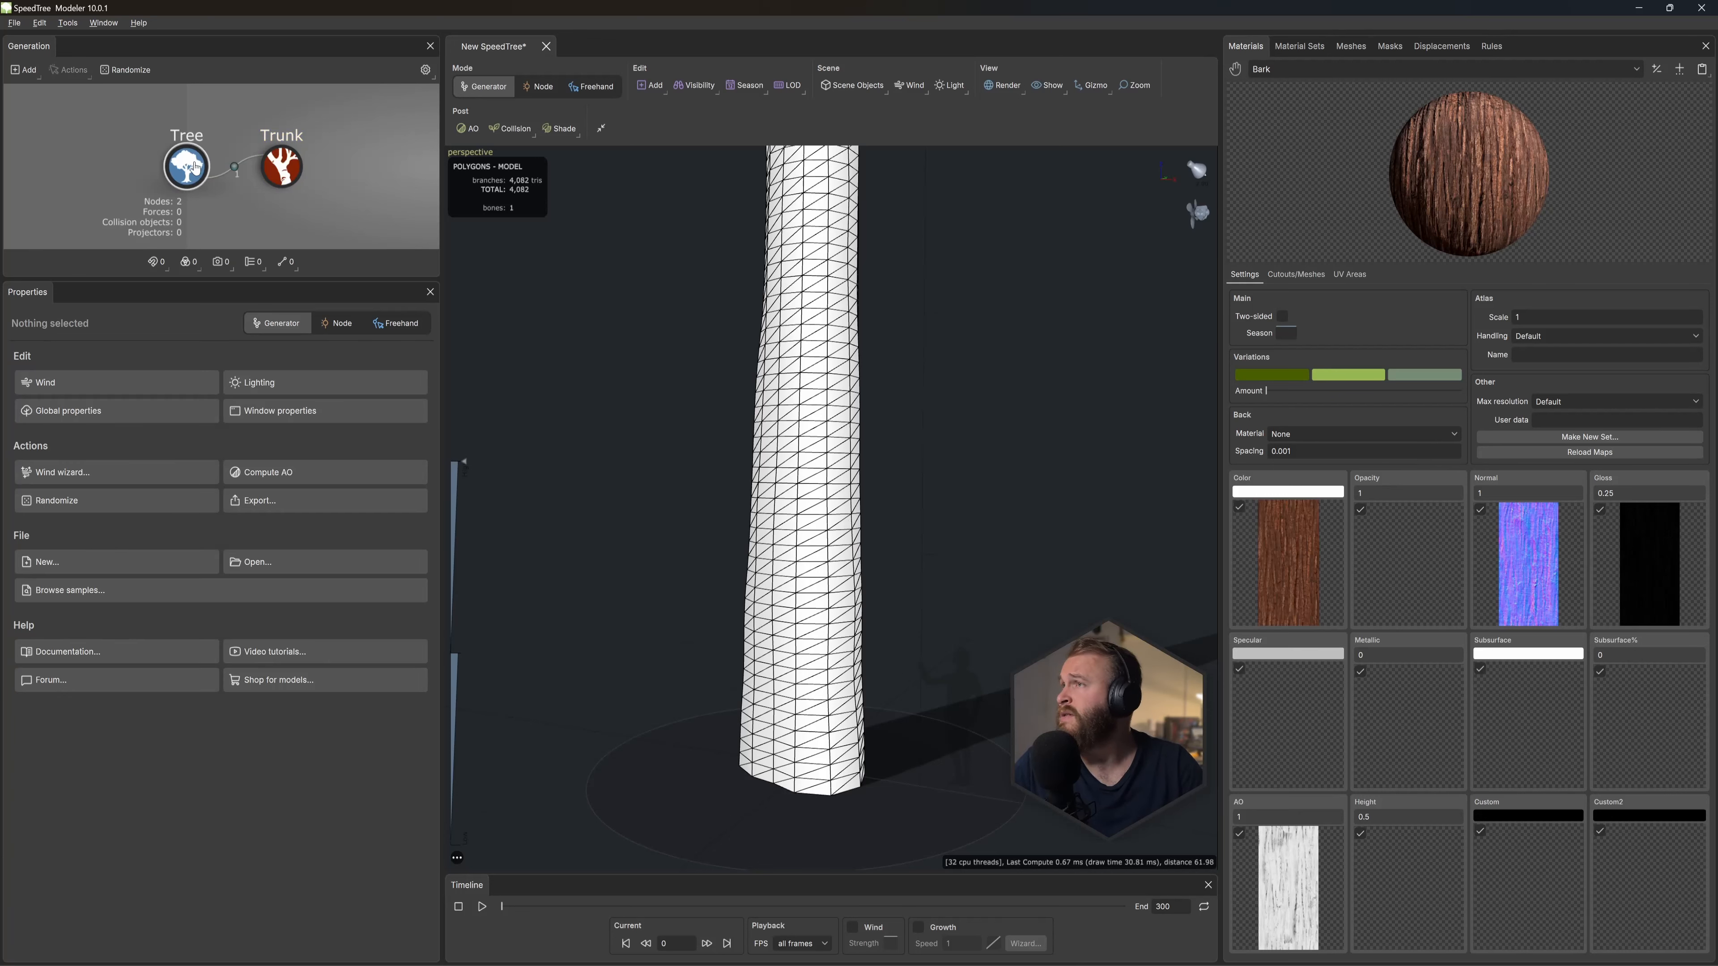
{"action": "left_click", "coordinate": [194, 166]}
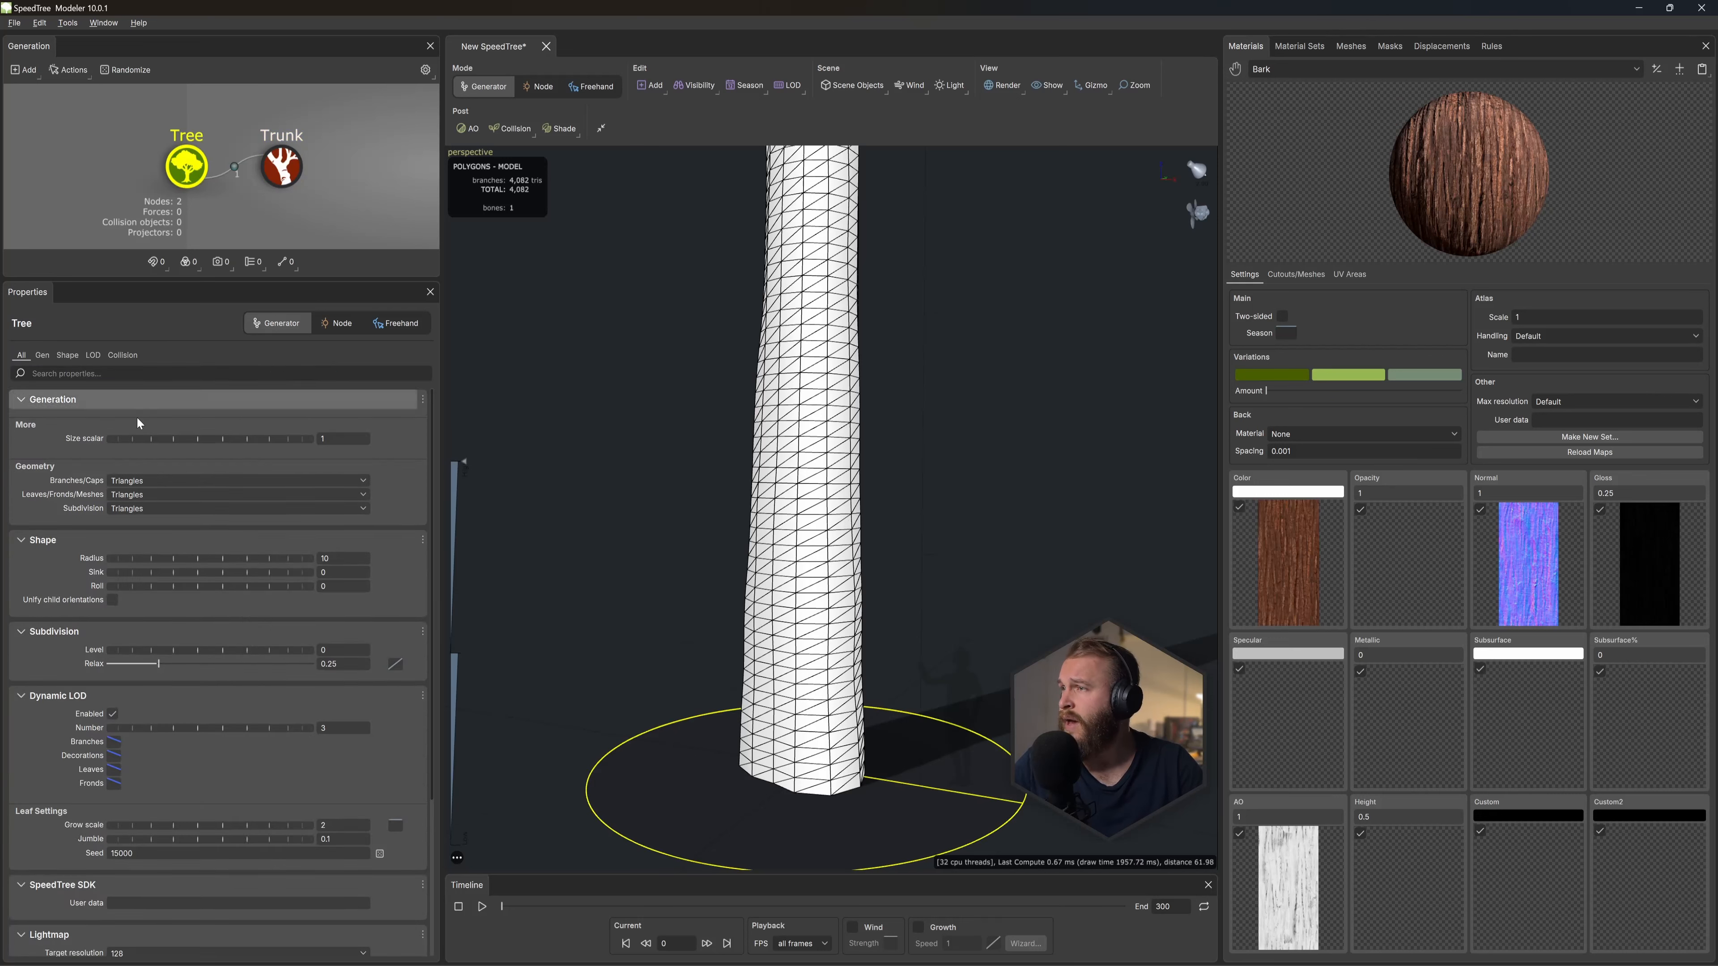
{"action": "left_click", "coordinate": [135, 482]}
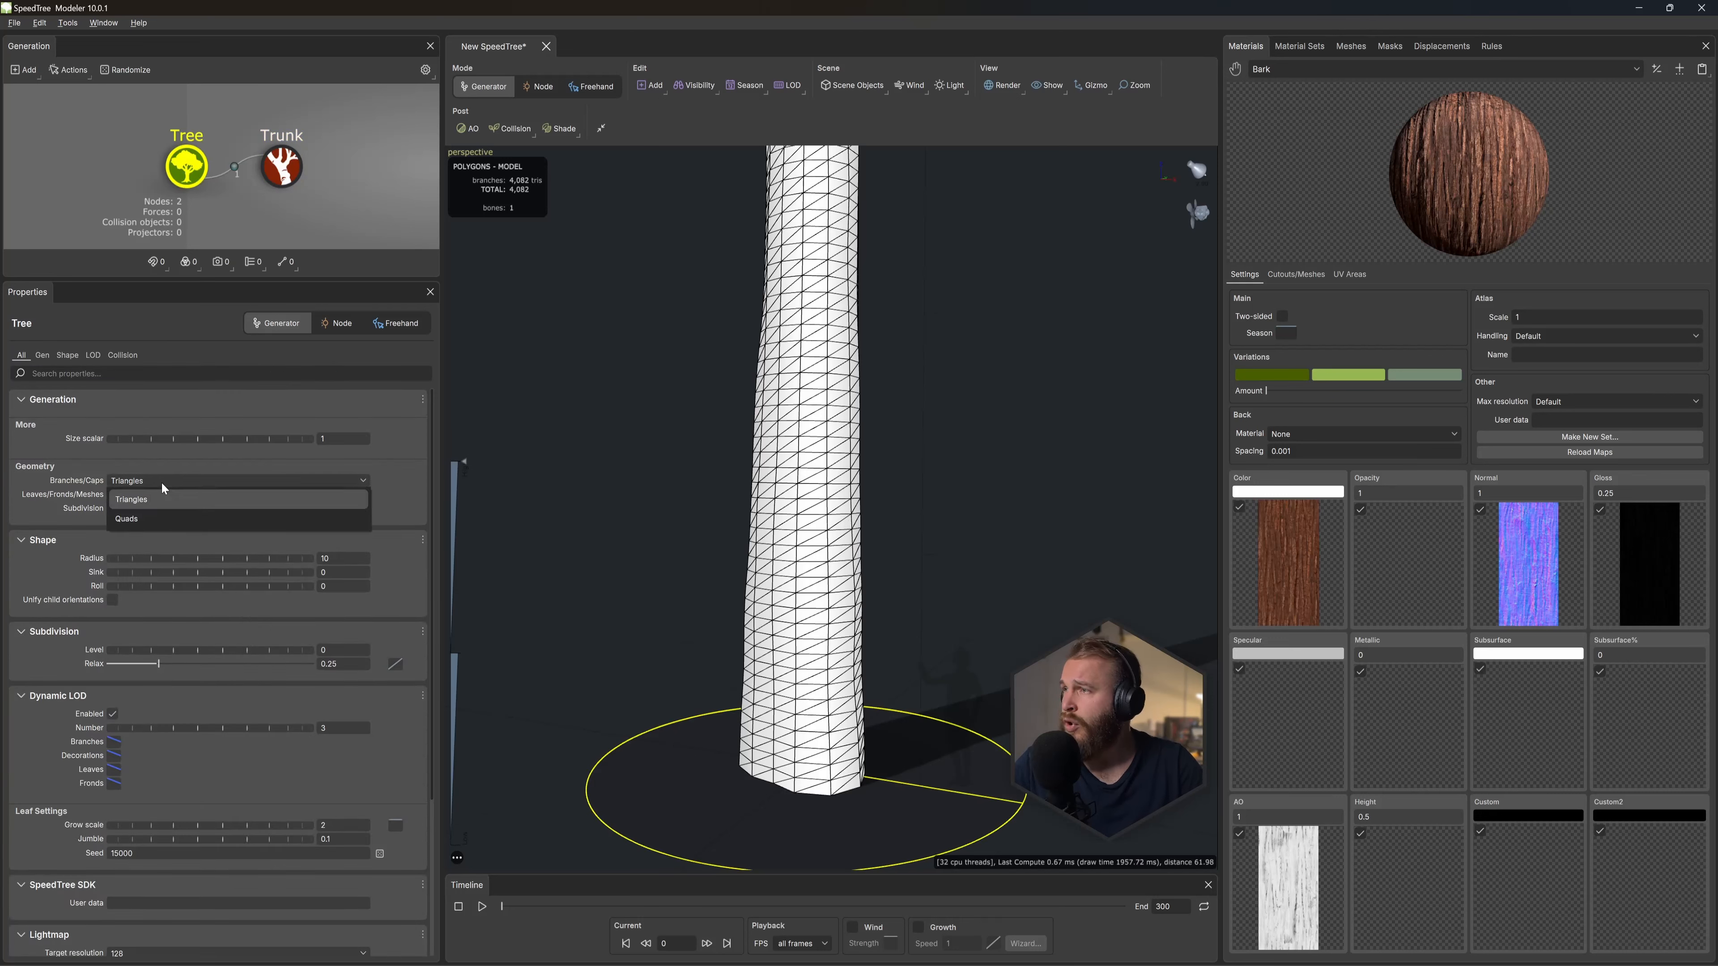
{"action": "left_click", "coordinate": [150, 518]}
{"action": "left_click", "coordinate": [159, 492]}
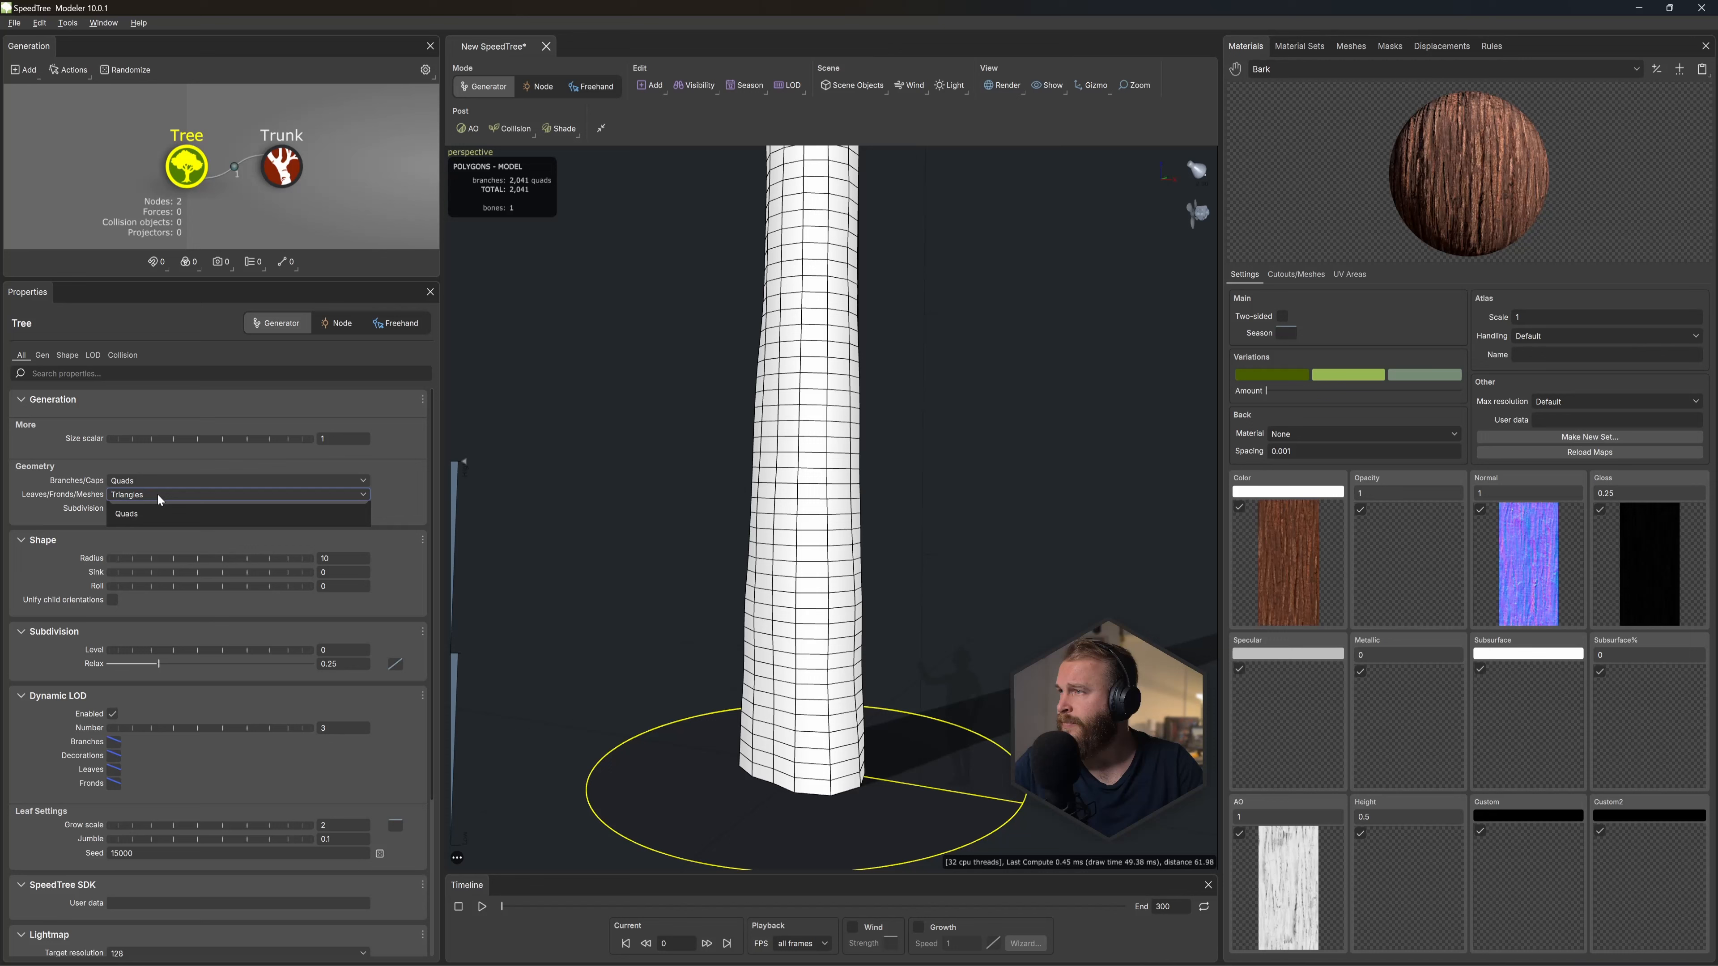
{"action": "left_click", "coordinate": [157, 523]}
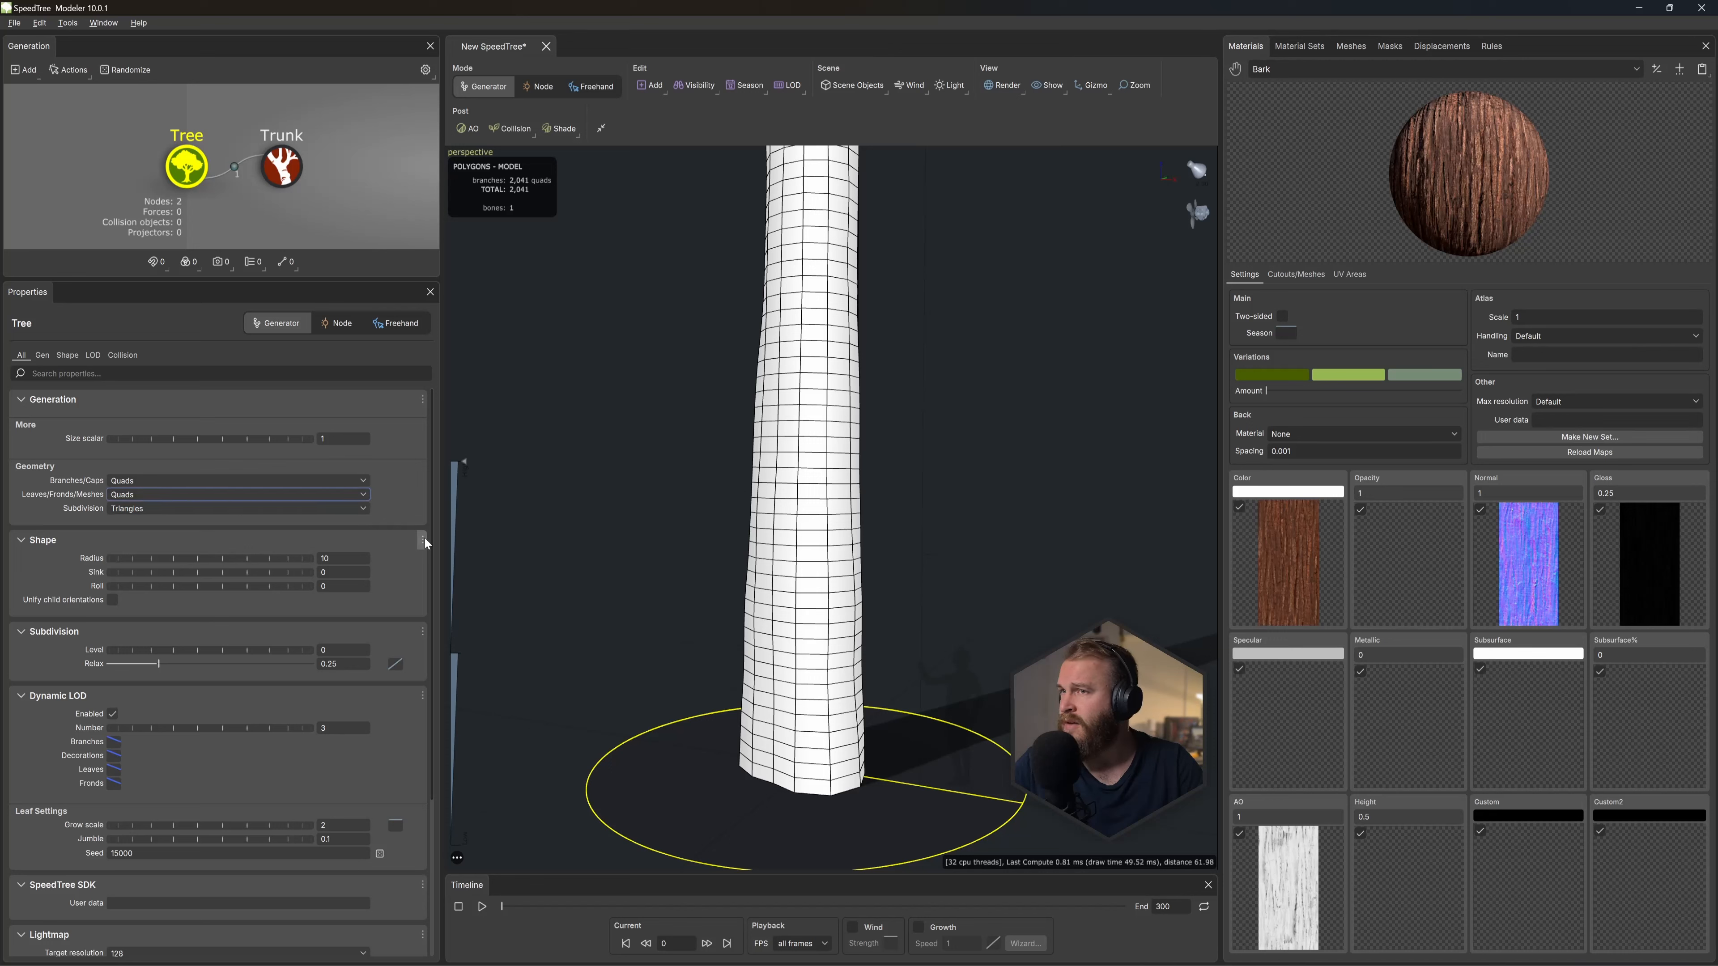
Step: Set the trunk's absolute radial segments to 32 and its relative length segments to 2
{"action": "left_click", "coordinate": [284, 142]}
{"action": "left_click", "coordinate": [335, 354]}
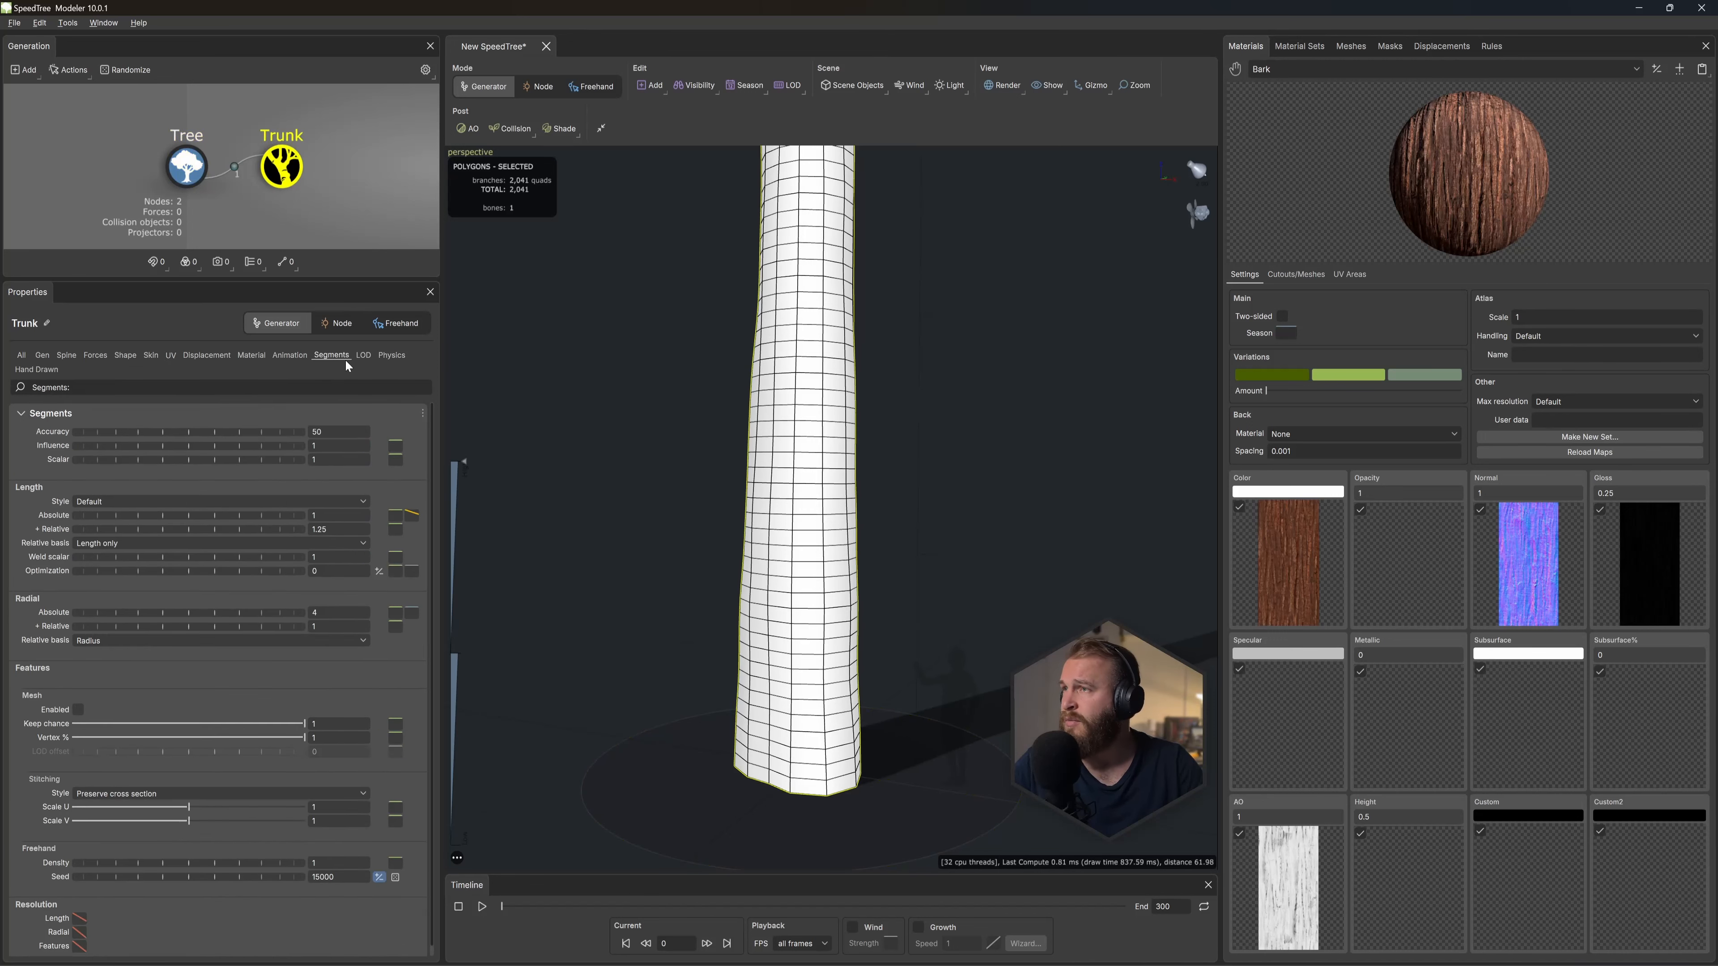
{"action": "left_click_drag", "start_coordinate": [170, 612], "coordinate": [278, 629]}
{"action": "left_click", "coordinate": [53, 530]}
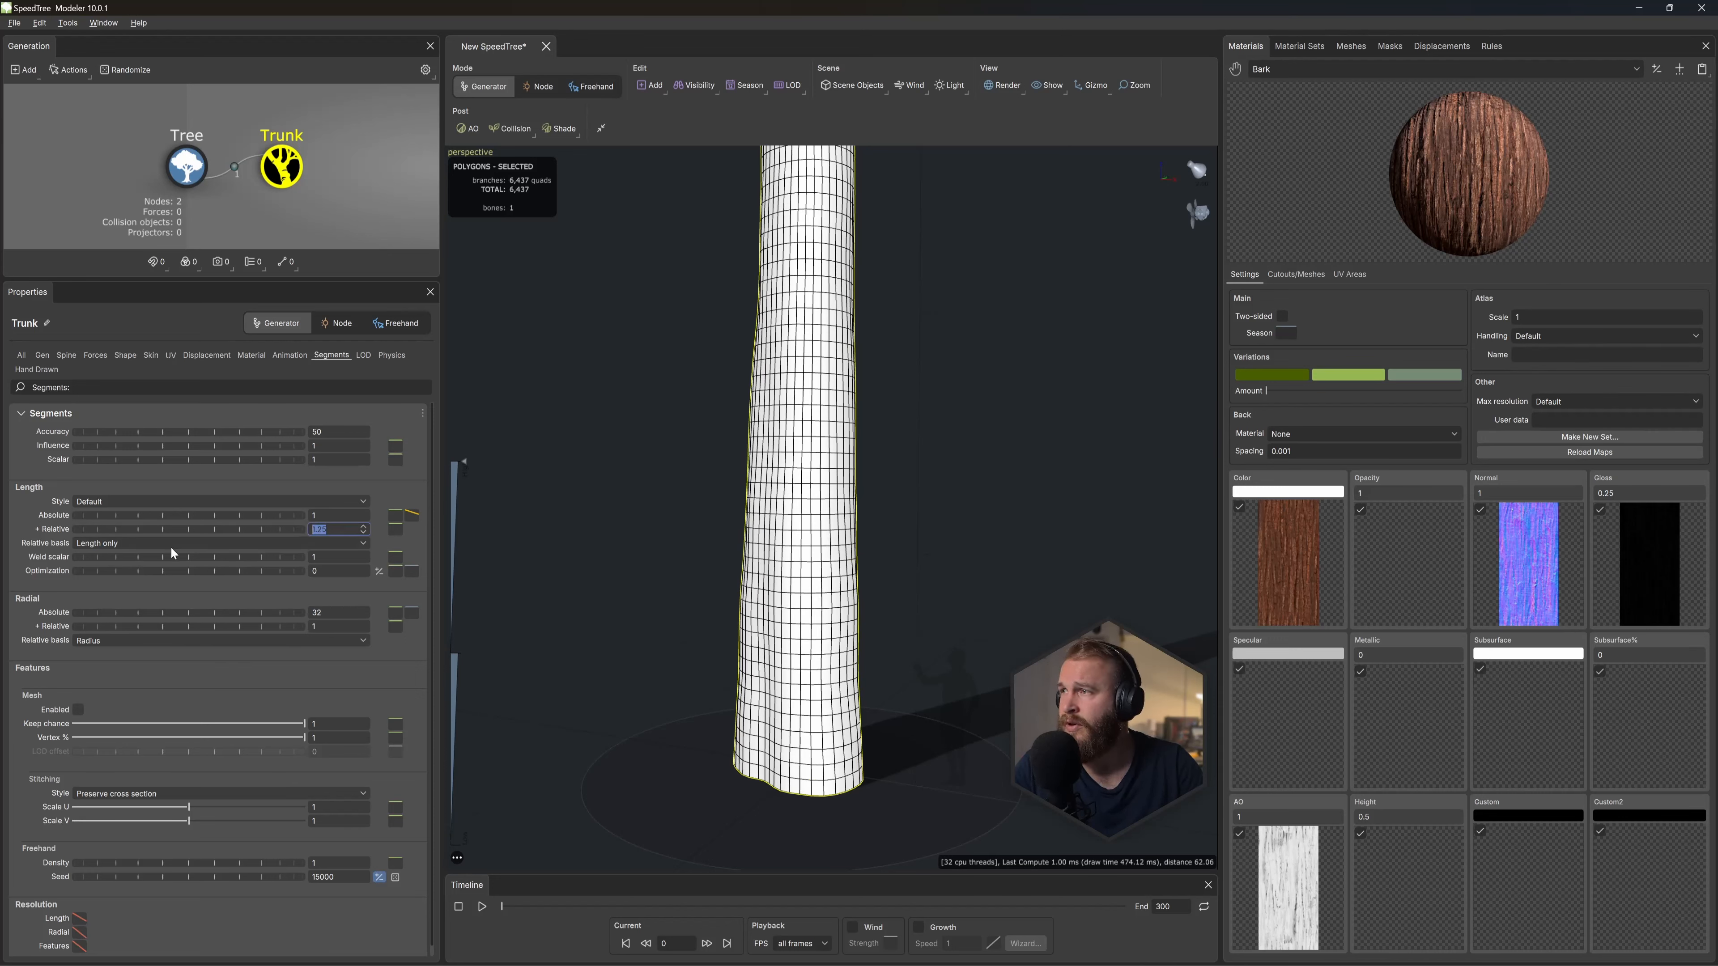
{"action": "type", "text": "2"}
{"action": "key", "text": "Return"}
{"action": "middle_click_drag", "start_coordinate": [809, 558], "coordinate": [805, 628]}
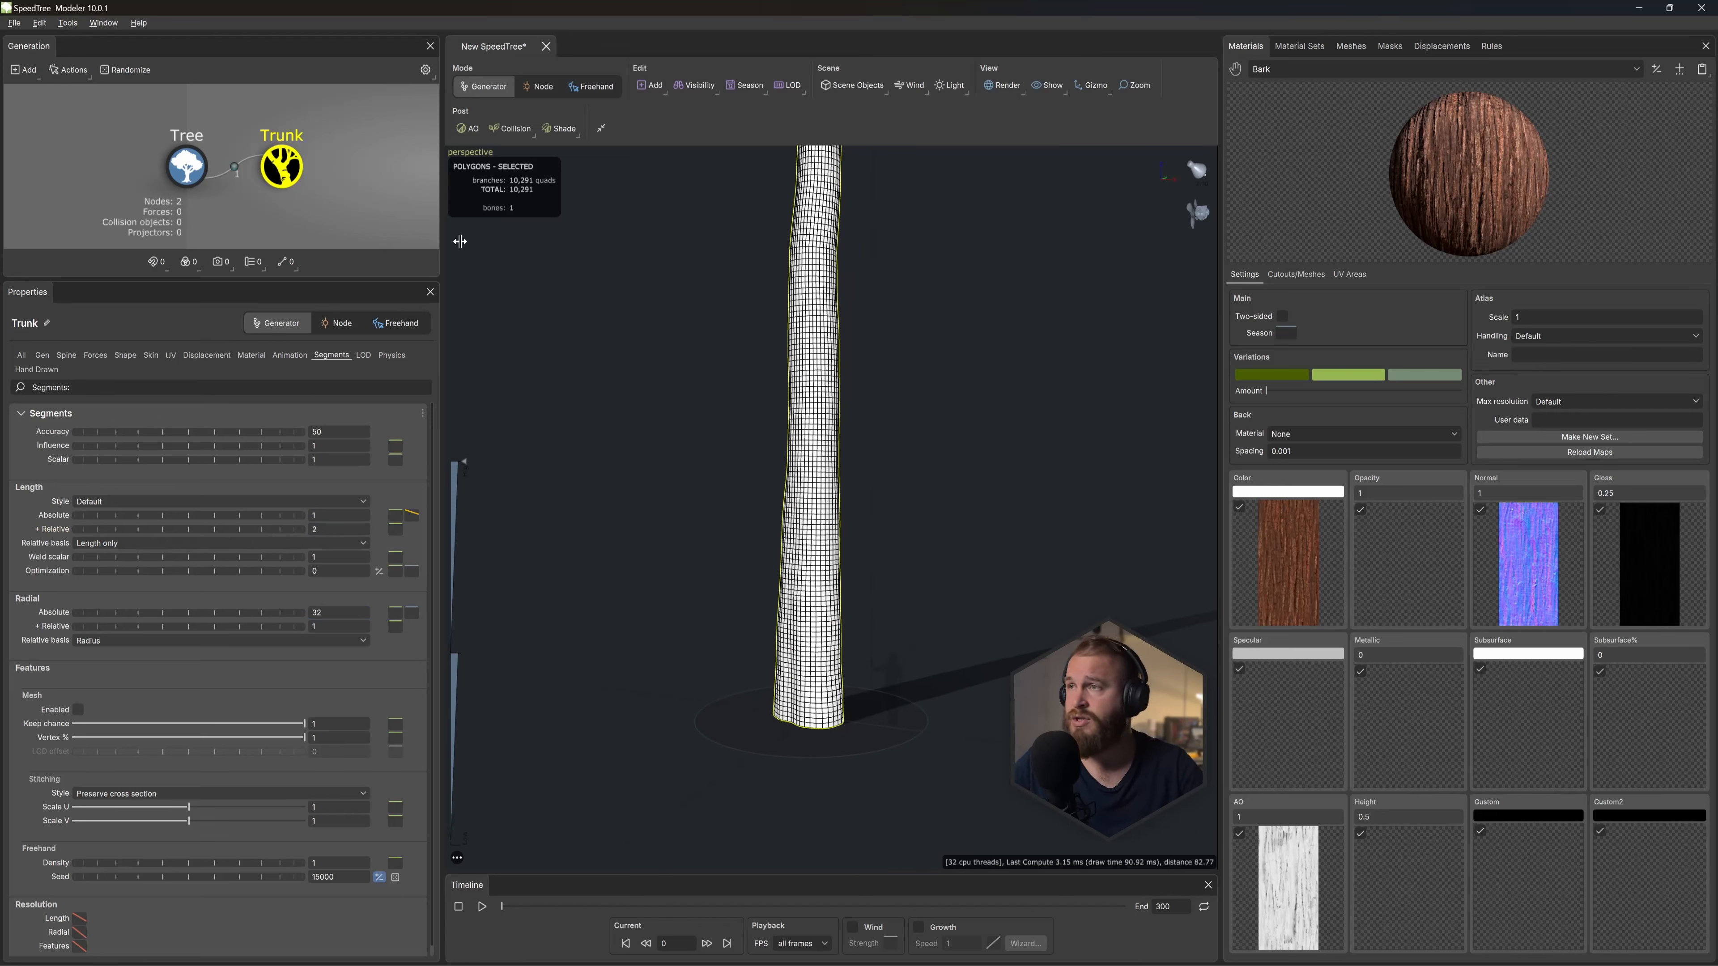
Step: Return the viewport to Standard rendering and inspect the bark along the trunk
{"action": "left_click", "coordinate": [1020, 88]}
{"action": "left_click", "coordinate": [1047, 96]}
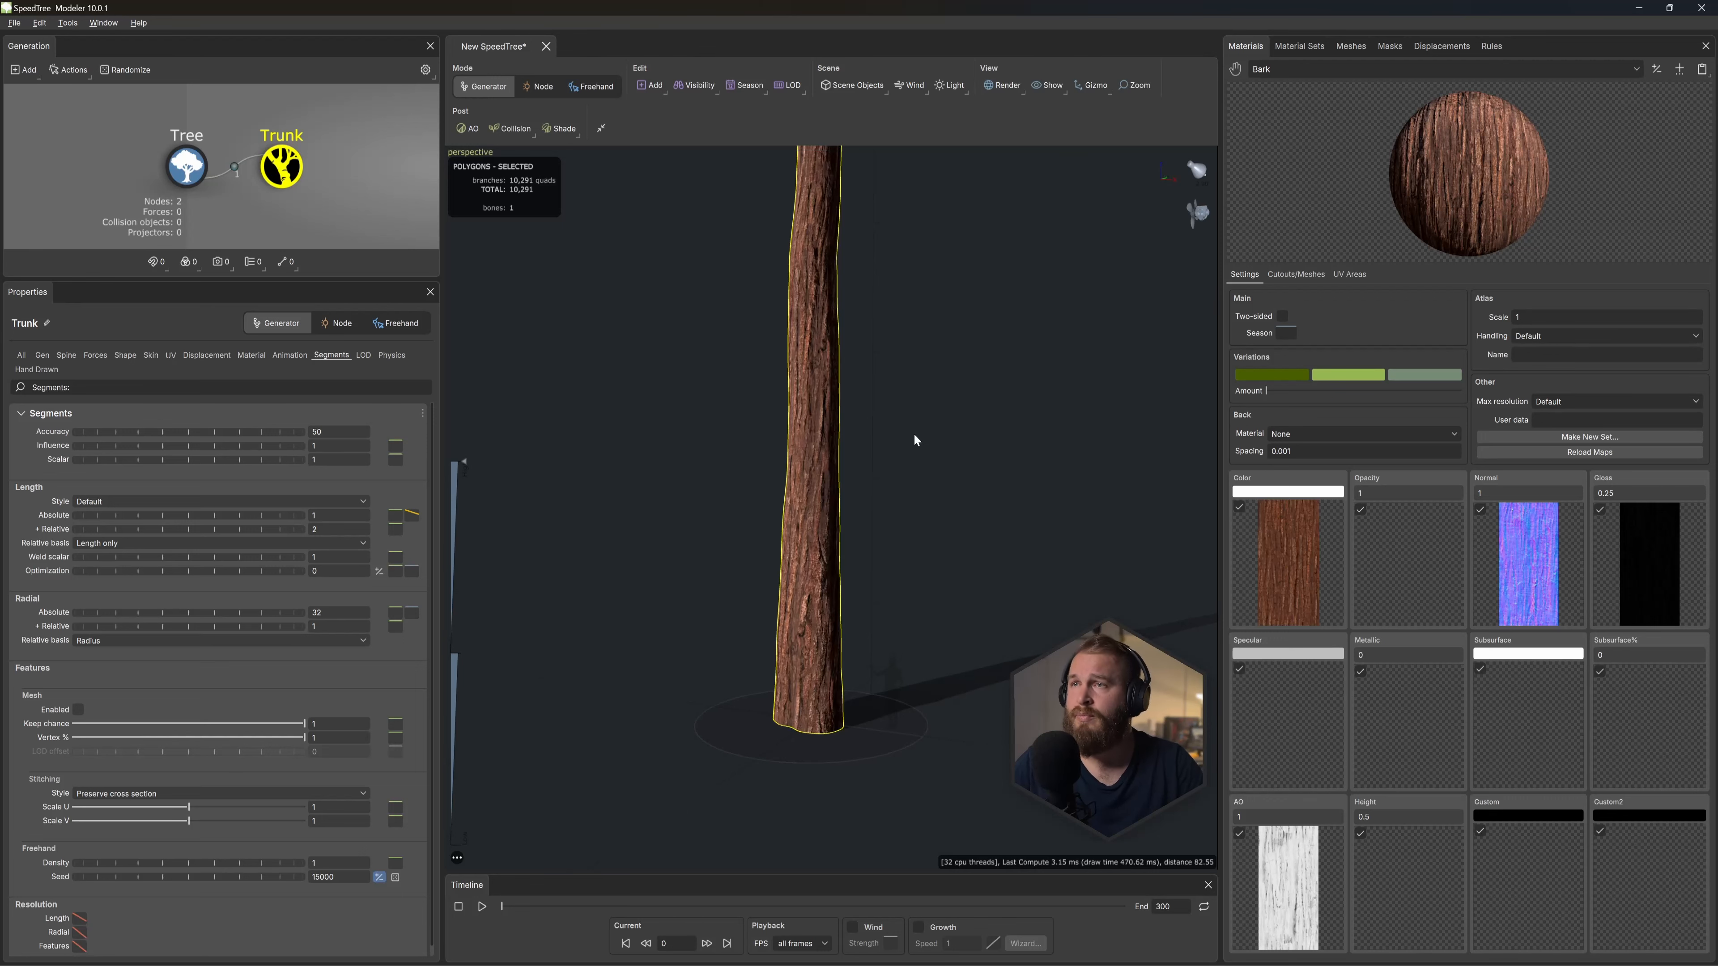
{"action": "scroll", "coordinate": [843, 610], "scroll_direction": "up", "scroll_amount": 3}
{"action": "scroll", "coordinate": [847, 613], "scroll_direction": "down", "scroll_amount": 5}
{"action": "scroll", "coordinate": [859, 605], "scroll_direction": "down", "scroll_amount": 5}
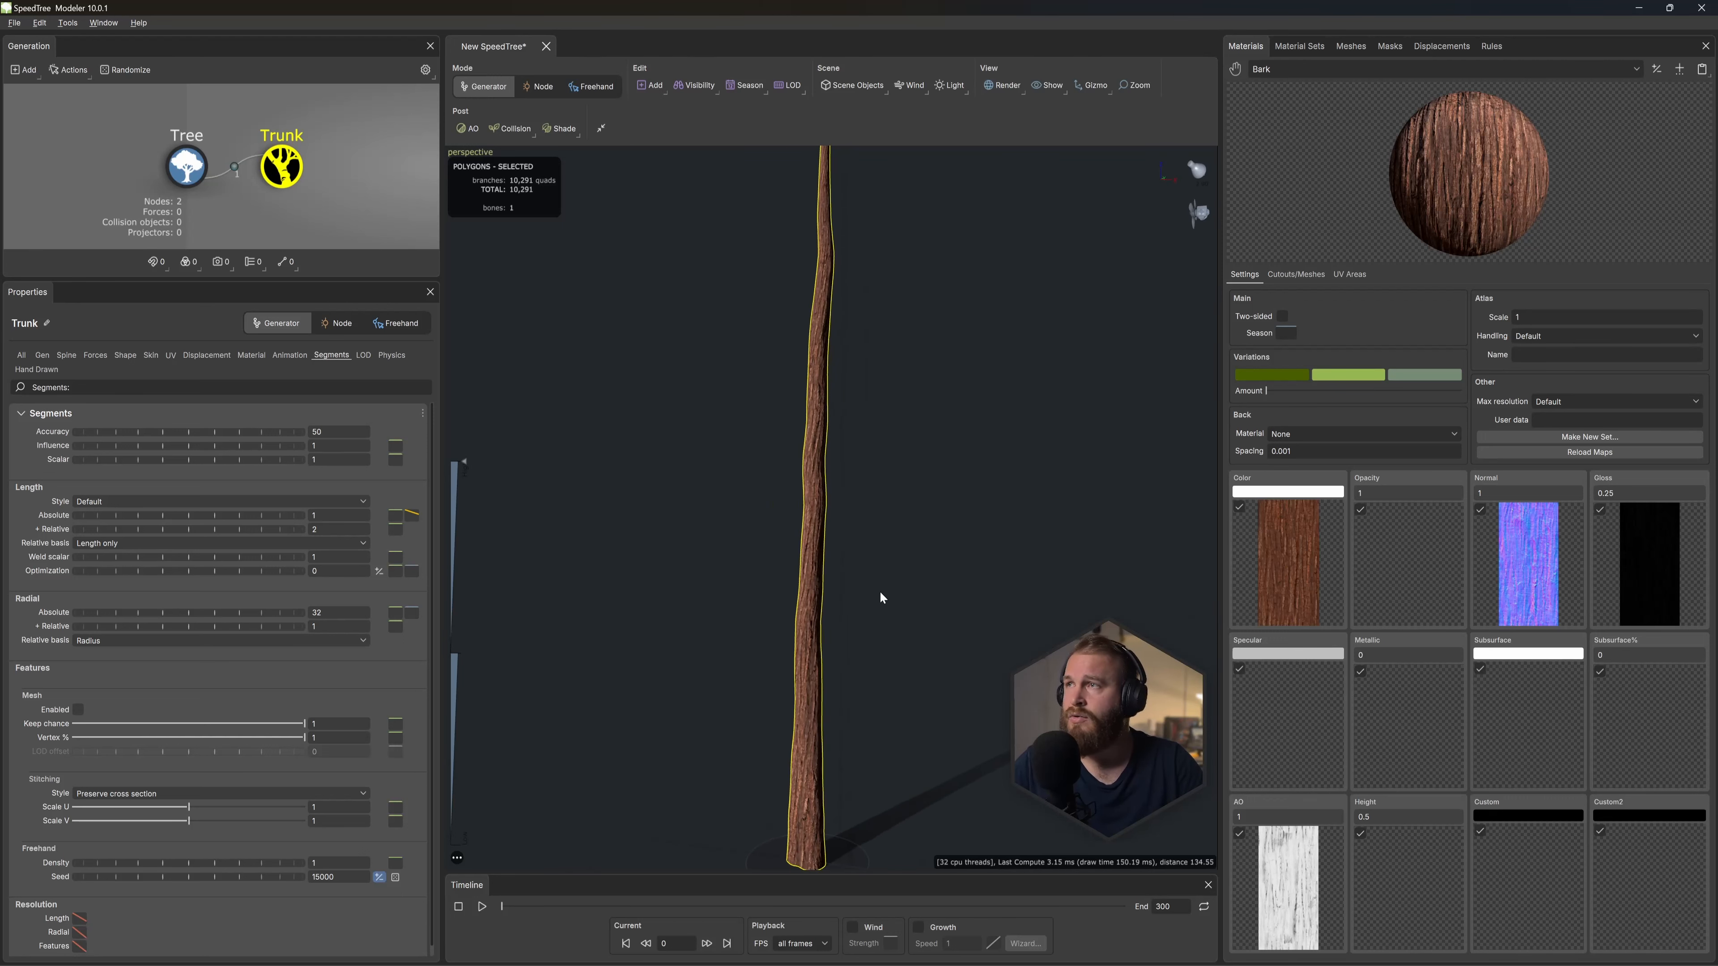
{"action": "middle_click_drag", "start_coordinate": [746, 466], "coordinate": [850, 475]}
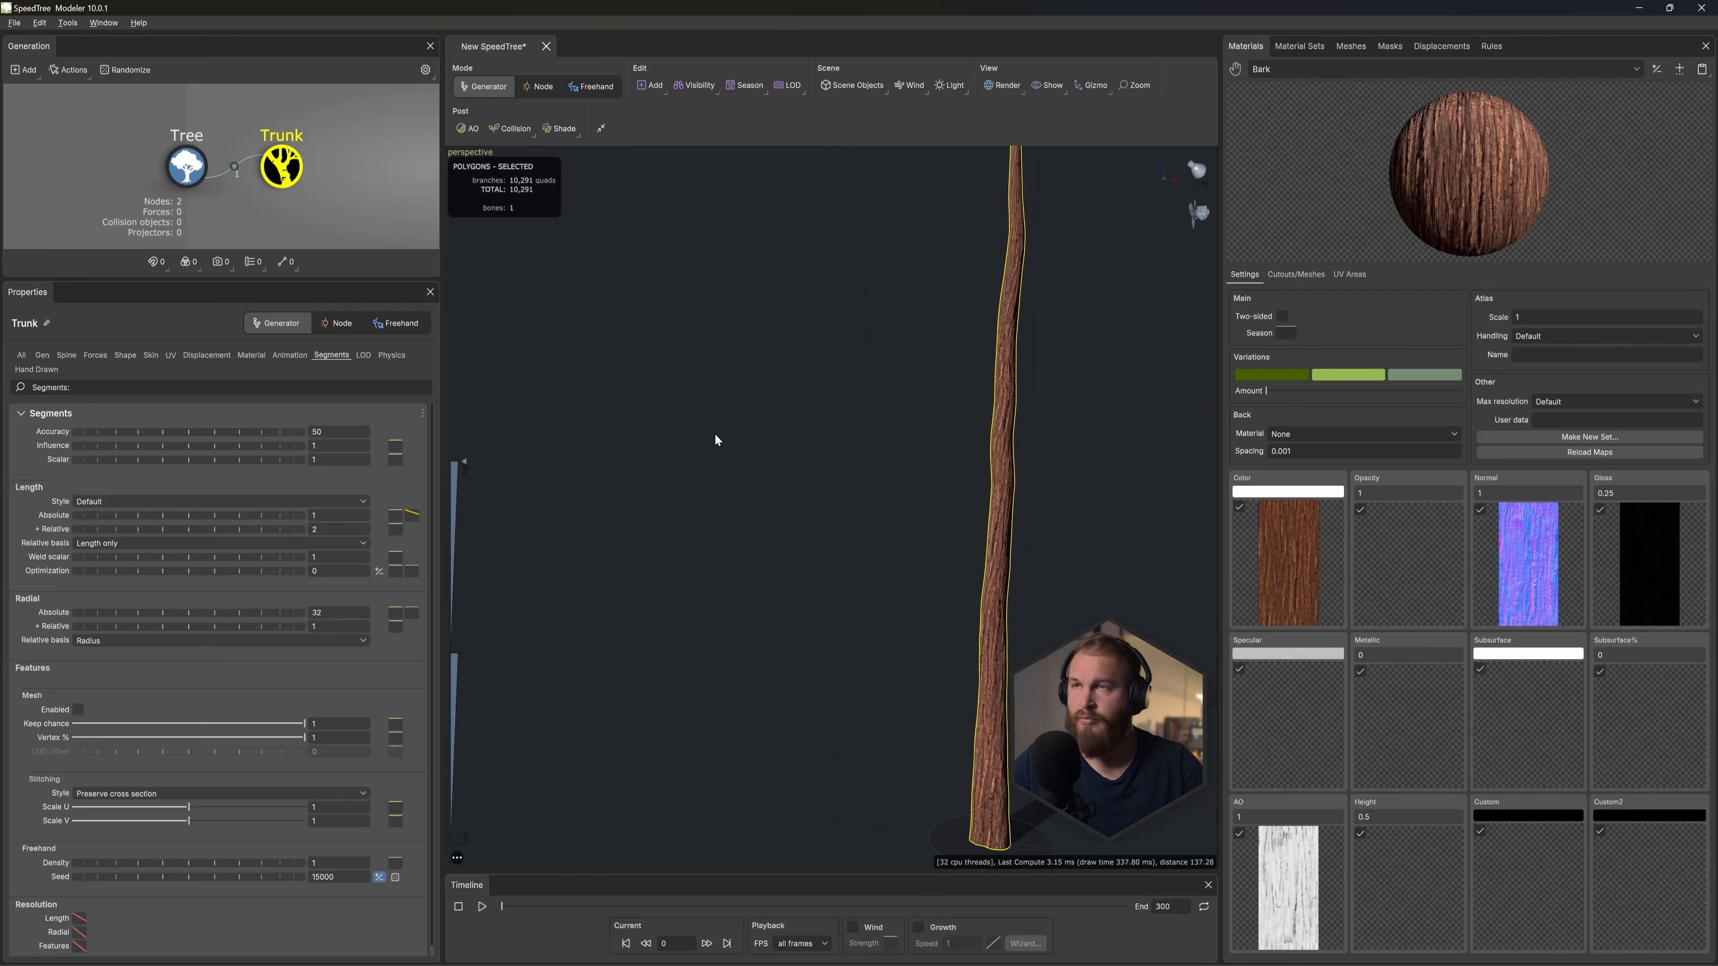
Step: Add a Big branches generator to the trunk
{"action": "right_click", "coordinate": [678, 388]}
{"action": "mouse_move", "coordinate": [717, 399]}
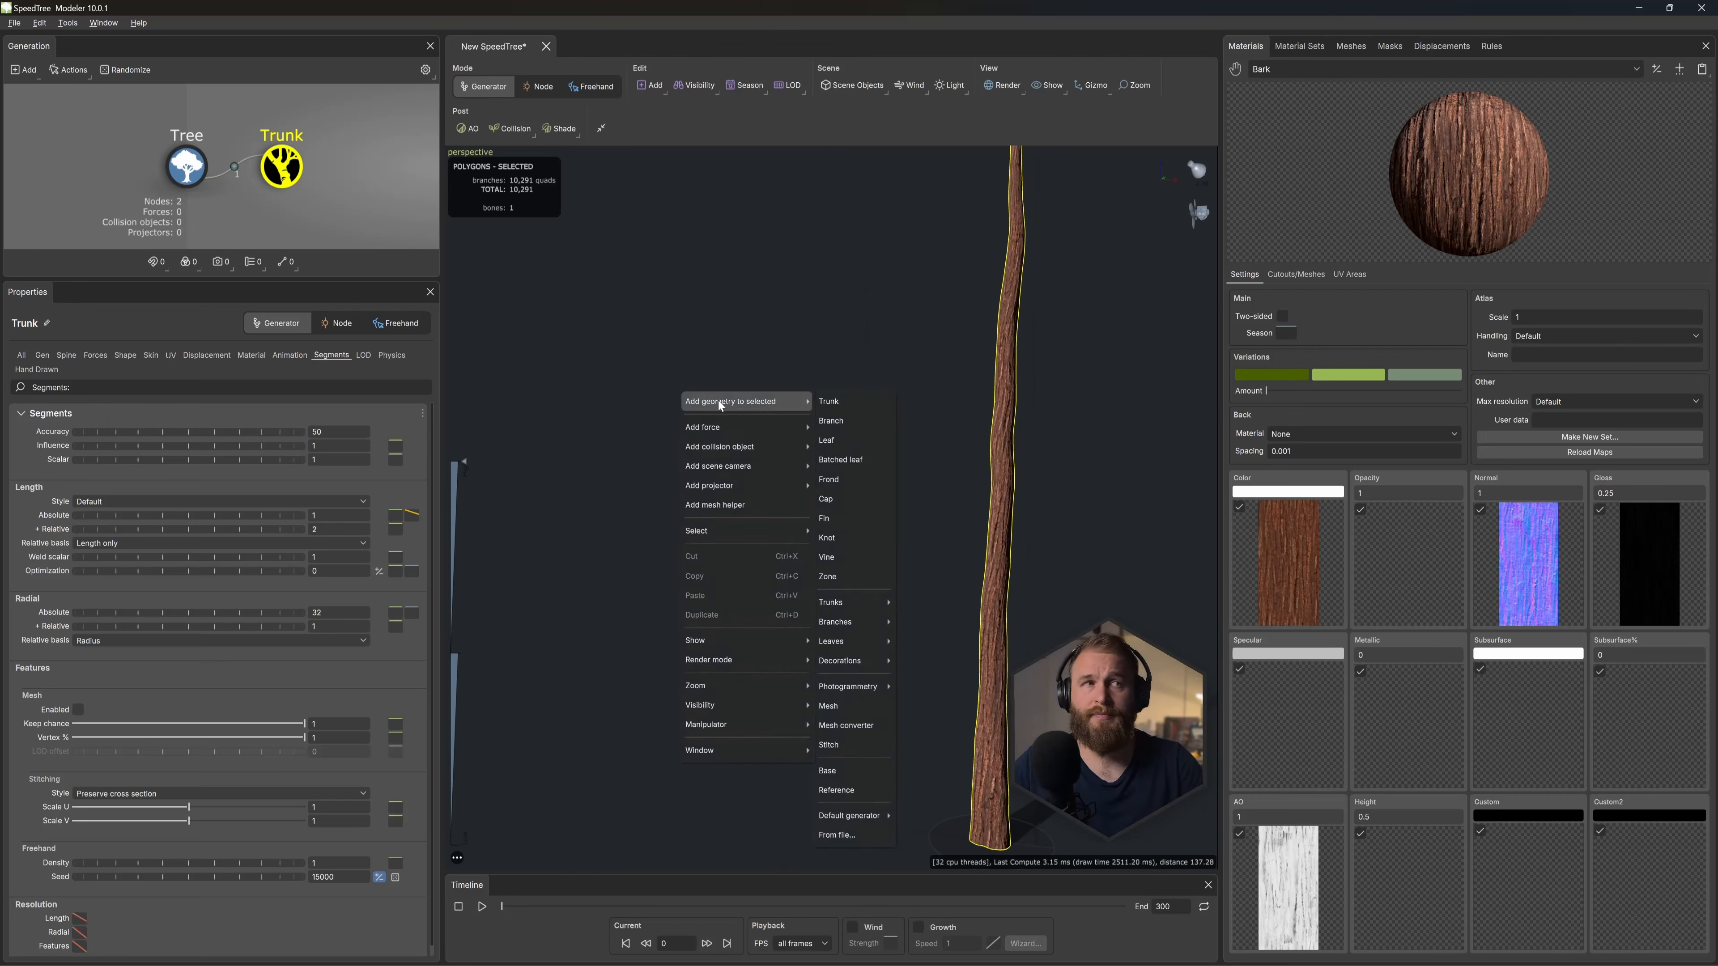
{"action": "mouse_move", "coordinate": [842, 621]}
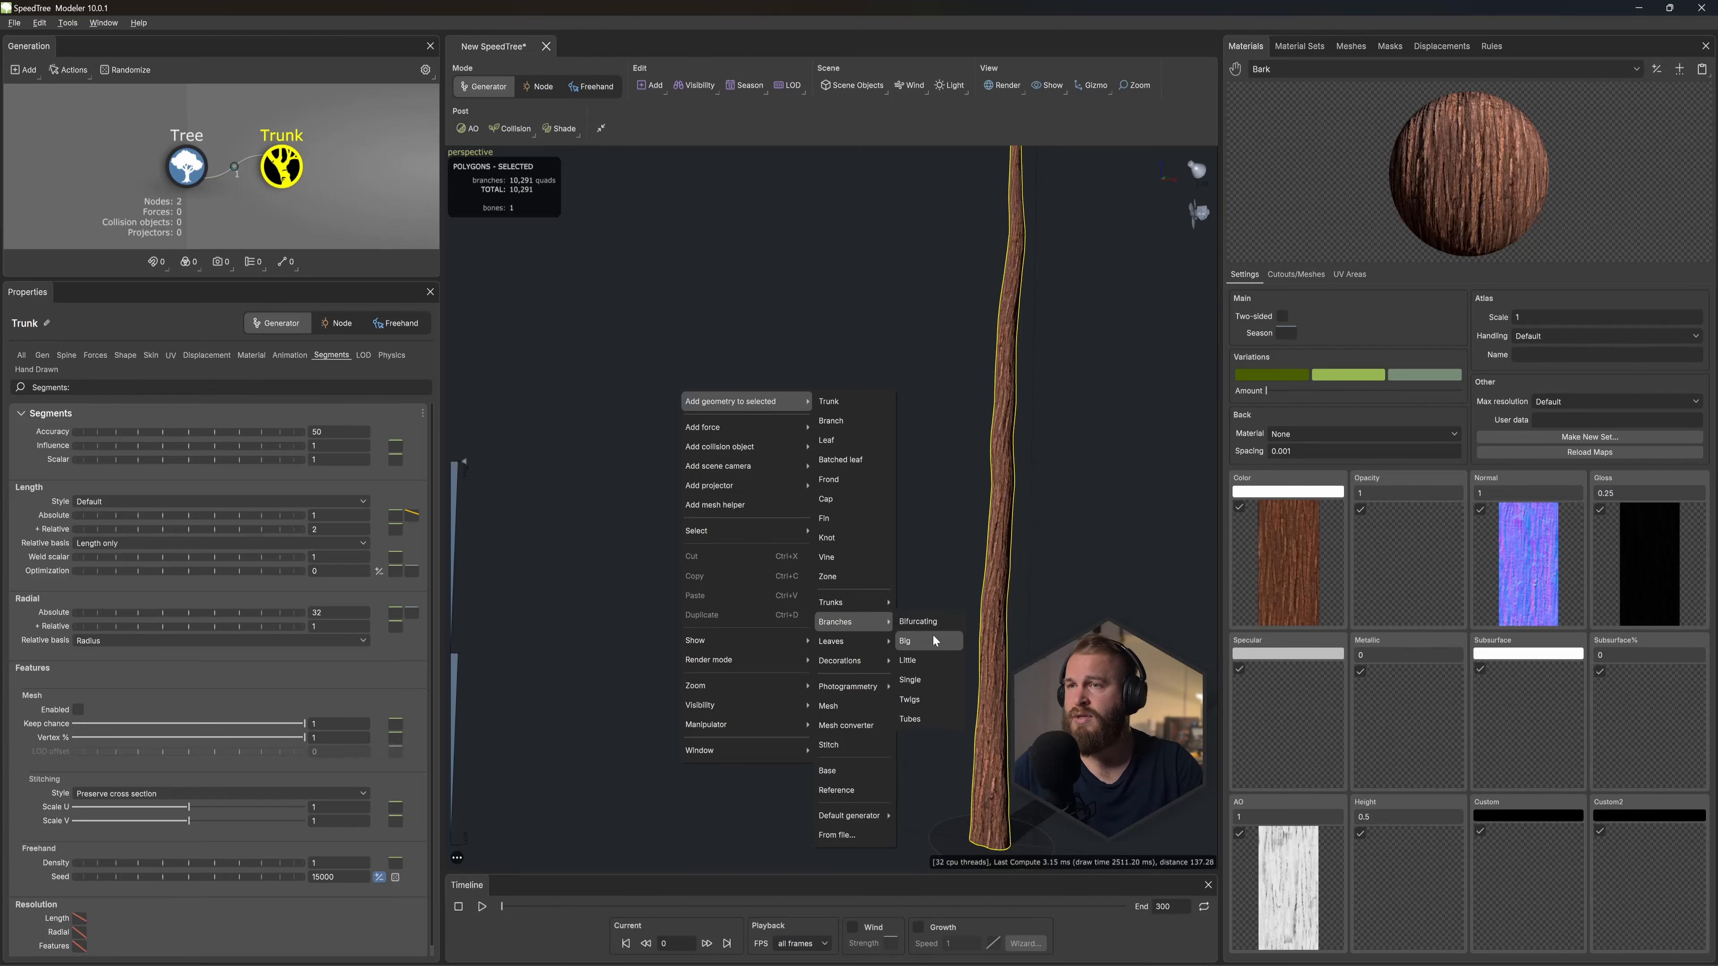
{"action": "left_click", "coordinate": [927, 640]}
{"action": "scroll", "coordinate": [874, 539], "scroll_direction": "down", "scroll_amount": 3}
{"action": "left_click_drag", "start_coordinate": [873, 542], "coordinate": [695, 561]}
{"action": "scroll", "coordinate": [869, 609], "scroll_direction": "up", "scroll_amount": 1}
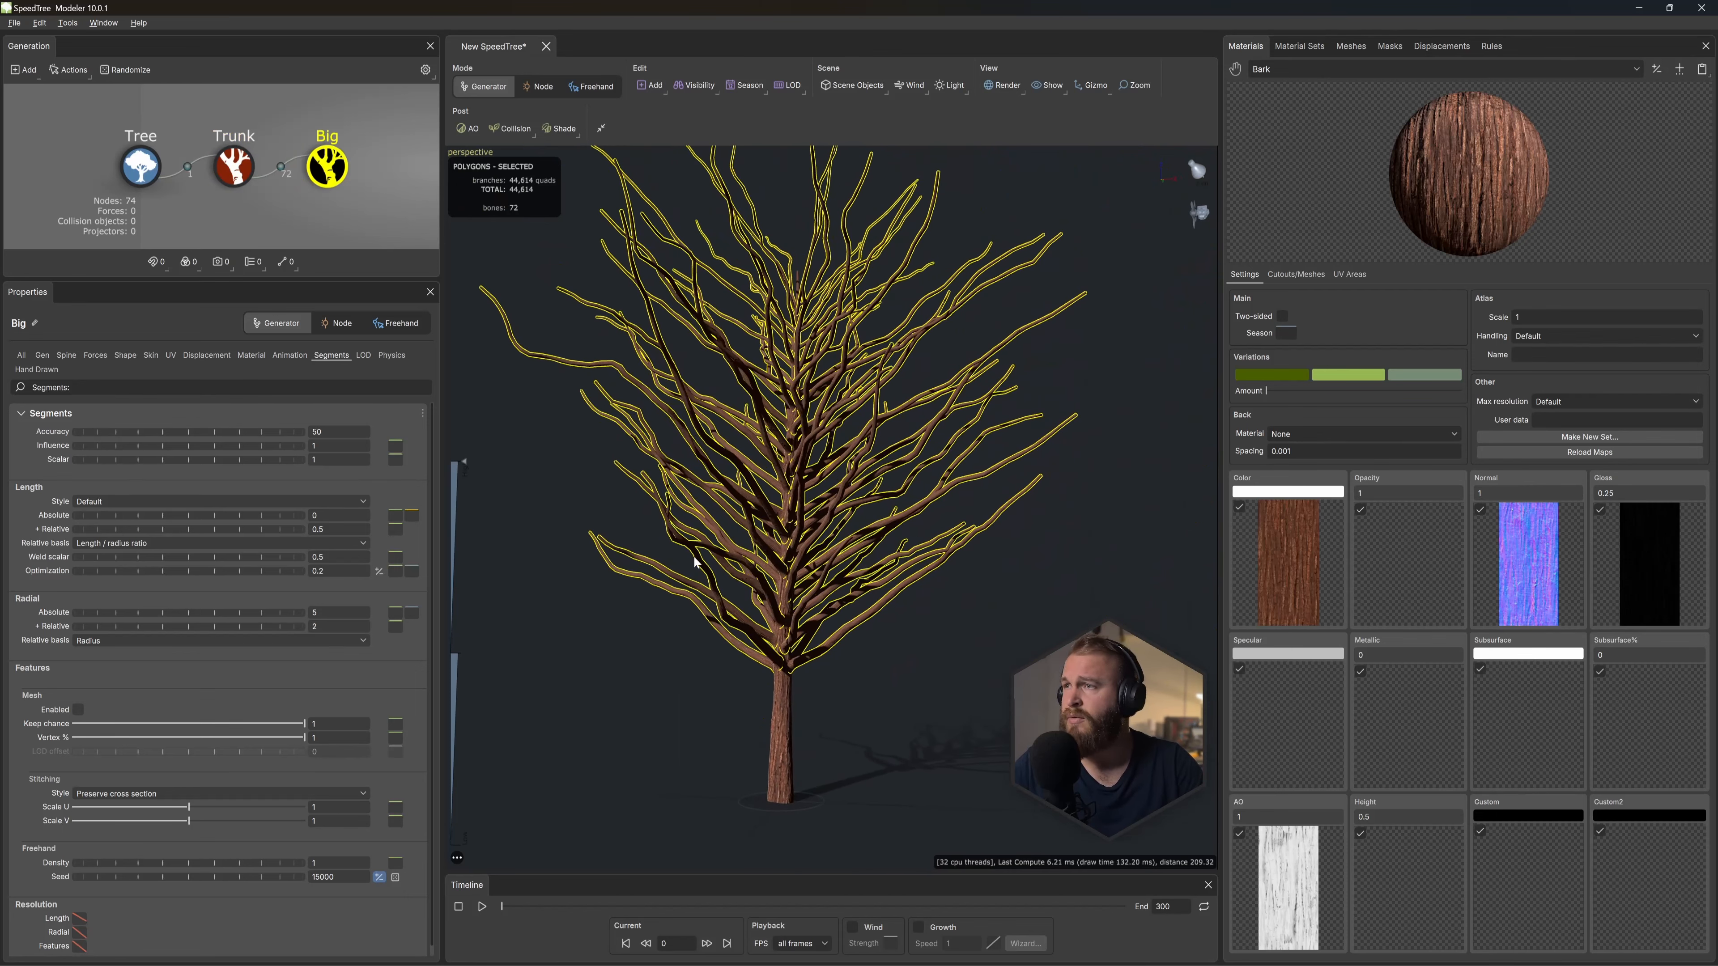
Step: Set the Big branches' interval count to 3 and spiral to 0.5
{"action": "left_click", "coordinate": [42, 355]}
{"action": "left_click", "coordinate": [312, 489]}
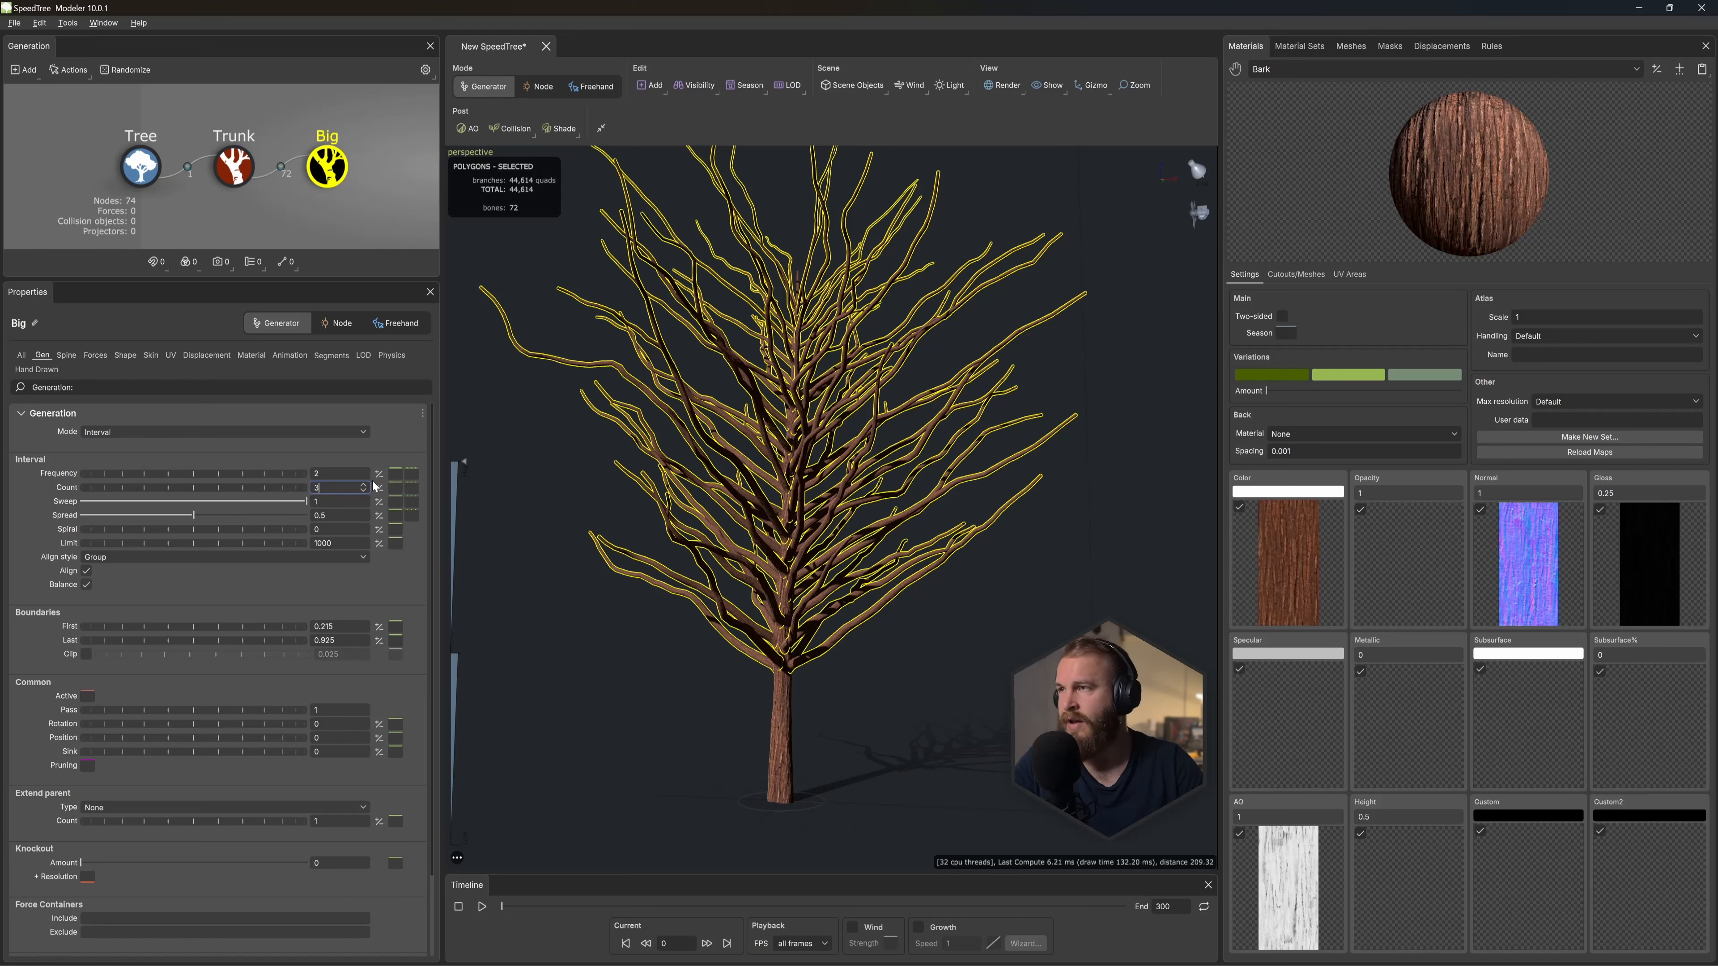
{"action": "left_click", "coordinate": [364, 491]}
{"action": "left_click", "coordinate": [336, 530]}
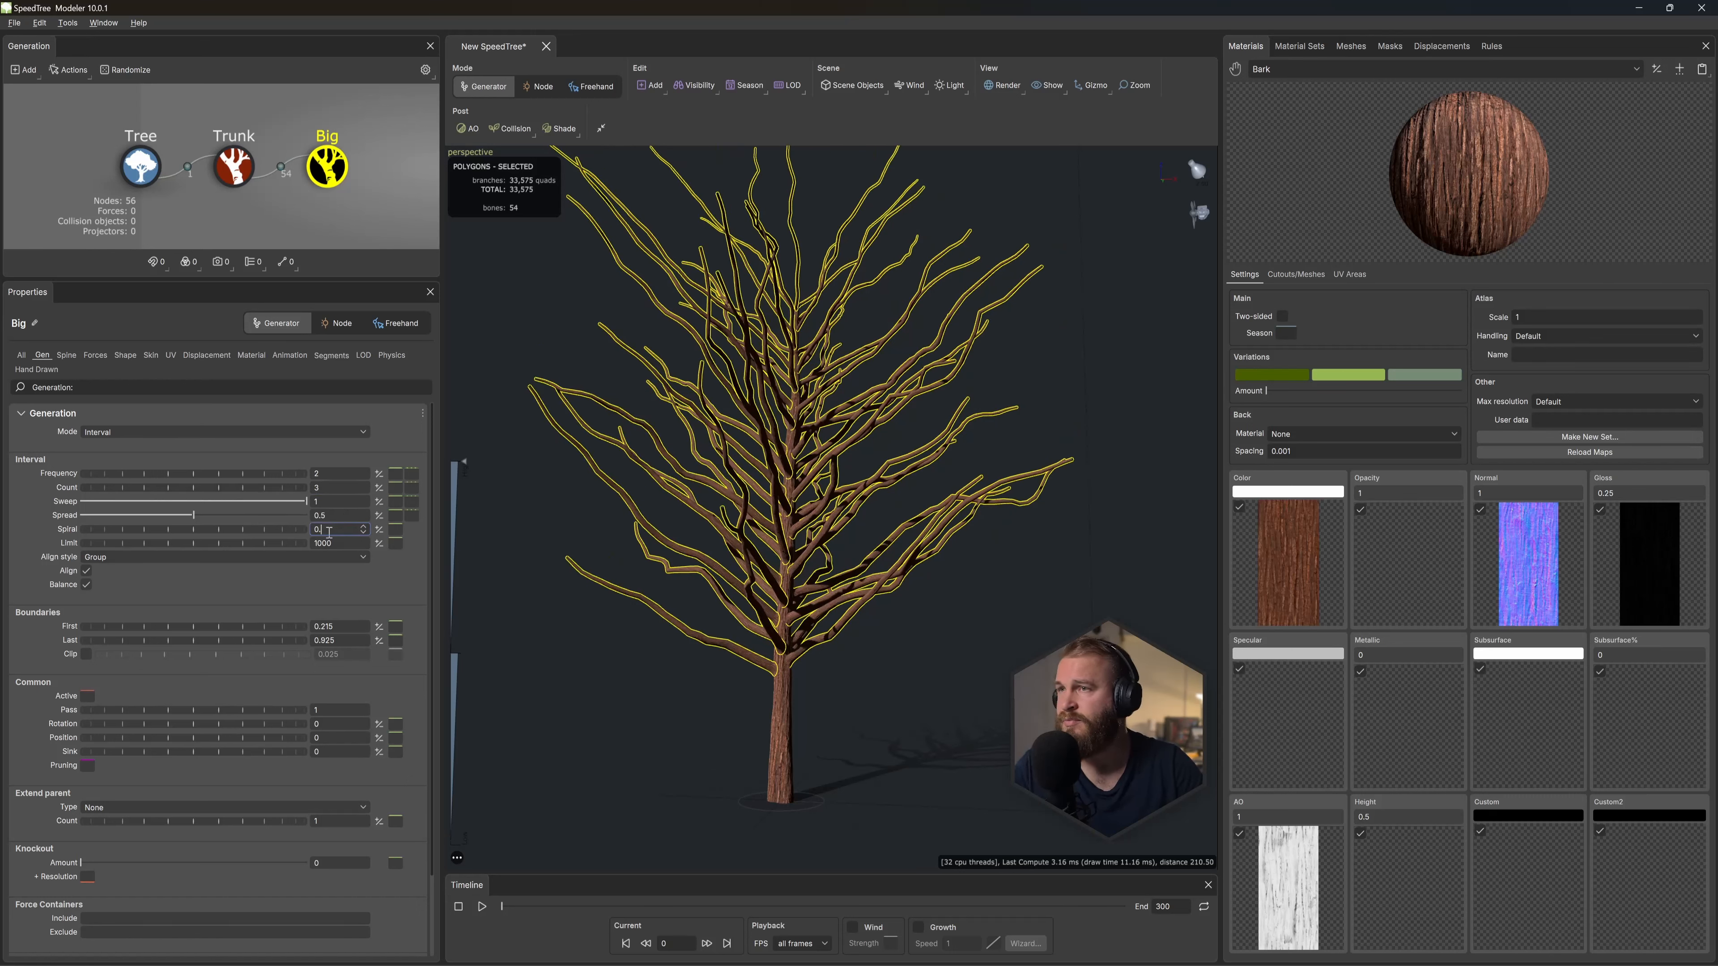
{"action": "type", "text": ".5"}
Step: Remove the variance from the Big branches' spine length % of parent
{"action": "left_click", "coordinate": [66, 356]}
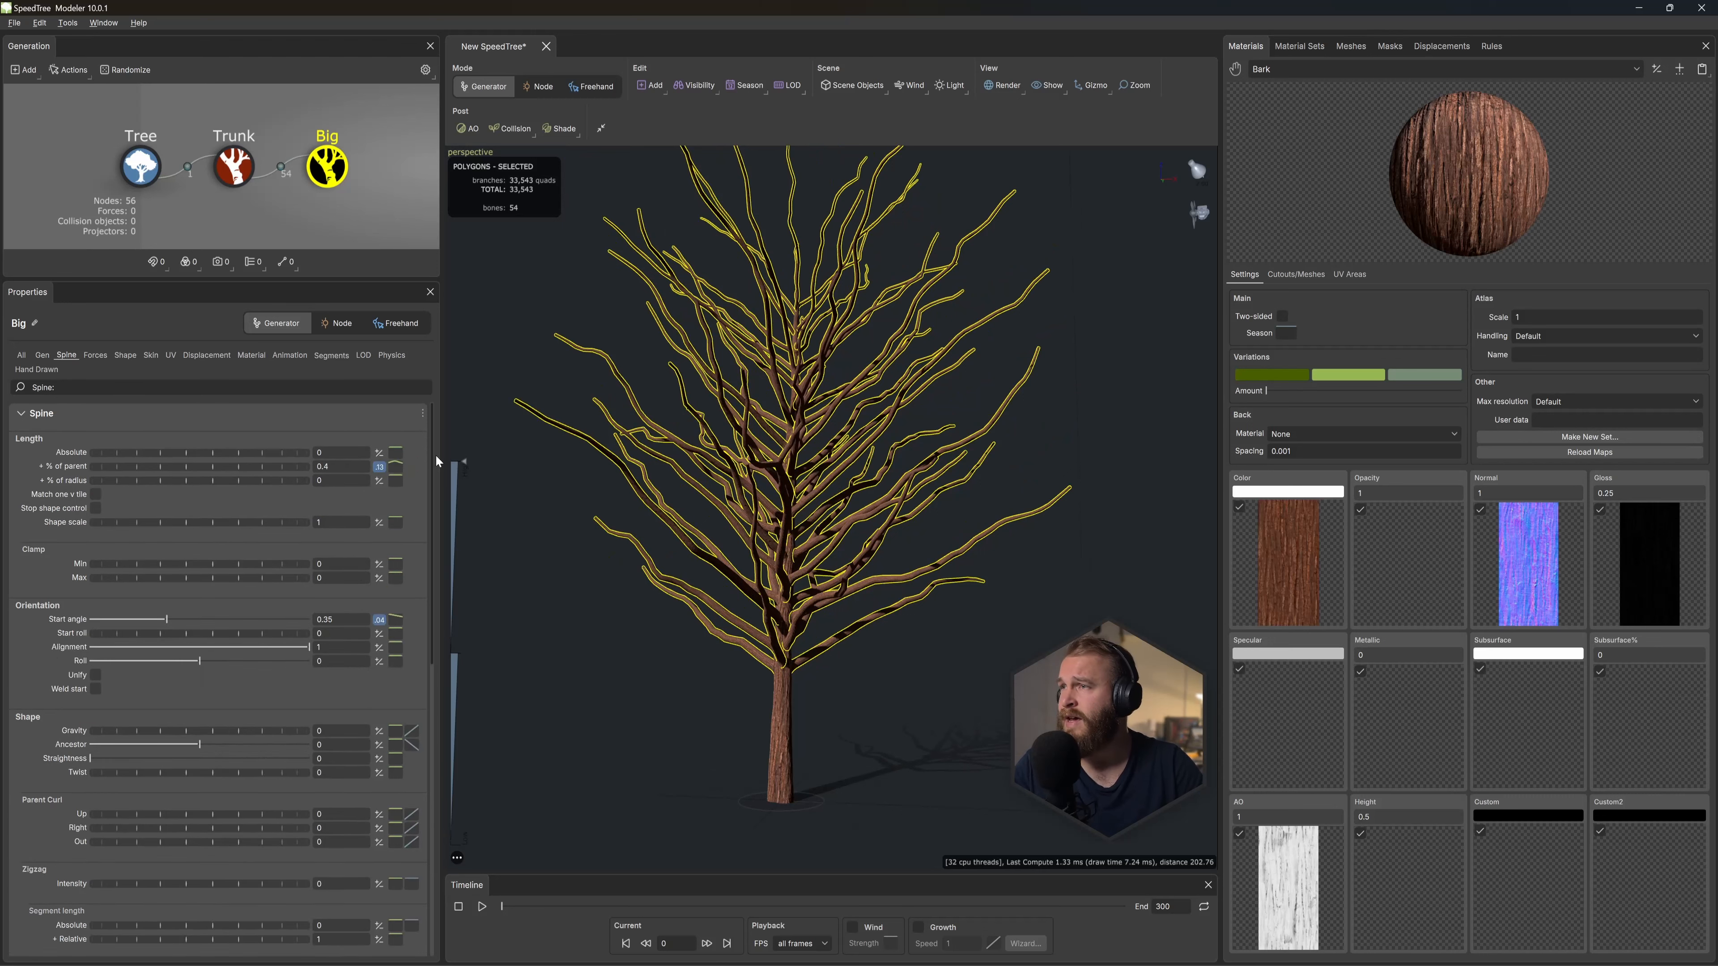
{"action": "left_click", "coordinate": [381, 470]}
{"action": "type", "text": "0.131"}
{"action": "key", "text": "Return"}
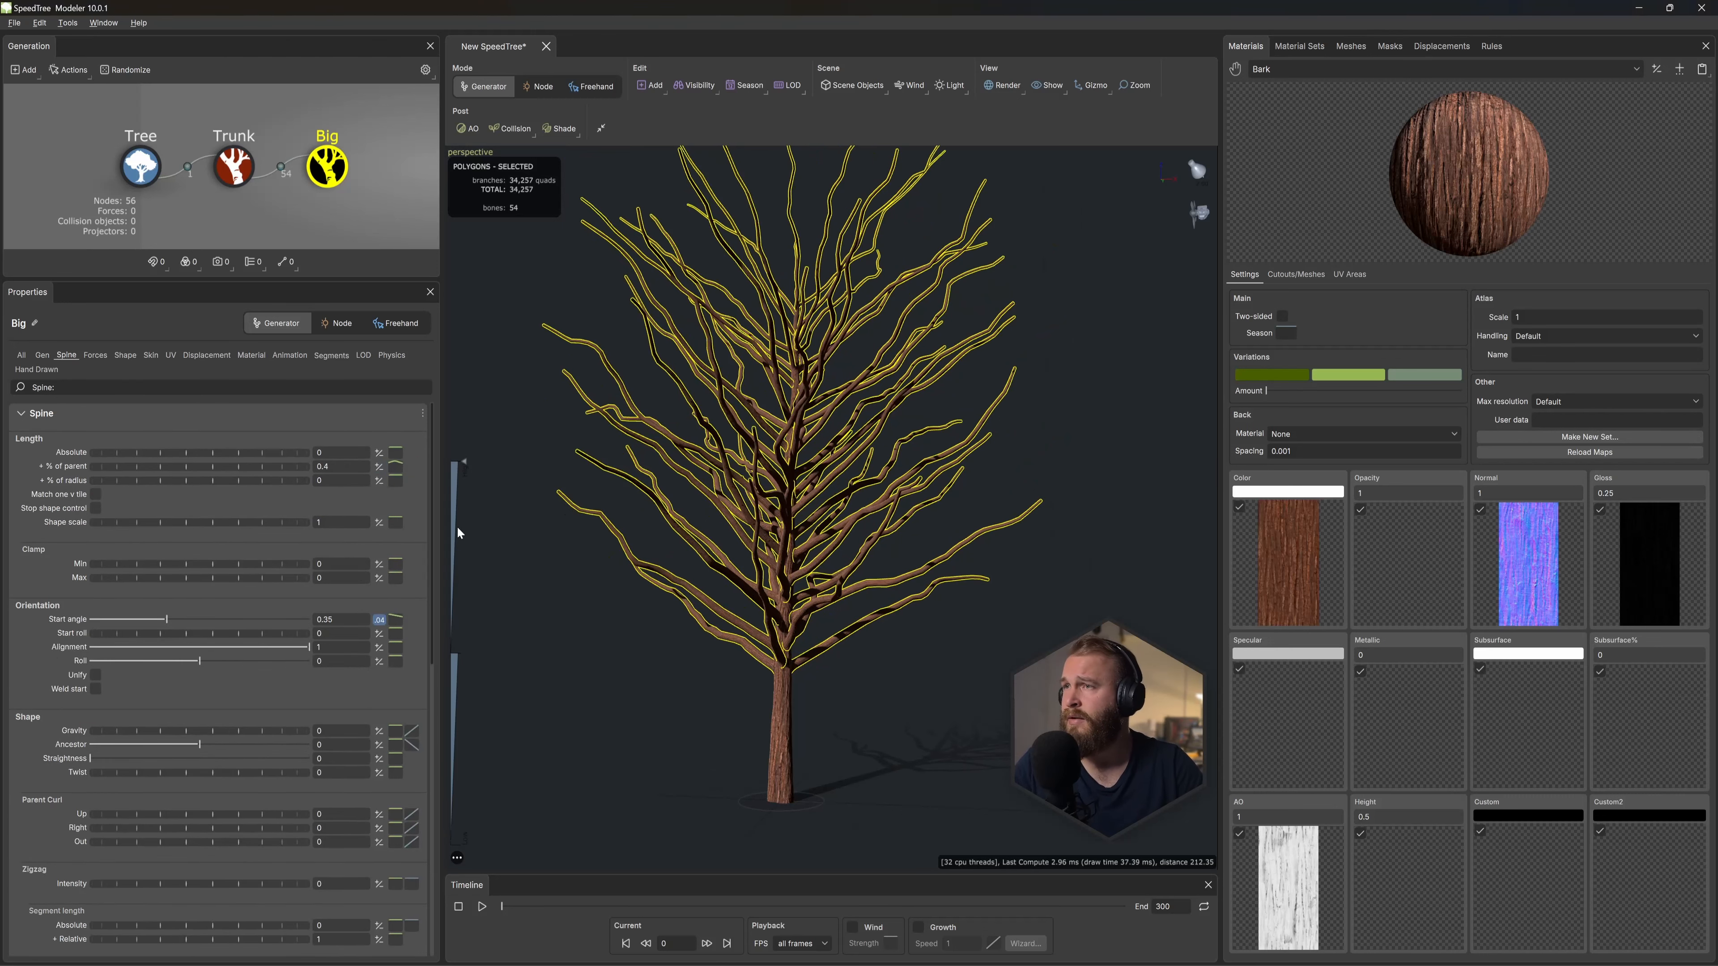
Step: Apply the Max preset to the Big branches' spine length parent curve and set the length % of parent to 0.1
{"action": "left_click", "coordinate": [399, 465]}
{"action": "left_click", "coordinate": [518, 475]}
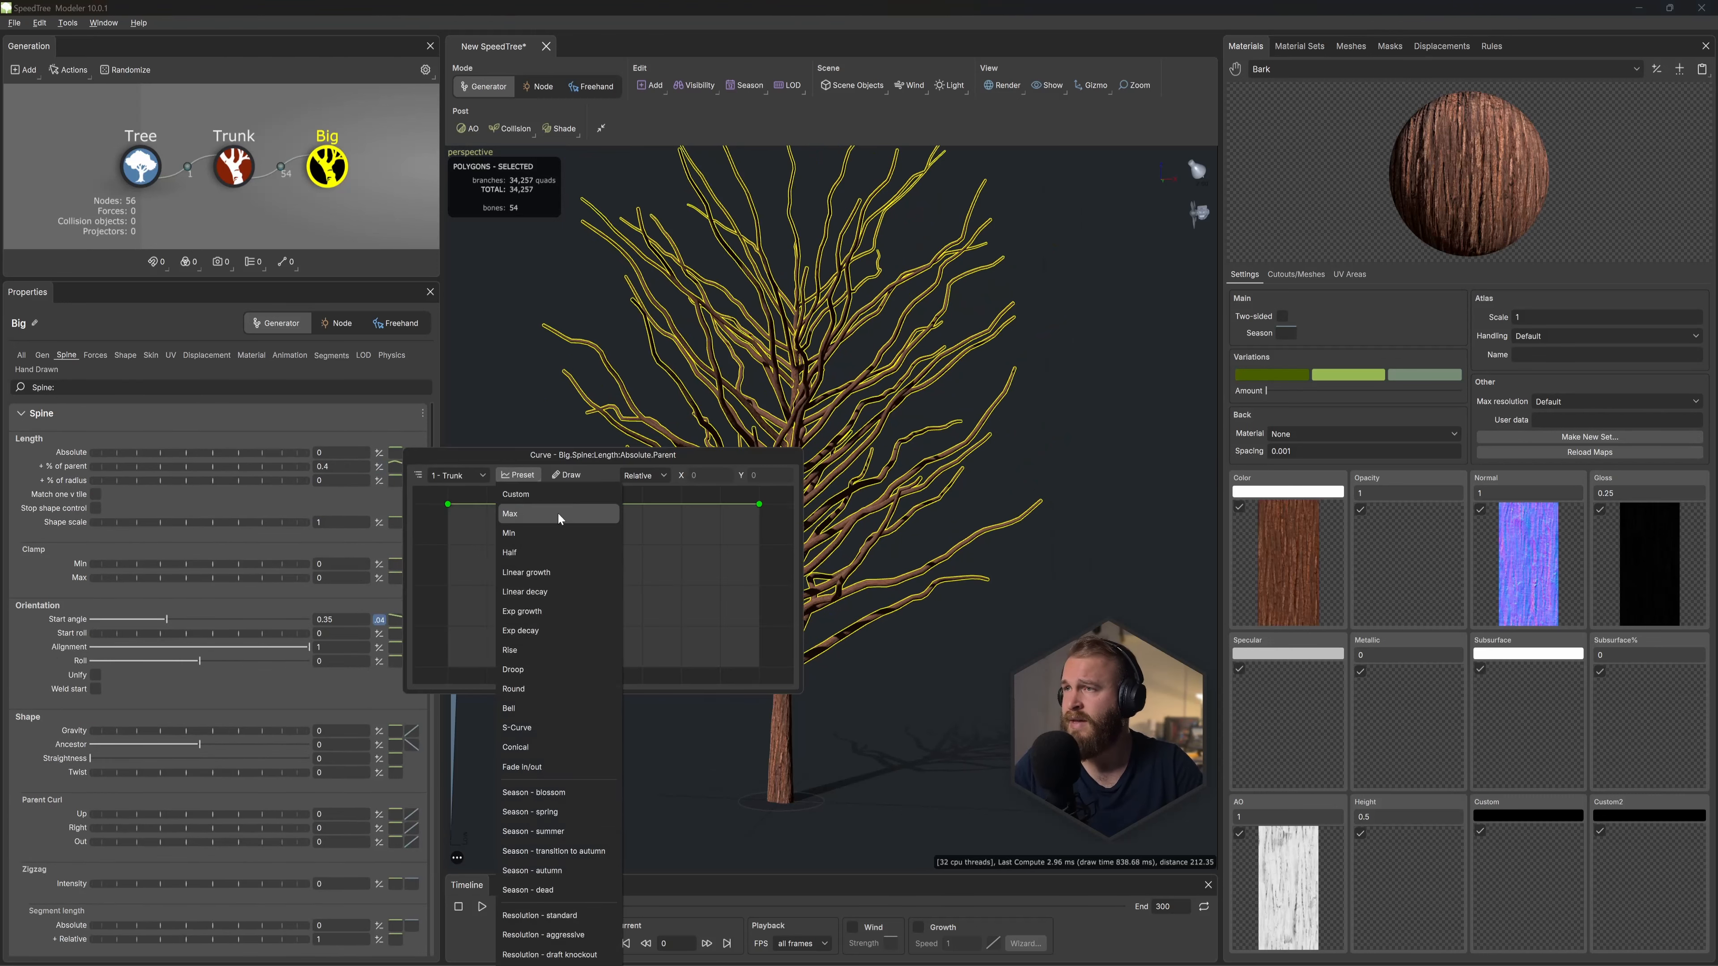
{"action": "left_click", "coordinate": [557, 512]}
{"action": "left_click_drag", "start_coordinate": [288, 467], "coordinate": [267, 471]}
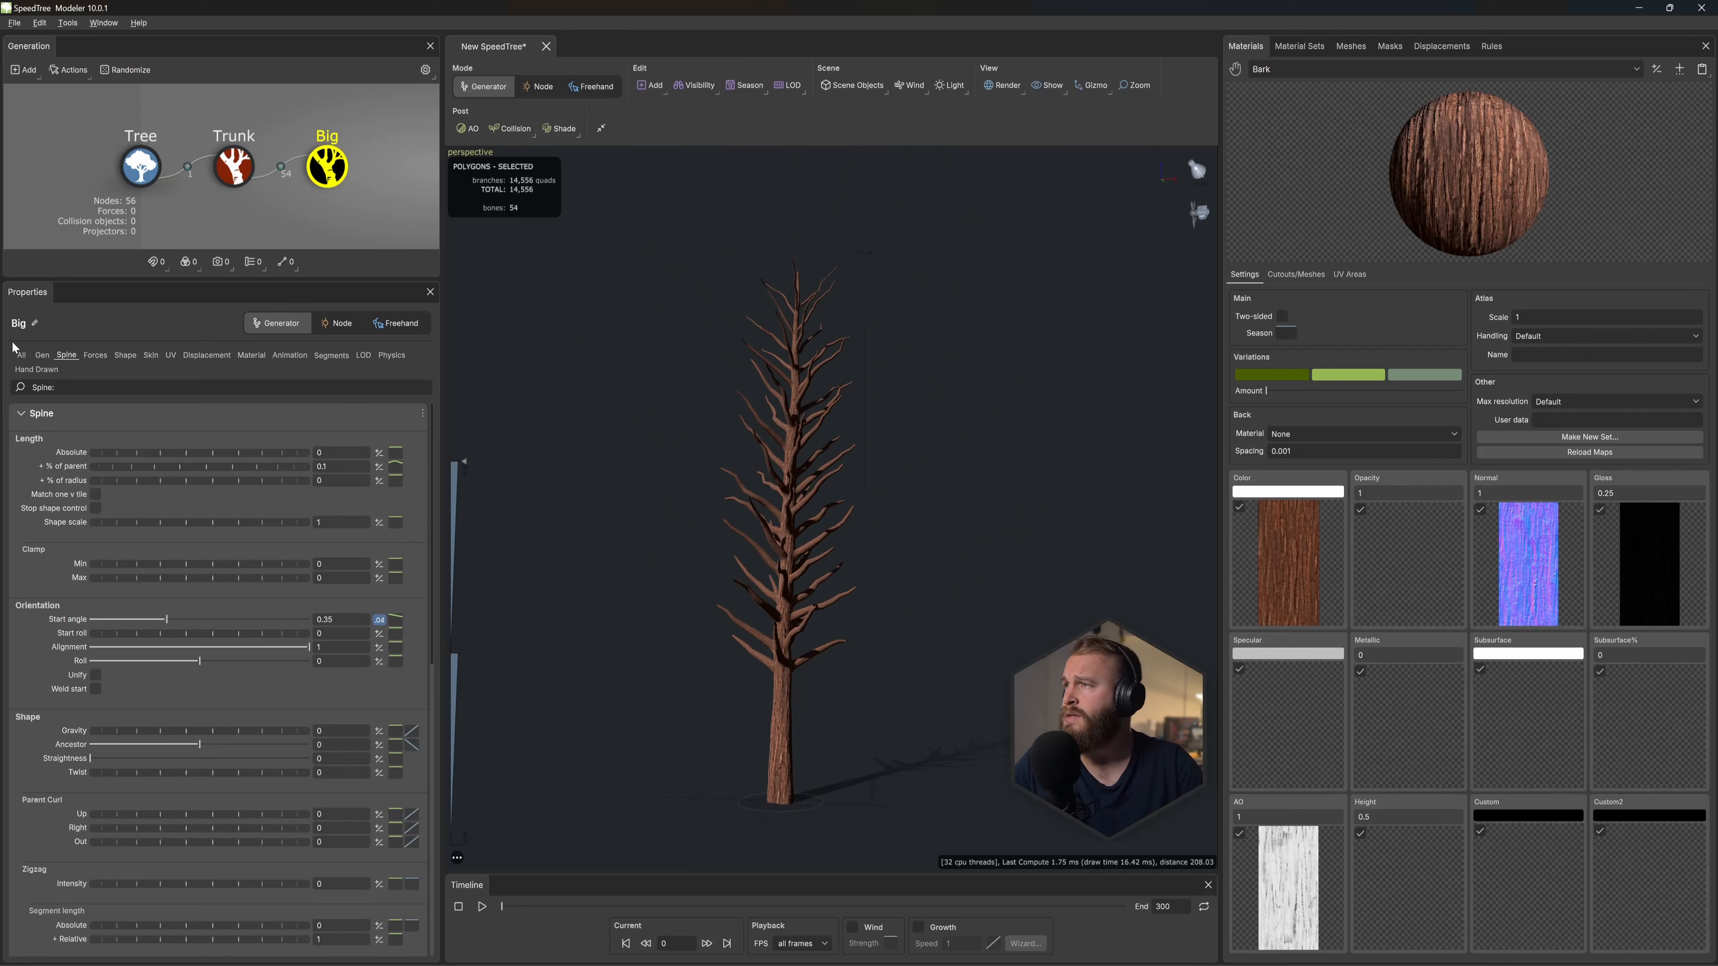
Step: Set the Big branches' generation boundaries to start at 0.45 and end at 1 along the trunk
{"action": "left_click", "coordinate": [44, 355]}
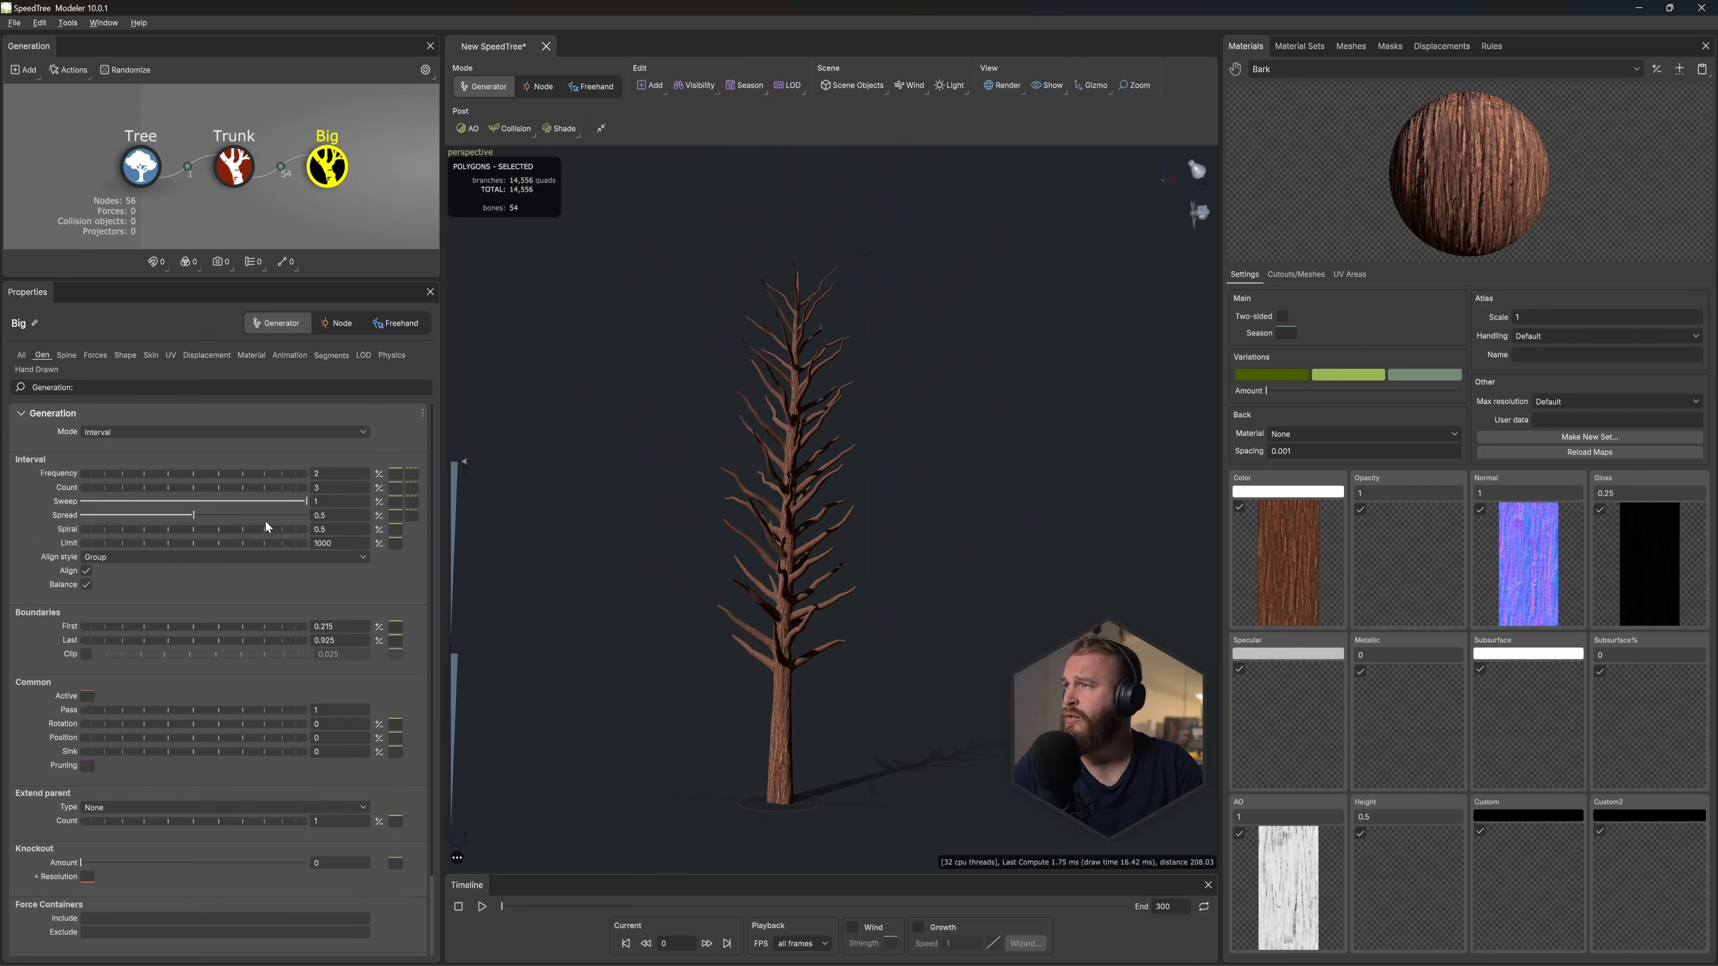
{"action": "double_click", "coordinate": [321, 624]}
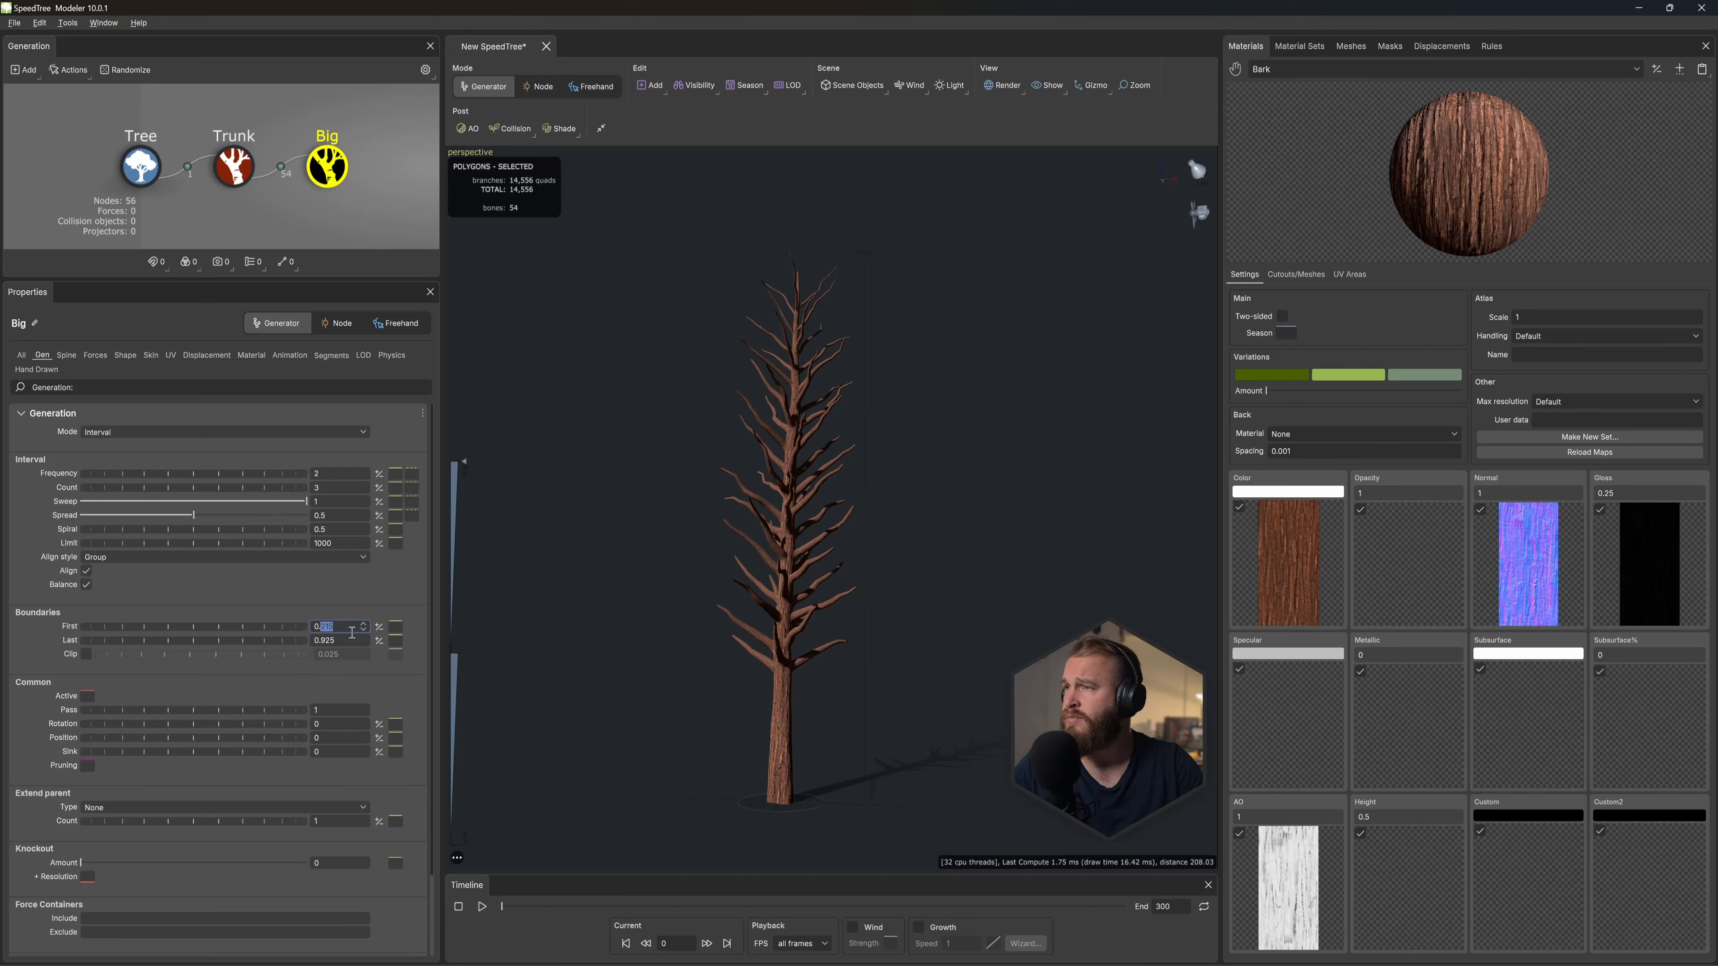
{"action": "type", "text": "45"}
{"action": "key", "text": "Return"}
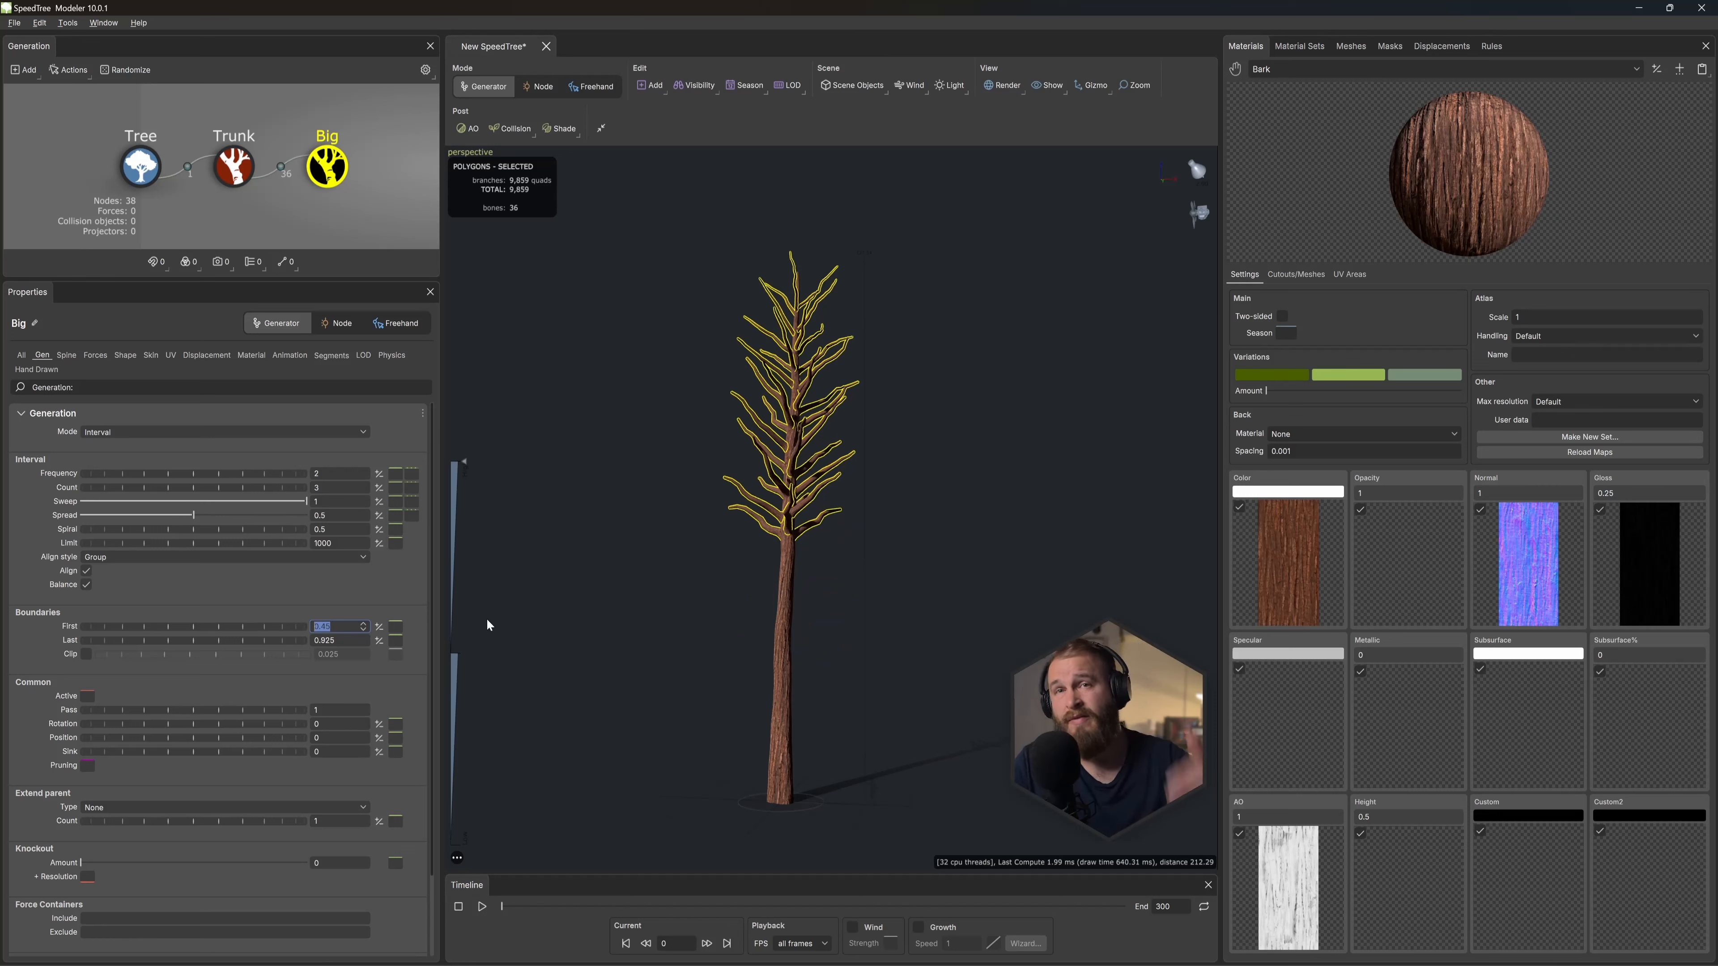
{"action": "left_click", "coordinate": [333, 639]}
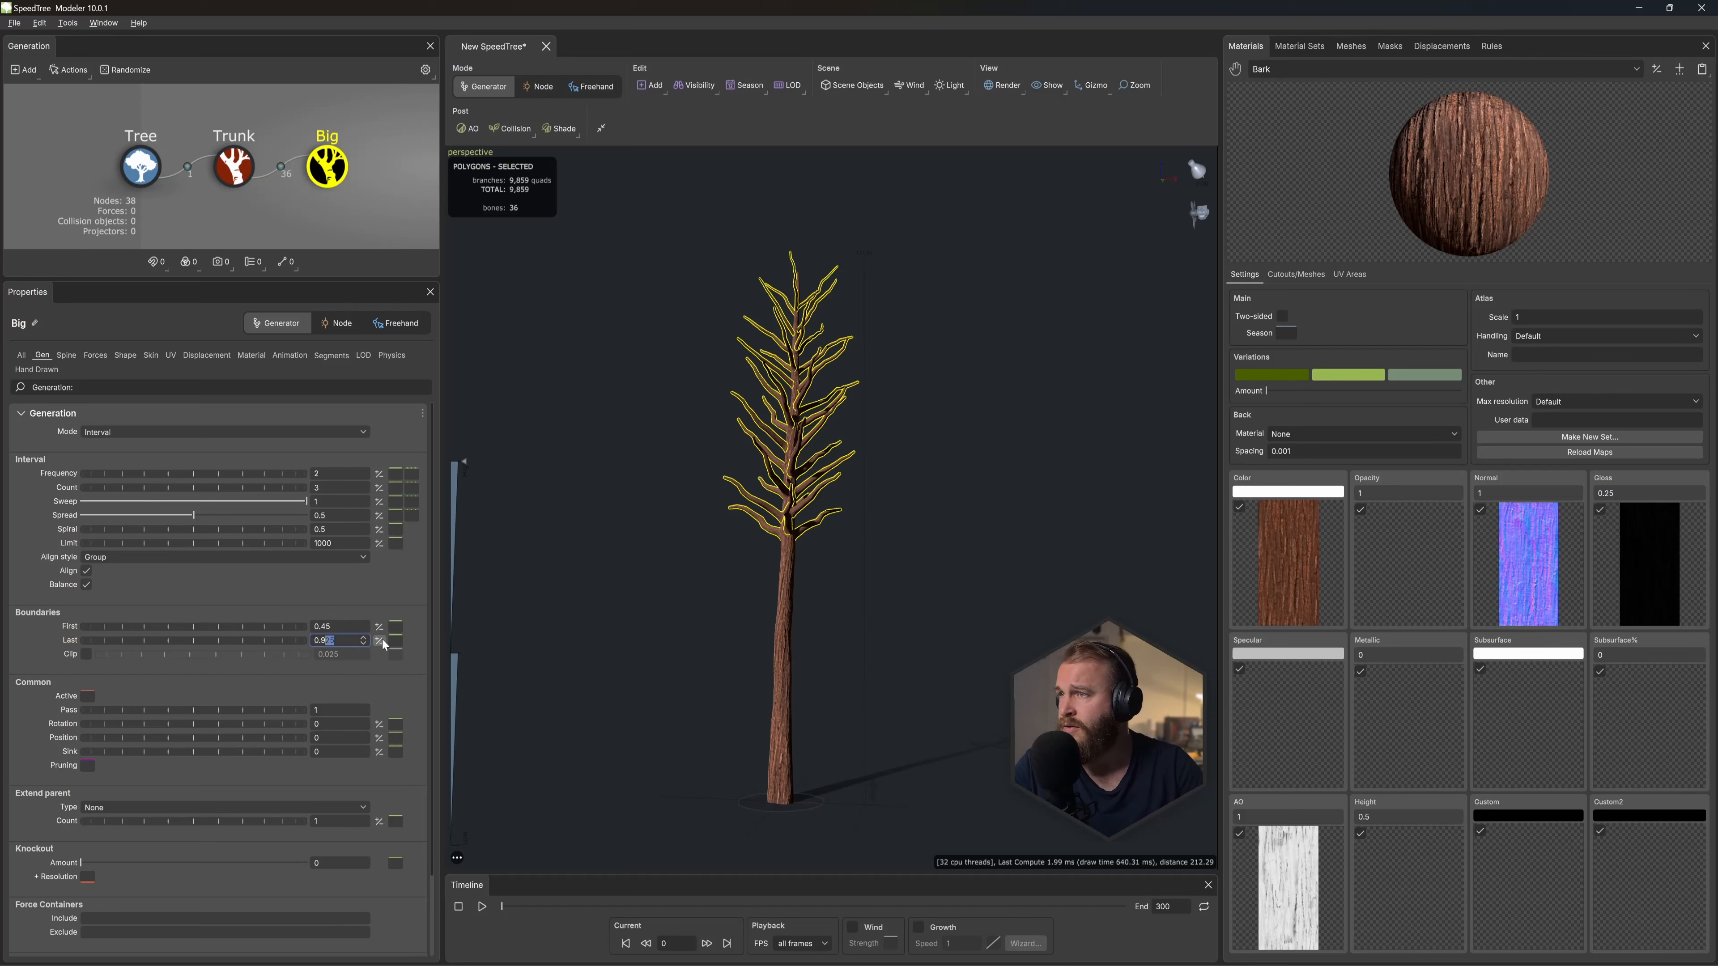
{"action": "key", "text": "Return"}
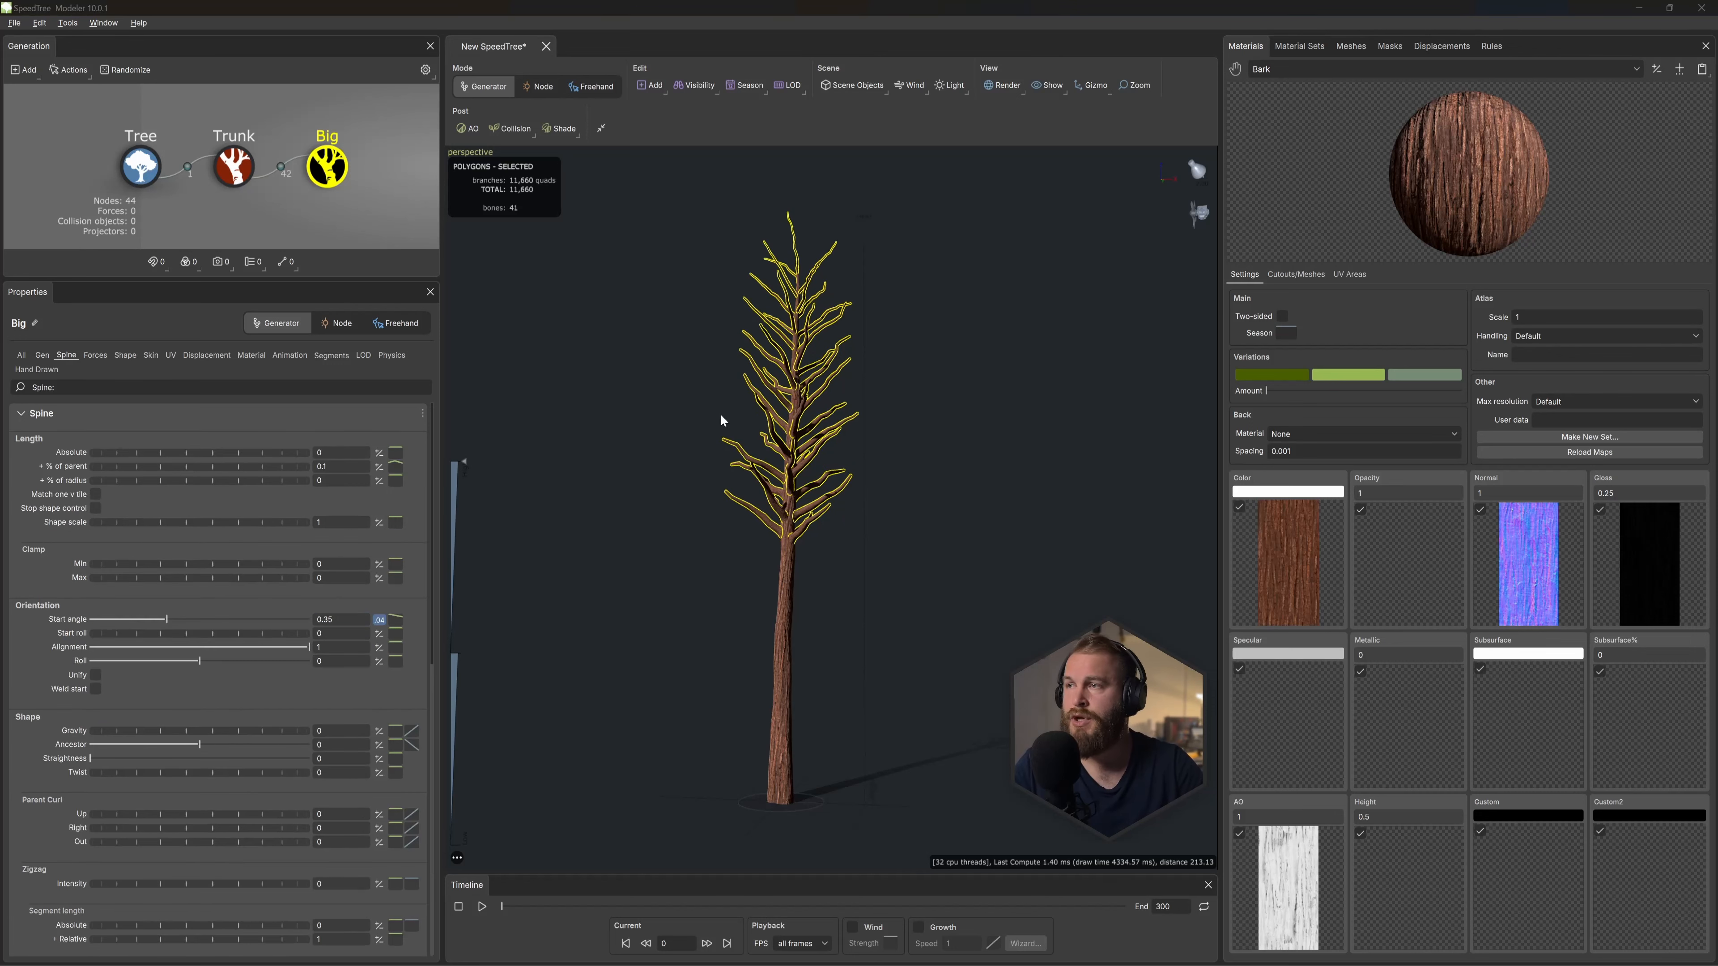
Step: Set the branch start angle to 0.3 and reshape its parent curve with a middle point, a much higher start and a lower end
{"action": "left_click", "coordinate": [345, 621]}
{"action": "key", "text": "BackSpace"}
{"action": "left_click", "coordinate": [397, 622]}
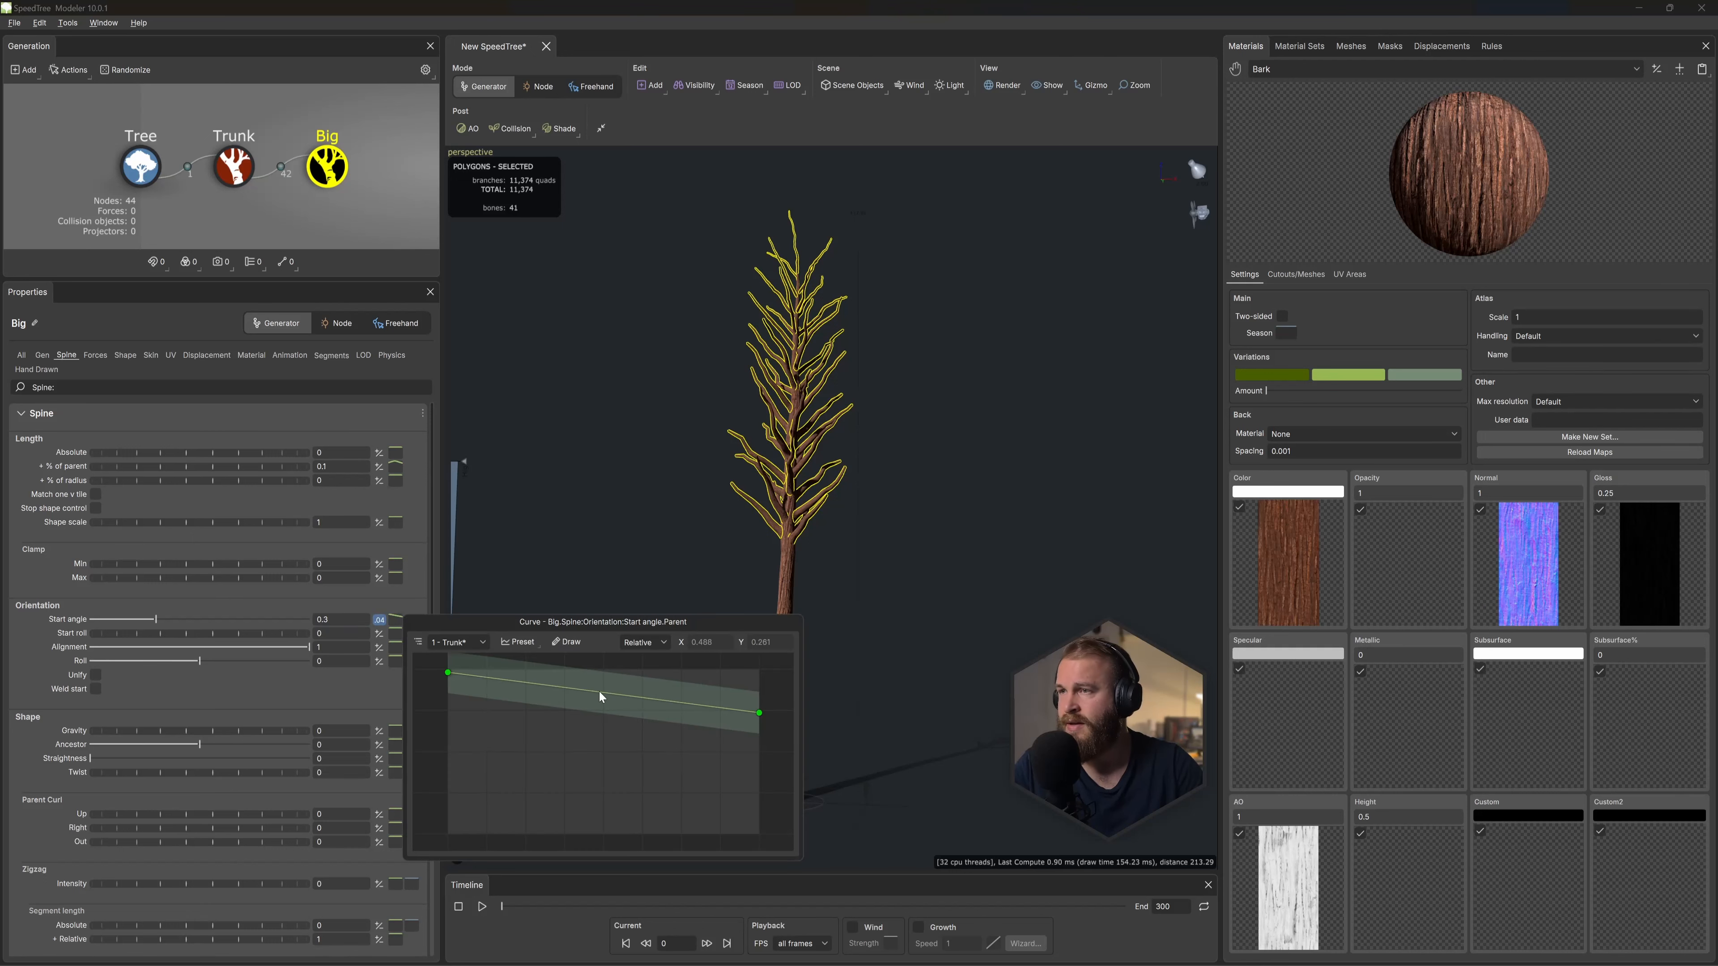
{"action": "scroll", "coordinate": [618, 796], "scroll_direction": "down", "scroll_amount": 4}
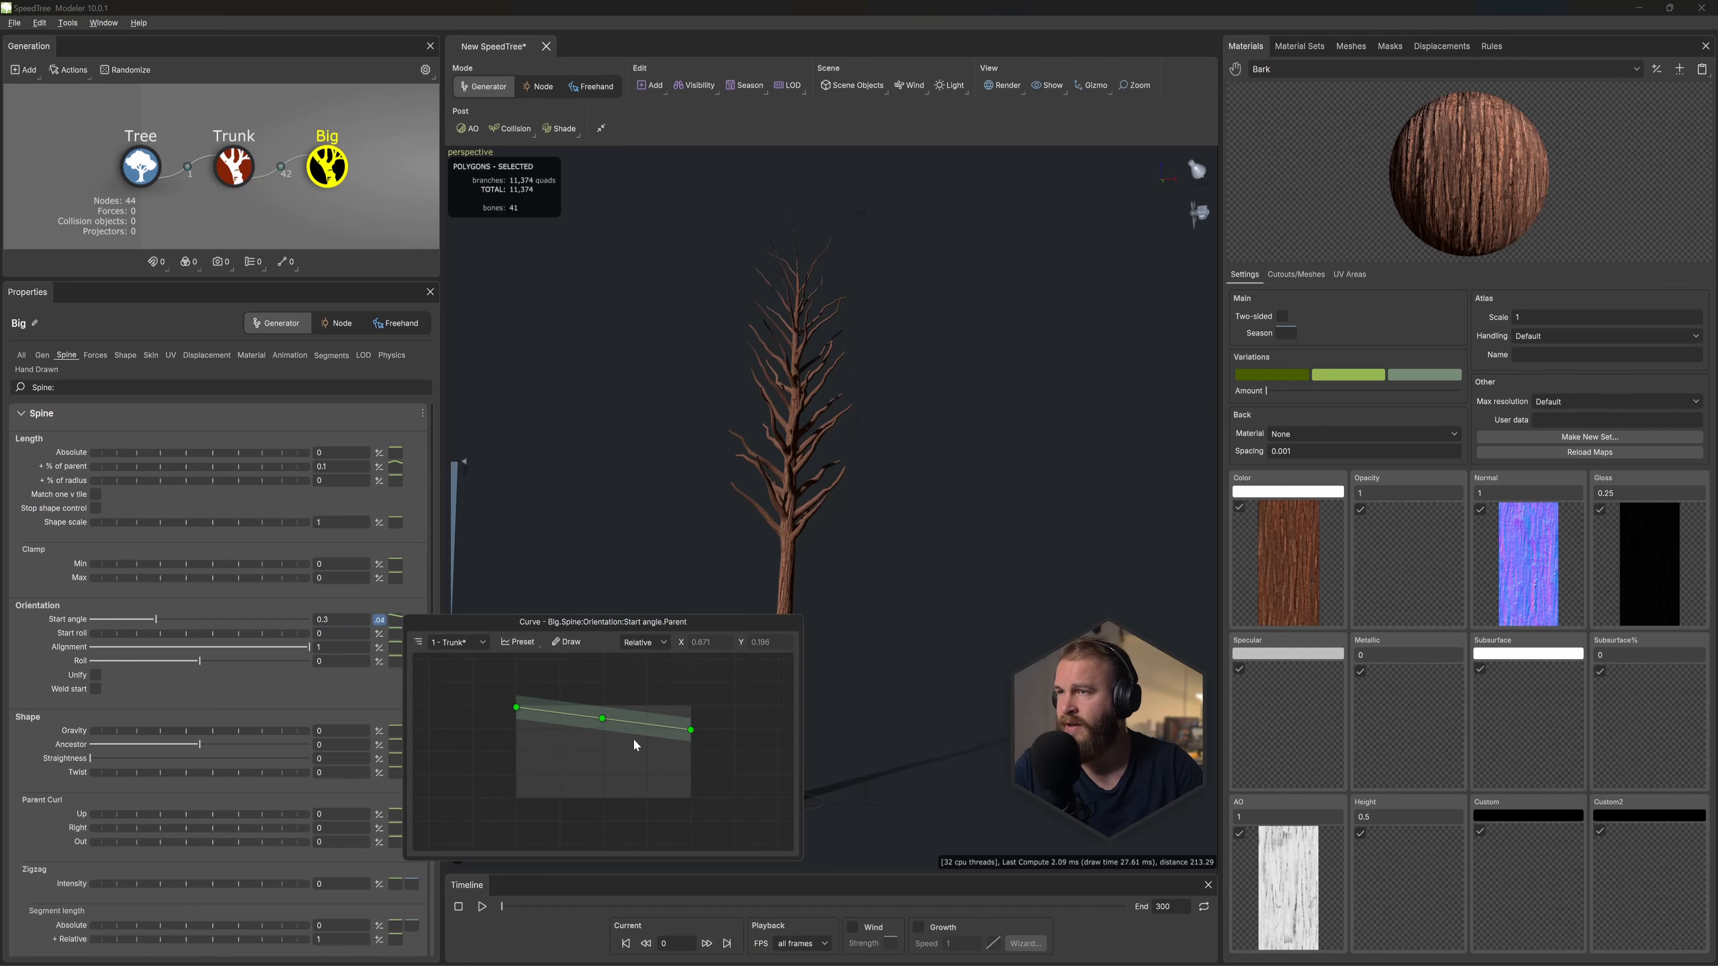
{"action": "scroll", "coordinate": [575, 717], "scroll_direction": "down", "scroll_amount": 1}
{"action": "scroll", "coordinate": [542, 721], "scroll_direction": "up", "scroll_amount": 2}
{"action": "left_click_drag", "start_coordinate": [506, 706], "coordinate": [518, 482]}
{"action": "left_click_drag", "start_coordinate": [605, 718], "coordinate": [612, 703]}
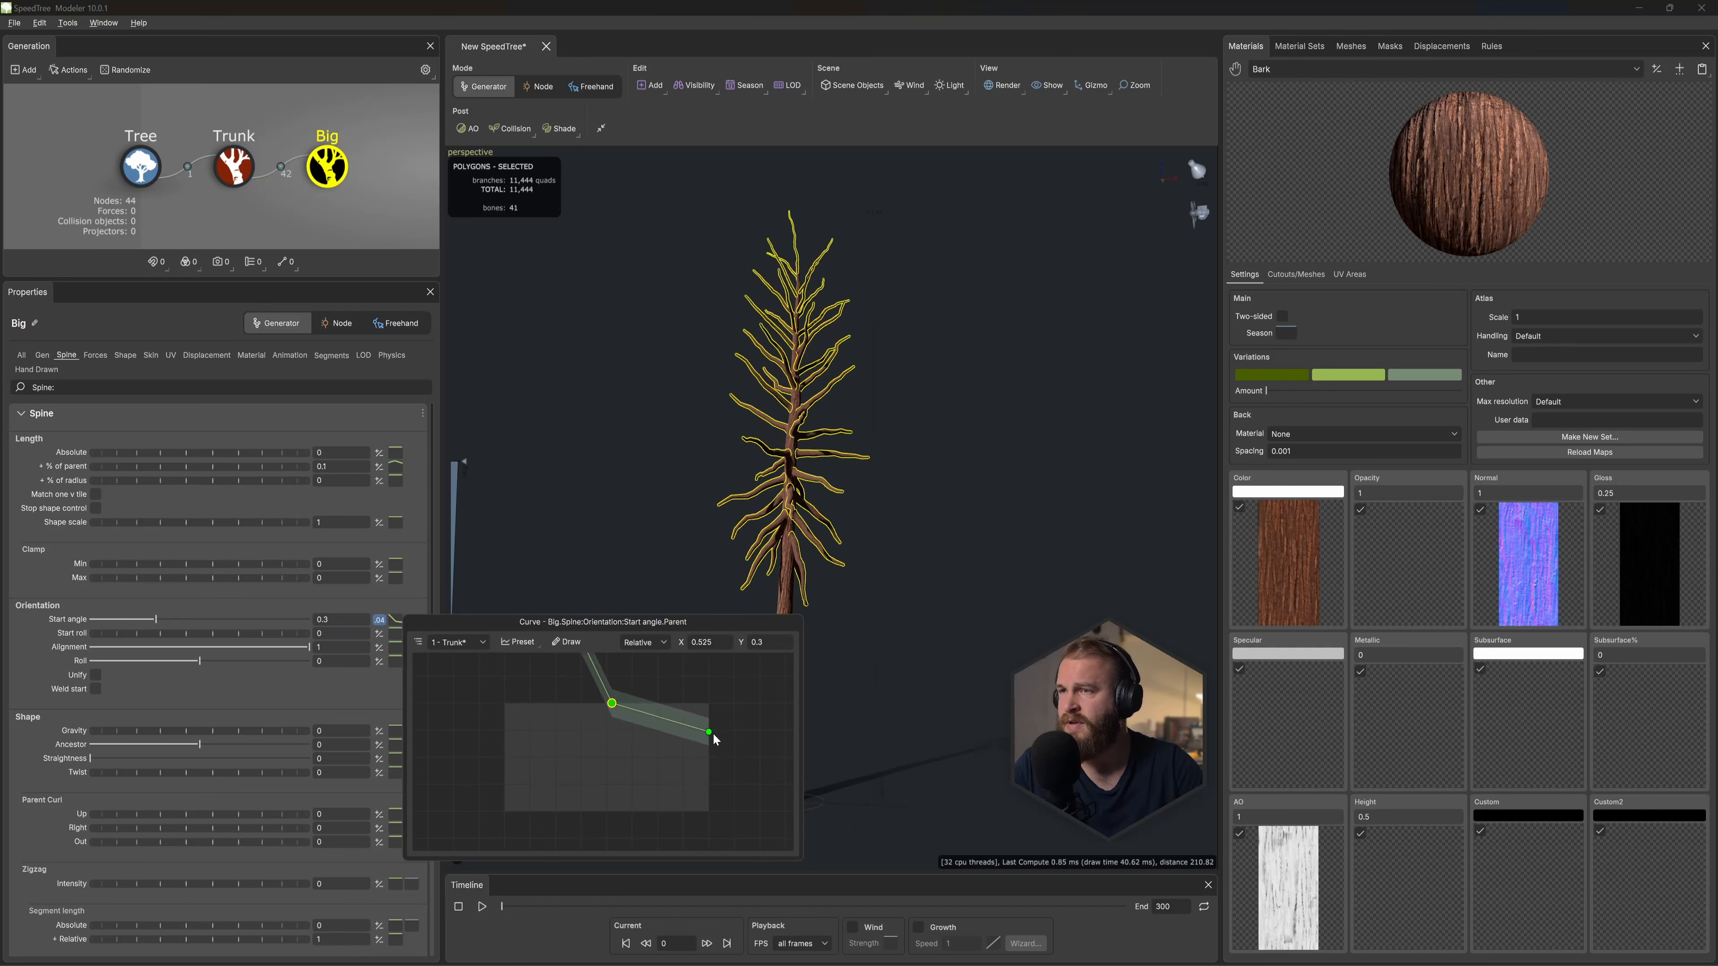
{"action": "left_click_drag", "start_coordinate": [709, 732], "coordinate": [708, 780]}
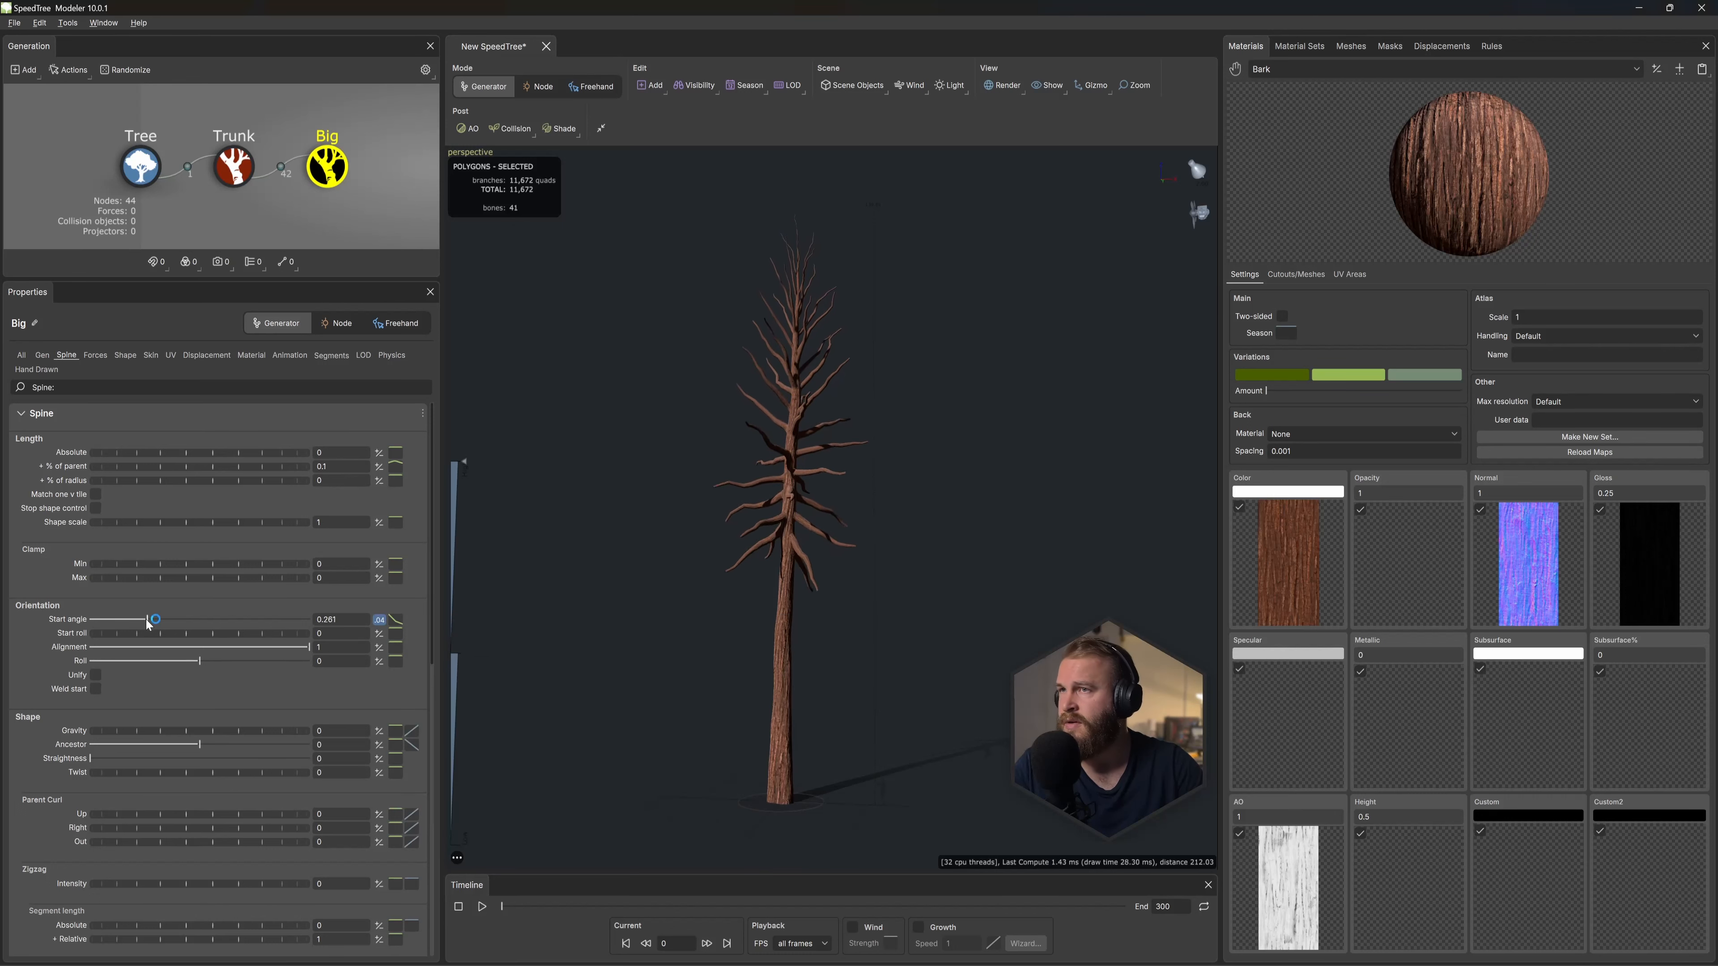
Step: Lower the starting point of the Big branches' skin radius profile curve to thin the branch bases
{"action": "left_click", "coordinate": [150, 355]}
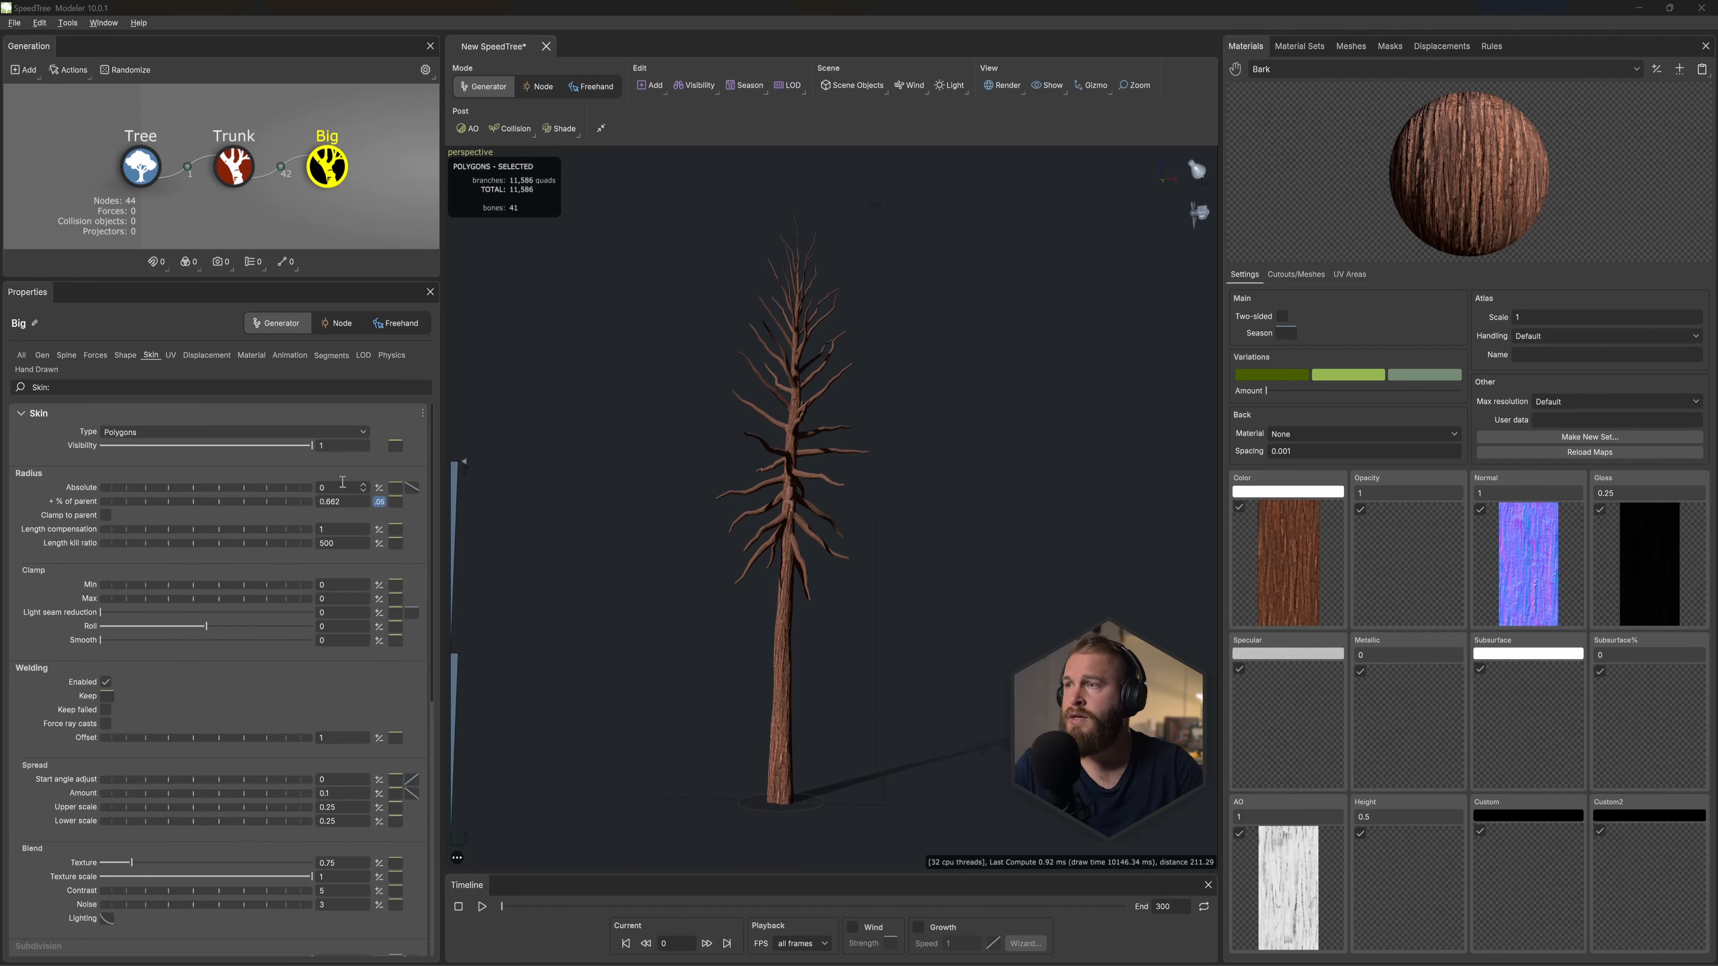
{"action": "left_click", "coordinate": [412, 488]}
{"action": "left_click_drag", "start_coordinate": [464, 540], "coordinate": [516, 650]}
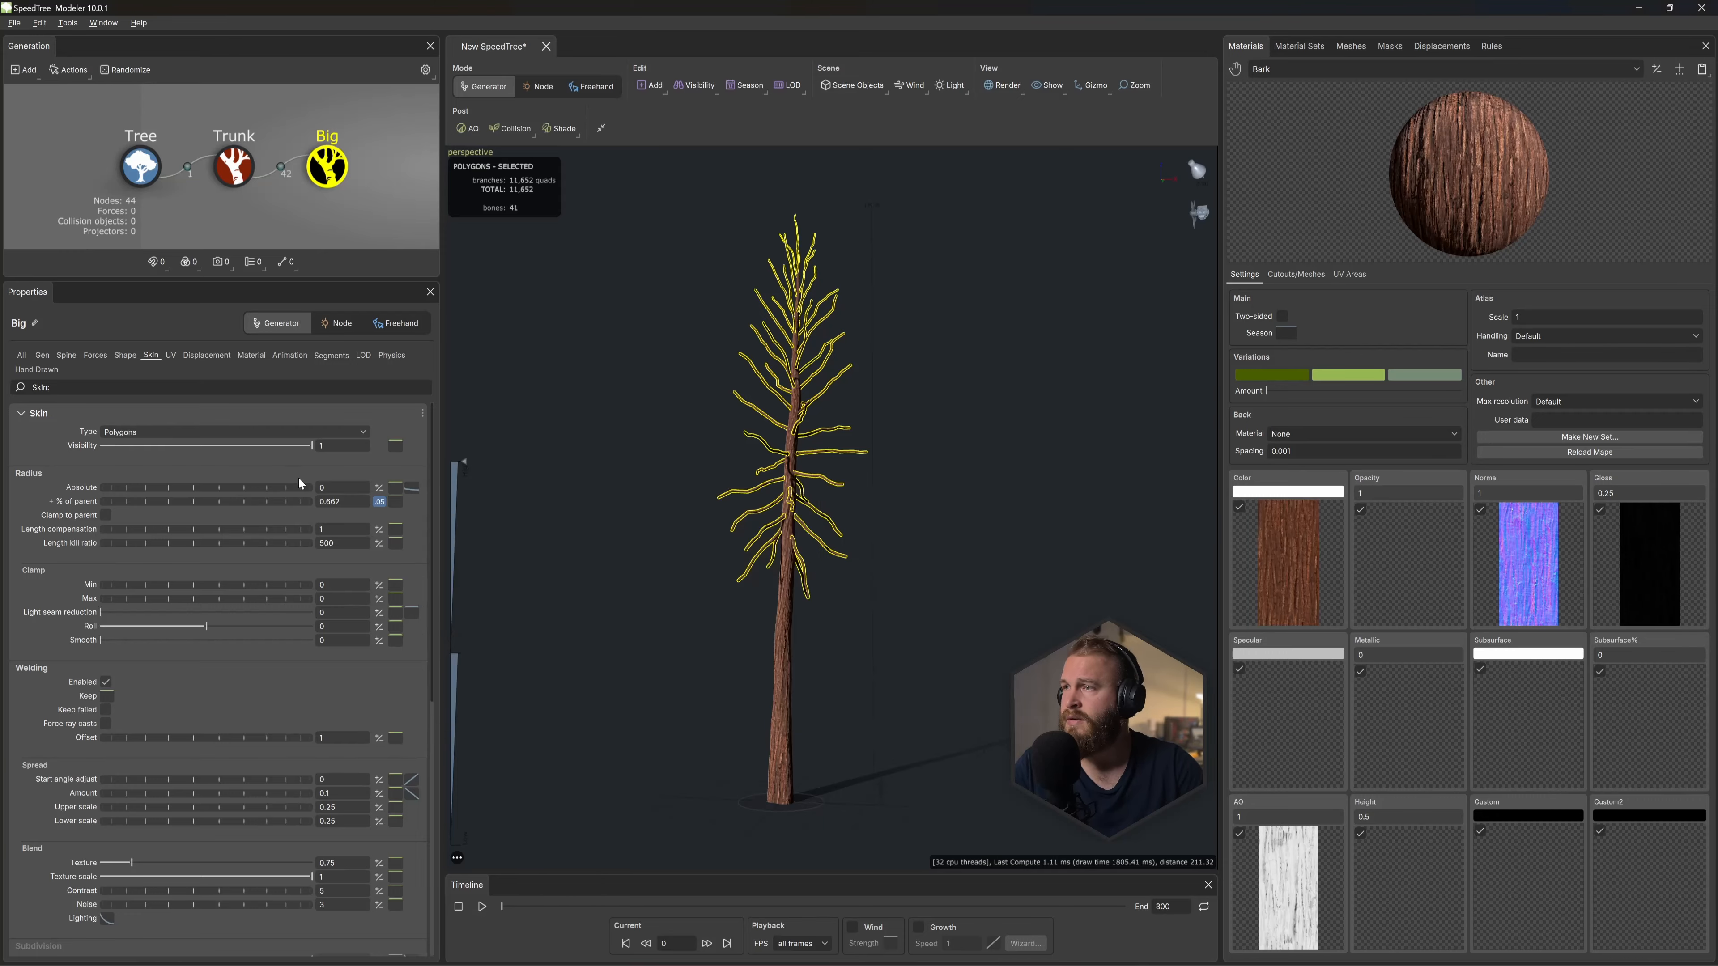
Step: Switch the viewport to Scribed rendering and inspect the mesh where the branches join the trunk
{"action": "scroll", "coordinate": [805, 406], "scroll_direction": "up", "scroll_amount": 10}
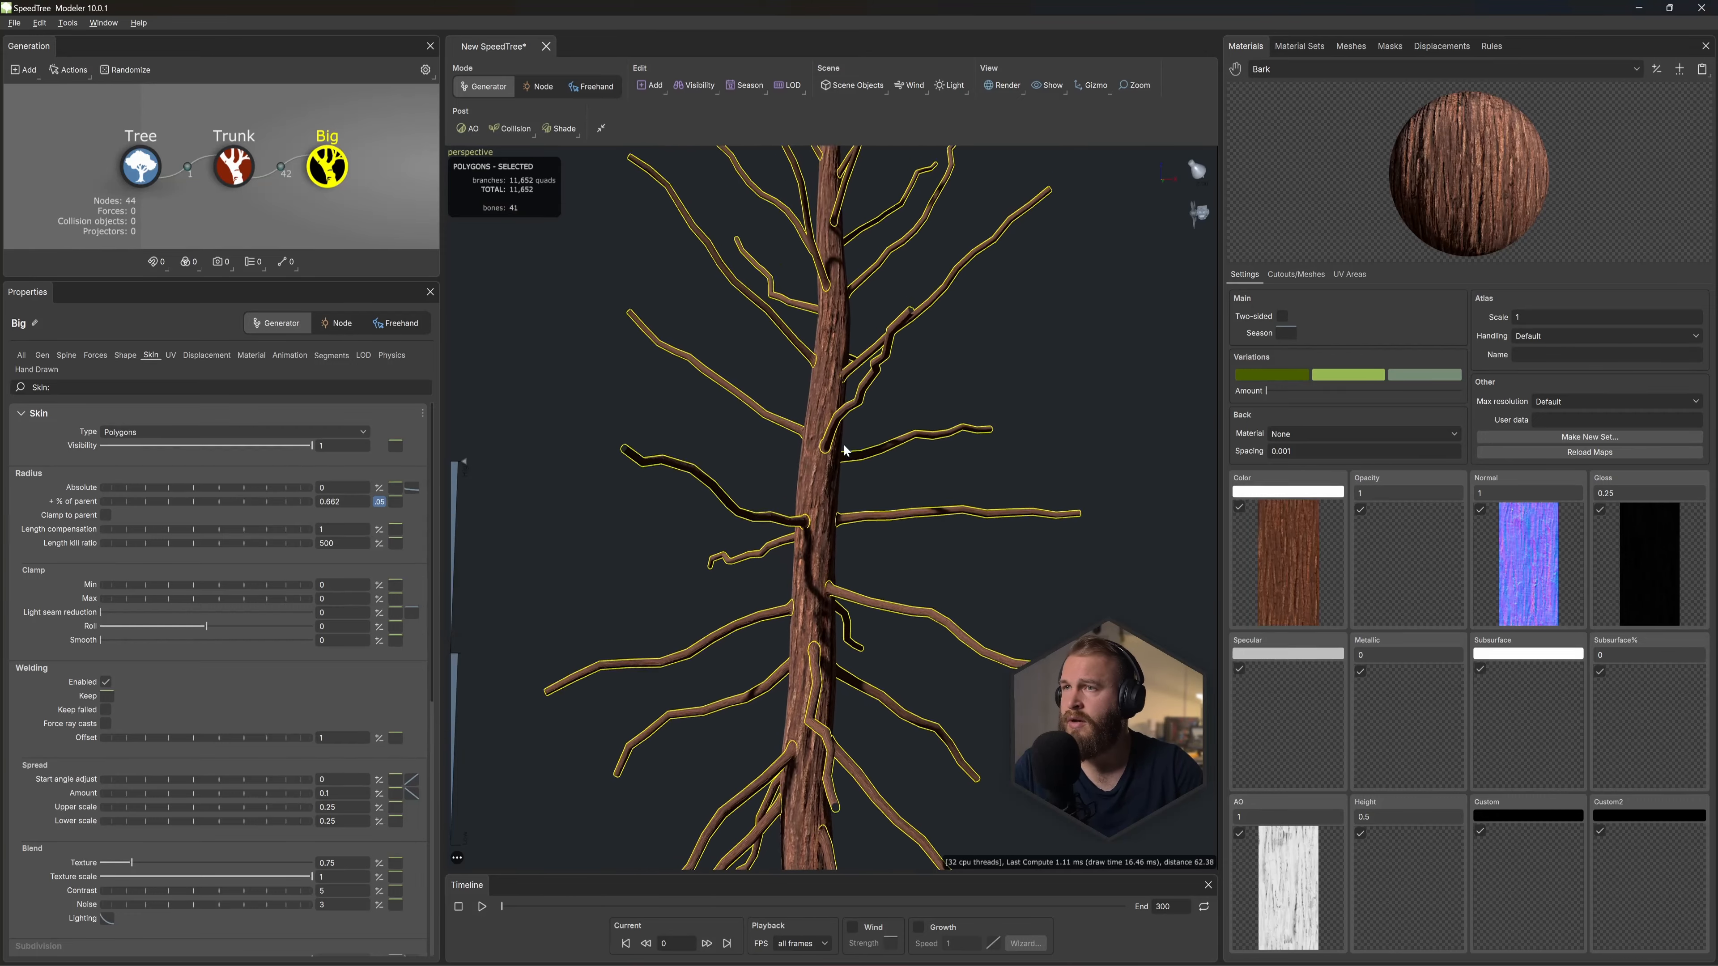
{"action": "scroll", "coordinate": [785, 543], "scroll_direction": "up", "scroll_amount": 6}
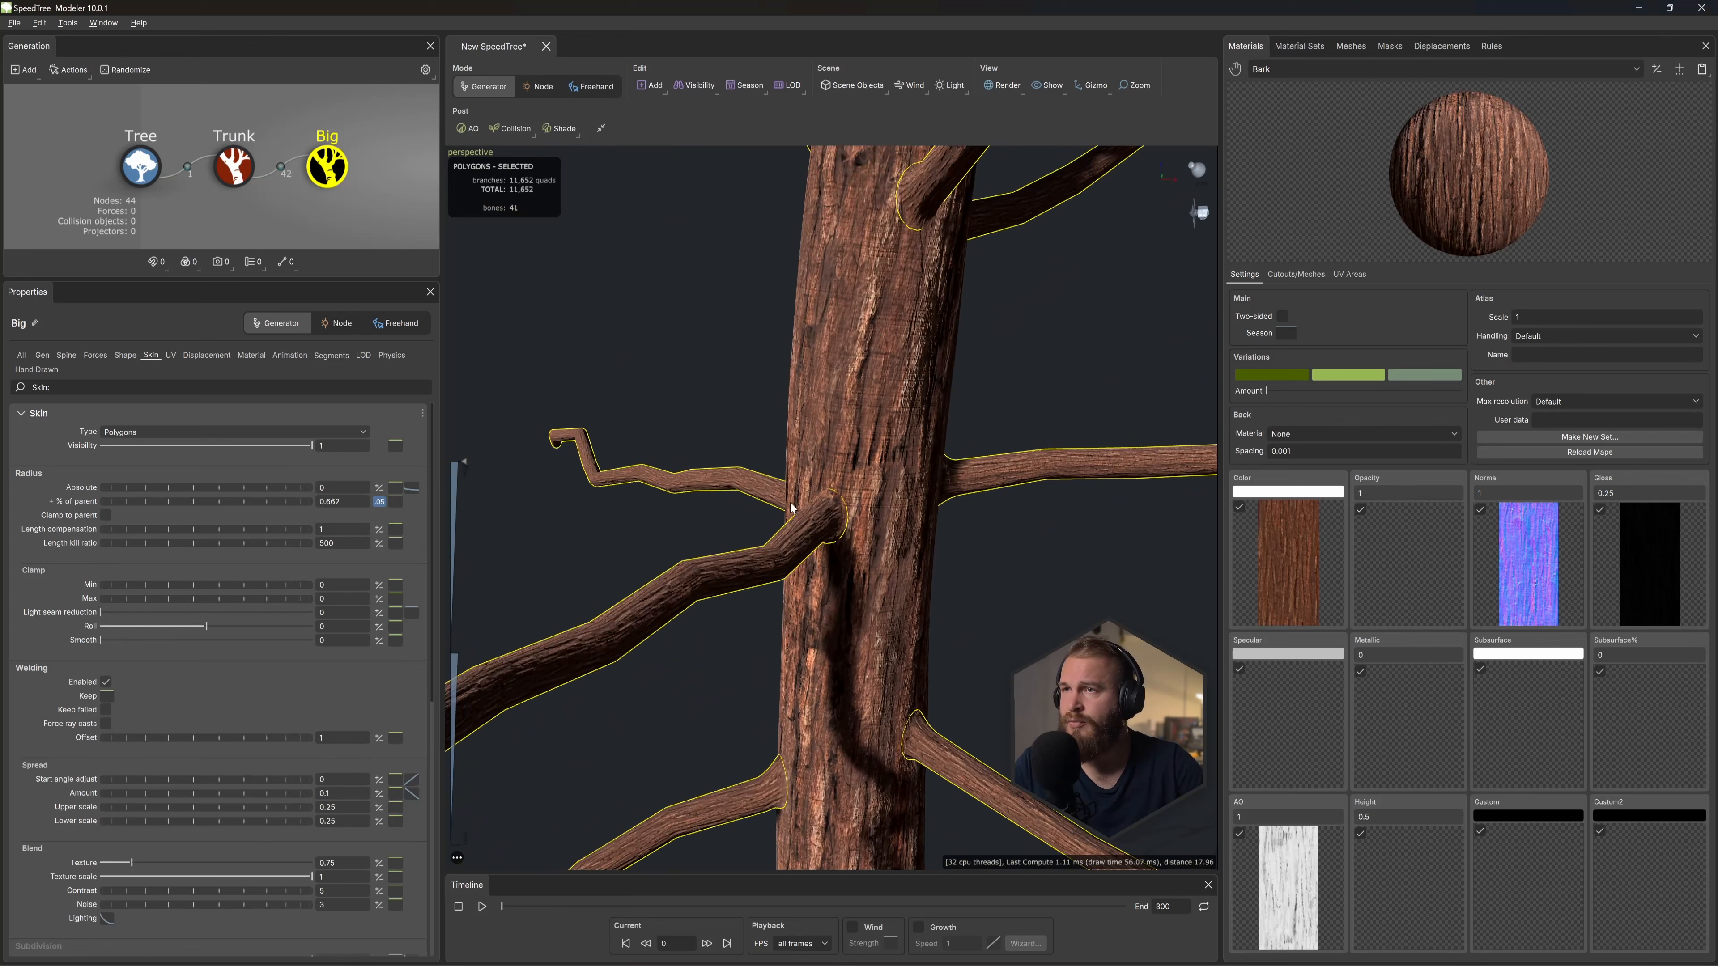
{"action": "left_click", "coordinate": [996, 87]}
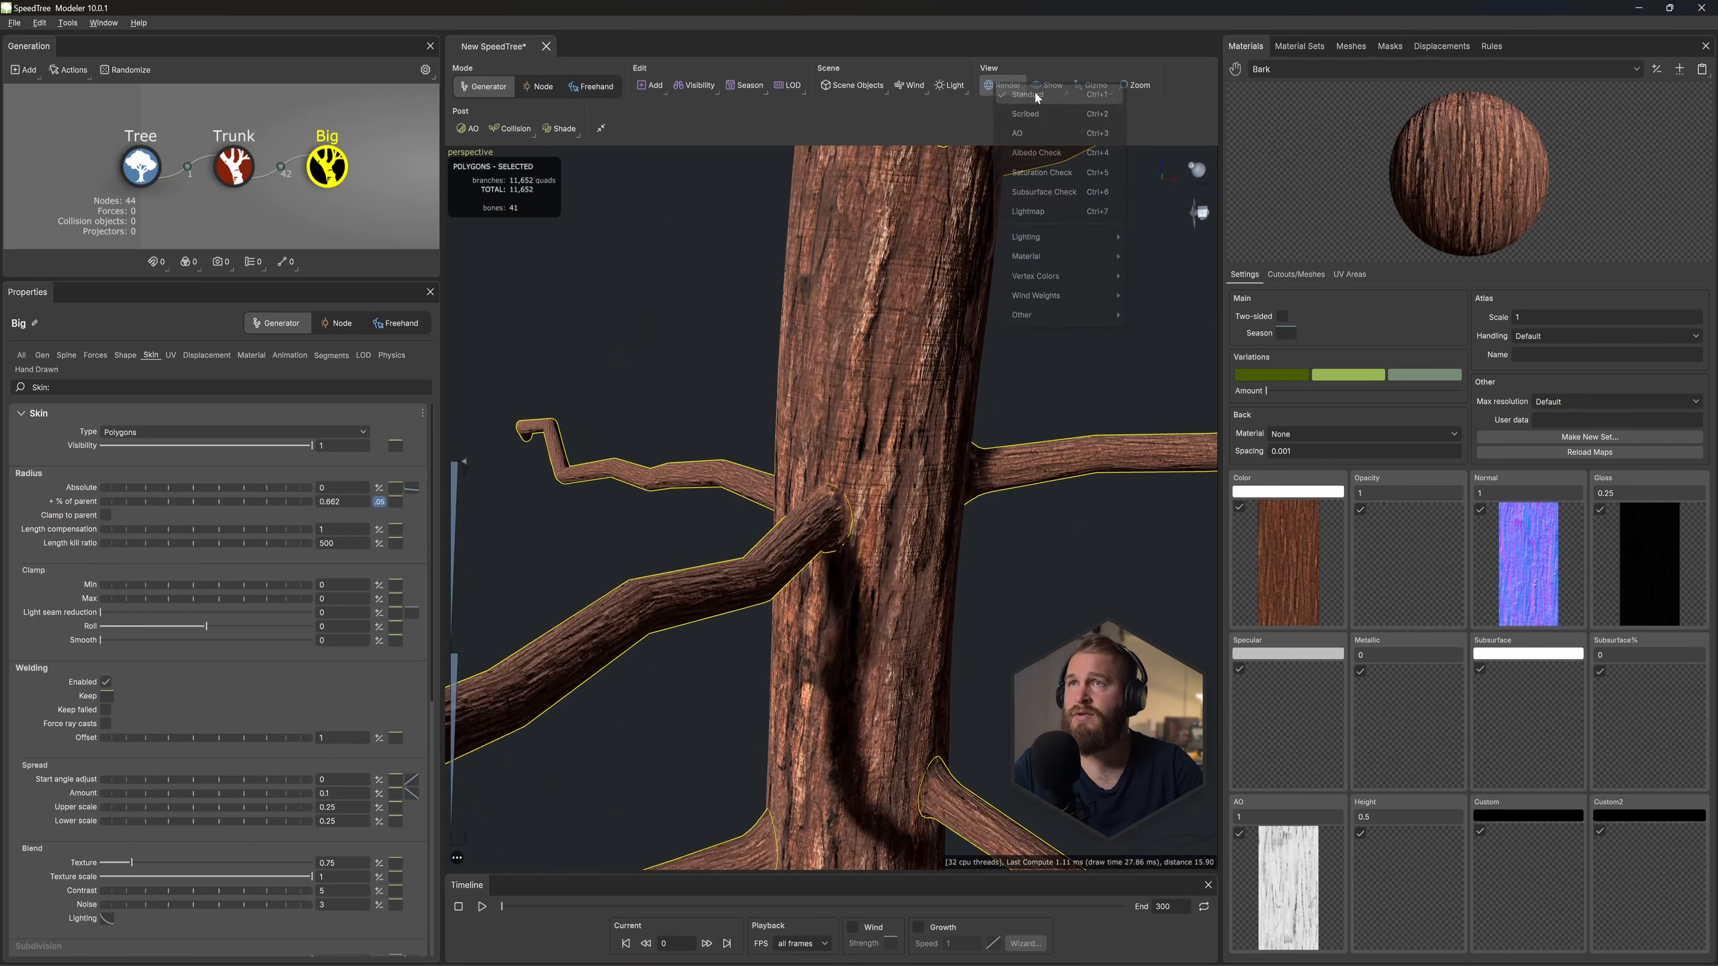
{"action": "left_click", "coordinate": [1049, 114]}
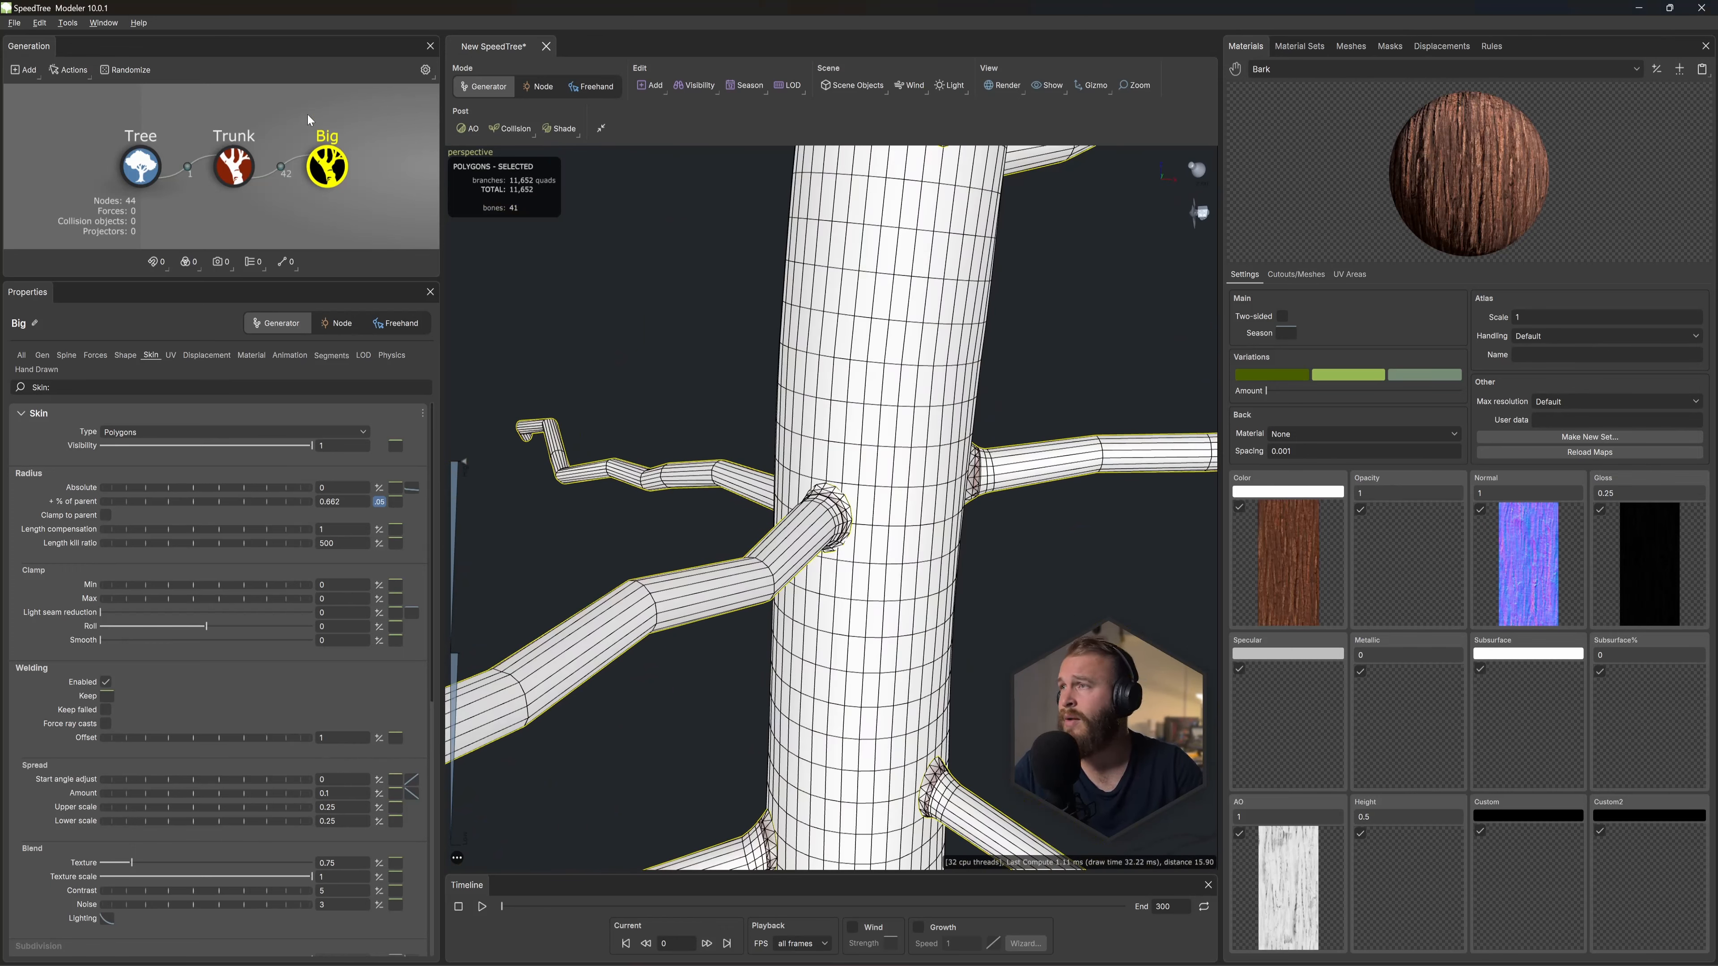
Step: Set the Big branches' relative length segments to 1.2 and absolute radial segments to 3
{"action": "left_click", "coordinate": [342, 359]}
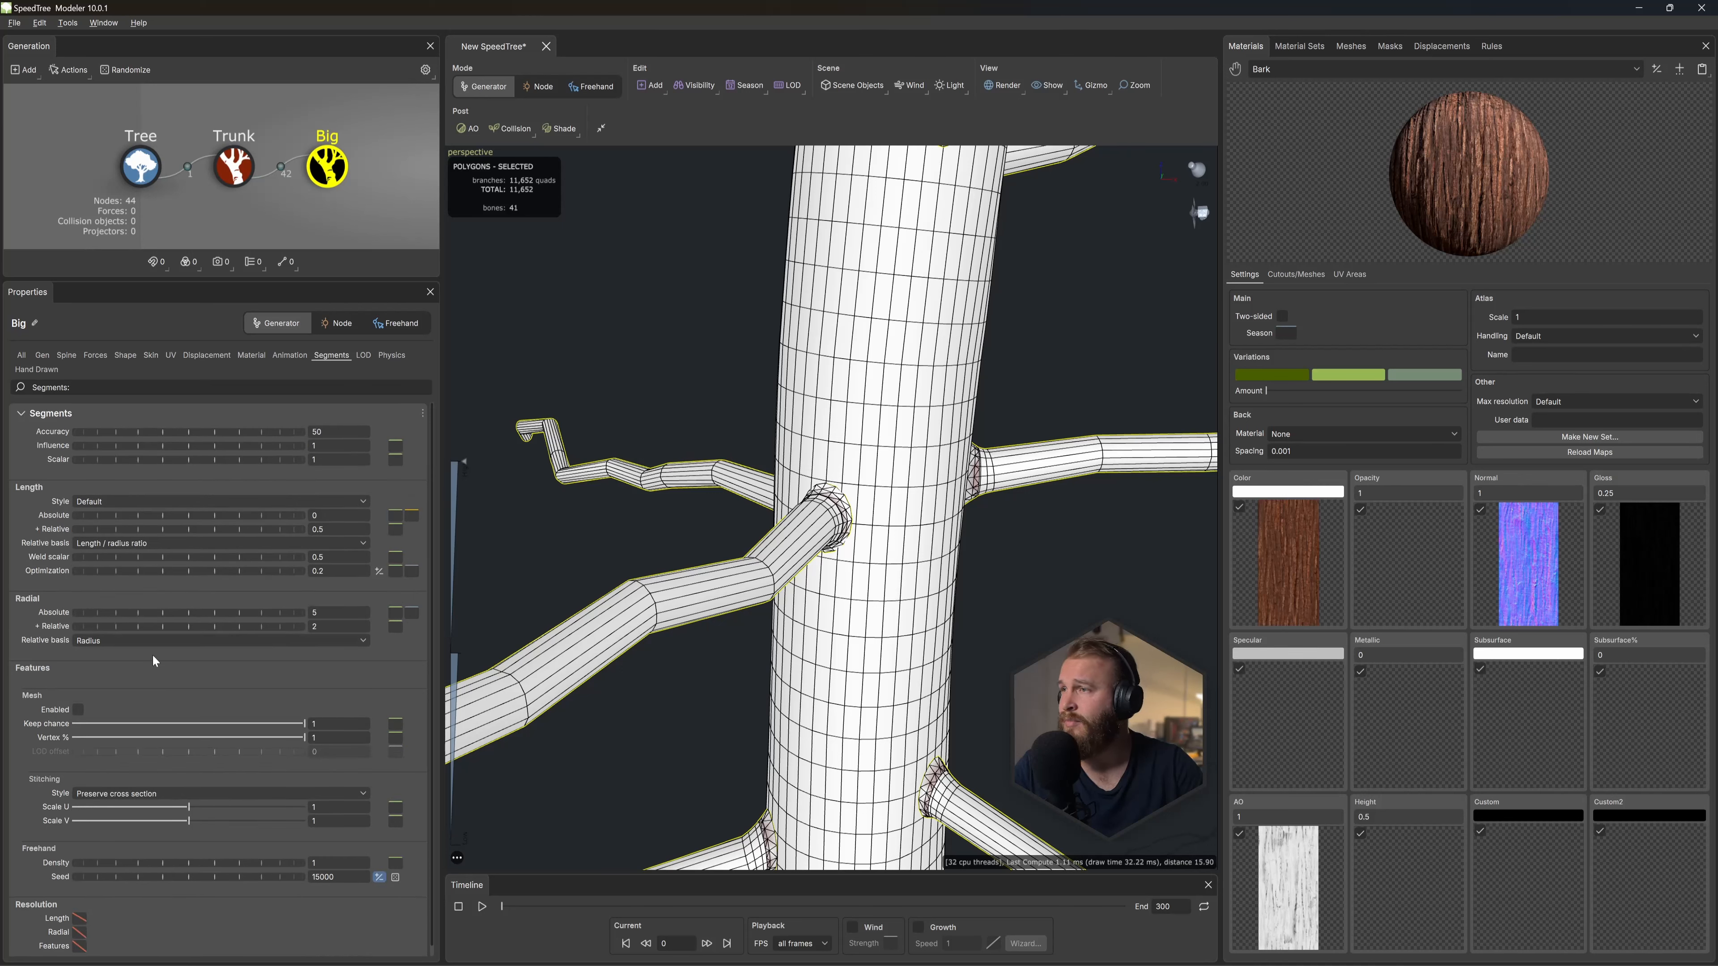
{"action": "mouse_move", "coordinate": [228, 531]}
{"action": "left_mouse_down"}
{"action": "mouse_move", "coordinate": [188, 529]}
{"action": "mouse_move", "coordinate": [249, 540]}
{"action": "left_mouse_up"}
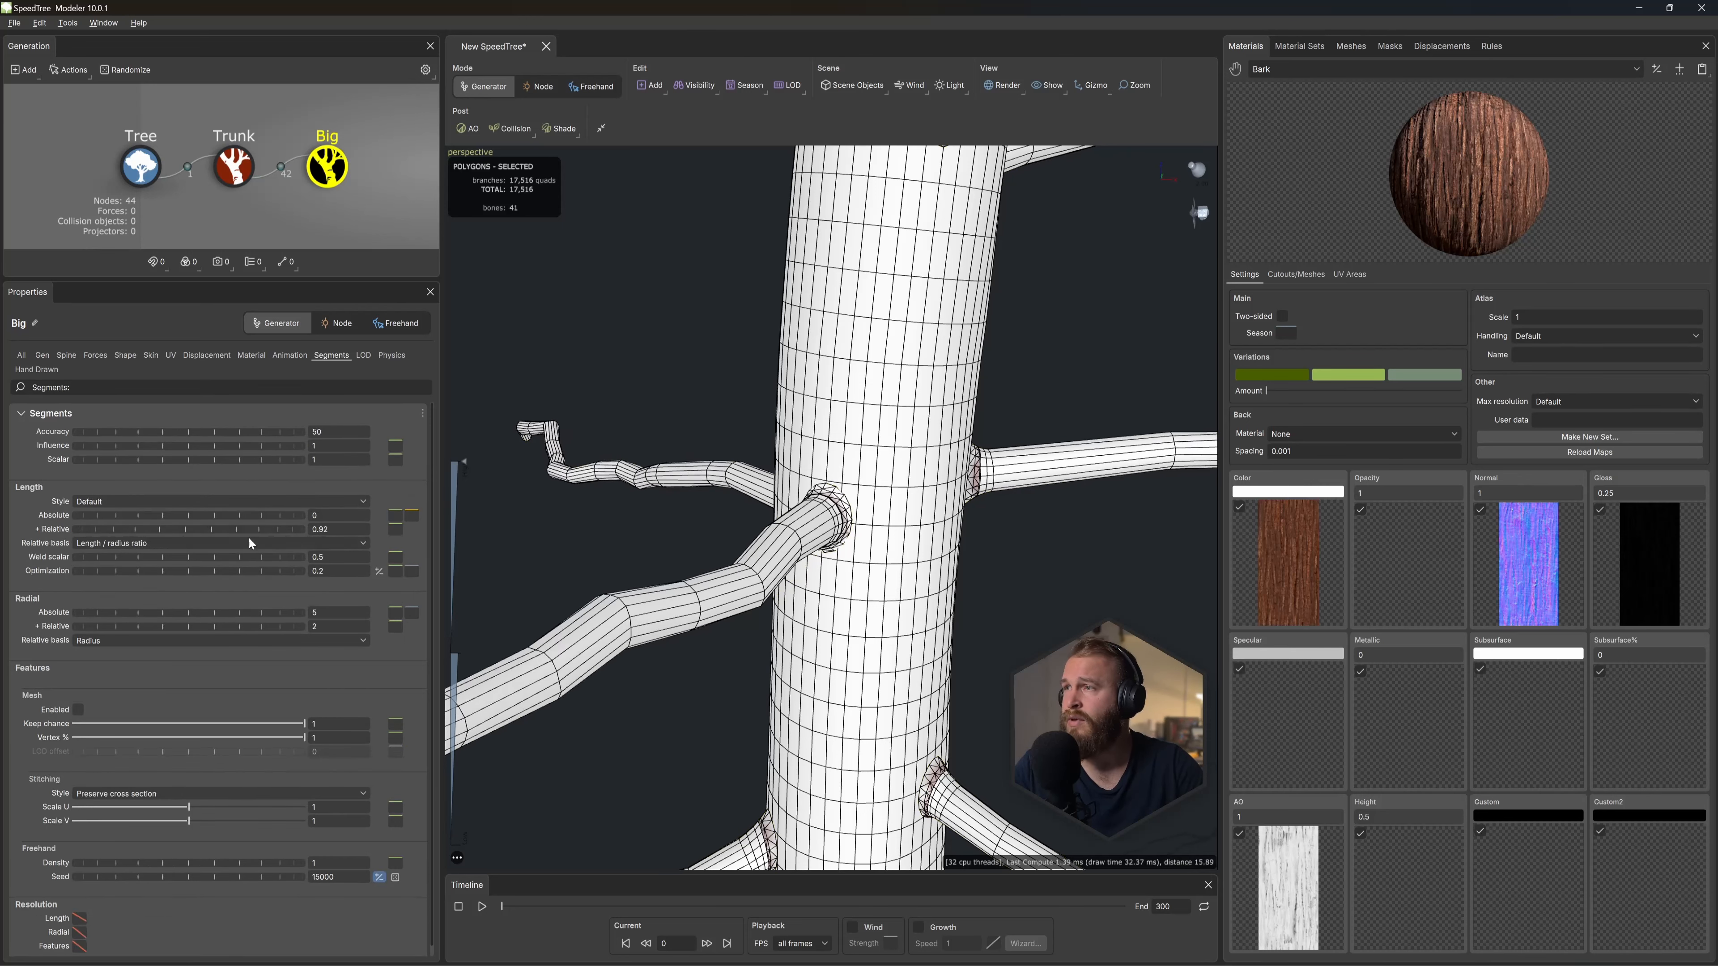
{"action": "double_click", "coordinate": [344, 534]}
{"action": "type", "text": "1.2"}
{"action": "key", "text": "Return"}
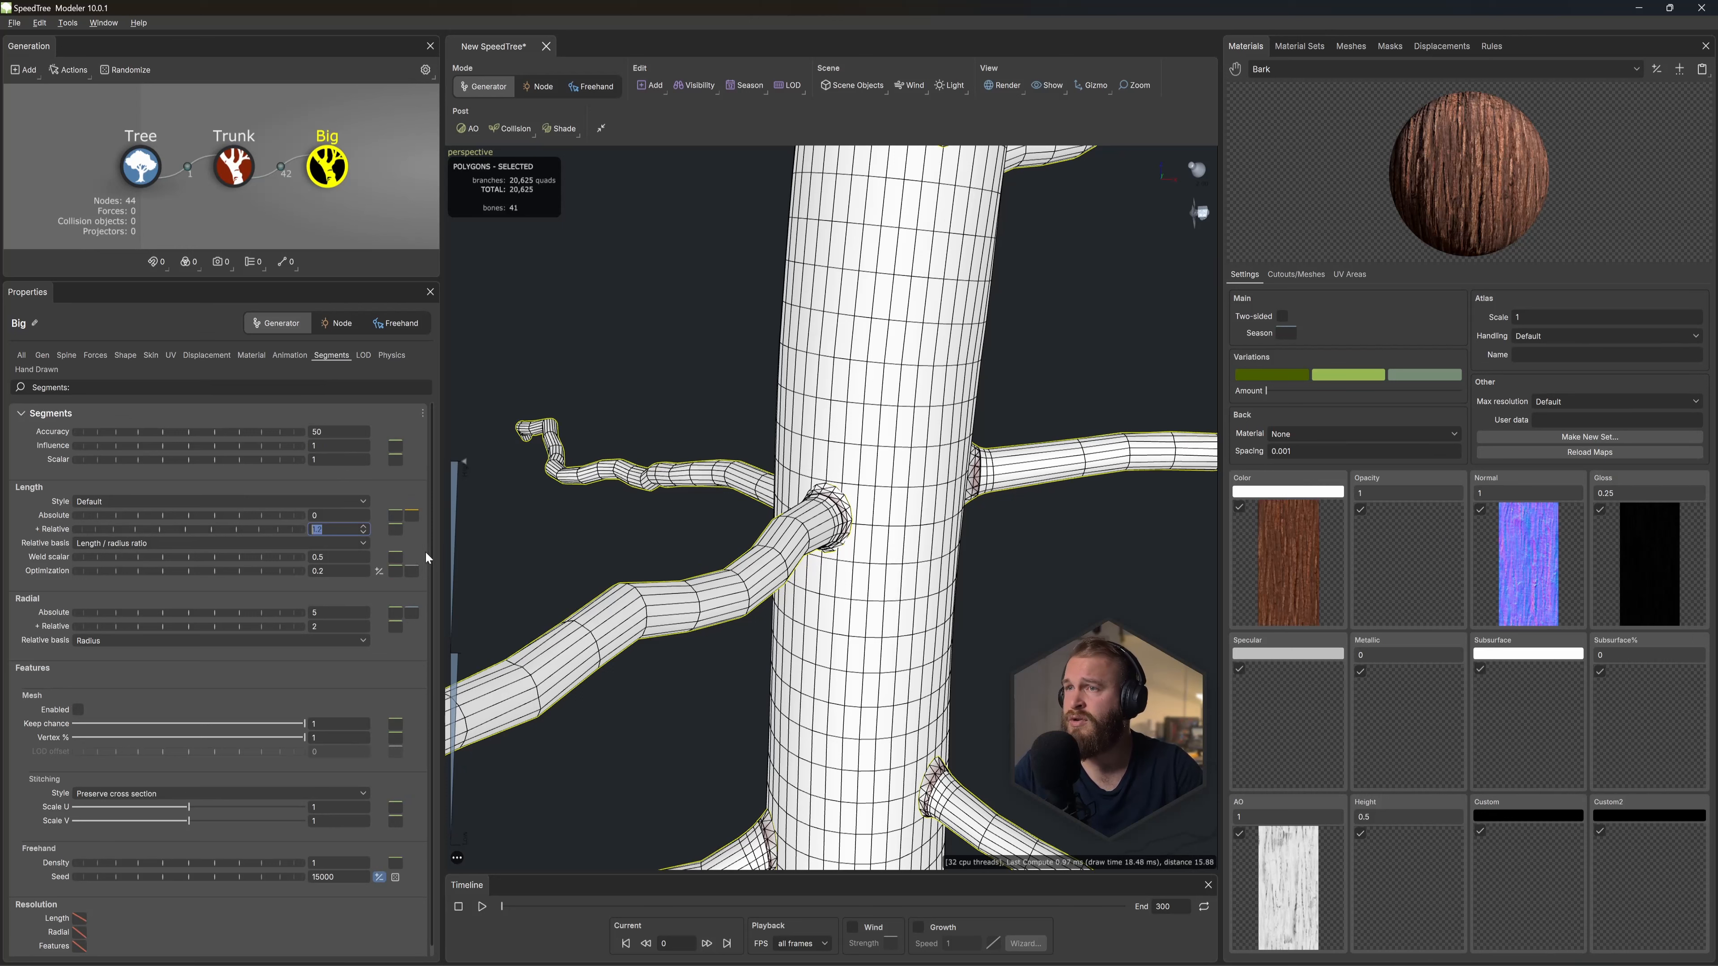
{"action": "left_click_drag", "start_coordinate": [289, 615], "coordinate": [175, 397]}
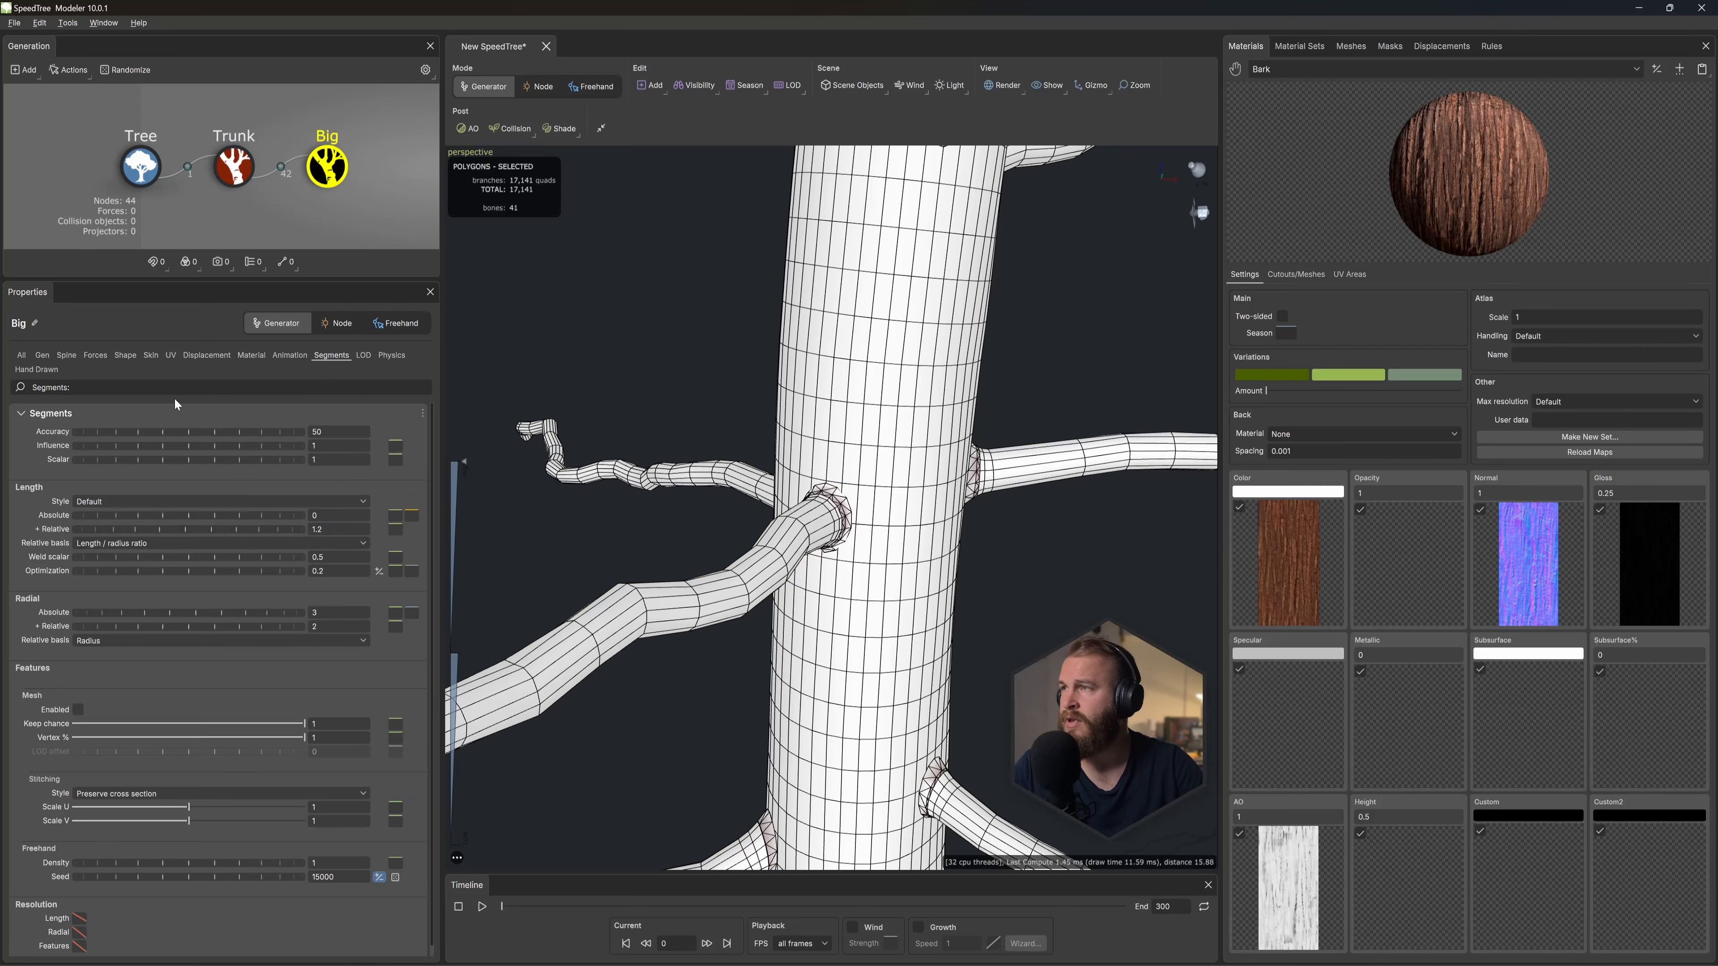
Step: Set the Big branches' weld spread amount to 0.85, with upper scale 0.55 and lower scale 1.45
{"action": "left_click", "coordinate": [149, 356]}
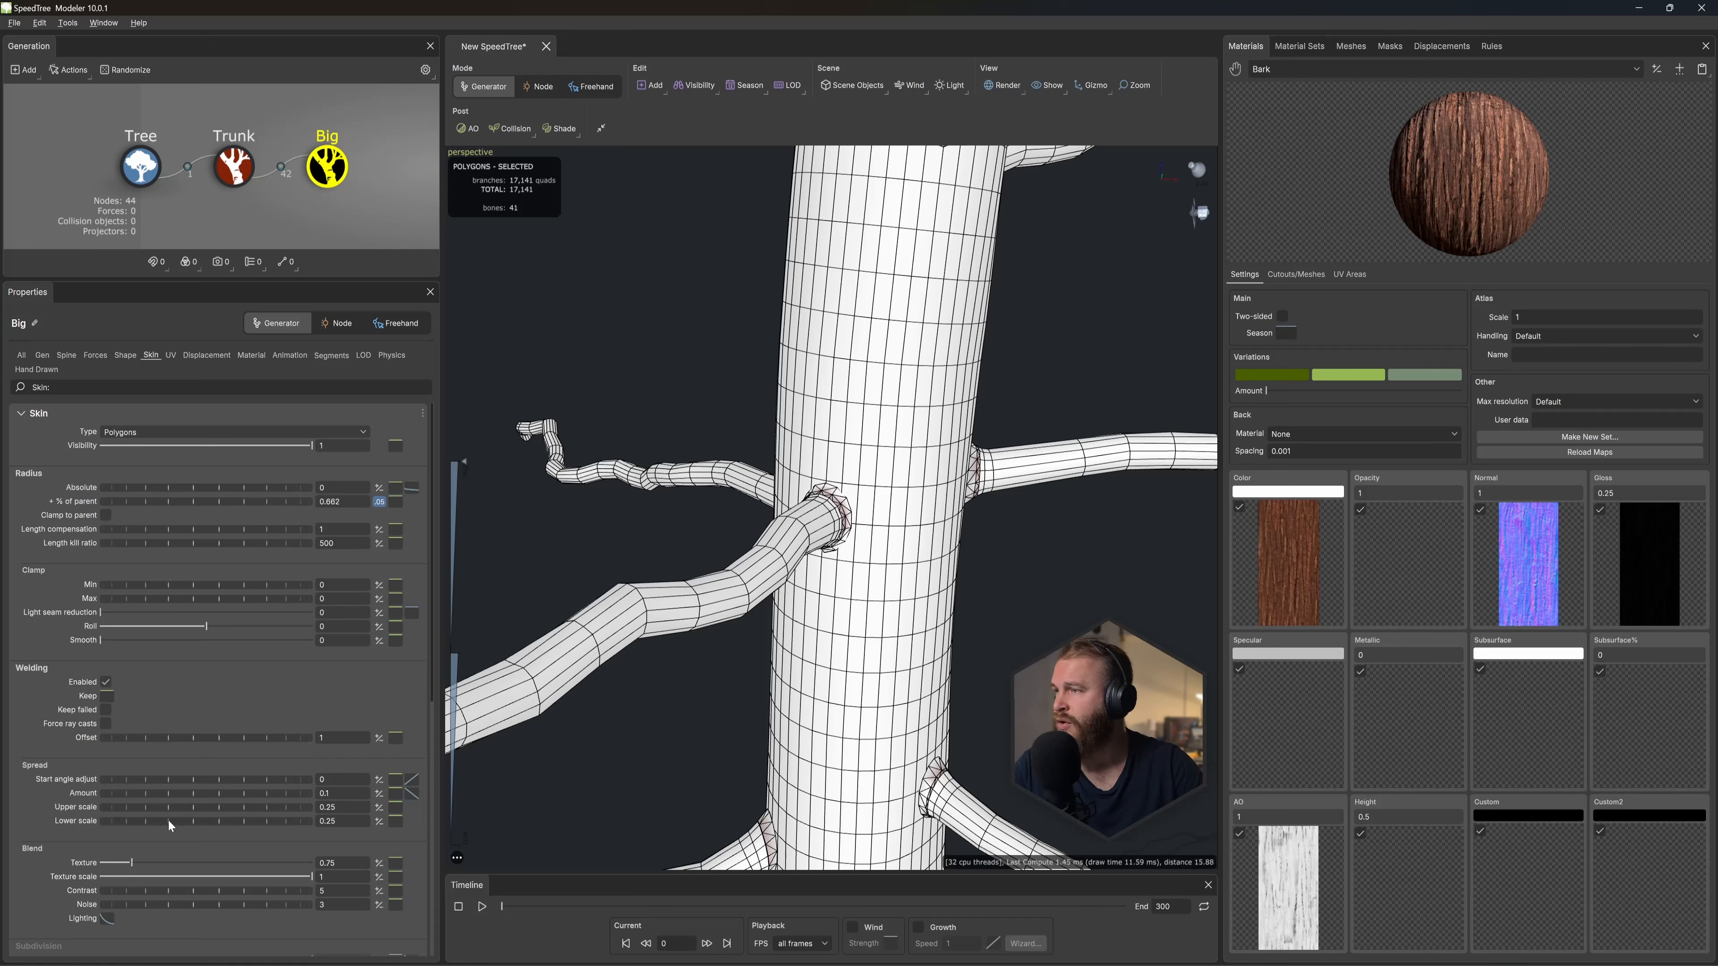
{"action": "left_click_drag", "start_coordinate": [167, 819], "coordinate": [220, 808]}
{"action": "left_click_drag", "start_coordinate": [204, 793], "coordinate": [235, 793]}
Step: Raise all points of the Big branches' radius profile curve slightly to thicken the branches
{"action": "scroll", "coordinate": [832, 507], "scroll_direction": "down", "scroll_amount": 5}
{"action": "left_click", "coordinate": [412, 488]}
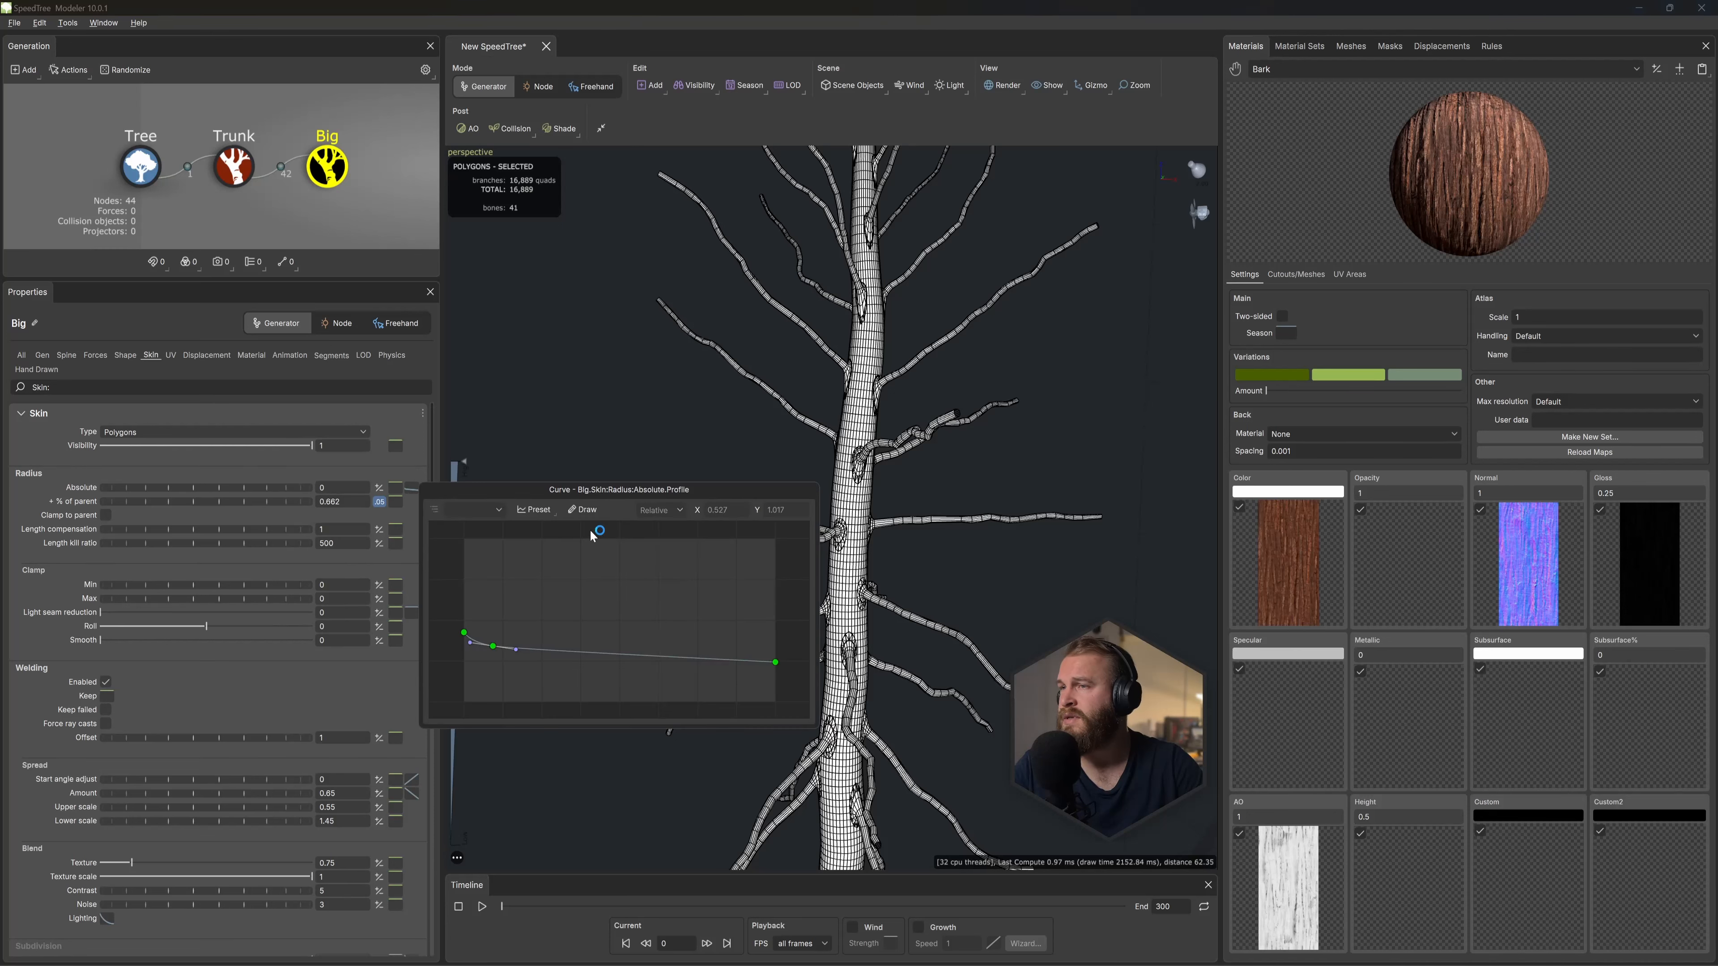
{"action": "left_click_drag", "start_coordinate": [776, 662], "coordinate": [775, 653]}
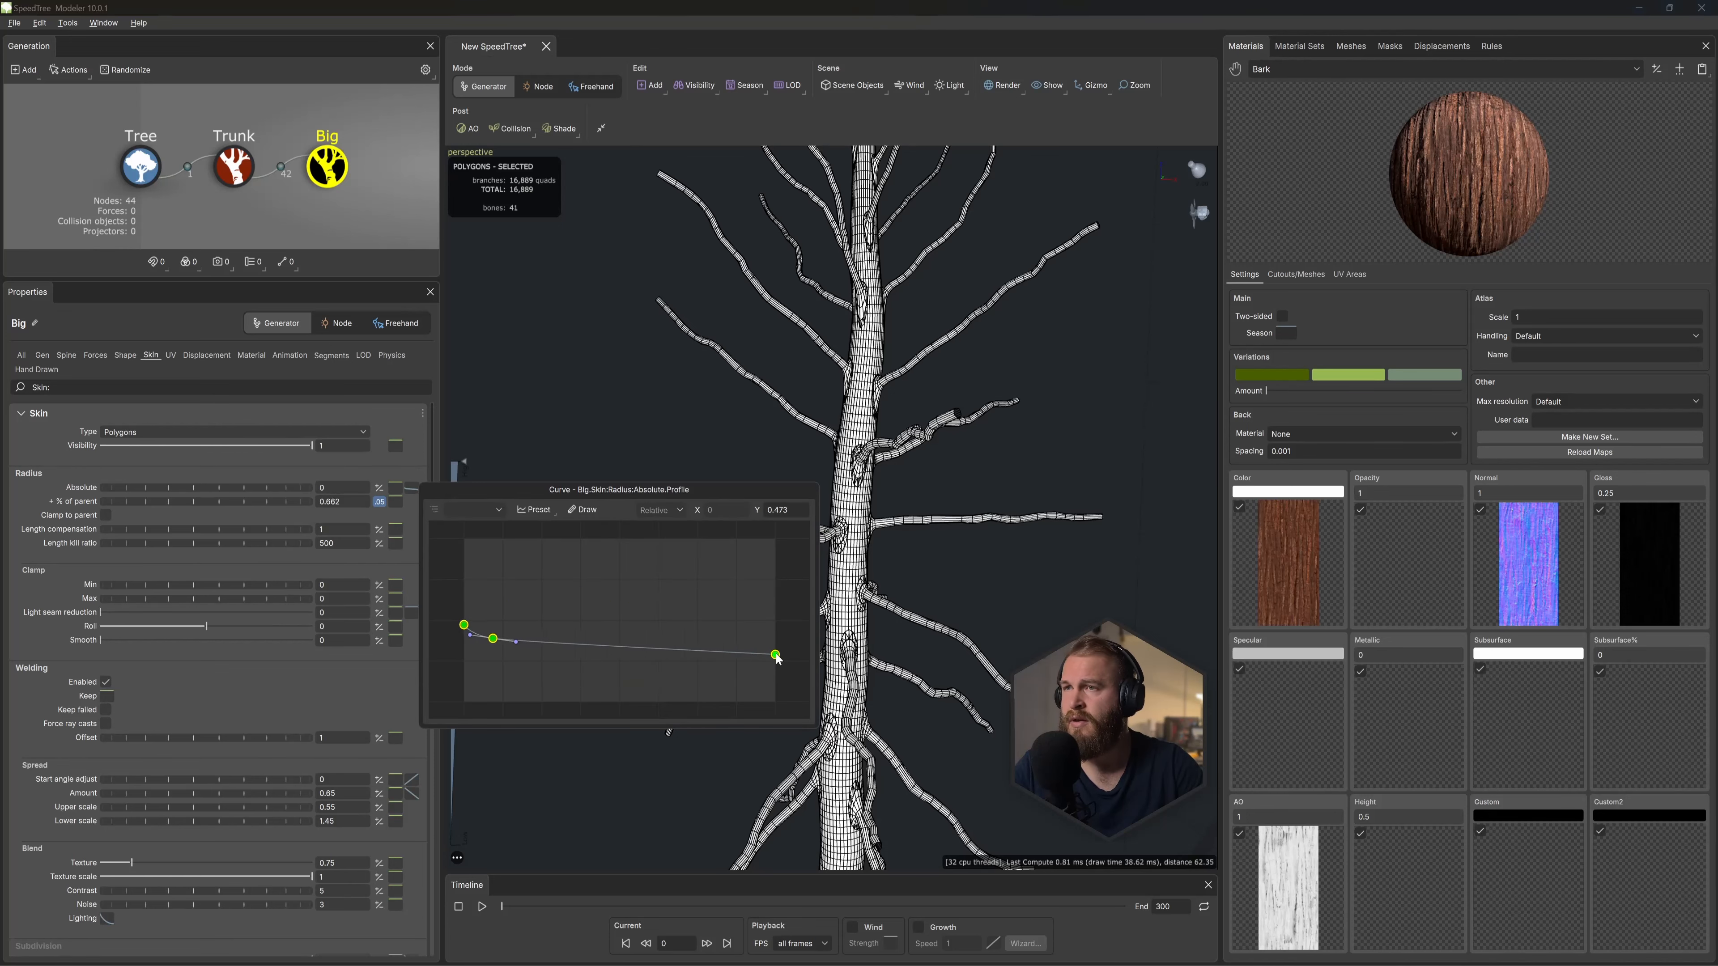
Step: Return the viewport to Standard rendering and inspect the bark at the branch joints
{"action": "left_click", "coordinate": [1001, 91]}
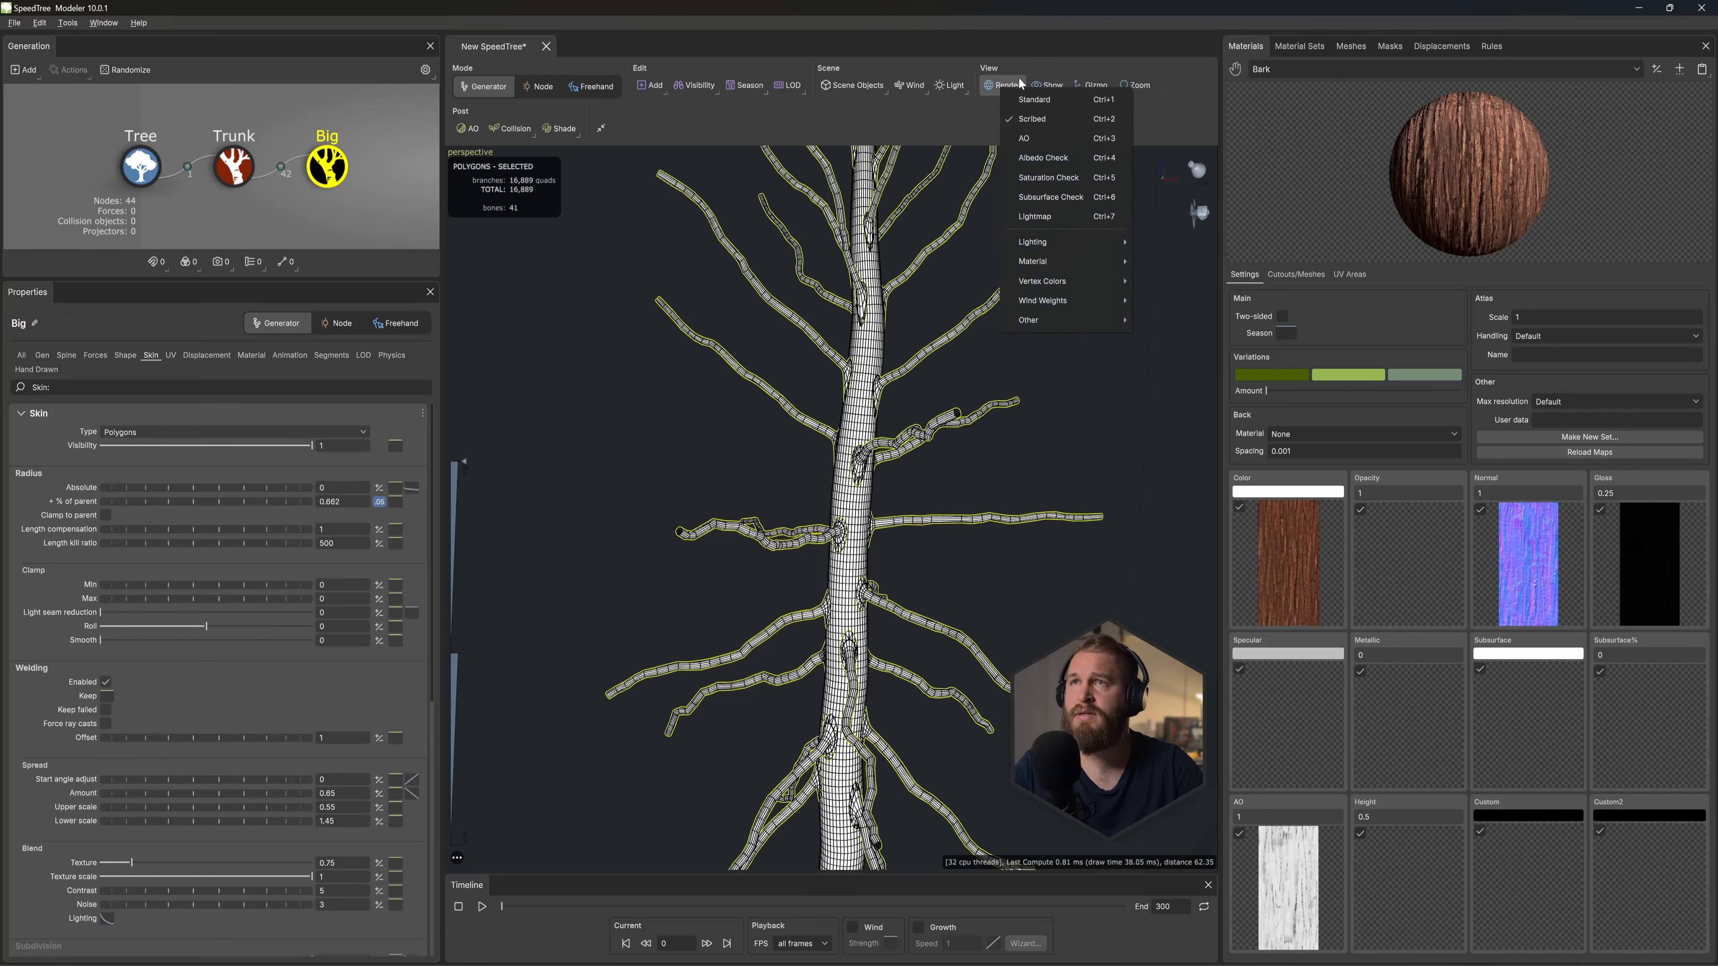
{"action": "left_click", "coordinate": [1057, 95]}
{"action": "scroll", "coordinate": [876, 536], "scroll_direction": "up", "scroll_amount": 5}
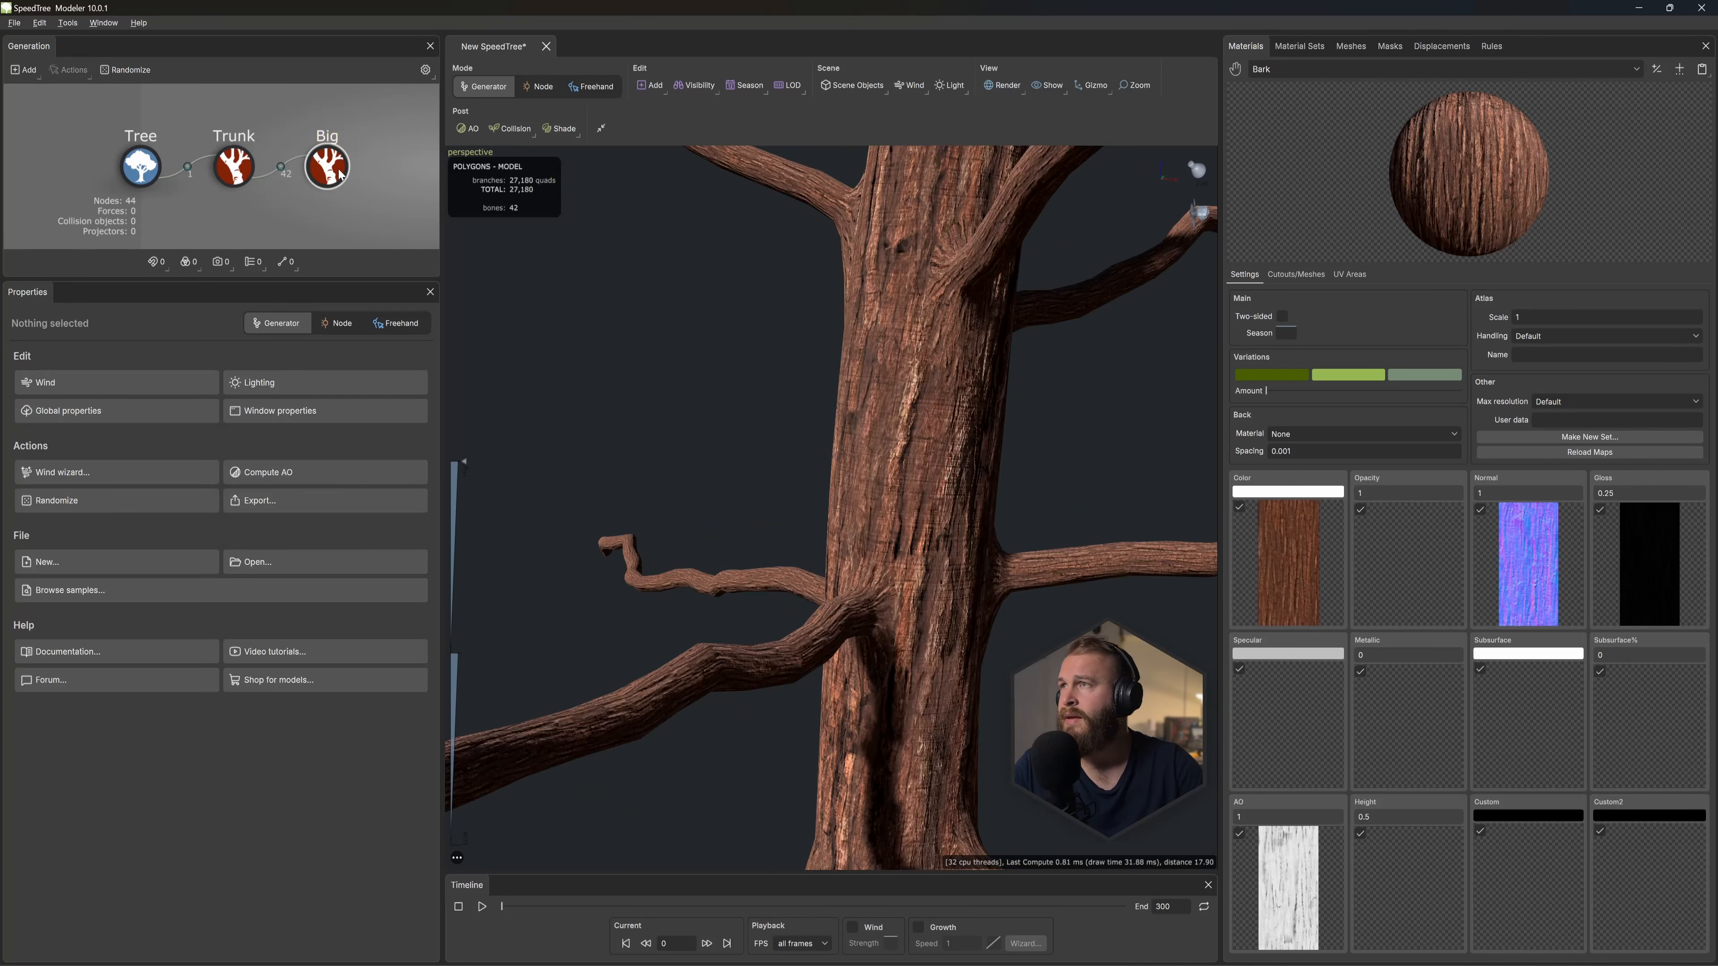
Step: Enable fractional U mapping for the Big branches and set its value to 1.17
{"action": "left_click", "coordinate": [170, 356]}
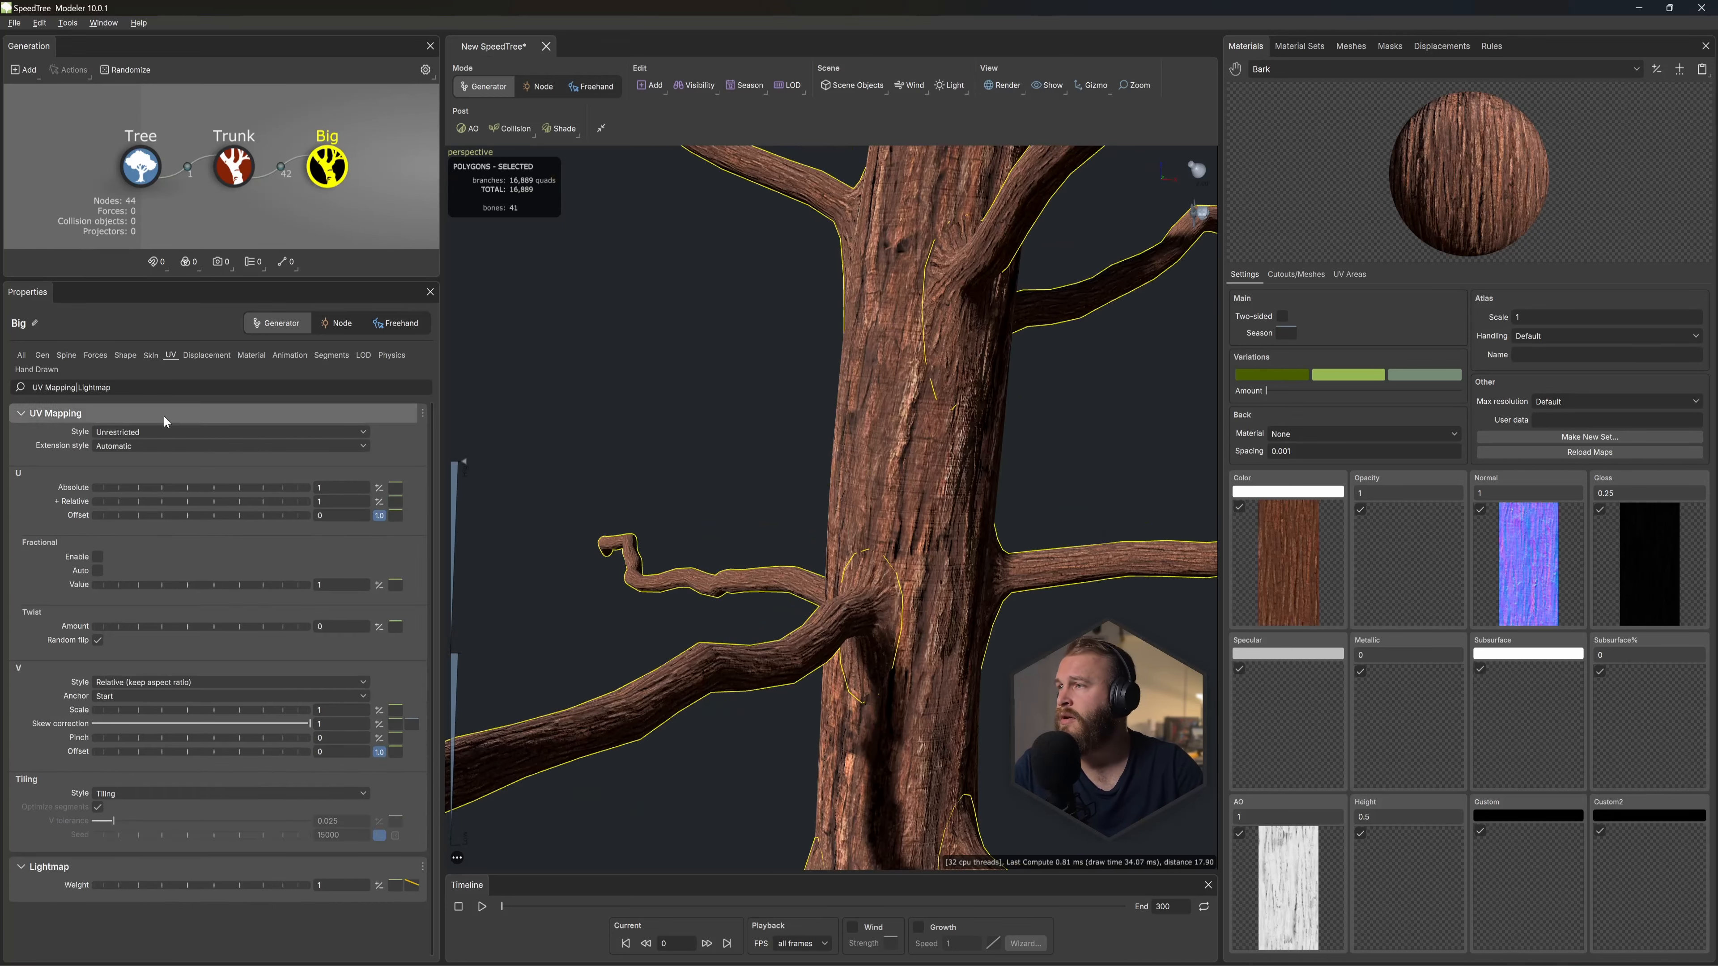
{"action": "left_click", "coordinate": [98, 556]}
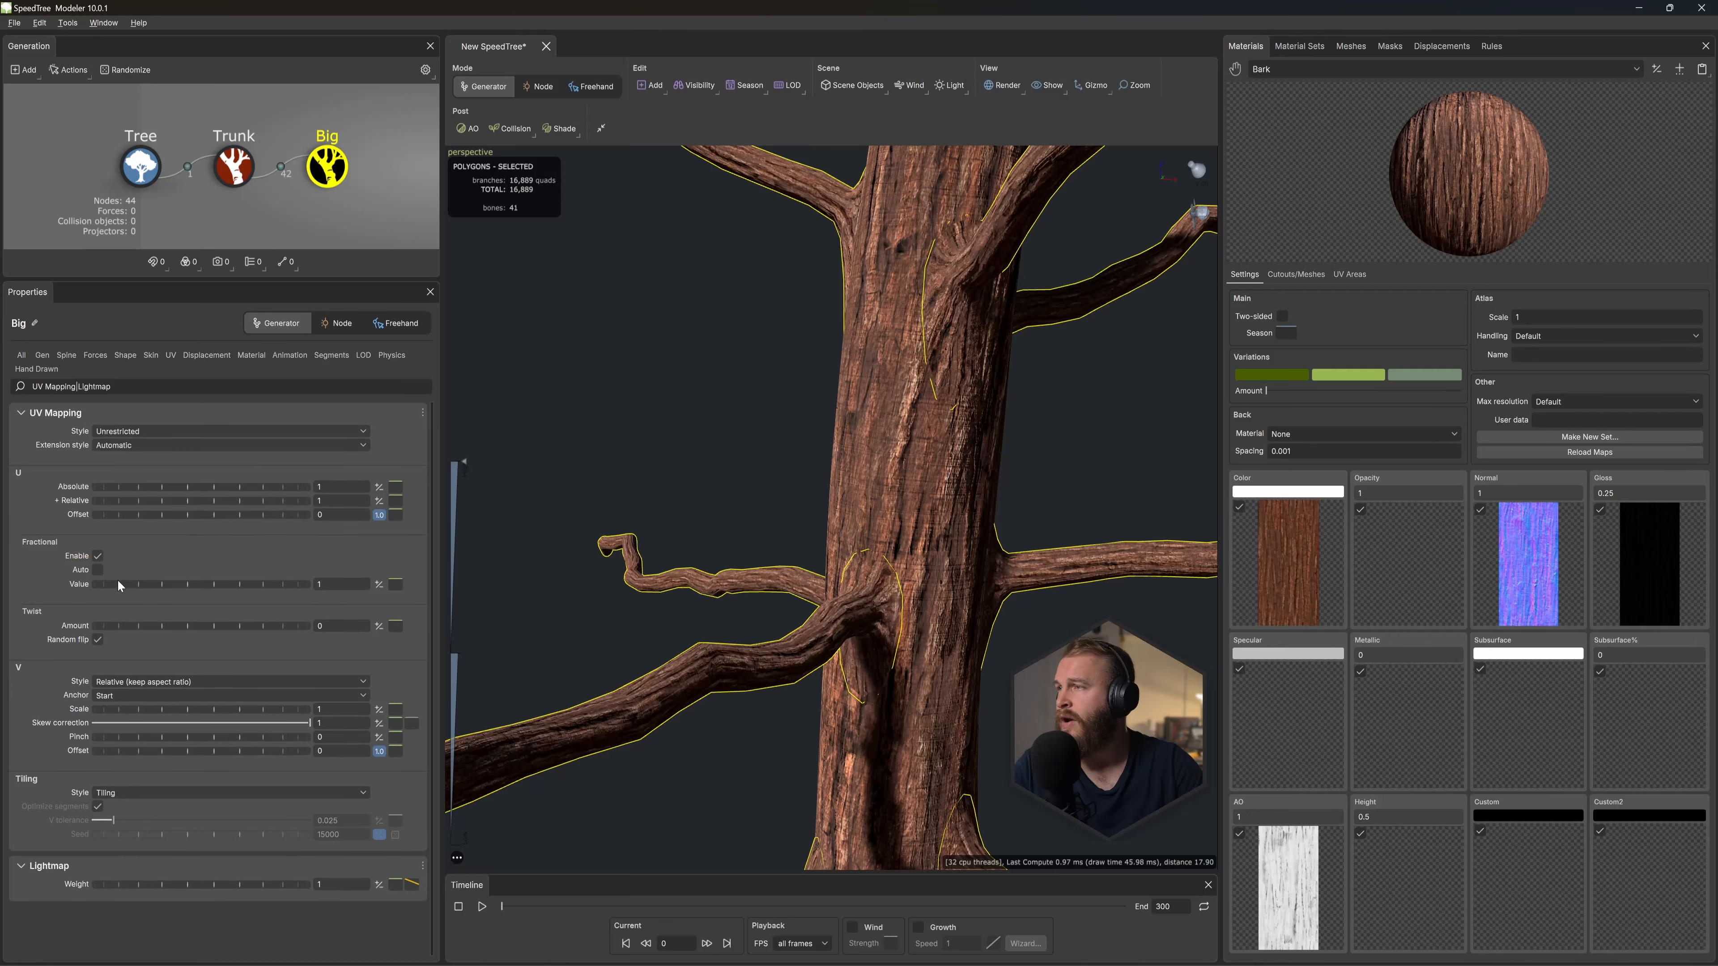
{"action": "mouse_move", "coordinate": [125, 580]}
{"action": "left_mouse_down"}
{"action": "mouse_move", "coordinate": [162, 575]}
{"action": "mouse_move", "coordinate": [135, 604]}
{"action": "left_mouse_up"}
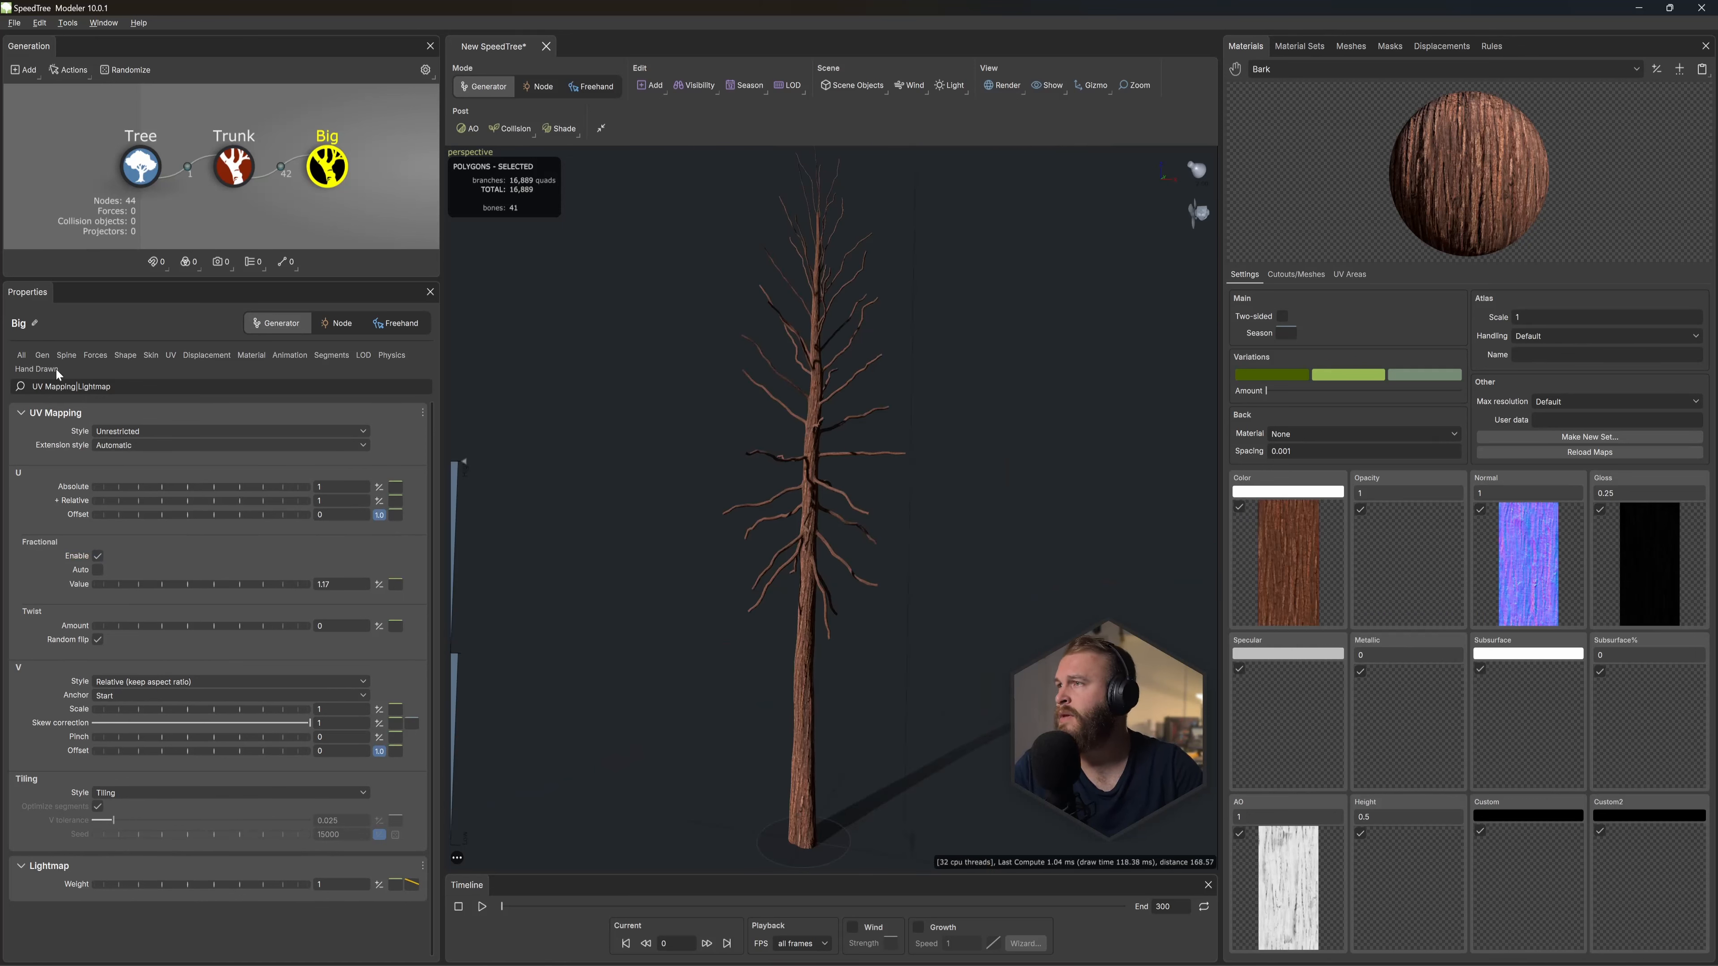
Step: Set the Big branches' interval frequency to 6 and deselect the generator
{"action": "left_click", "coordinate": [42, 356]}
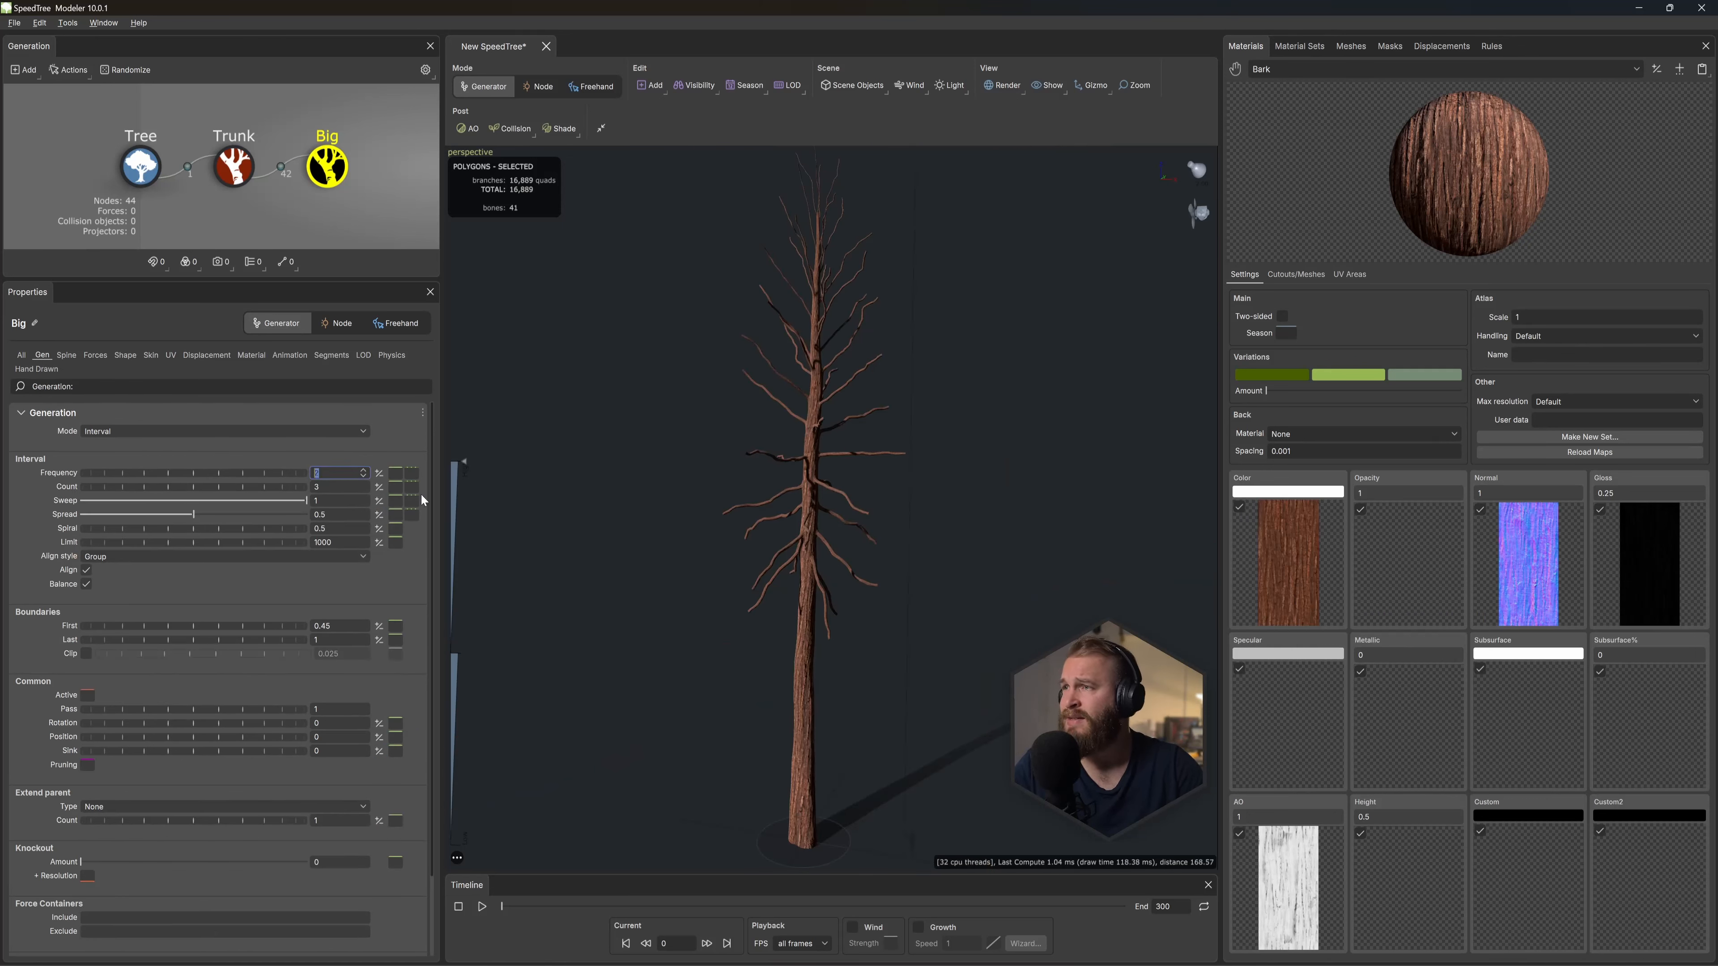
{"action": "type", "text": "6"}
{"action": "key", "text": "Return"}
{"action": "left_click", "coordinate": [766, 409]}
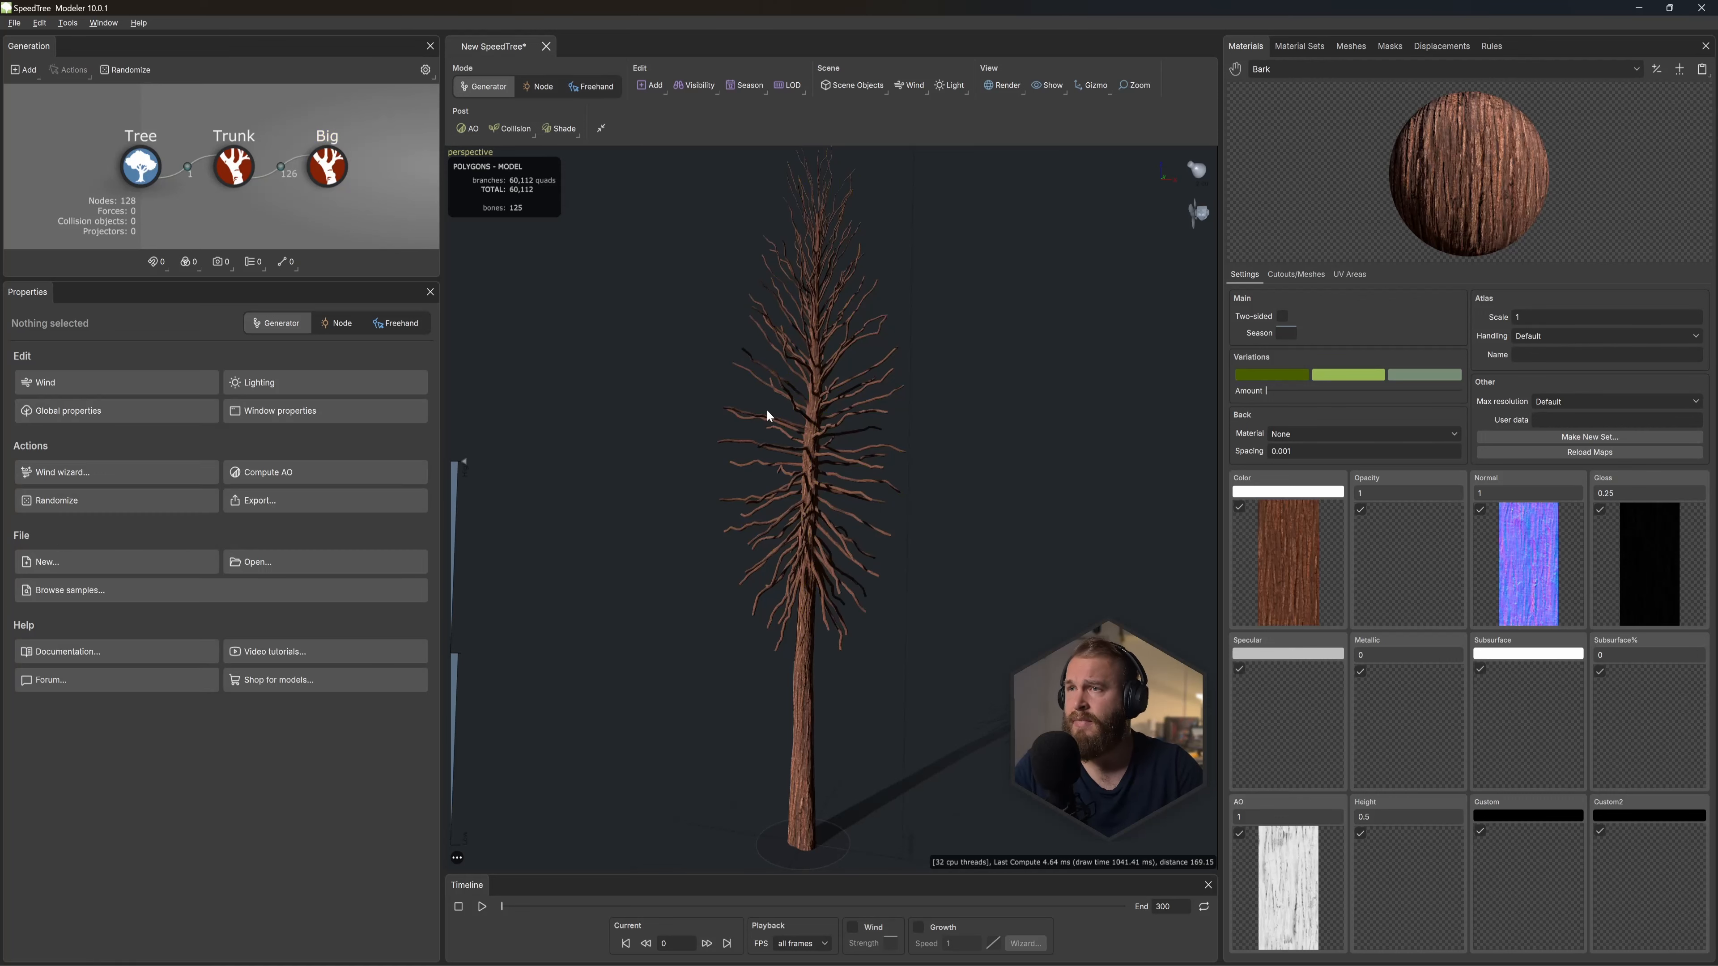
Step: Set the Big branches' knockout amount to 0.437 and the extend parent type to Any
{"action": "left_click", "coordinate": [332, 164]}
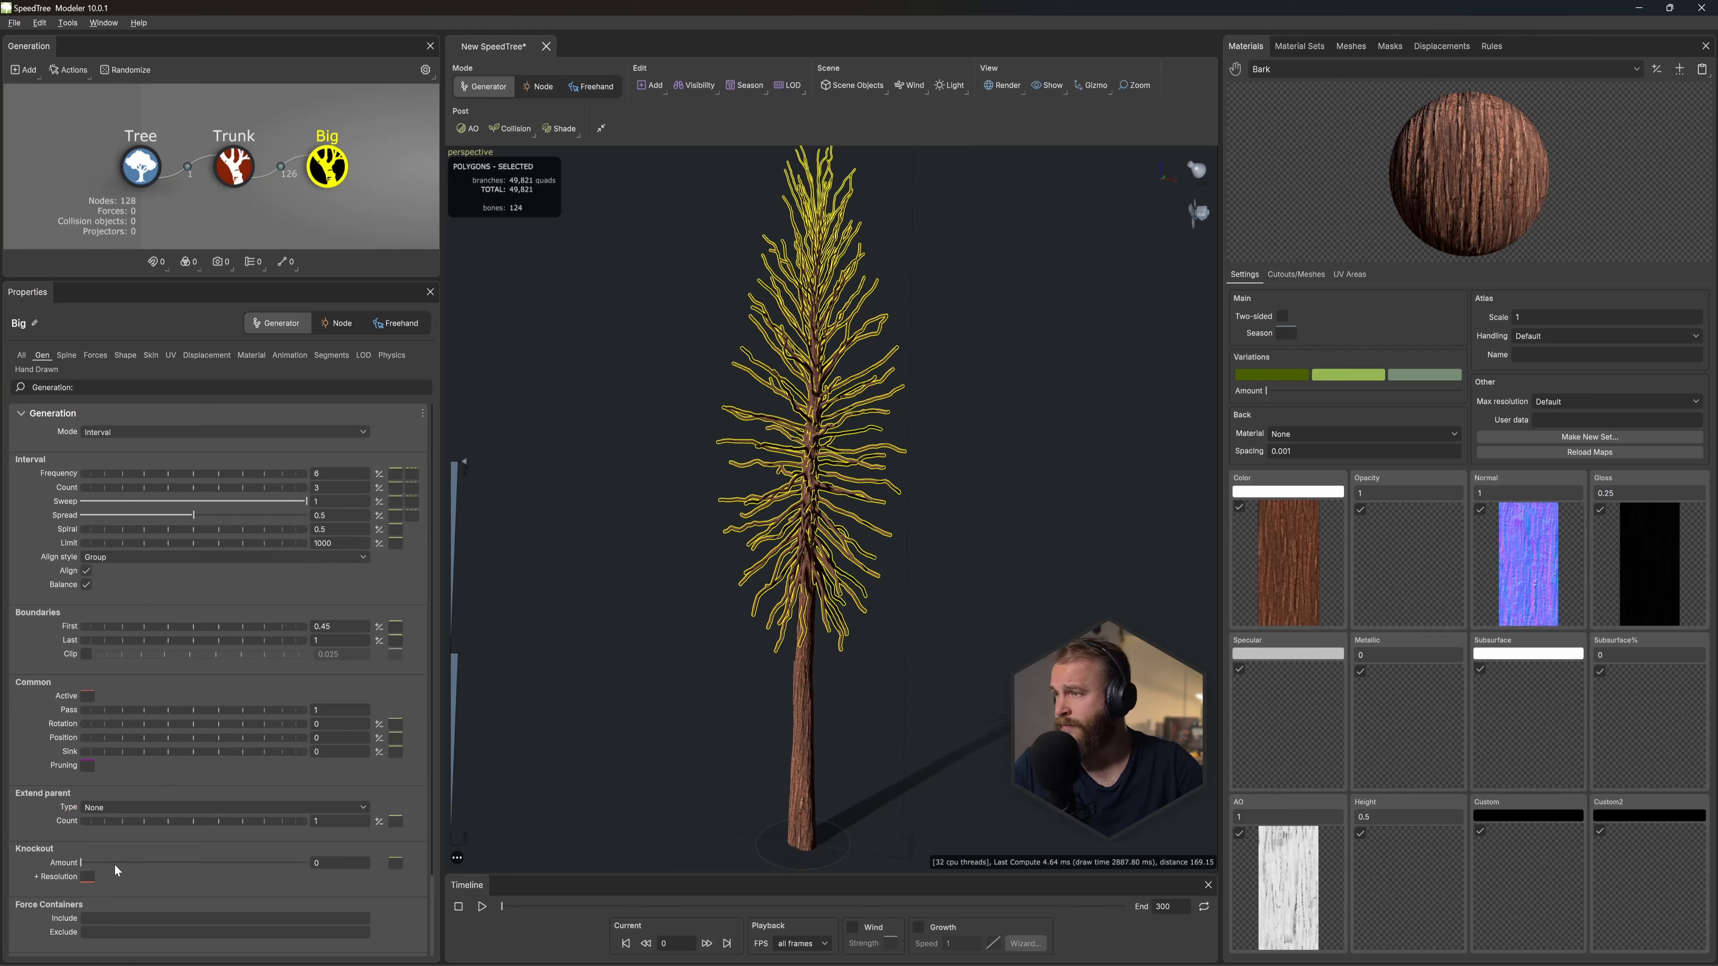
{"action": "left_click_drag", "start_coordinate": [114, 863], "coordinate": [180, 872]}
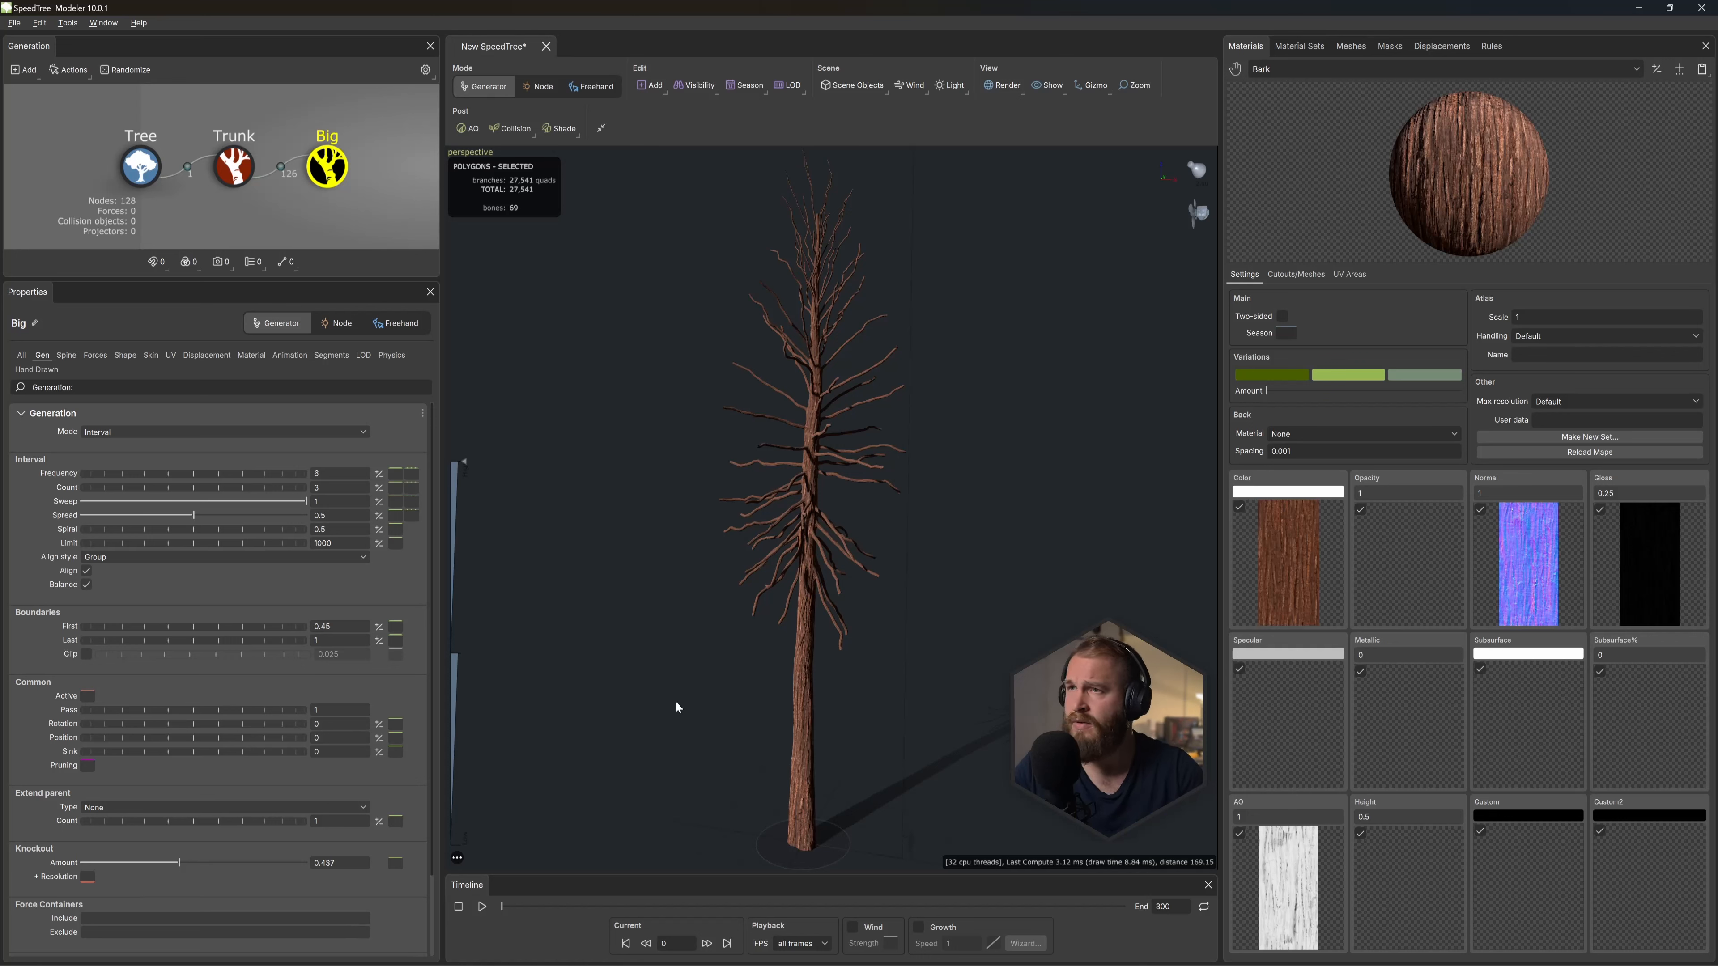
{"action": "left_click", "coordinate": [116, 807]}
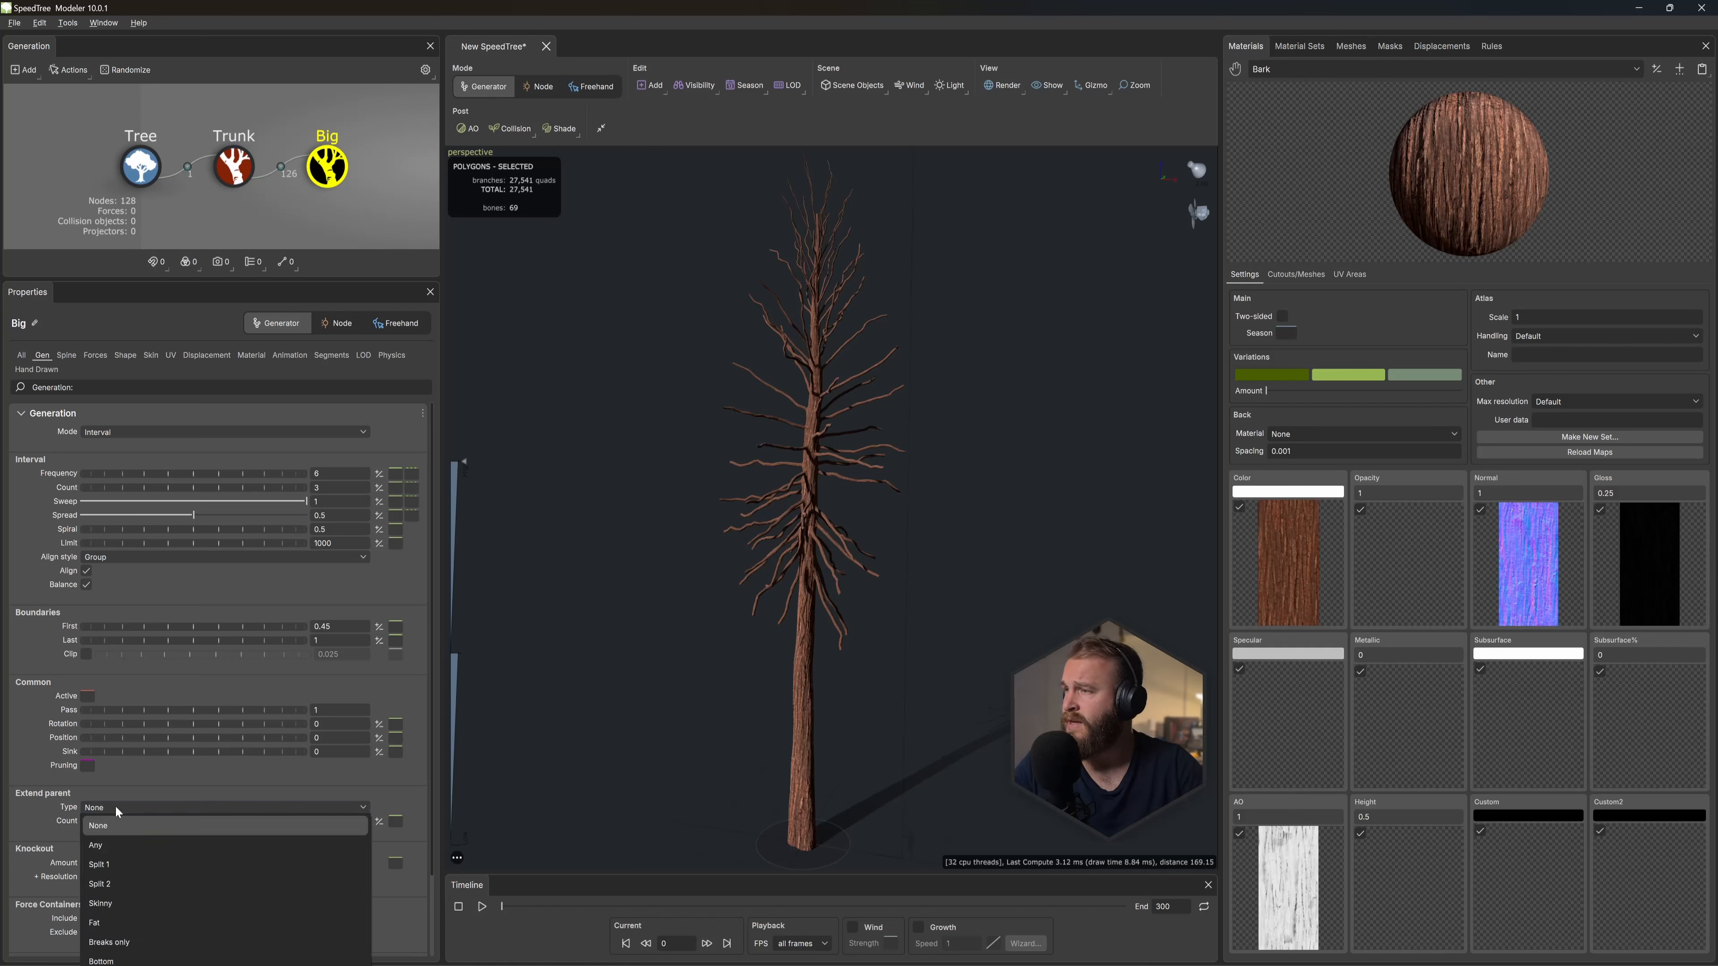
{"action": "left_click", "coordinate": [122, 844]}
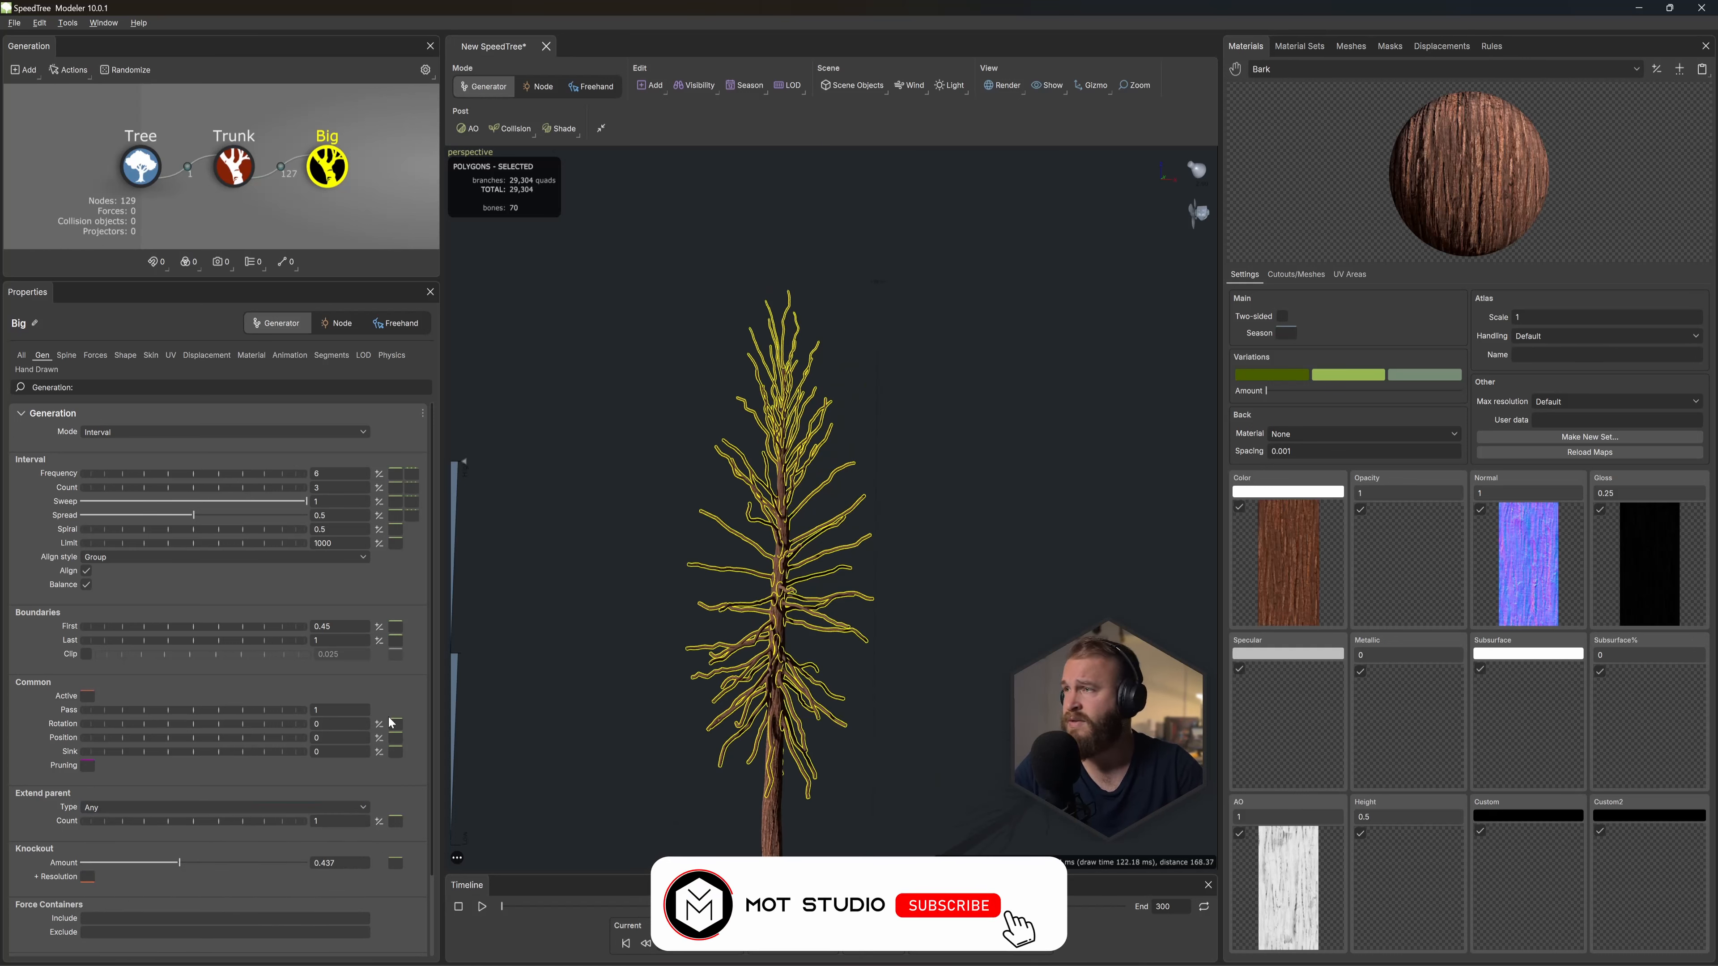
Step: Flatten the Big branches' length % of parent curve along the trunk using a curve preset
{"action": "left_click", "coordinate": [66, 355]}
{"action": "left_click", "coordinate": [394, 466]}
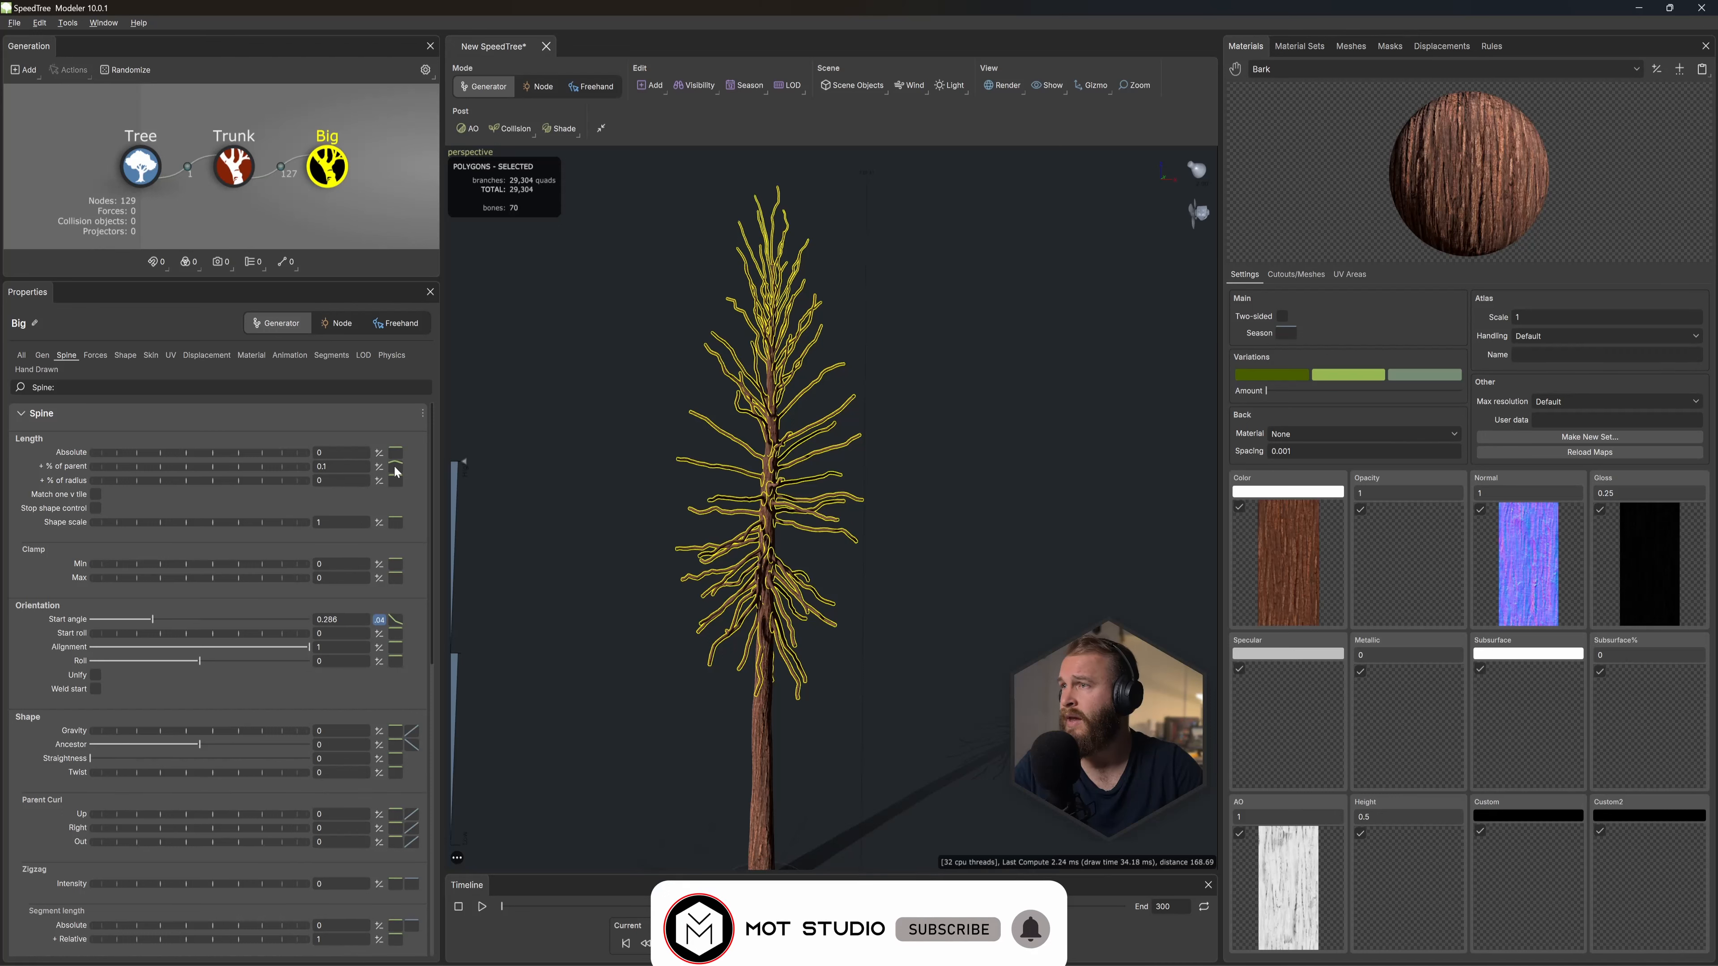
{"action": "left_click", "coordinate": [396, 466]}
{"action": "left_click", "coordinate": [518, 489]}
{"action": "left_click", "coordinate": [522, 529]}
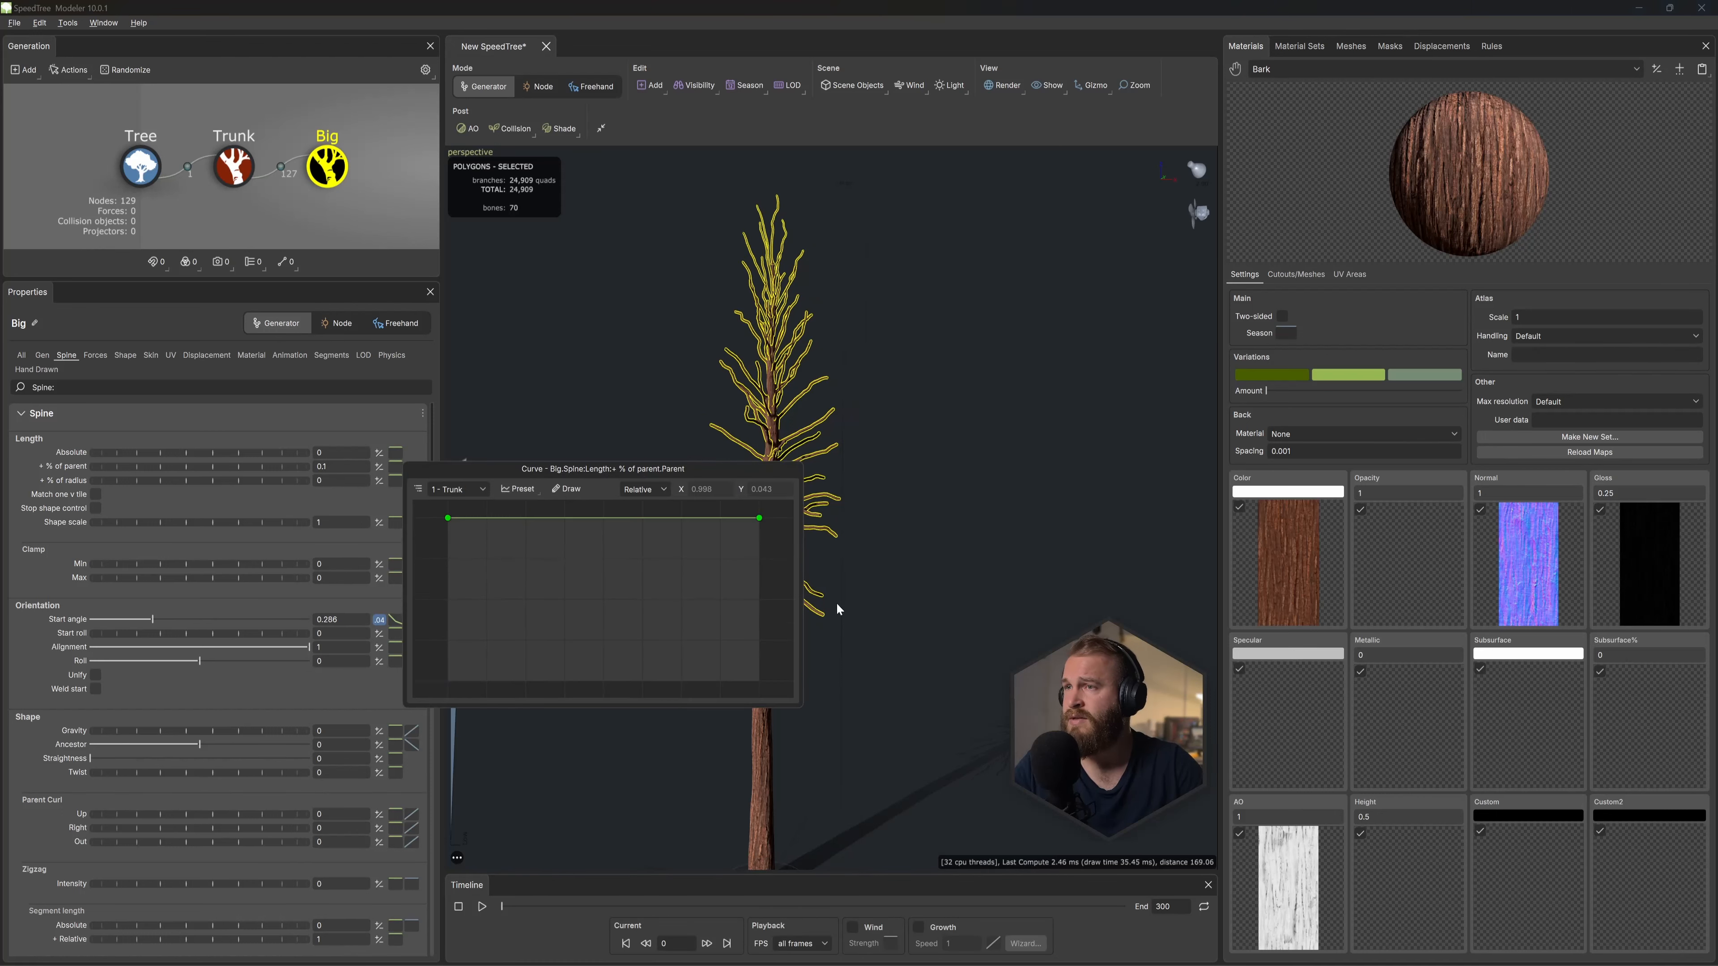
Step: Shape that length curve with four points, lowering both ends and peaking about a third along so branches shorten toward the trunk's top and bottom
{"action": "left_click_drag", "start_coordinate": [684, 481], "coordinate": [433, 434]}
{"action": "left_click_drag", "start_coordinate": [508, 471], "coordinate": [508, 533]}
{"action": "mouse_move", "coordinate": [200, 475]}
{"action": "left_mouse_down"}
{"action": "mouse_move", "coordinate": [197, 517]}
{"action": "mouse_move", "coordinate": [197, 485]}
{"action": "left_mouse_up"}
{"action": "left_click_drag", "start_coordinate": [302, 505], "coordinate": [230, 512]}
{"action": "left_click_drag", "start_coordinate": [424, 513], "coordinate": [420, 466]}
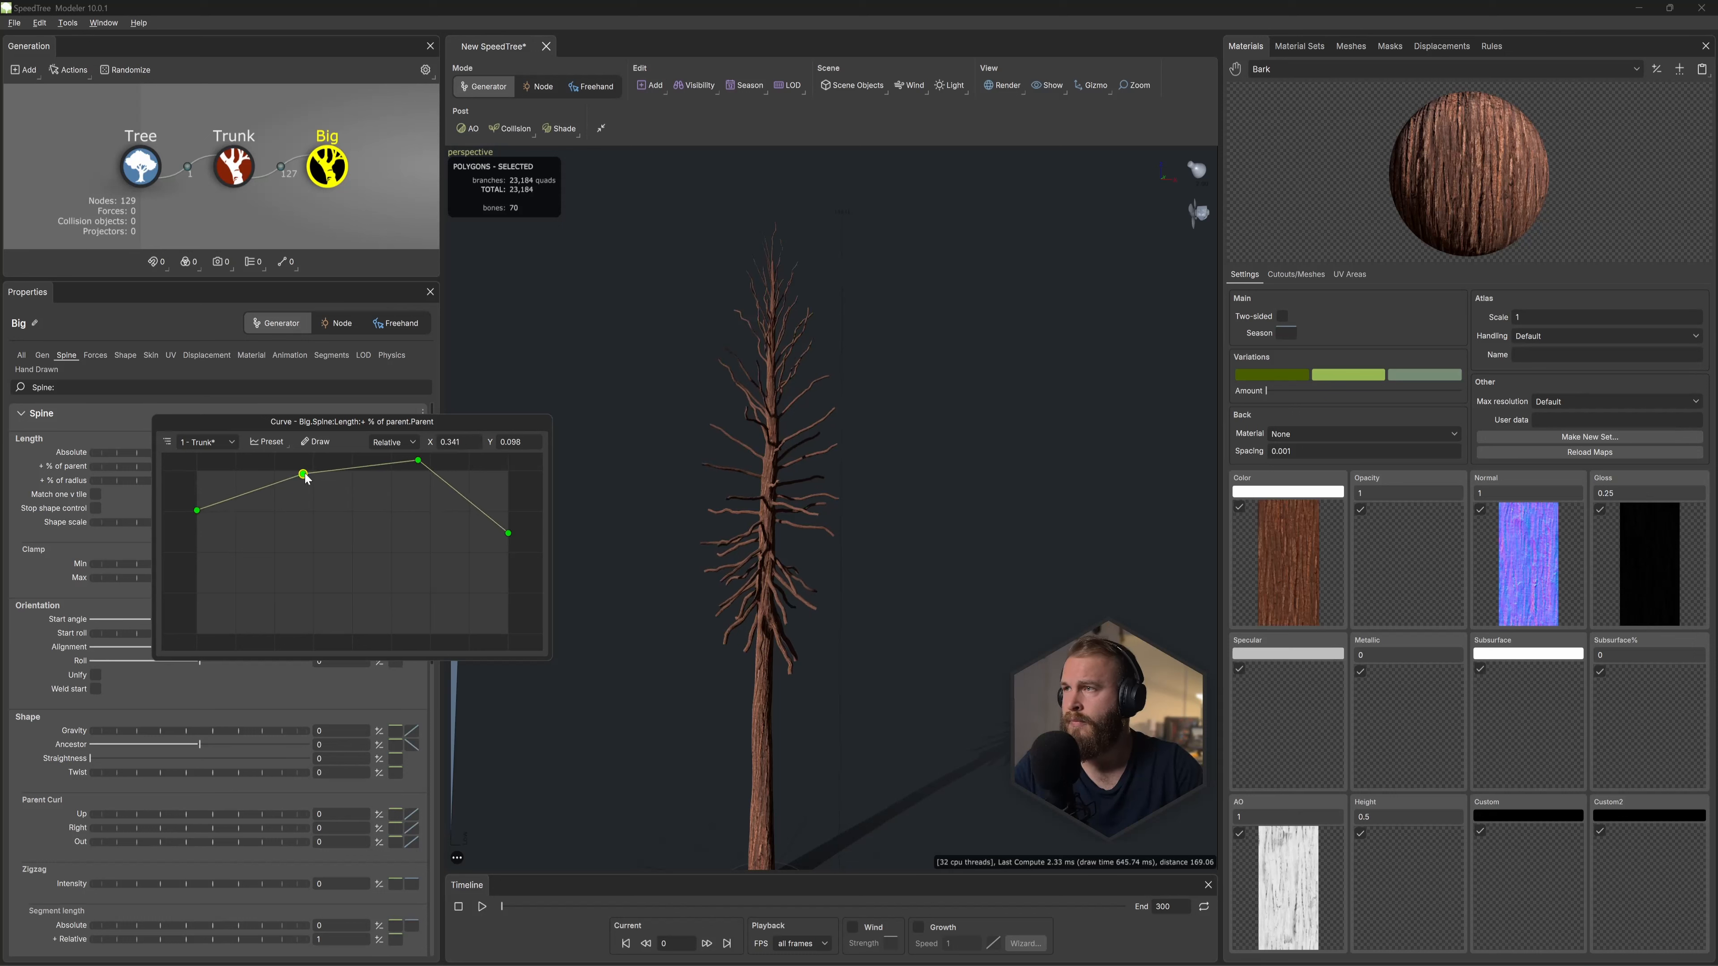
{"action": "left_click_drag", "start_coordinate": [303, 475], "coordinate": [301, 469]}
{"action": "left_click_drag", "start_coordinate": [420, 462], "coordinate": [418, 483]}
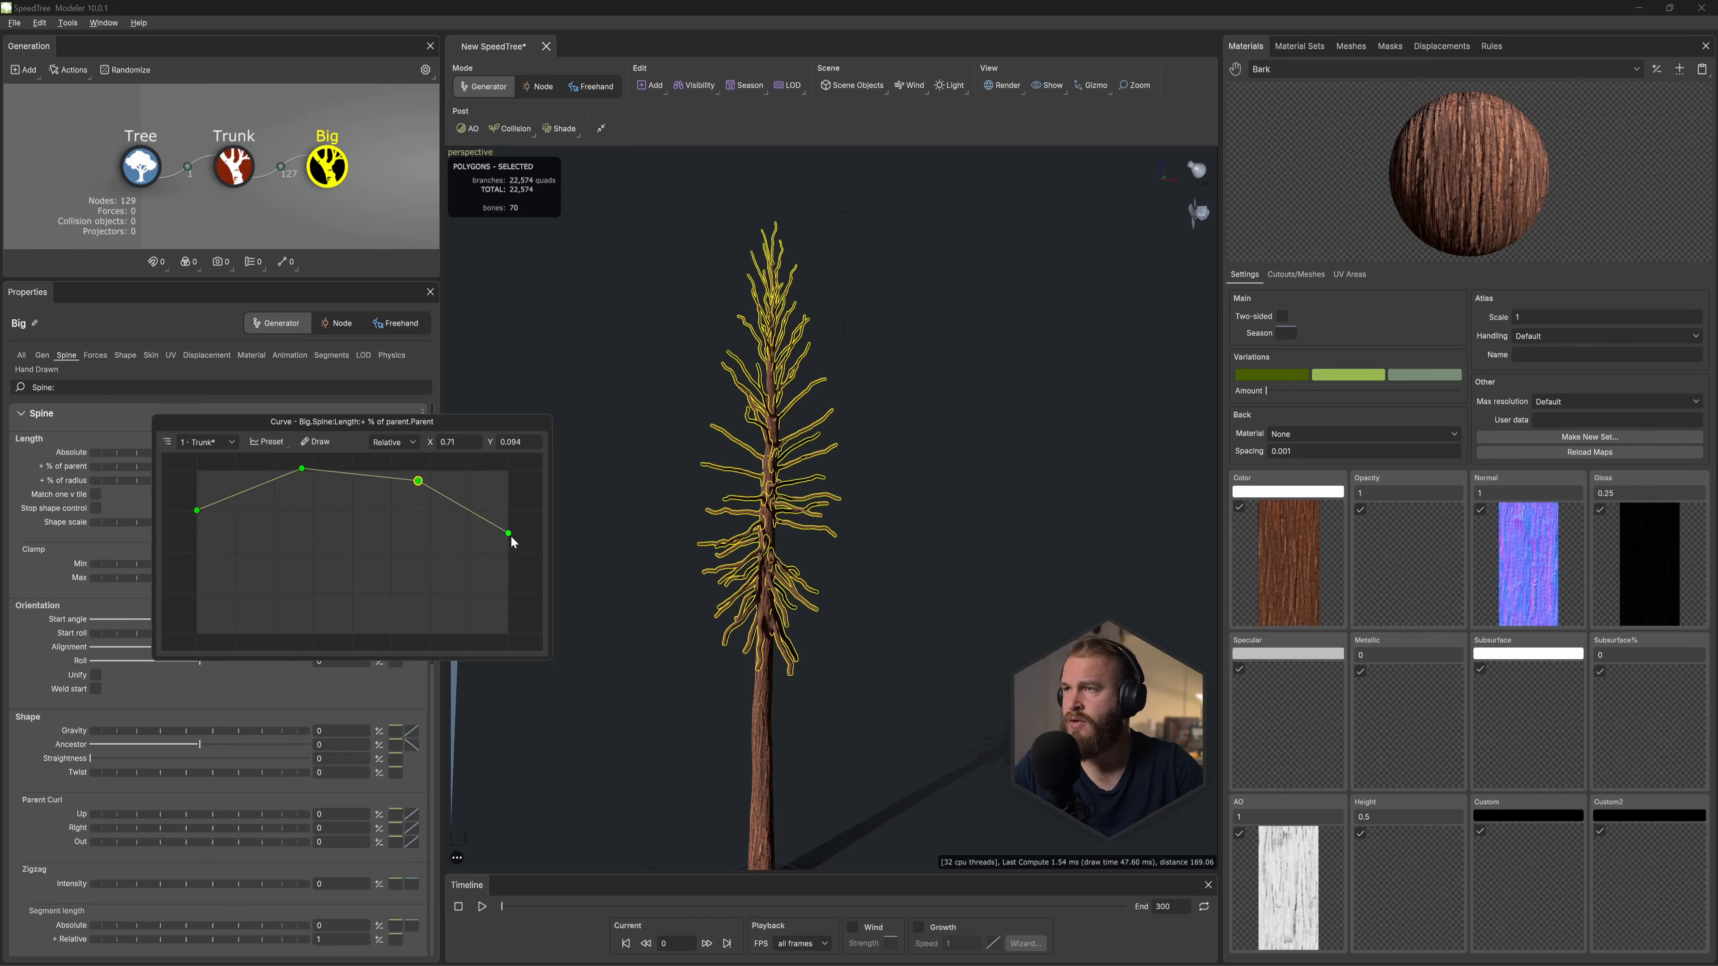
{"action": "left_click_drag", "start_coordinate": [508, 534], "coordinate": [508, 584]}
{"action": "left_click", "coordinate": [333, 172]}
{"action": "left_click", "coordinate": [333, 172]}
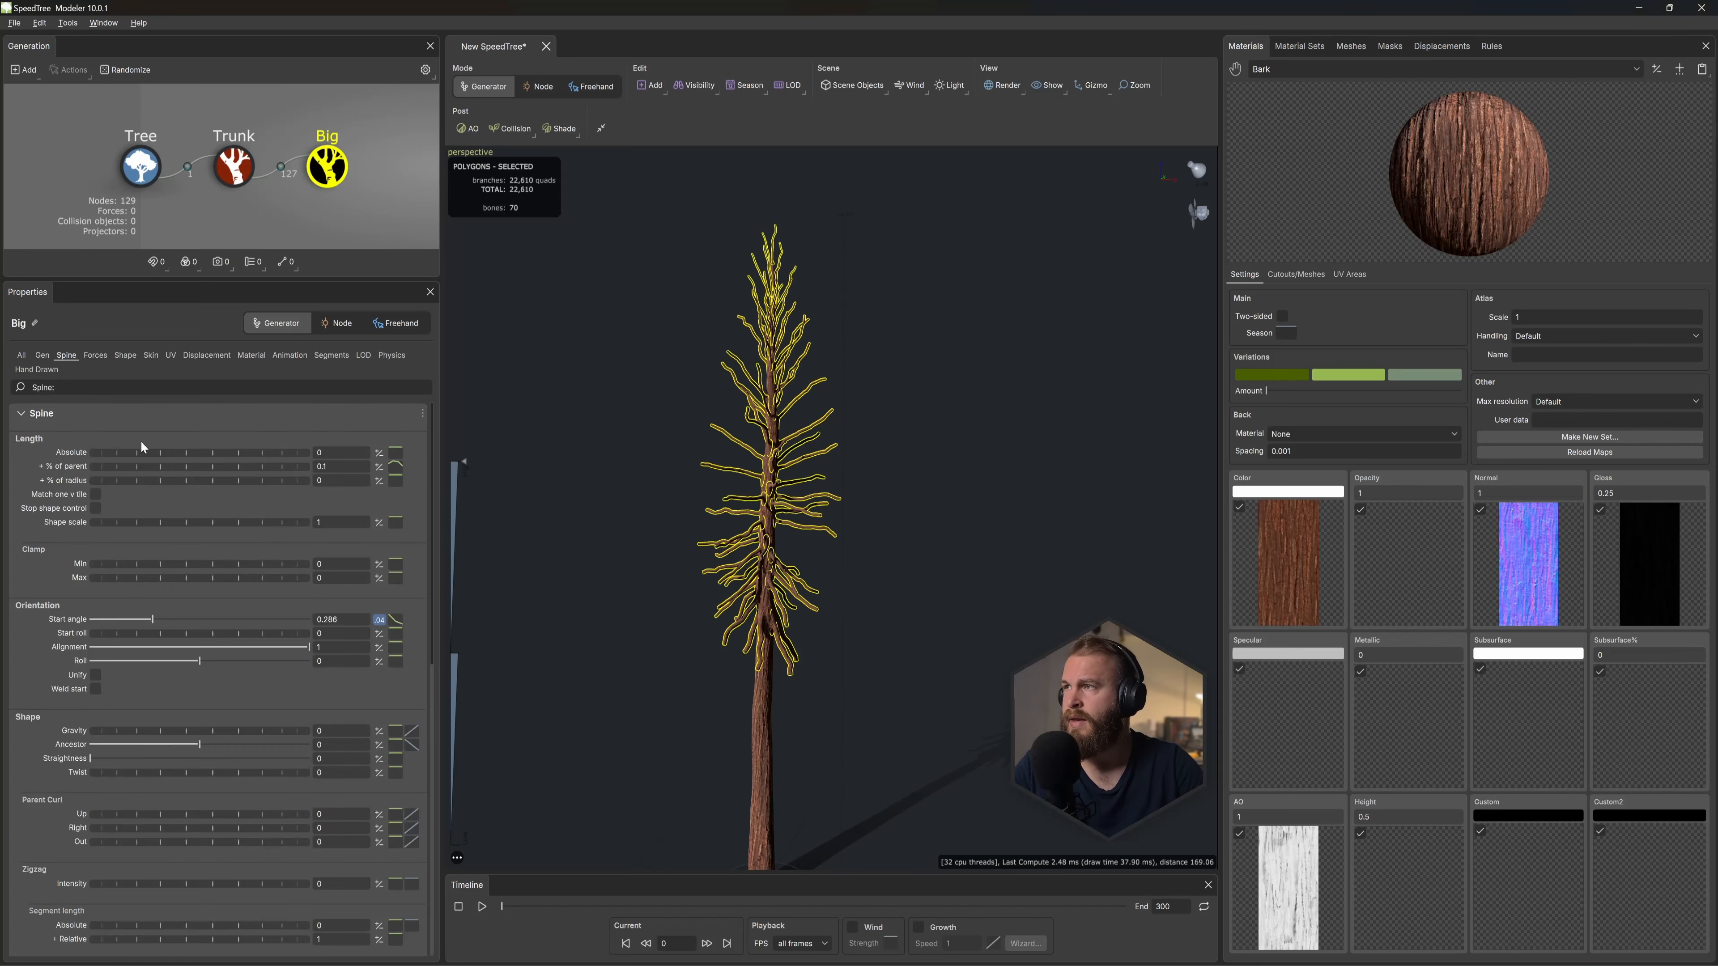
Step: Reshape the Big branches' skin radius % of parent curve along the trunk, lowering its start and setting its end point to 0.67
{"action": "left_click", "coordinate": [150, 355]}
{"action": "scroll", "coordinate": [767, 667], "scroll_direction": "up", "scroll_amount": 5}
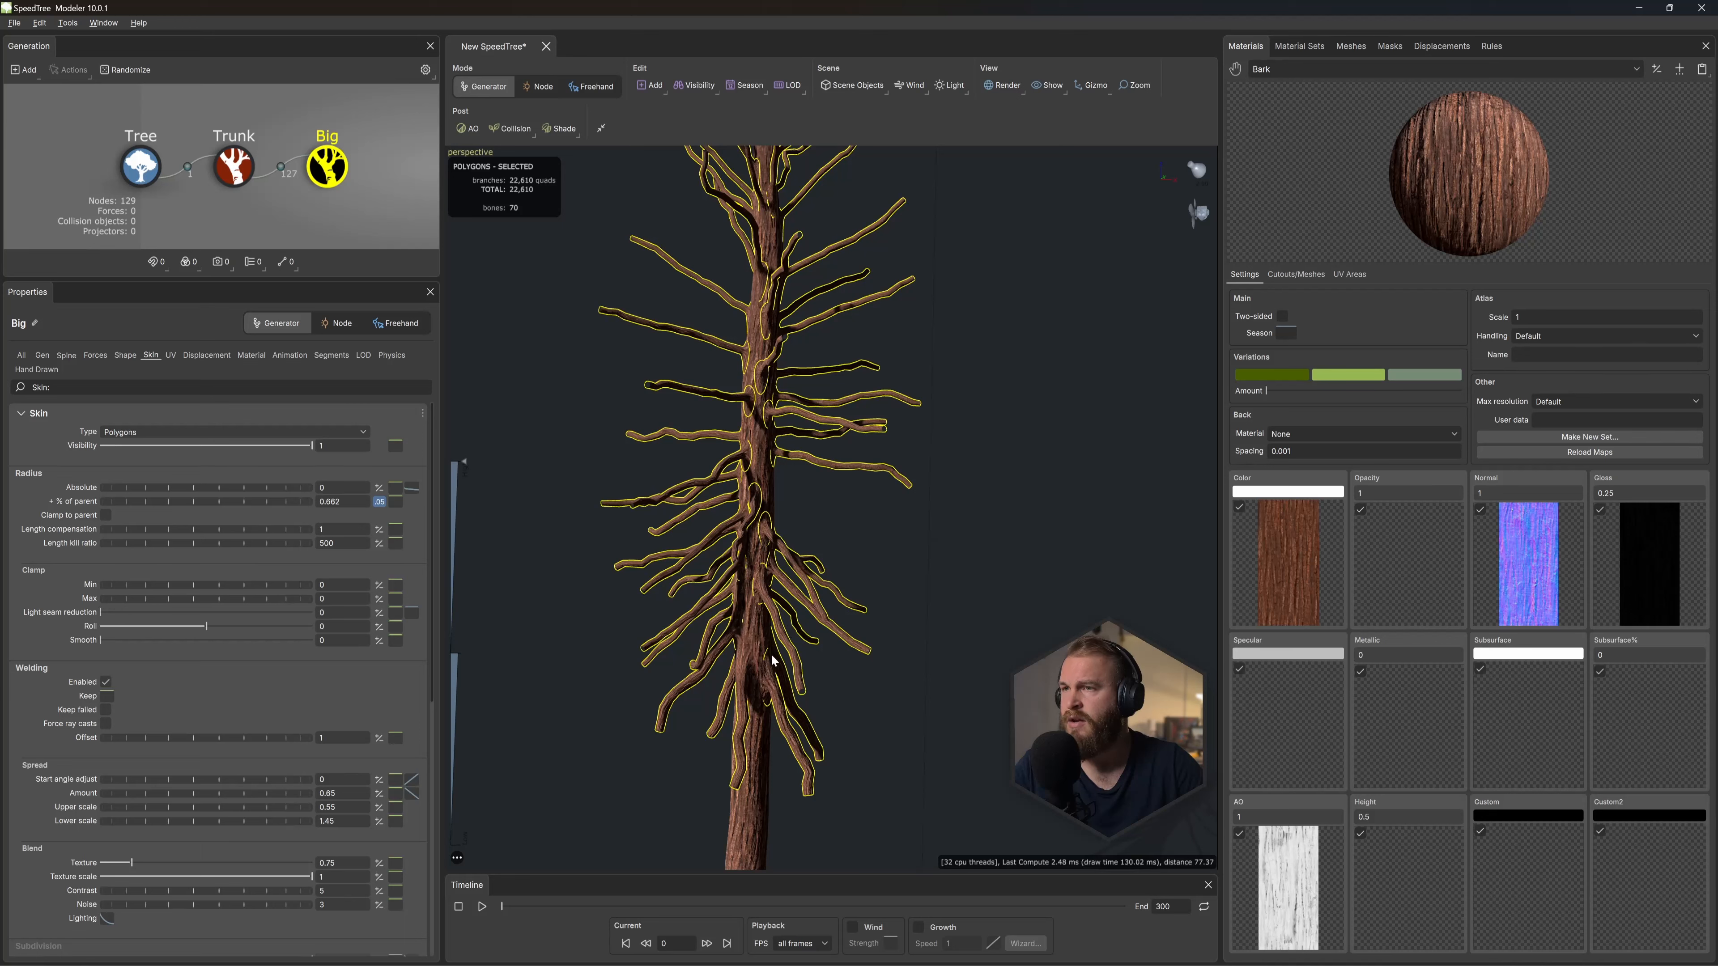
{"action": "scroll", "coordinate": [772, 660], "scroll_direction": "down", "scroll_amount": 3}
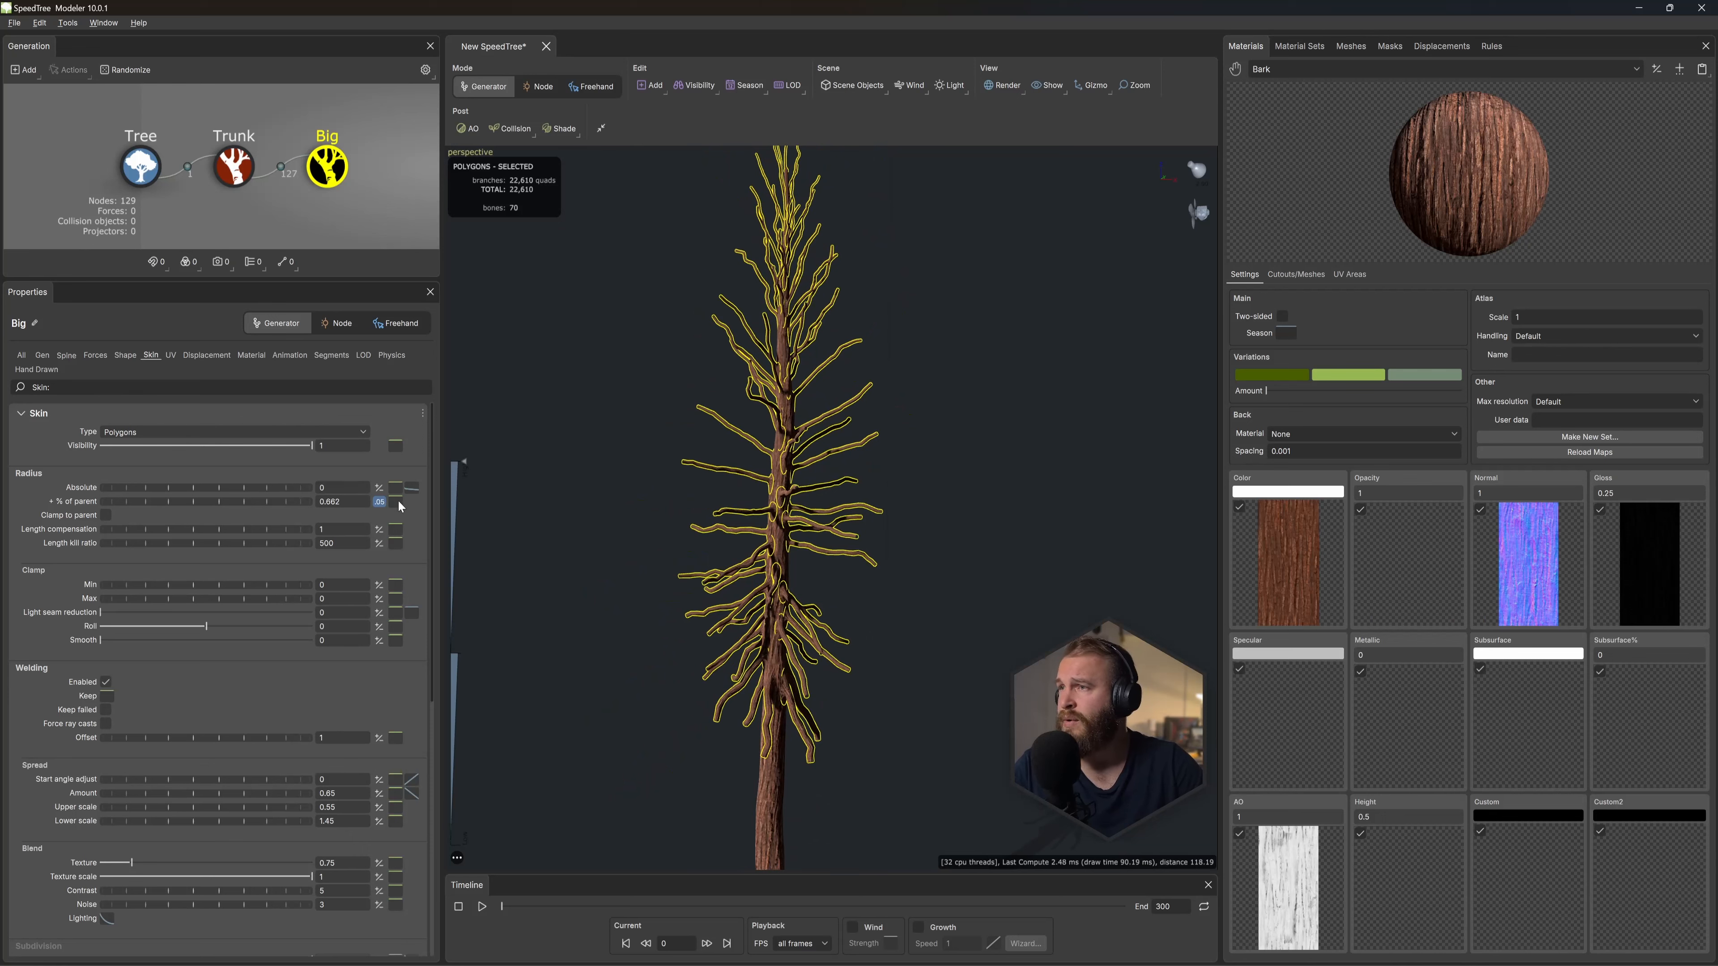
{"action": "left_click", "coordinate": [381, 503]}
{"action": "left_click", "coordinate": [457, 523]}
{"action": "left_click", "coordinate": [464, 563]}
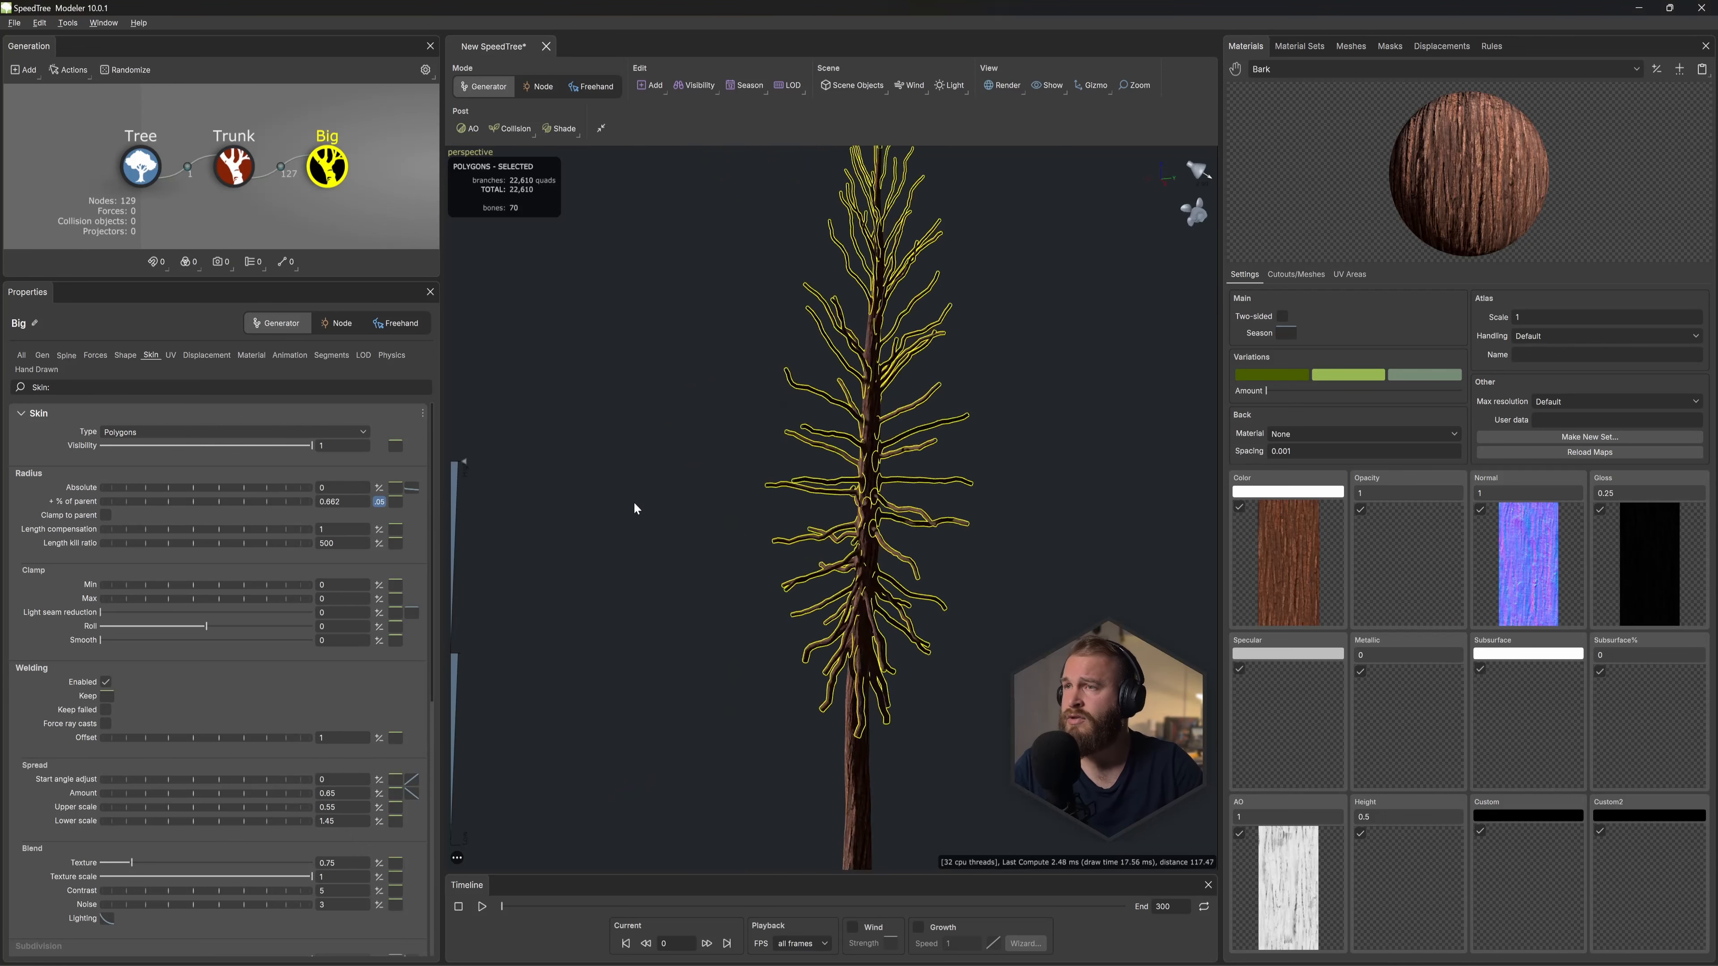
{"action": "left_click_drag", "start_coordinate": [633, 506], "coordinate": [582, 506]}
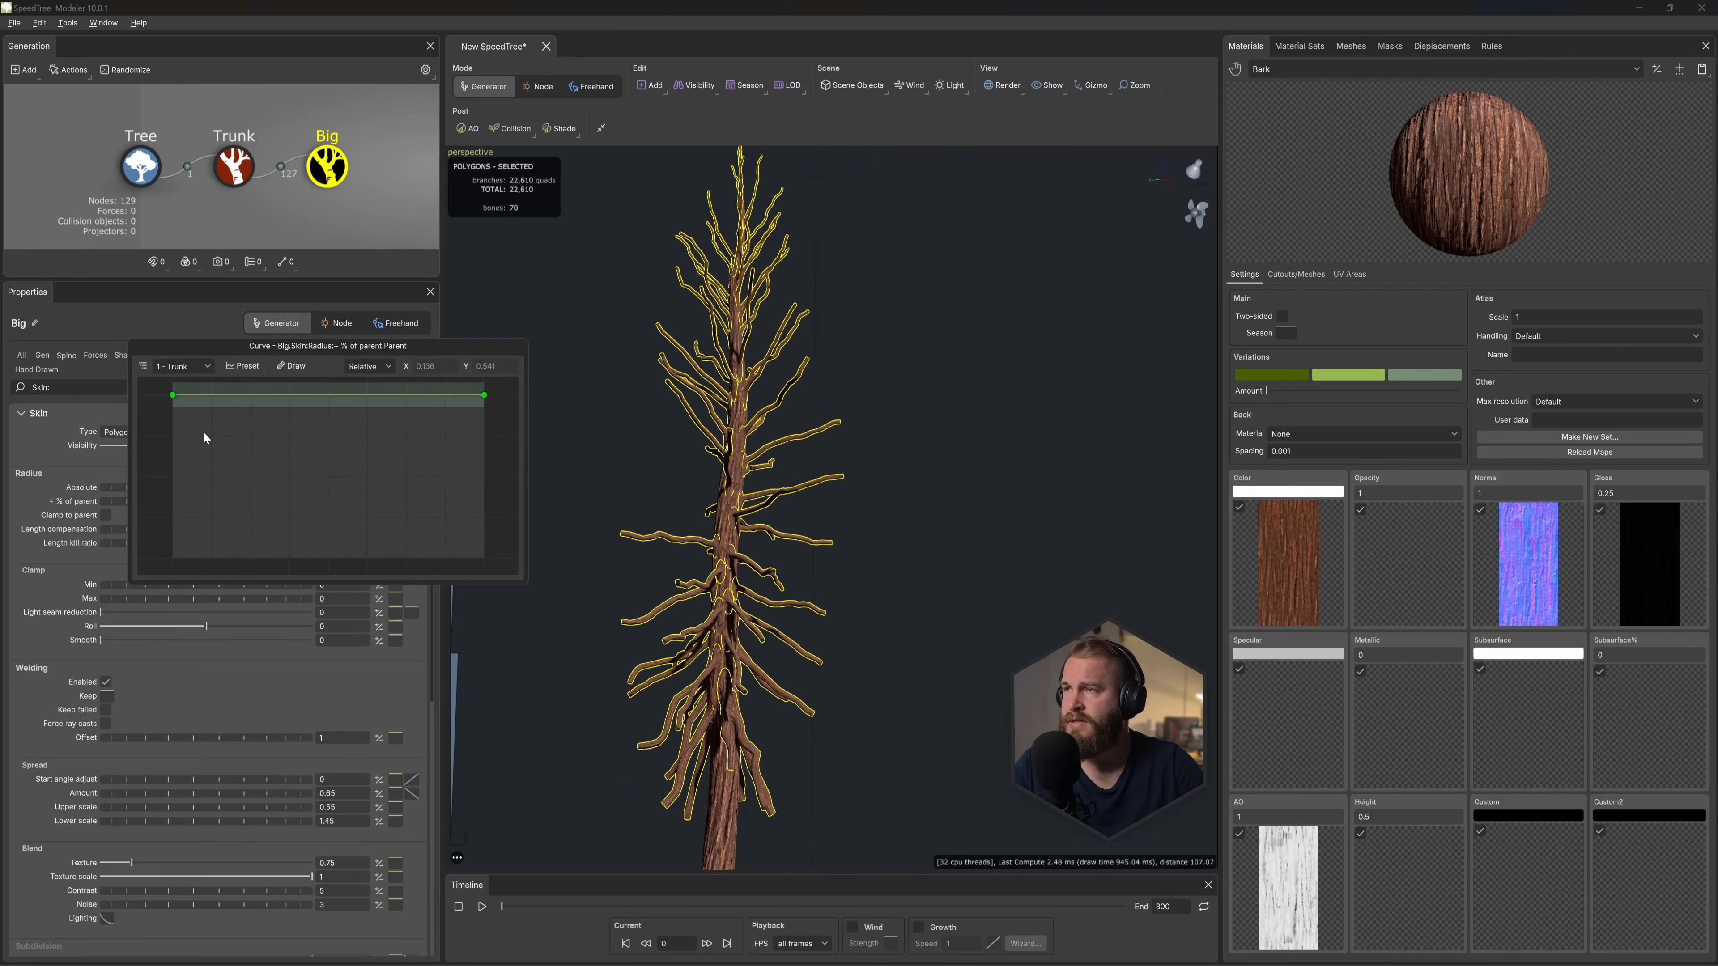
{"action": "left_click_drag", "start_coordinate": [173, 395], "coordinate": [232, 409]}
{"action": "left_click_drag", "start_coordinate": [483, 394], "coordinate": [484, 393]}
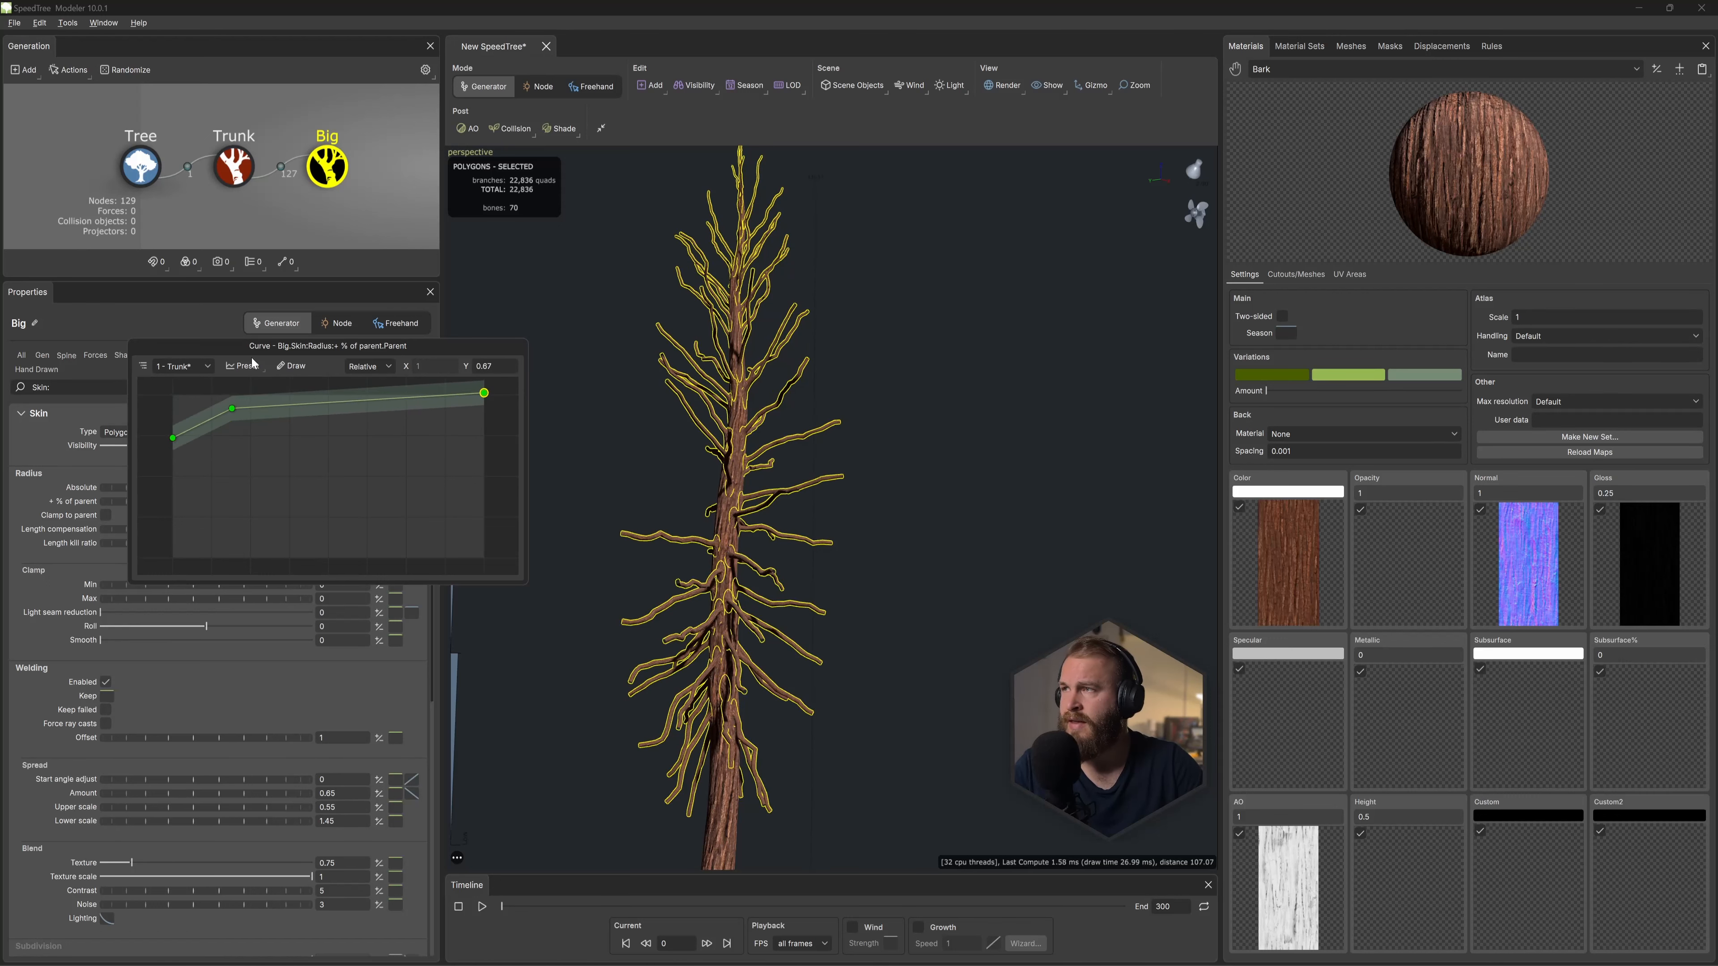
{"action": "left_click", "coordinate": [887, 475]}
{"action": "scroll", "coordinate": [887, 475], "scroll_direction": "down", "scroll_amount": 5}
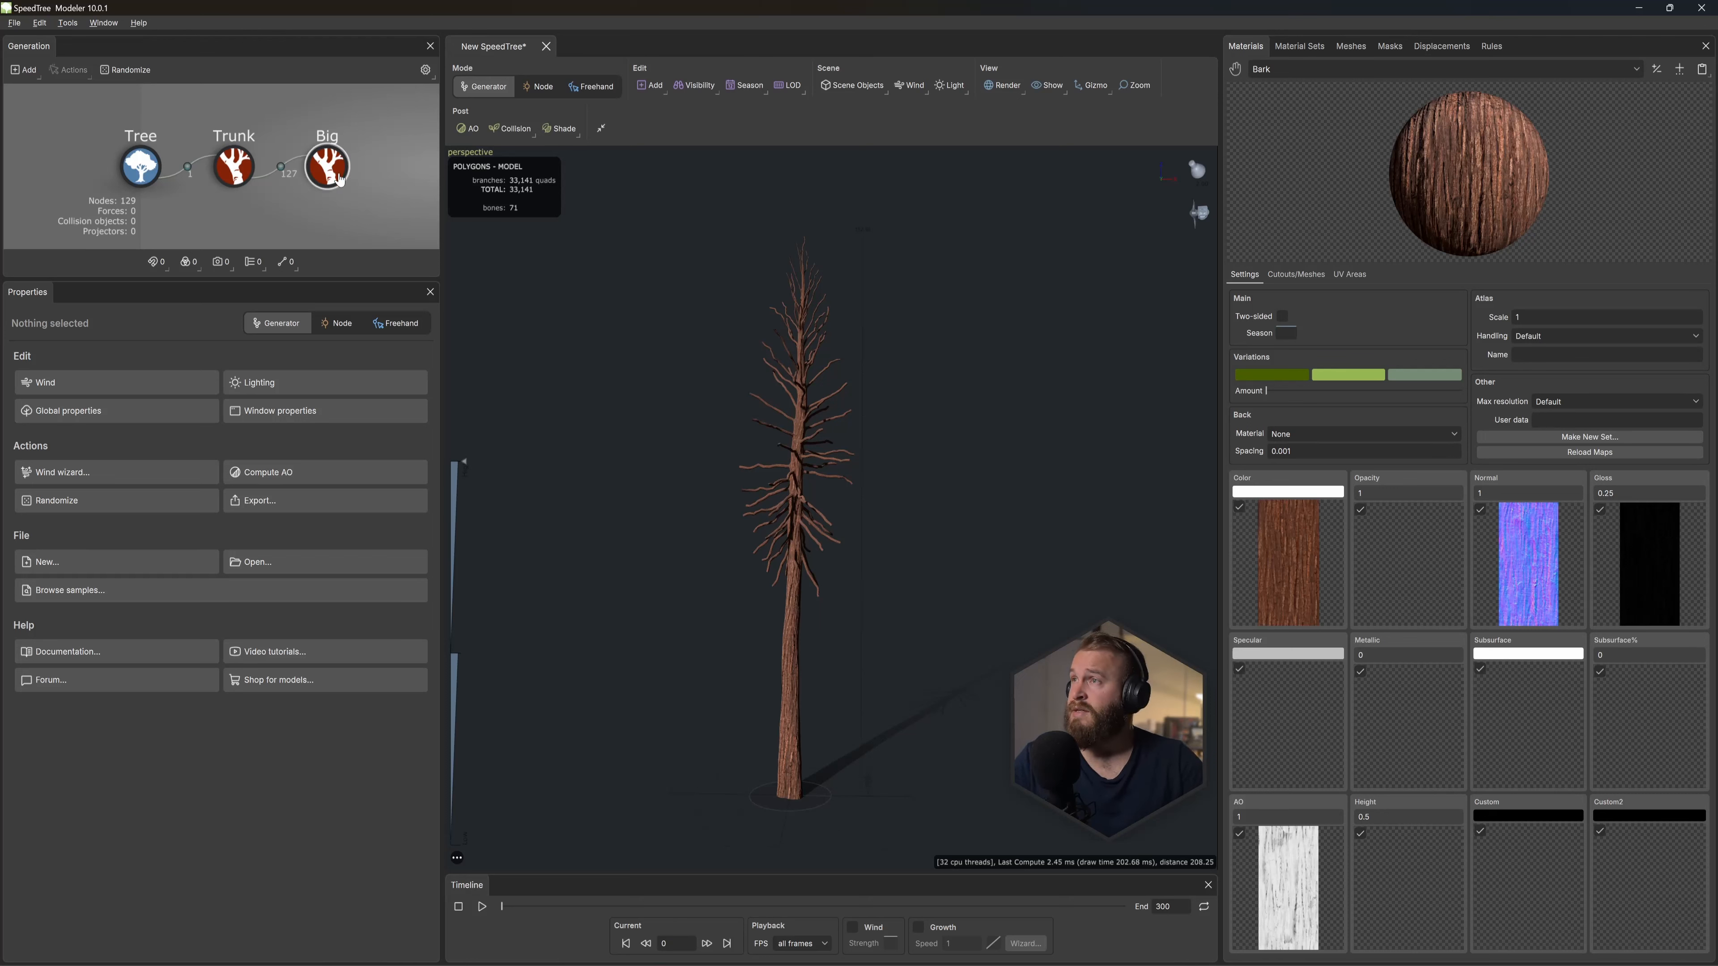
Step: Add a second Big branches generator as a child of the existing Big branches
{"action": "left_click", "coordinate": [328, 166]}
{"action": "middle_click_drag", "start_coordinate": [672, 315], "coordinate": [660, 330]}
{"action": "right_click", "coordinate": [597, 324]}
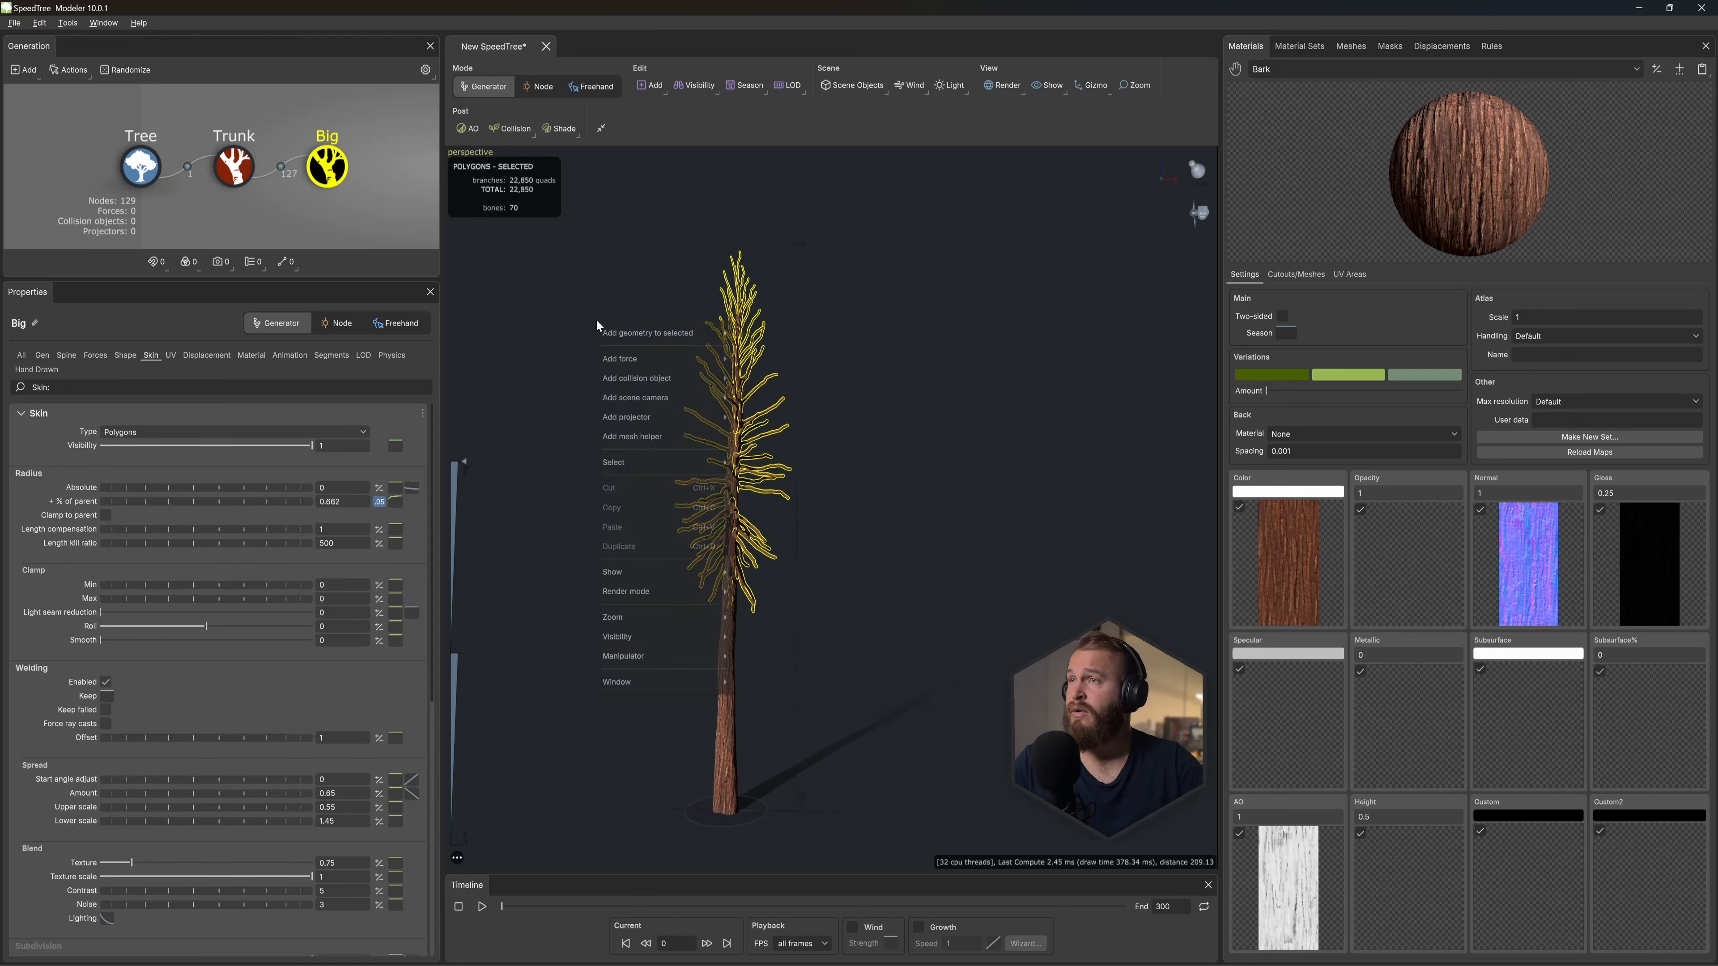
{"action": "mouse_move", "coordinate": [639, 334]}
{"action": "mouse_move", "coordinate": [768, 553]}
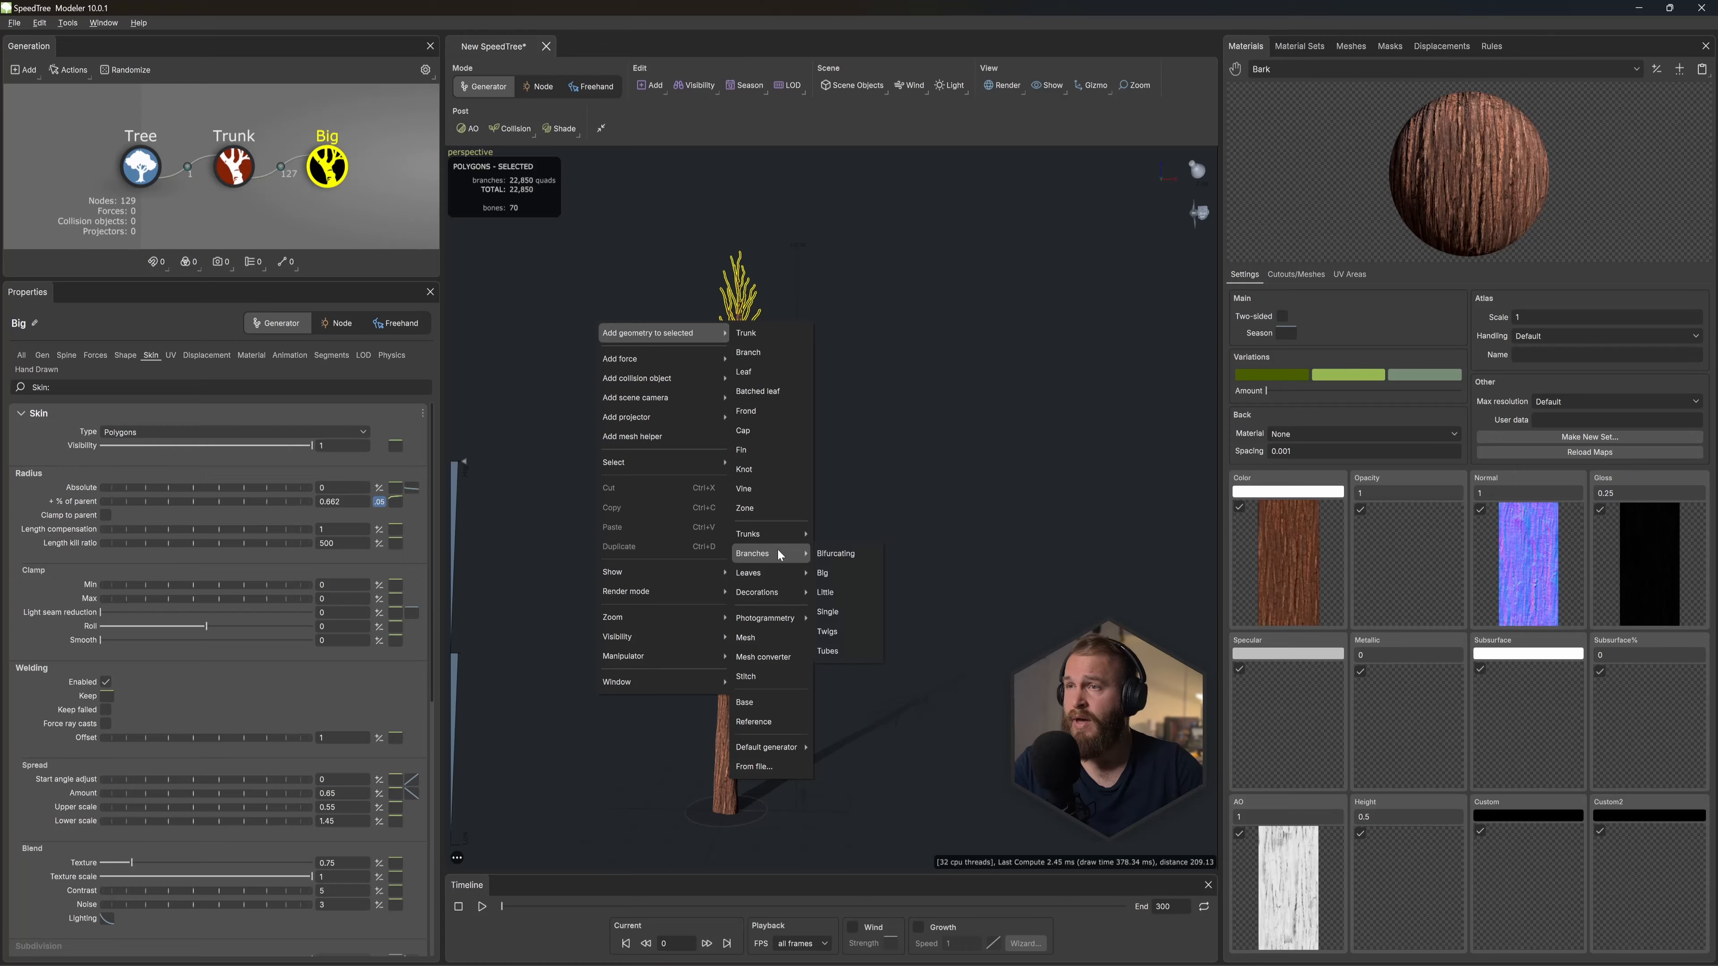
{"action": "left_click", "coordinate": [823, 573]}
Step: Change the Big 2 branches' generation mode to Bifurcation and check their distribution up close
{"action": "scroll", "coordinate": [797, 415], "scroll_direction": "up", "scroll_amount": 10}
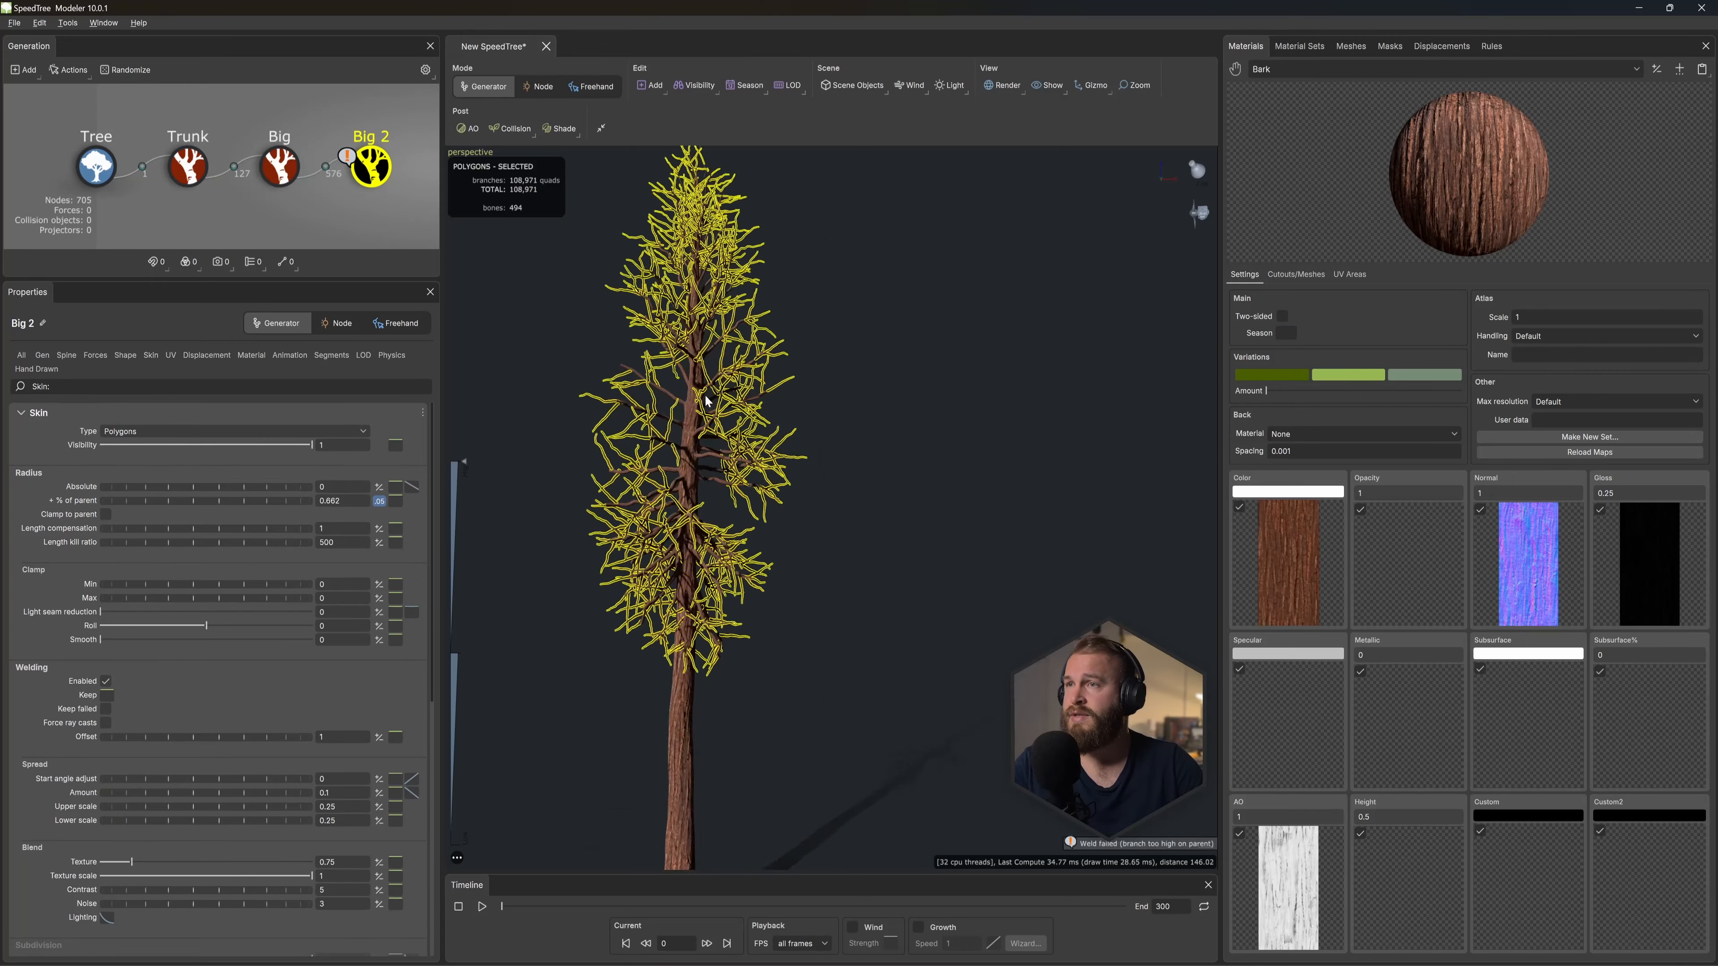
{"action": "left_click", "coordinate": [43, 356]}
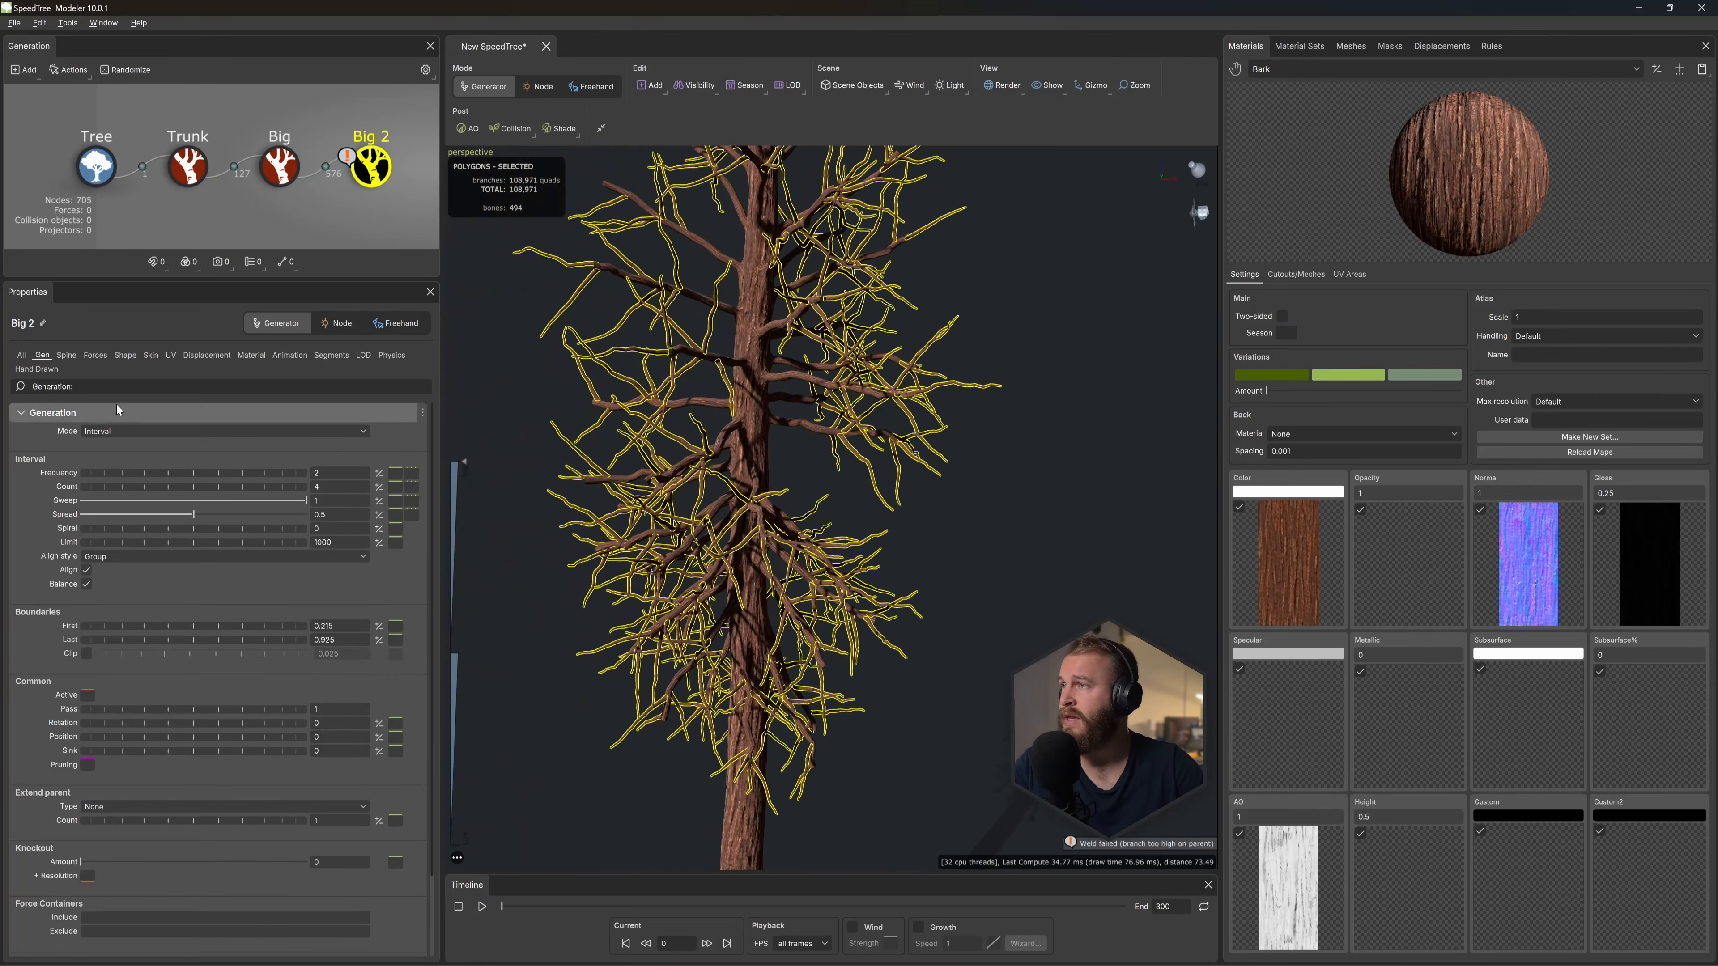
{"action": "left_click", "coordinate": [124, 432]}
{"action": "left_click", "coordinate": [126, 585]}
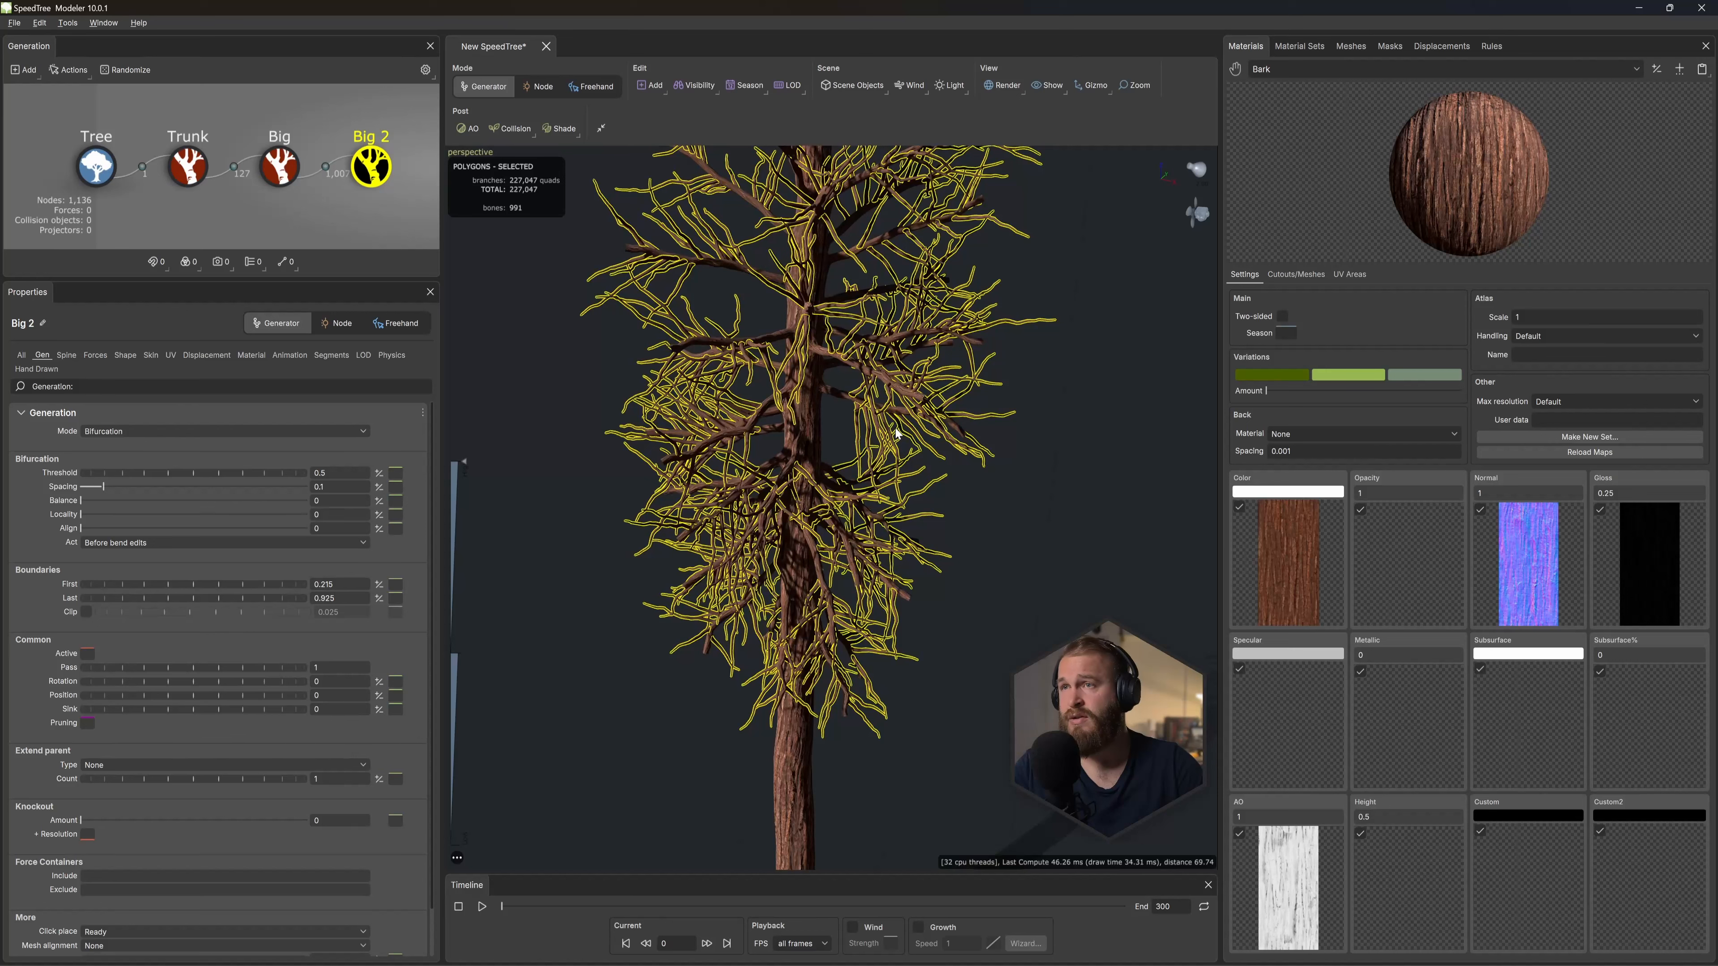
{"action": "scroll", "coordinate": [898, 433], "scroll_direction": "up", "scroll_amount": 5}
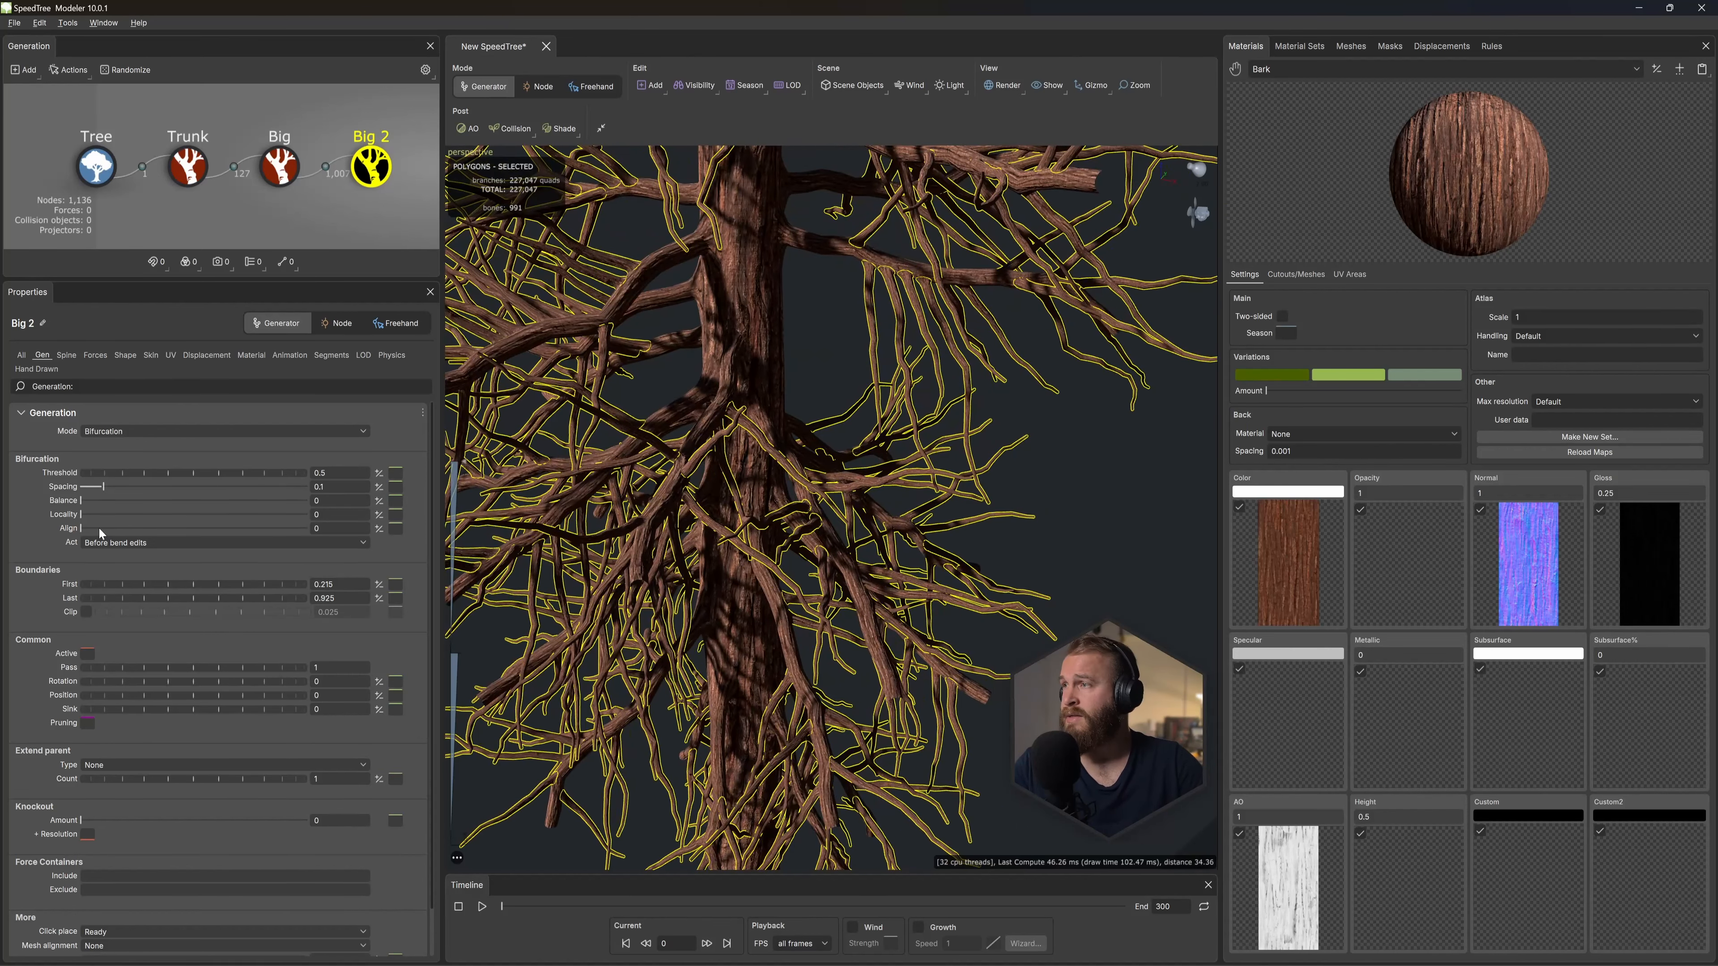
Step: Set the Big 2 branches' bifurcation align to 0.882 and the extend parent type to Any
{"action": "left_click_drag", "start_coordinate": [98, 527], "coordinate": [280, 528]}
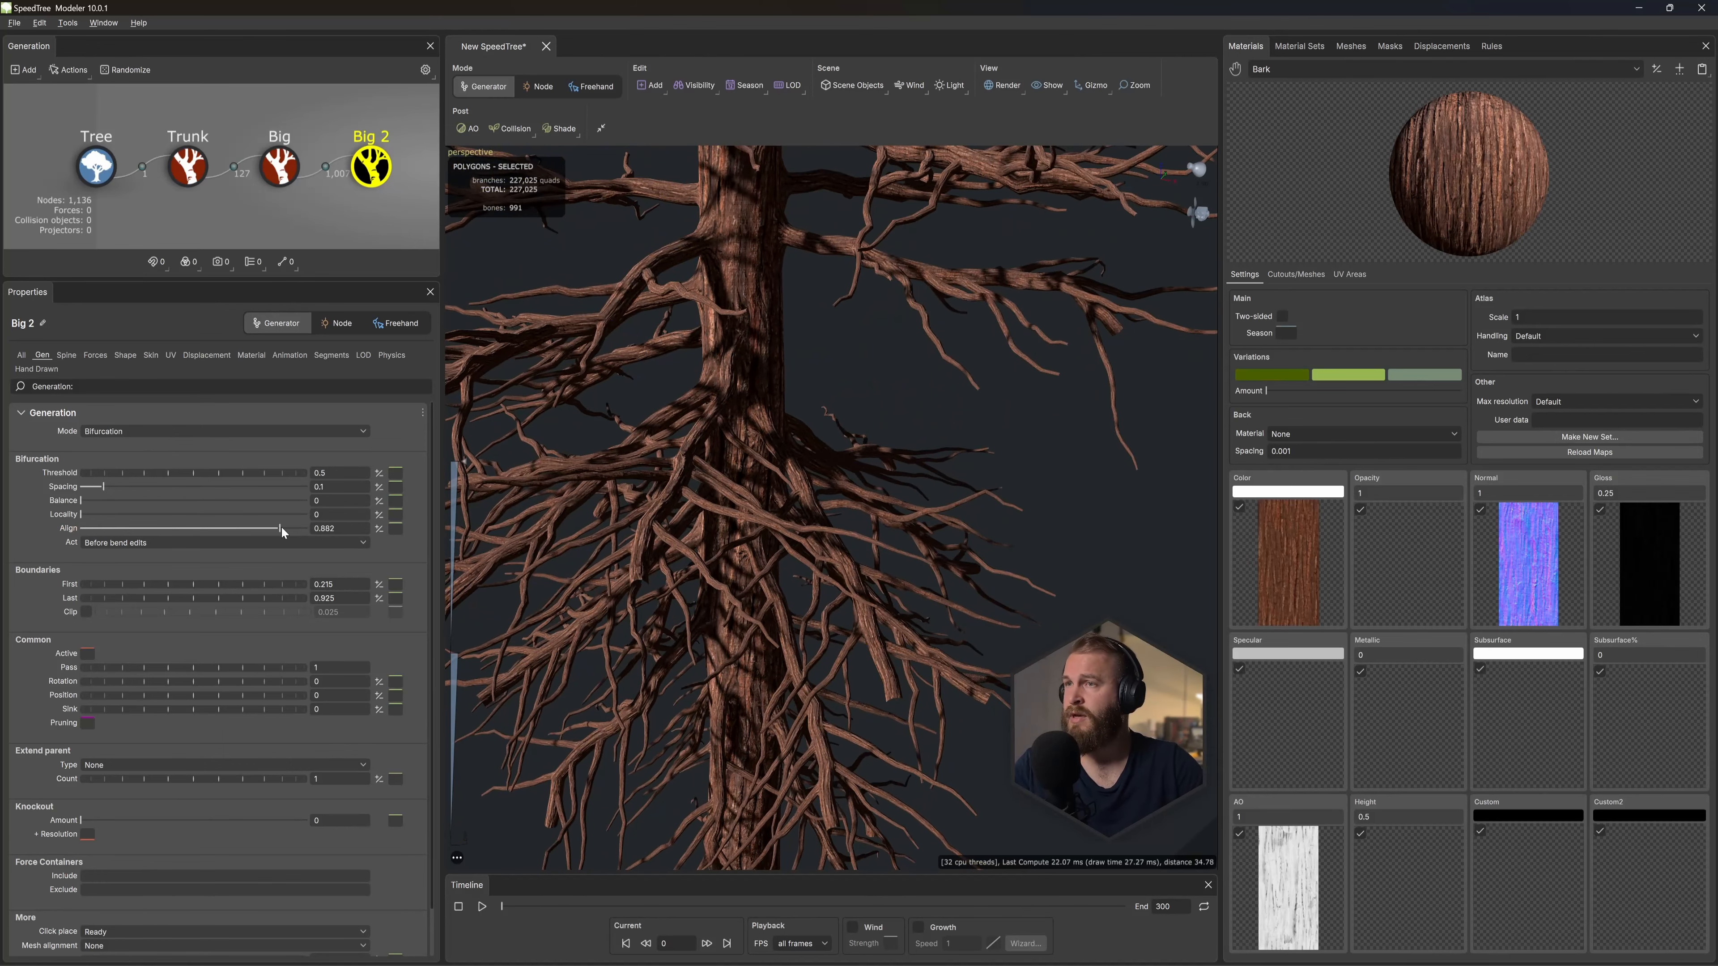
{"action": "scroll", "coordinate": [886, 472], "scroll_direction": "down", "scroll_amount": 4}
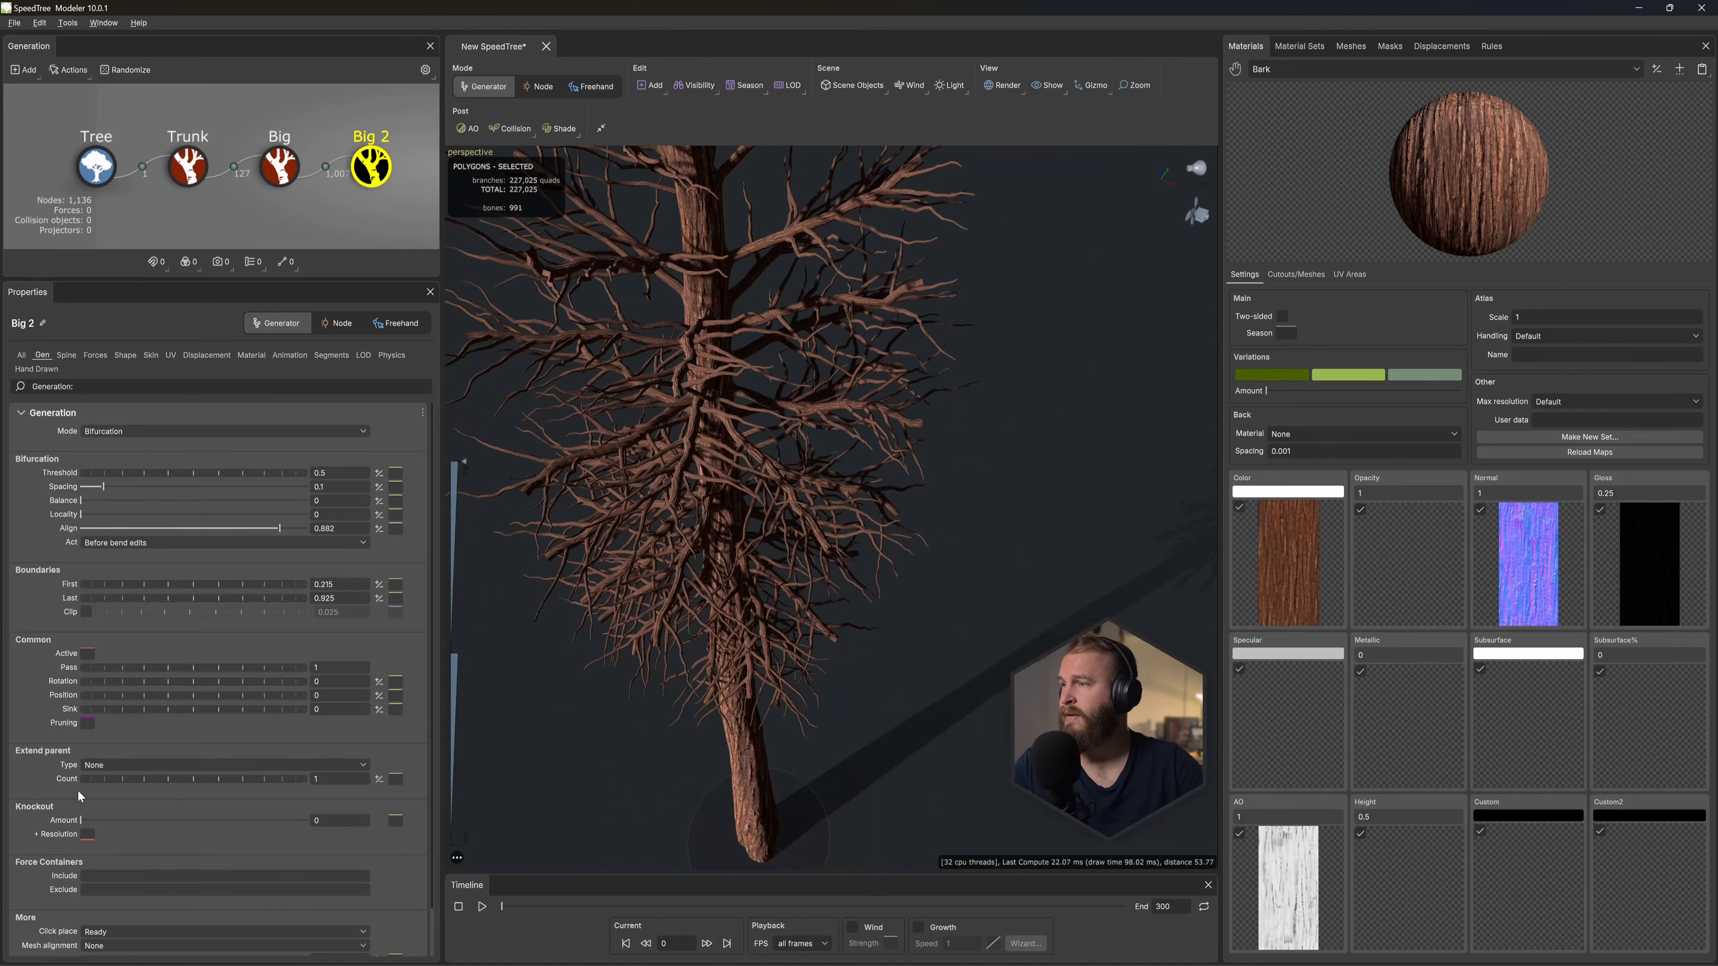
{"action": "left_click", "coordinate": [104, 764]}
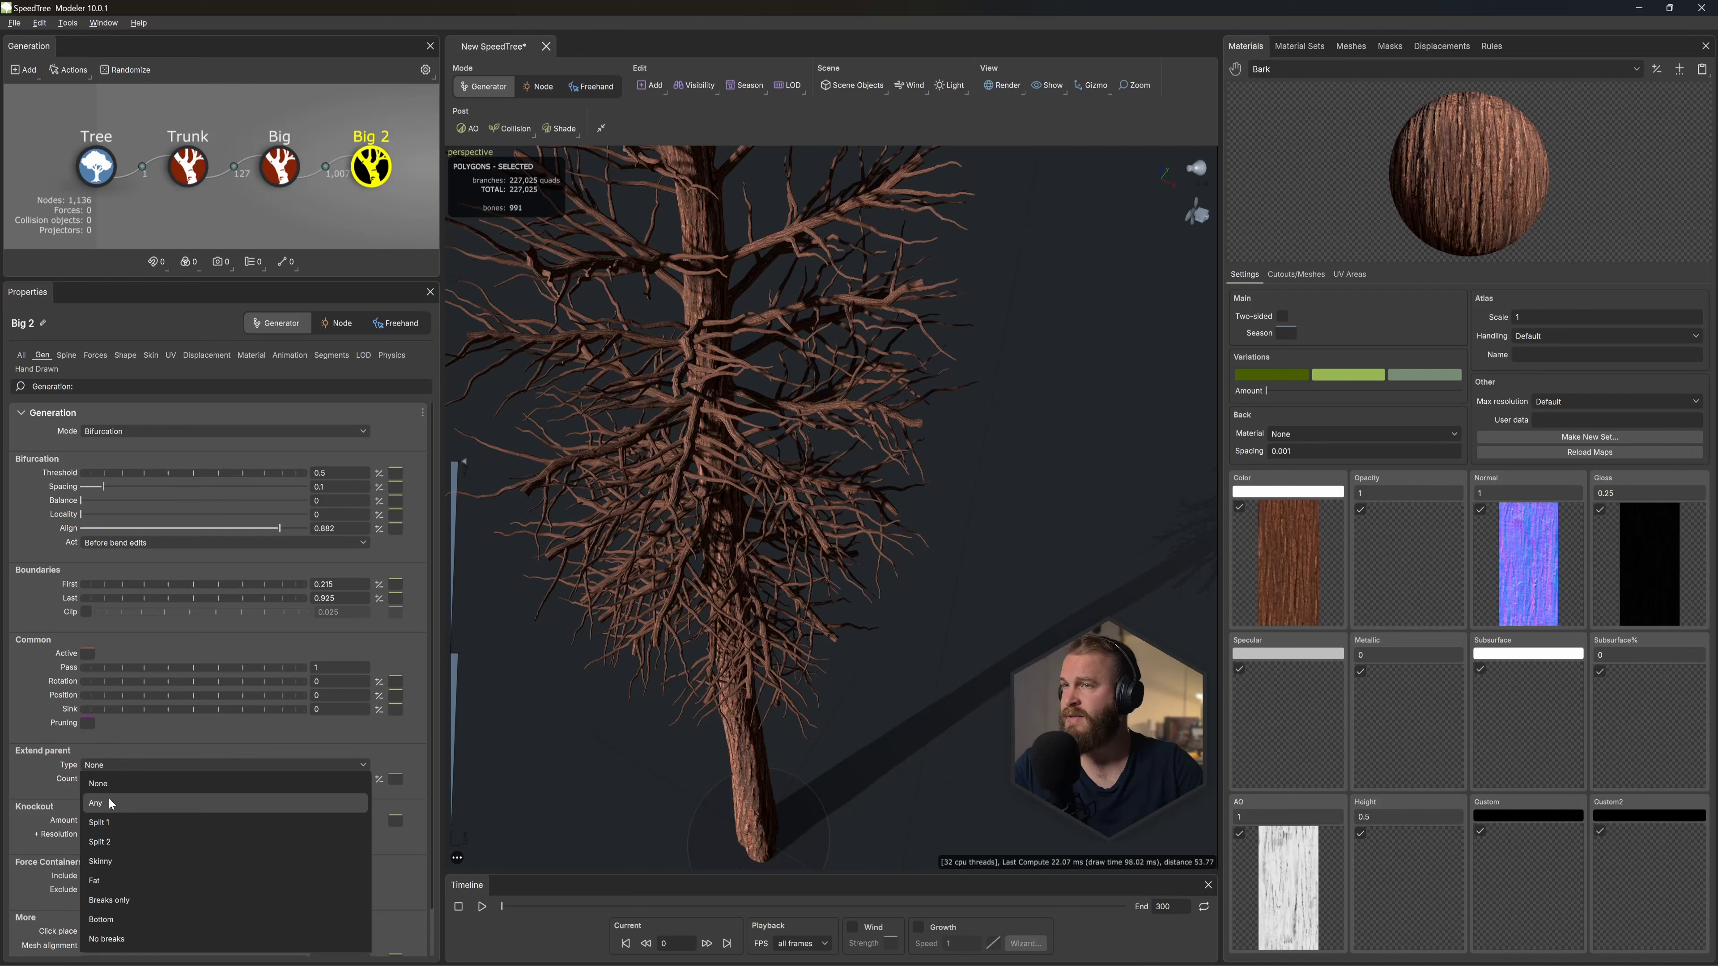
{"action": "left_click", "coordinate": [109, 798]}
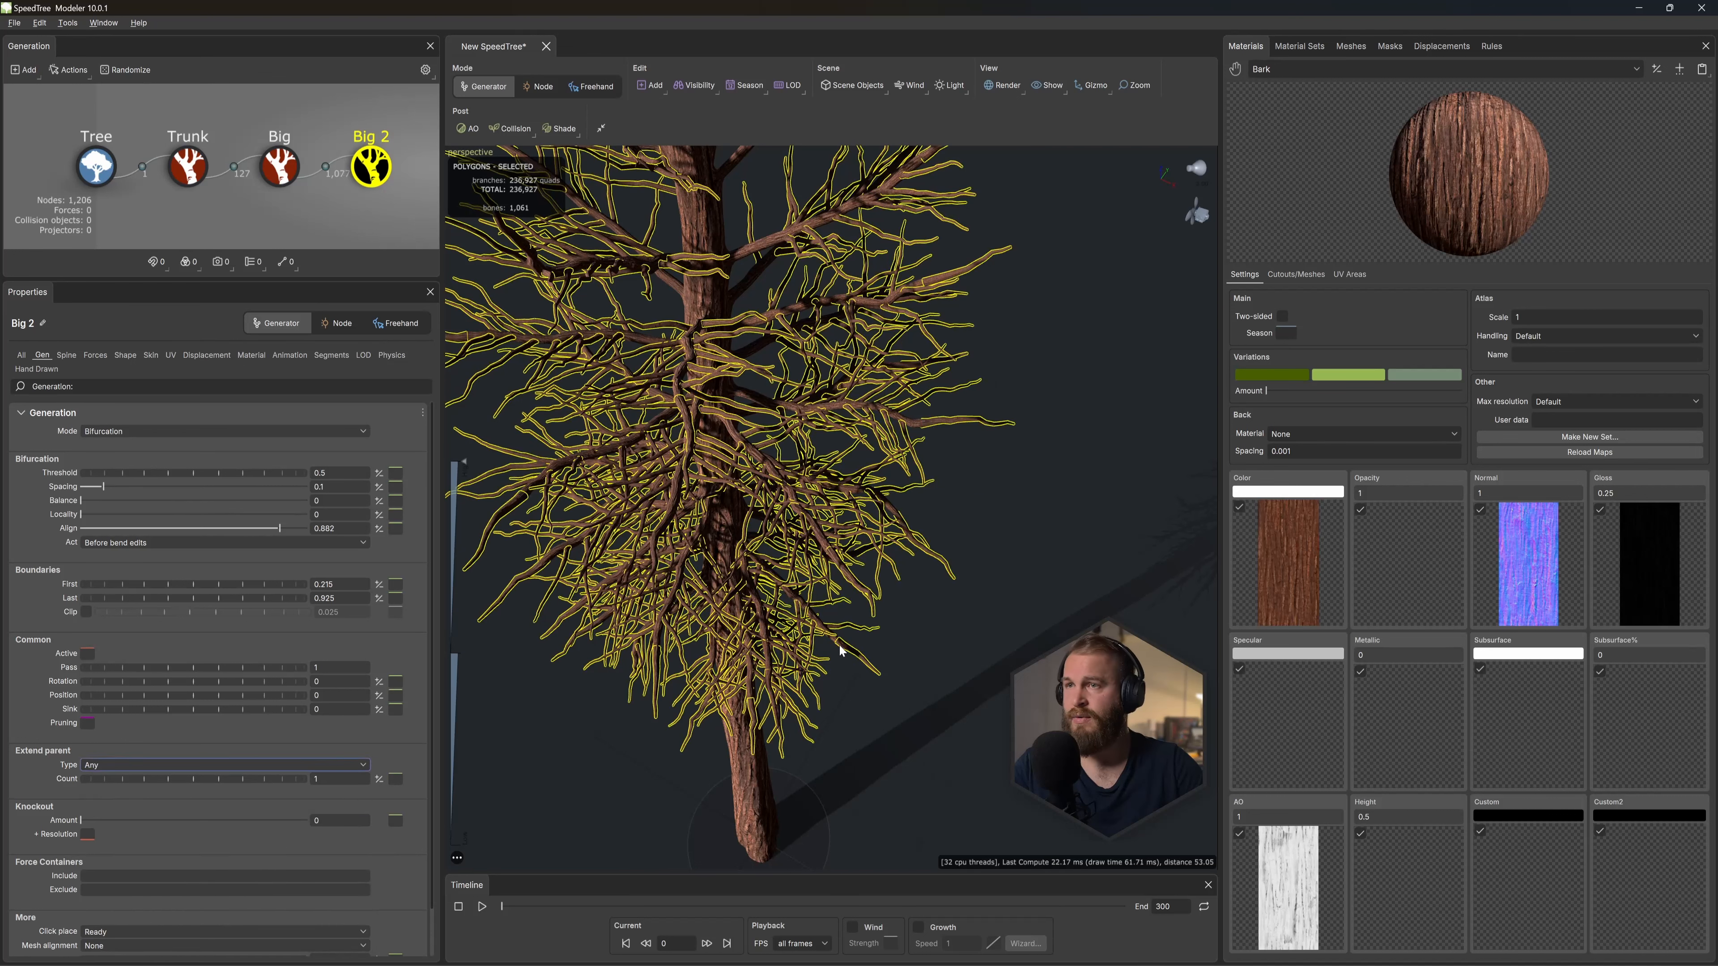
Step: Set the Big 2 branches' spine length to 0.22 % of parent with a variance of 0
{"action": "left_click", "coordinate": [66, 355]}
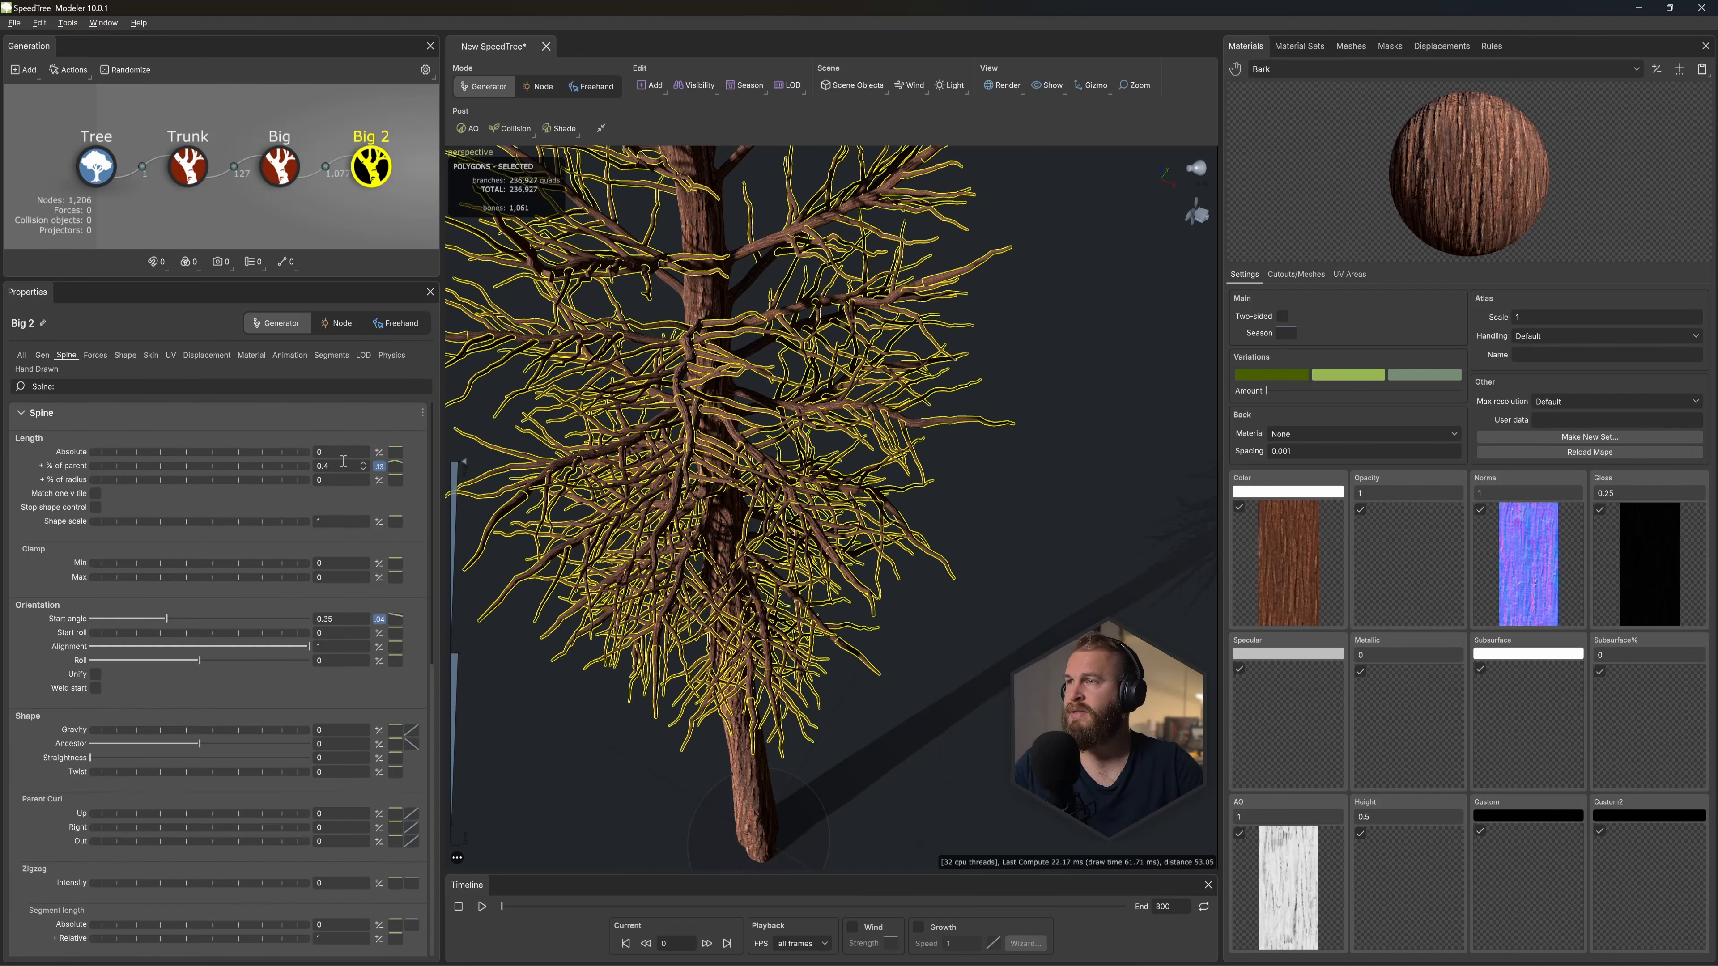
{"action": "left_click", "coordinate": [271, 468]}
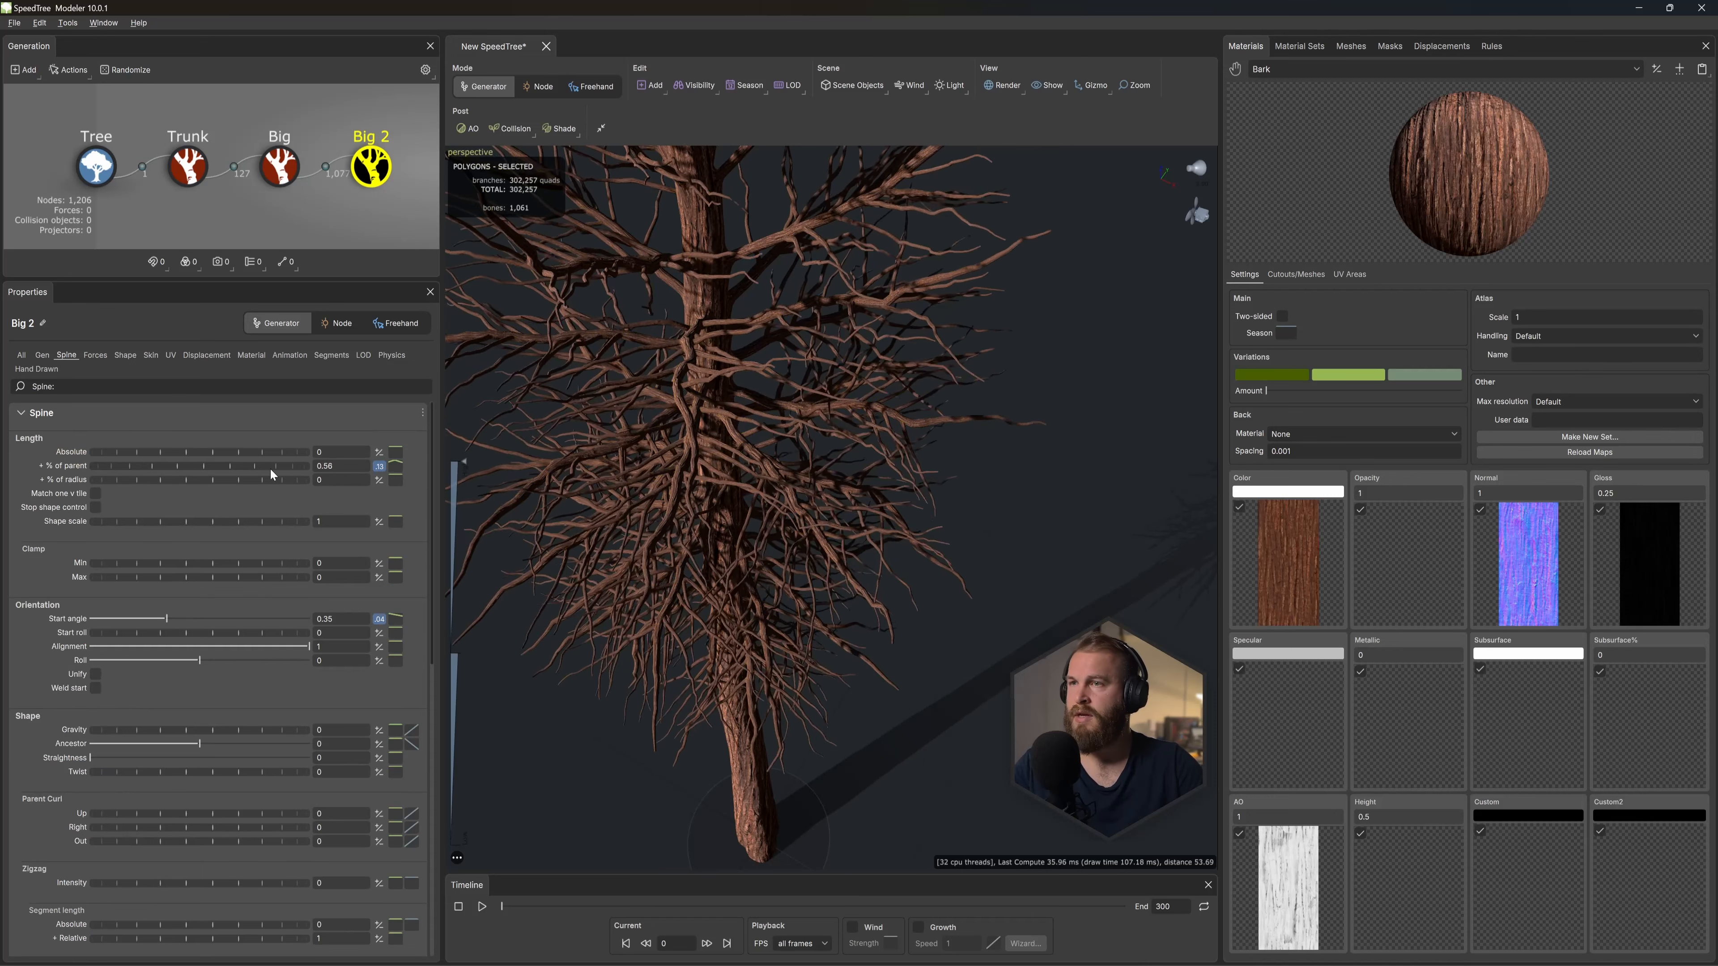
{"action": "left_click_drag", "start_coordinate": [238, 475], "coordinate": [195, 475]}
{"action": "left_click", "coordinate": [379, 467]}
{"action": "type", "text": "0"}
{"action": "key", "text": "Return"}
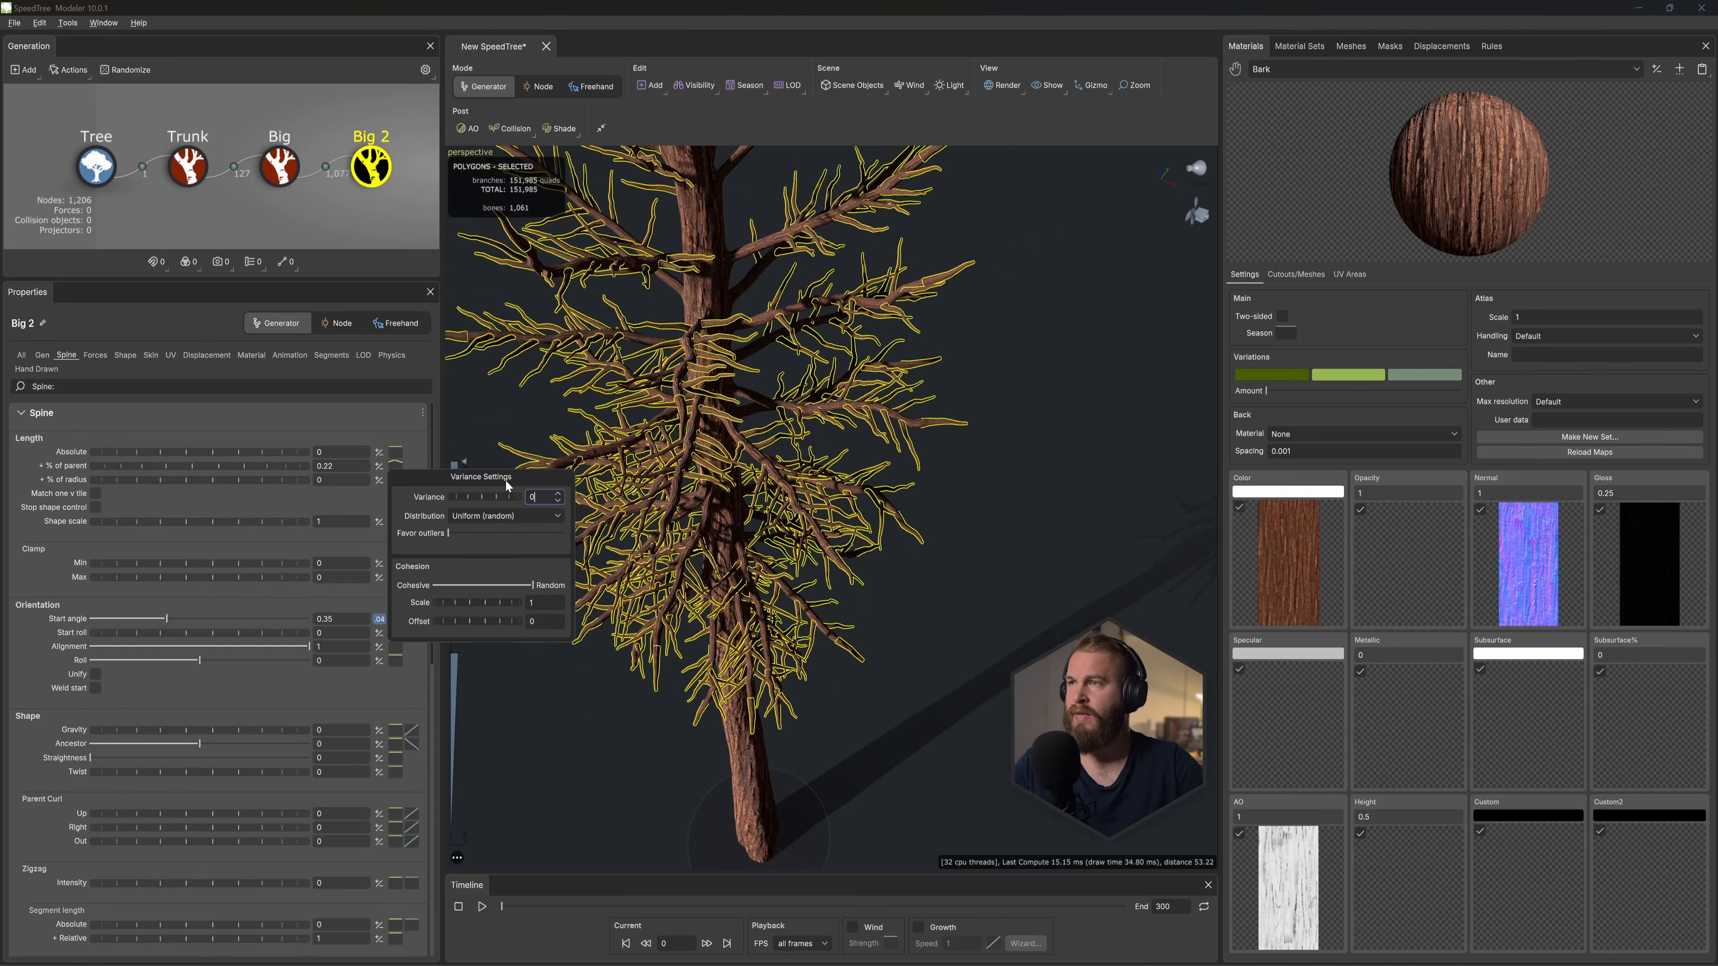
Step: Replace the Big 2 length % of parent curve along the Big branches with a curve preset
{"action": "left_click", "coordinate": [402, 467]}
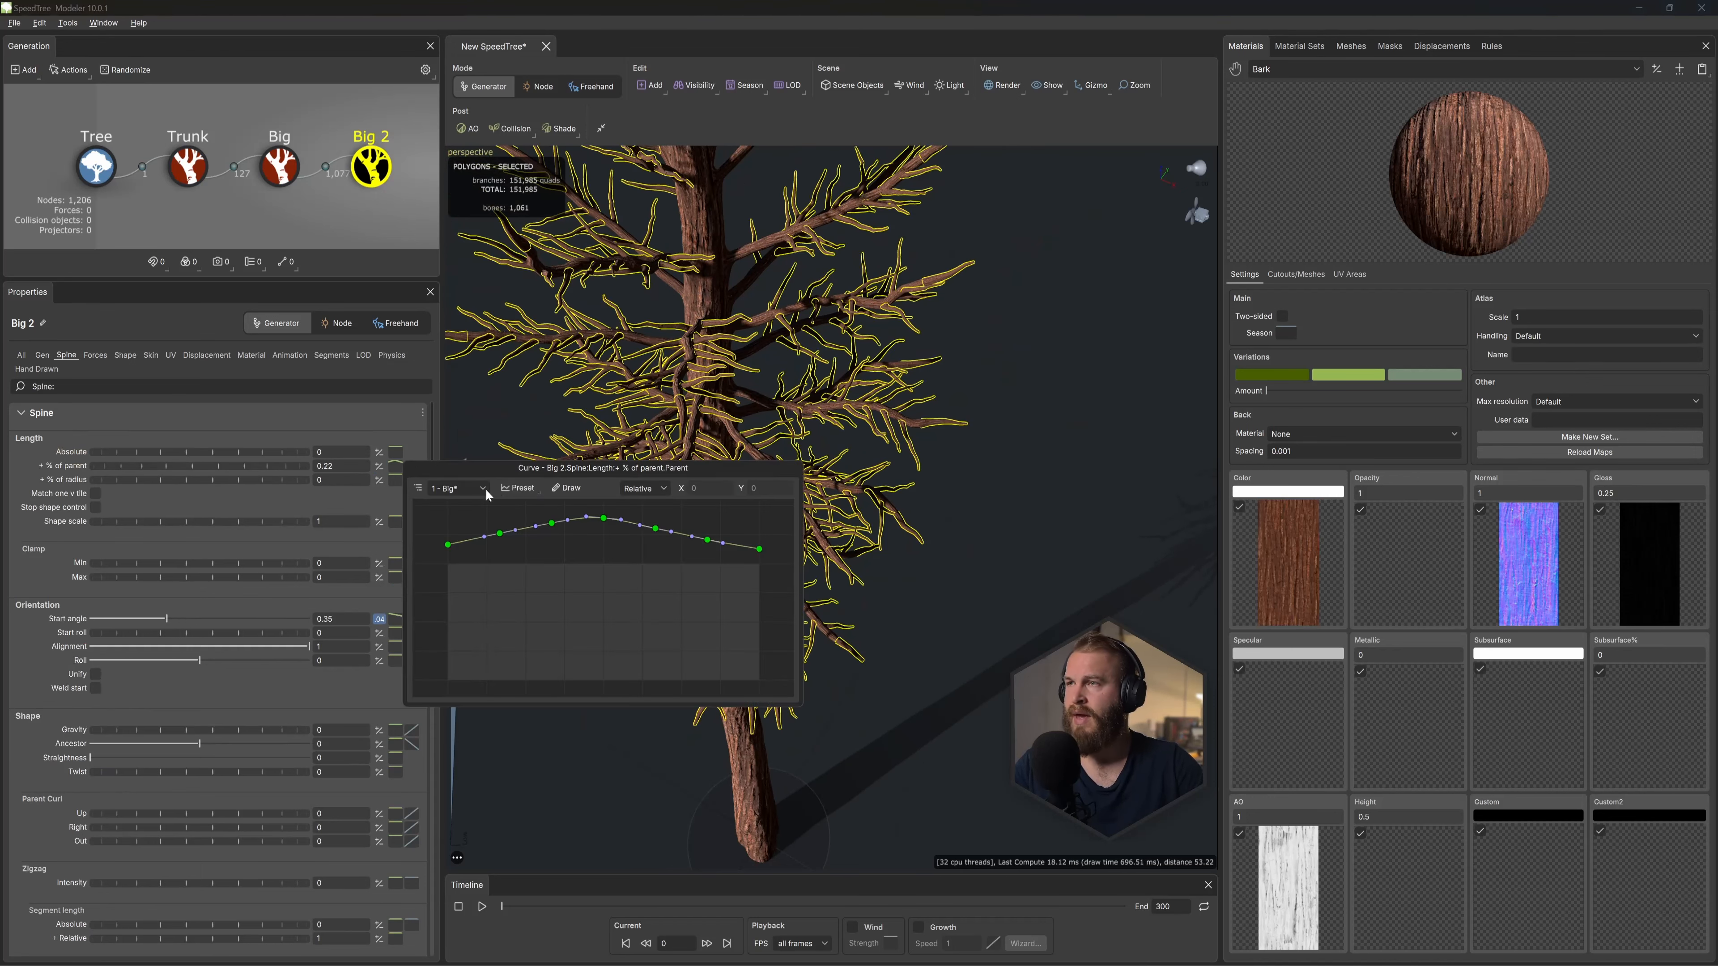
{"action": "left_click", "coordinate": [513, 489]}
{"action": "left_click", "coordinate": [528, 512]}
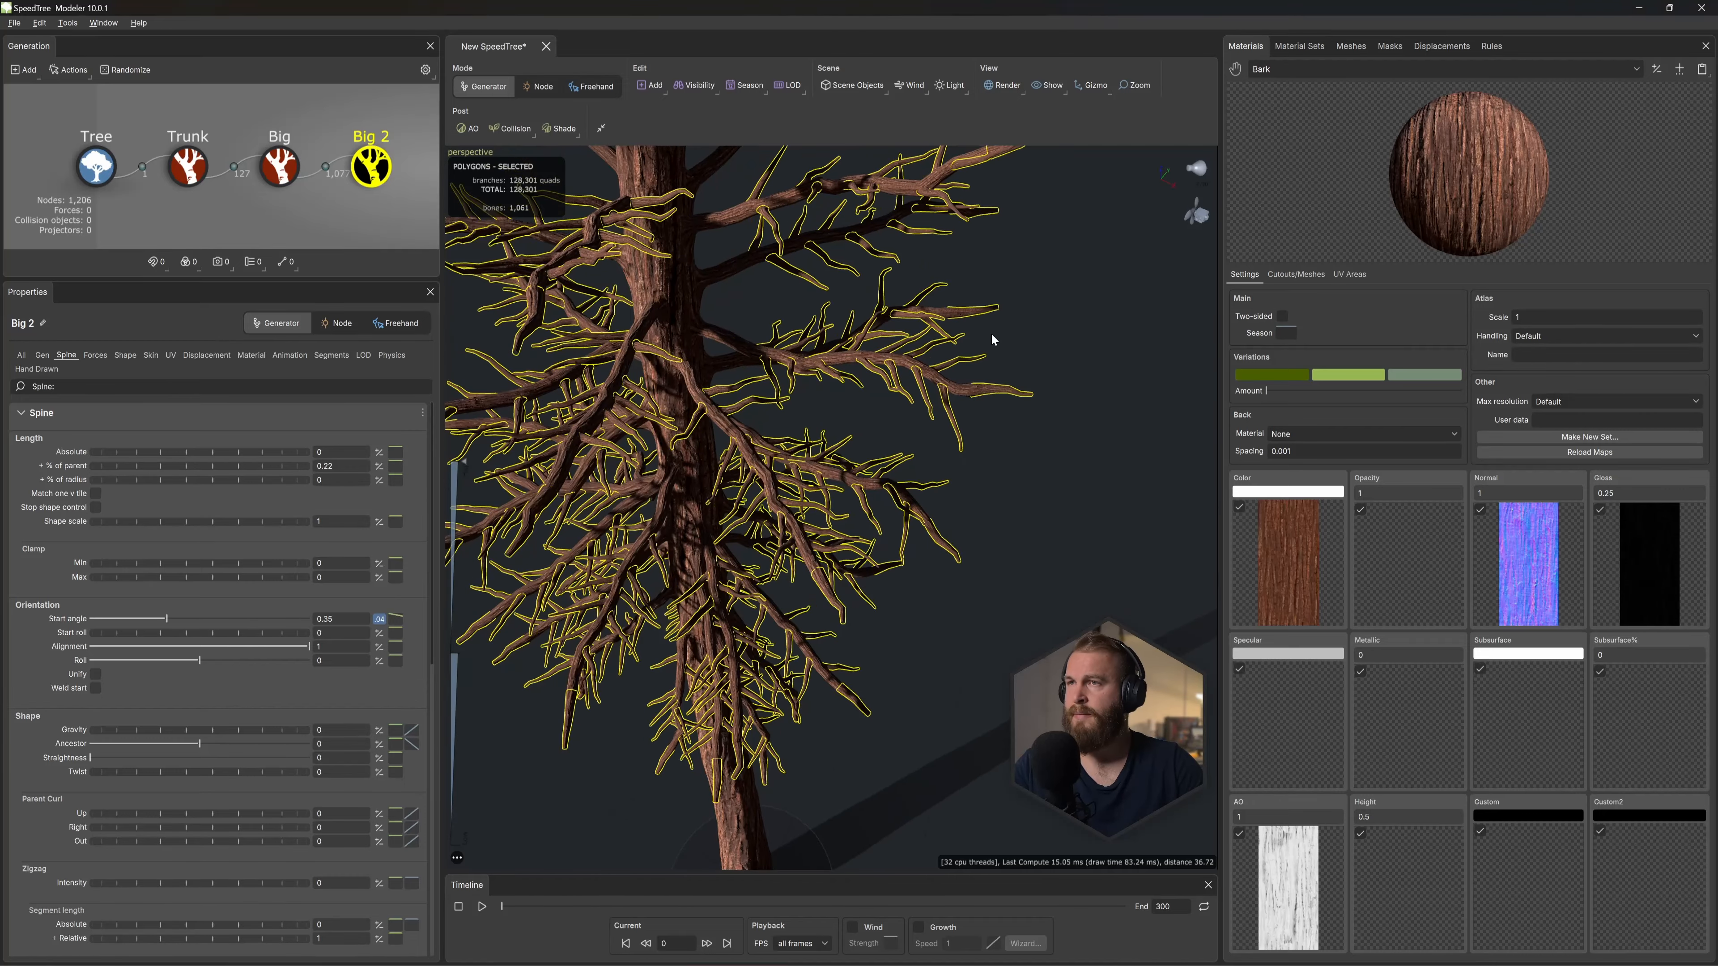
Step: Isolate a single Big branch with its side branches on the trunk and zoom in on it
{"action": "left_click_drag", "start_coordinate": [990, 332], "coordinate": [862, 393]}
{"action": "middle_click_drag", "start_coordinate": [862, 394], "coordinate": [943, 439]}
{"action": "left_click", "coordinate": [943, 446]}
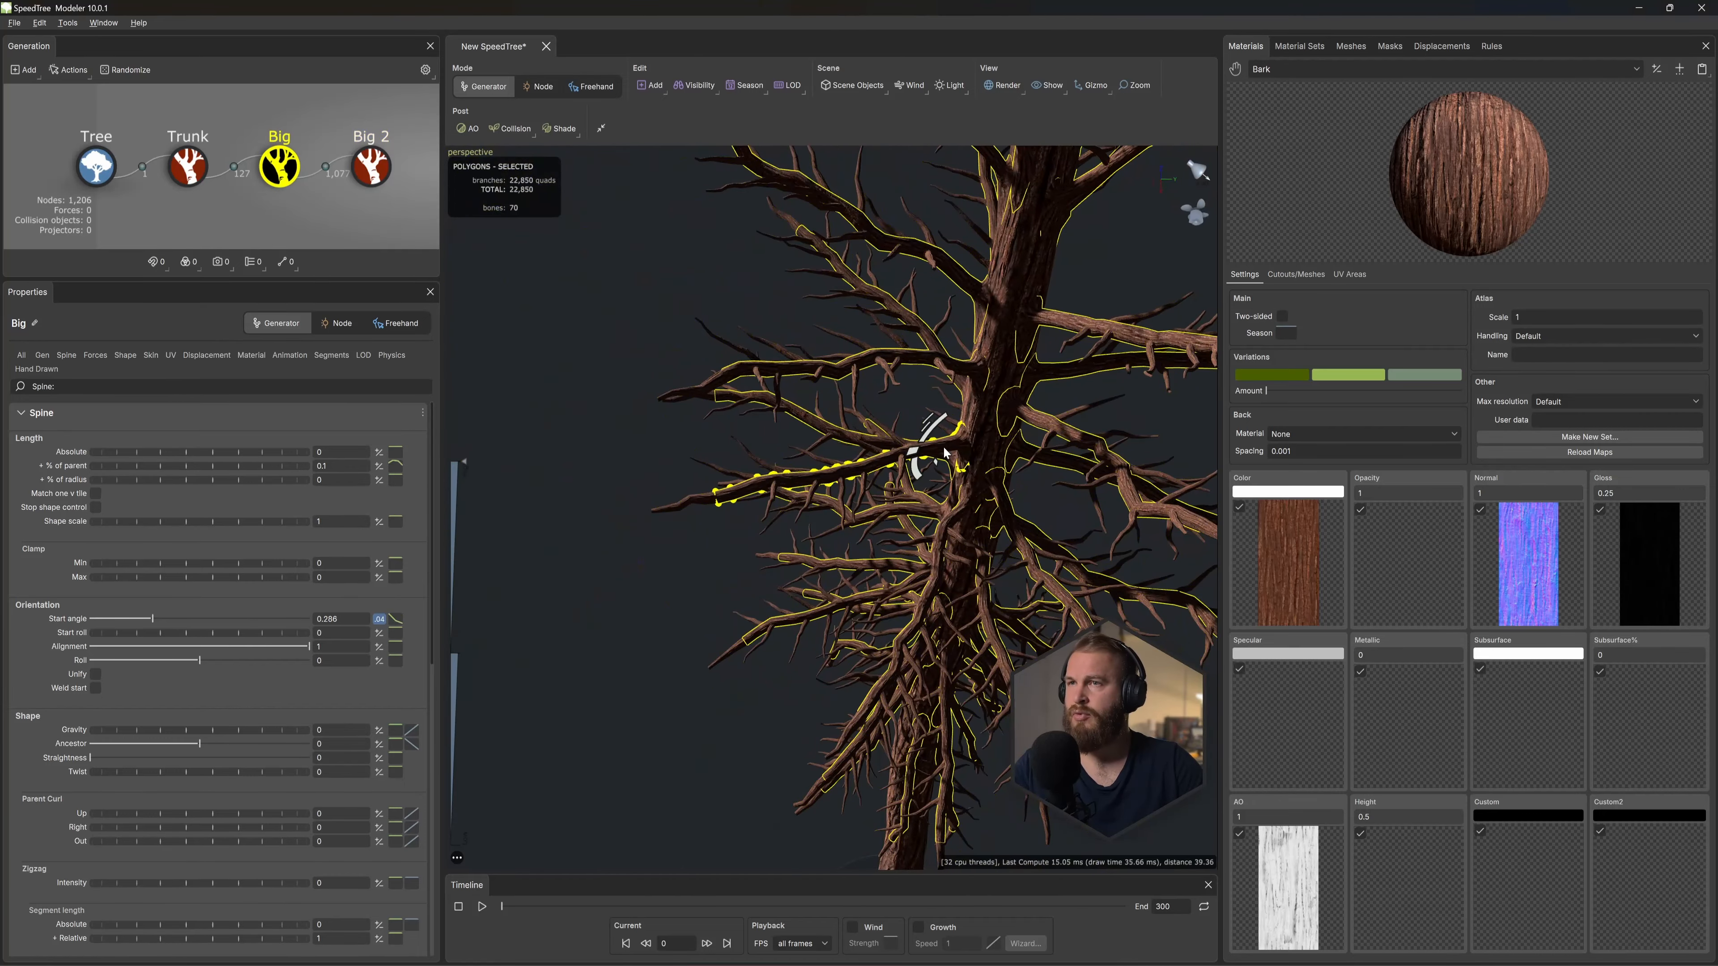
{"action": "key", "text": "f"}
{"action": "left_click_drag", "start_coordinate": [939, 445], "coordinate": [892, 448]}
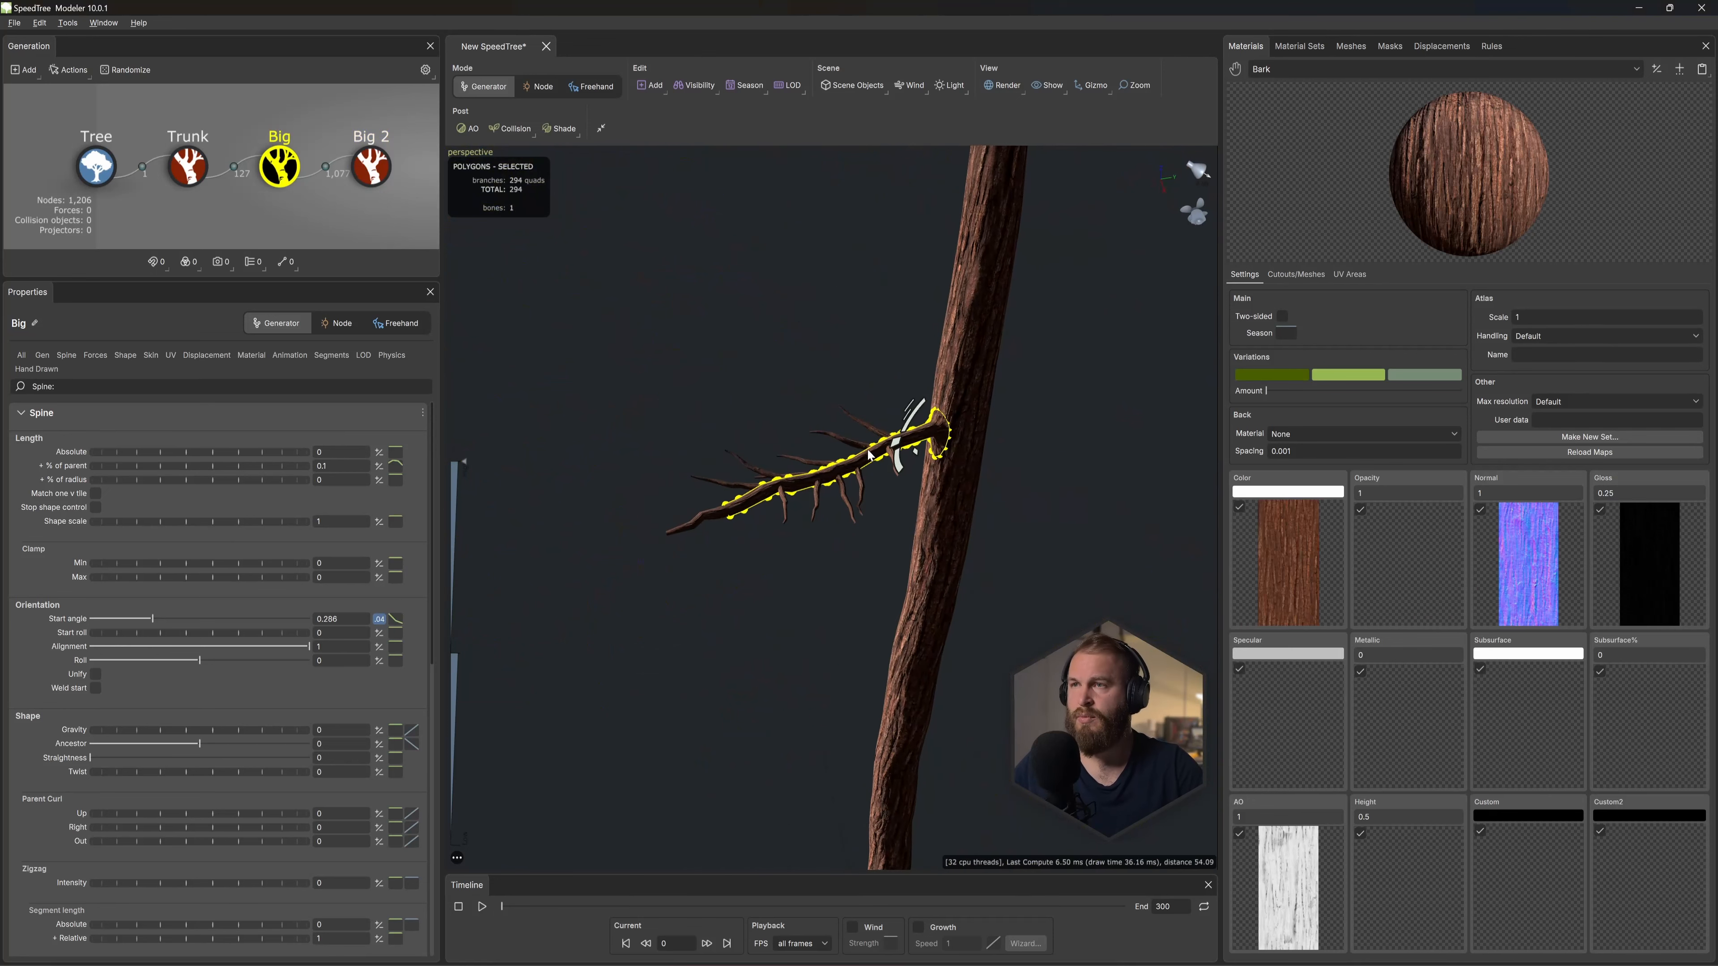
{"action": "scroll", "coordinate": [829, 454], "scroll_direction": "up", "scroll_amount": 4}
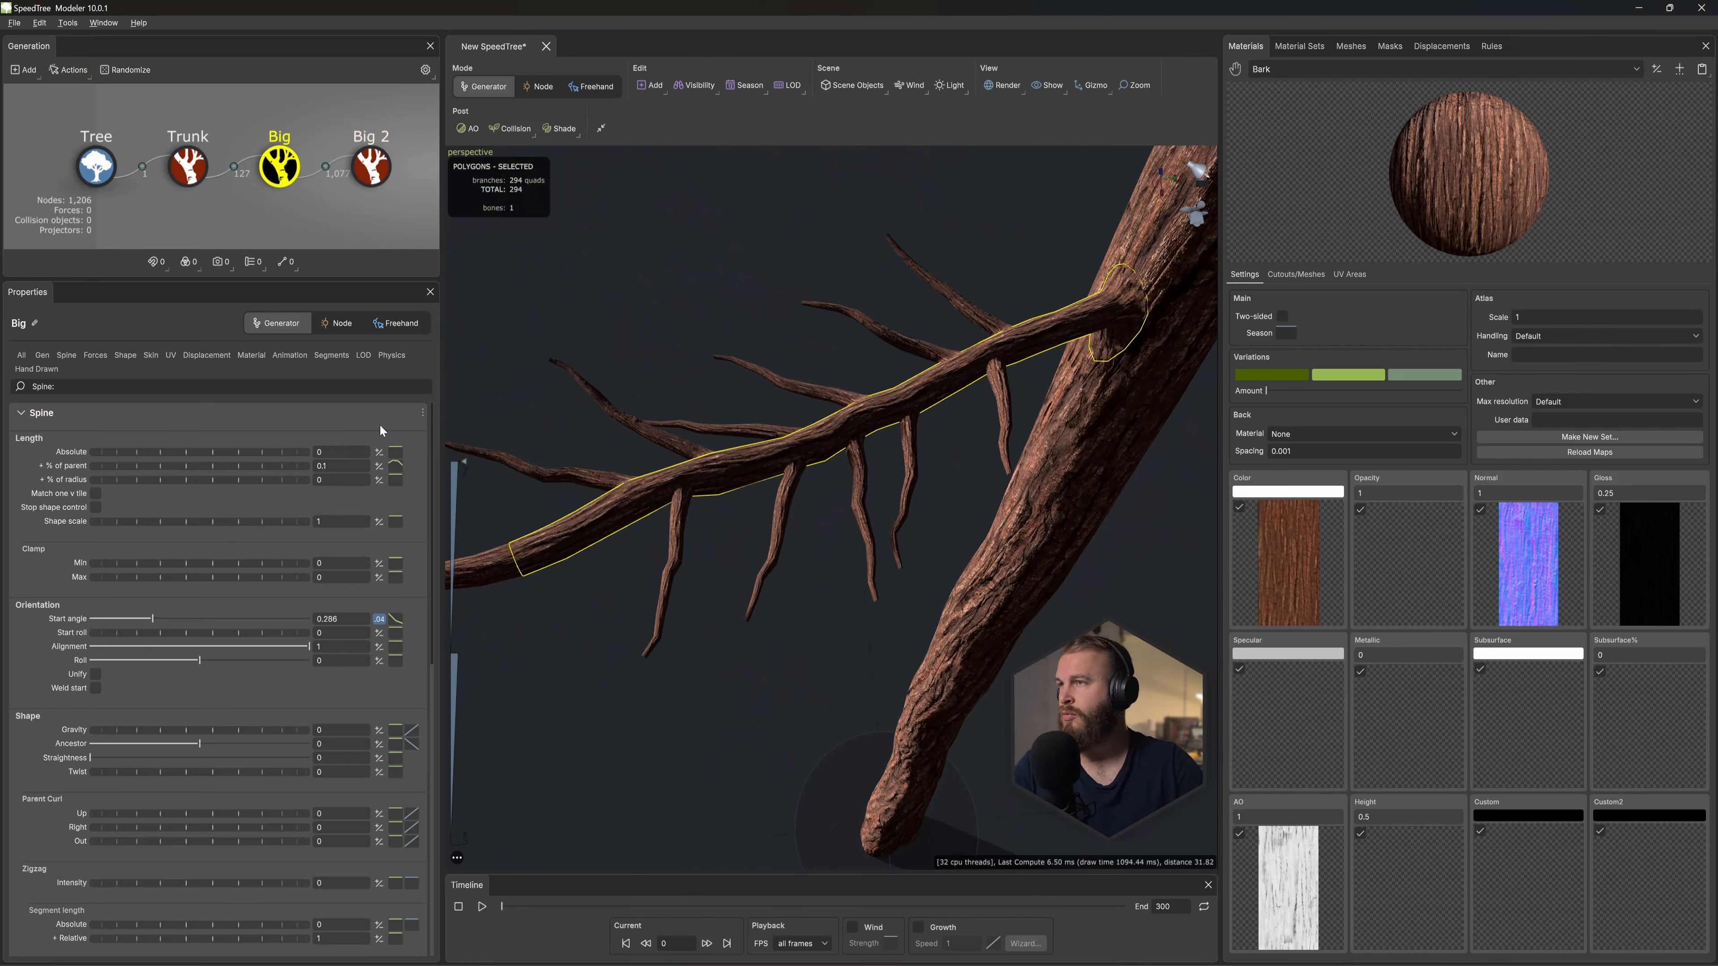
Step: Lower the end point of the Big branches' absolute skin radius profile curve to thin the branches toward their tips
{"action": "left_click", "coordinate": [151, 355]}
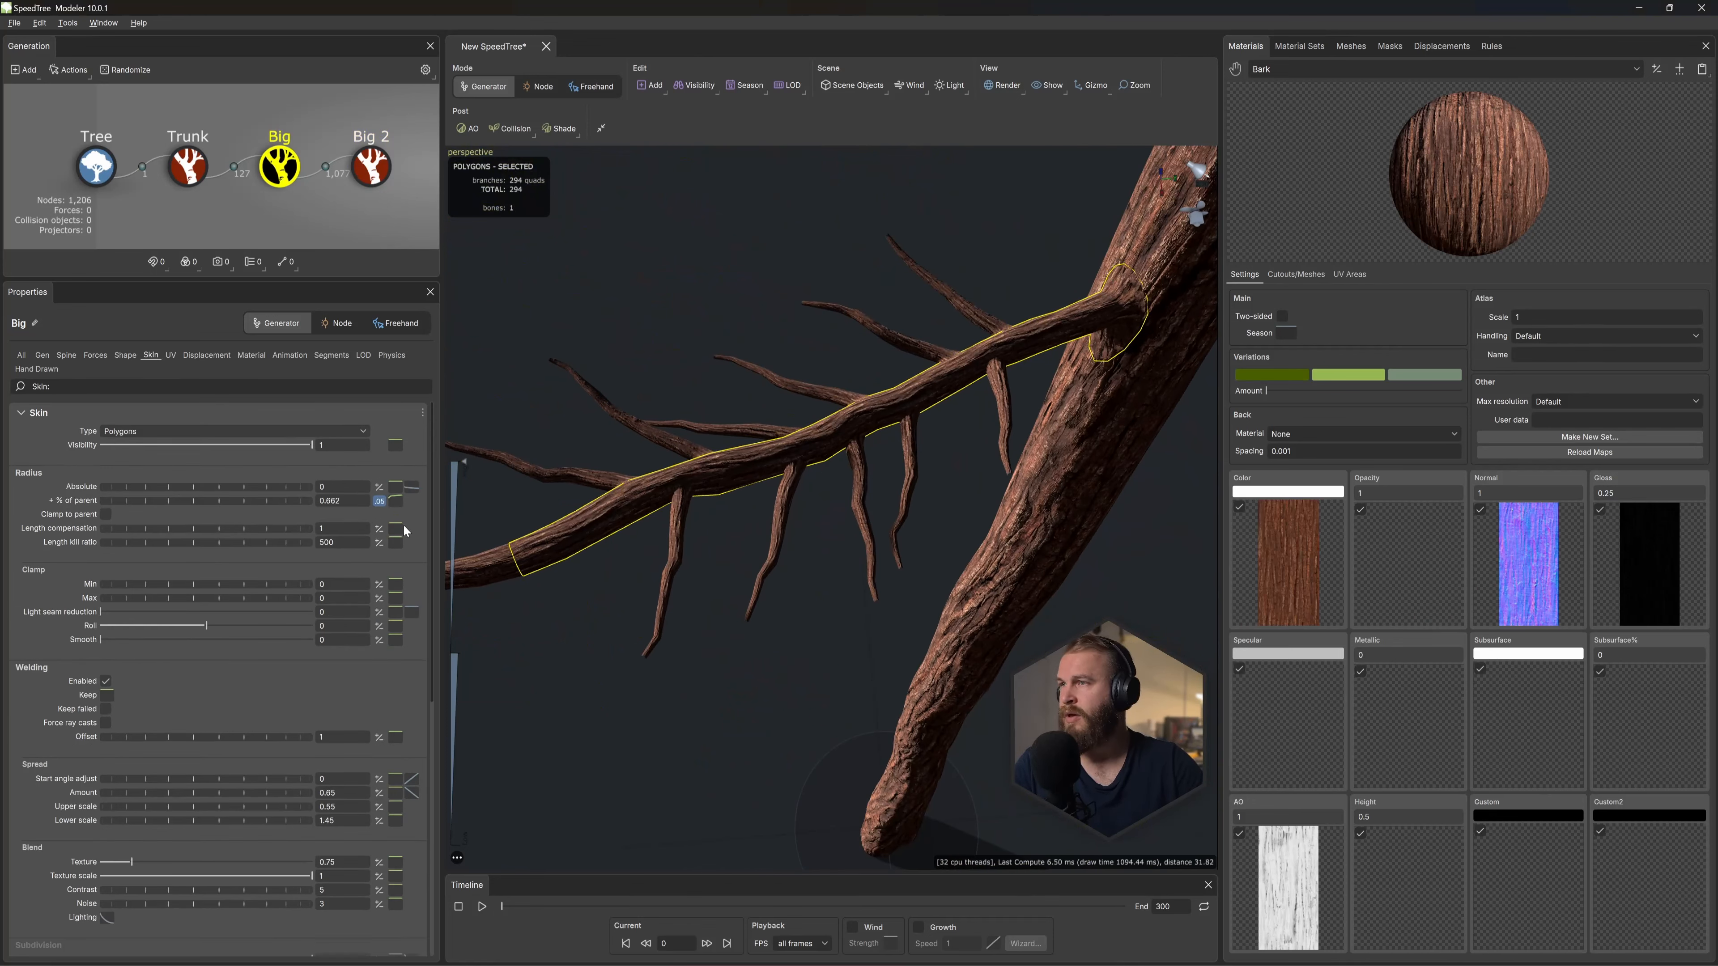
{"action": "left_click", "coordinate": [411, 487]}
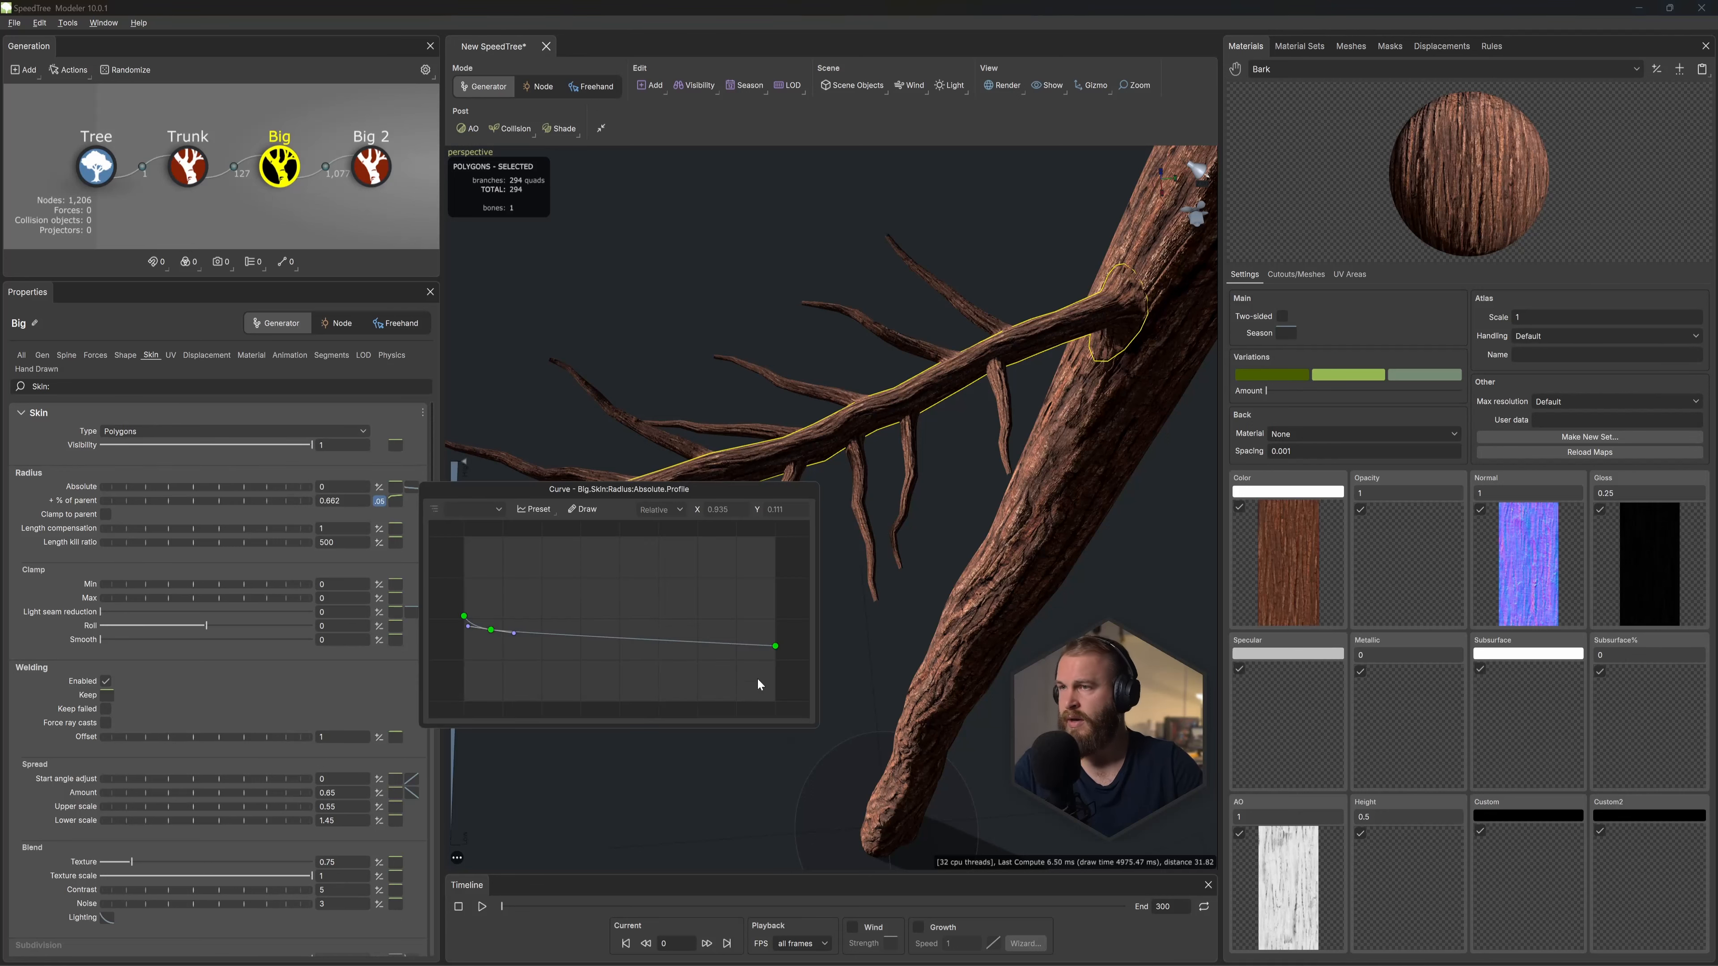
{"action": "left_click_drag", "start_coordinate": [739, 487], "coordinate": [461, 456]}
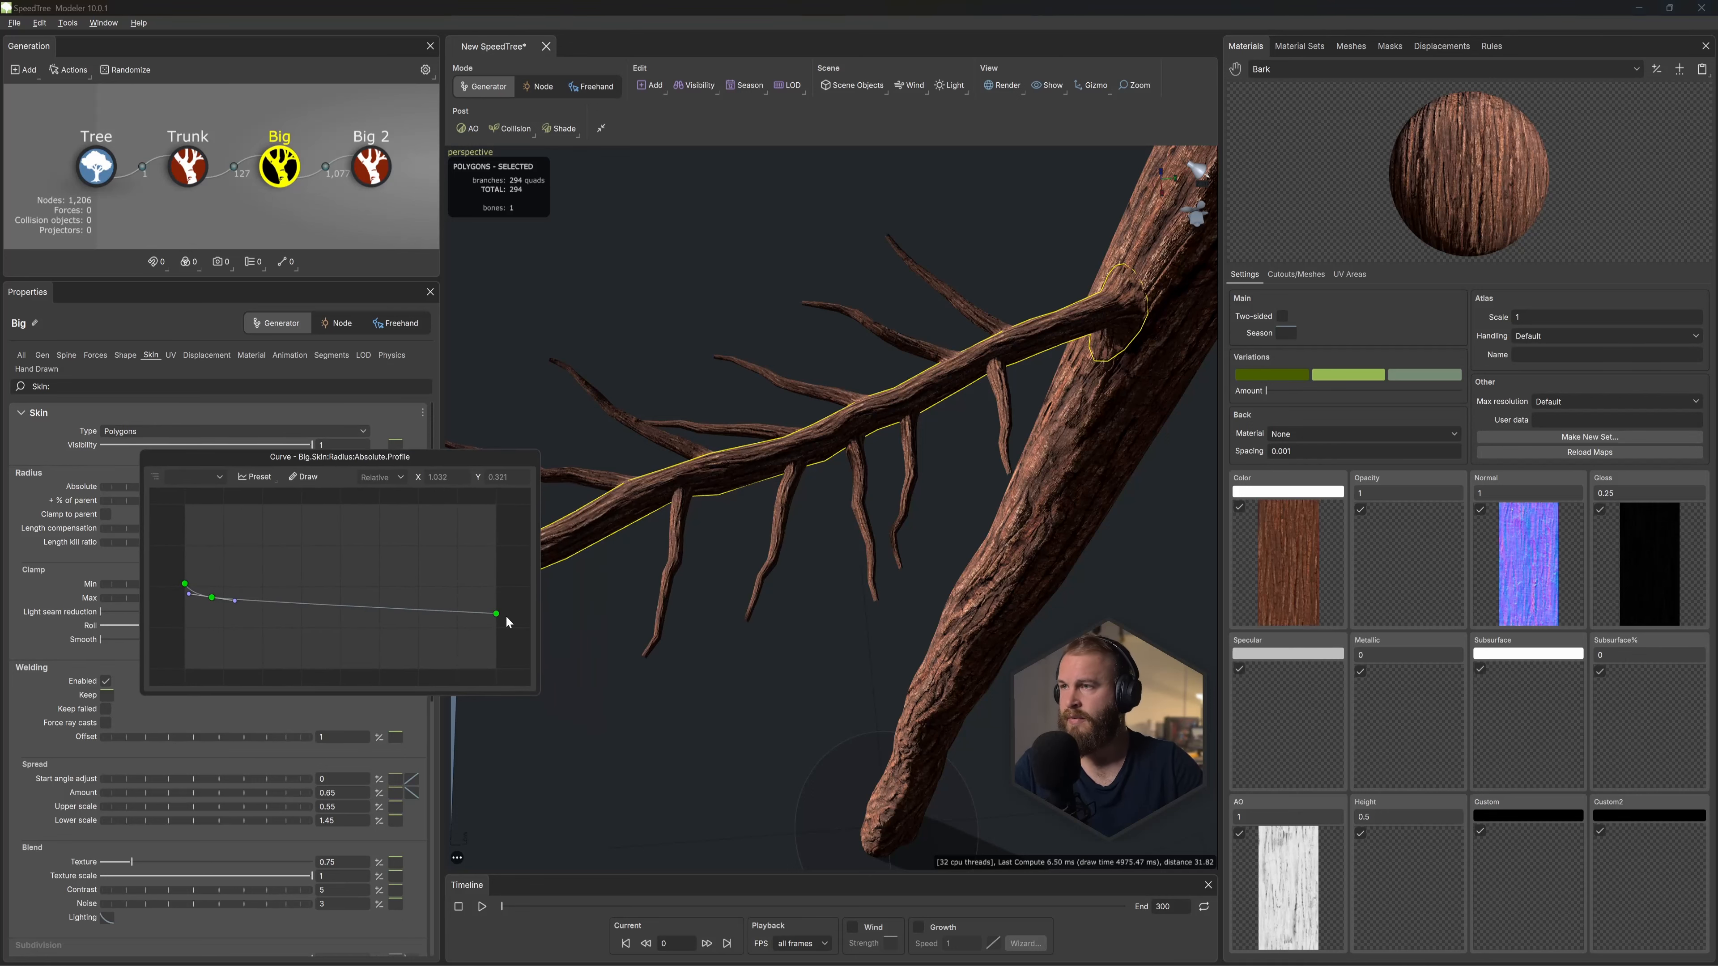
{"action": "left_click_drag", "start_coordinate": [497, 614], "coordinate": [497, 638]}
{"action": "left_click_drag", "start_coordinate": [671, 394], "coordinate": [556, 307]}
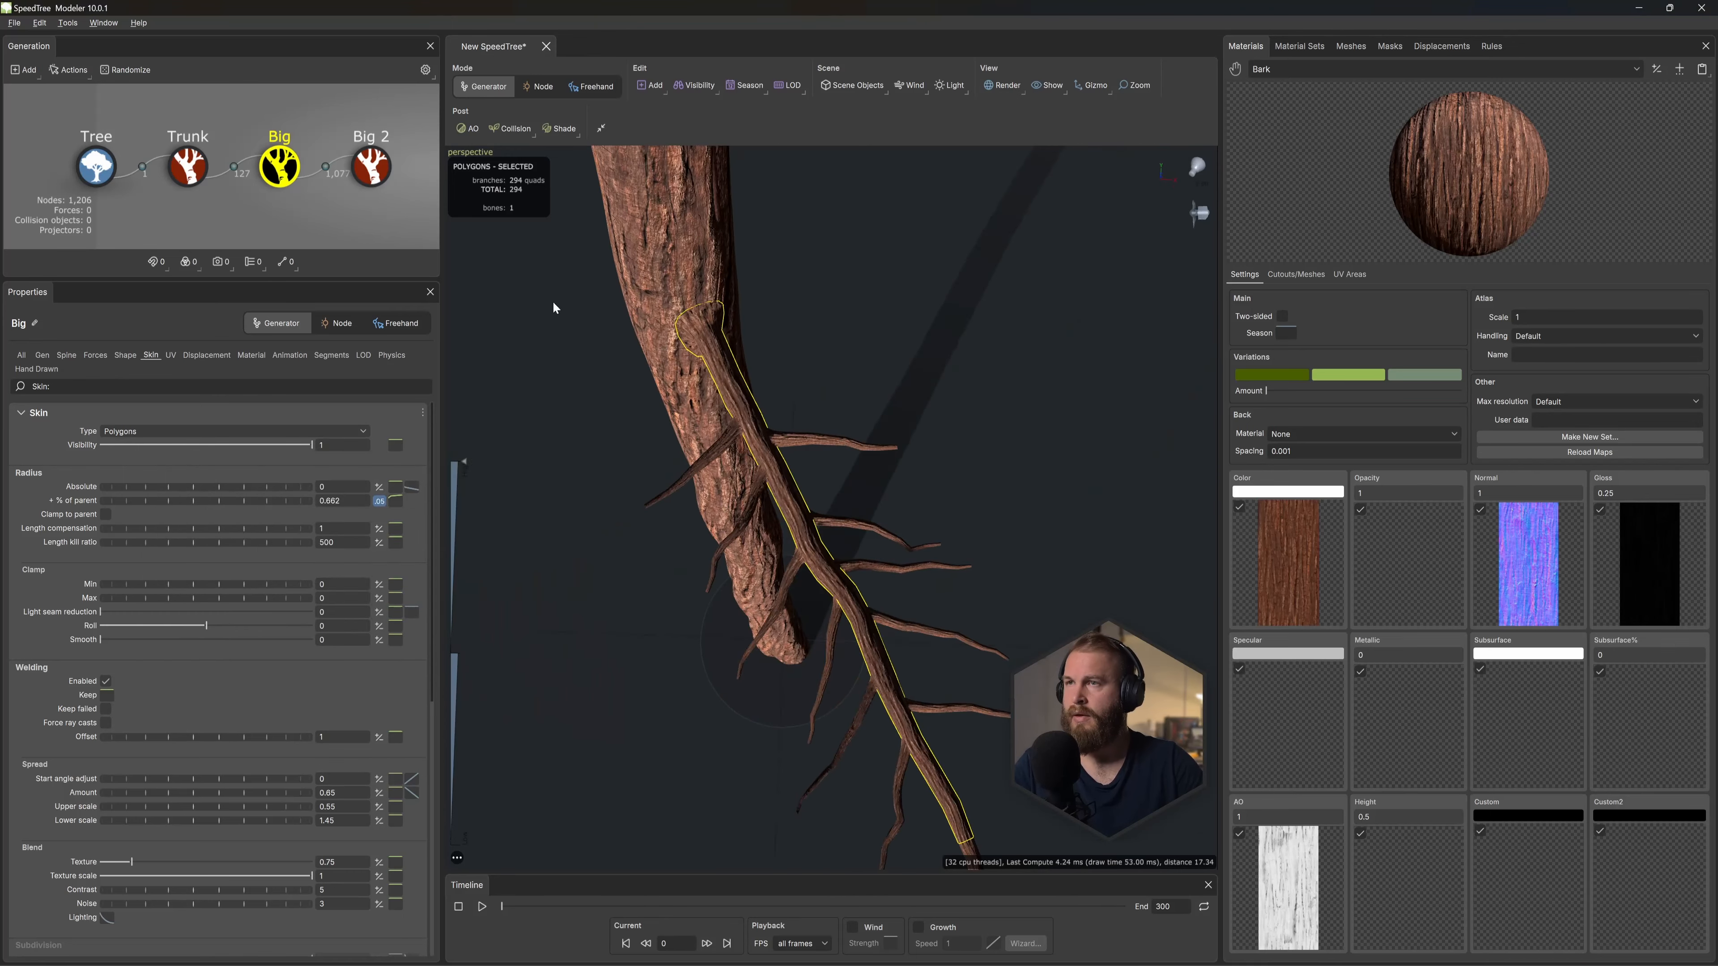
Step: Set the Big 2 branches' first boundary to 0.1 and their knockout amount to about 0.218
{"action": "left_click", "coordinate": [359, 168]}
{"action": "left_click_drag", "start_coordinate": [750, 342], "coordinate": [58, 394]}
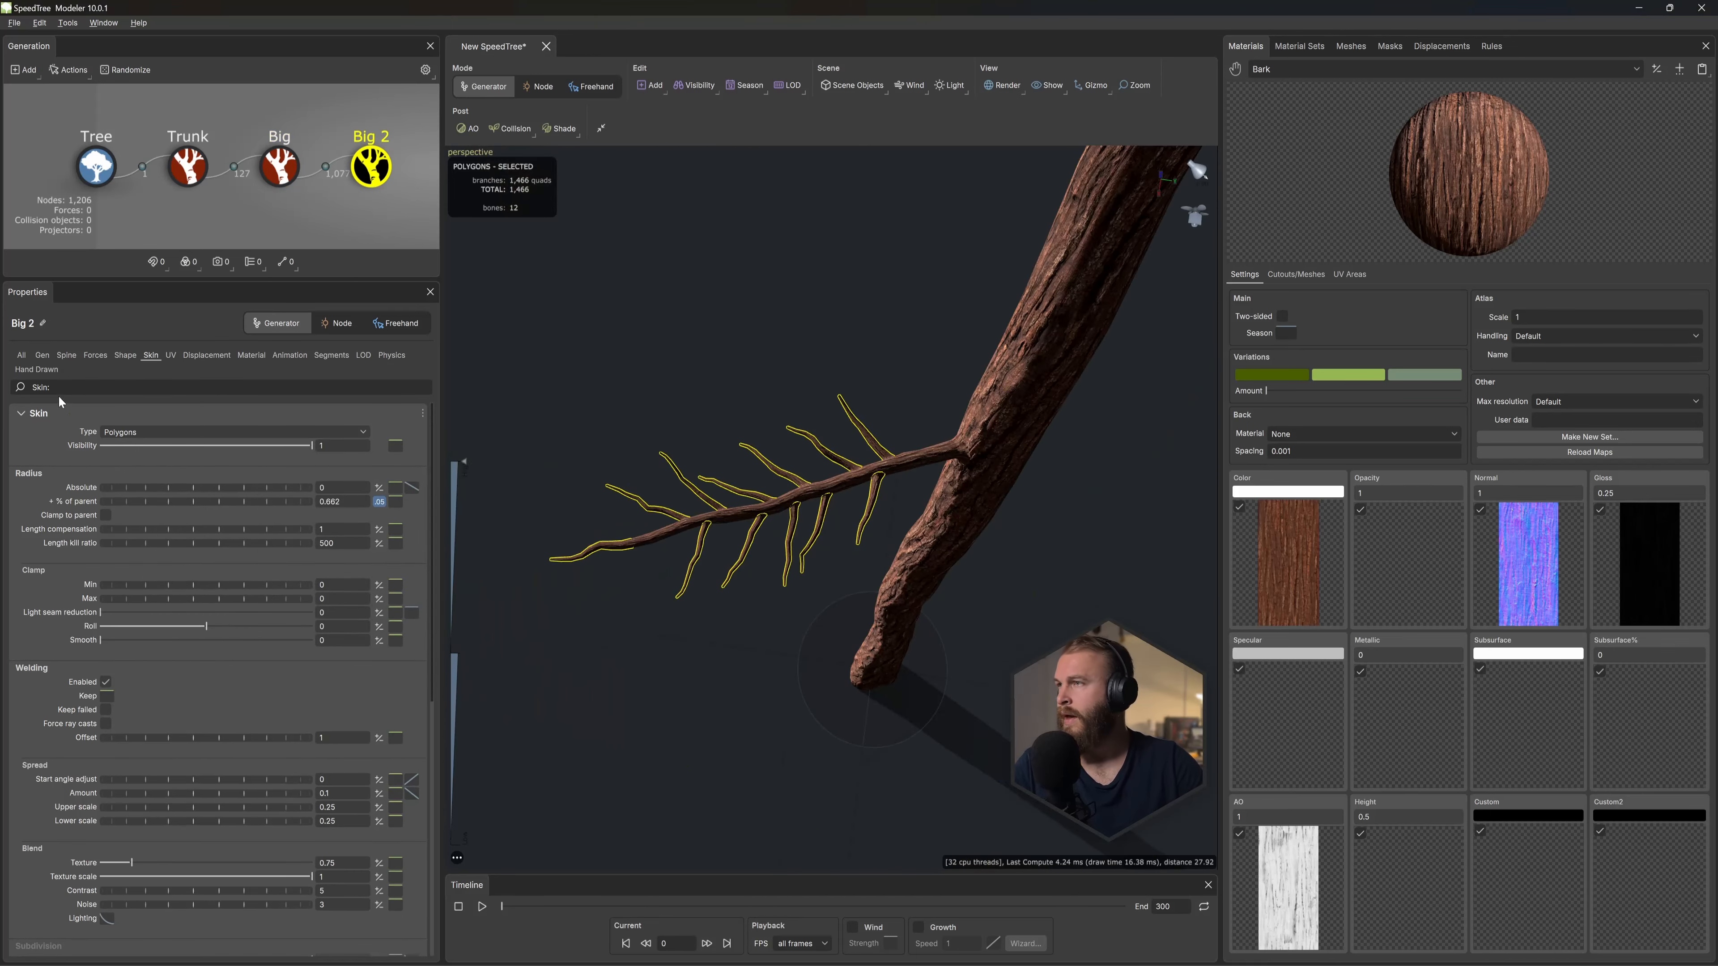
{"action": "left_click", "coordinate": [42, 354]}
{"action": "double_click", "coordinate": [321, 585]}
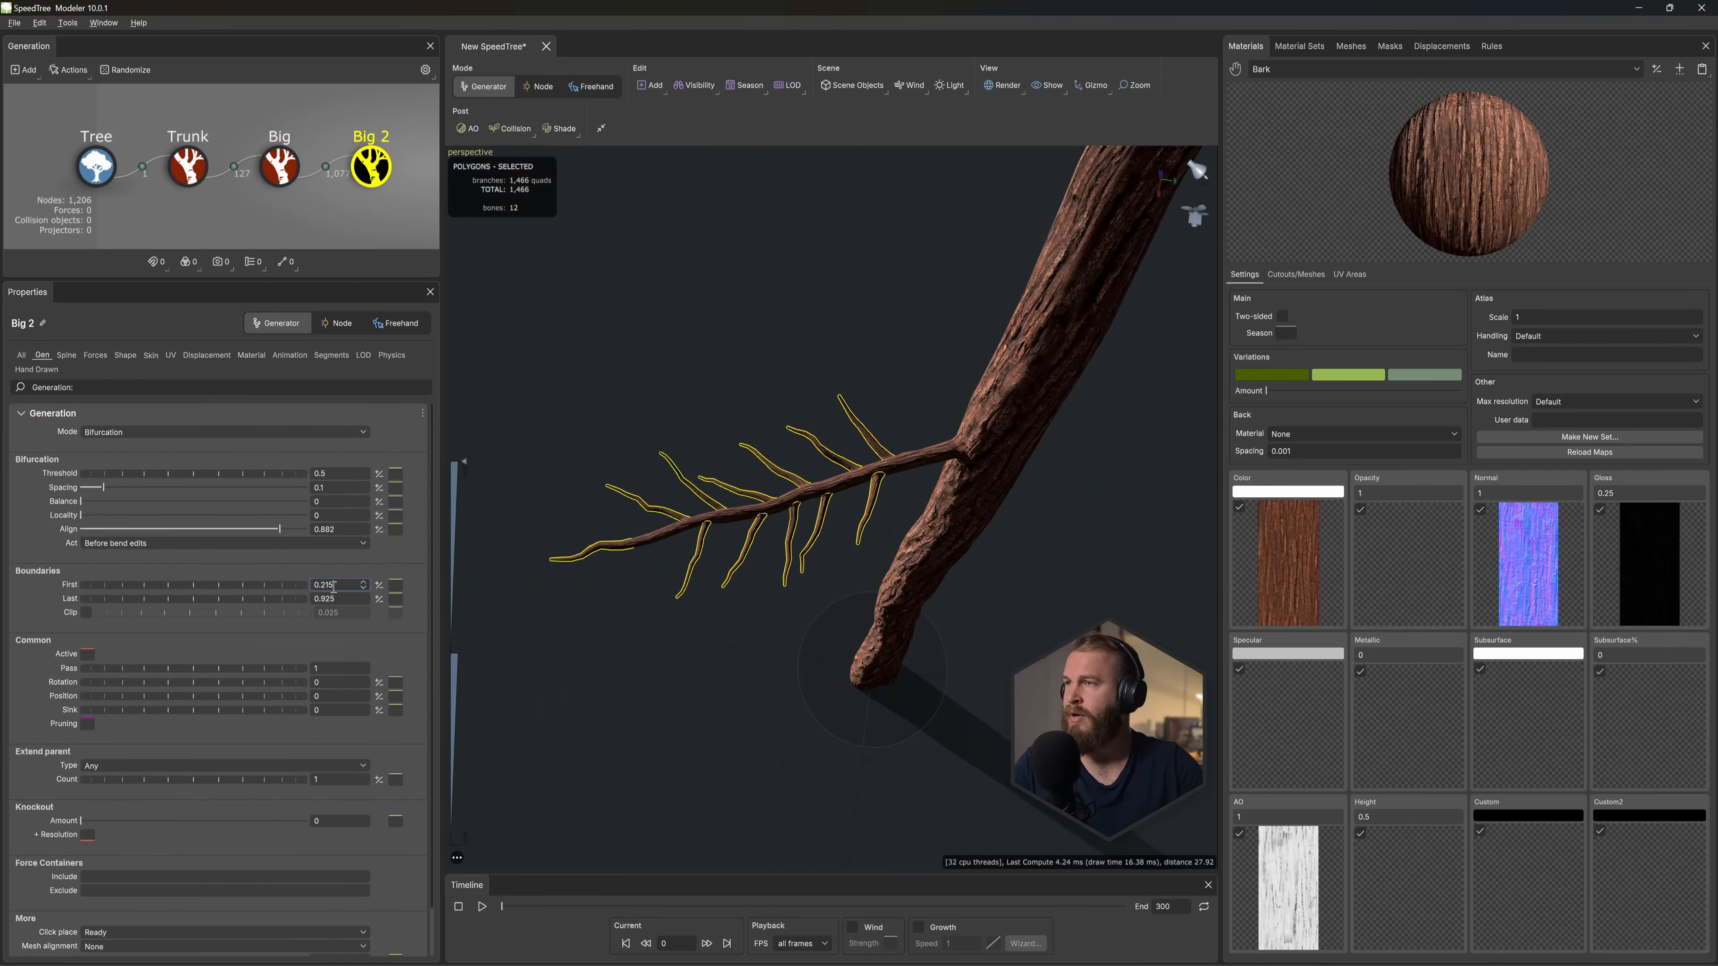
{"action": "type", "text": "1"}
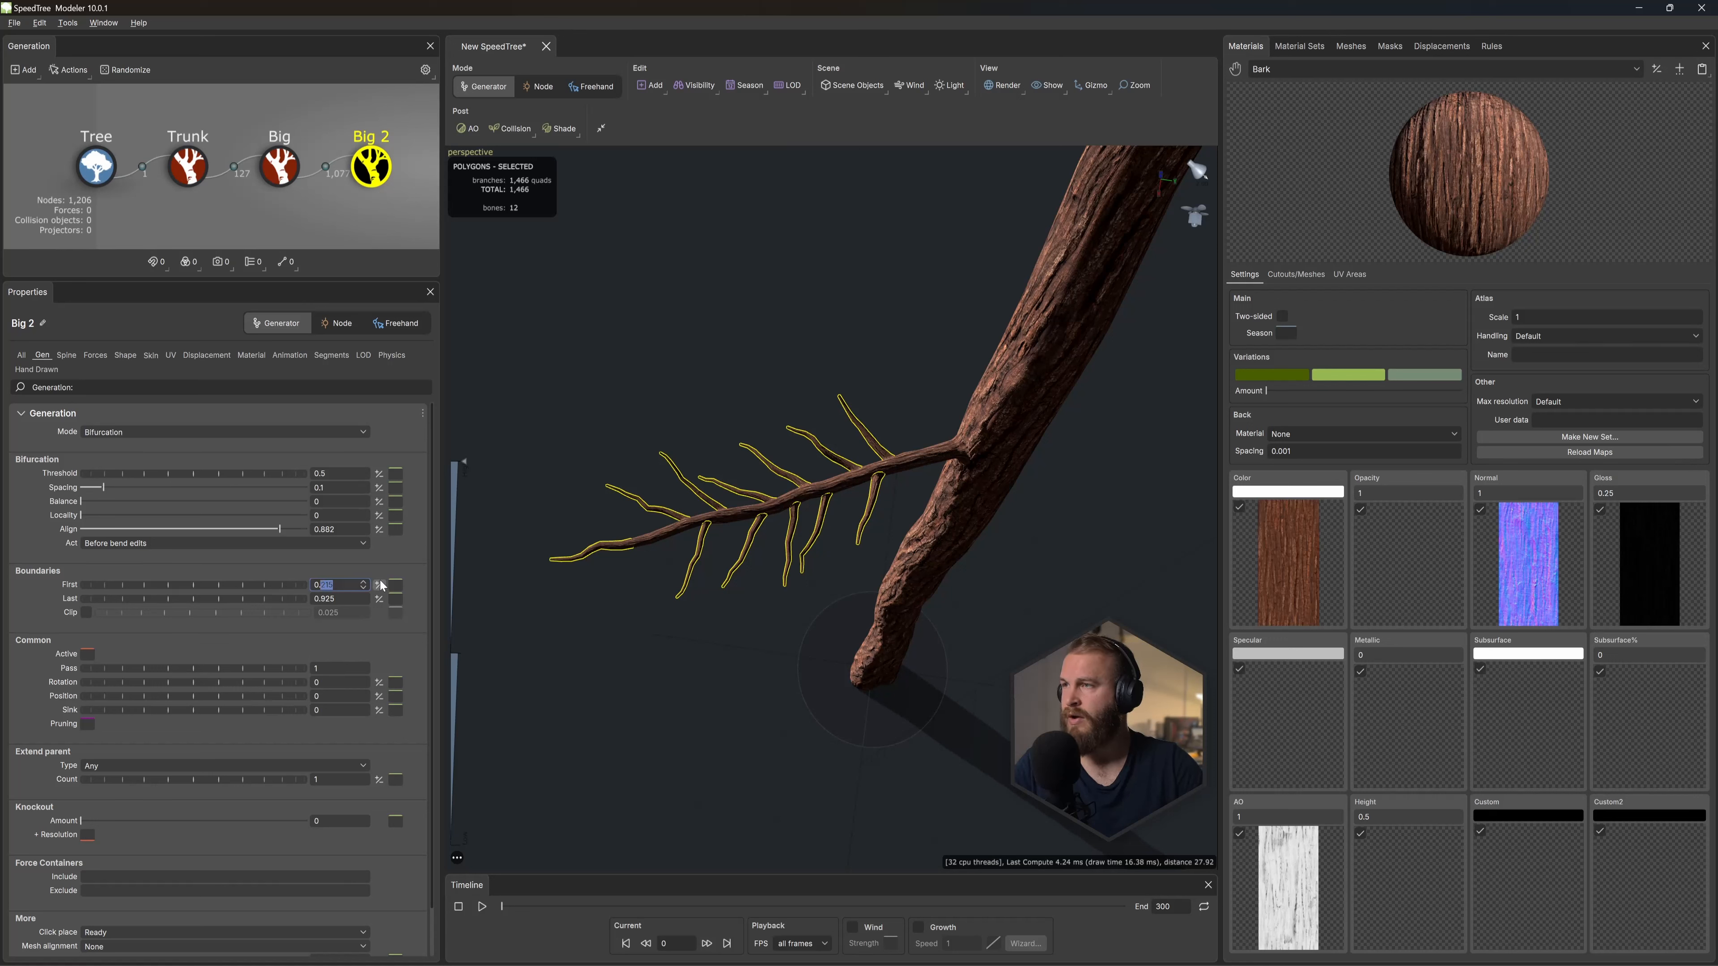
{"action": "key", "text": "Return"}
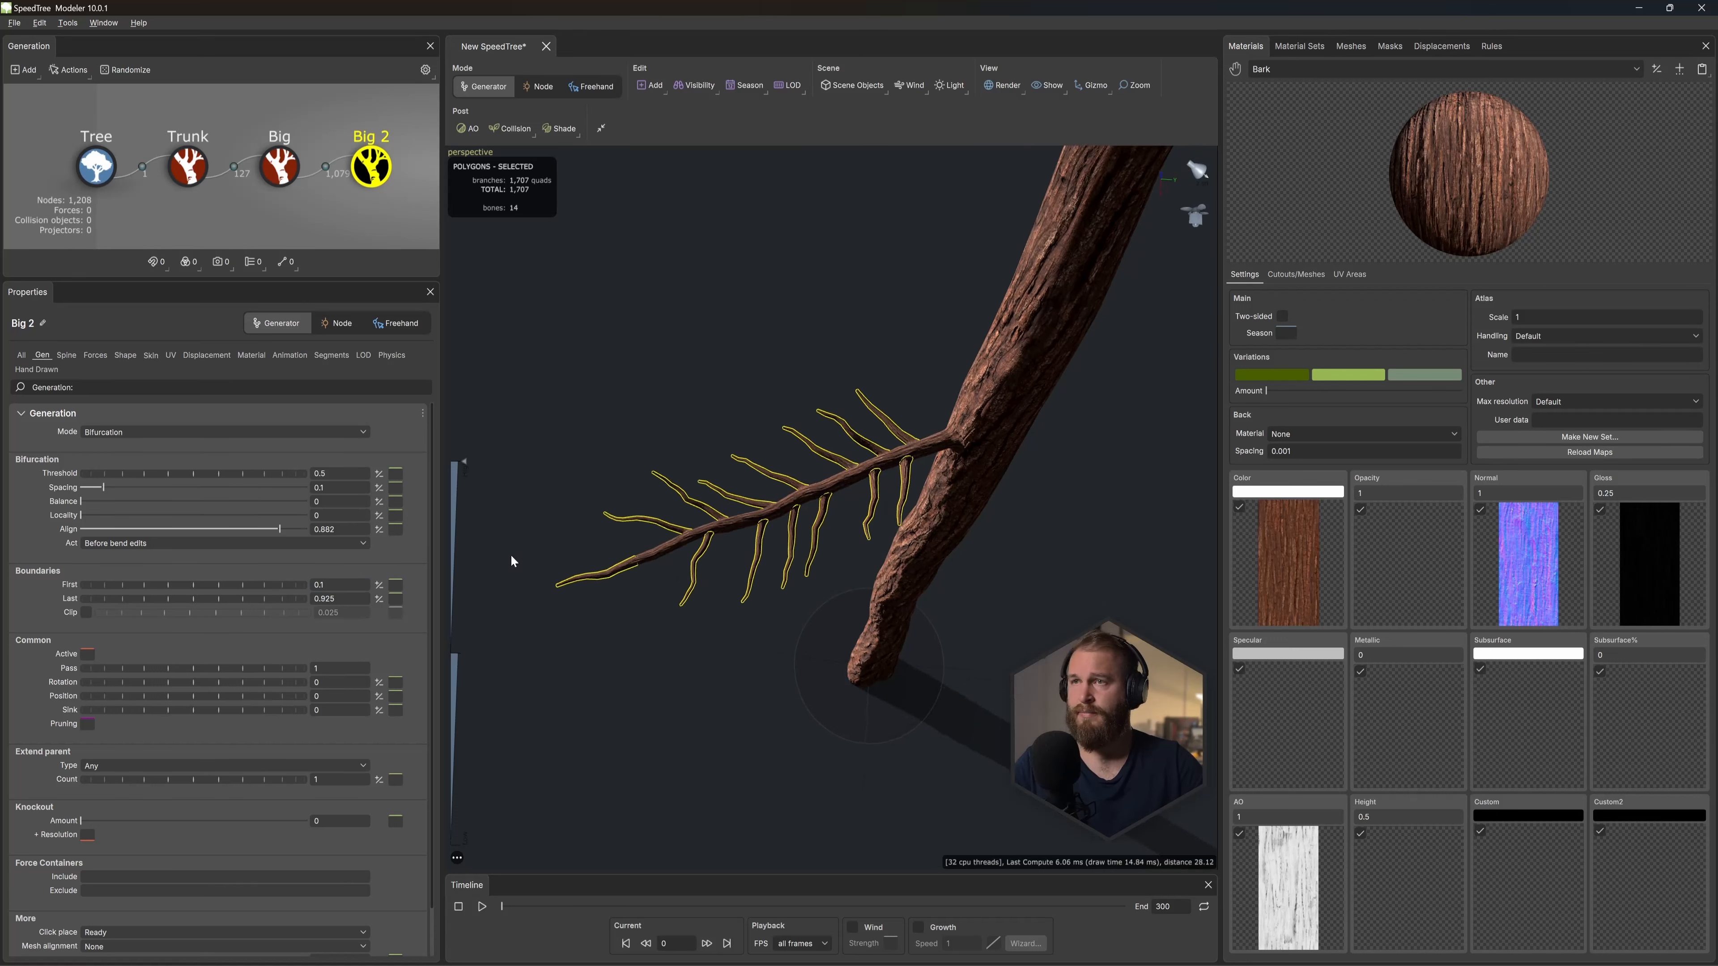
{"action": "left_click_drag", "start_coordinate": [82, 821], "coordinate": [129, 821]}
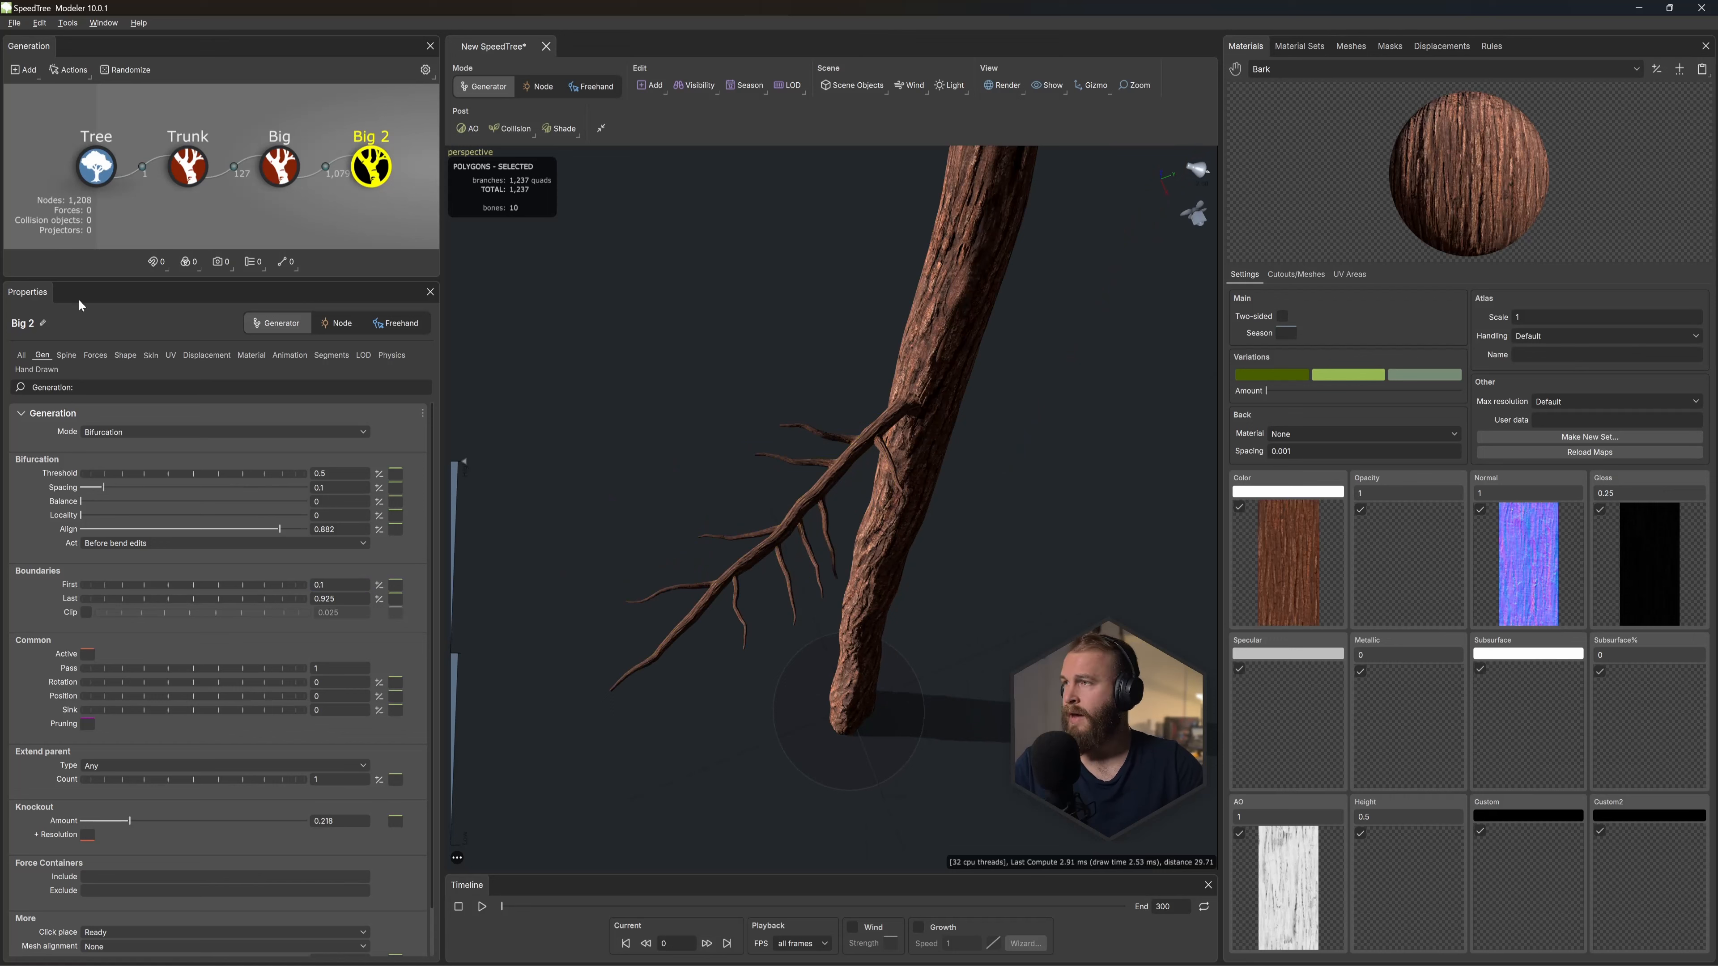
Step: Set the Big 2 spine start angle to about 0.456 and lower the end of its parent curve along the Big branches
{"action": "left_click", "coordinate": [66, 356]}
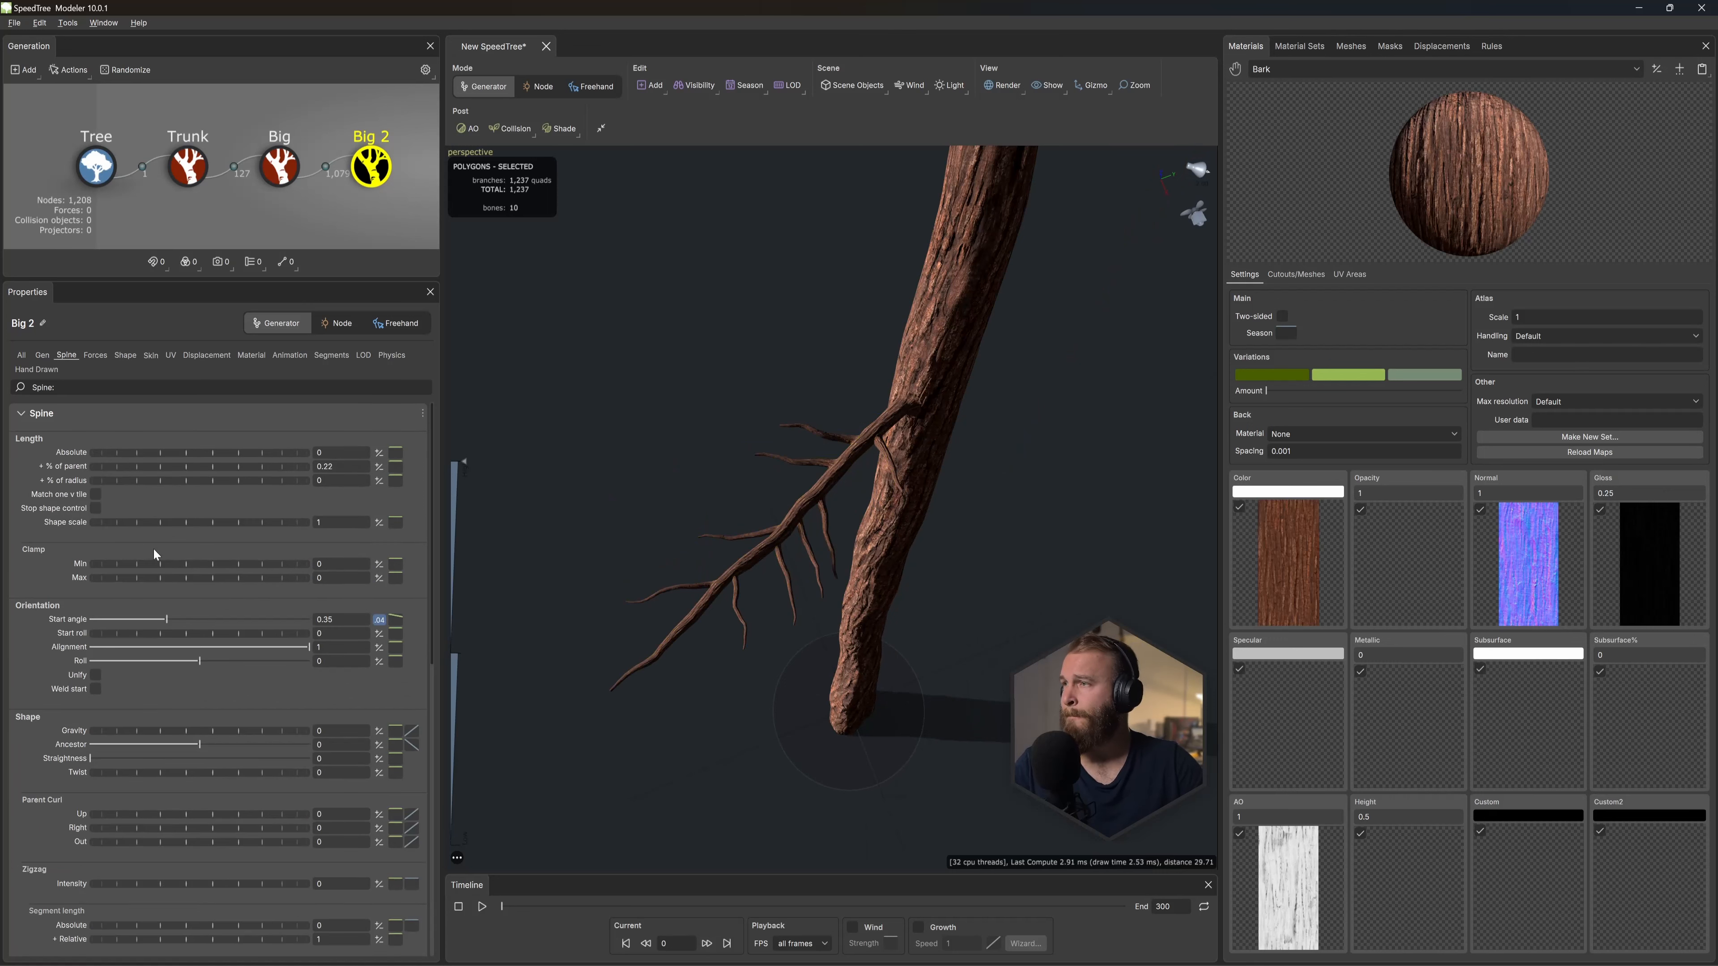
{"action": "left_click_drag", "start_coordinate": [167, 617], "coordinate": [190, 626]}
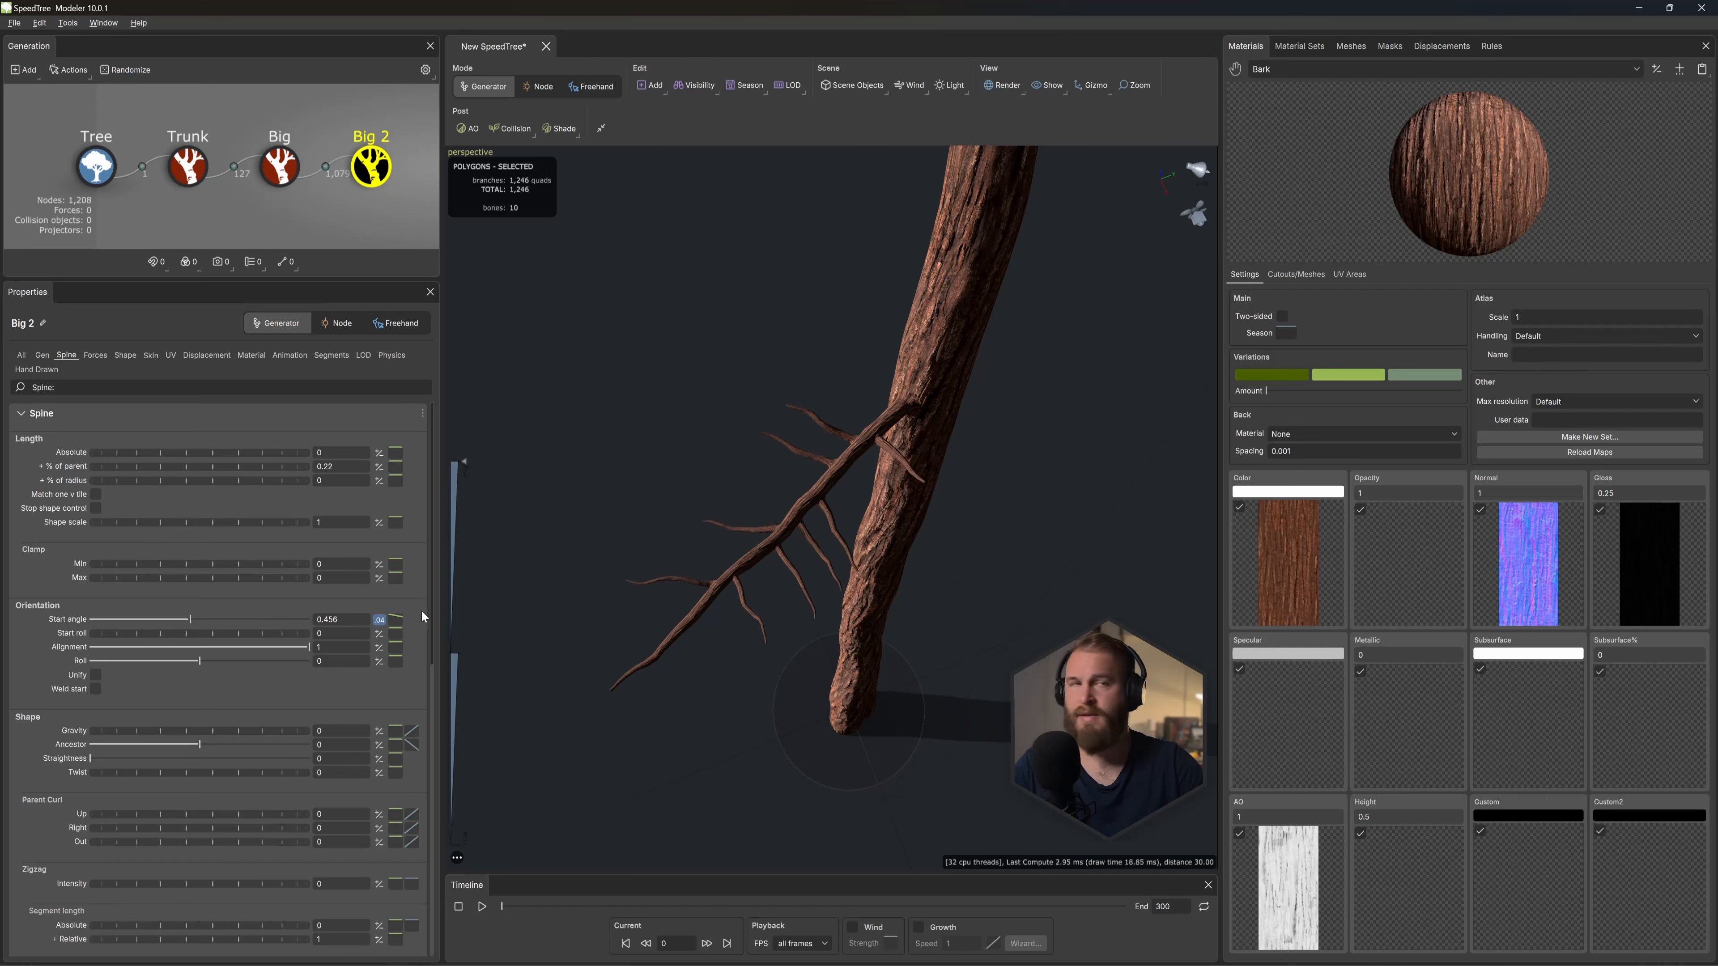
{"action": "left_click", "coordinate": [395, 619]}
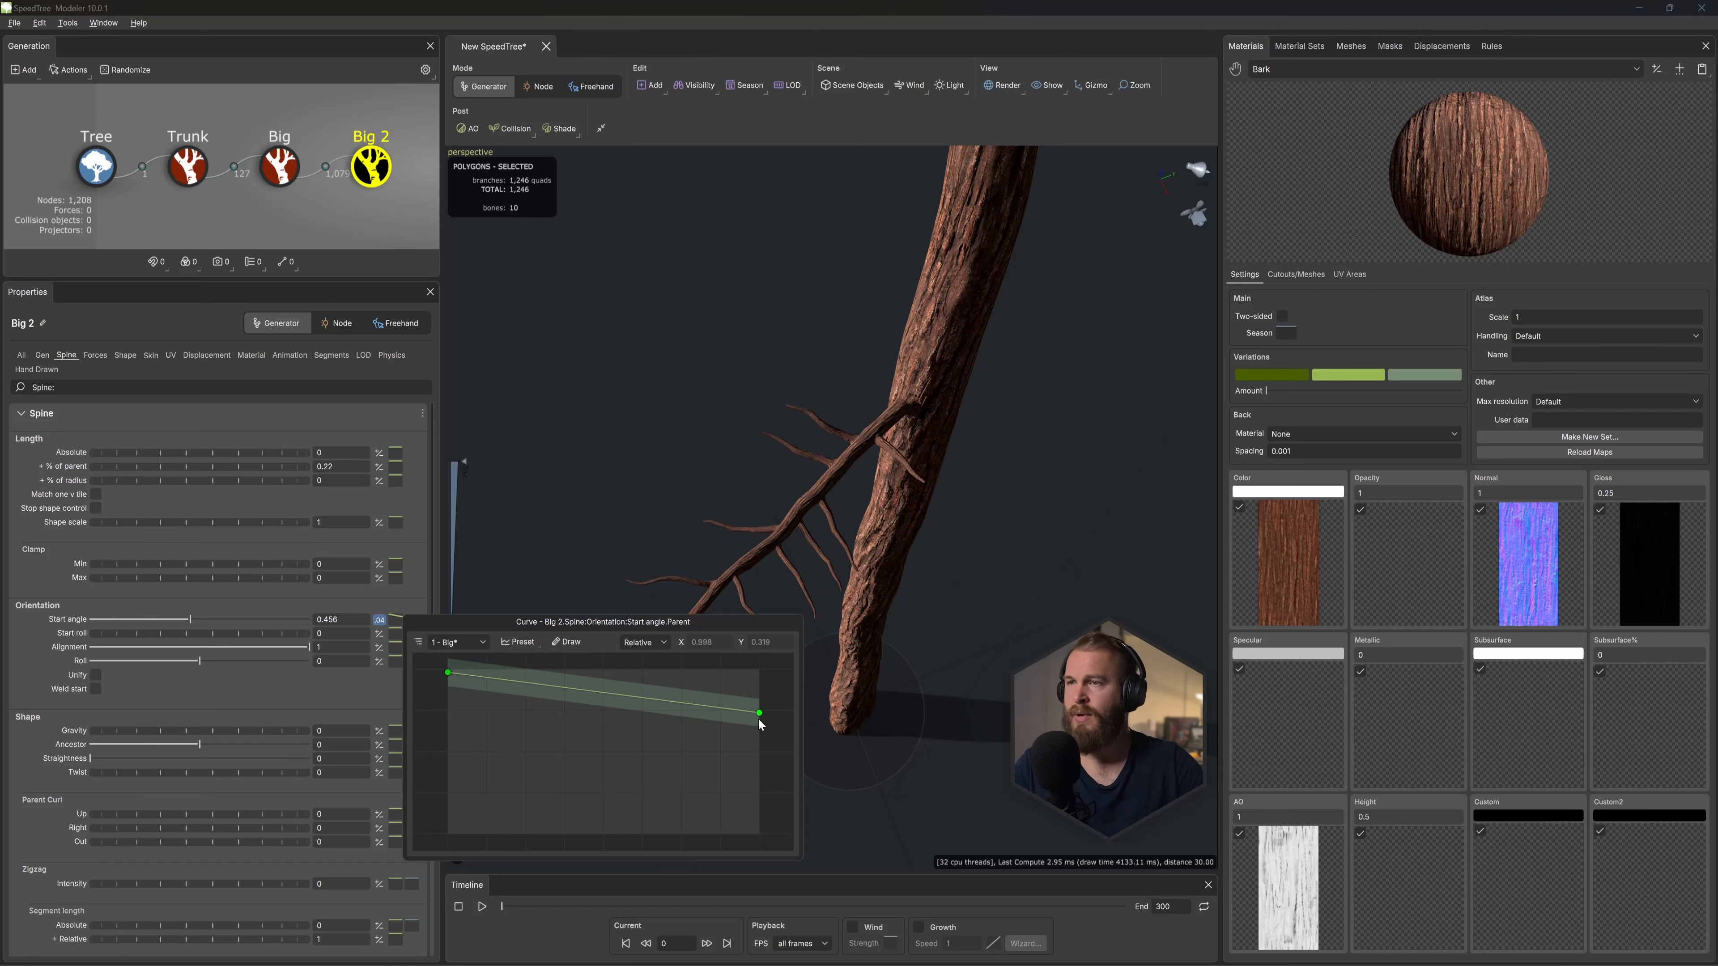
{"action": "left_click_drag", "start_coordinate": [737, 624], "coordinate": [732, 629]}
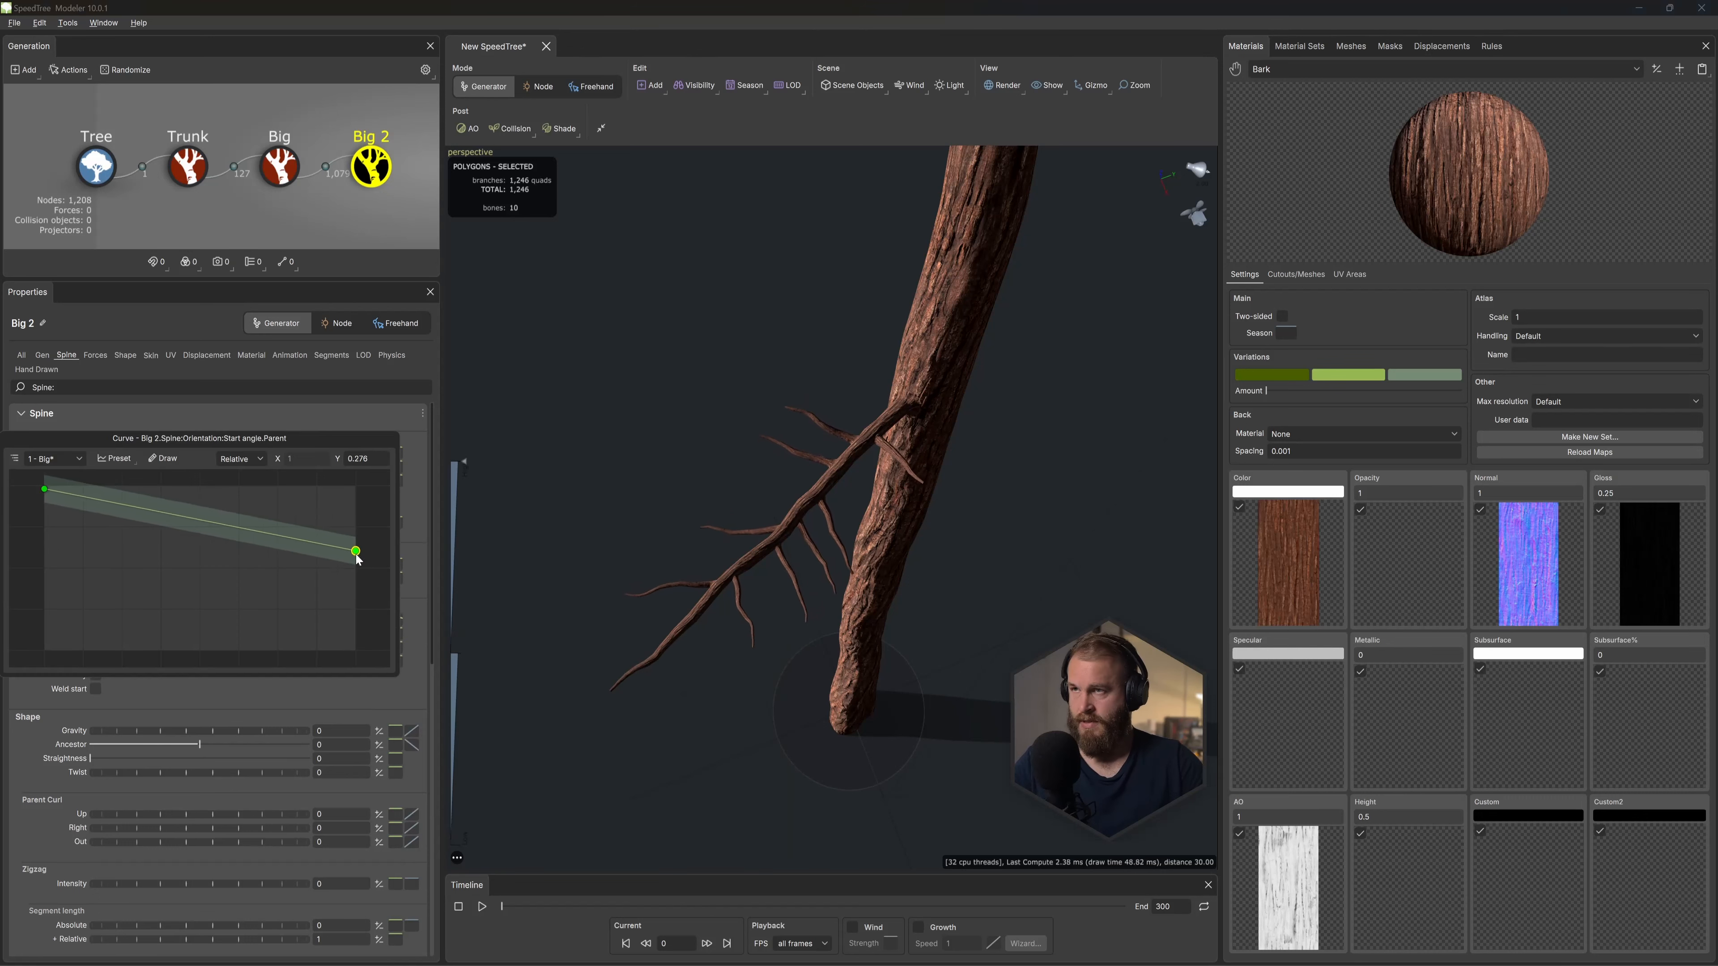
{"action": "left_click_drag", "start_coordinate": [357, 556], "coordinate": [357, 596]}
Step: Set the Big 2 spine gravity to 0.05 and lower the end of its Trunk-level parent curve to about 0.025
{"action": "left_click", "coordinate": [42, 355]}
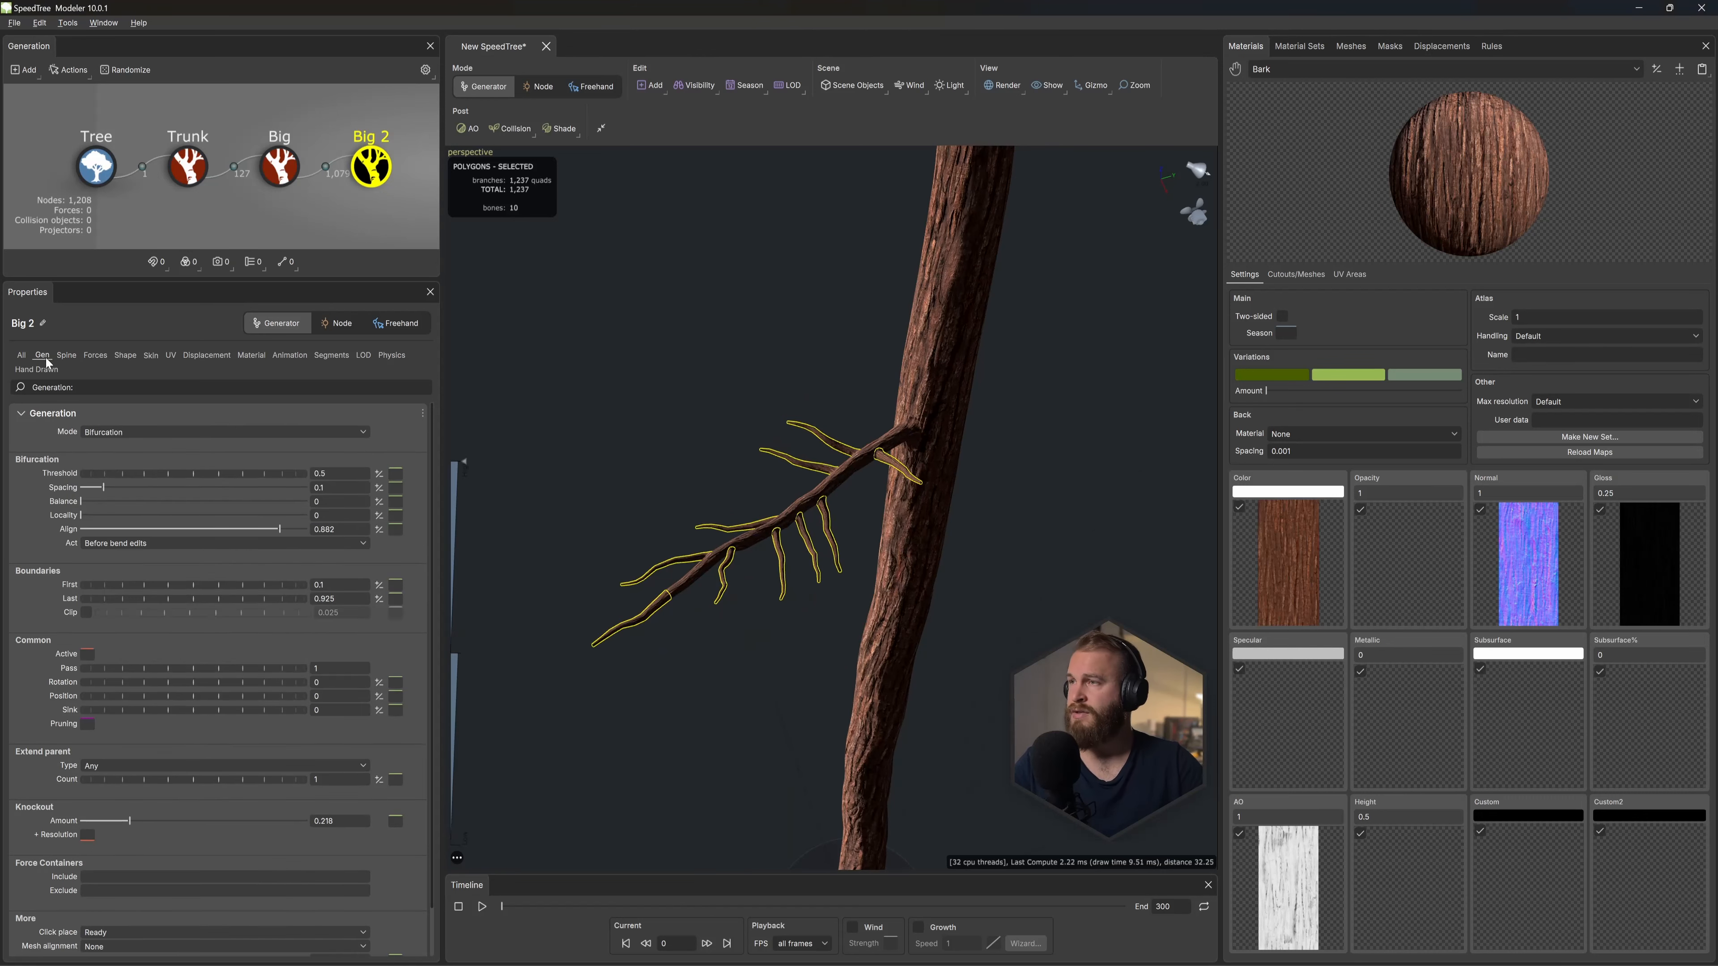
{"action": "left_click", "coordinate": [66, 355]}
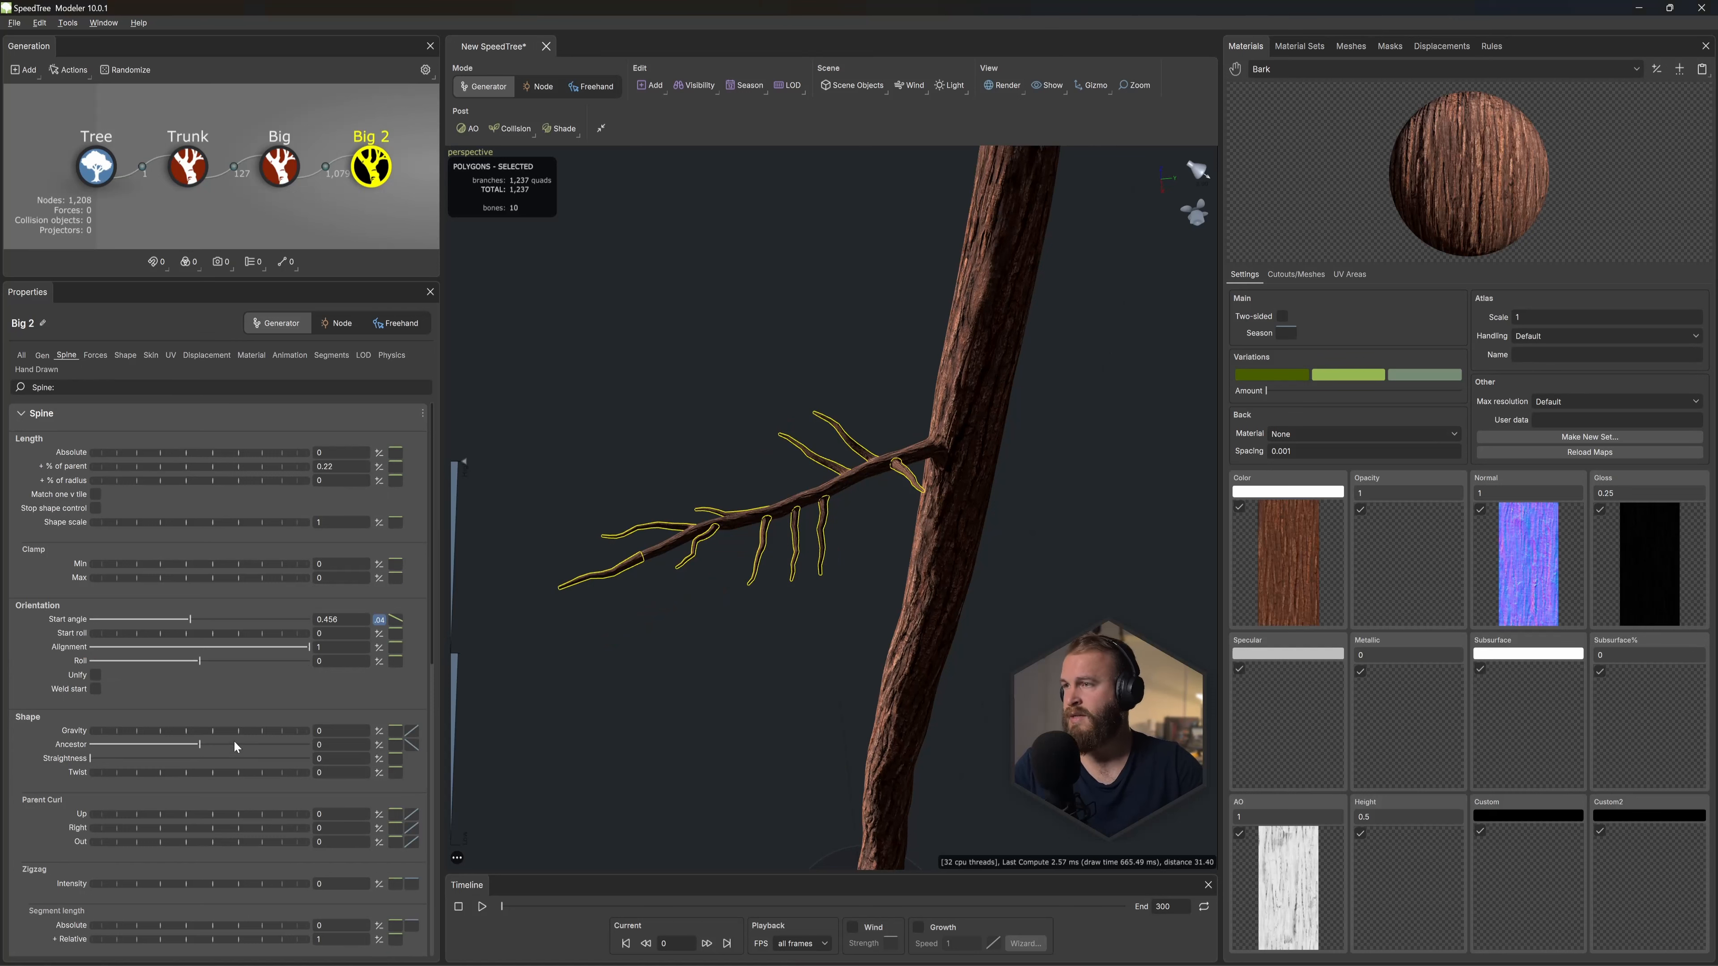
{"action": "left_click_drag", "start_coordinate": [240, 730], "coordinate": [246, 730]}
{"action": "left_click", "coordinate": [411, 731]}
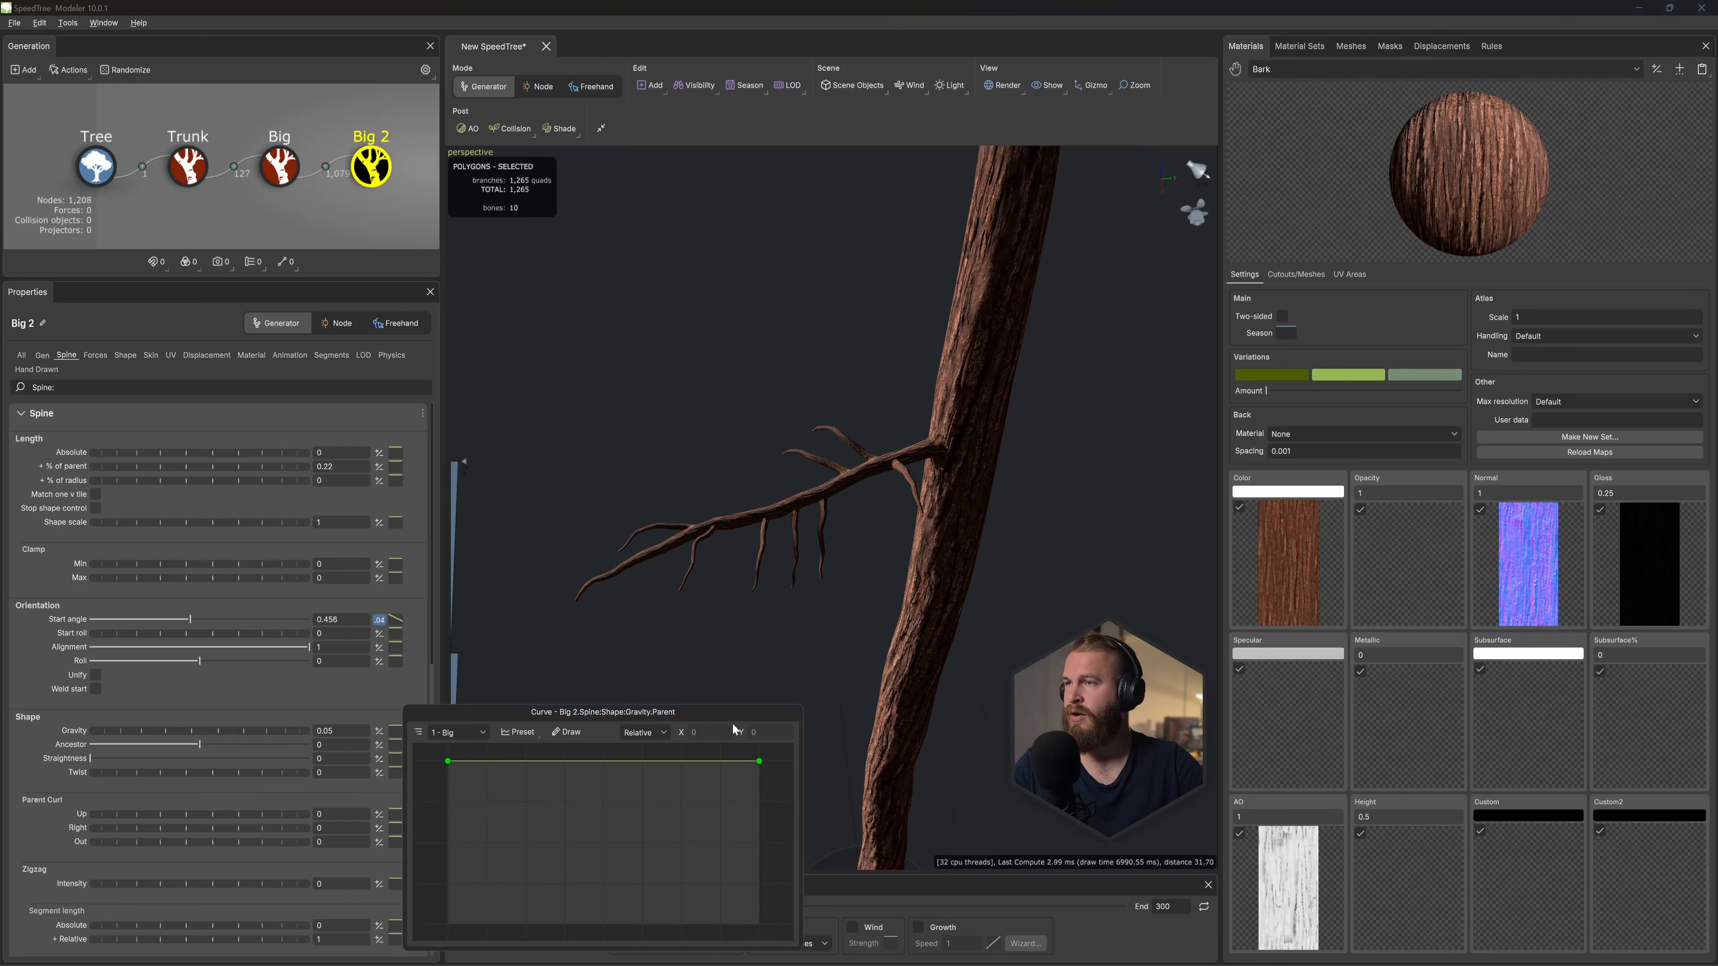
{"action": "left_click", "coordinate": [457, 732]}
{"action": "left_click", "coordinate": [452, 772]}
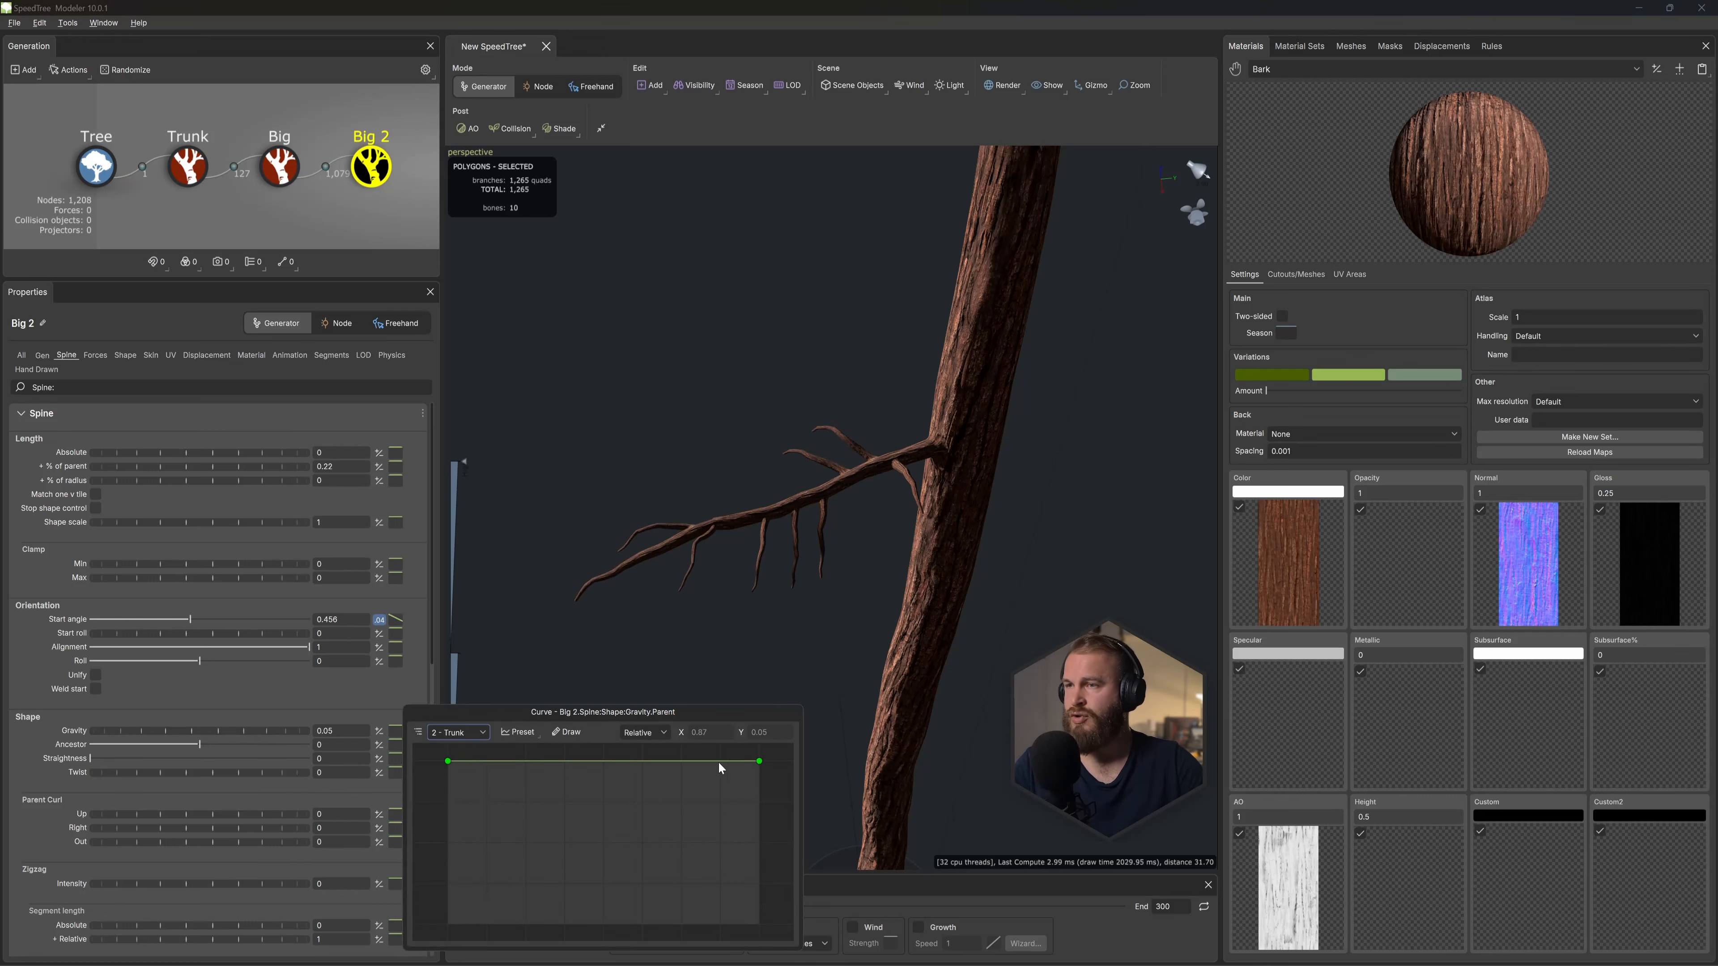
{"action": "left_click_drag", "start_coordinate": [758, 762], "coordinate": [760, 843]}
Step: Lower the end point of the Big 2 gravity parent curve at the Tree level
{"action": "left_click", "coordinate": [457, 732]}
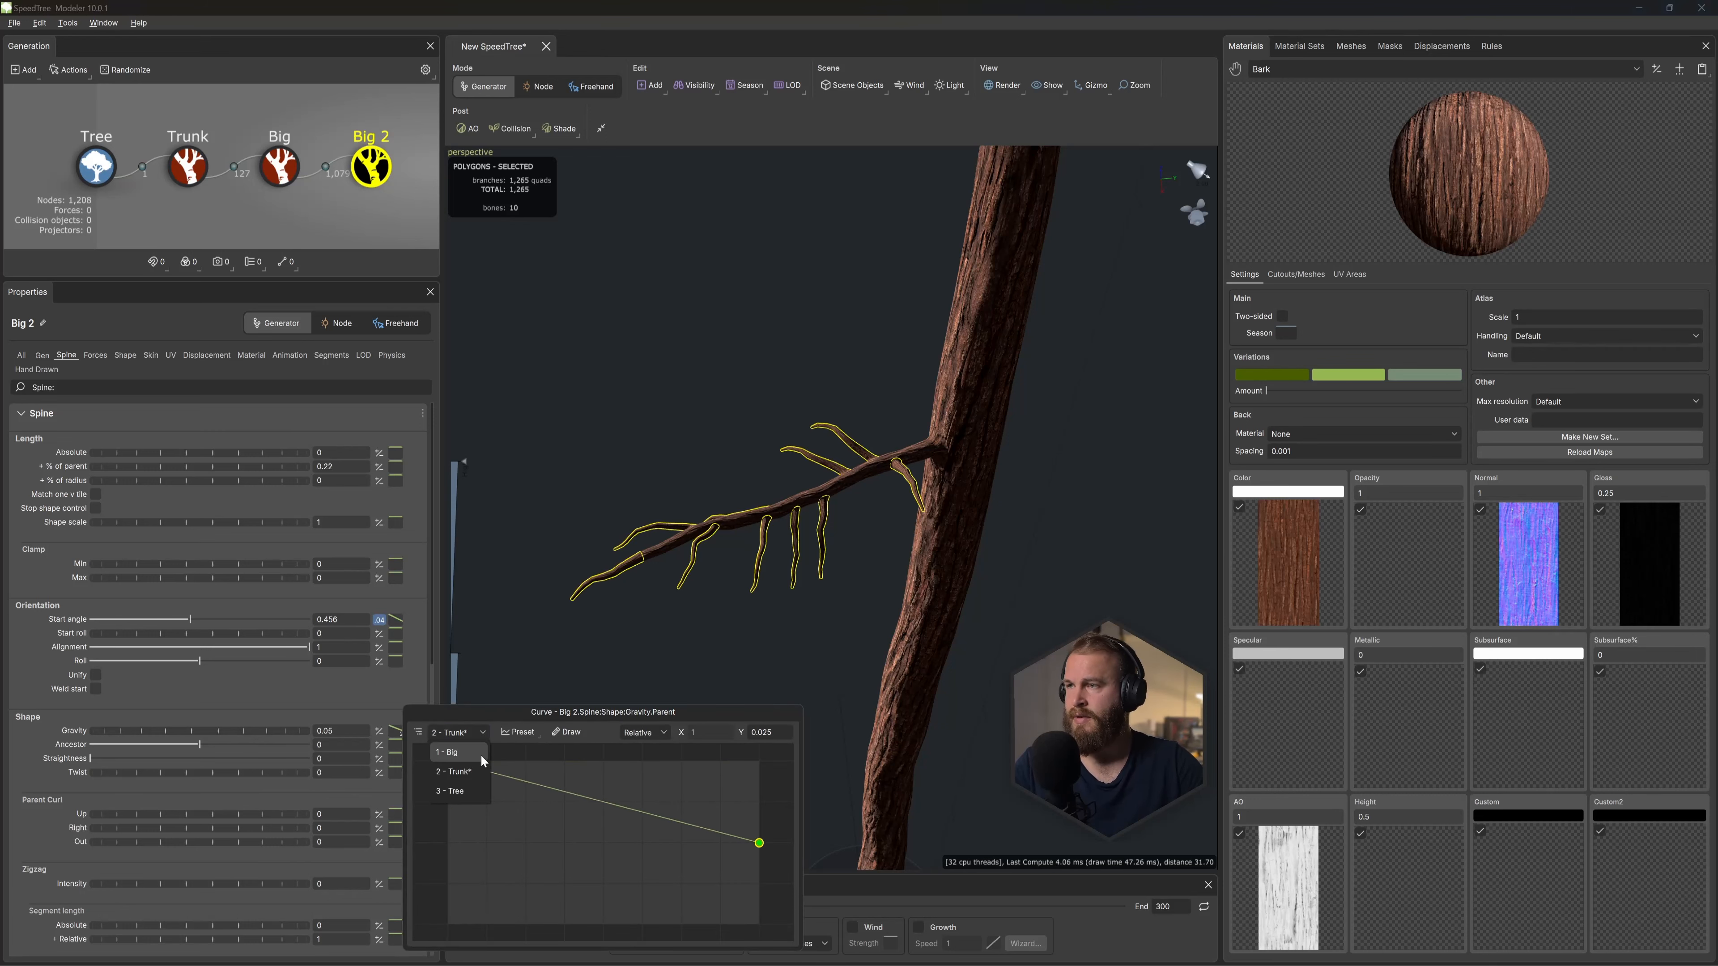
{"action": "left_click", "coordinate": [452, 755]}
{"action": "left_click", "coordinate": [457, 732]}
{"action": "left_click", "coordinate": [452, 788]}
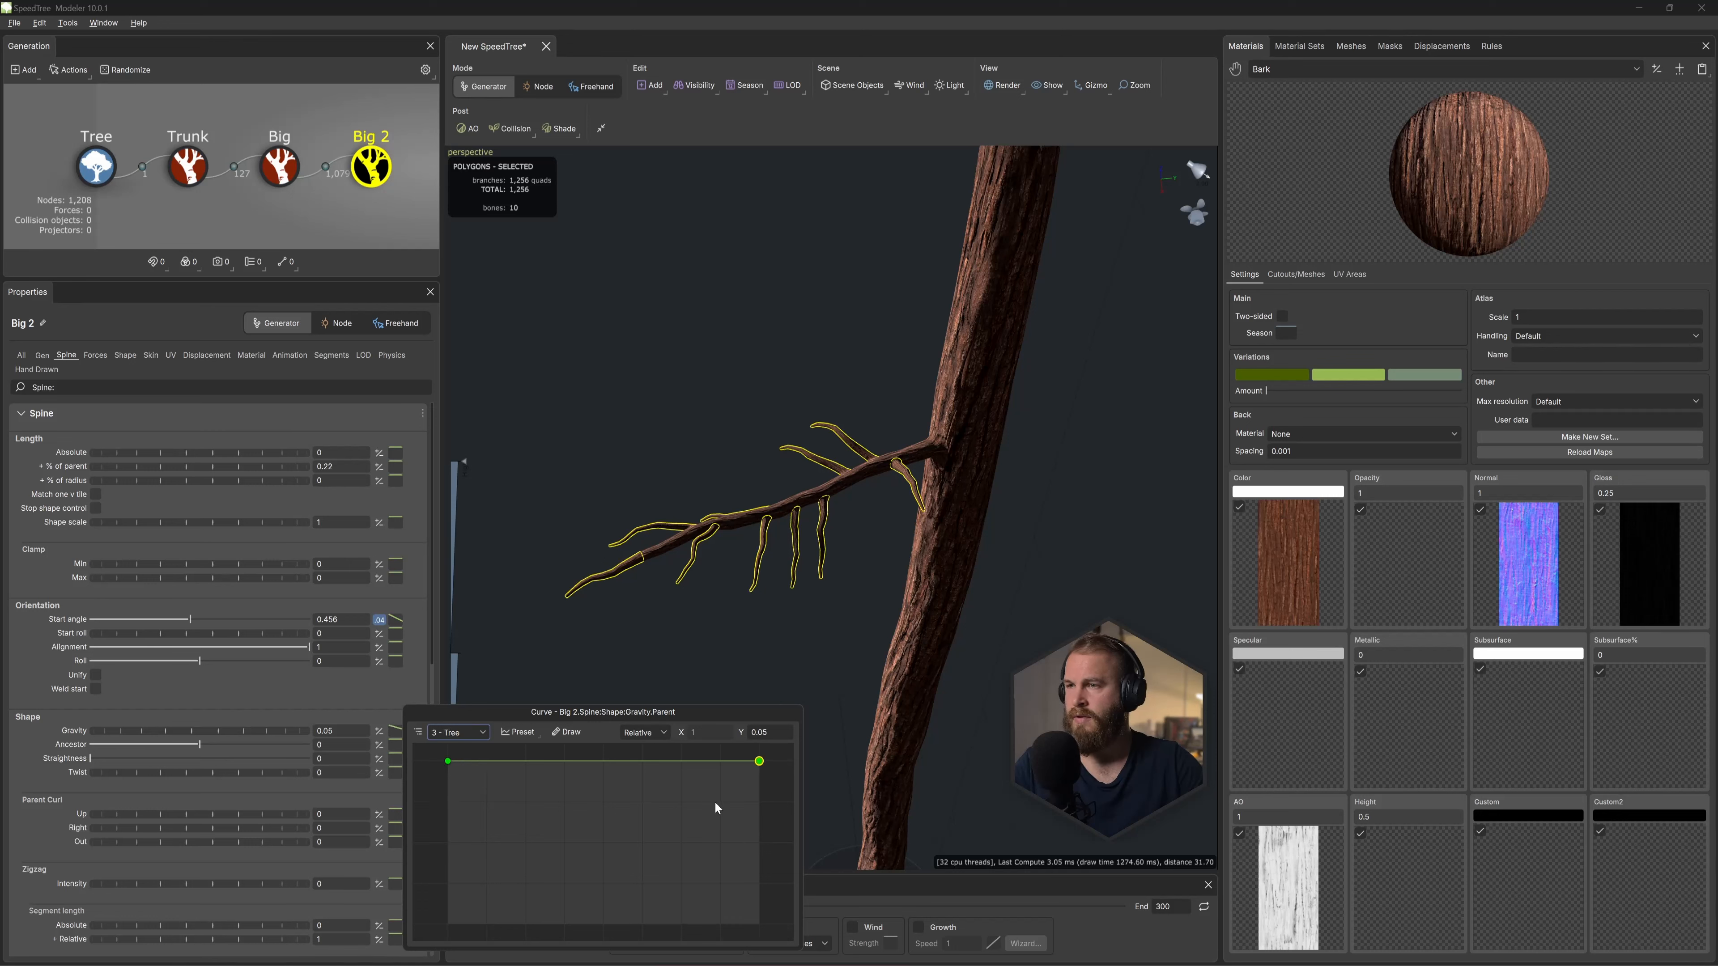
{"action": "left_click_drag", "start_coordinate": [759, 762], "coordinate": [758, 818]}
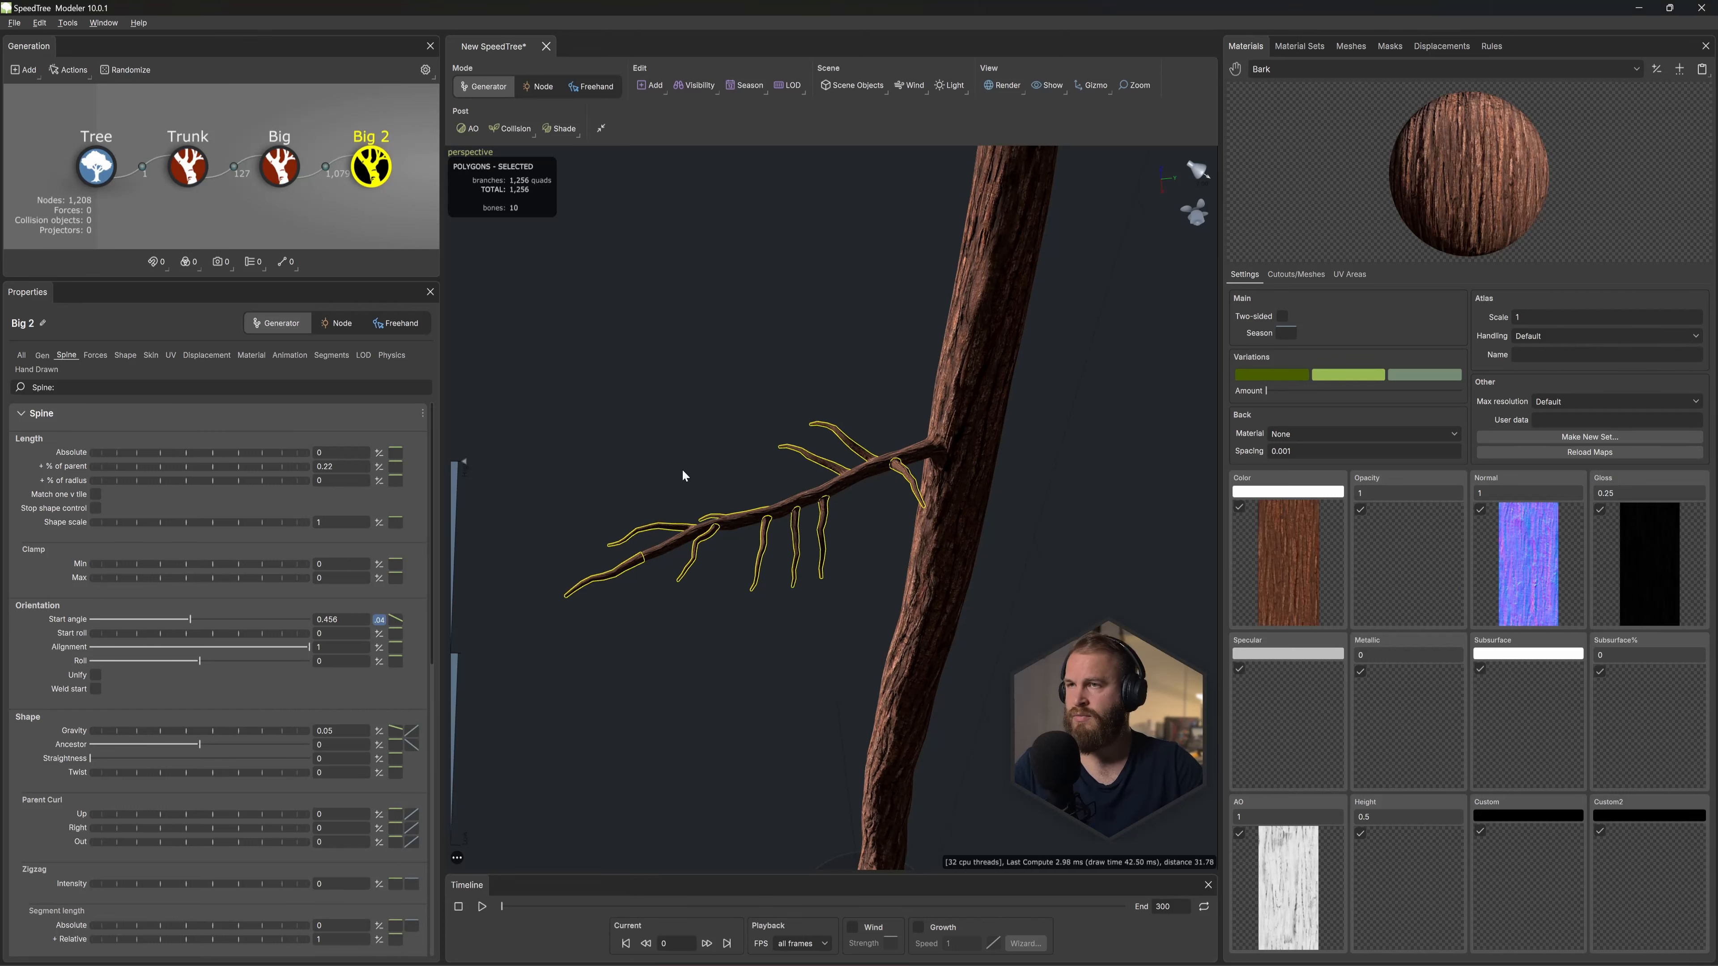
Step: Lower the start point of the Big 2 branches' absolute skin radius profile curve to thin their bases
{"action": "left_click_drag", "start_coordinate": [827, 426], "coordinate": [518, 248]}
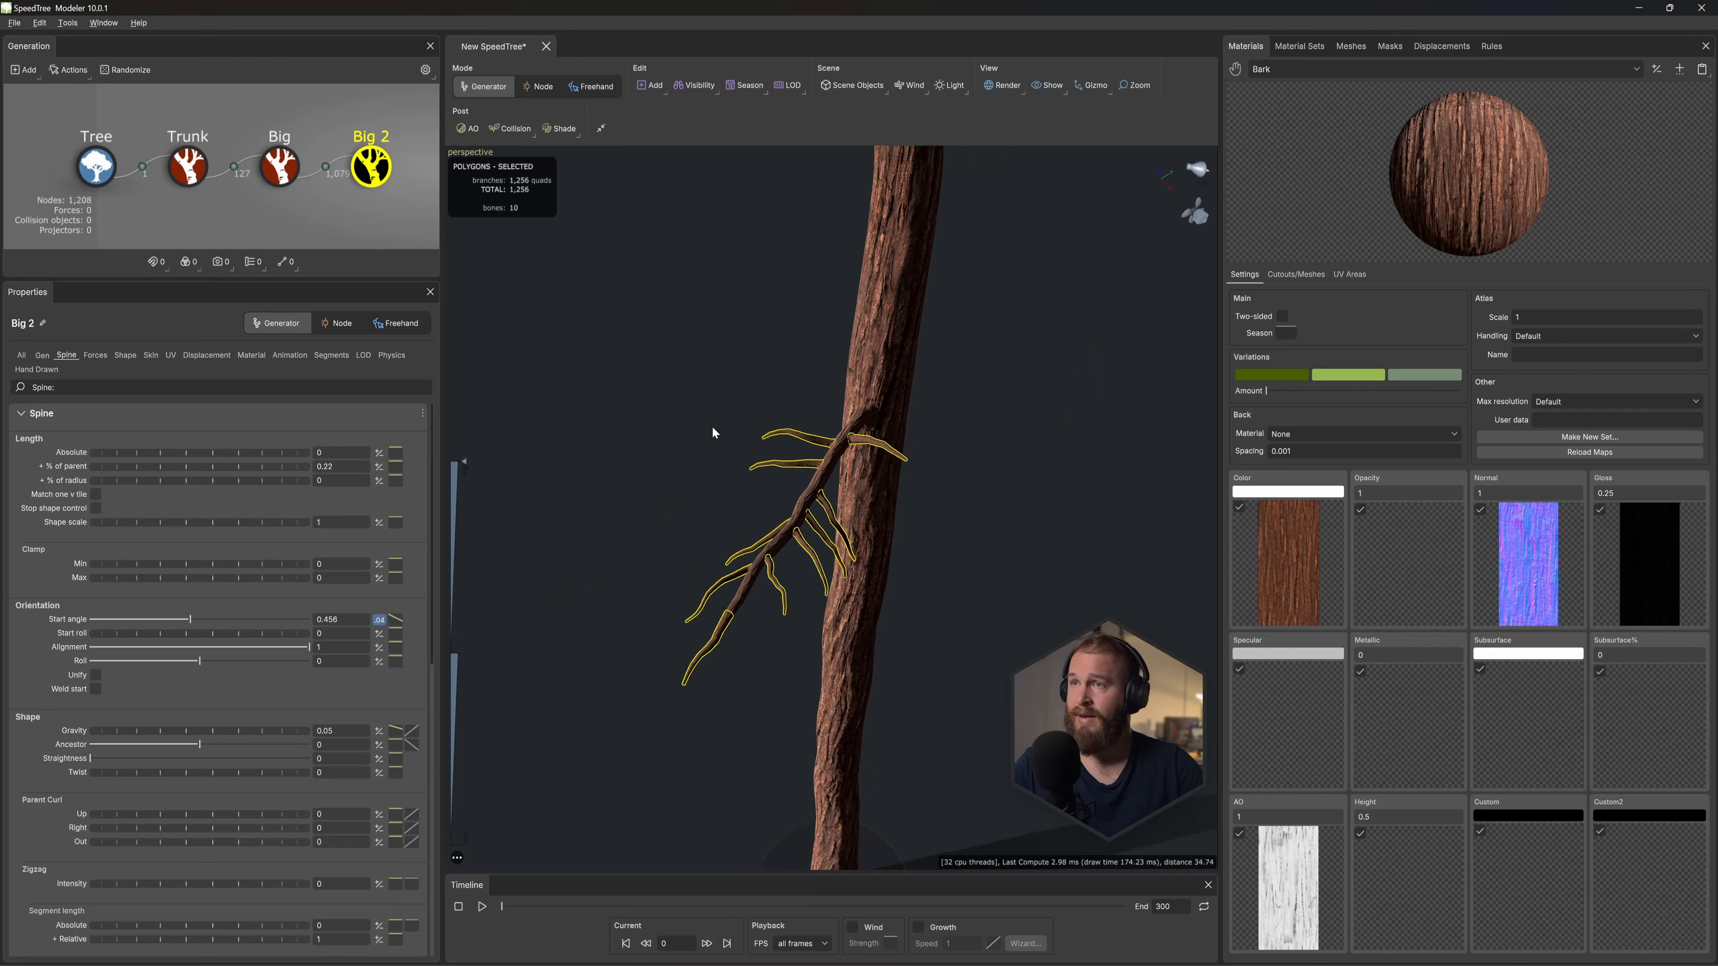
{"action": "left_click_drag", "start_coordinate": [711, 425], "coordinate": [879, 460]}
{"action": "scroll", "coordinate": [806, 513], "scroll_direction": "up", "scroll_amount": 6}
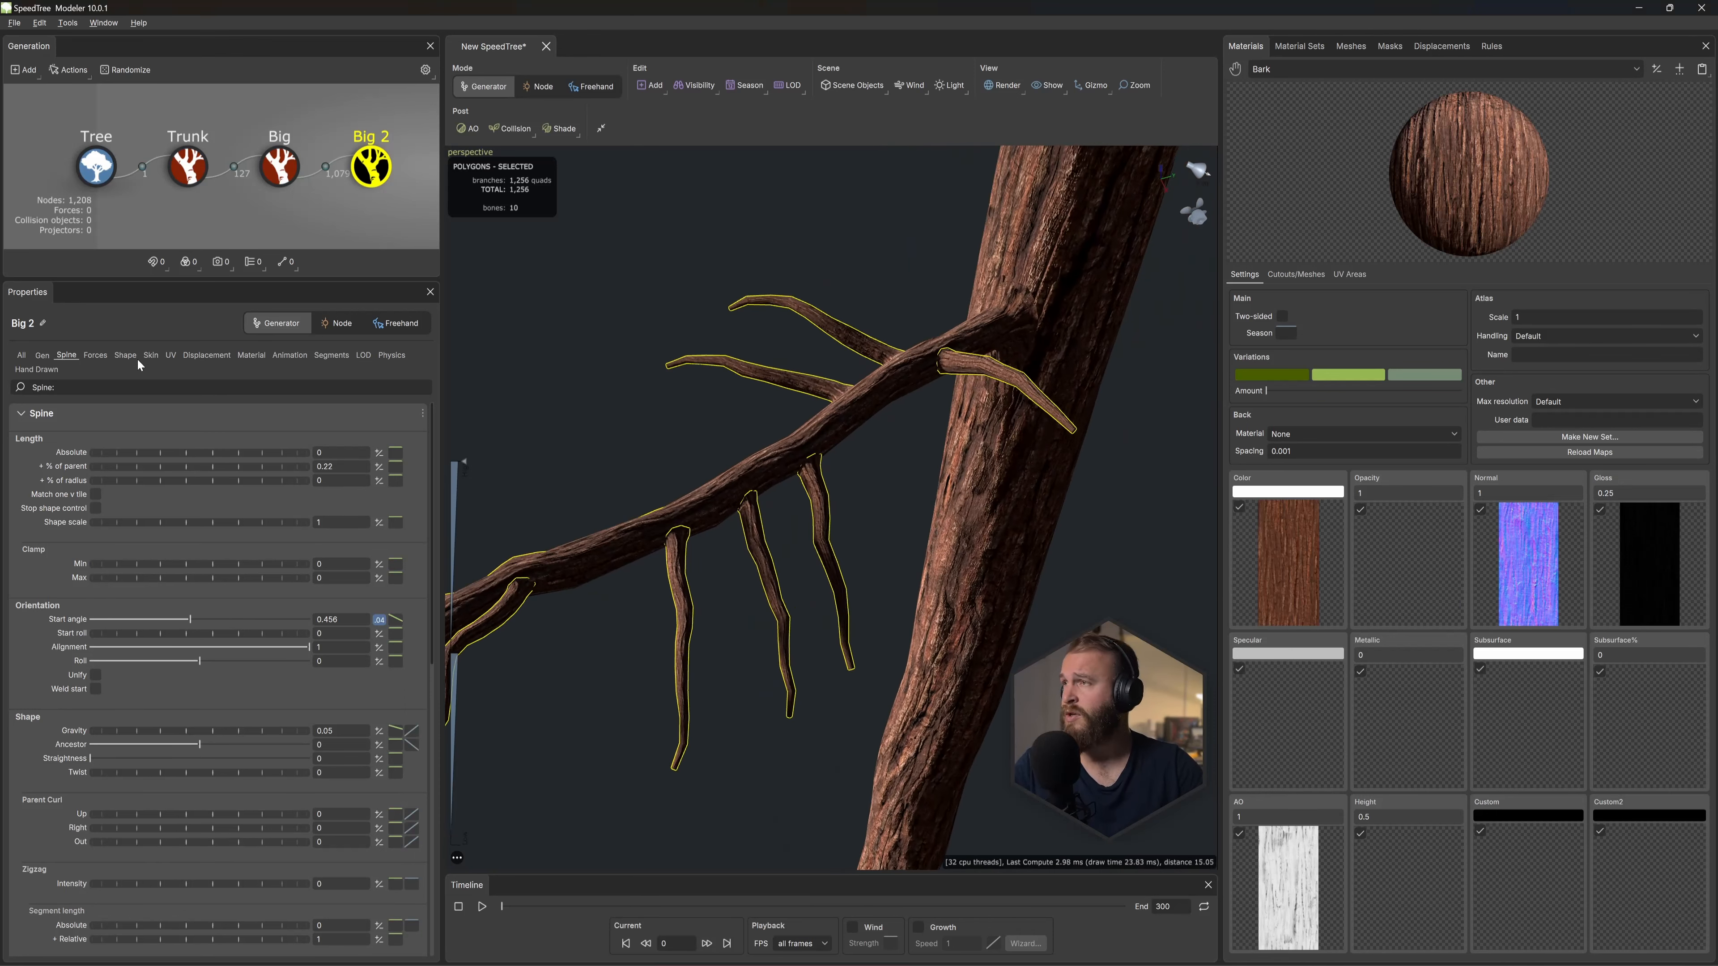
{"action": "left_click", "coordinate": [150, 357]}
{"action": "left_click", "coordinate": [410, 488]}
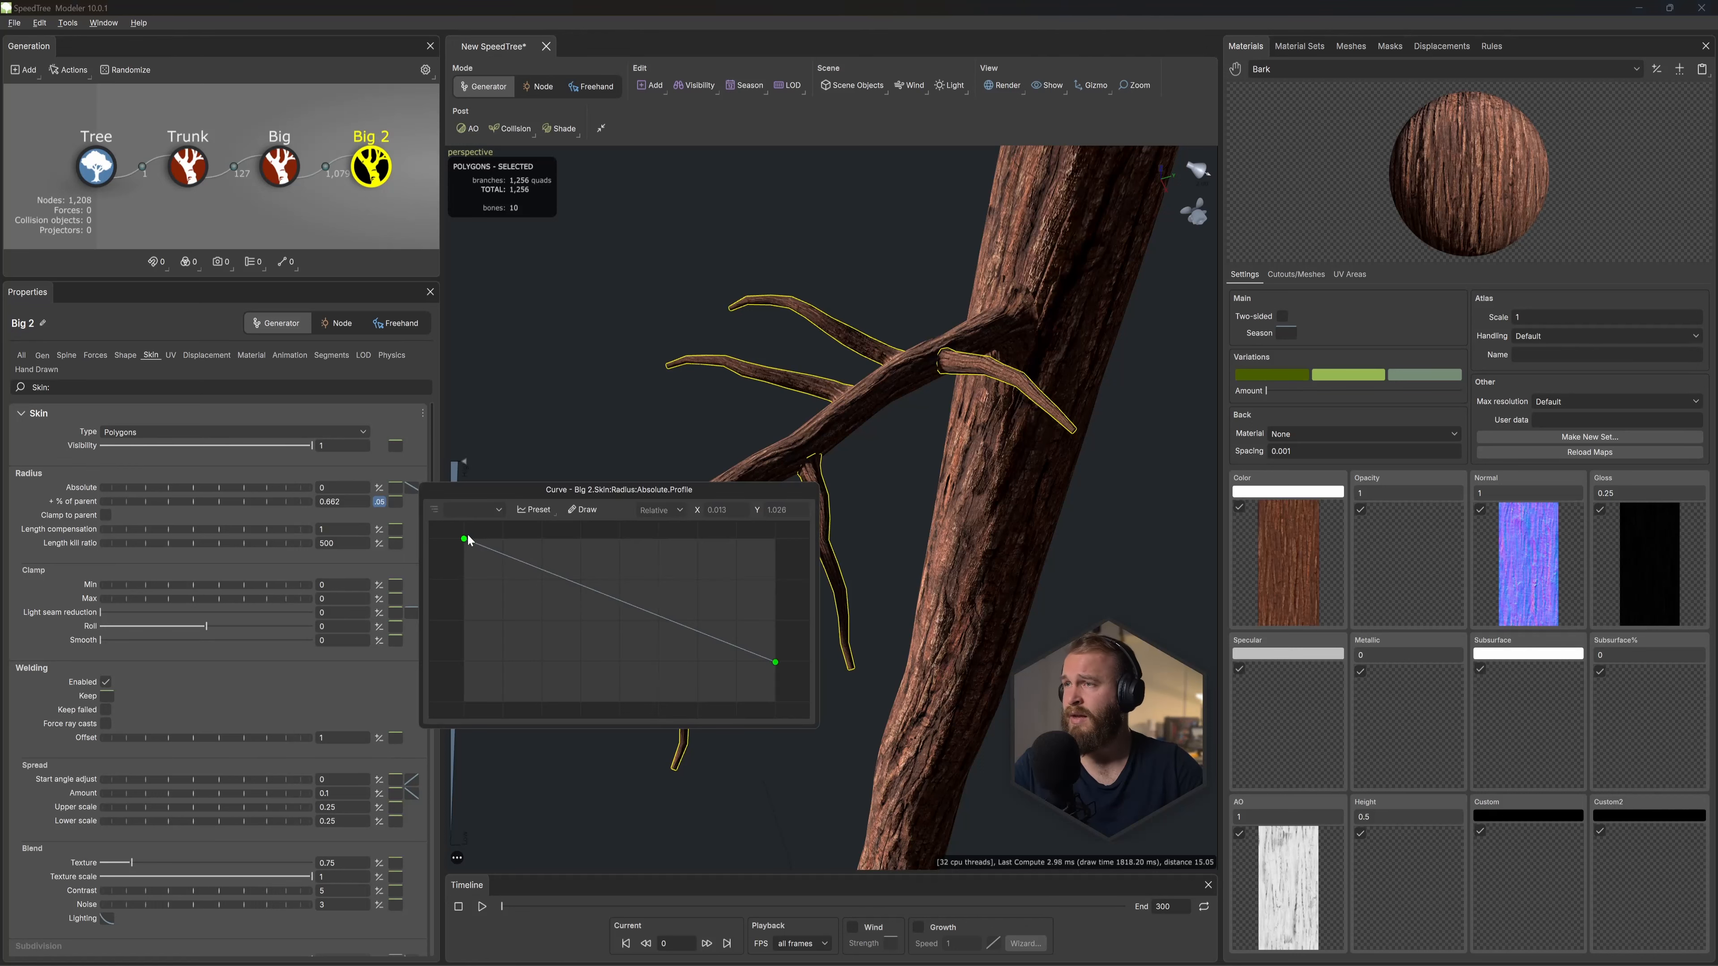
{"action": "left_click_drag", "start_coordinate": [467, 543], "coordinate": [475, 618]}
{"action": "key", "text": "Escape"}
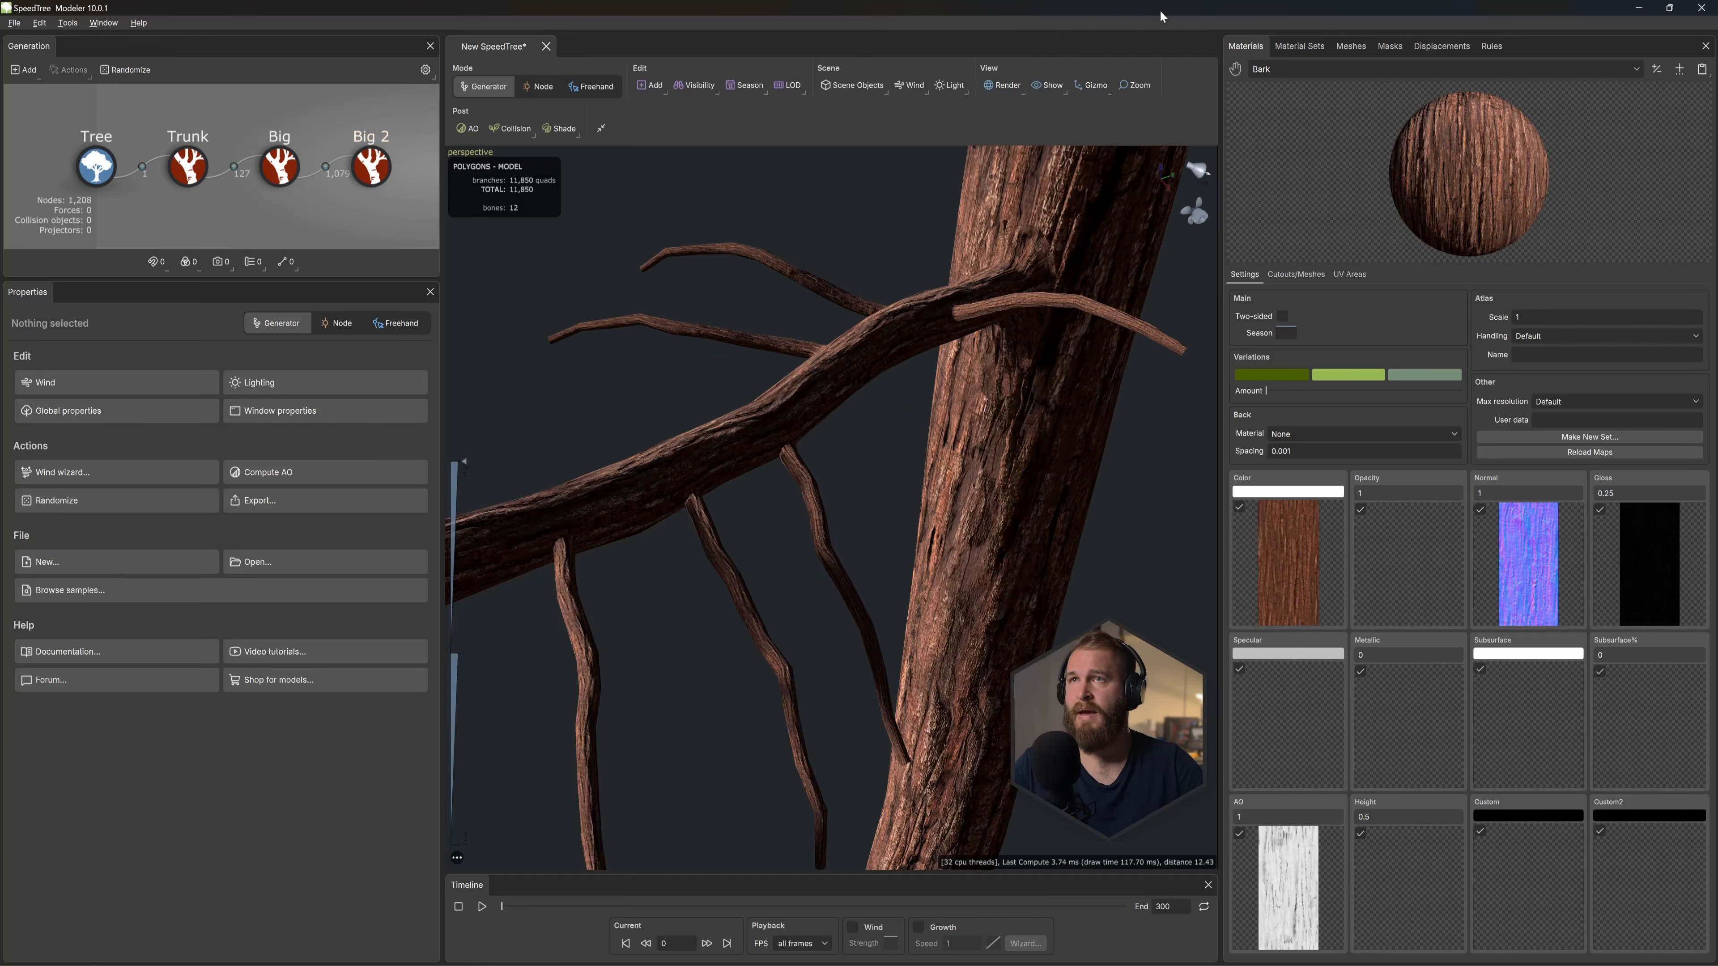
Step: Display the model as wireframe and reduce the Big 2 branches' absolute radial segments to 3
{"action": "left_click", "coordinate": [1005, 84]}
{"action": "left_click", "coordinate": [1034, 118]}
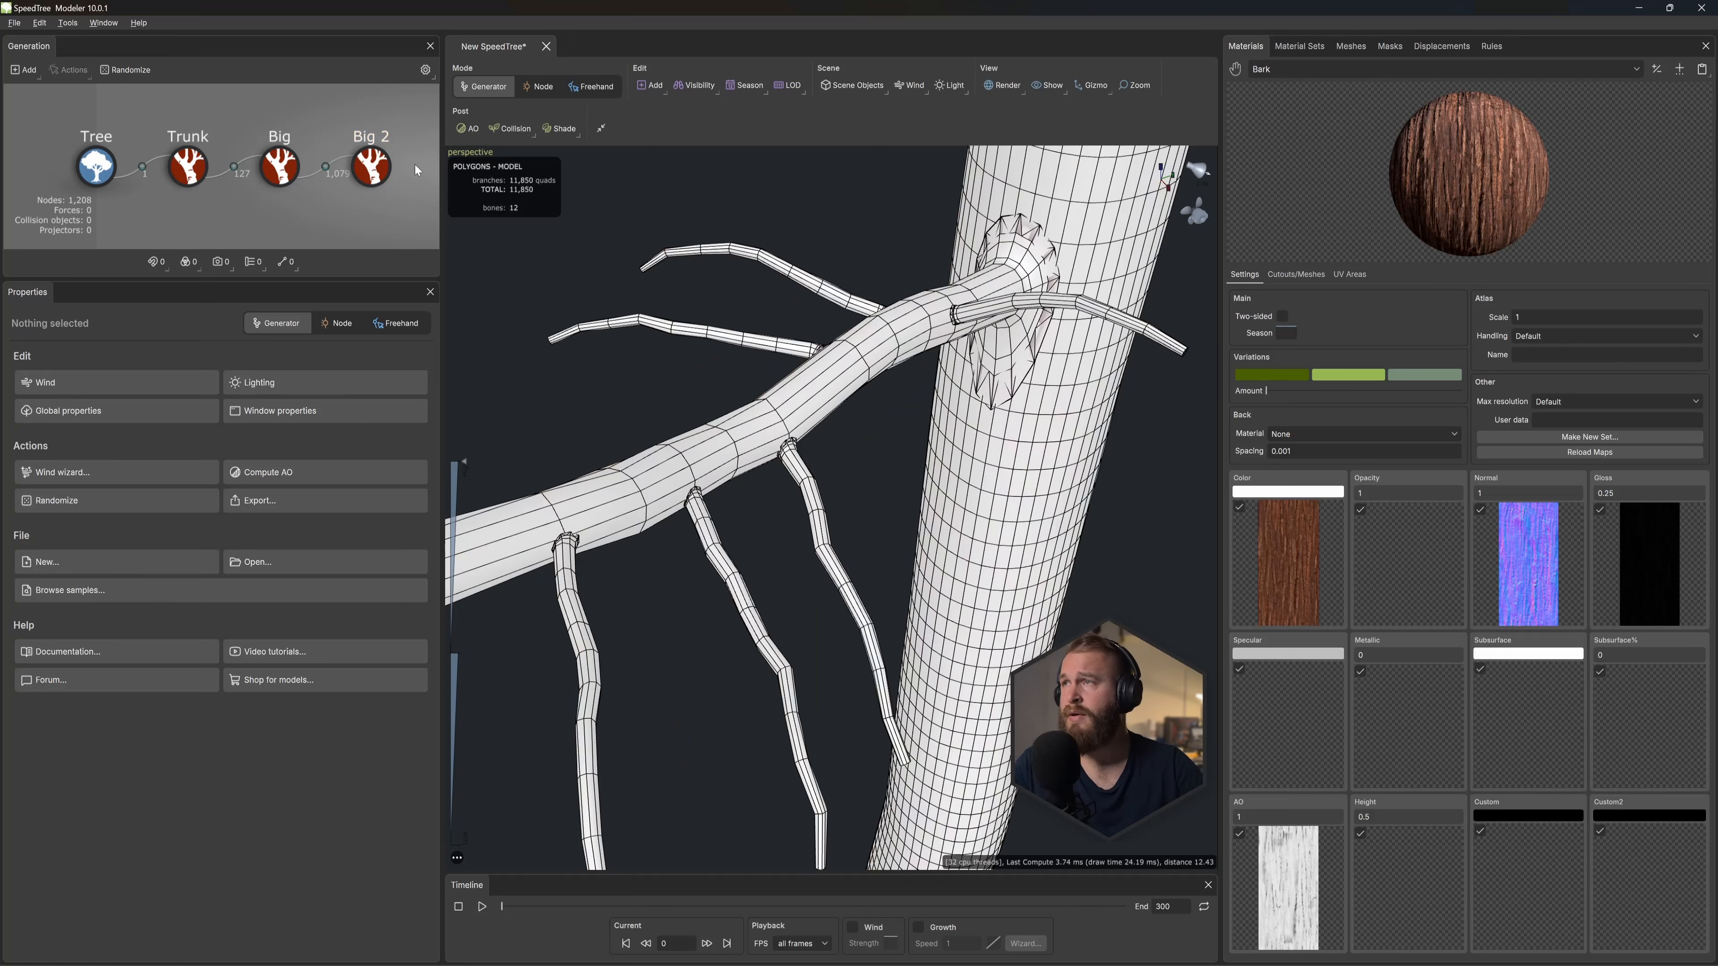
{"action": "left_click", "coordinate": [377, 174]}
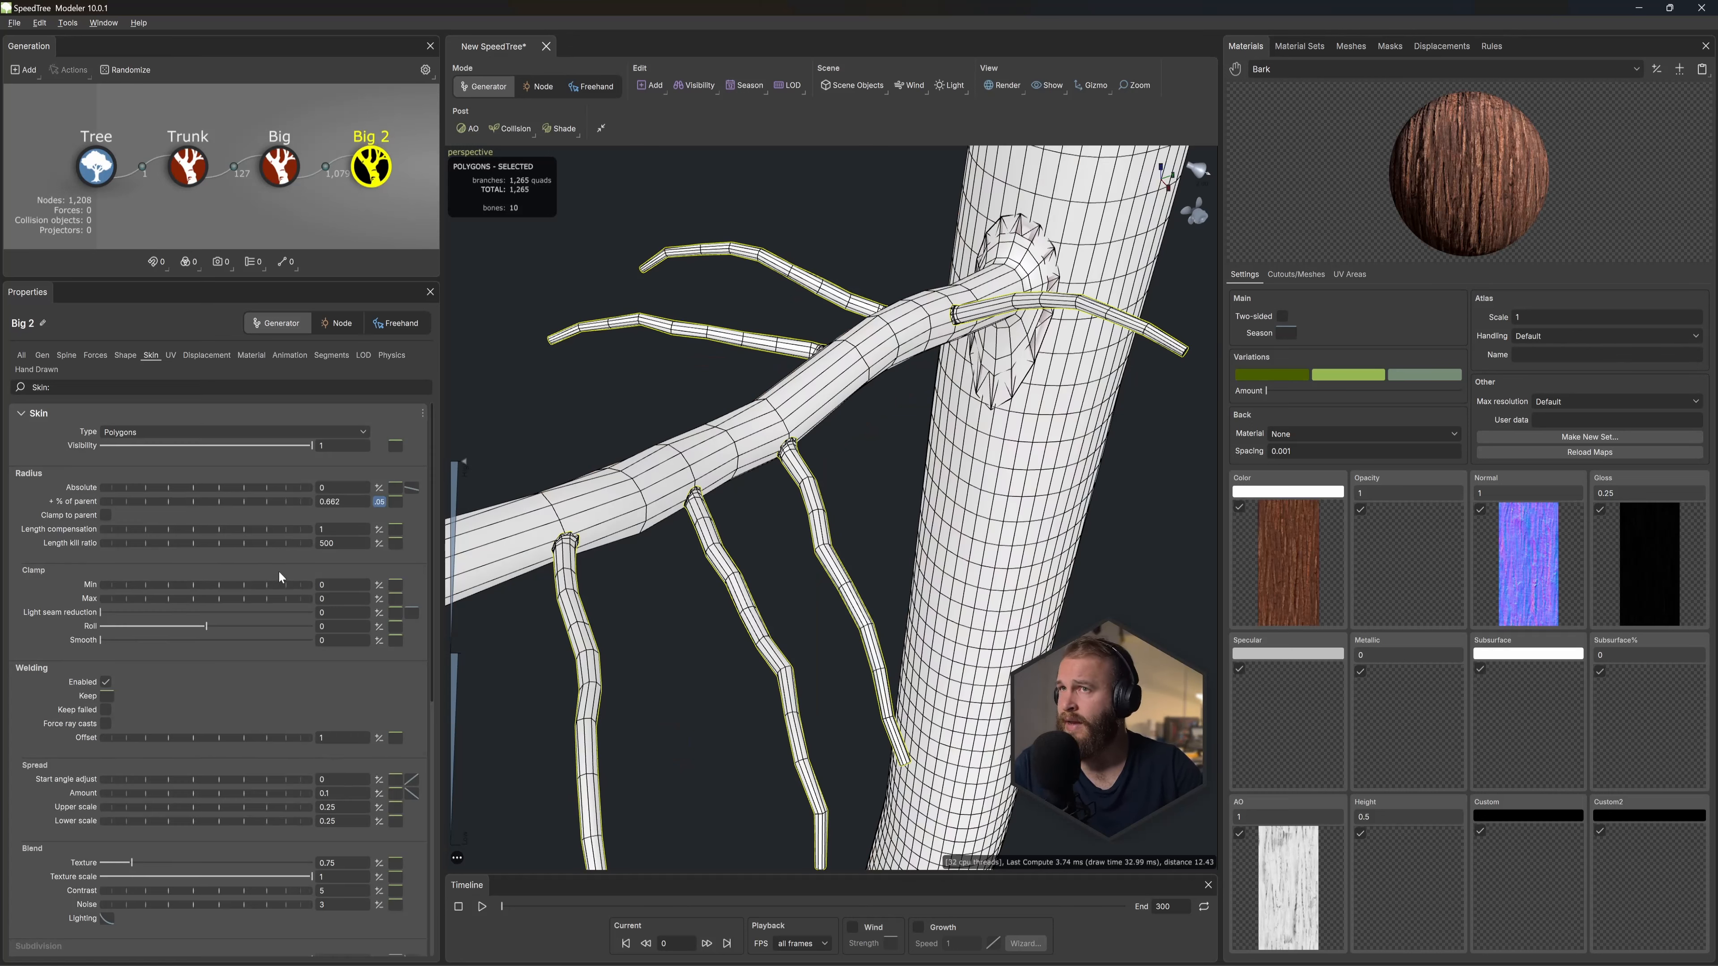
{"action": "left_click", "coordinate": [341, 357]}
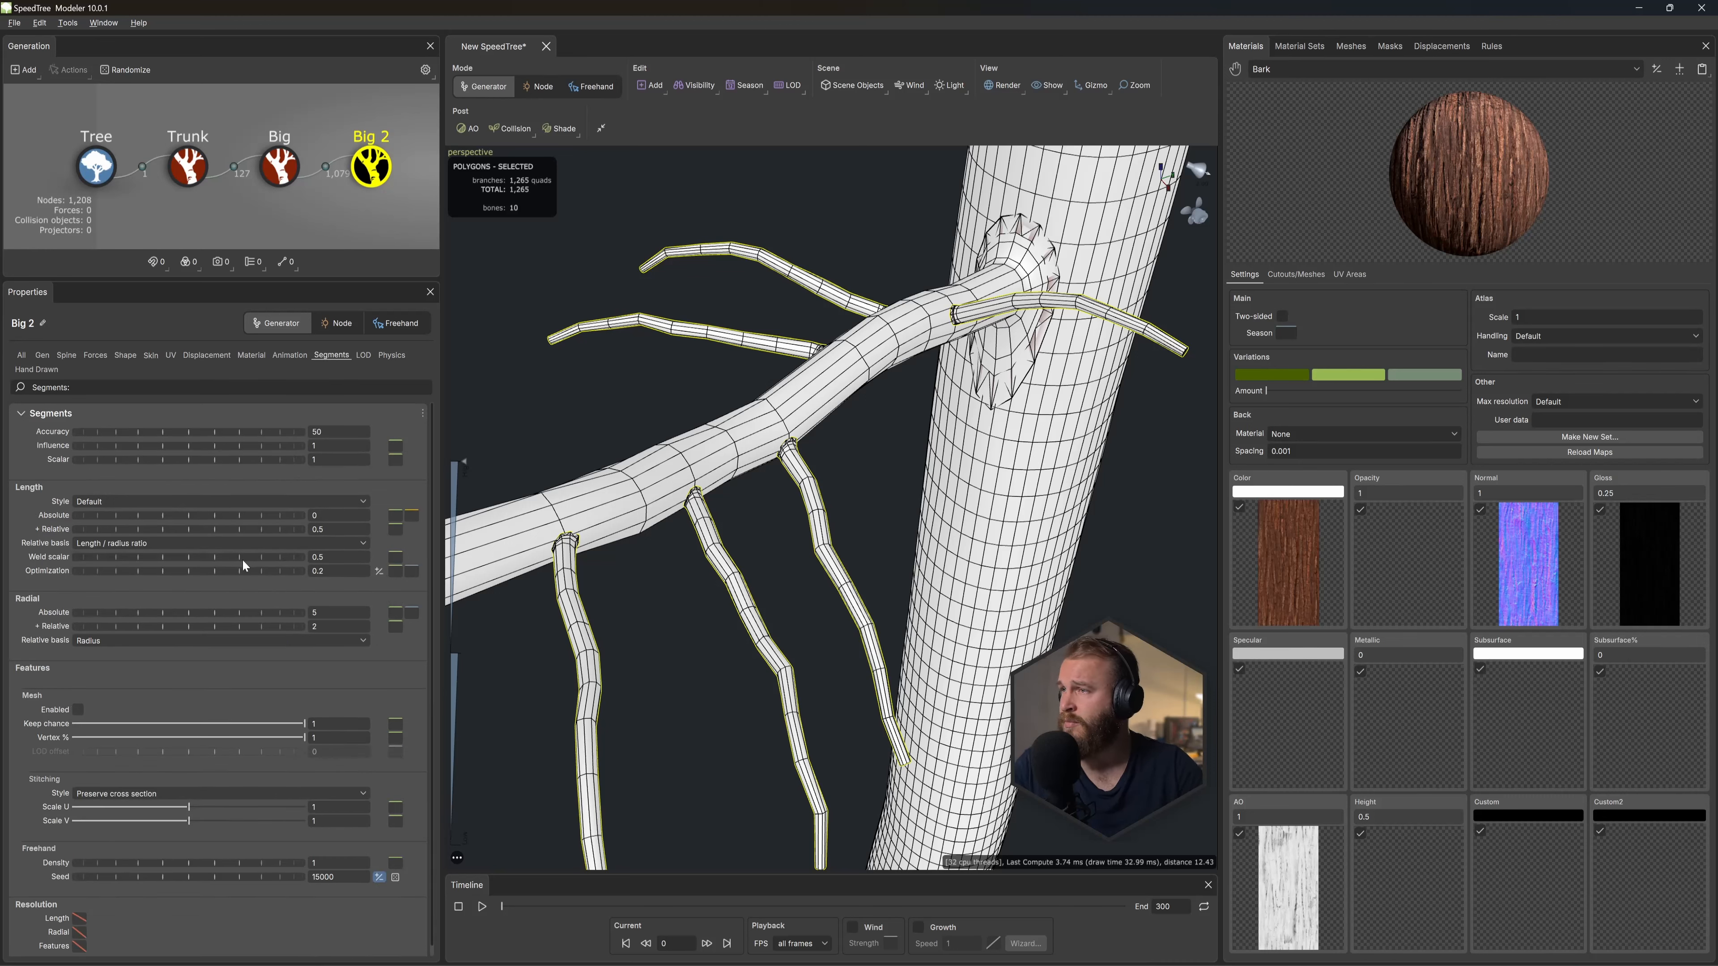
{"action": "left_click_drag", "start_coordinate": [272, 613], "coordinate": [232, 611]}
{"action": "left_click_drag", "start_coordinate": [232, 613], "coordinate": [256, 612]}
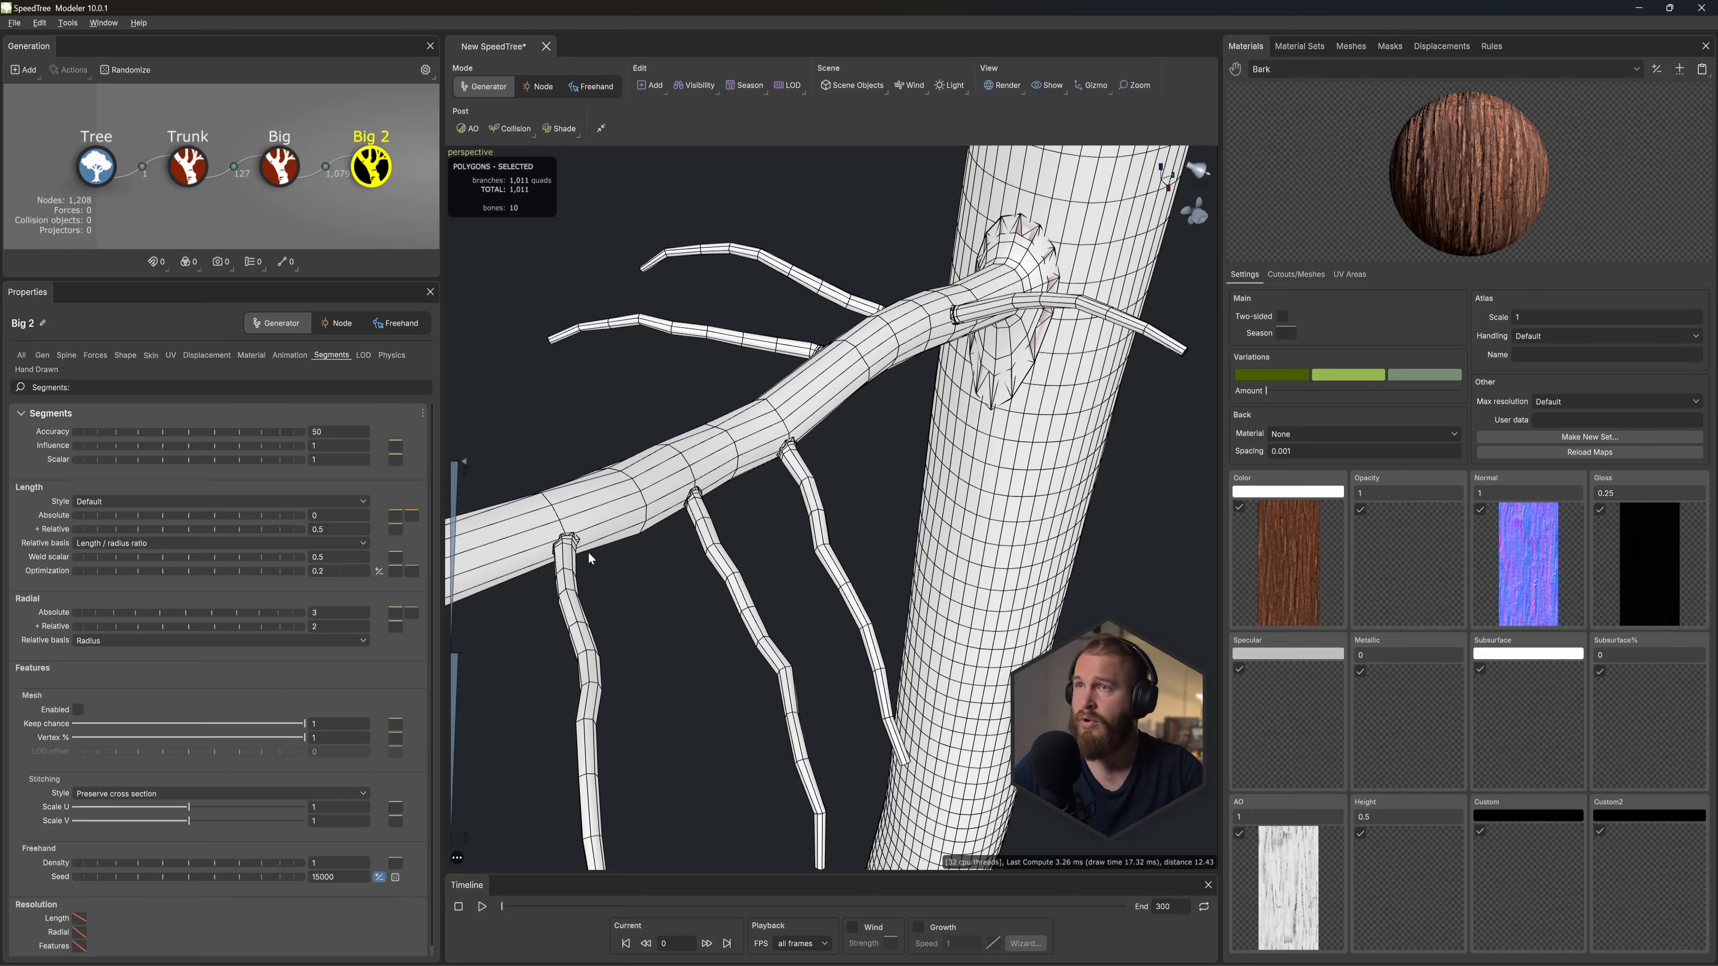
{"action": "left_click_drag", "start_coordinate": [714, 450], "coordinate": [748, 367]}
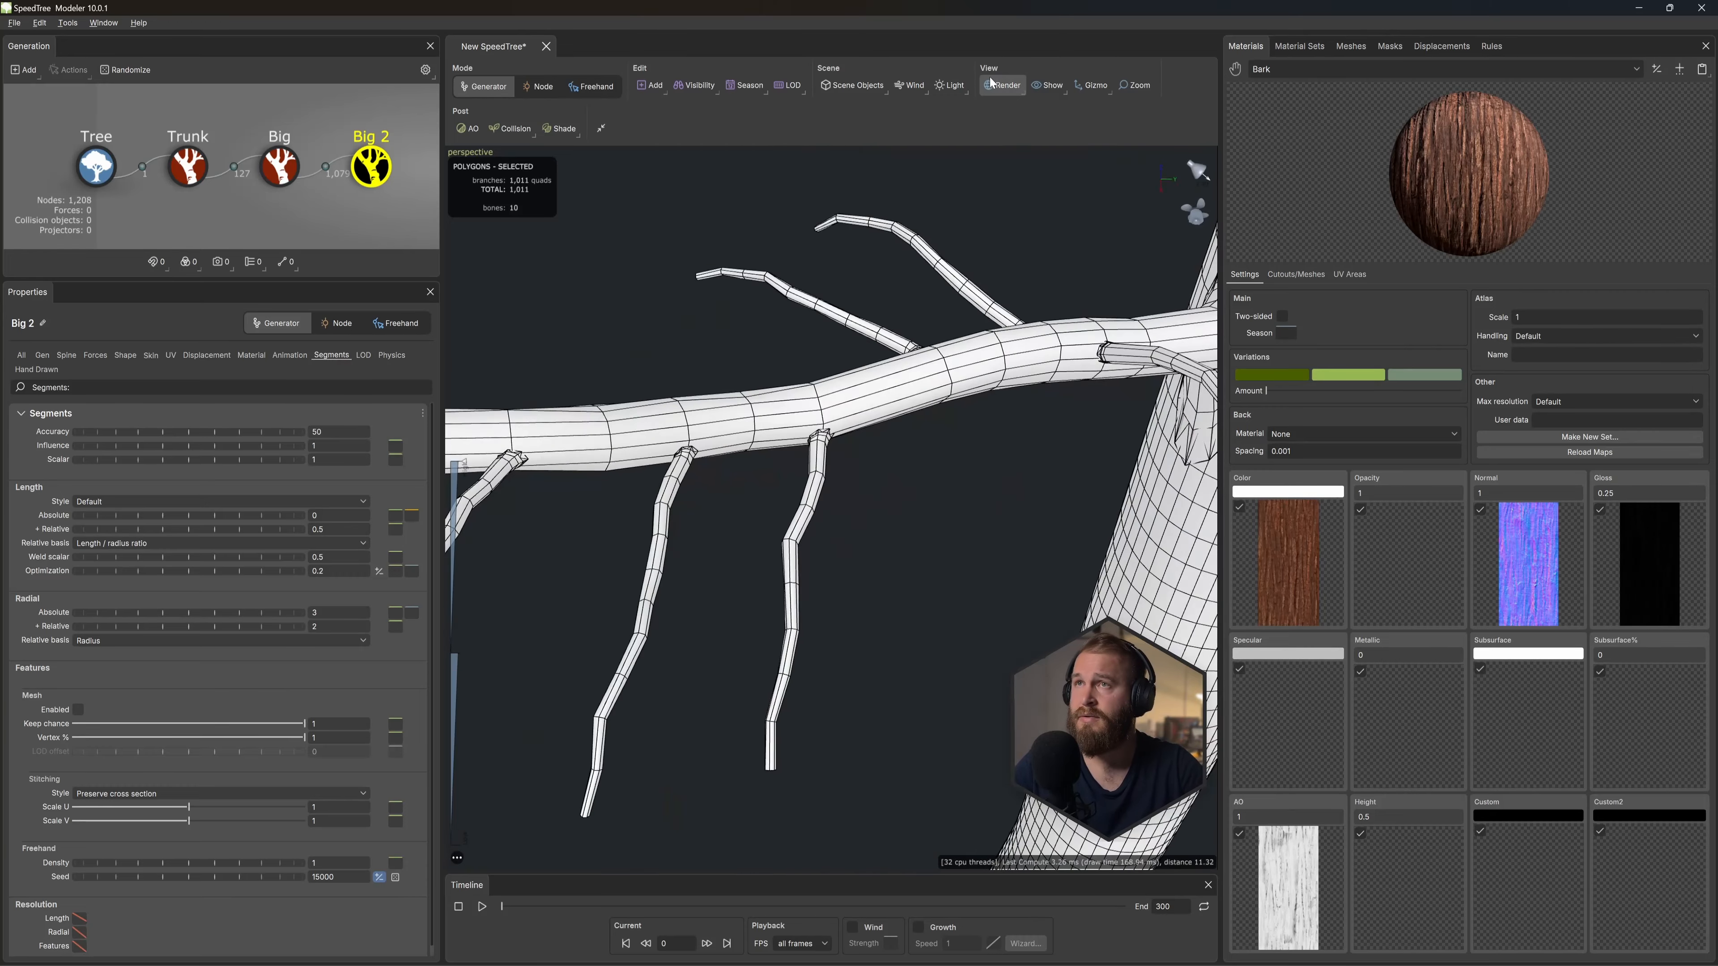
Step: Switch the viewport from wireframe back to the textured bark render
{"action": "left_click", "coordinate": [1003, 86]}
{"action": "left_click", "coordinate": [1056, 100]}
{"action": "left_click_drag", "start_coordinate": [982, 415], "coordinate": [861, 382]}
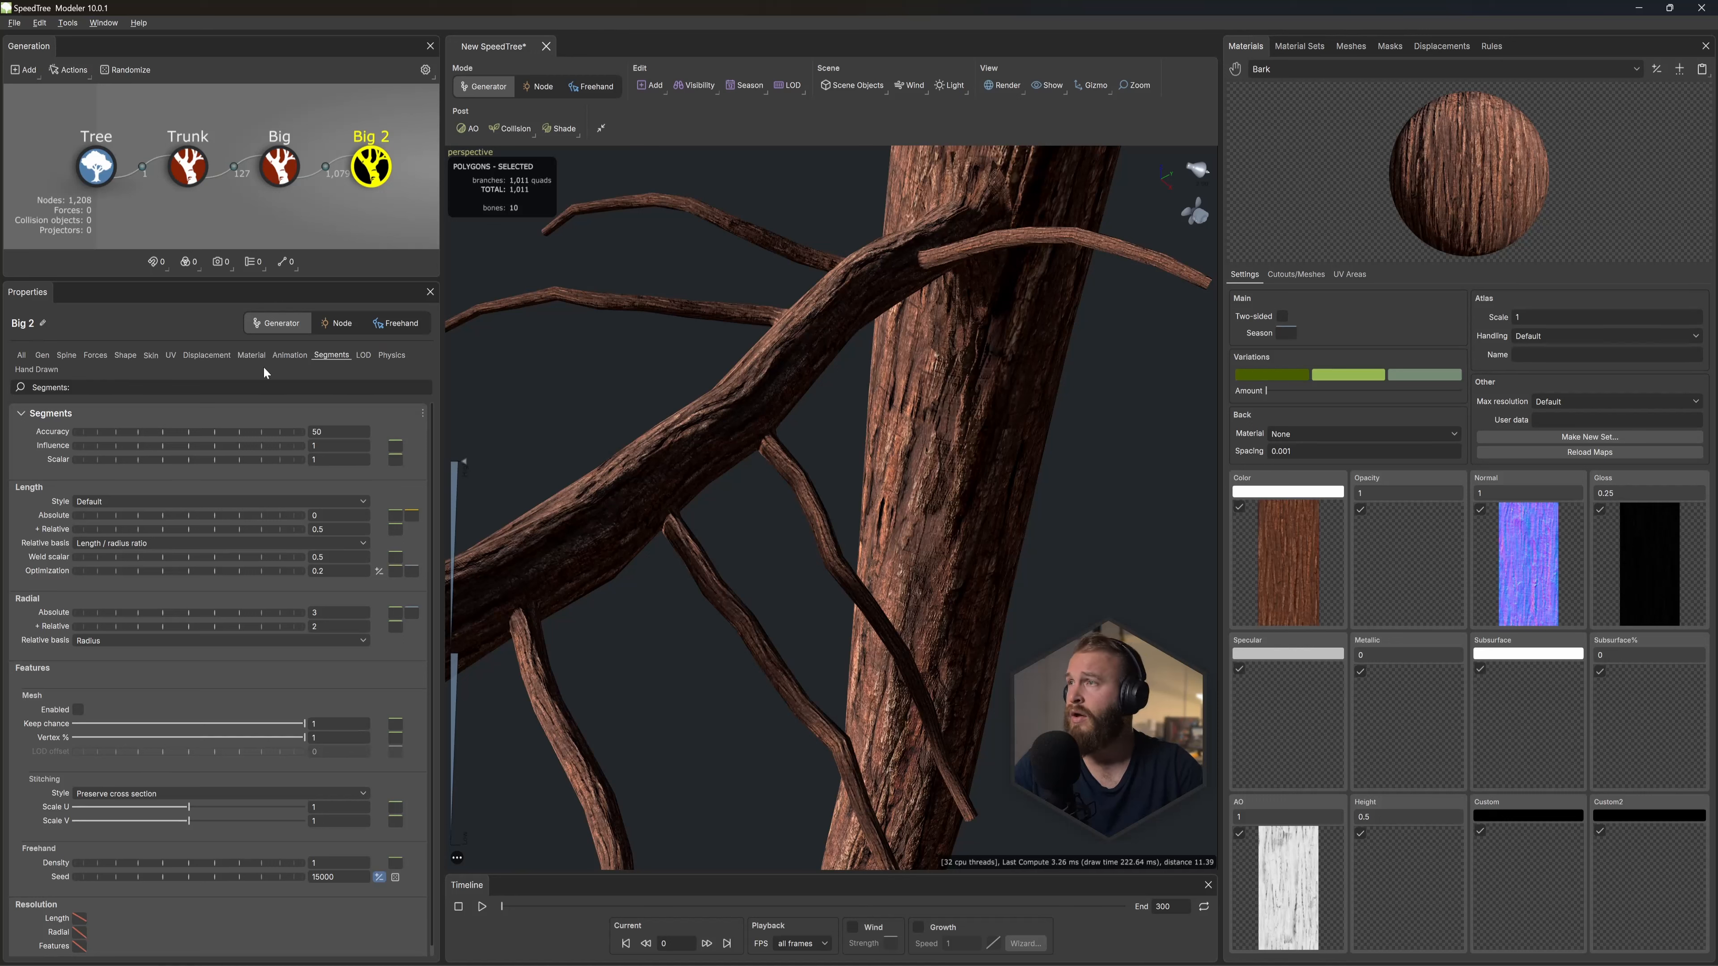
Step: Enable fractional U mapping on the Big 2 branches and set its value to about 0.49
{"action": "left_click", "coordinate": [250, 353]}
{"action": "left_click", "coordinate": [170, 356]}
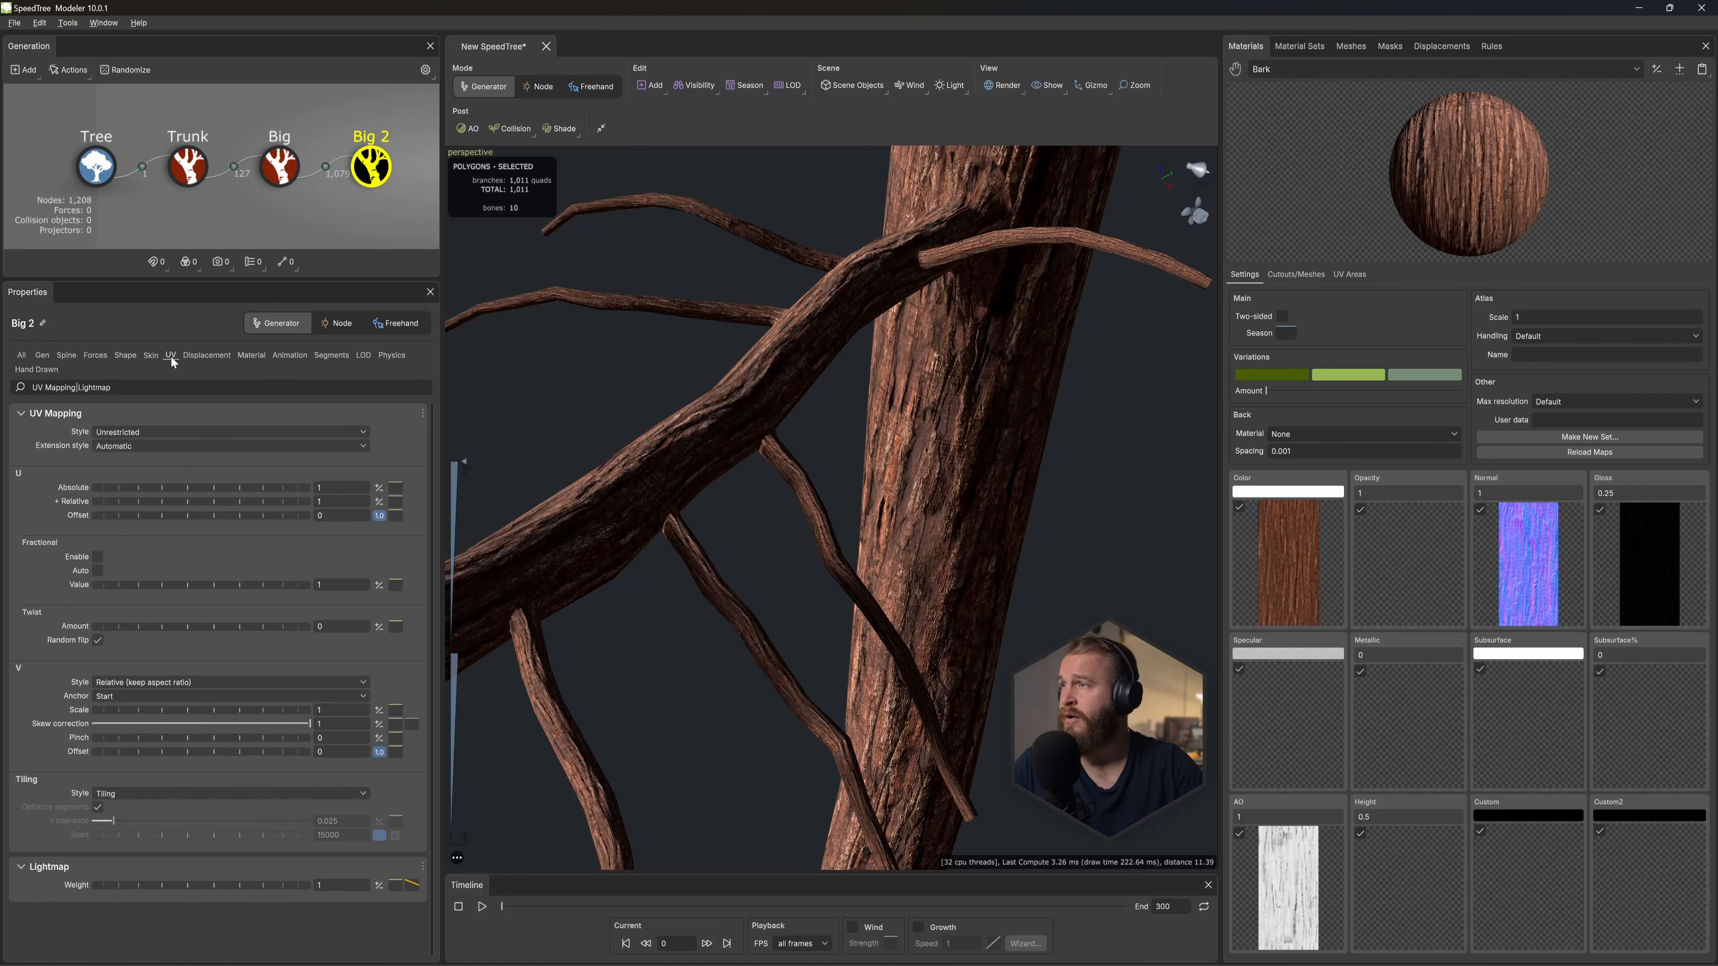
{"action": "left_click", "coordinate": [98, 556]}
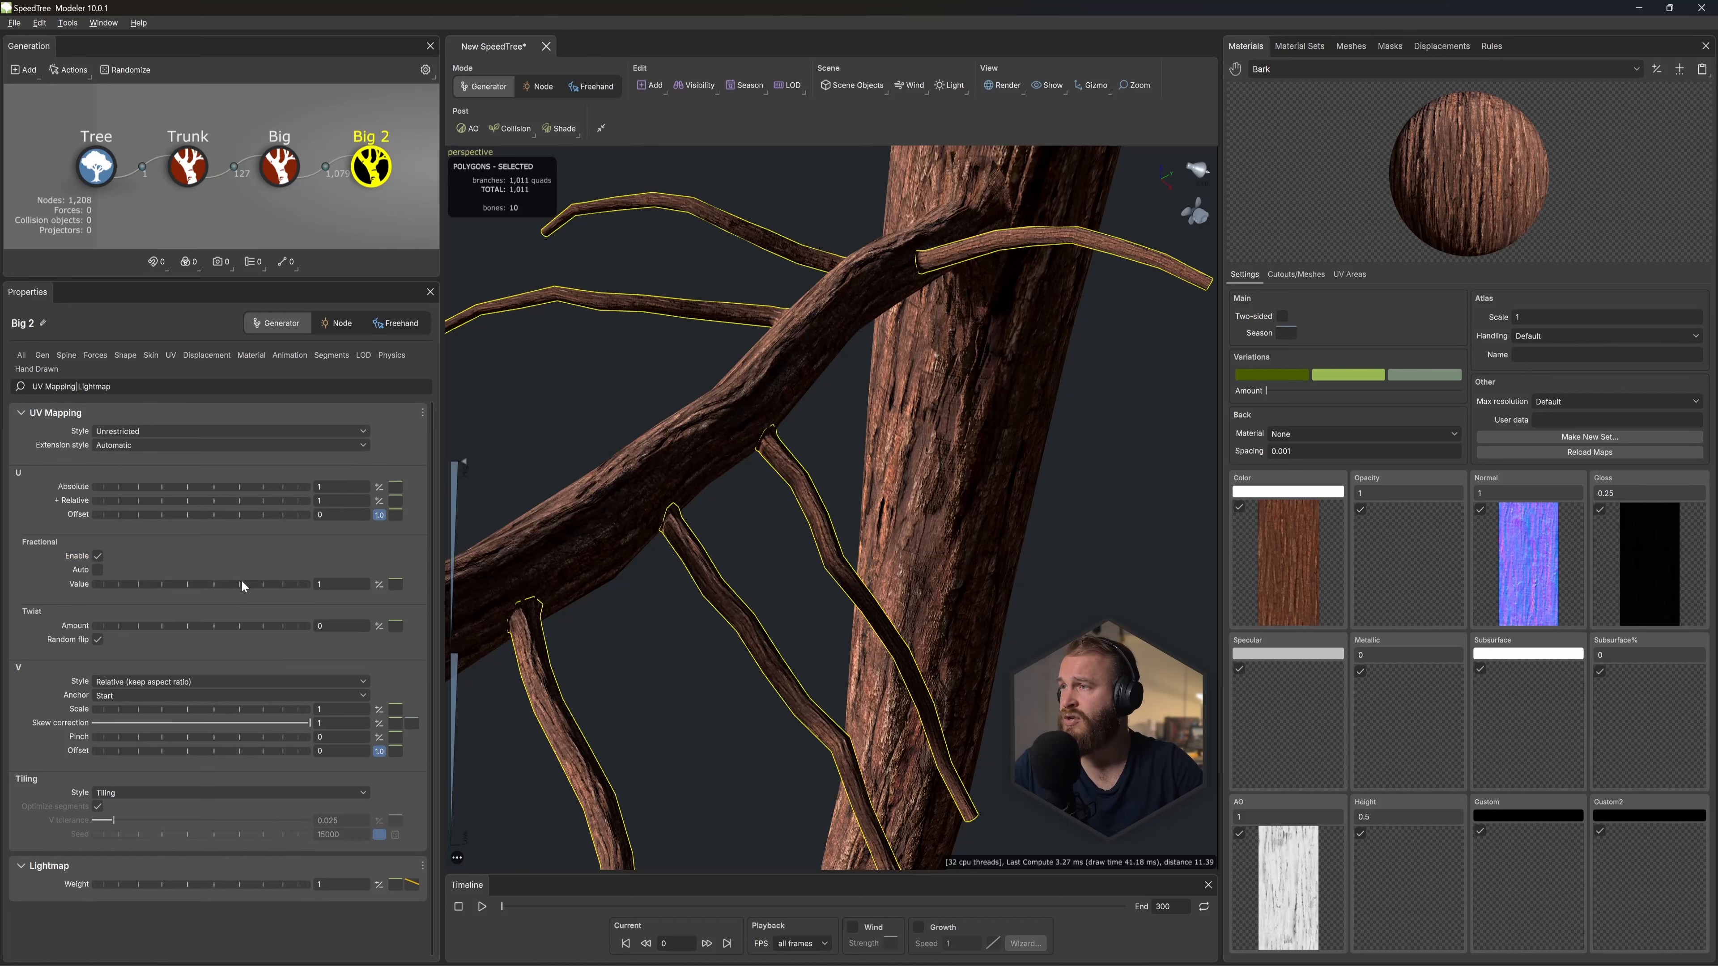
{"action": "mouse_move", "coordinate": [242, 581]}
{"action": "left_mouse_down"}
{"action": "mouse_move", "coordinate": [200, 586]}
{"action": "mouse_move", "coordinate": [216, 579]}
{"action": "left_mouse_up"}
{"action": "left_click_drag", "start_coordinate": [988, 406], "coordinate": [1036, 393]}
{"action": "scroll", "coordinate": [1036, 394], "scroll_direction": "down", "scroll_amount": 4}
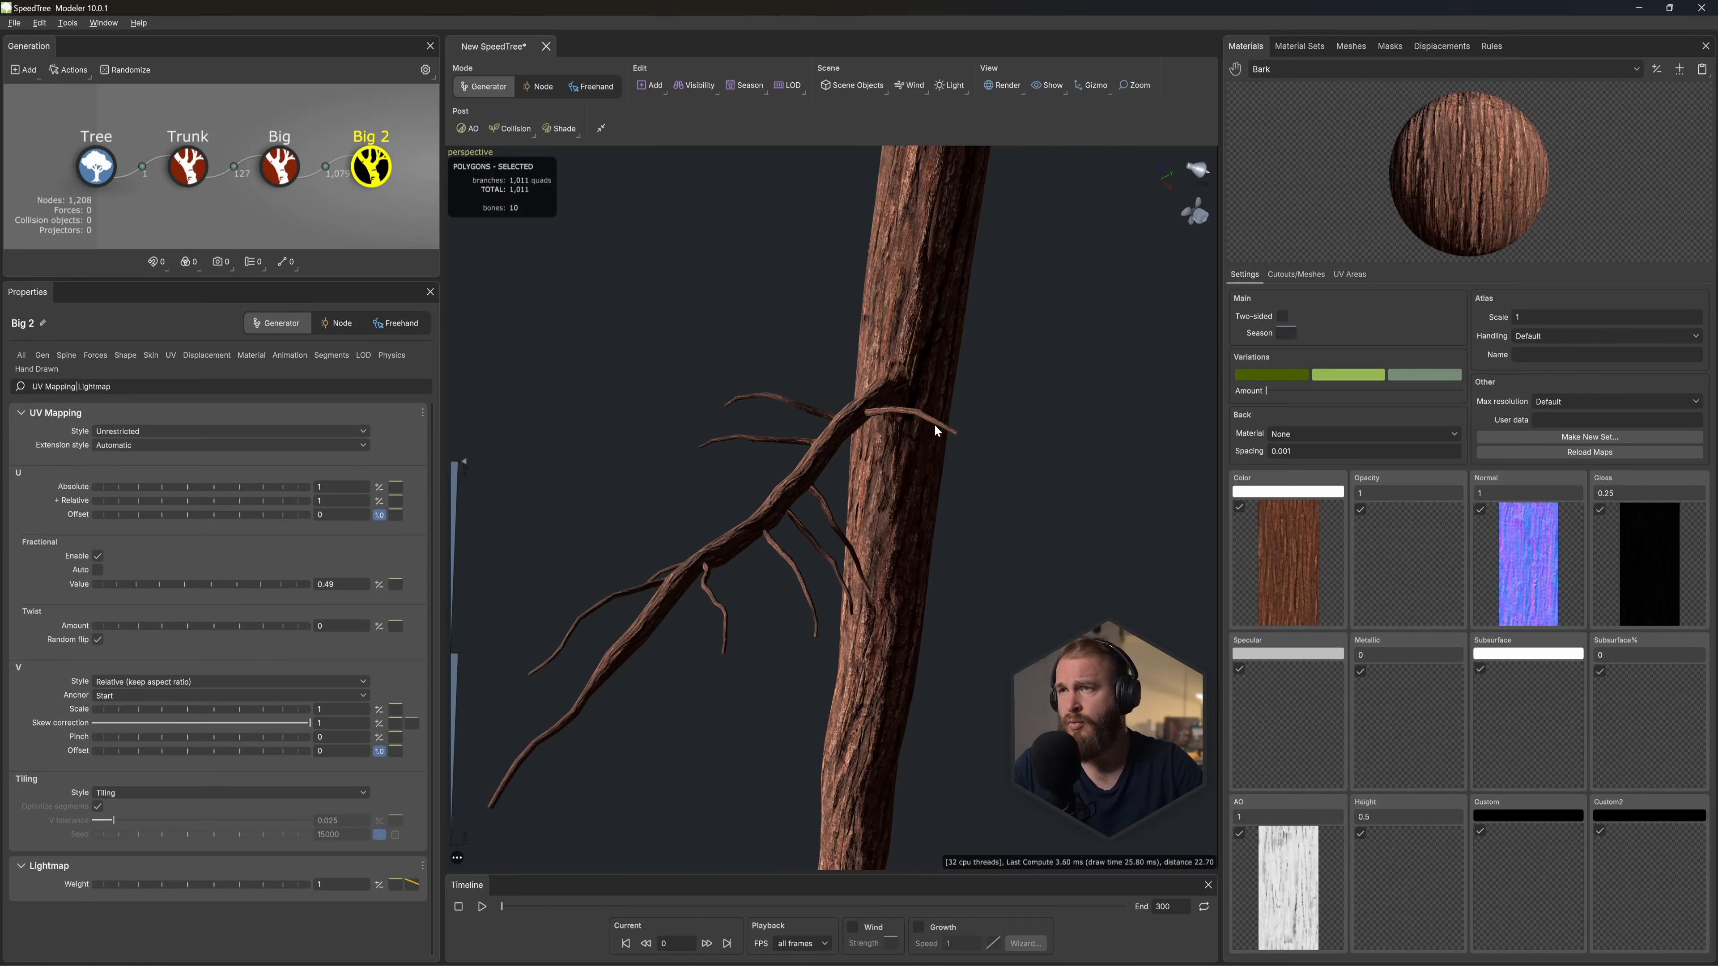
{"action": "left_click_drag", "start_coordinate": [934, 424], "coordinate": [785, 415]}
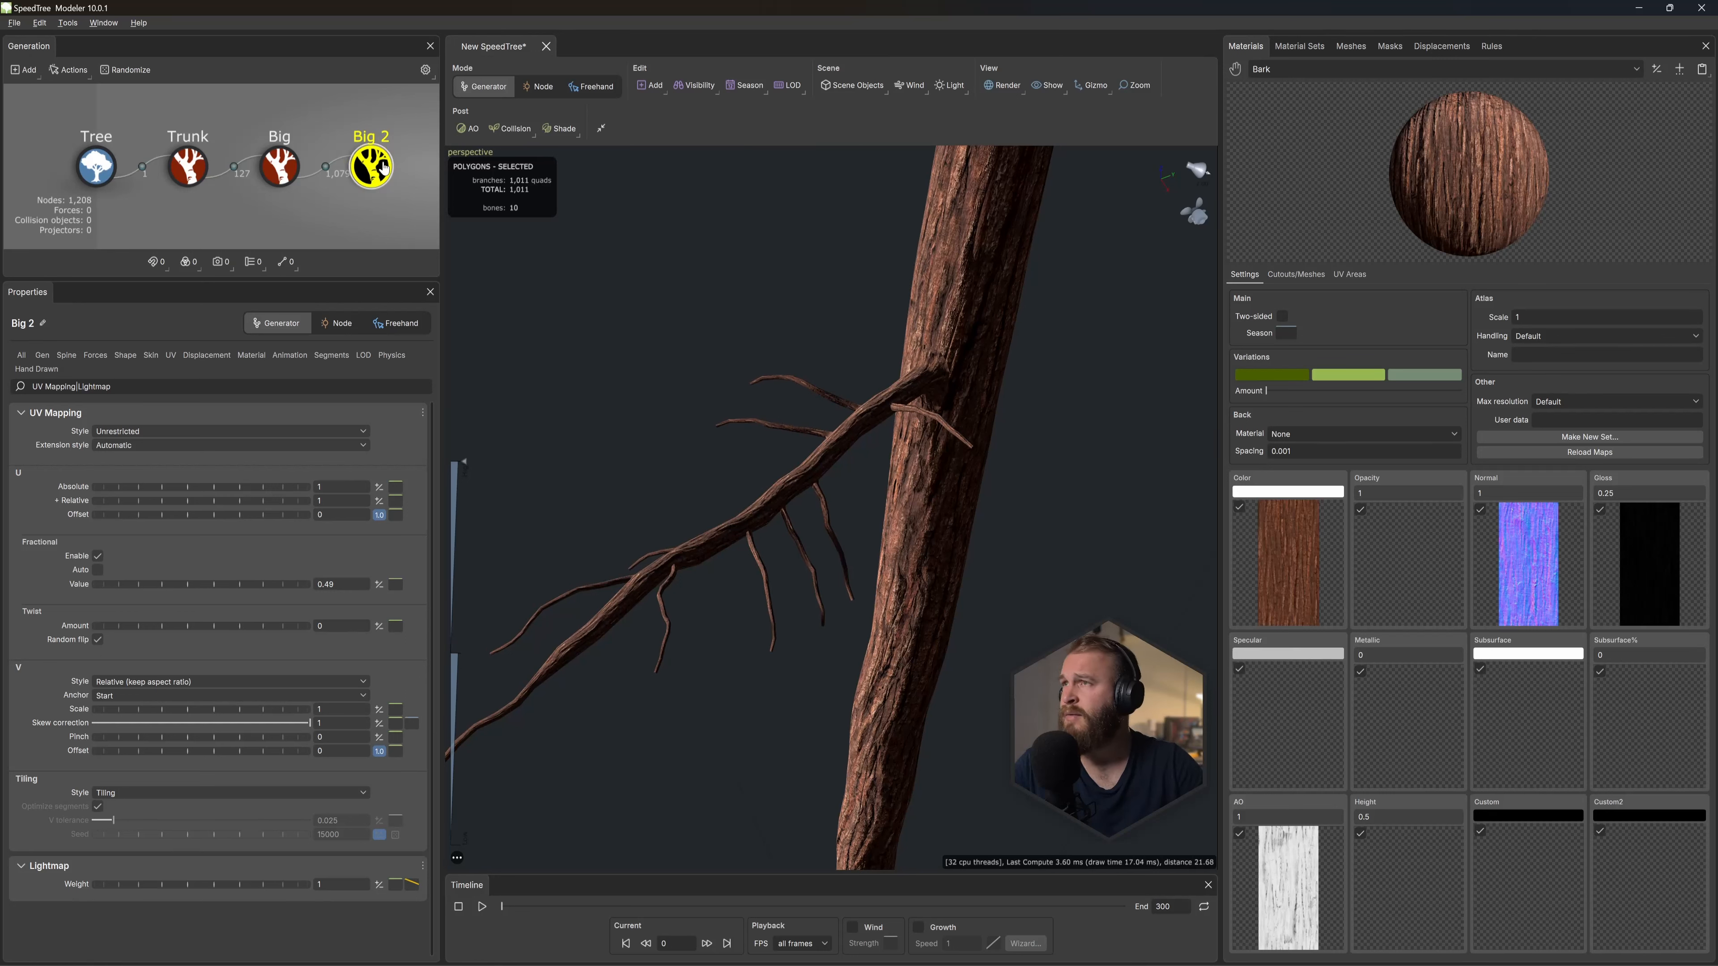
Step: Add another level of big branches growing from the Big 2 branches
{"action": "left_click", "coordinate": [785, 415]}
{"action": "right_click", "coordinate": [672, 457]}
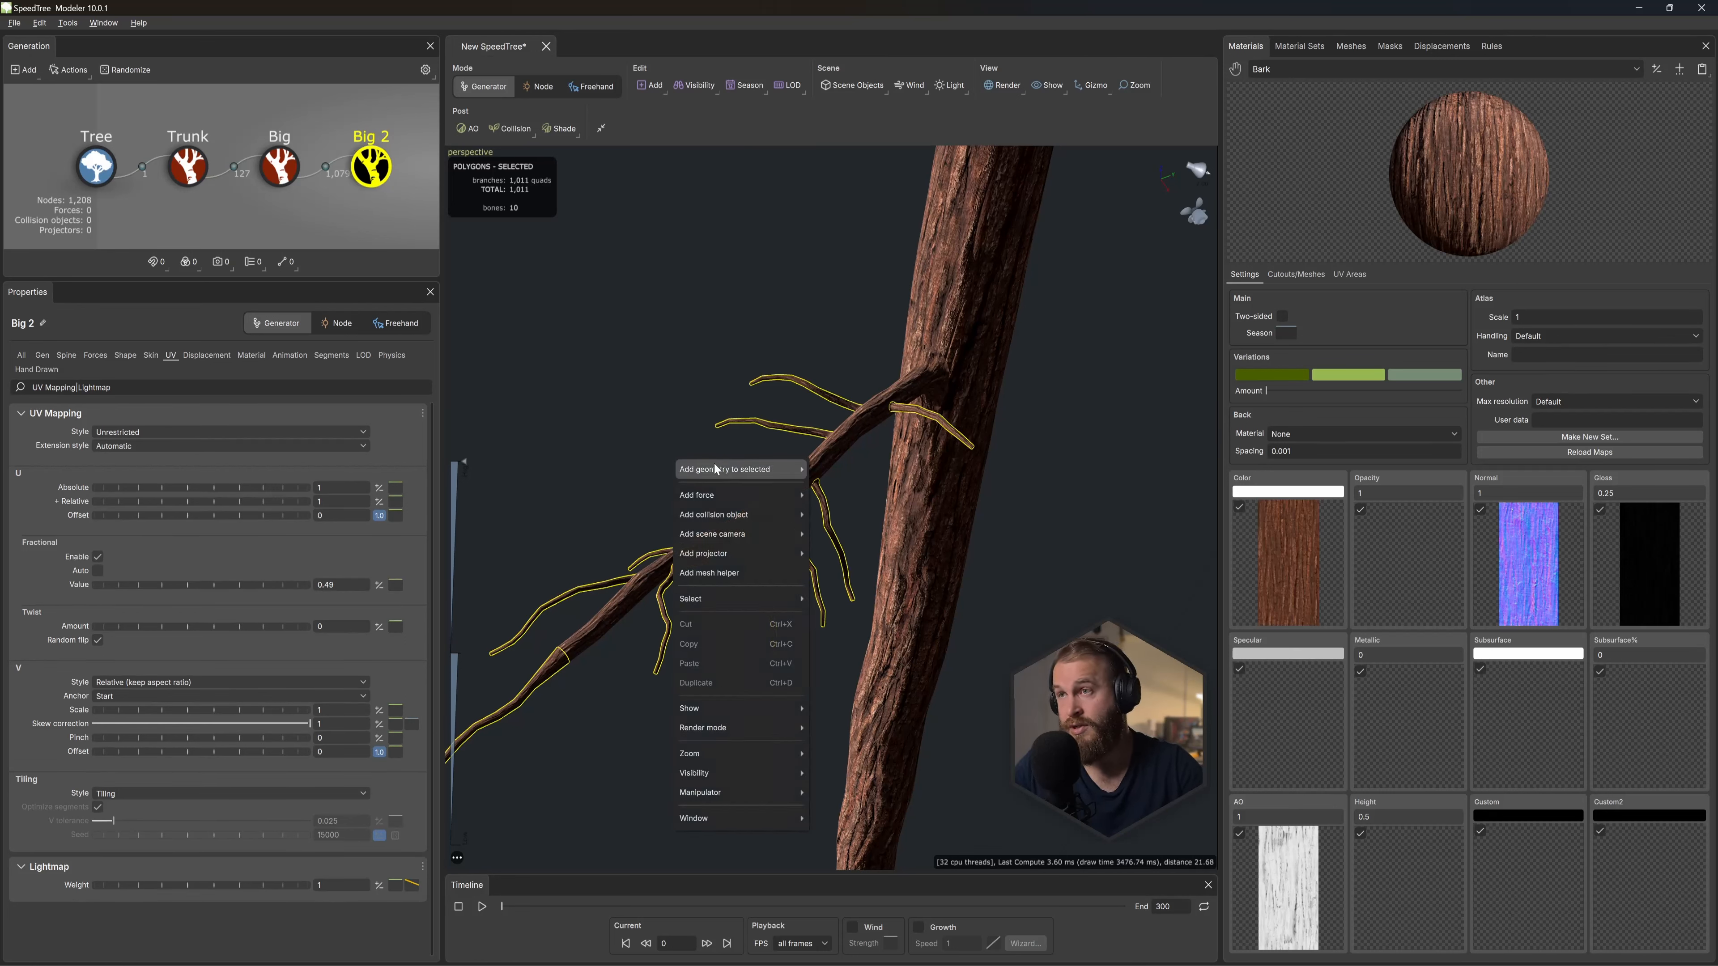
{"action": "mouse_move", "coordinate": [719, 470]}
{"action": "left_click_drag", "start_coordinate": [576, 304], "coordinate": [568, 286]}
{"action": "right_click", "coordinate": [562, 280]}
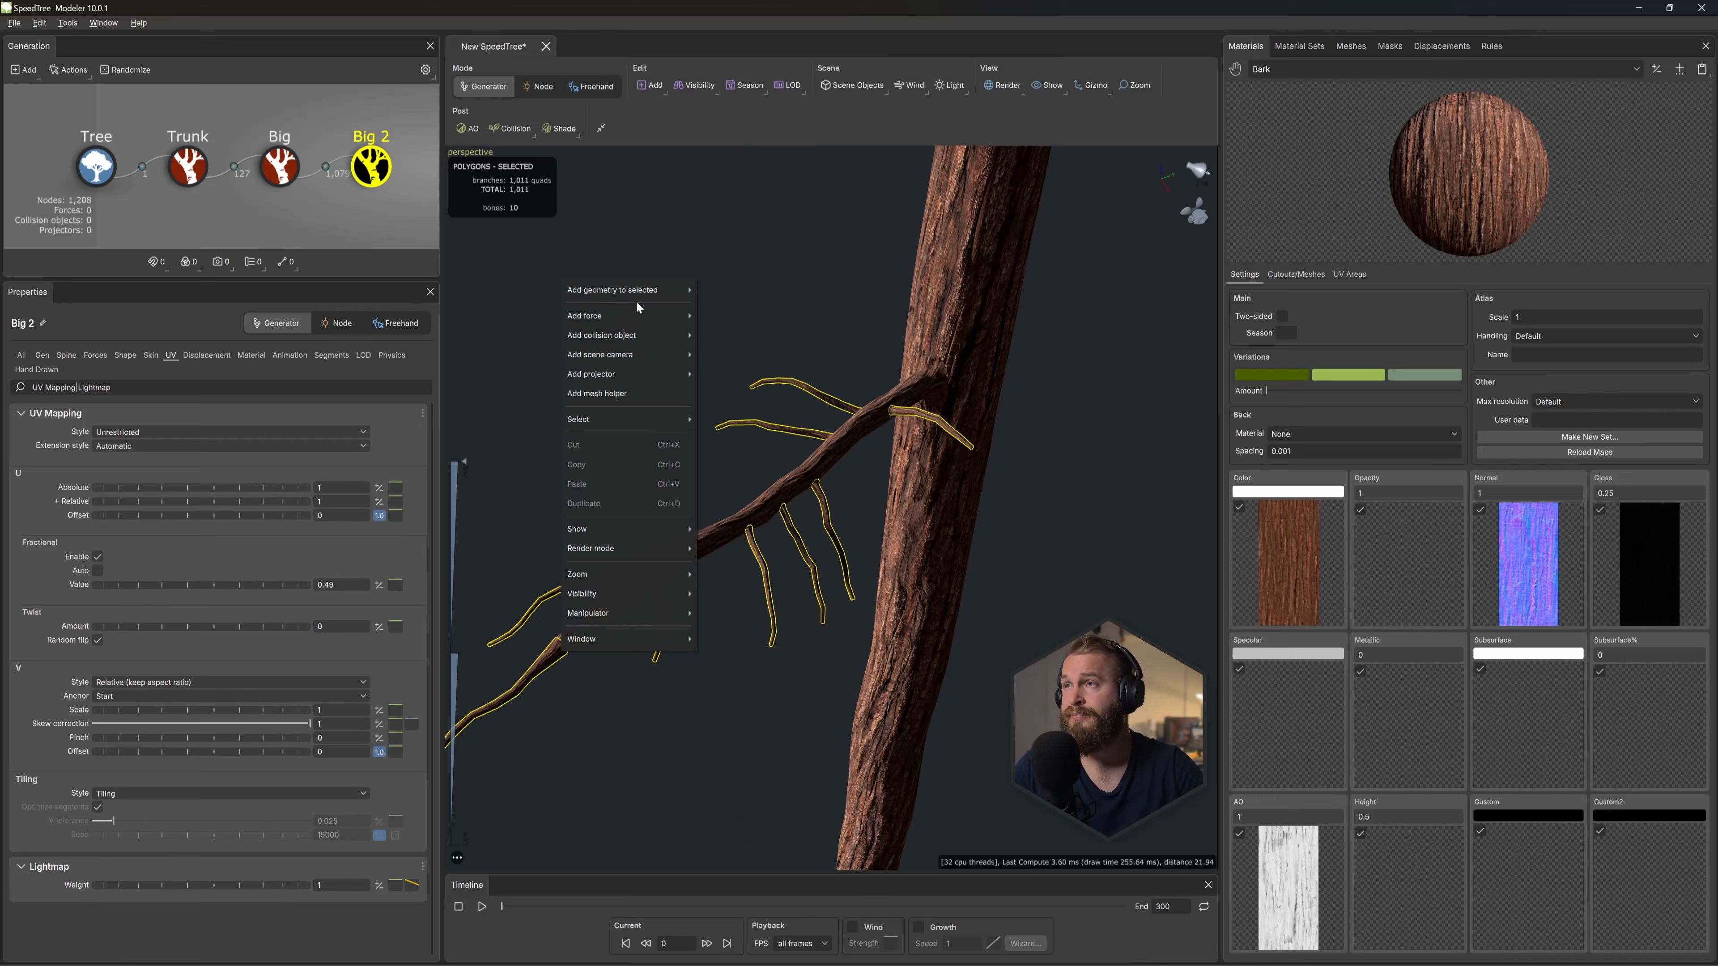
{"action": "mouse_move", "coordinate": [637, 292]}
{"action": "mouse_move", "coordinate": [736, 511]}
{"action": "left_click", "coordinate": [788, 530]}
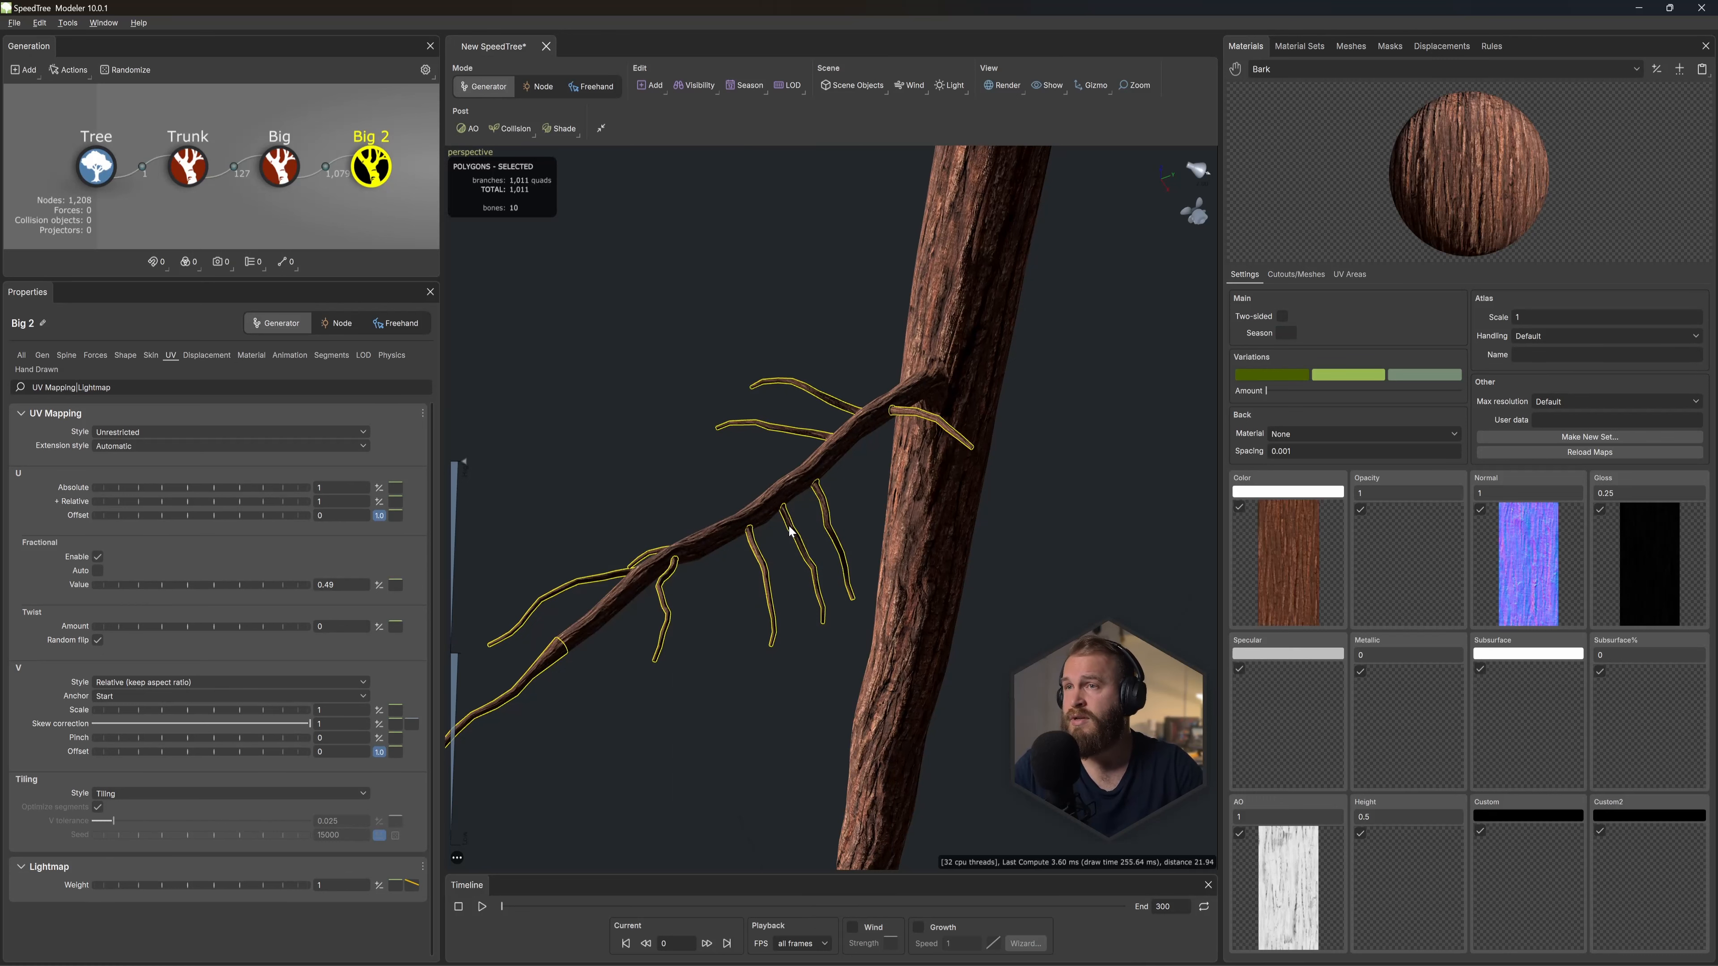
{"action": "scroll", "coordinate": [782, 526], "scroll_direction": "up", "scroll_amount": 3}
Step: Change the generation mode of the Big 3 branches to Bifurcation
{"action": "left_click", "coordinate": [46, 354]}
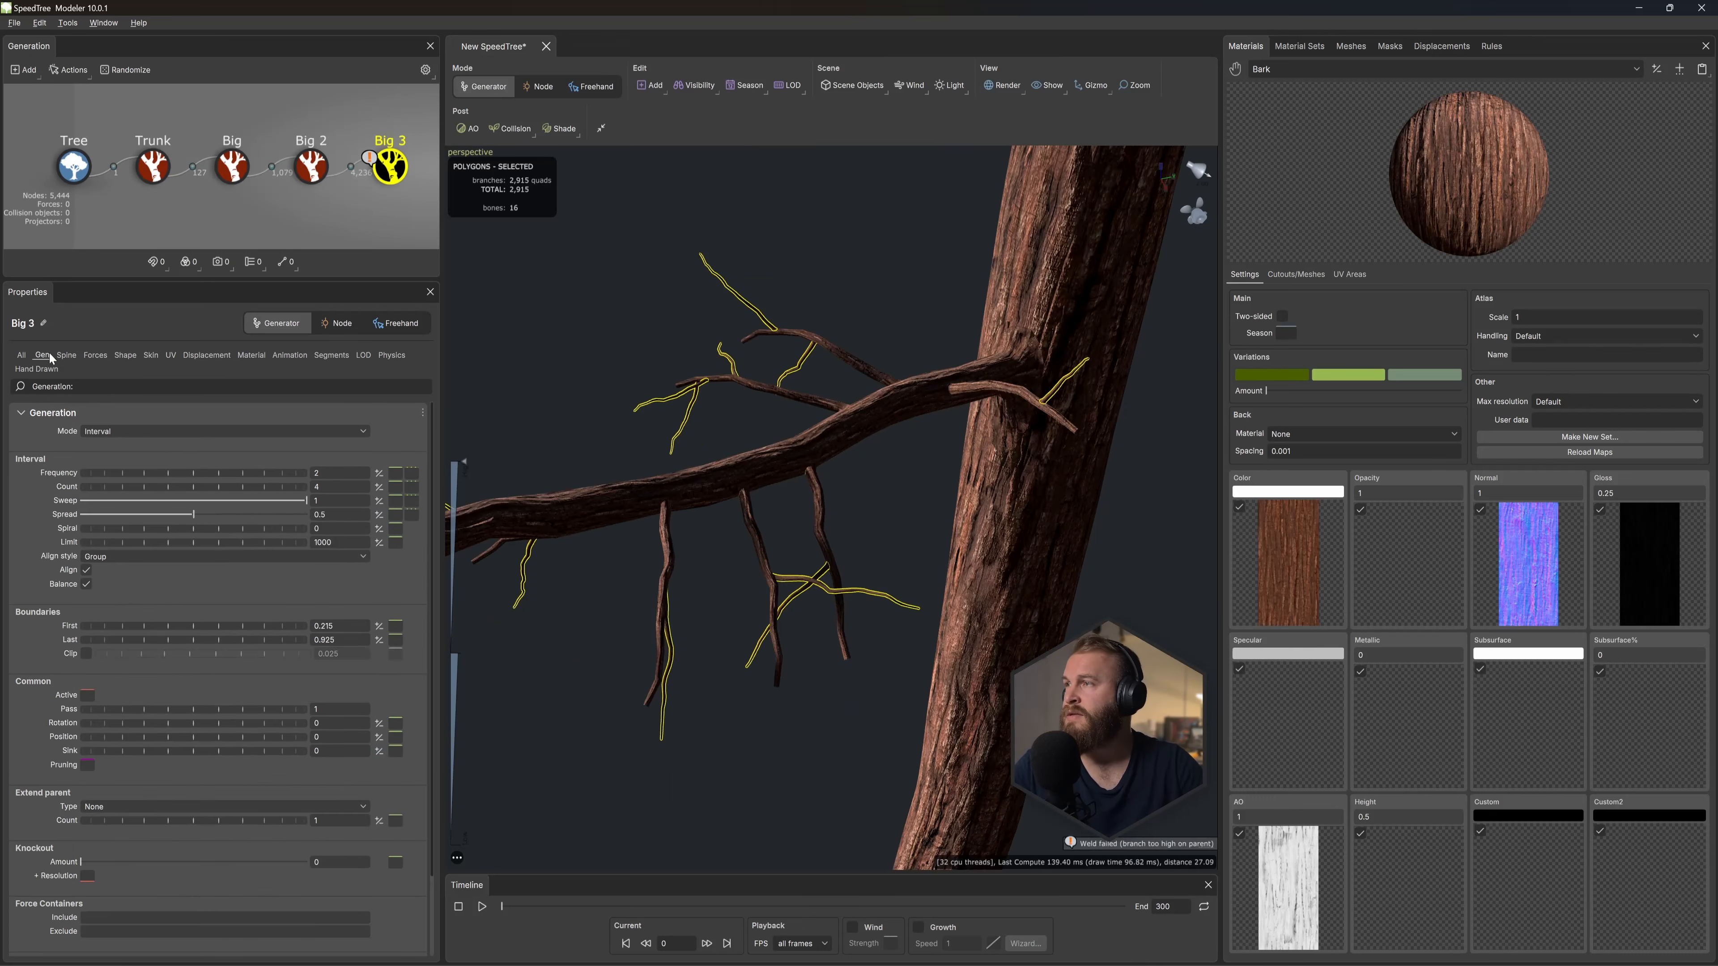
{"action": "left_click", "coordinate": [128, 431]}
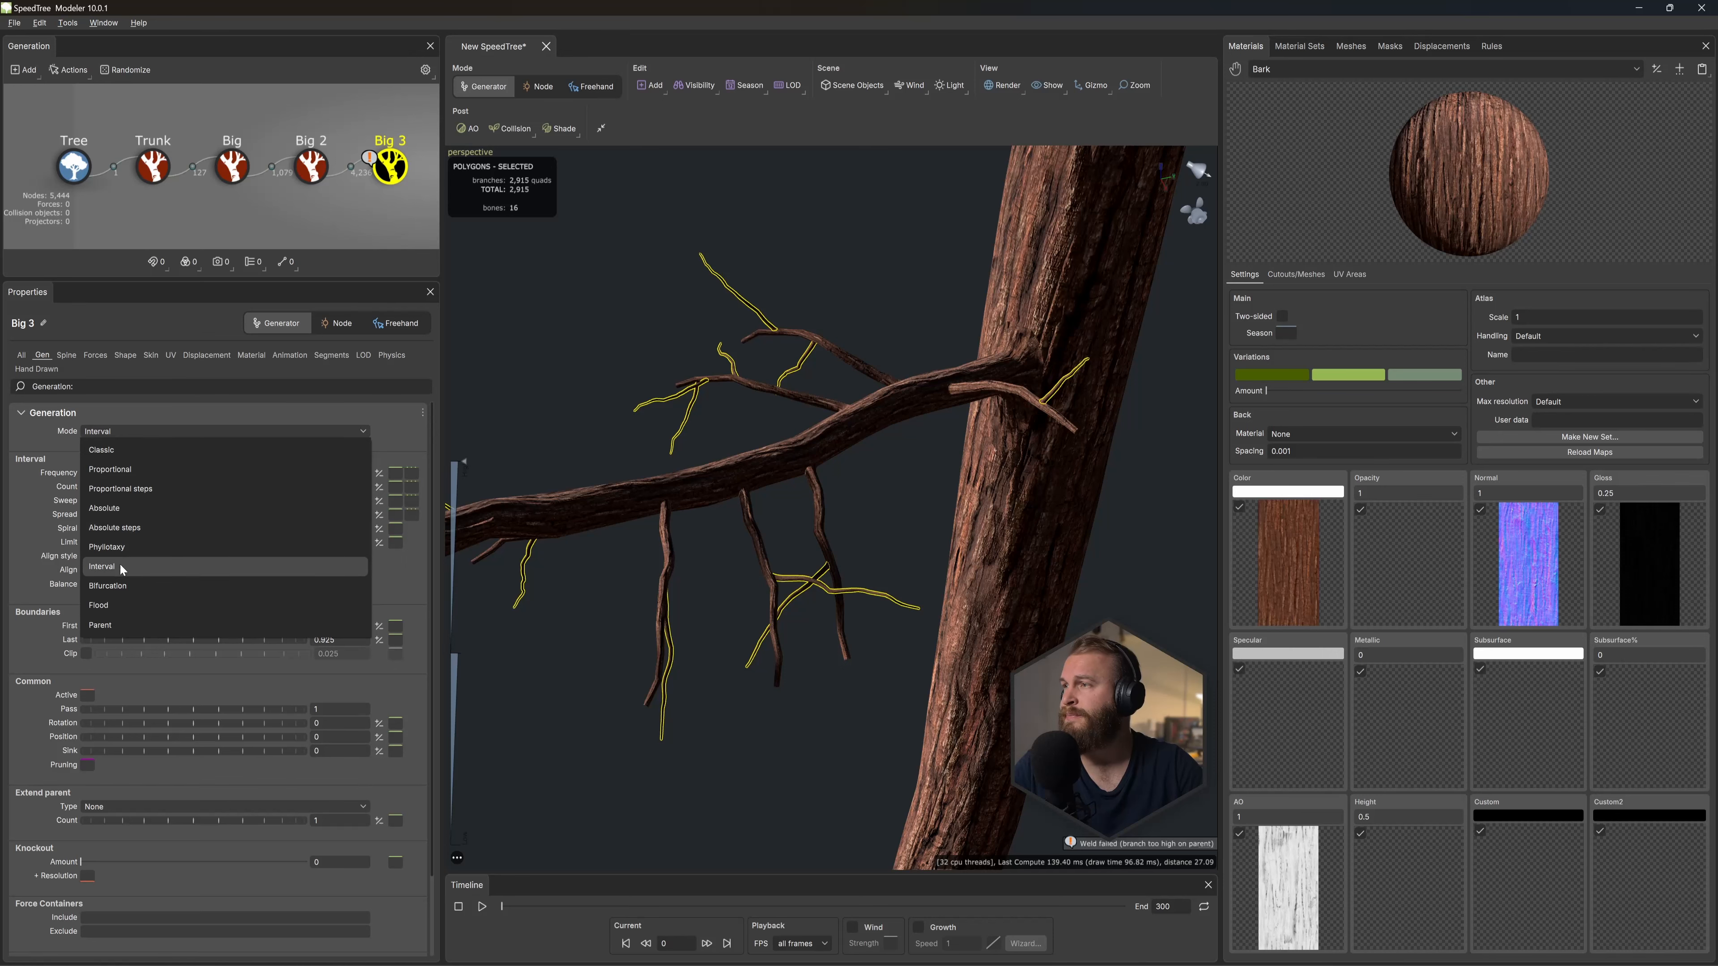
{"action": "left_click", "coordinate": [115, 585]}
{"action": "left_click_drag", "start_coordinate": [1077, 561], "coordinate": [1136, 562]}
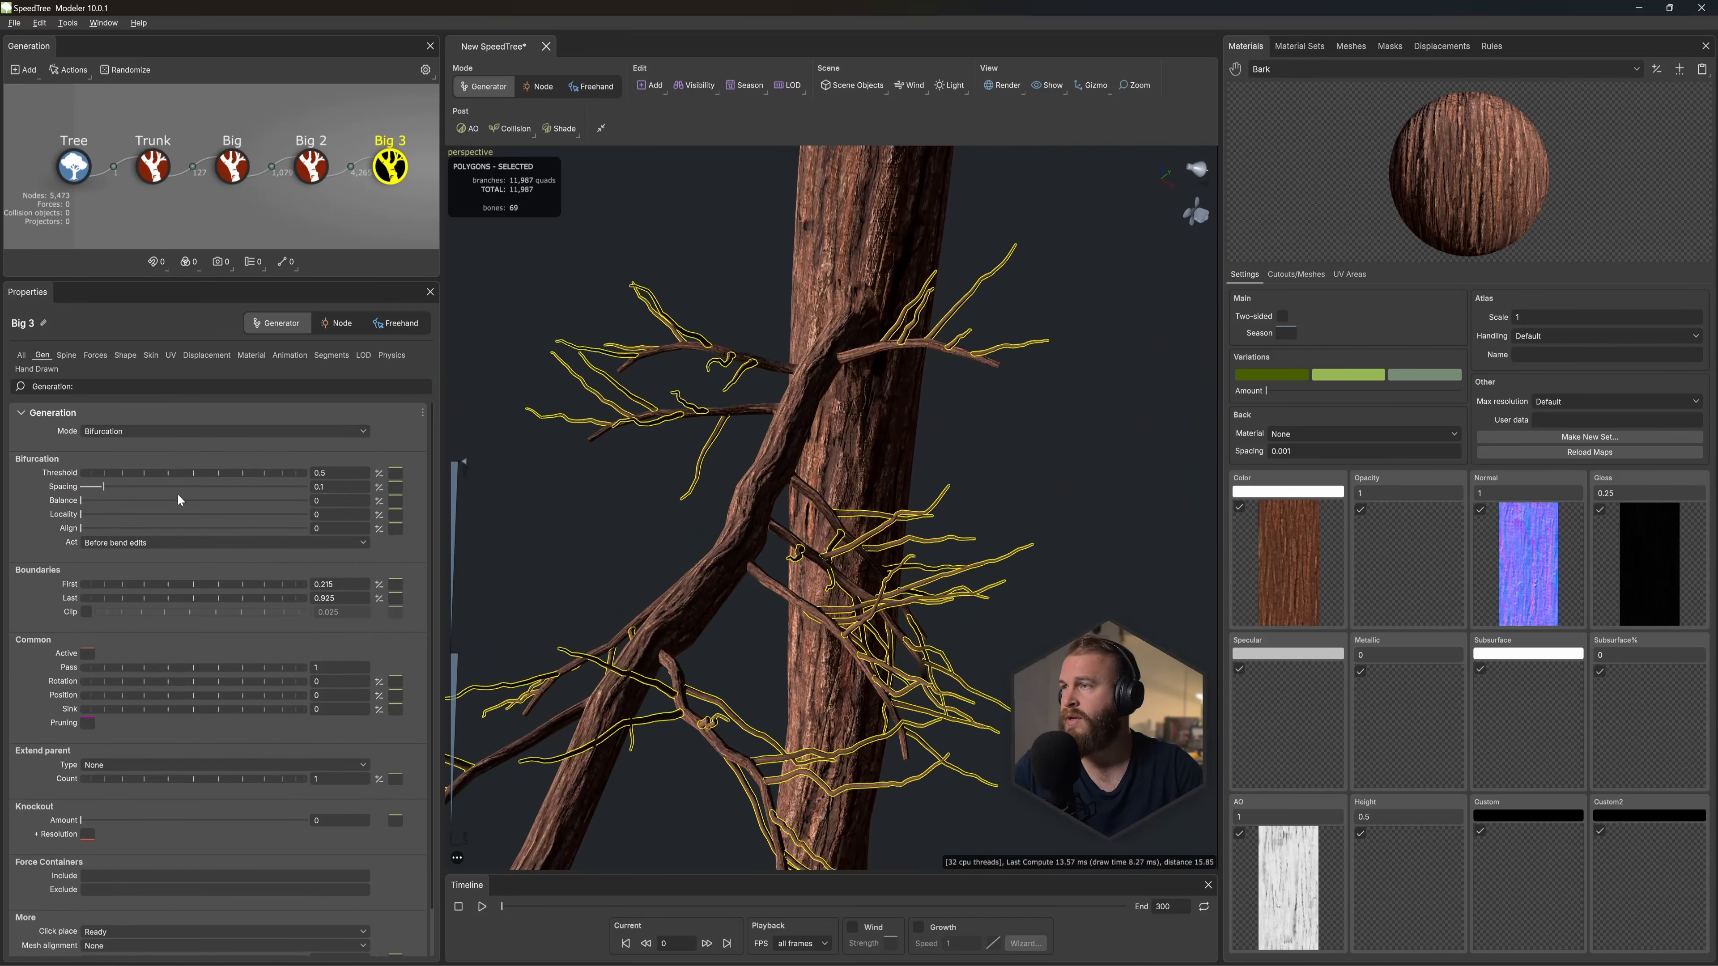
Step: Set the Big 3 bifurcation align to about 0.737 with a variance of about 0.054
{"action": "left_click_drag", "start_coordinate": [133, 528], "coordinate": [247, 528]}
{"action": "left_click", "coordinate": [379, 529]}
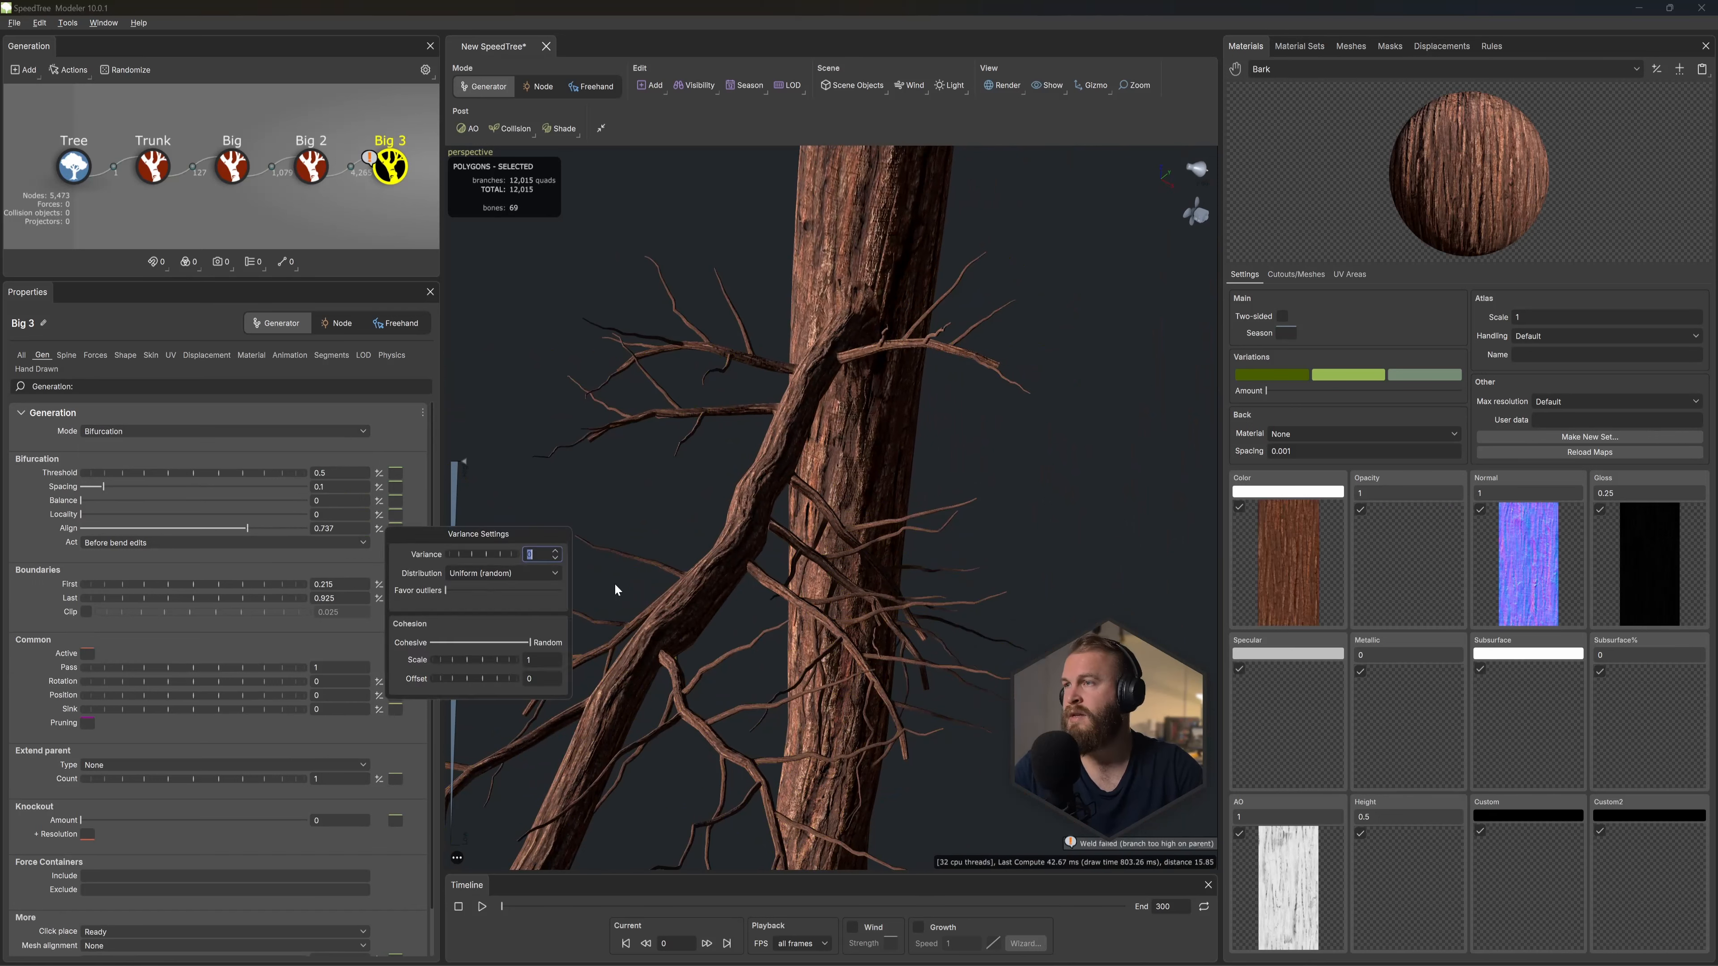
{"action": "left_click_drag", "start_coordinate": [478, 553], "coordinate": [522, 559]}
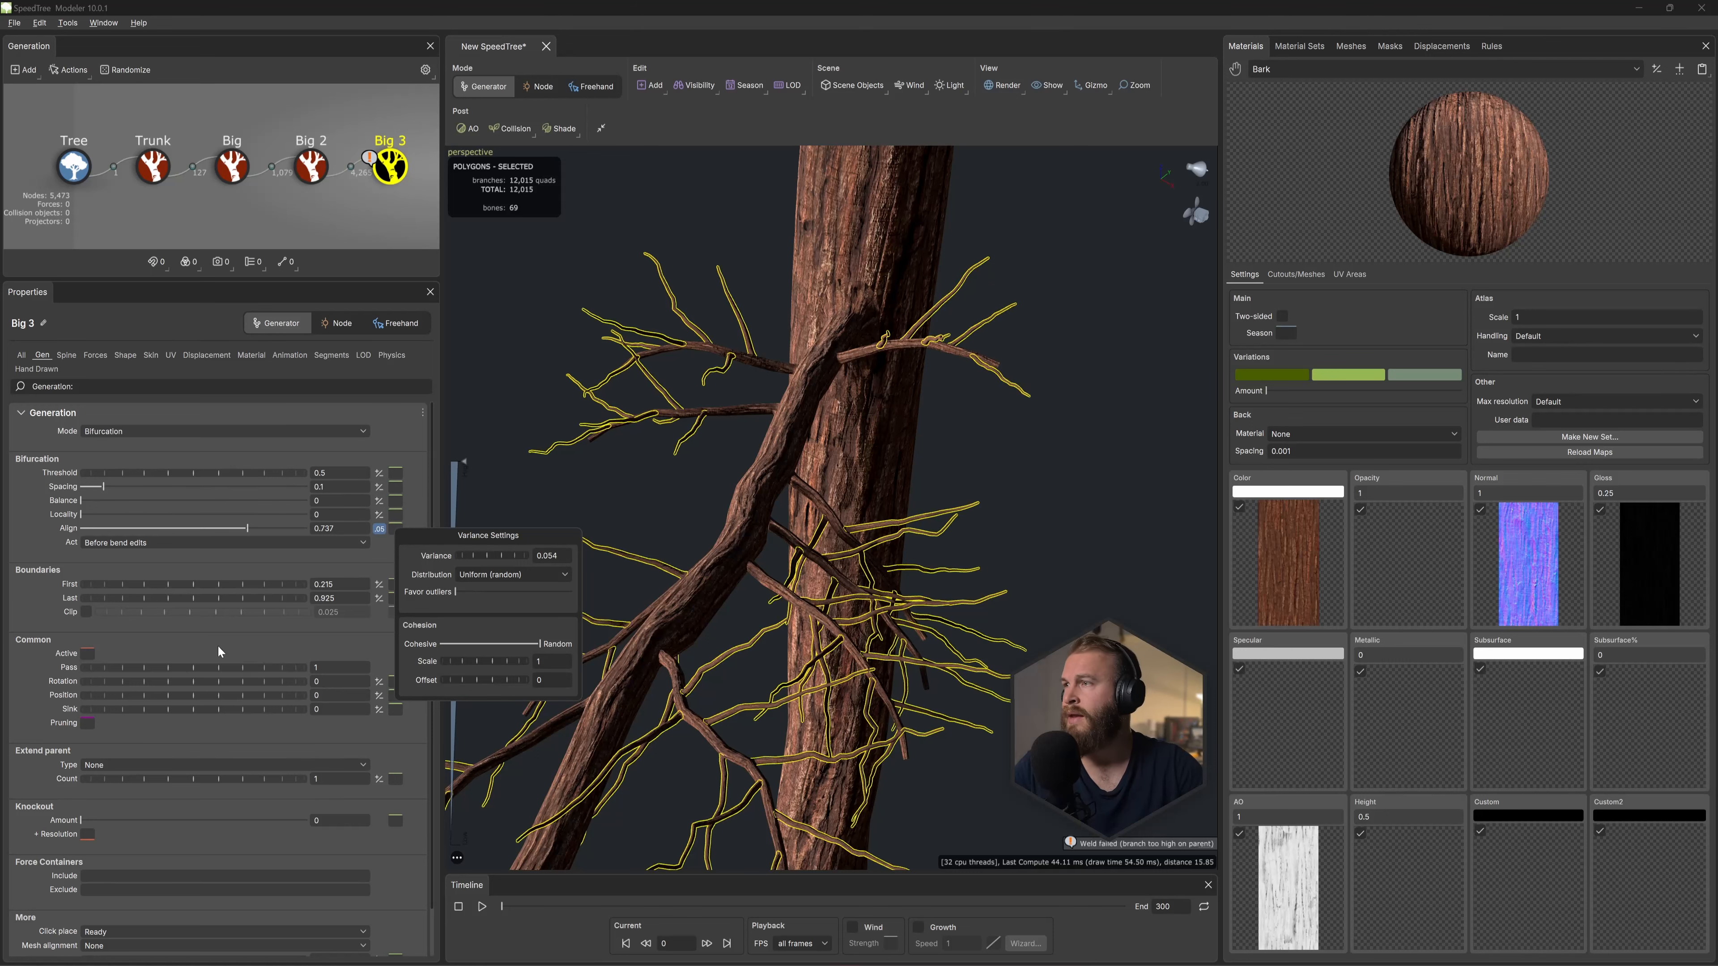
Step: Set the Big 3 branches' extend parent type to Any
{"action": "left_click", "coordinate": [148, 841]}
{"action": "left_click", "coordinate": [133, 766]}
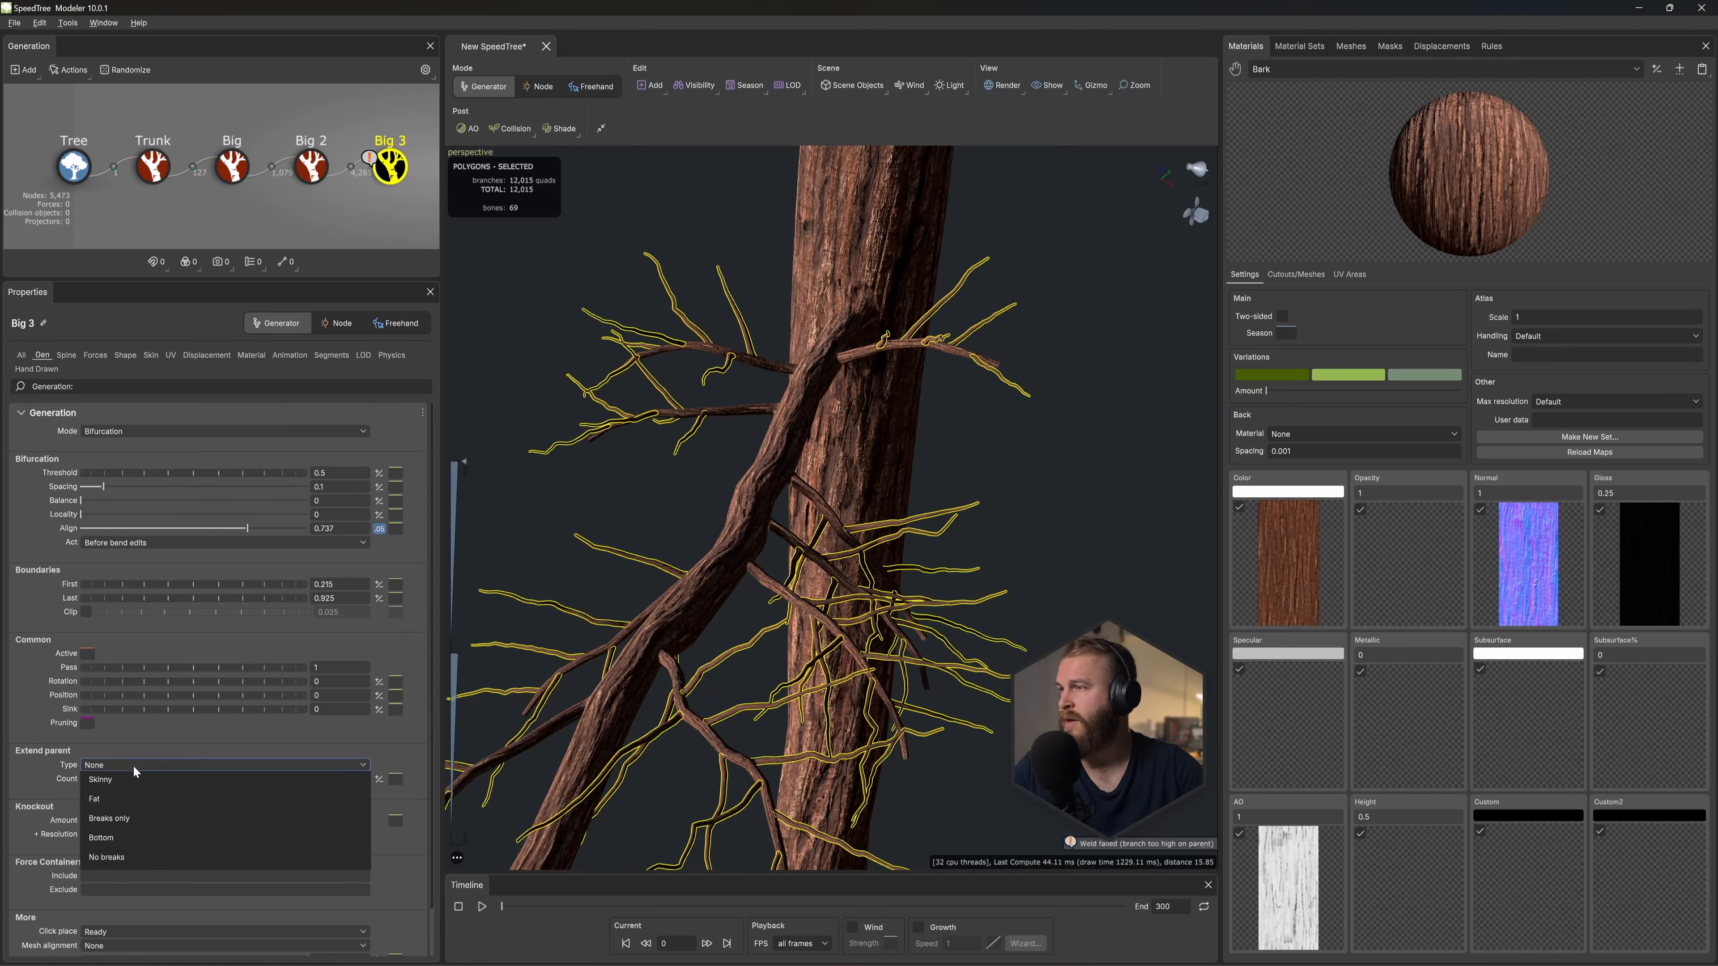
{"action": "left_click", "coordinate": [113, 804]}
{"action": "left_click_drag", "start_coordinate": [659, 684], "coordinate": [901, 524]}
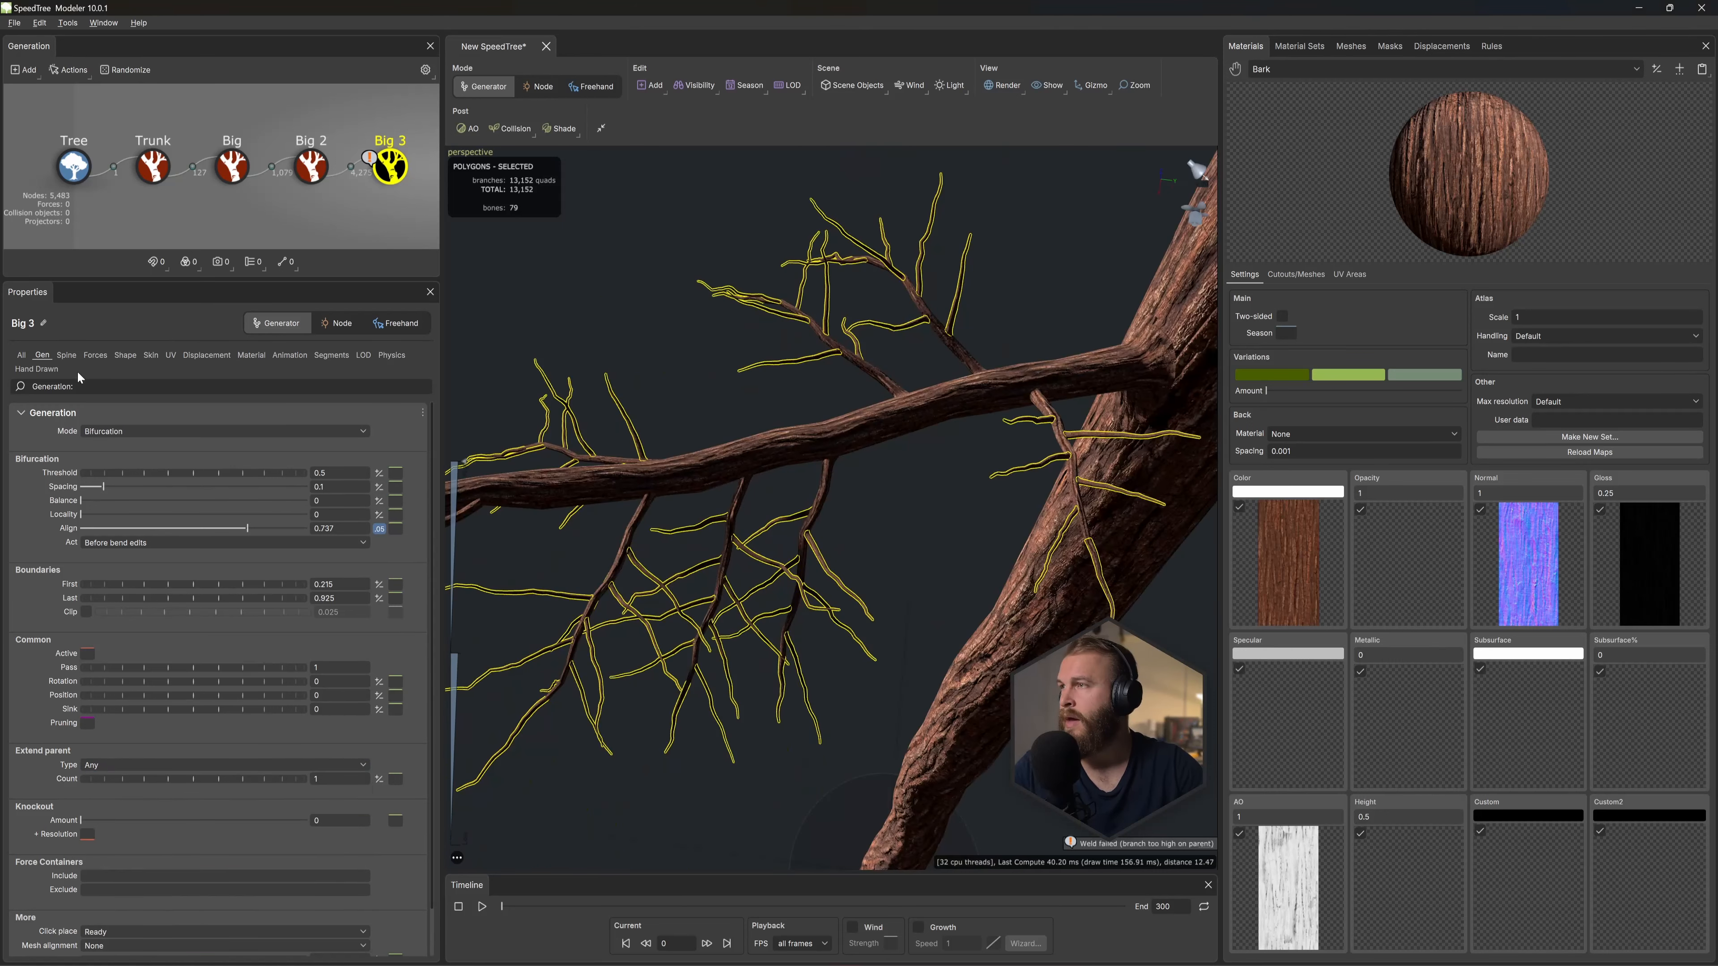
Step: Set the variance of the Big 3 spine length, % of parent, to 0
{"action": "left_click", "coordinate": [66, 356]}
{"action": "left_click", "coordinate": [379, 466]}
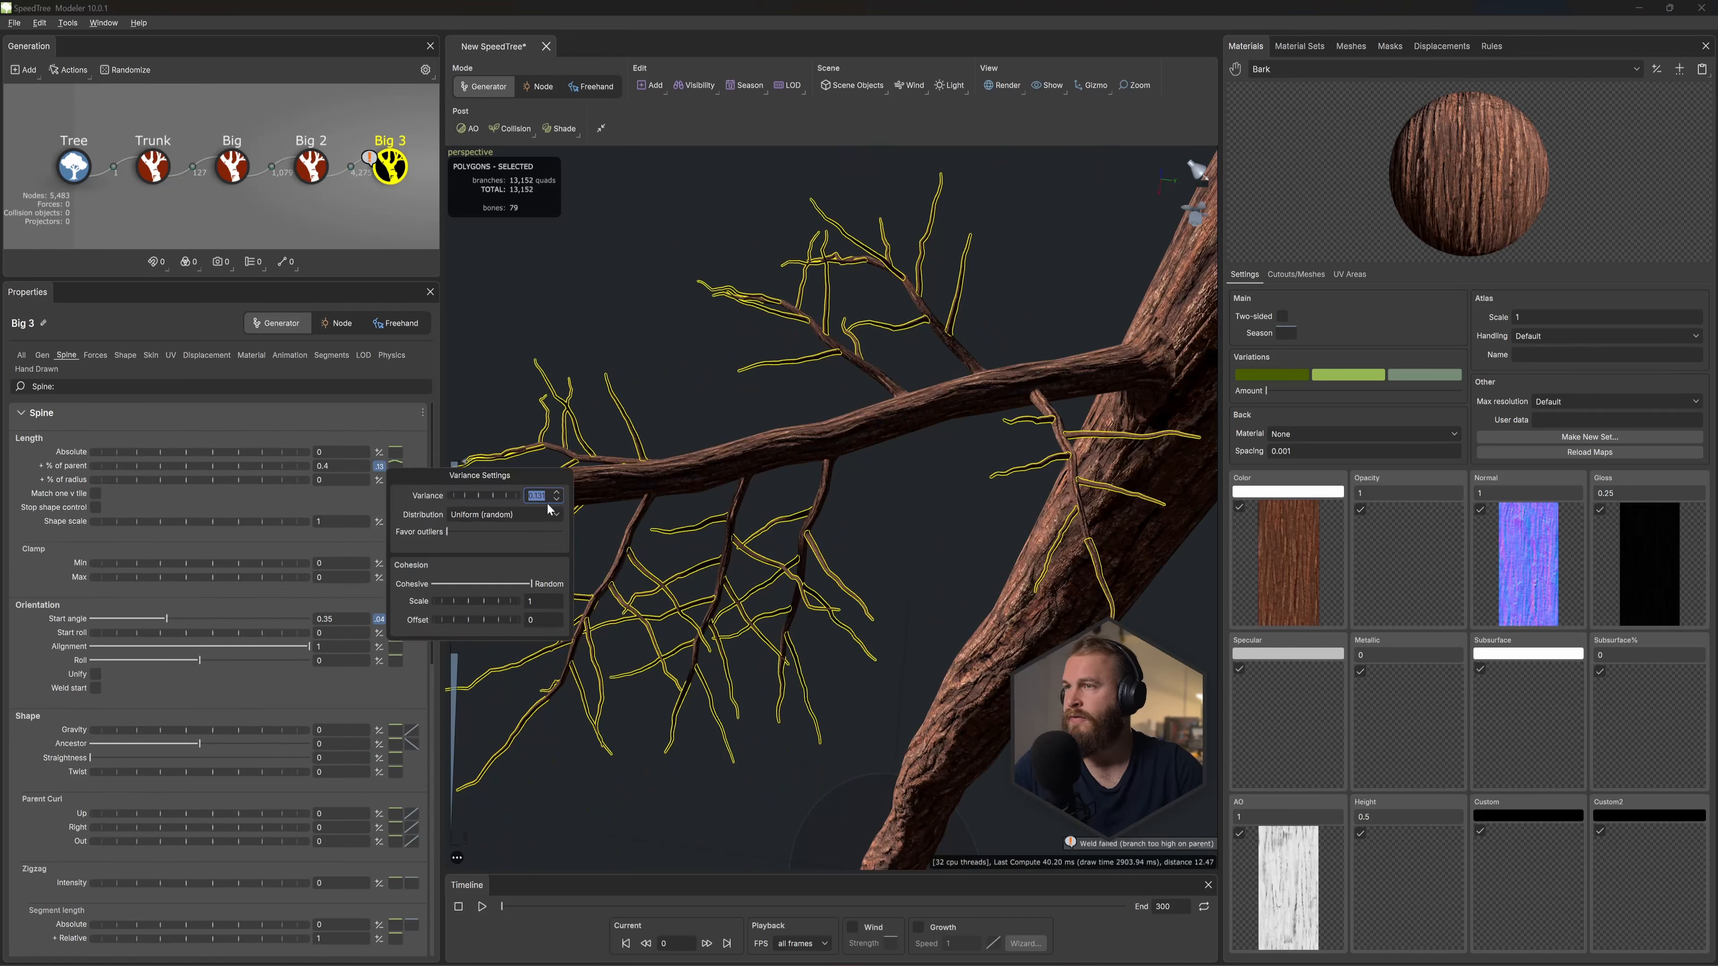
{"action": "type", "text": "0"}
{"action": "key", "text": "Return"}
Step: Reset the Big 3 % of parent length's parent curve to a flat preset, lower its end to about 0.209 and raise its start
{"action": "left_click", "coordinate": [395, 467]}
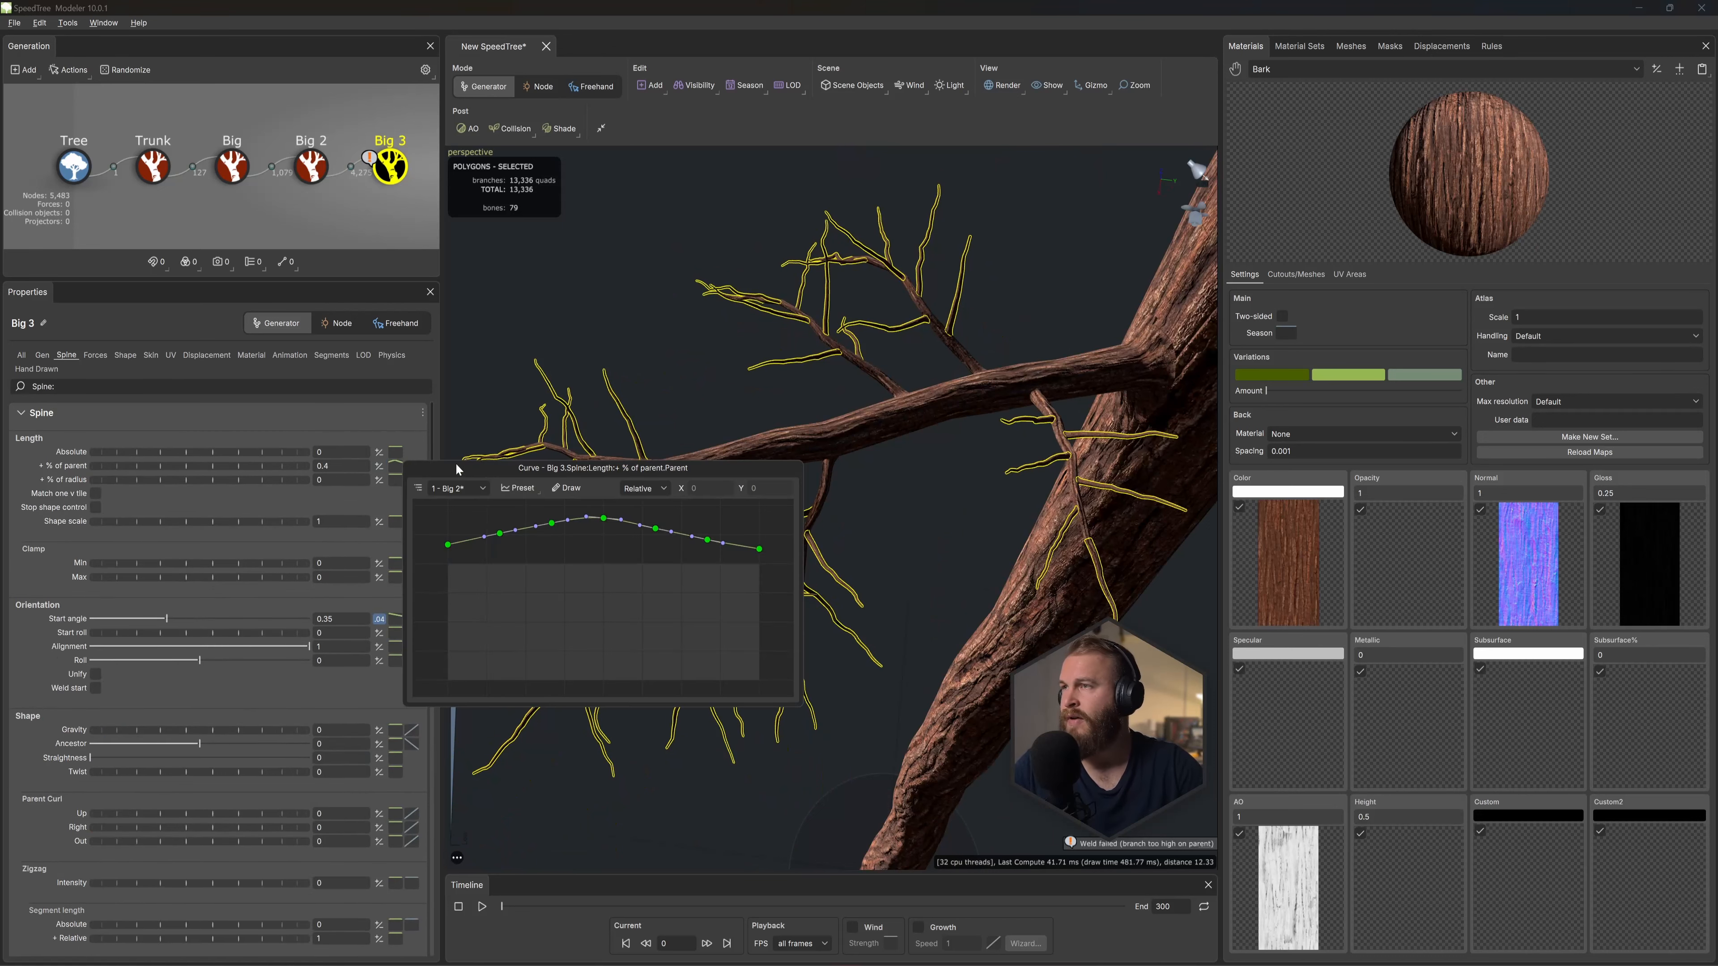
{"action": "left_click", "coordinate": [518, 488]}
{"action": "left_click", "coordinate": [563, 527]}
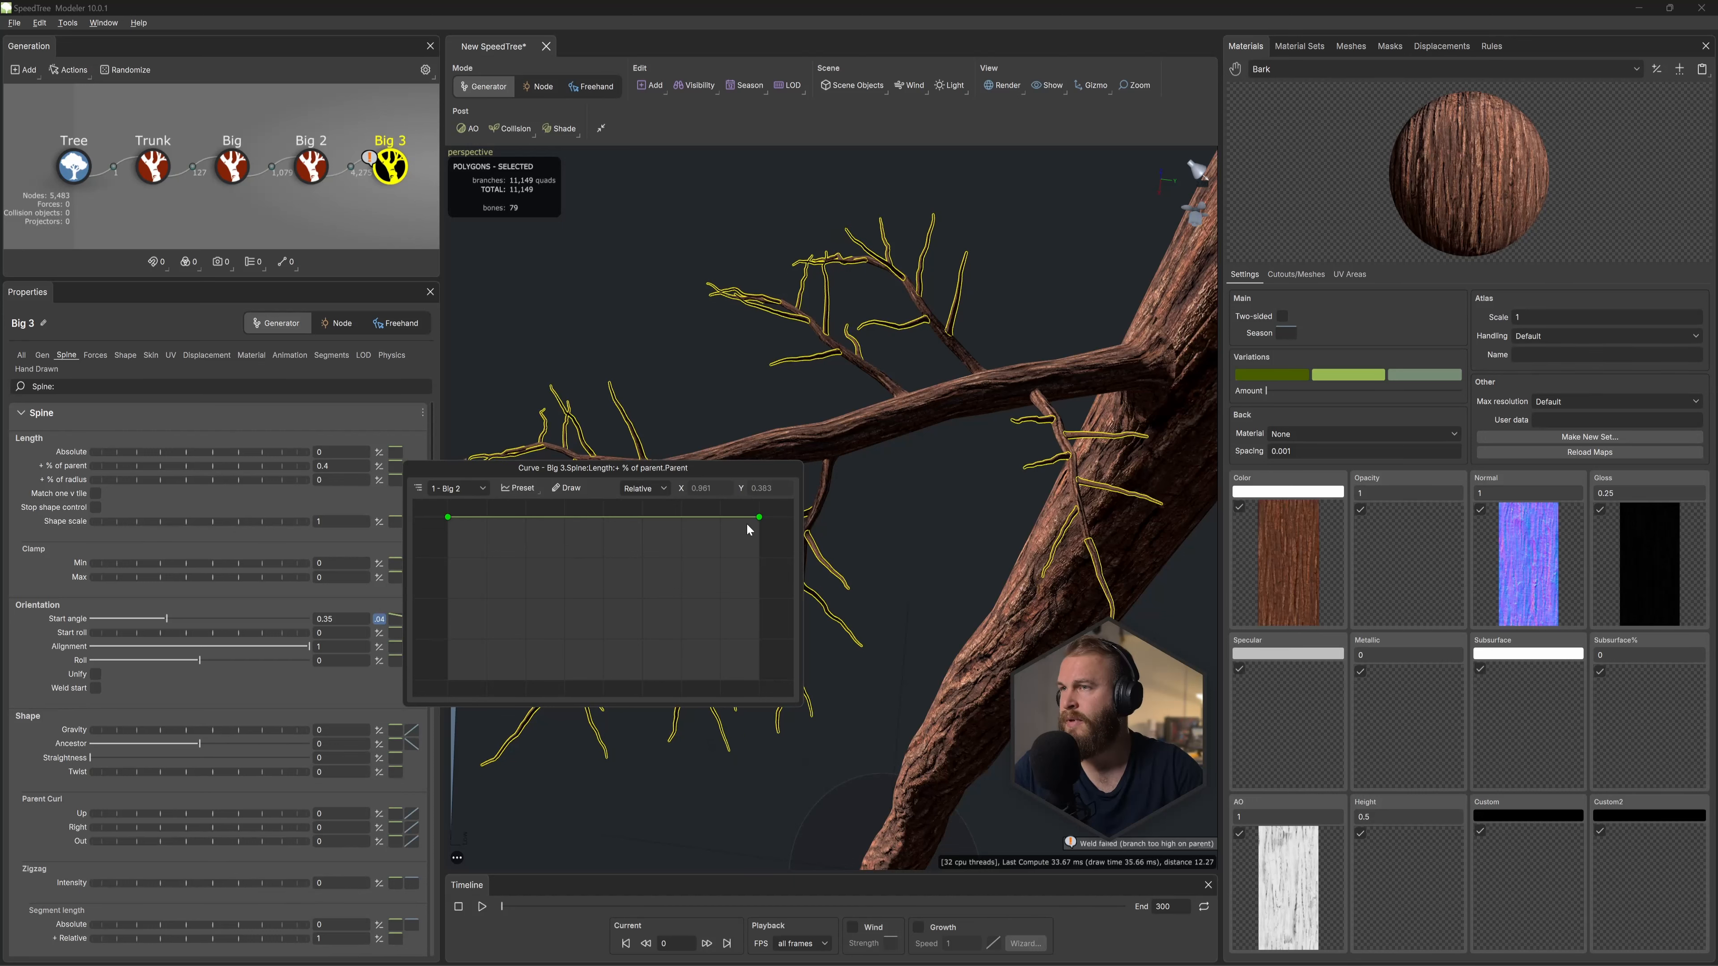
{"action": "left_click_drag", "start_coordinate": [744, 467], "coordinate": [506, 479]}
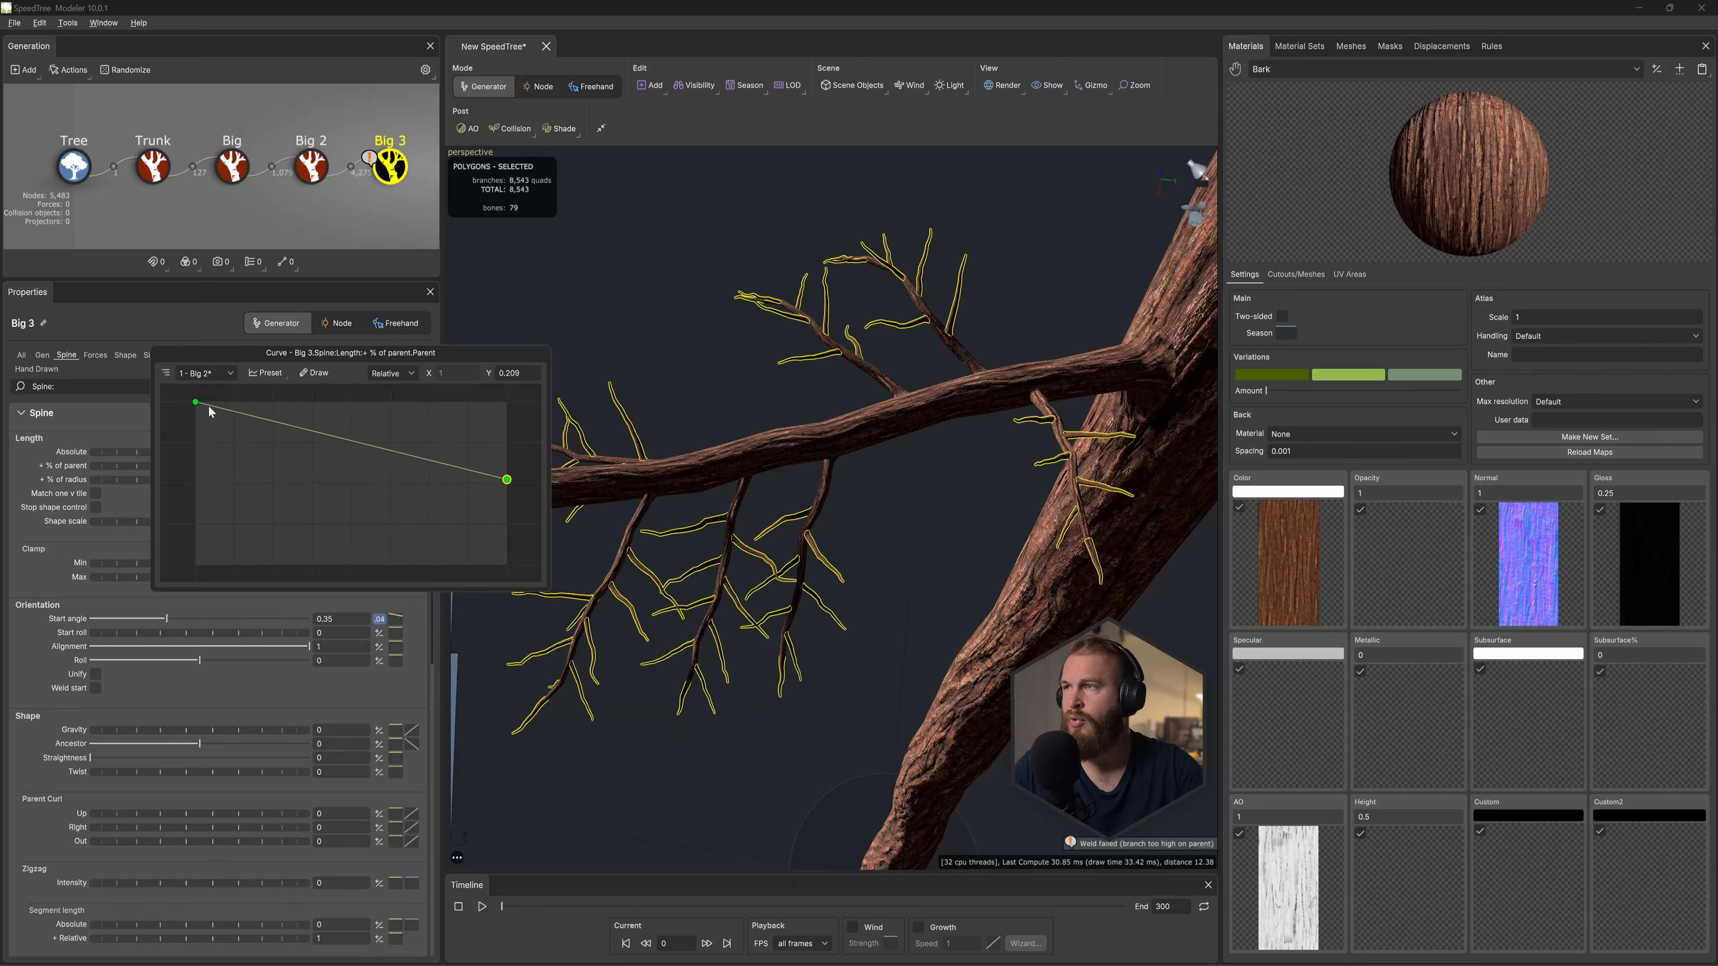
{"action": "left_click_drag", "start_coordinate": [197, 399], "coordinate": [208, 358]}
{"action": "left_click", "coordinate": [275, 209]}
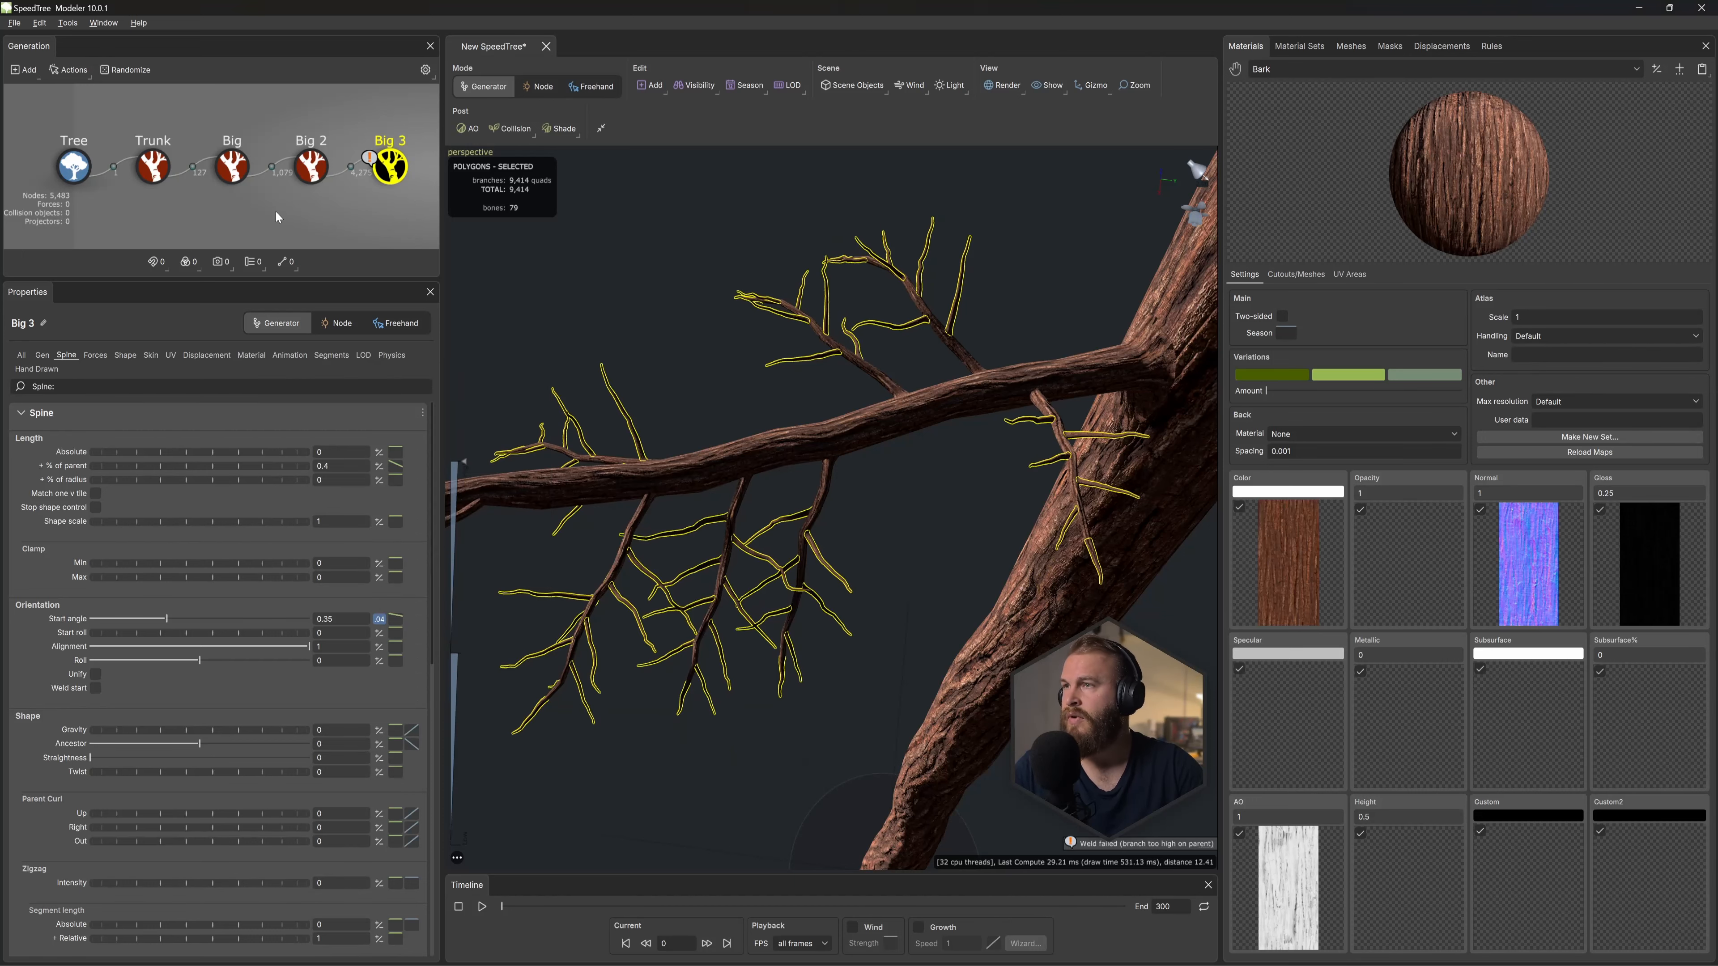
Step: Set the Big 3 start angle to about 0.529 and adjust its parent curve
{"action": "left_click", "coordinate": [383, 173]}
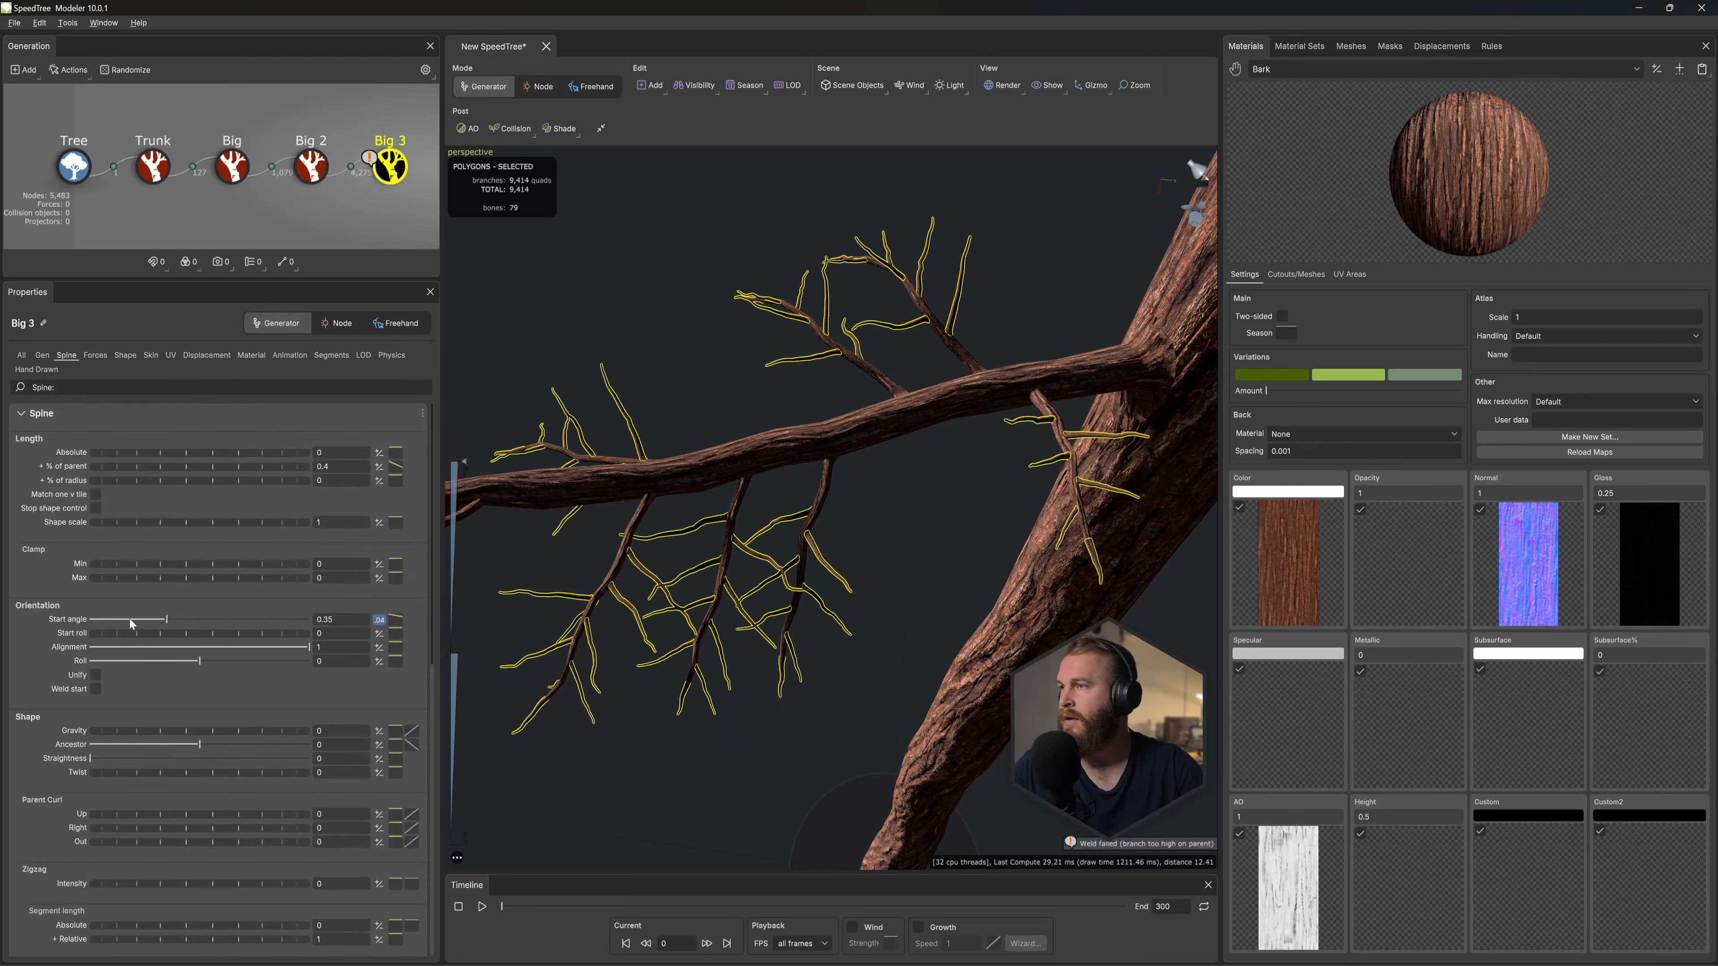
{"action": "left_click_drag", "start_coordinate": [165, 619], "coordinate": [288, 633]}
{"action": "left_click", "coordinate": [396, 620]}
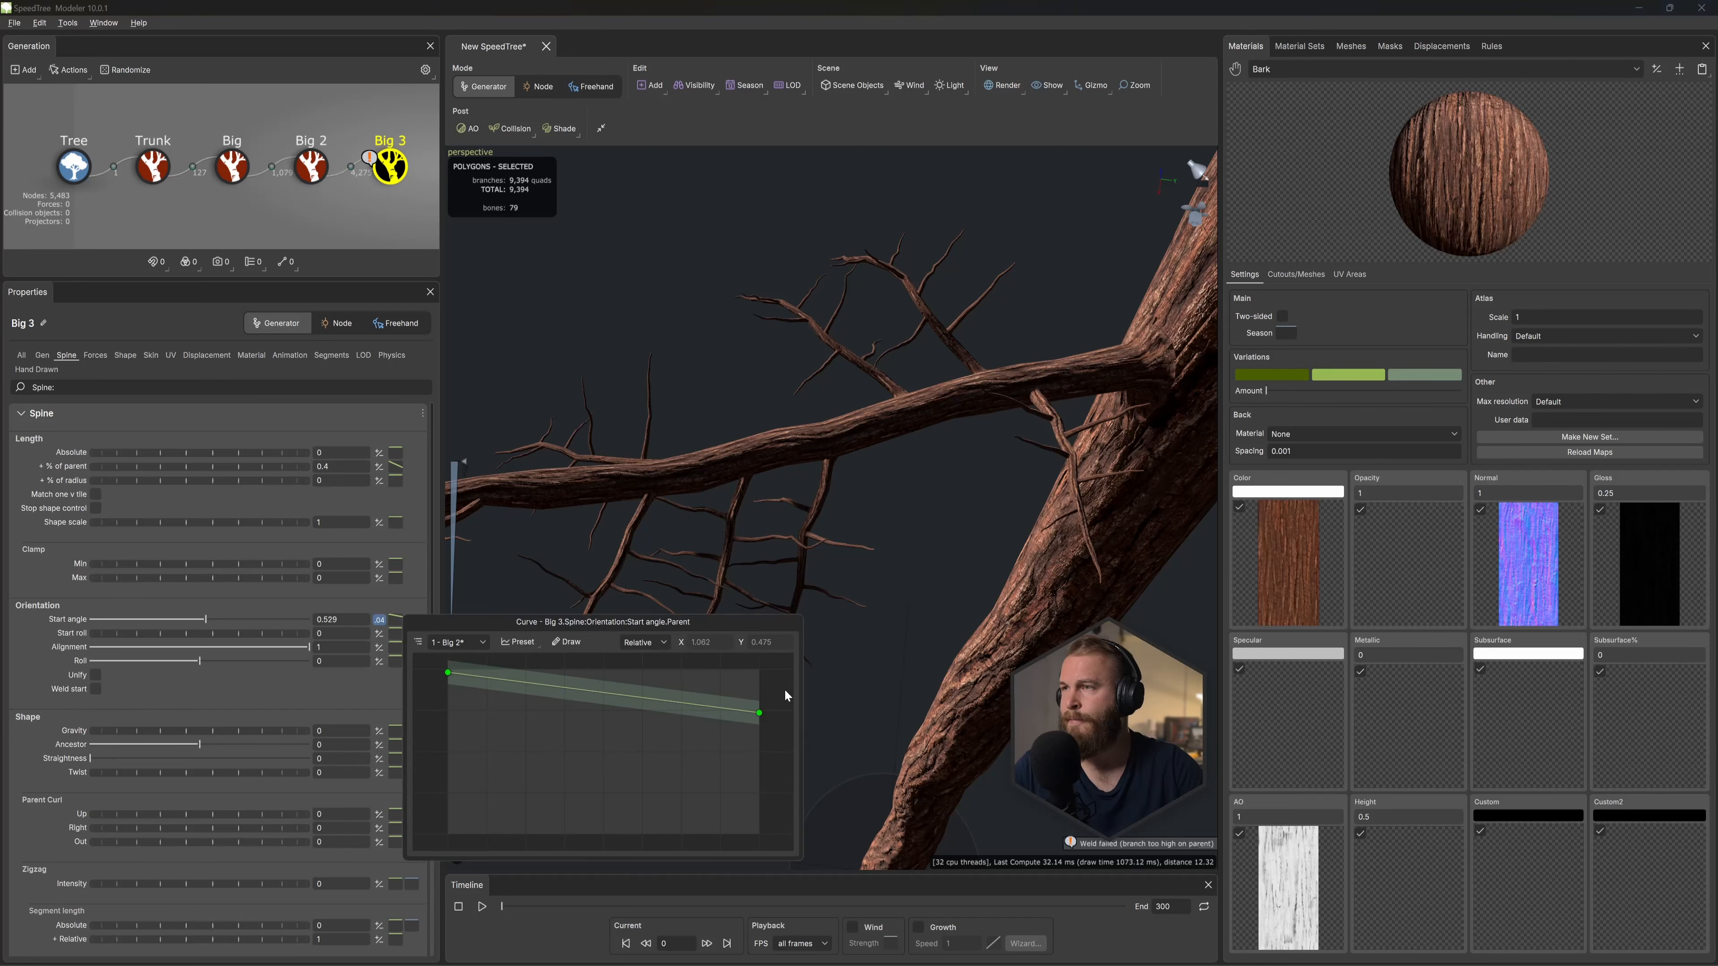
{"action": "left_click_drag", "start_coordinate": [406, 577], "coordinate": [400, 636]}
{"action": "left_click_drag", "start_coordinate": [1025, 396], "coordinate": [933, 395]}
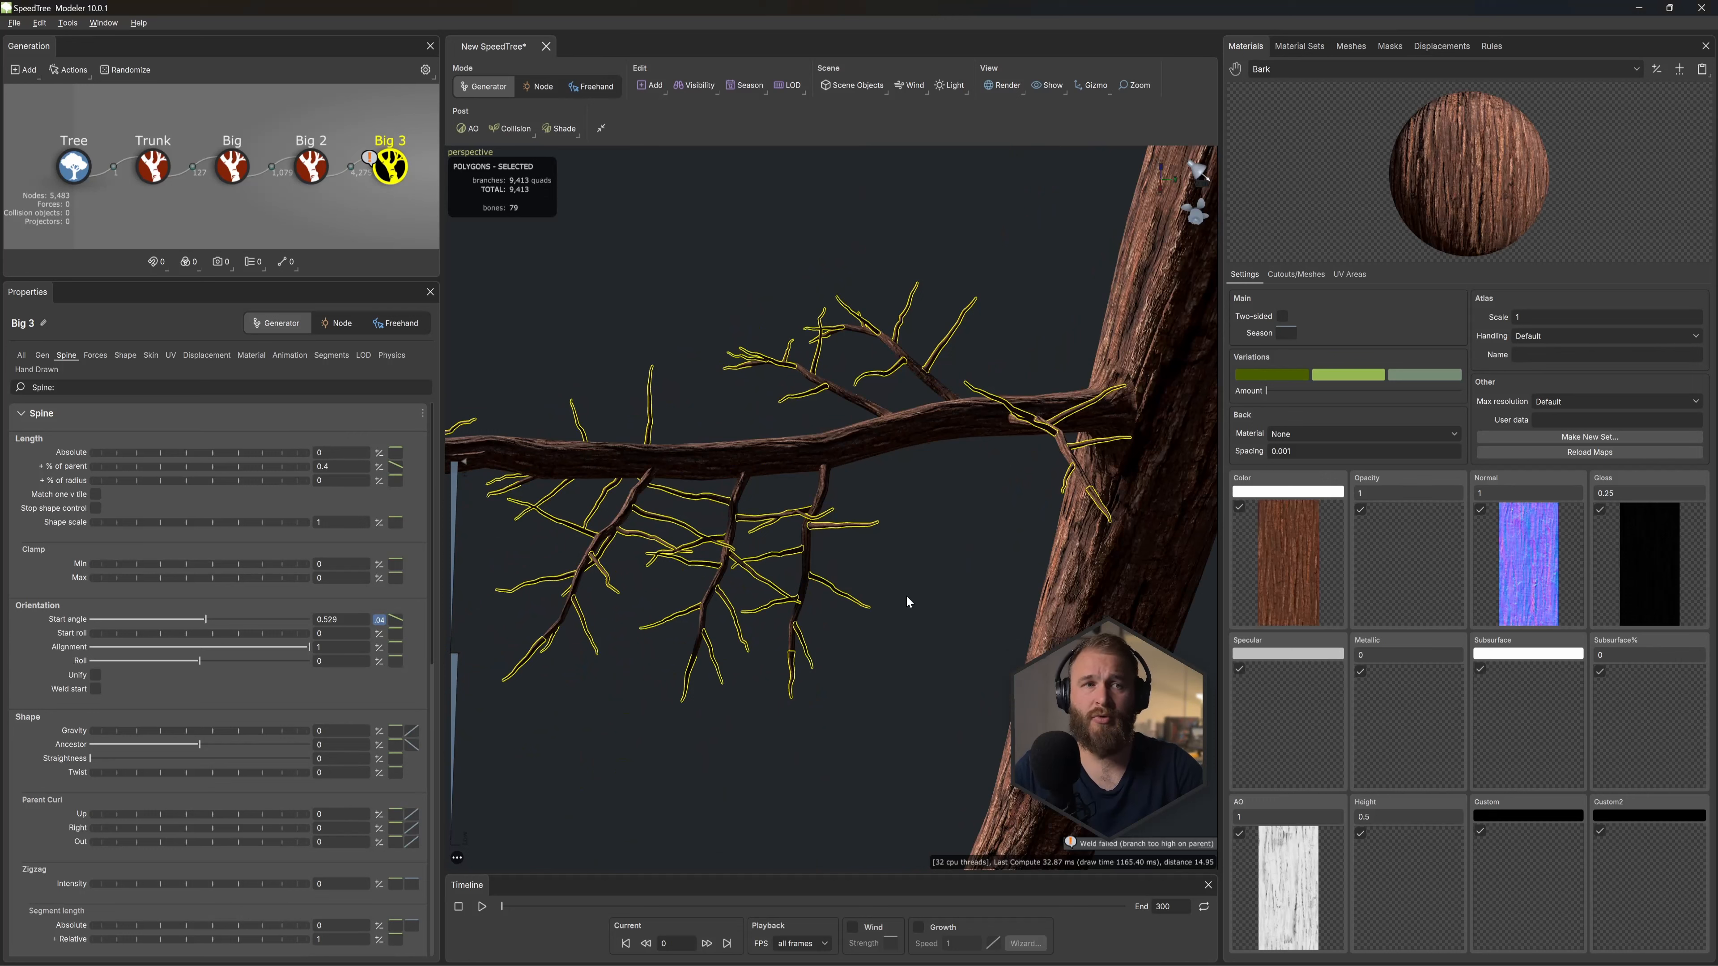
Step: Set the Big 3 gravity to about 0.06 and slope its trunk-level parent curve down to about 0.032 at the end
{"action": "left_click_drag", "start_coordinate": [175, 731], "coordinate": [167, 731]}
{"action": "left_click", "coordinate": [395, 731]}
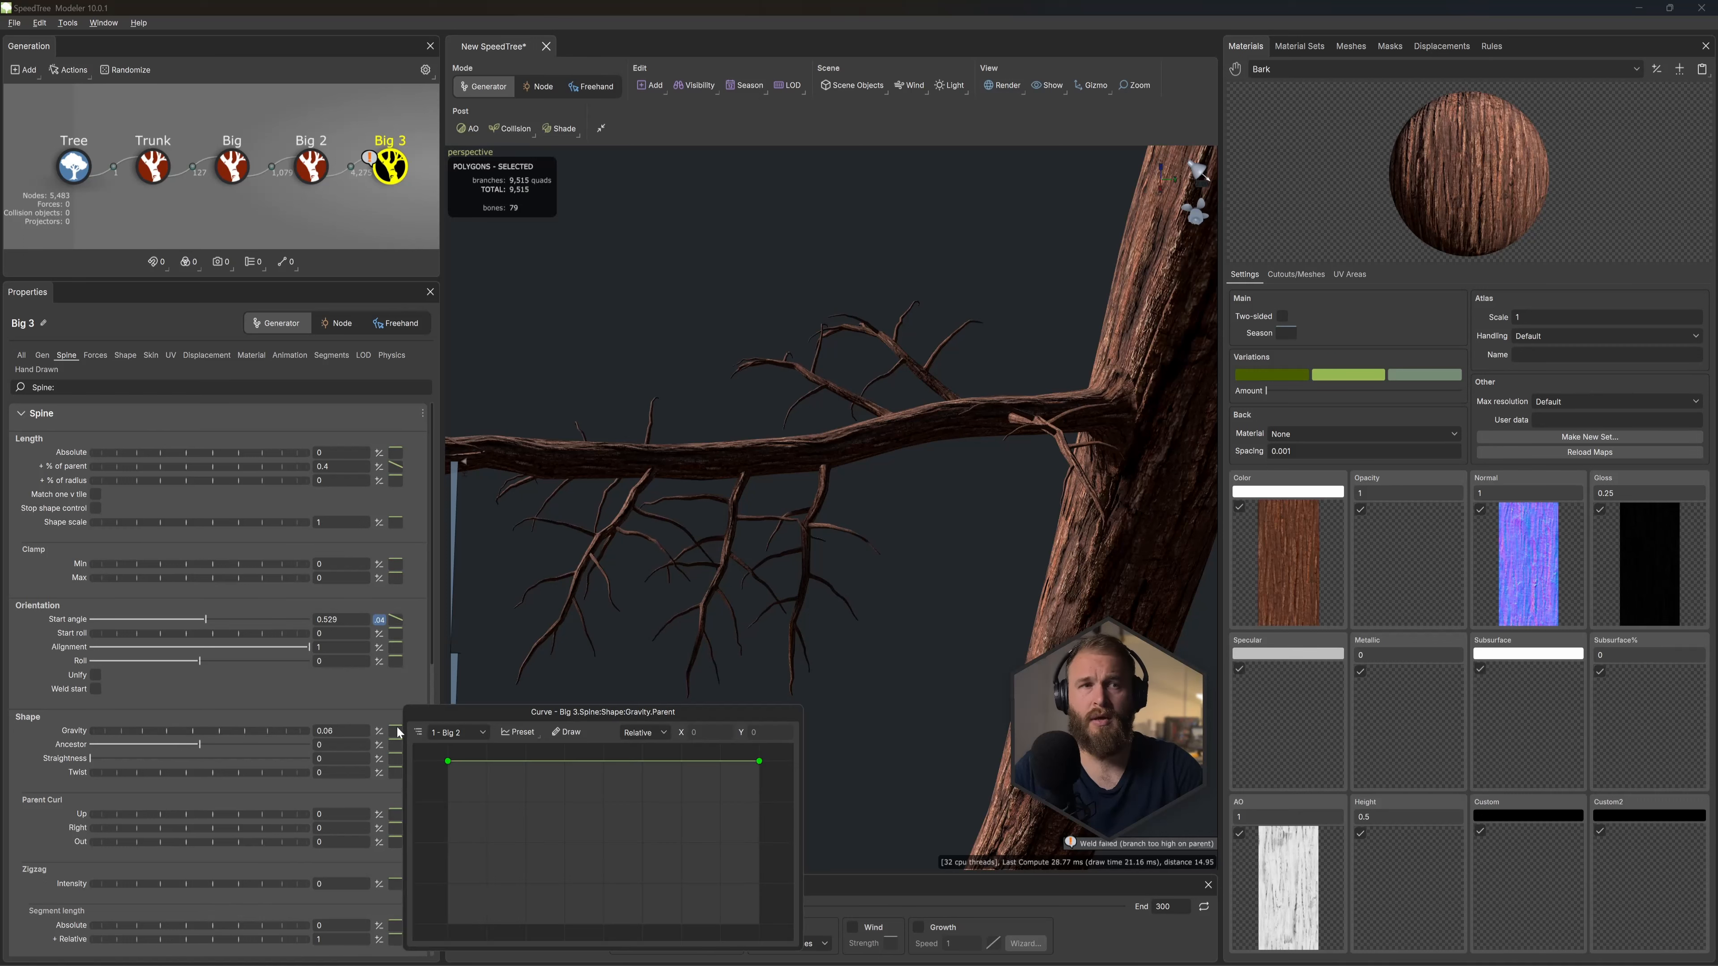
{"action": "left_click_drag", "start_coordinate": [747, 709], "coordinate": [375, 625]}
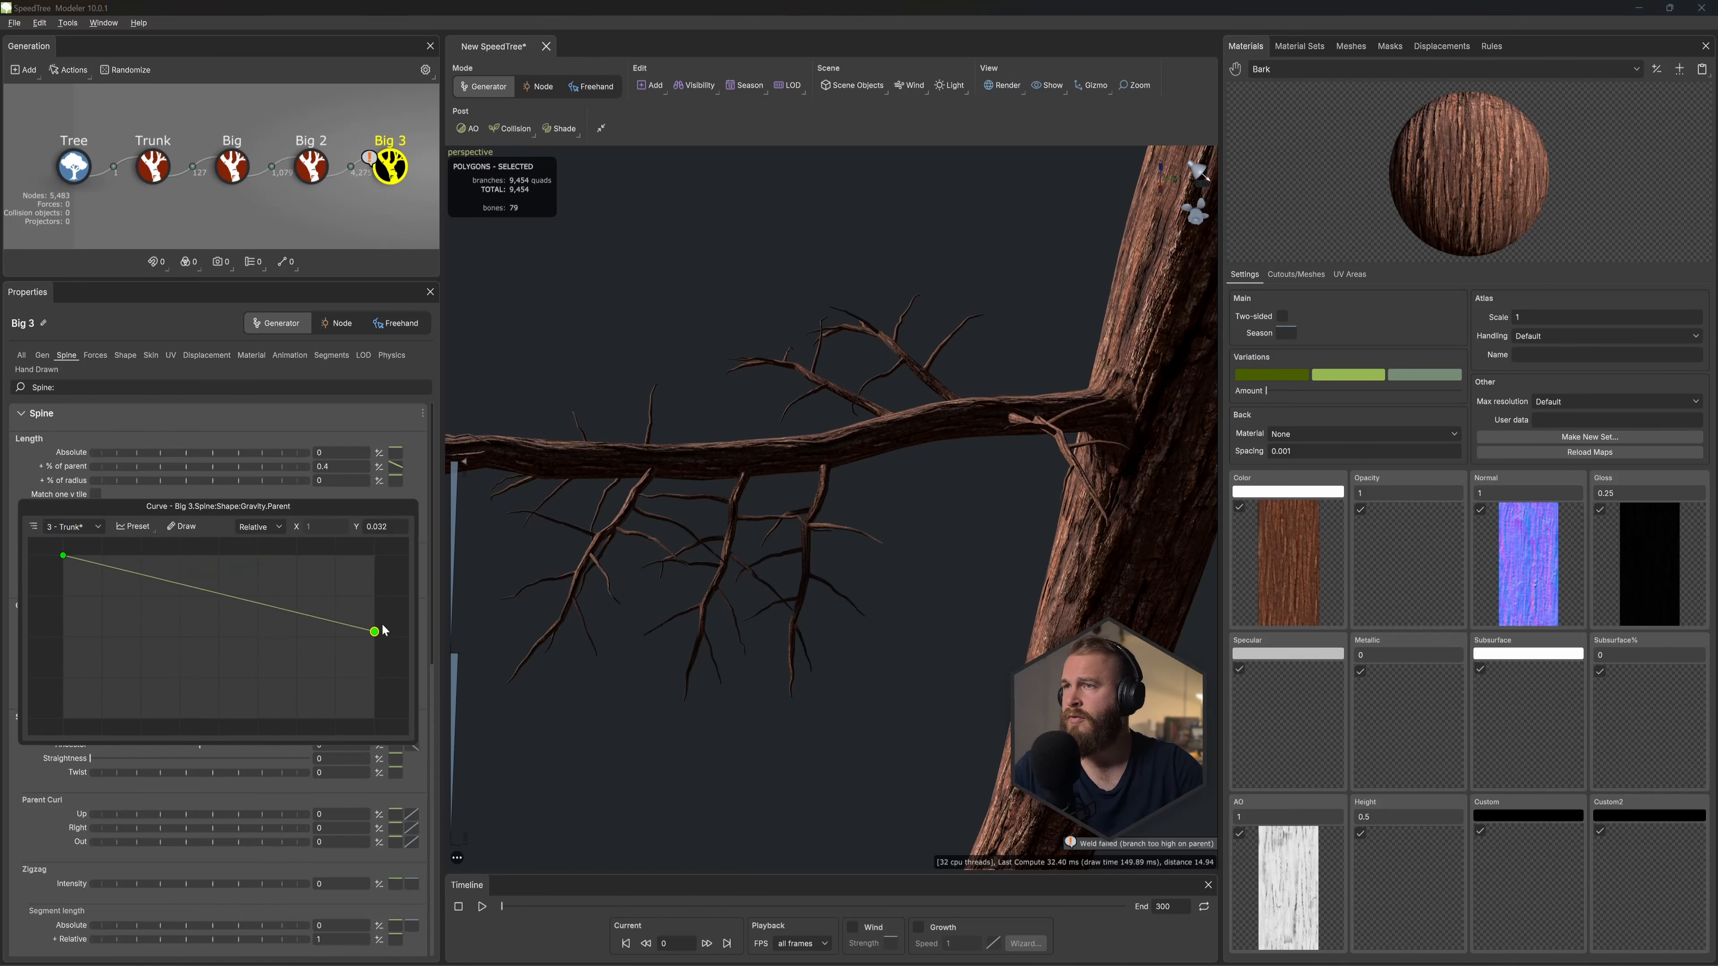
{"action": "left_click", "coordinate": [742, 358]}
{"action": "scroll", "coordinate": [742, 358], "scroll_direction": "down", "scroll_amount": 4}
{"action": "left_click_drag", "start_coordinate": [741, 358], "coordinate": [845, 406]}
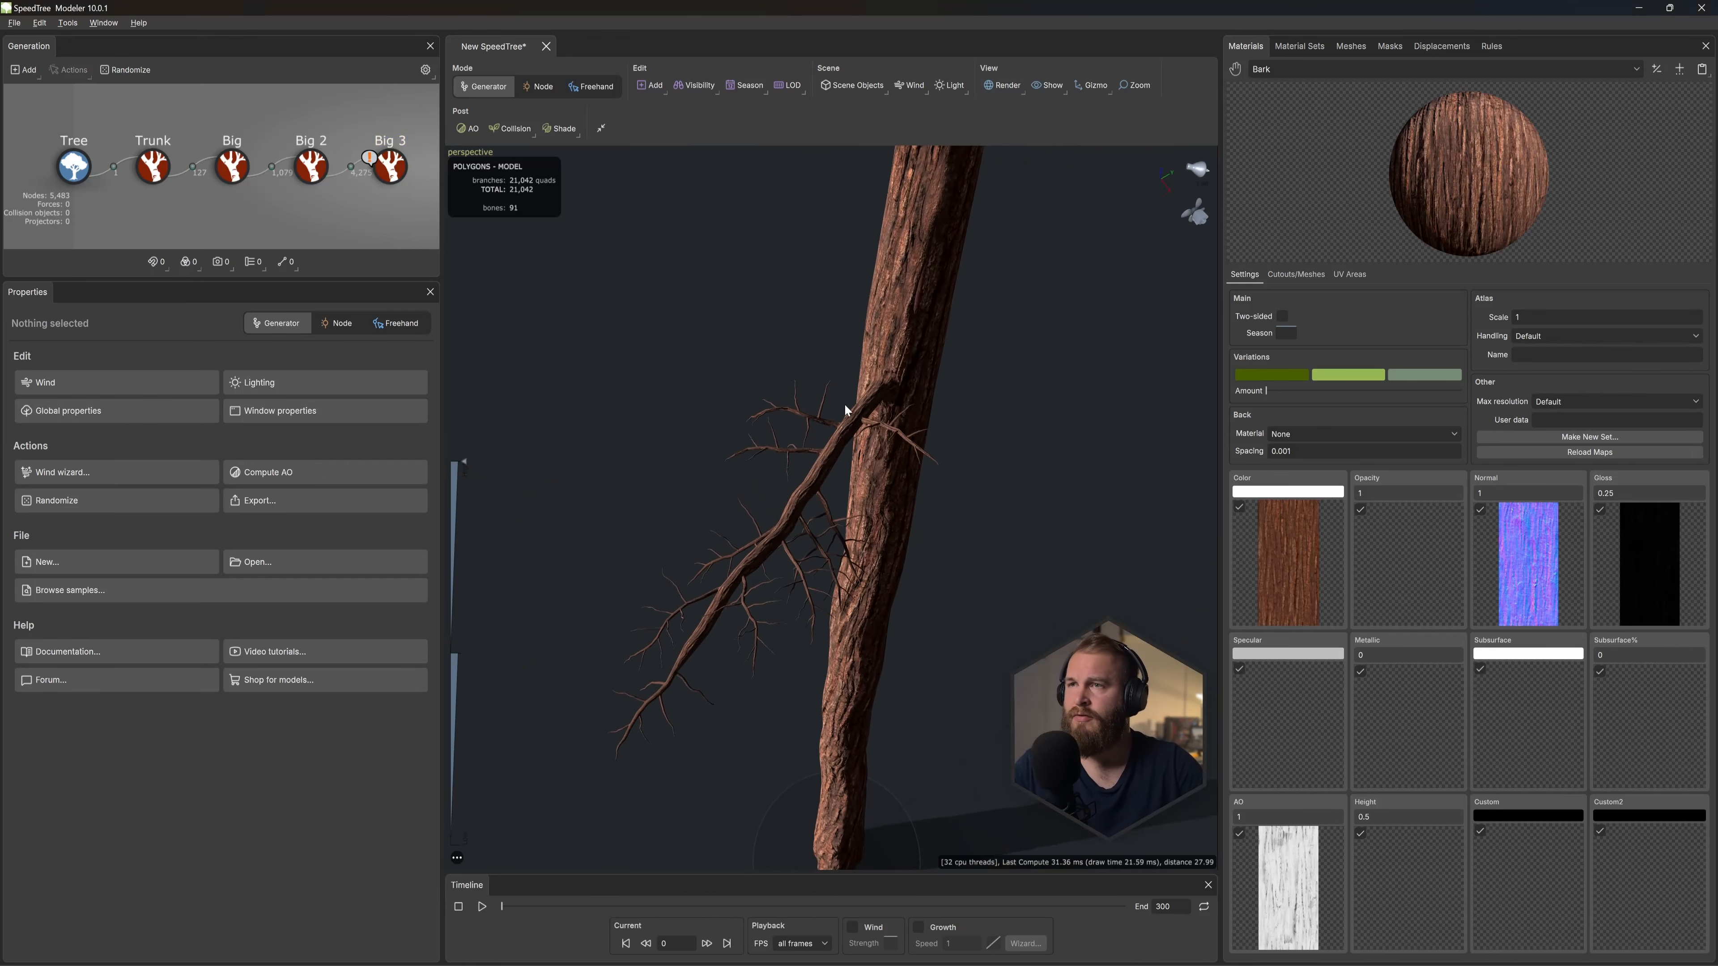
Step: Create a new material named Needles
{"action": "left_click", "coordinate": [1657, 70]}
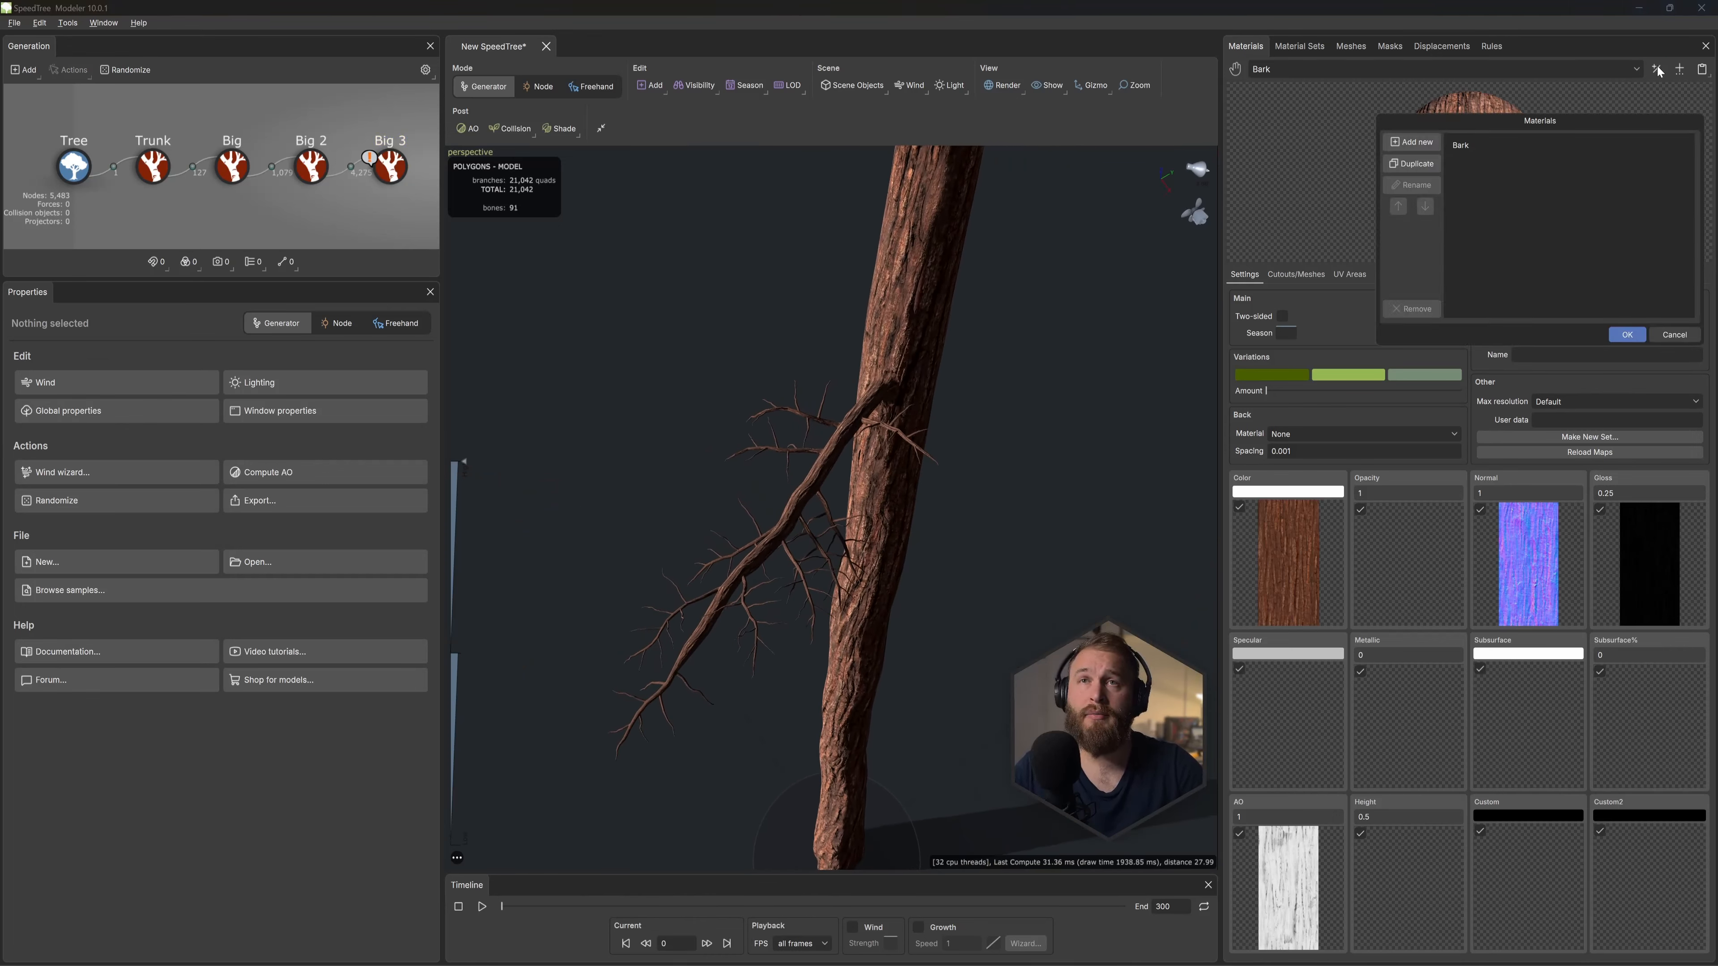
{"action": "left_click", "coordinate": [1412, 141]}
{"action": "type", "text": "Needles"}
{"action": "left_click", "coordinate": [1626, 334]}
Step: Load pine needle_Color.png and its matching maps into the Needles material and make it two-sided
{"action": "left_click", "coordinate": [1288, 563]}
{"action": "left_click", "coordinate": [1280, 528]}
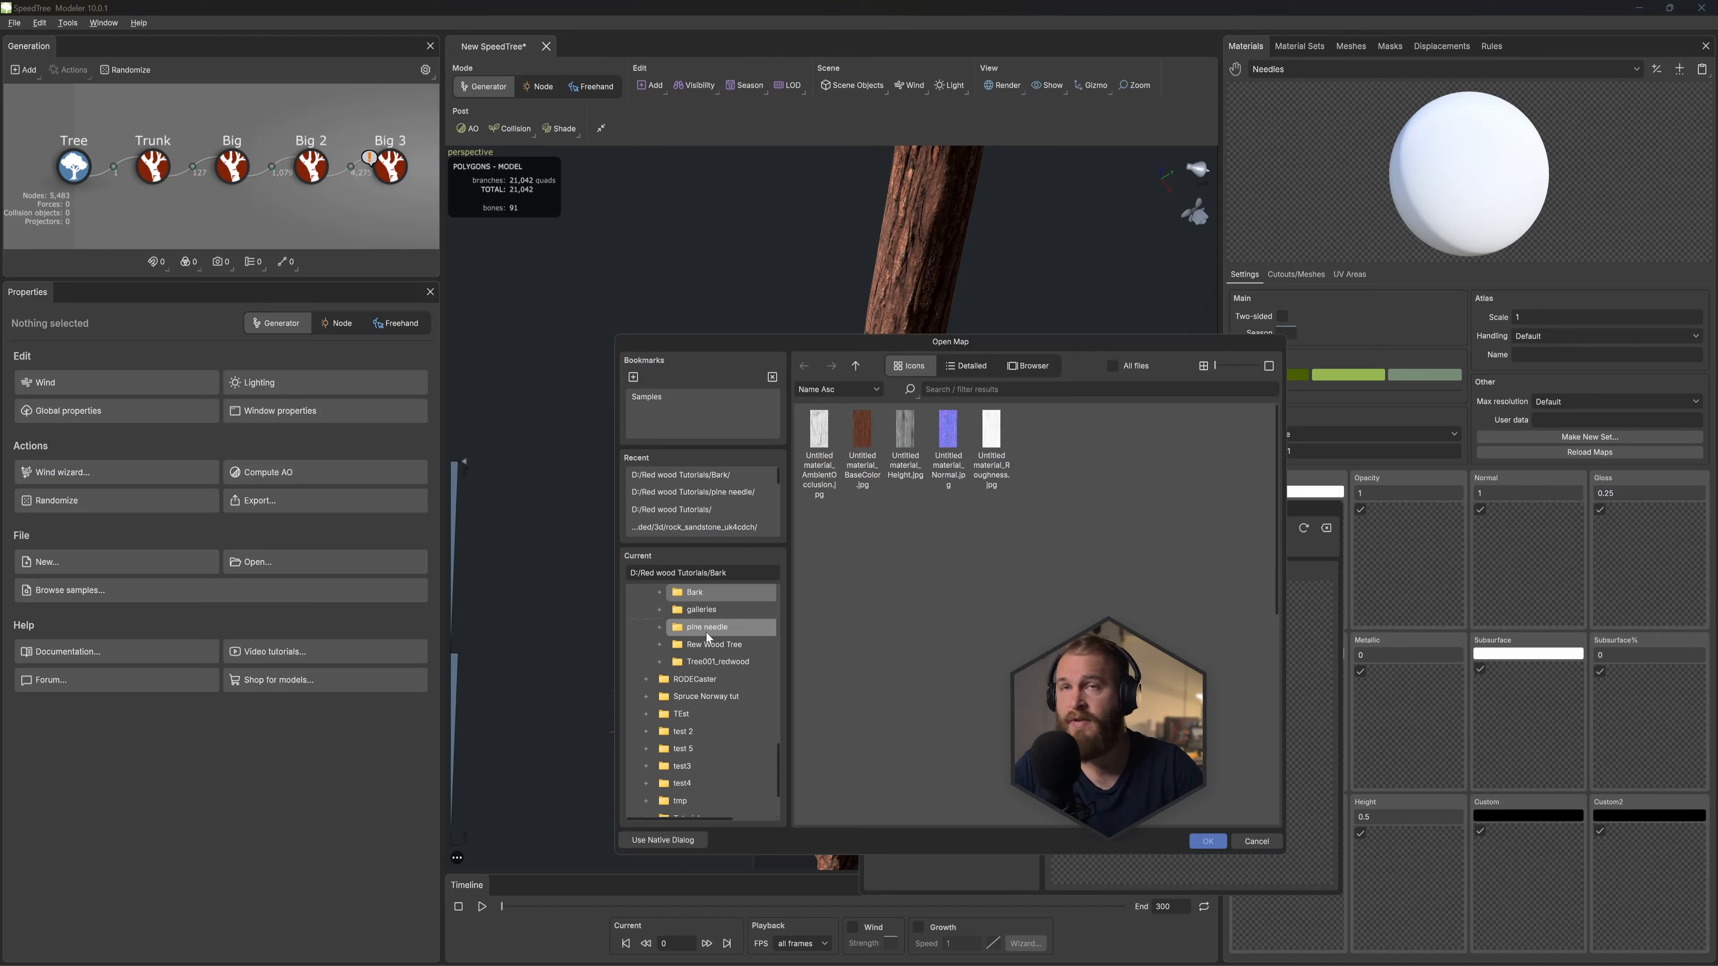
{"action": "left_click", "coordinate": [704, 630]}
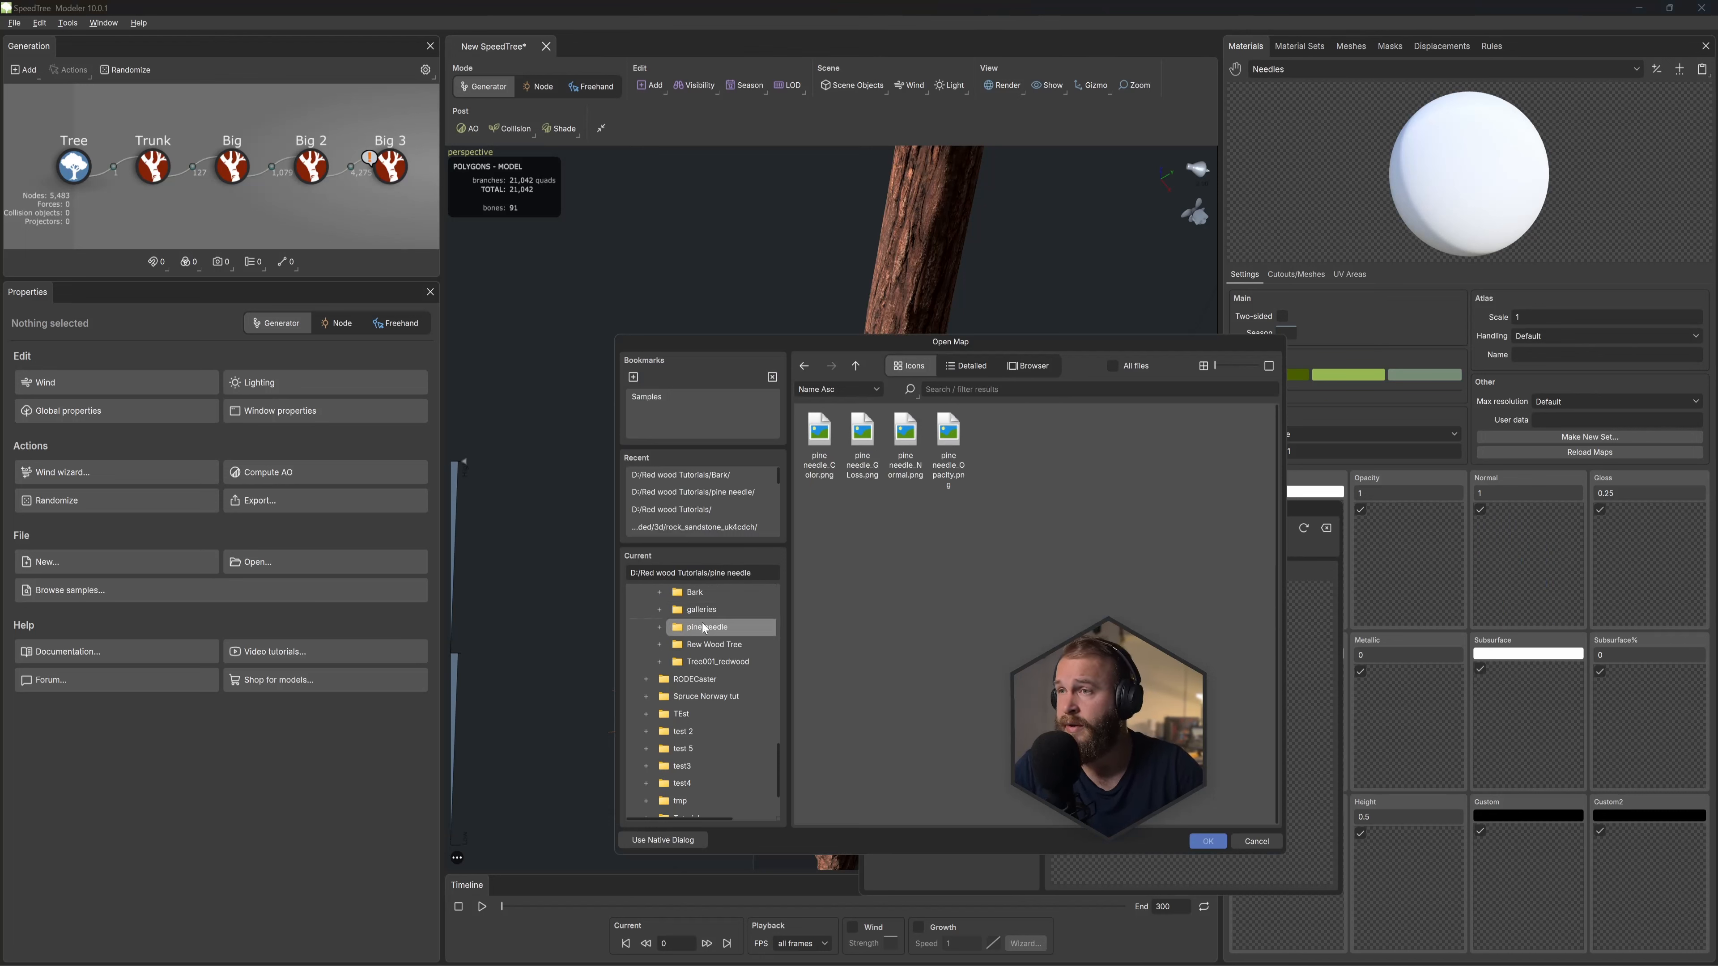
{"action": "left_click", "coordinate": [816, 430]}
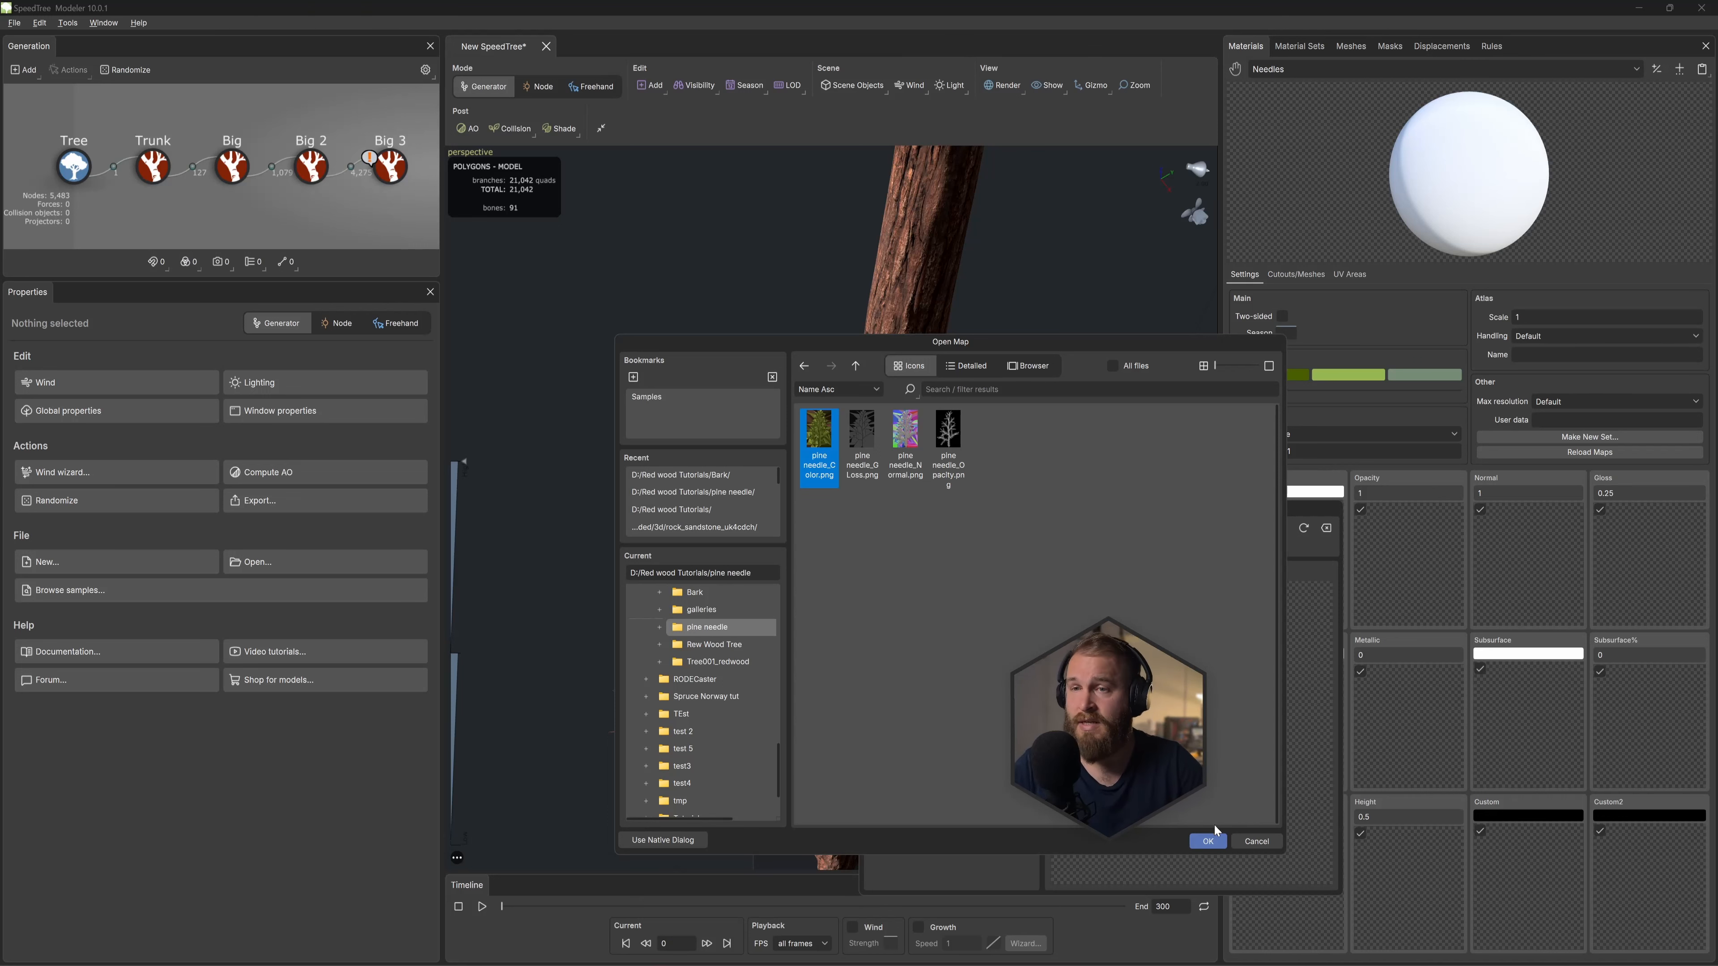
{"action": "left_click", "coordinate": [1210, 839]}
{"action": "left_click", "coordinate": [1616, 778]}
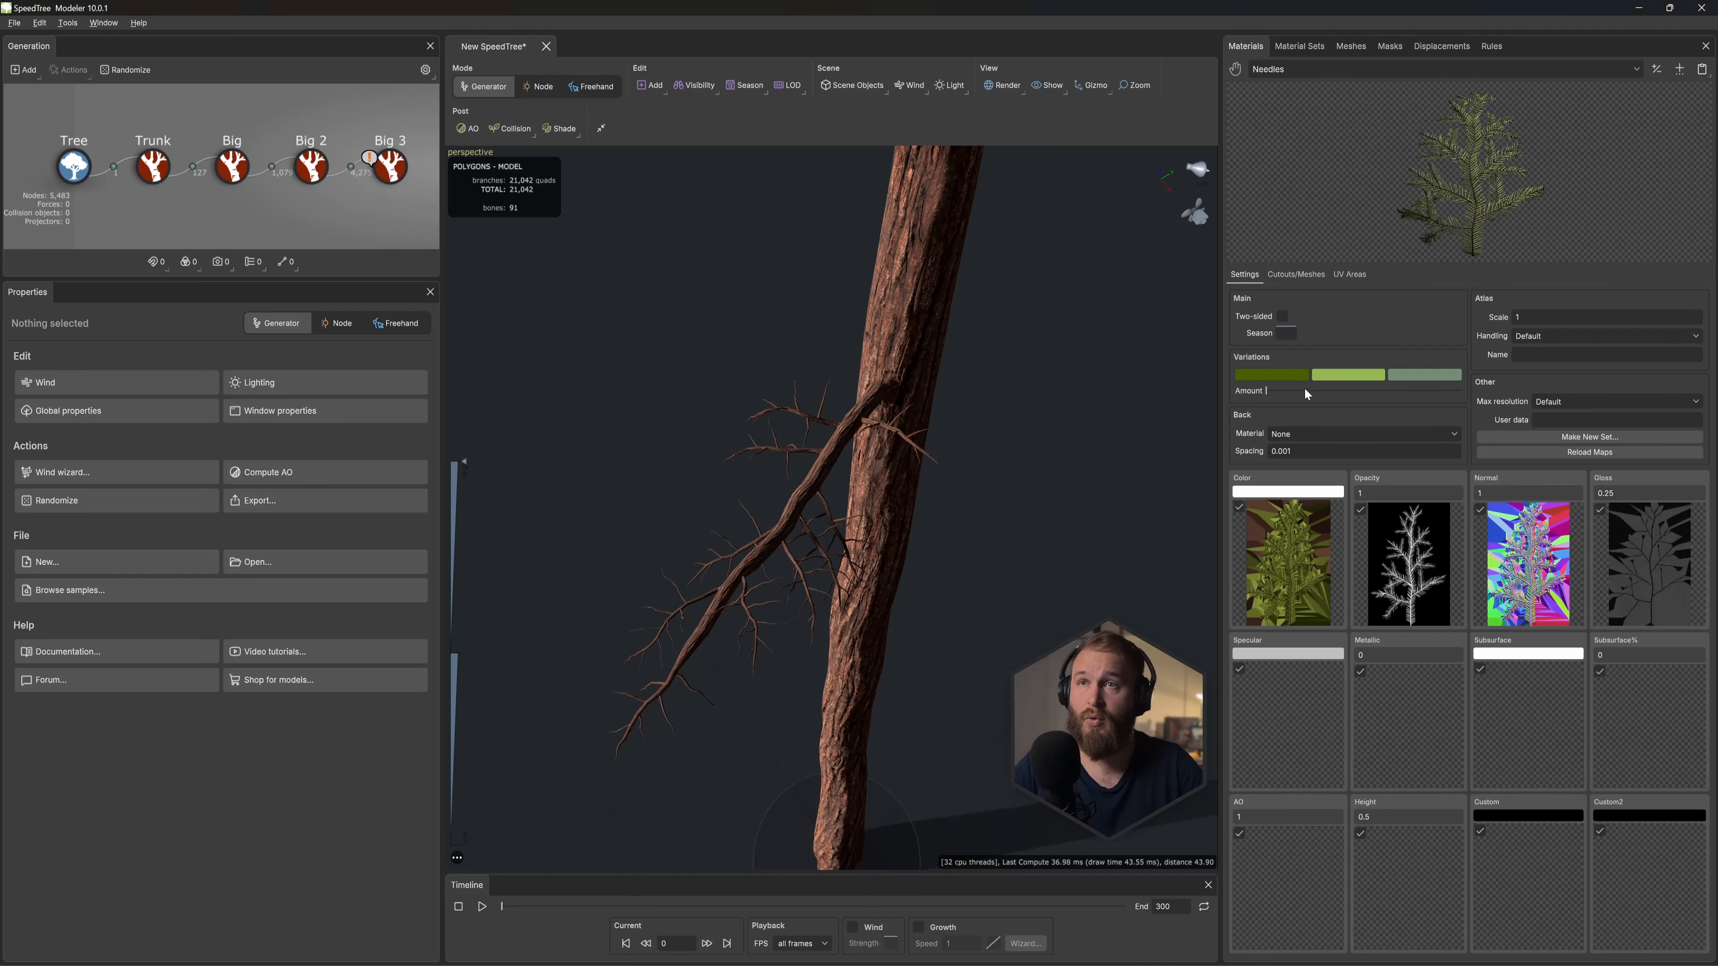
{"action": "left_click", "coordinate": [1282, 317]}
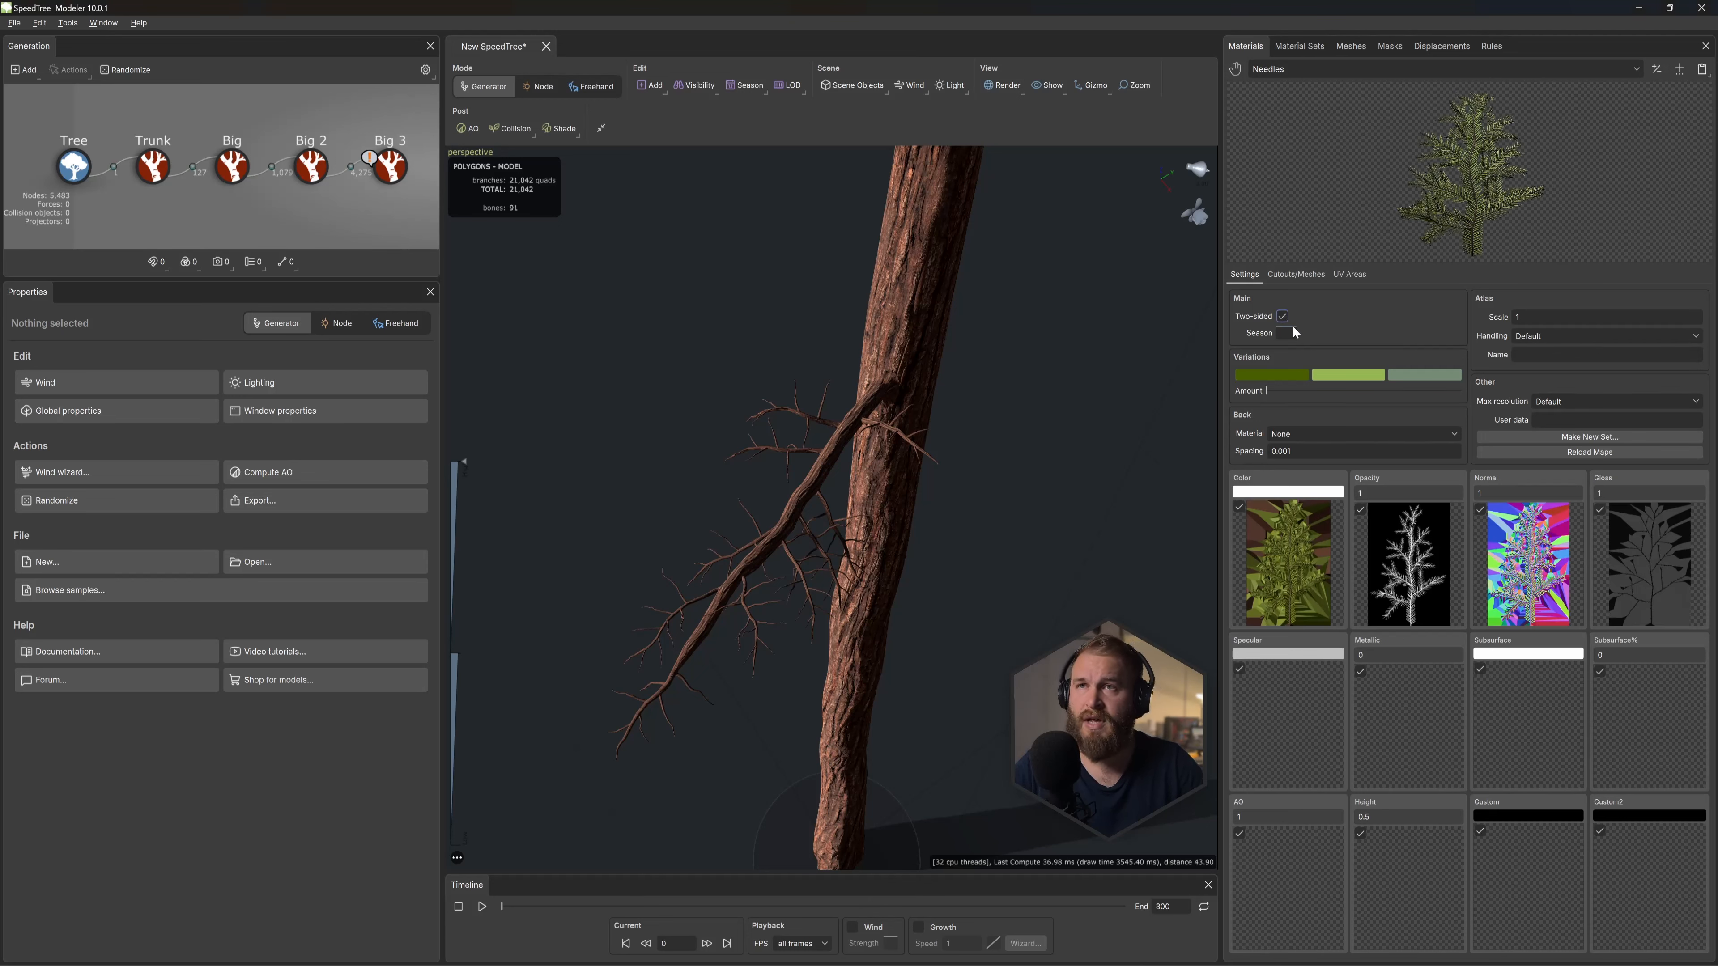
Step: Create a cutout mesh for the Needles material and fit its tip, base and right-side outline points around the needle branch
{"action": "left_click", "coordinate": [1306, 277]}
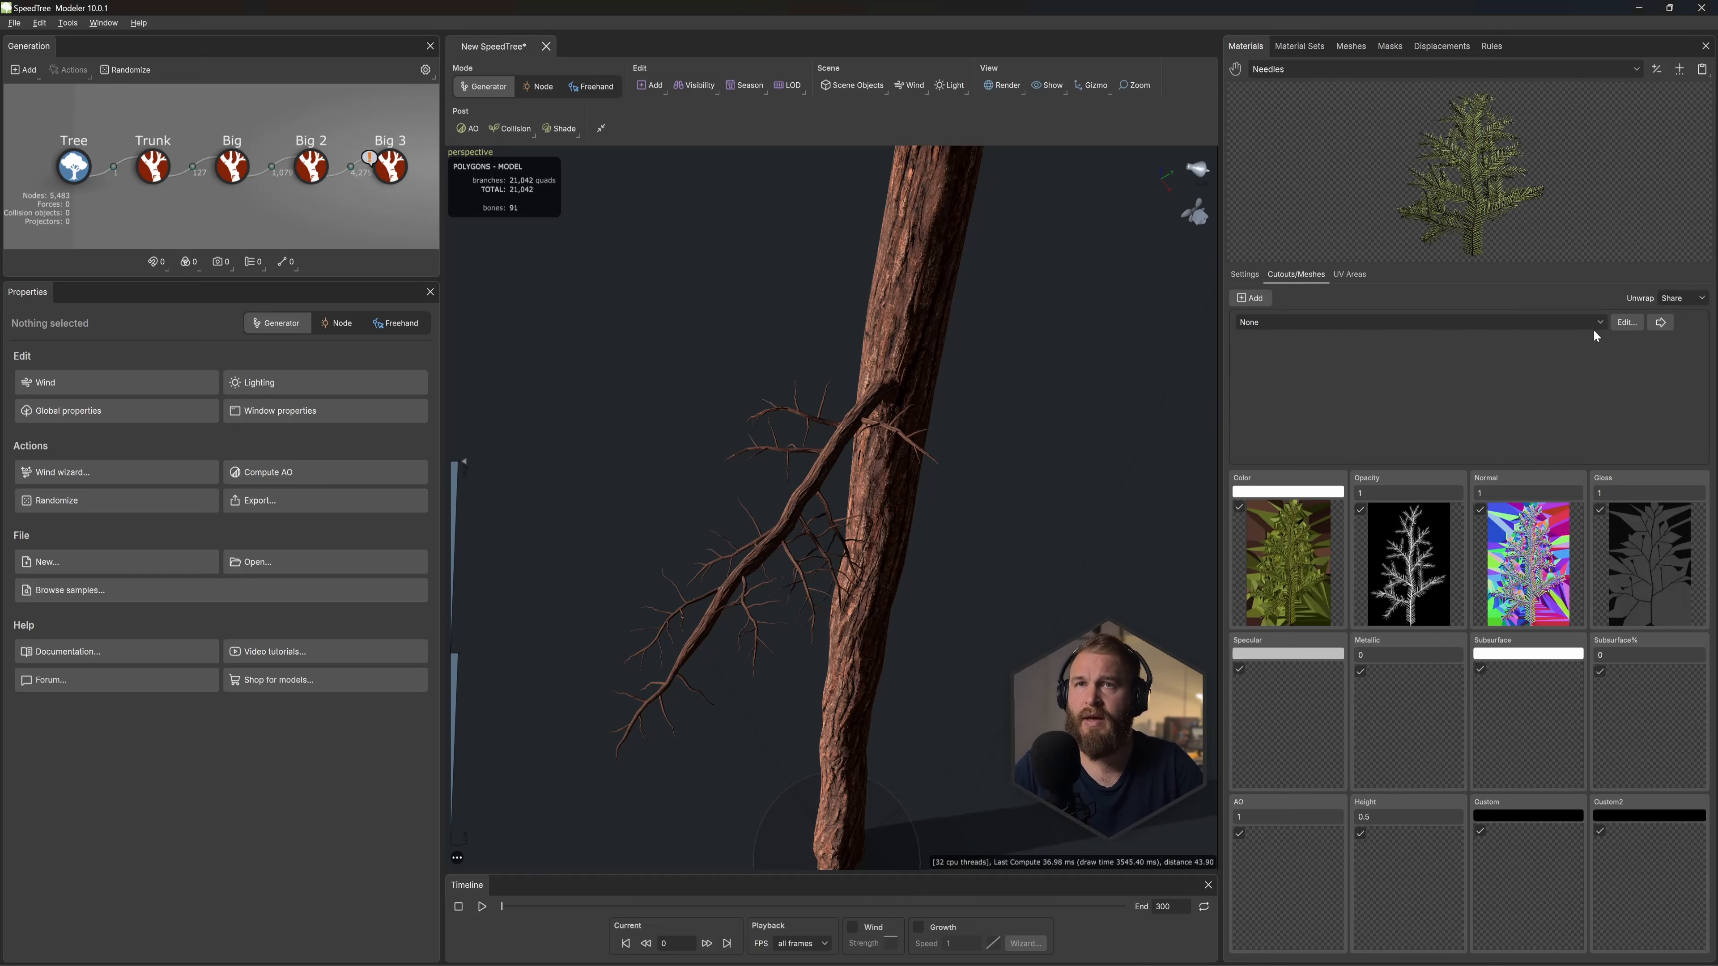
{"action": "left_click", "coordinate": [1631, 326]}
{"action": "left_click_drag", "start_coordinate": [759, 302], "coordinate": [893, 244]}
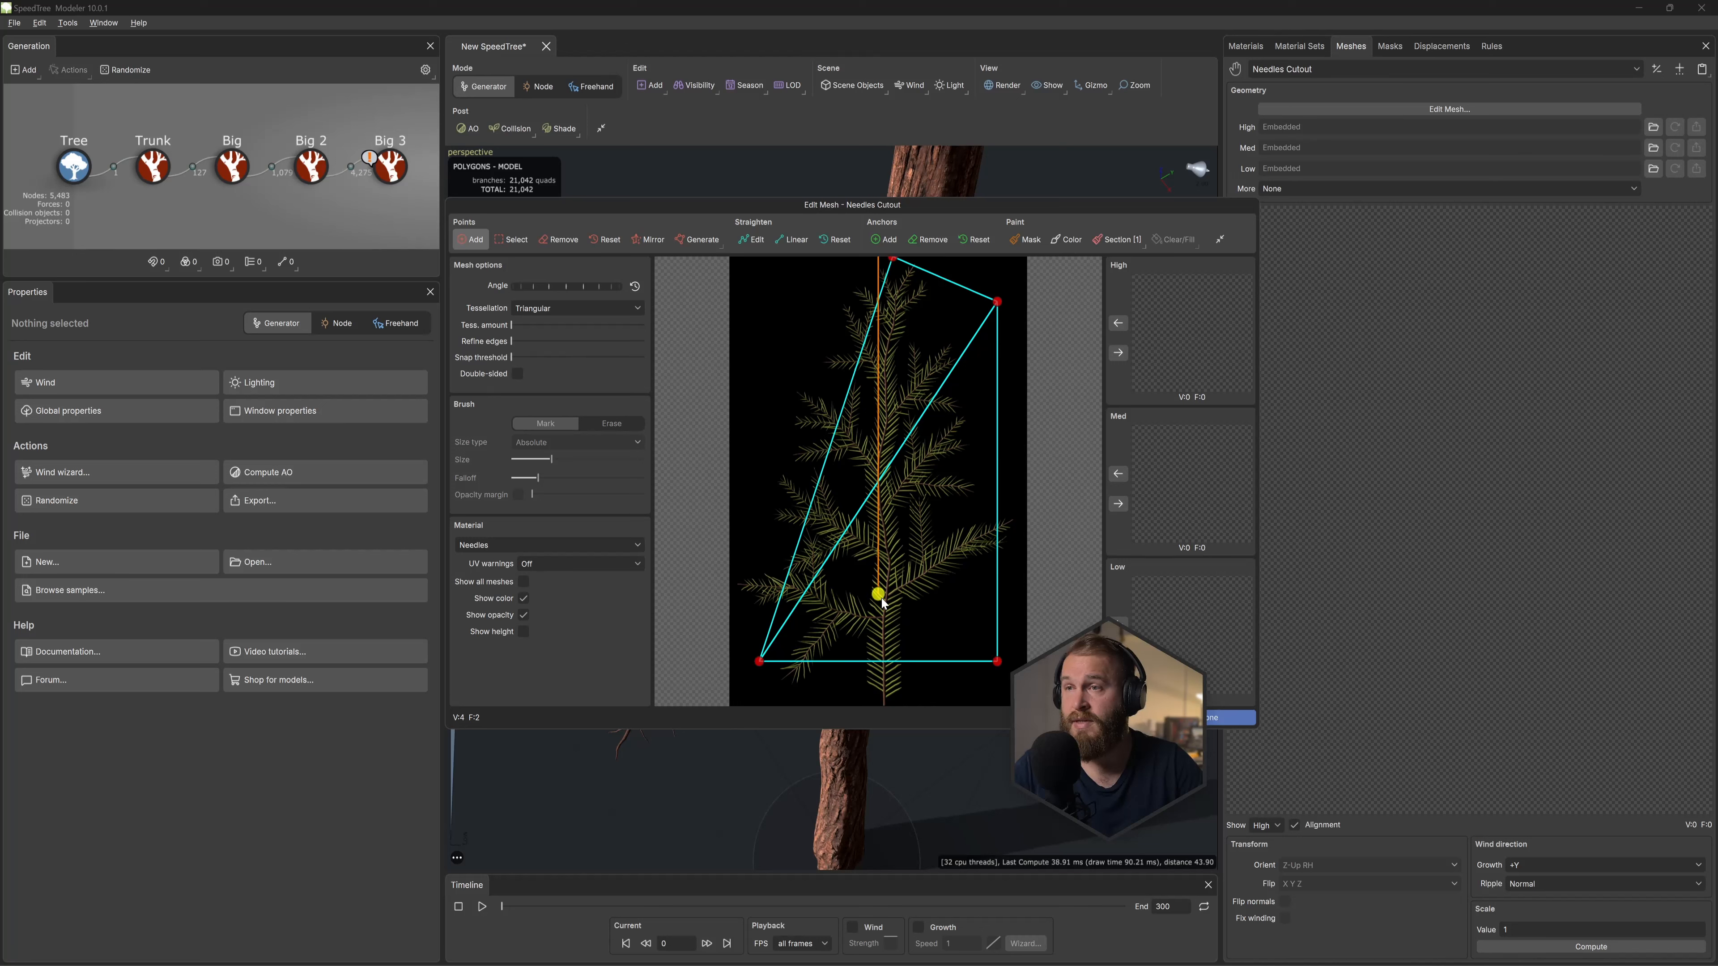
{"action": "left_click_drag", "start_coordinate": [879, 595], "coordinate": [883, 722]}
{"action": "left_click_drag", "start_coordinate": [768, 670], "coordinate": [892, 726]}
{"action": "left_click_drag", "start_coordinate": [994, 660], "coordinate": [1026, 527]}
{"action": "left_click_drag", "start_coordinate": [996, 301], "coordinate": [960, 341]}
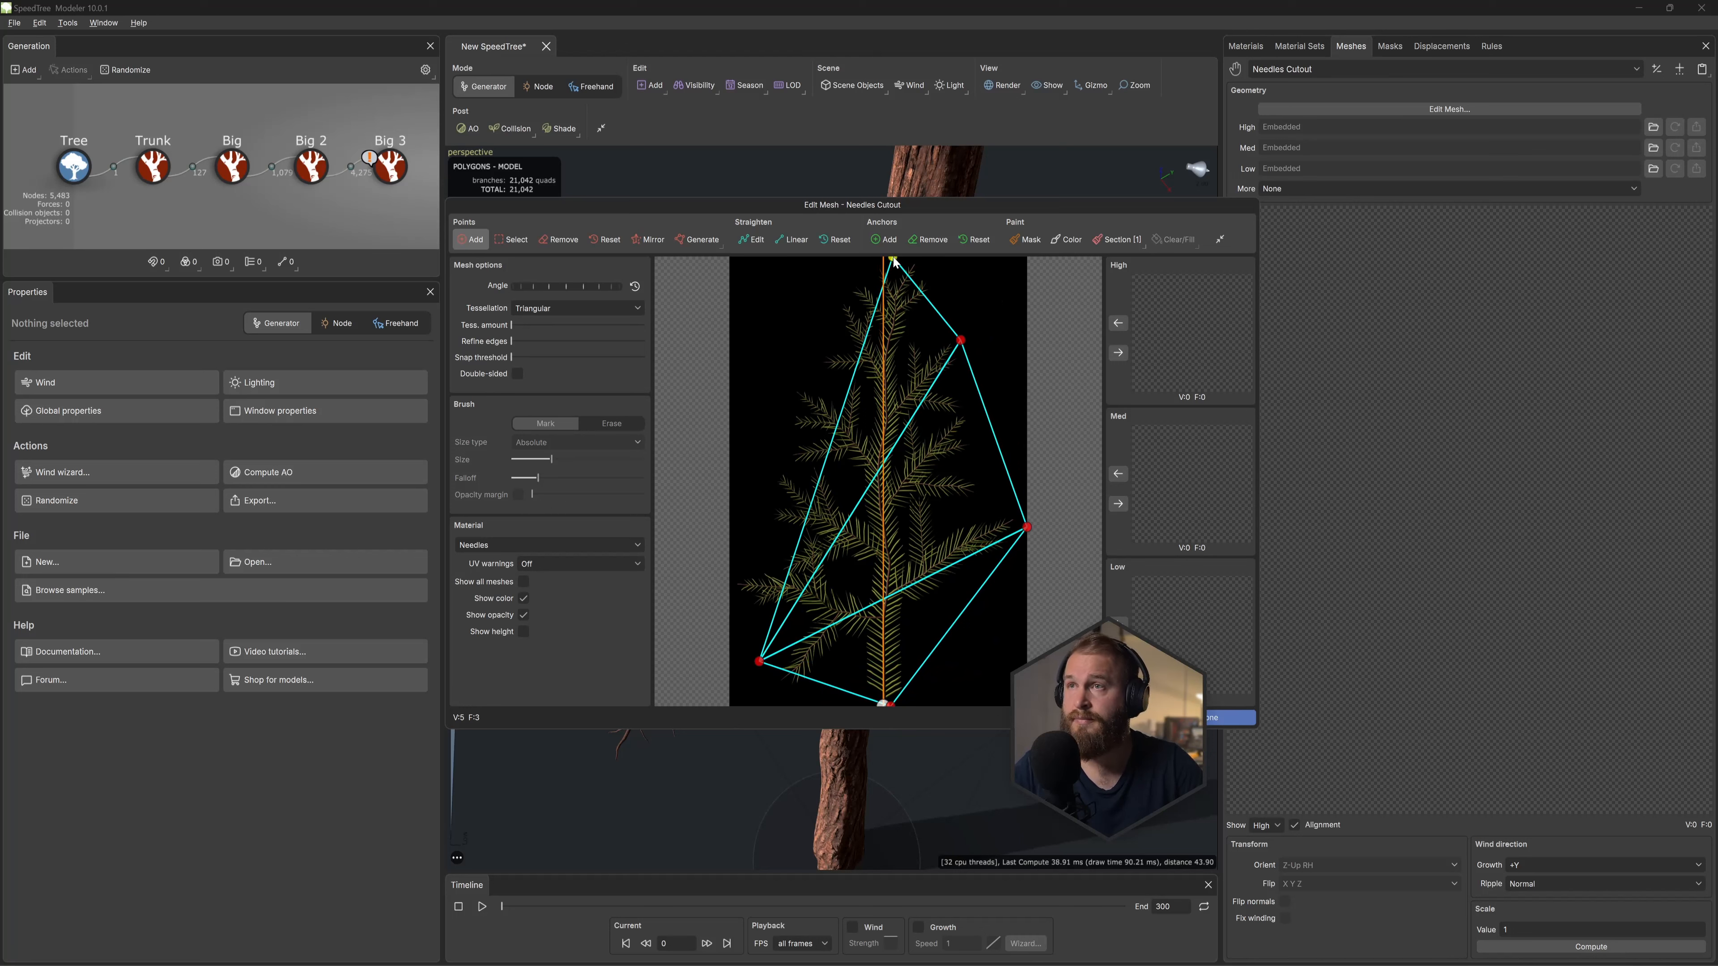
Step: Add three outline points along the left side of the needle branch and widen the cutout's tip
{"action": "left_click", "coordinate": [826, 292]}
{"action": "left_click", "coordinate": [767, 406]}
{"action": "left_click", "coordinate": [743, 602]}
{"action": "left_click_drag", "start_coordinate": [737, 605], "coordinate": [729, 590]}
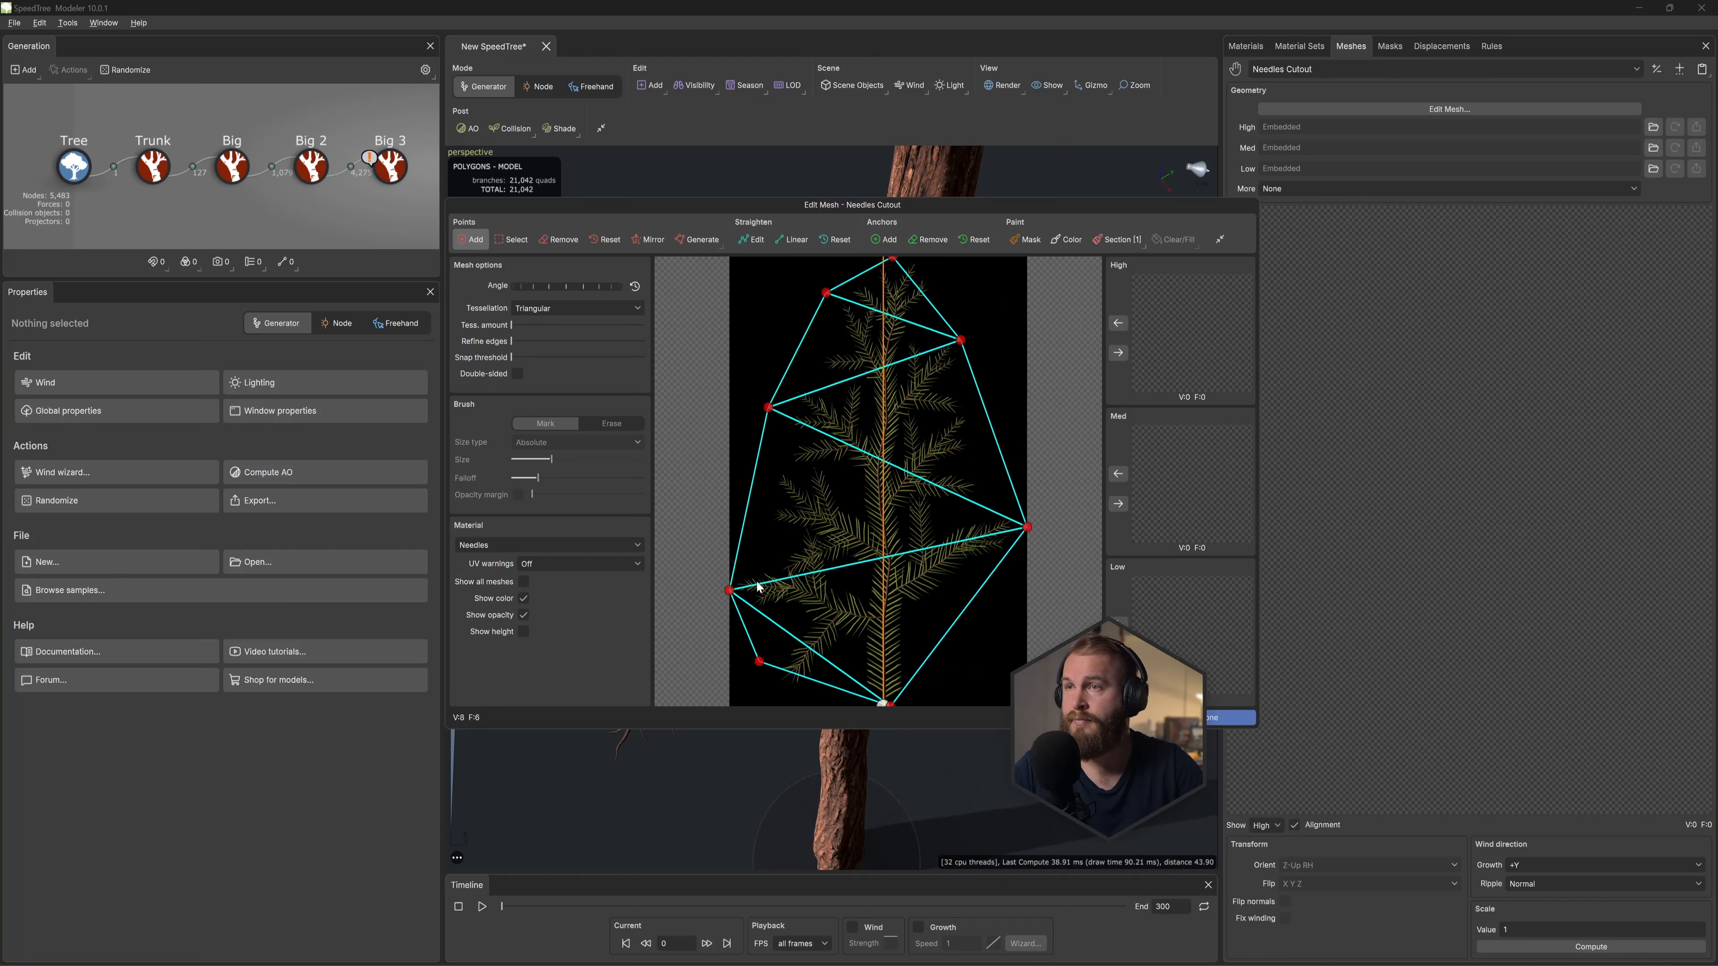
{"action": "mouse_move", "coordinate": [893, 258]}
{"action": "left_mouse_down"}
{"action": "mouse_move", "coordinate": [917, 257]}
{"action": "mouse_move", "coordinate": [872, 257]}
{"action": "left_mouse_up"}
Step: Store the needle outline as the high, medium and low detail meshes
{"action": "left_click", "coordinate": [1121, 353]}
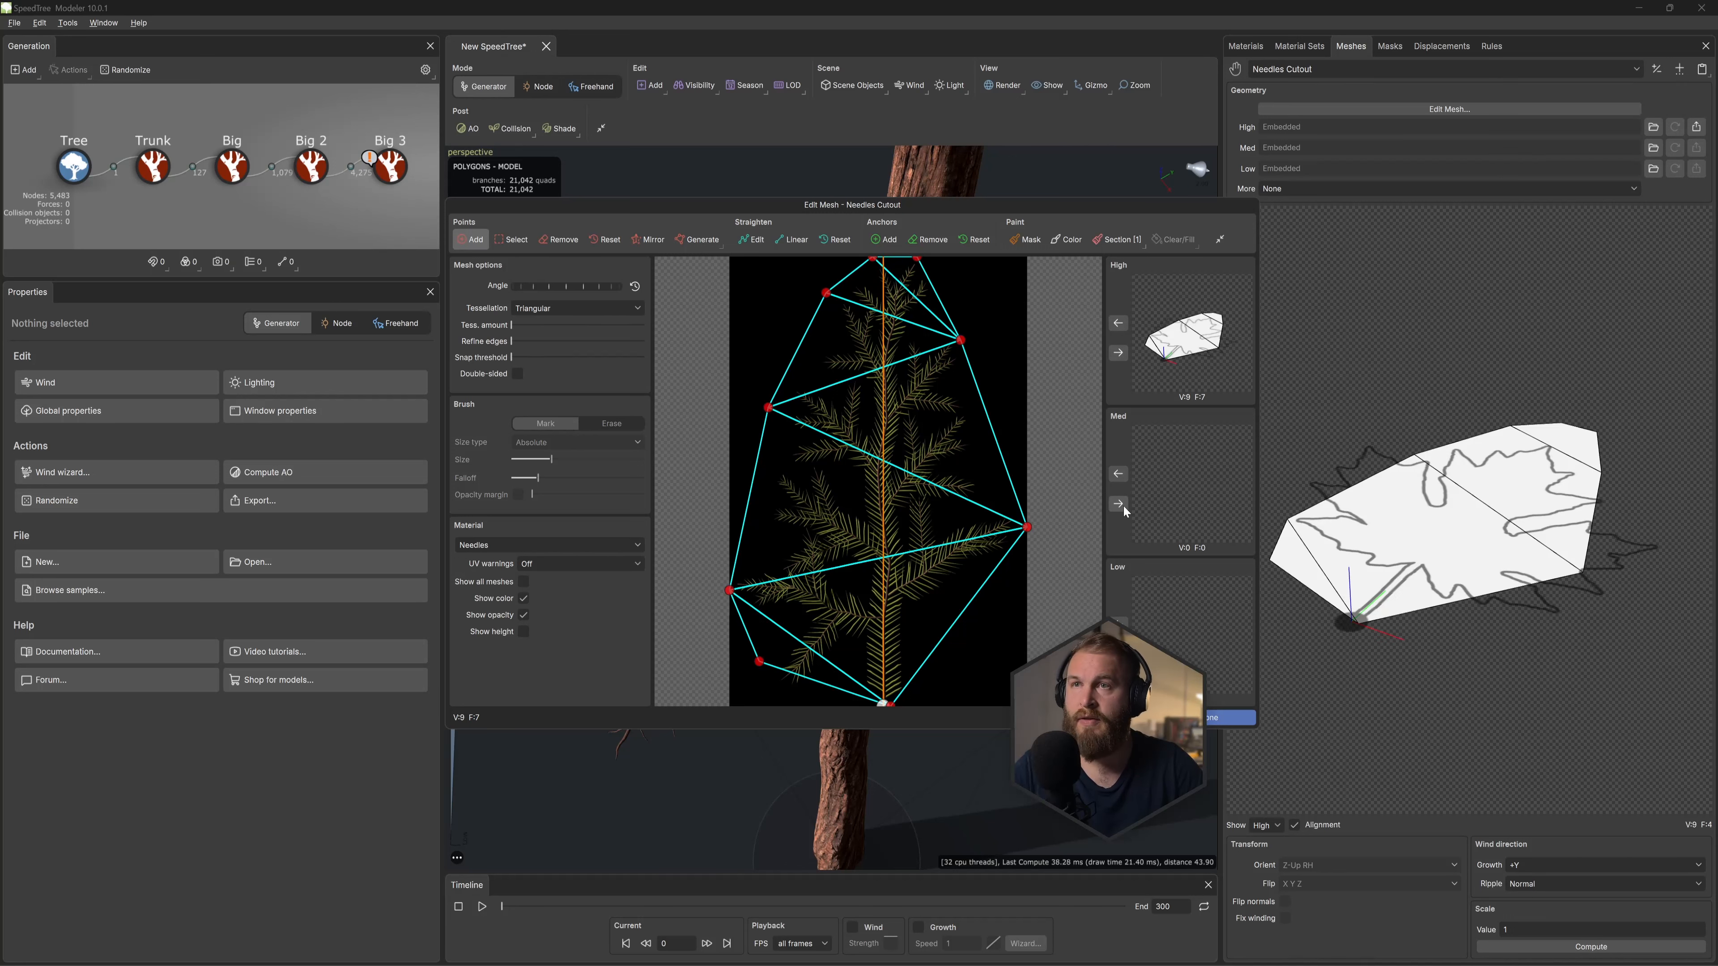
{"action": "left_click", "coordinate": [1120, 504]}
{"action": "left_click", "coordinate": [1118, 654]}
Step: Add two inner points along the needle branch's central stem and save the cutout mesh
{"action": "left_click", "coordinate": [886, 559]}
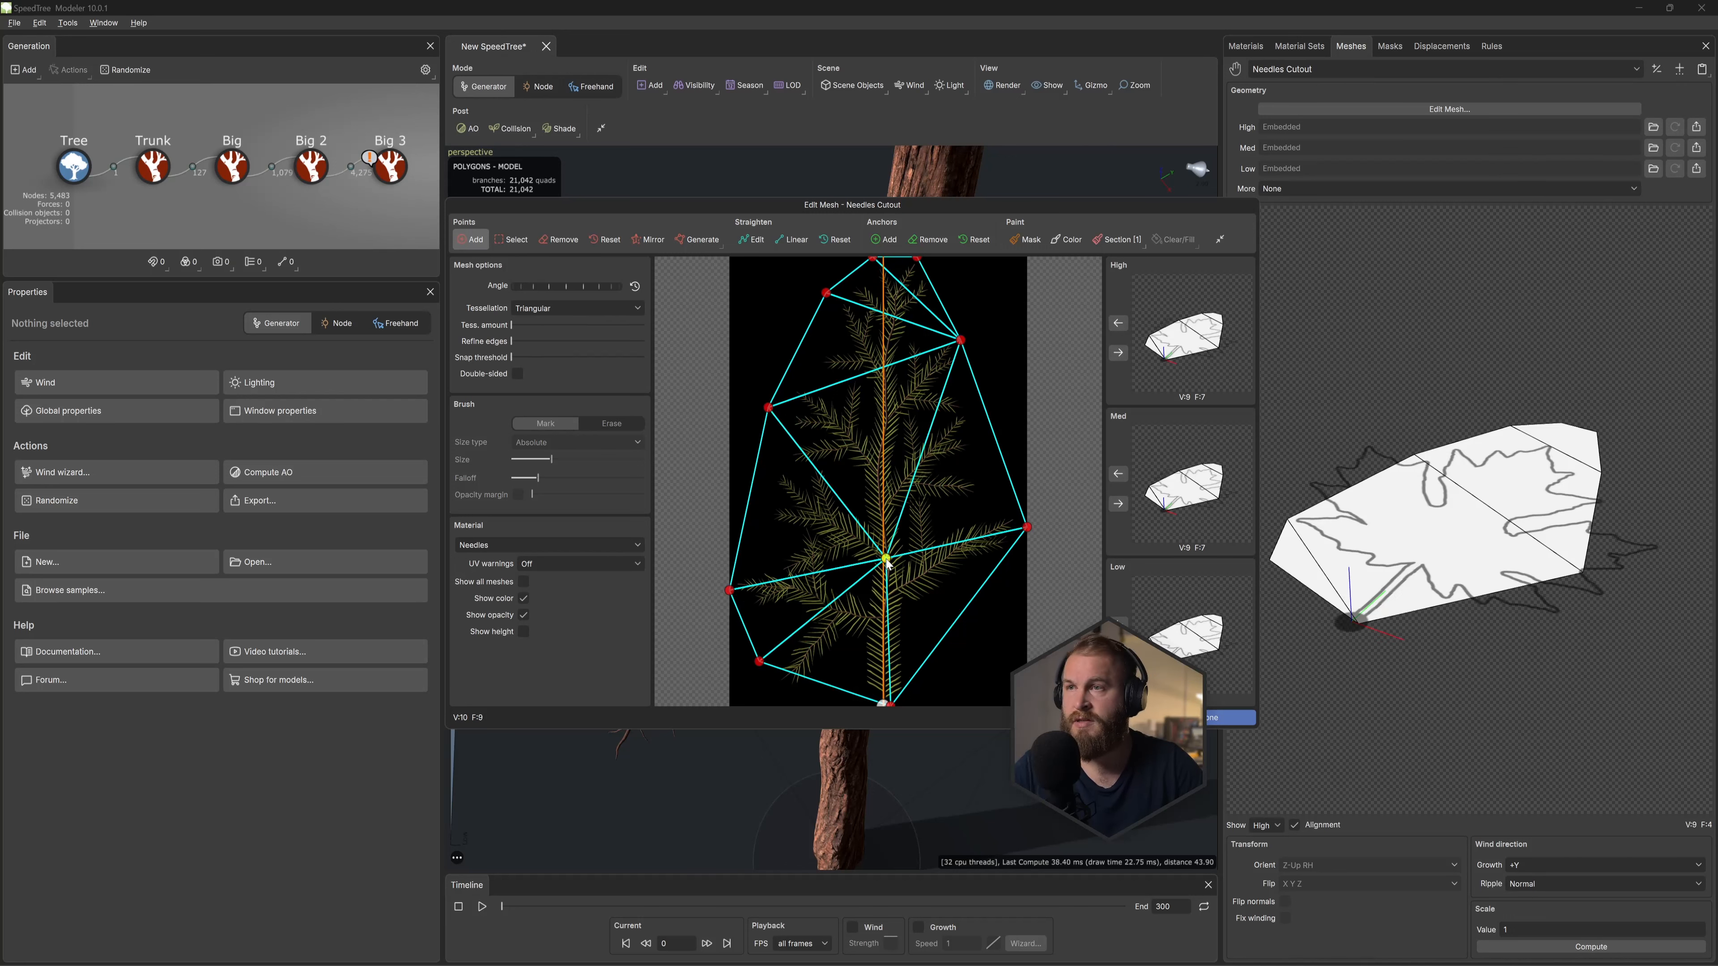
{"action": "left_click", "coordinate": [885, 369]}
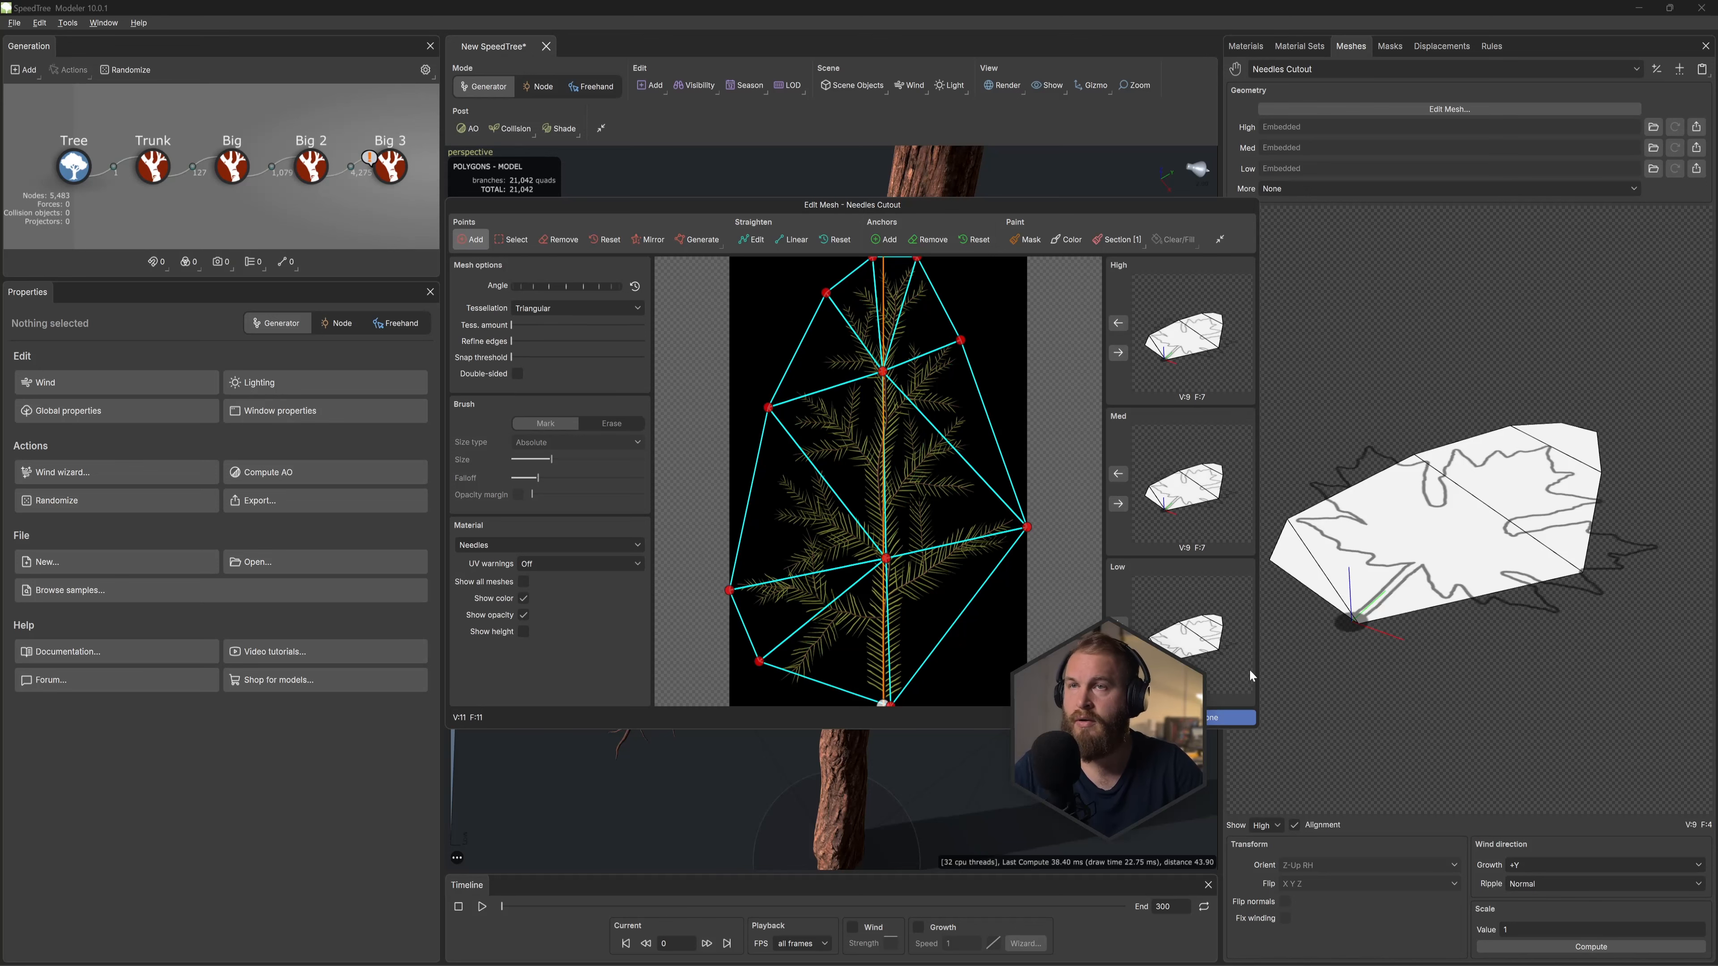
{"action": "left_click", "coordinate": [1230, 717]}
Step: Add a Little branches generator to the Big 3 branches
{"action": "left_click", "coordinate": [391, 169]}
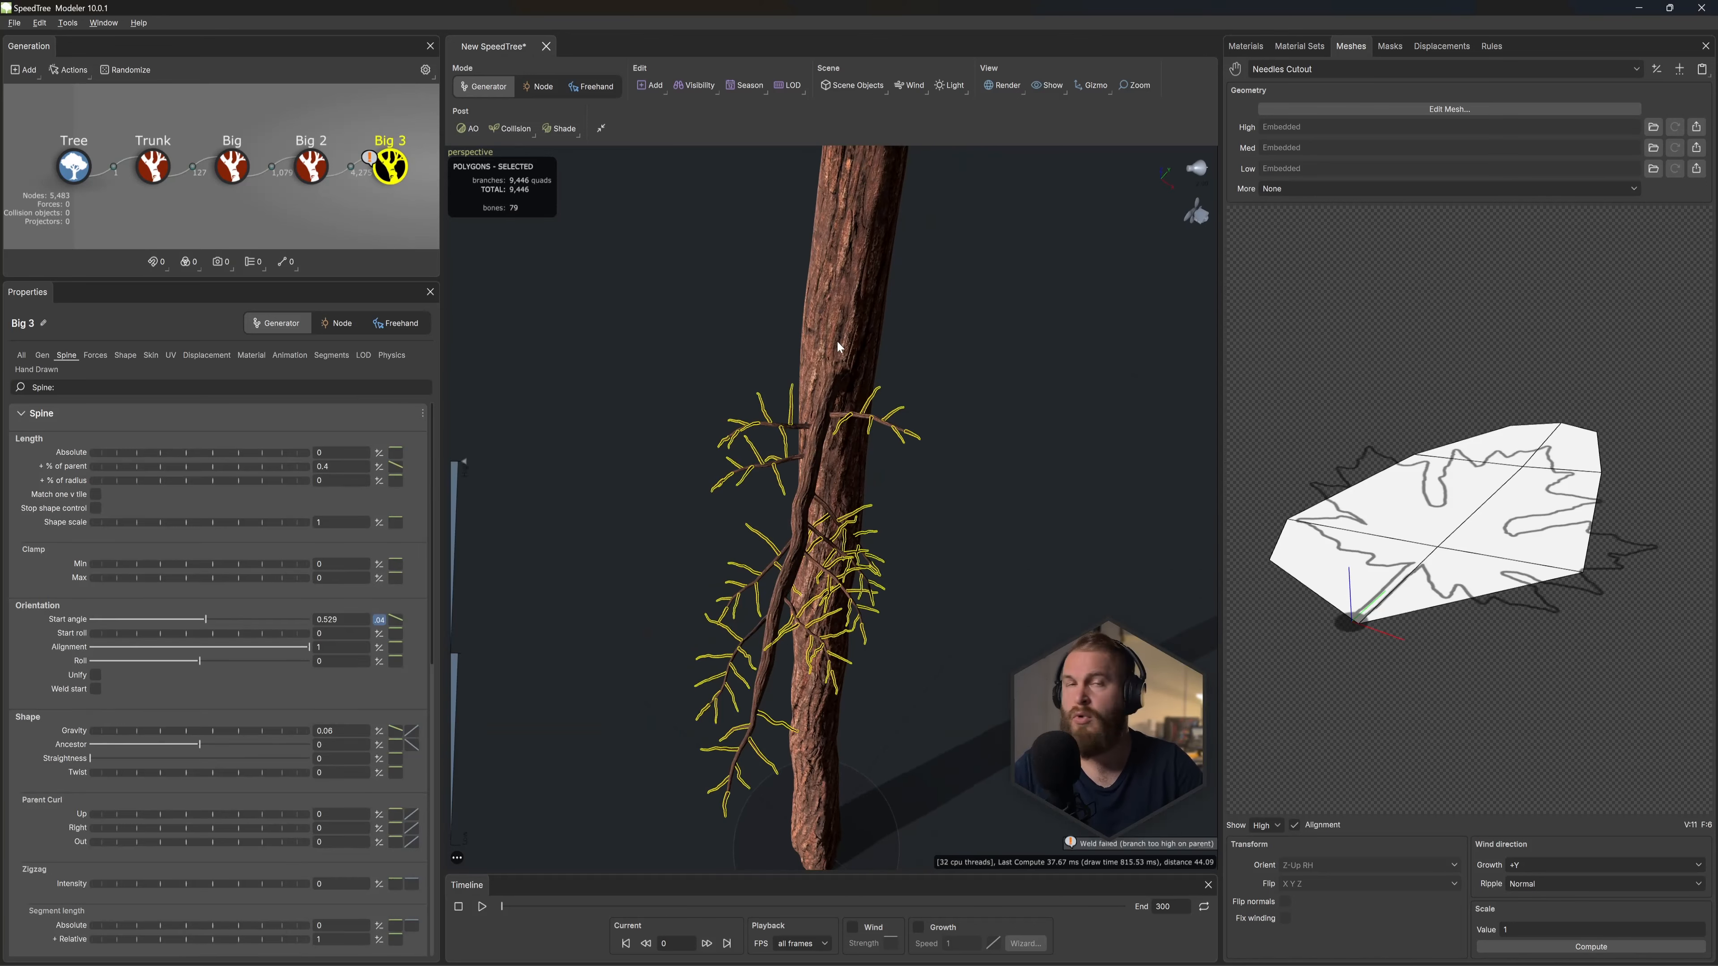
{"action": "left_click_drag", "start_coordinate": [824, 344], "coordinate": [879, 371]}
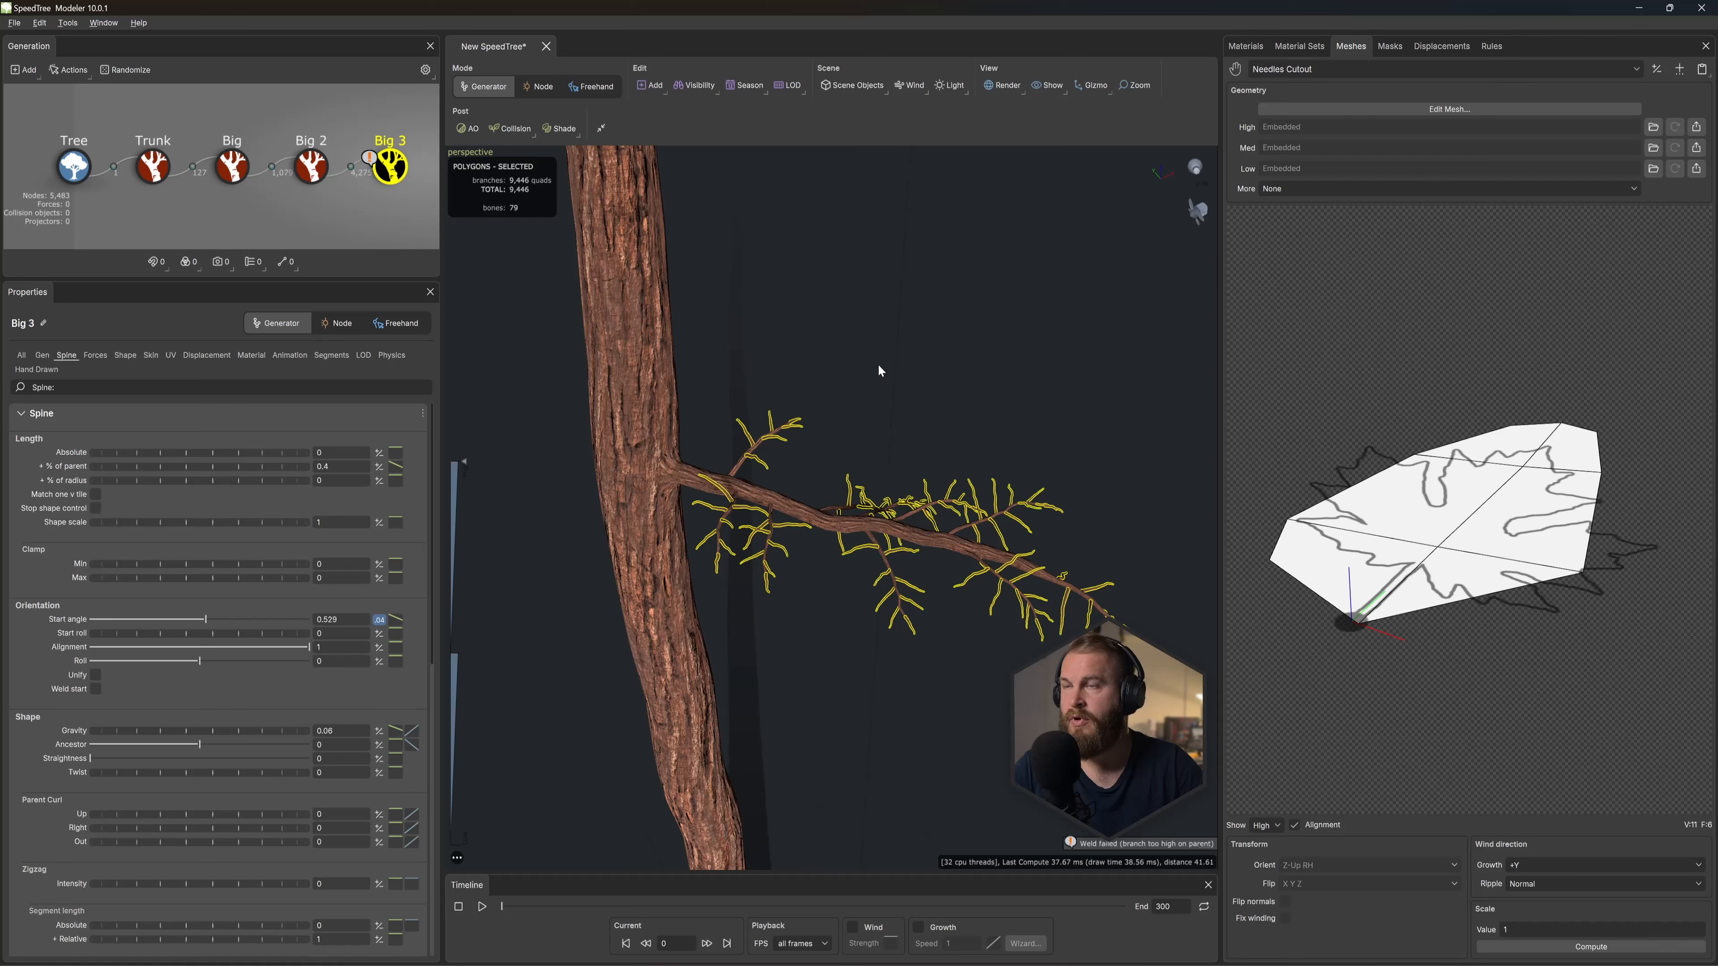
{"action": "scroll", "coordinate": [881, 372], "scroll_direction": "up", "scroll_amount": 5}
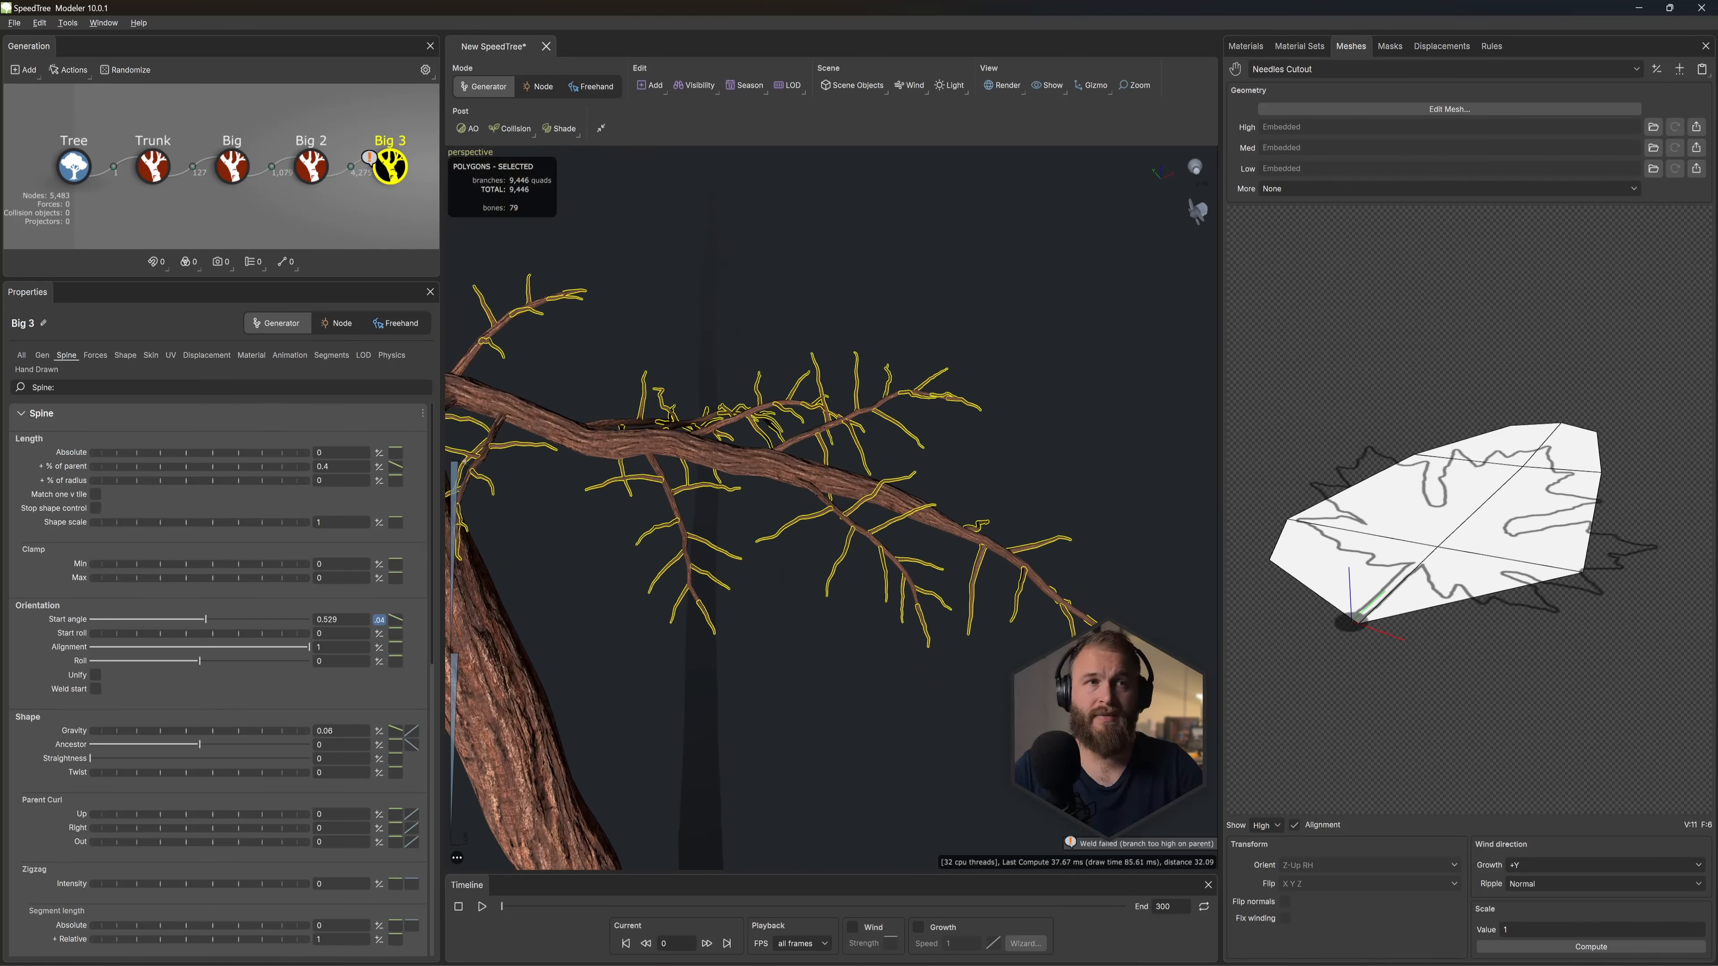
{"action": "middle_click_drag", "start_coordinate": [900, 506], "coordinate": [954, 450]}
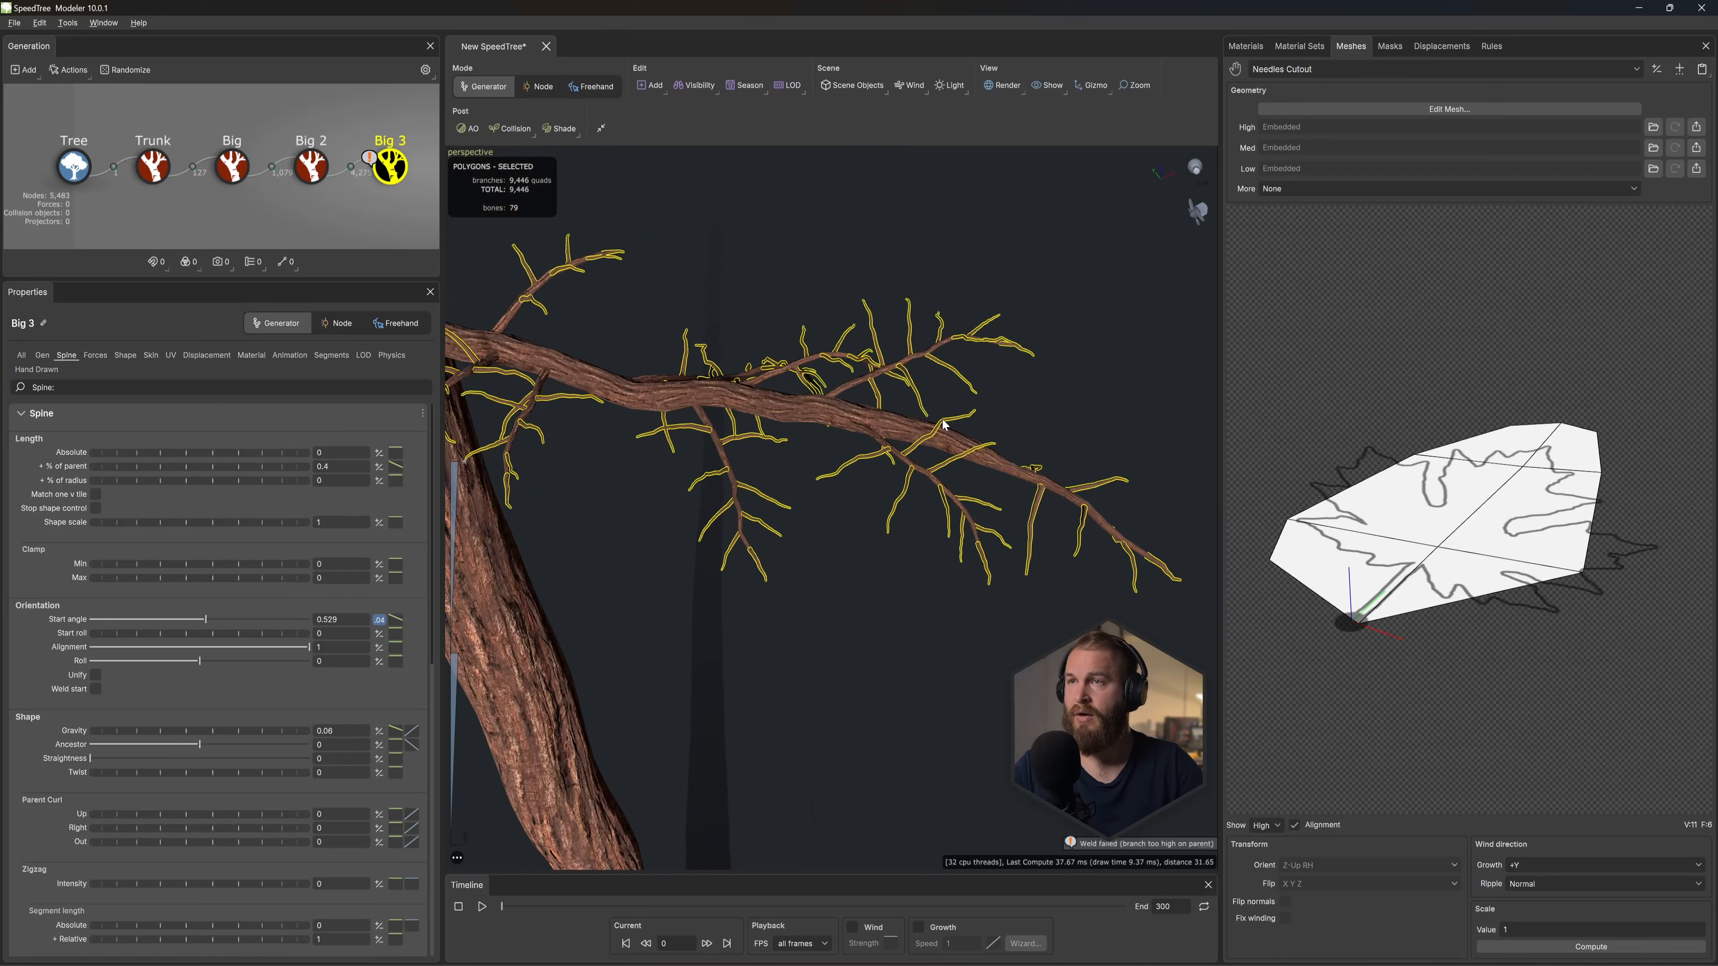
{"action": "left_click_drag", "start_coordinate": [943, 423], "coordinate": [918, 418]}
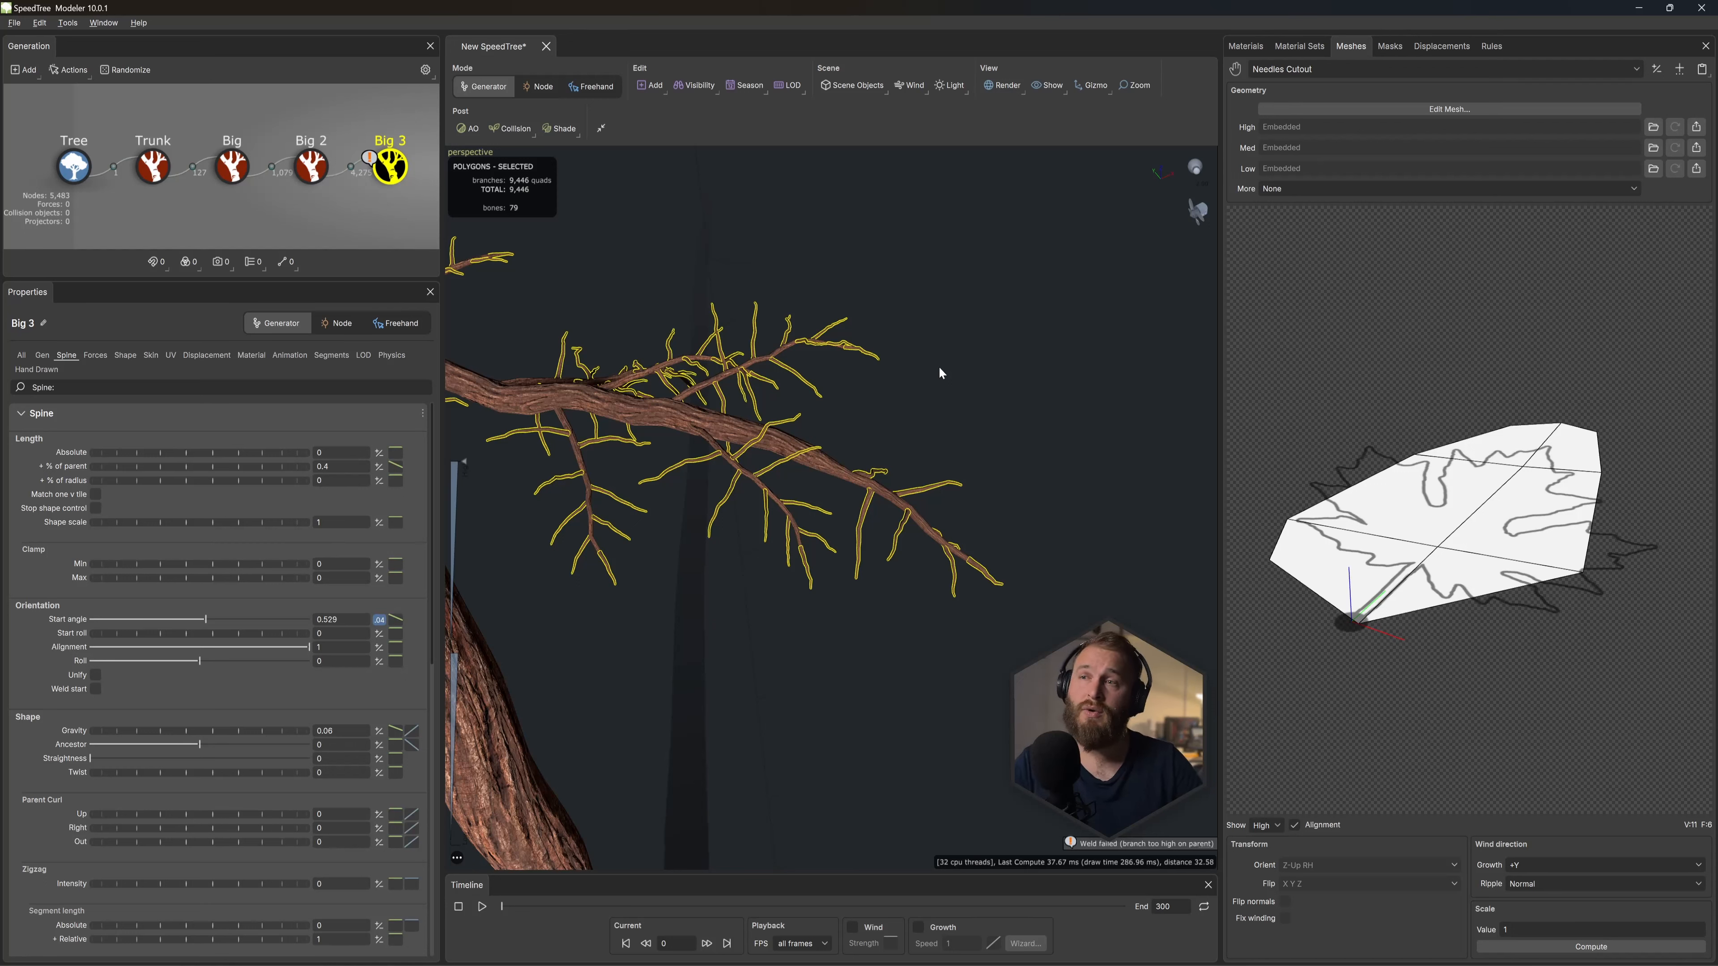
{"action": "right_click", "coordinate": [927, 327]}
{"action": "mouse_move", "coordinate": [947, 339]}
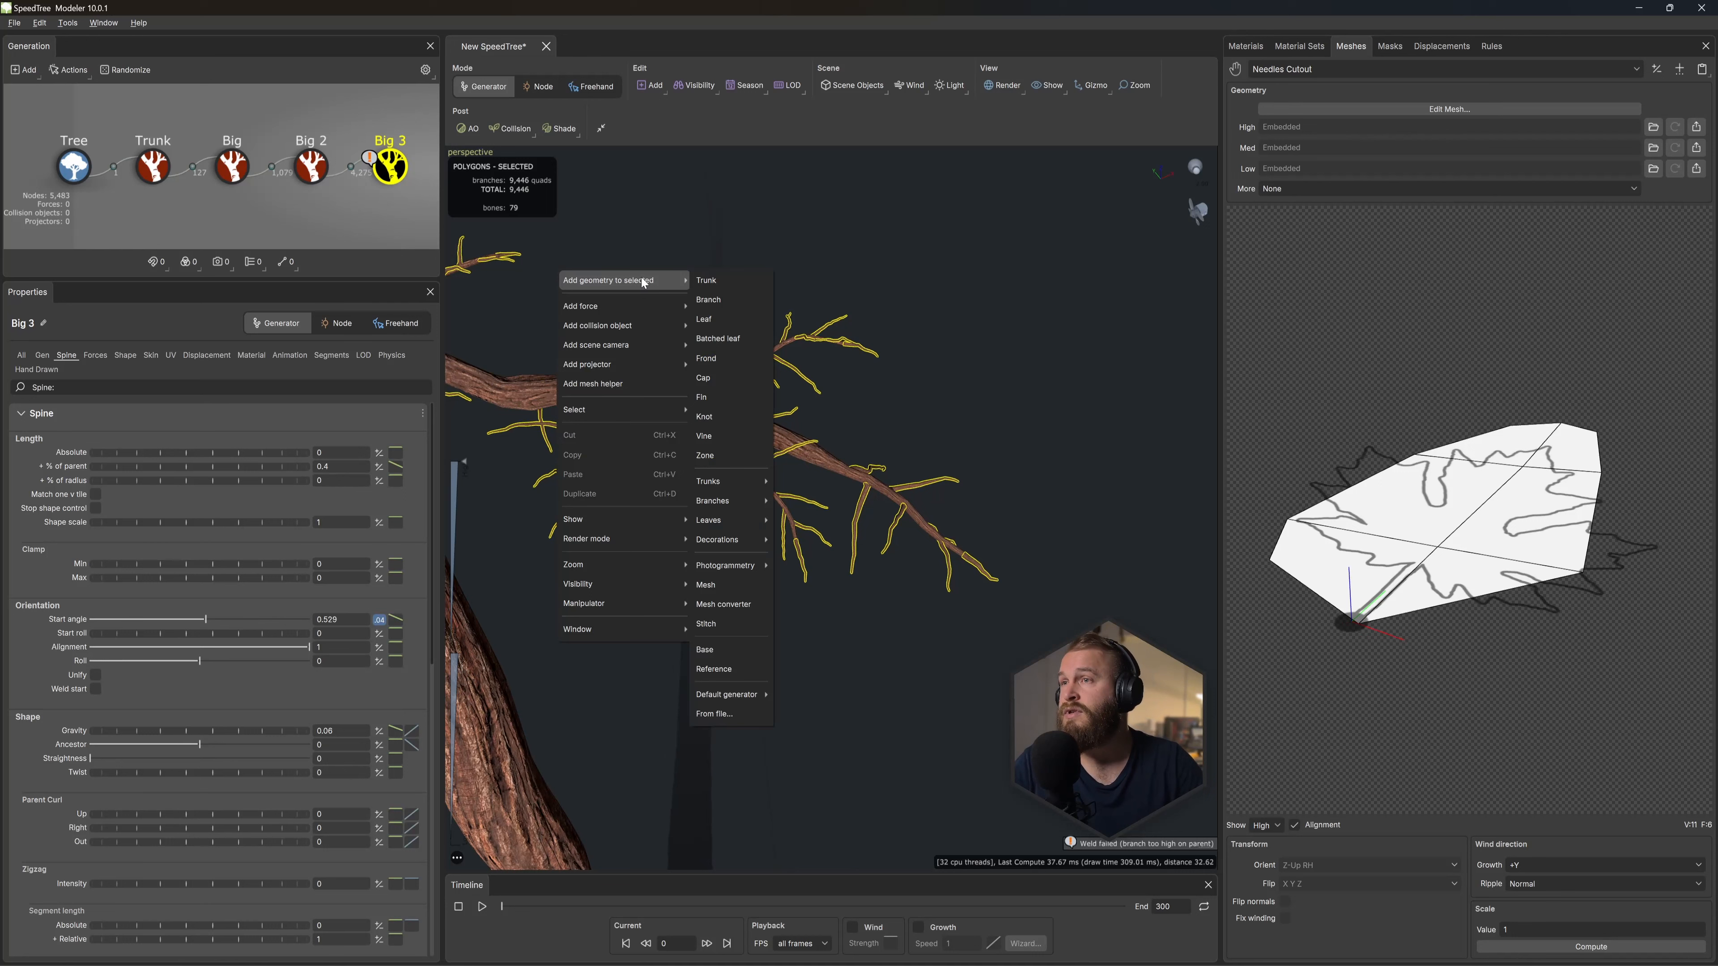
{"action": "mouse_move", "coordinate": [729, 501]}
{"action": "left_click", "coordinate": [823, 535]}
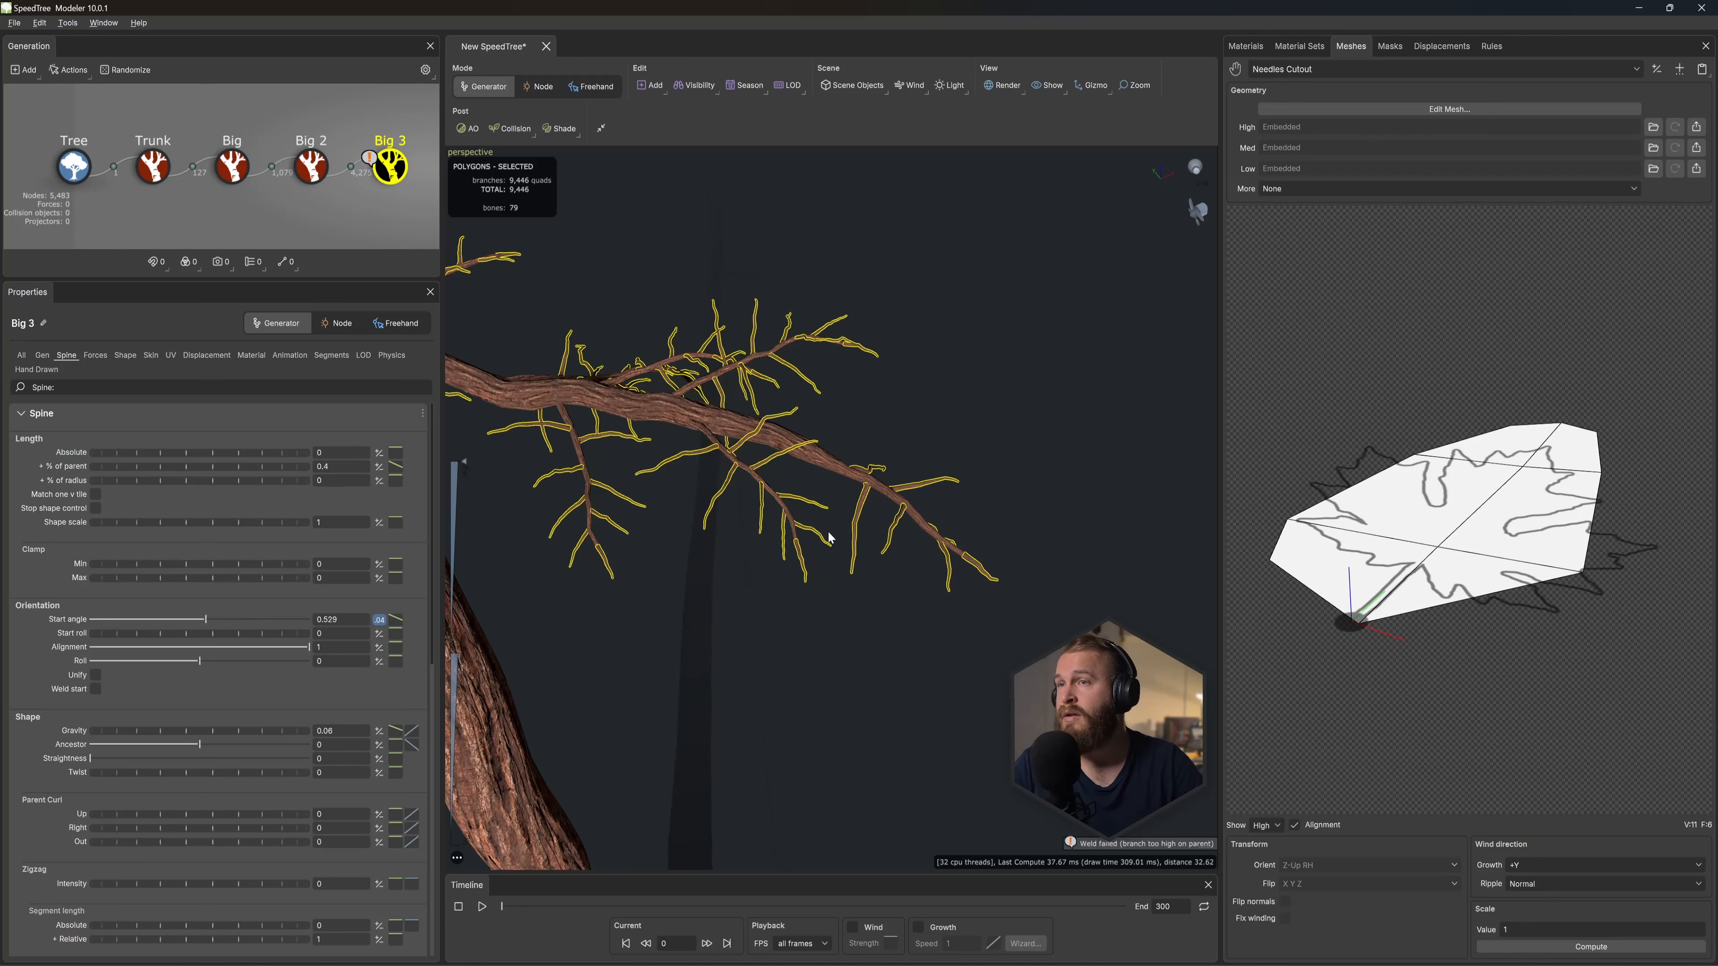
Step: Set the Extend parent type of the Little branches to Any
{"action": "left_click", "coordinate": [46, 354]}
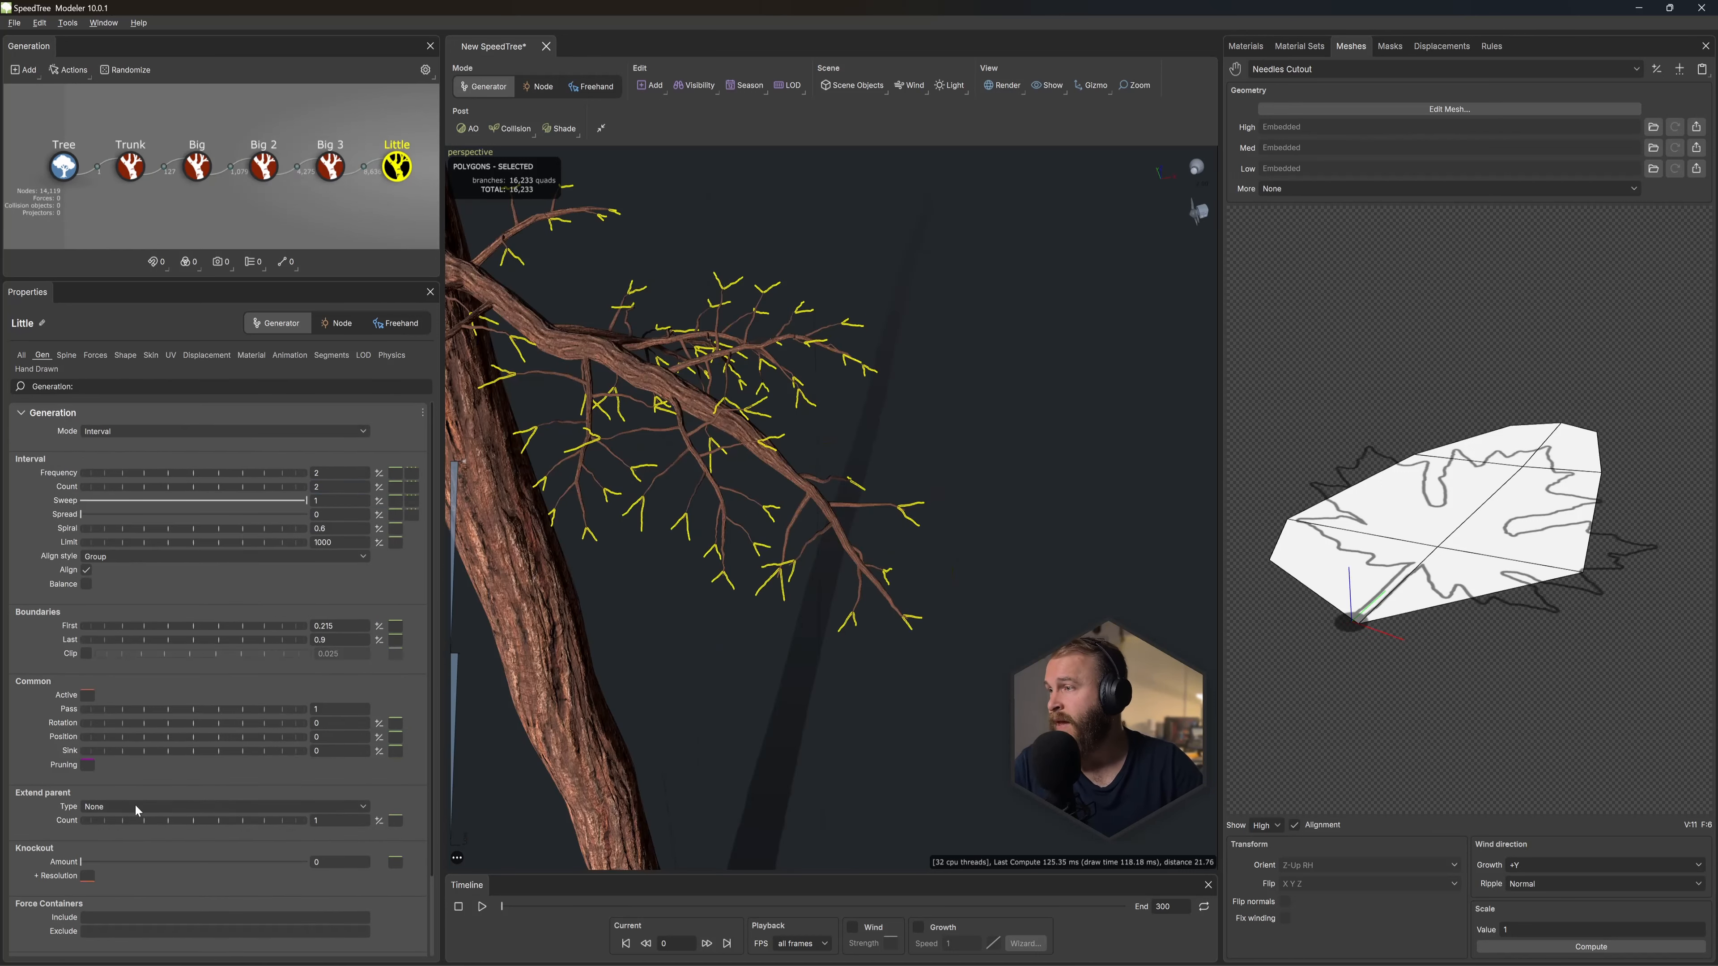
{"action": "left_click", "coordinate": [134, 804]}
{"action": "left_click", "coordinate": [116, 842]}
{"action": "scroll", "coordinate": [735, 651], "scroll_direction": "down", "scroll_amount": 3}
{"action": "scroll", "coordinate": [703, 644], "scroll_direction": "up", "scroll_amount": 6}
Step: Switch to Scribed rendering and set the relative segment length of the Little branches to 0.05
{"action": "left_click", "coordinate": [1002, 88]}
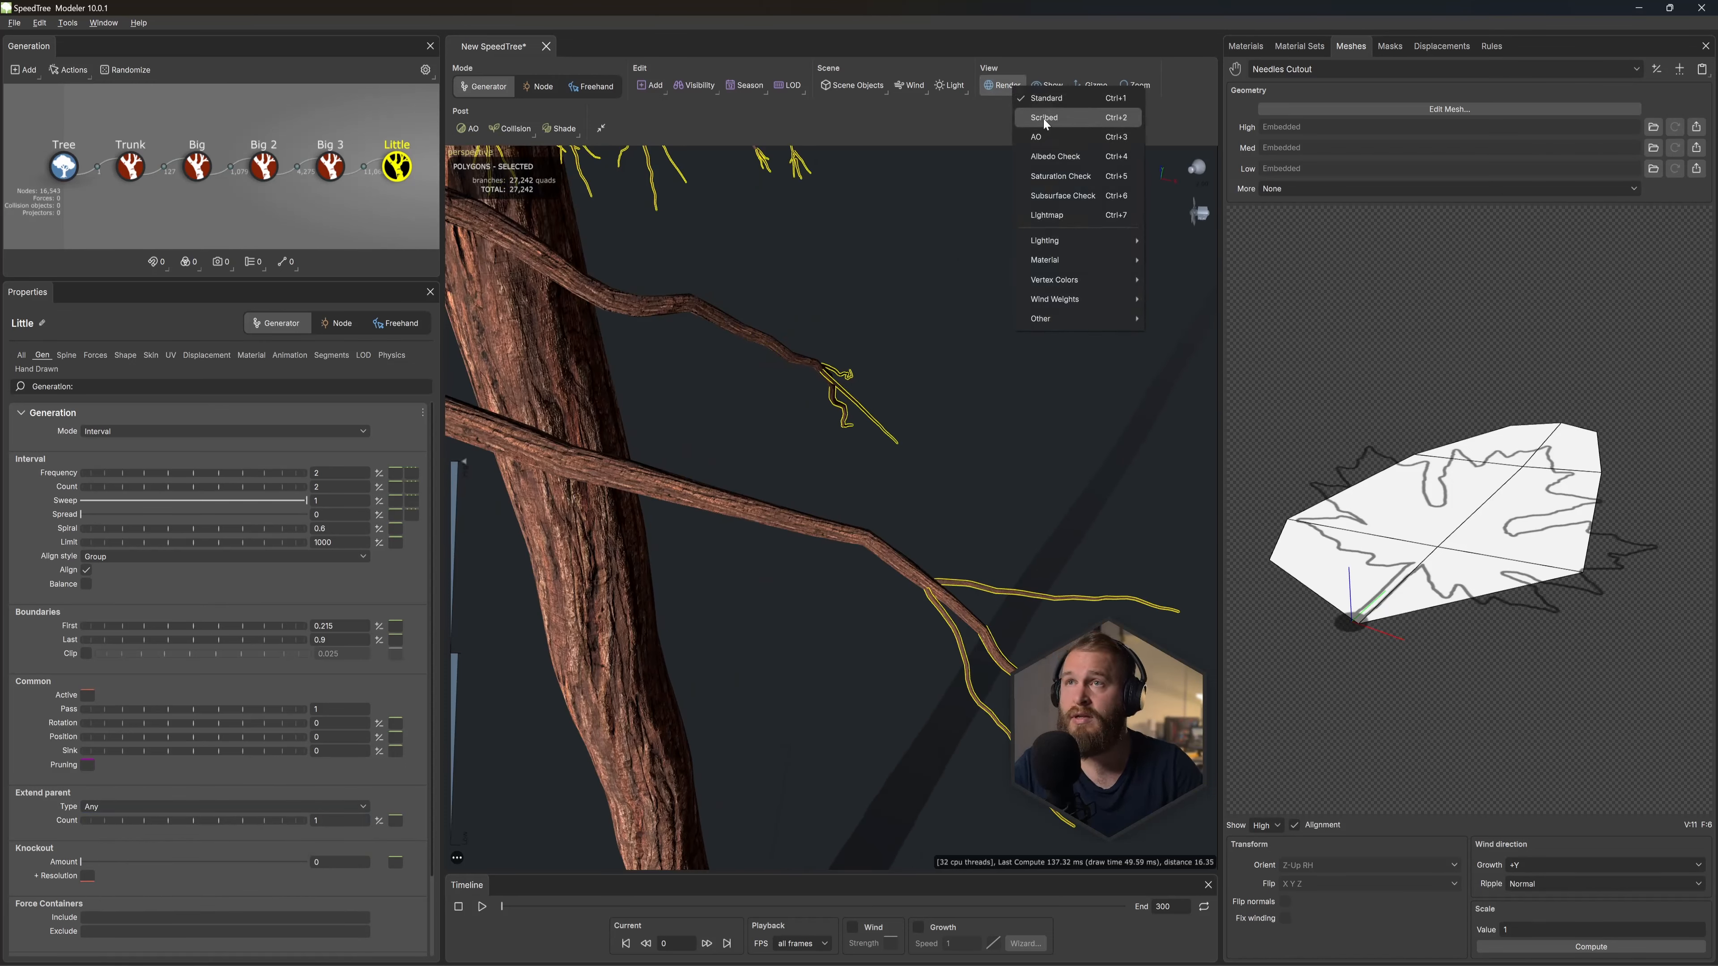
{"action": "left_click", "coordinate": [1045, 120]}
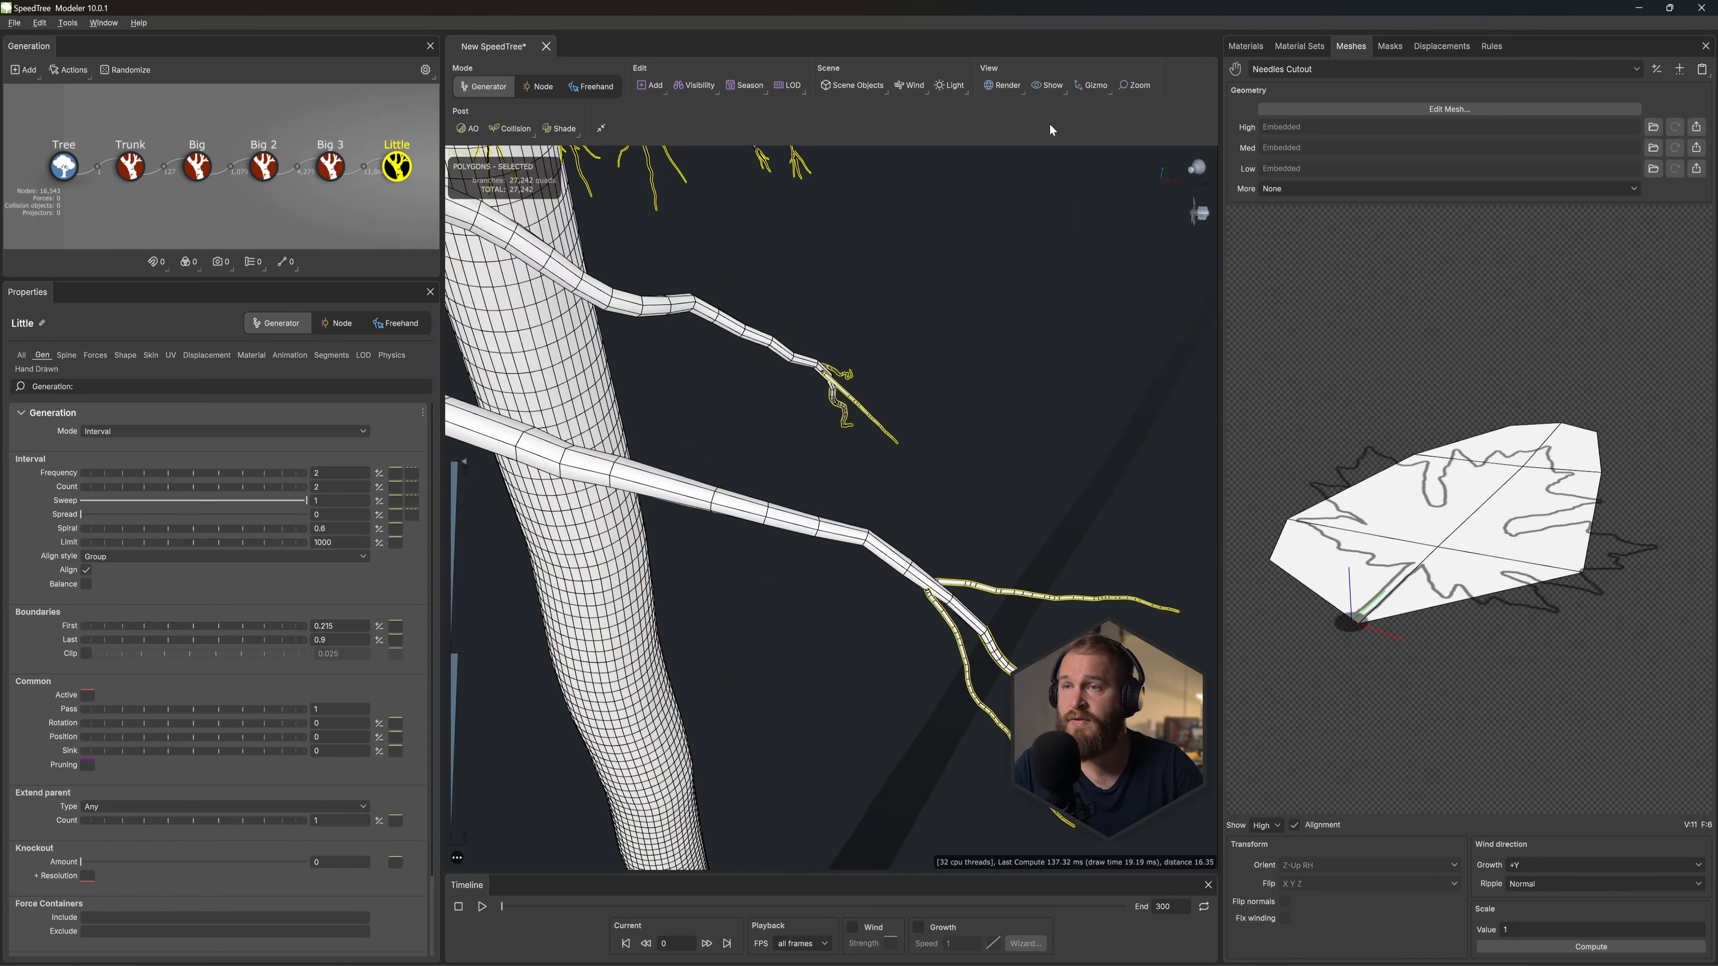
{"action": "left_click", "coordinate": [332, 355]}
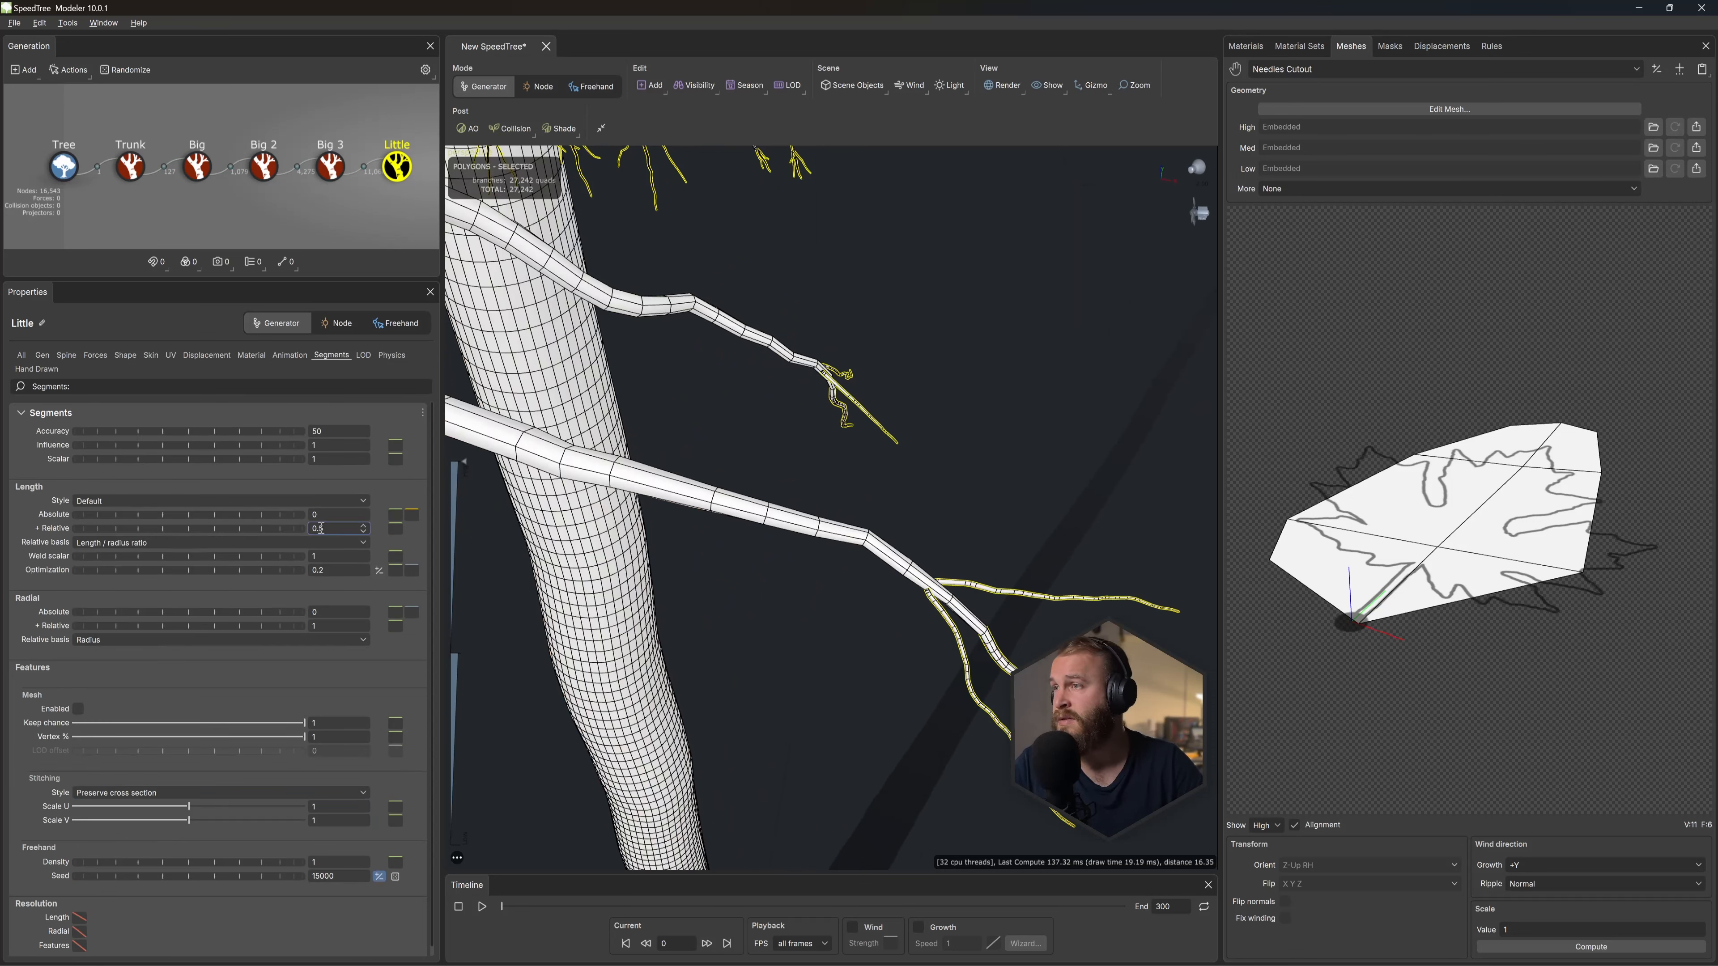
{"action": "type", "text": "0.05"}
{"action": "key", "text": "Return"}
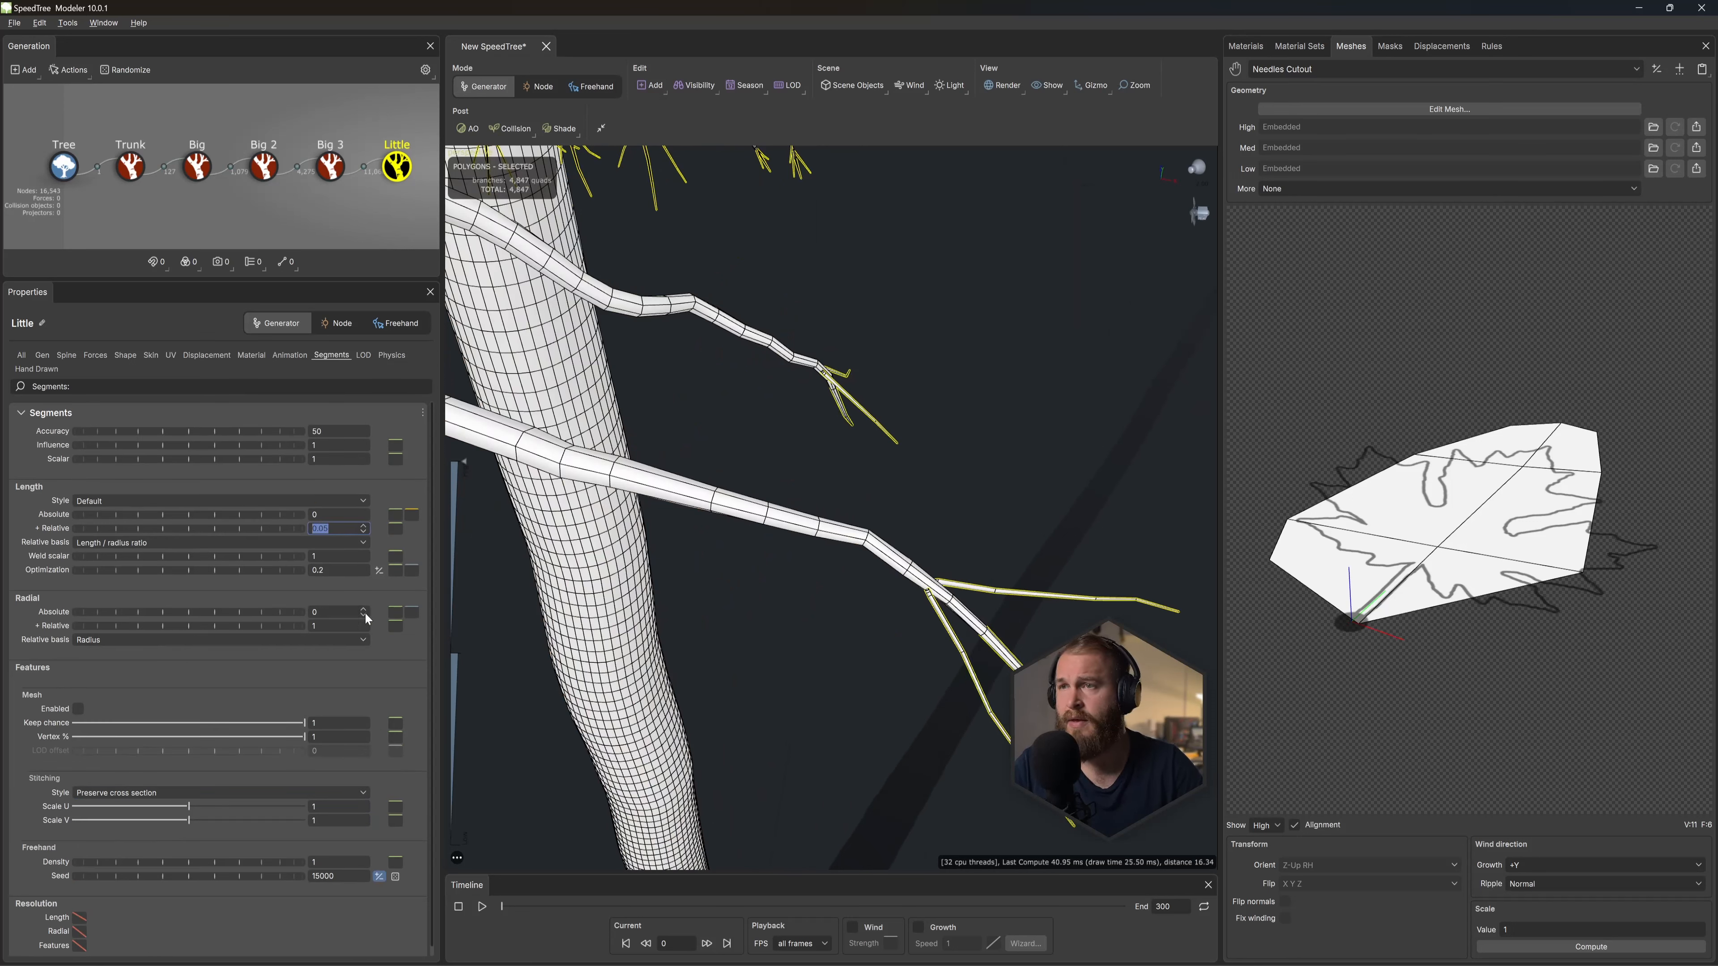
Step: Return the viewport to Standard rendering
{"action": "left_click", "coordinate": [225, 309]}
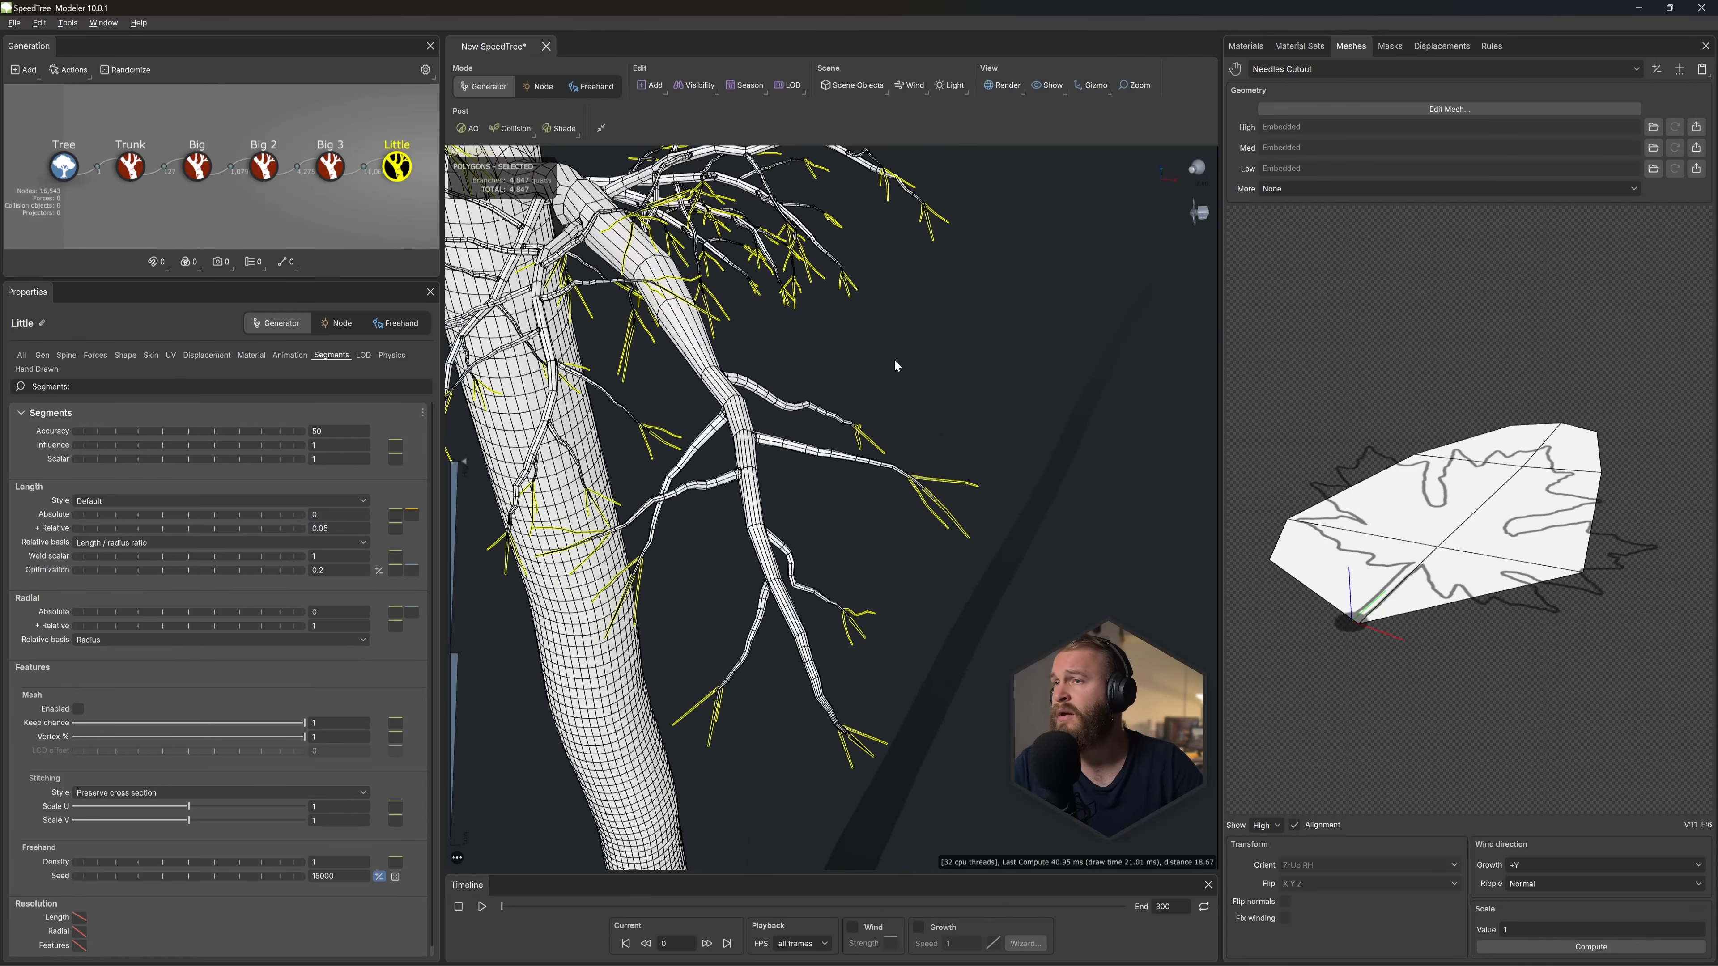
{"action": "left_click", "coordinate": [1008, 86]}
{"action": "left_click", "coordinate": [1028, 103]}
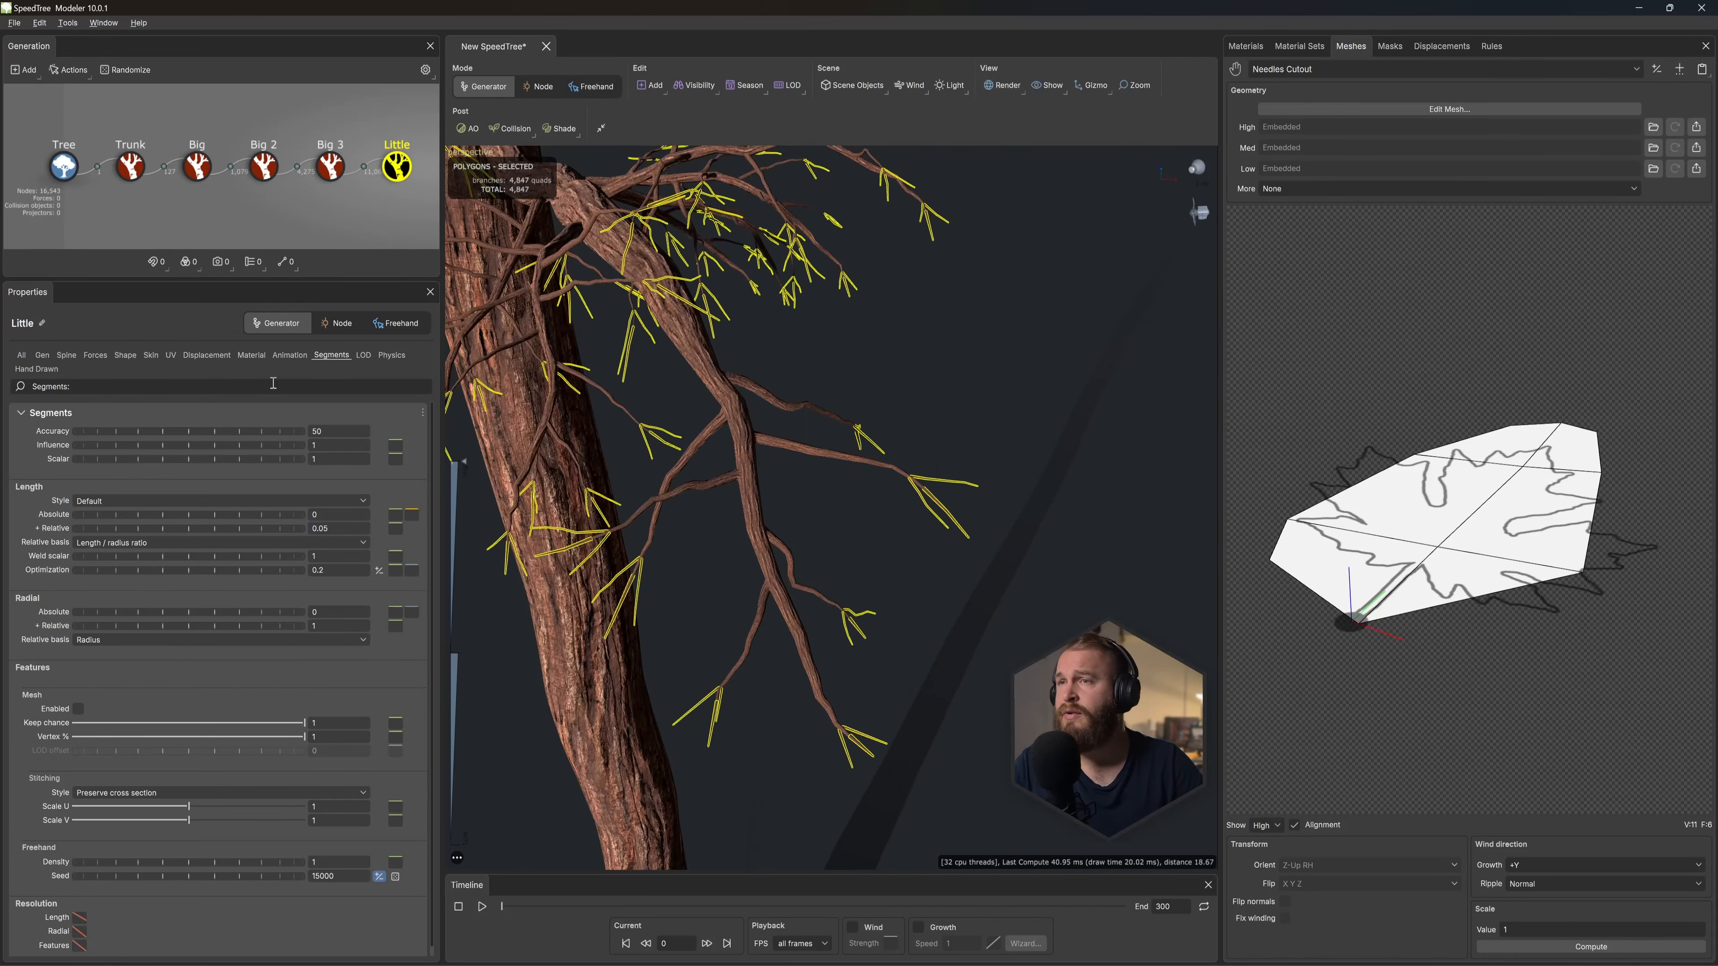
Step: Set the interval frequency of the Little branches to 60
{"action": "left_click", "coordinate": [42, 355]}
{"action": "type", "text": "30"}
{"action": "key", "text": "Return"}
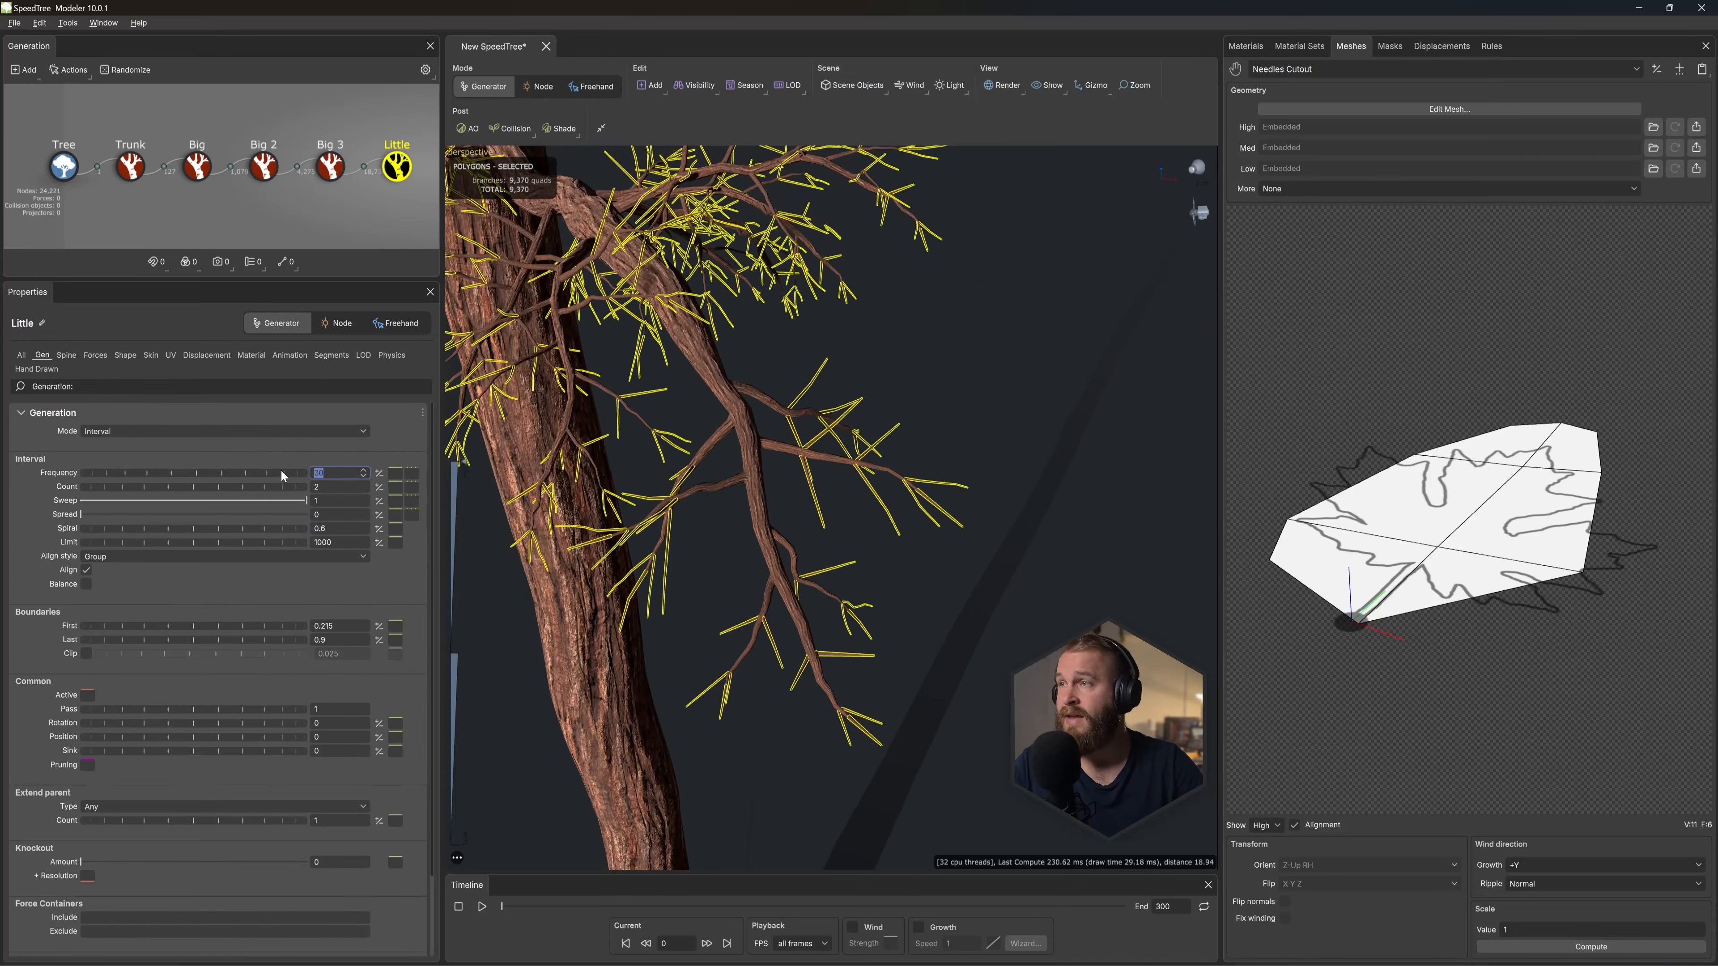
{"action": "type", "text": "60"}
{"action": "key", "text": "Return"}
Step: Set the Little branches' spine length to 0 for % of parent and 1.65 for Absolute
{"action": "left_click_drag", "start_coordinate": [896, 477], "coordinate": [851, 455]}
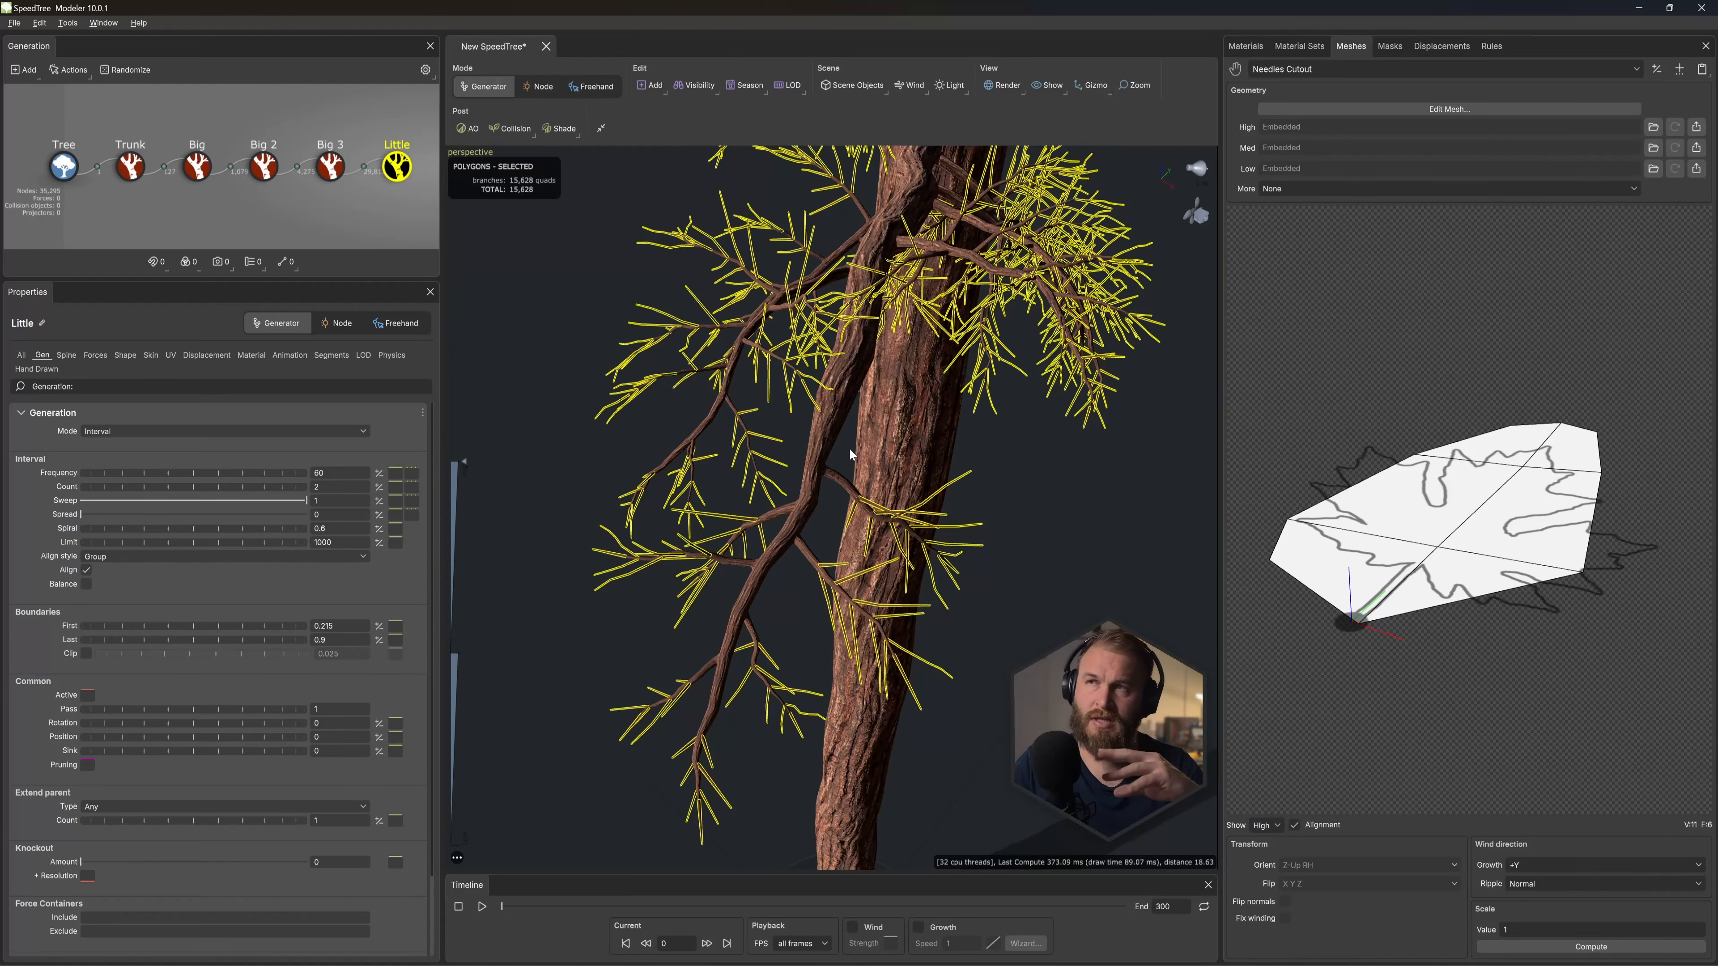
{"action": "mouse_move", "coordinate": [849, 448]}
{"action": "left_mouse_down"}
{"action": "mouse_move", "coordinate": [845, 508]}
{"action": "mouse_move", "coordinate": [869, 458]}
{"action": "left_mouse_up"}
{"action": "scroll", "coordinate": [868, 459], "scroll_direction": "down", "scroll_amount": 5}
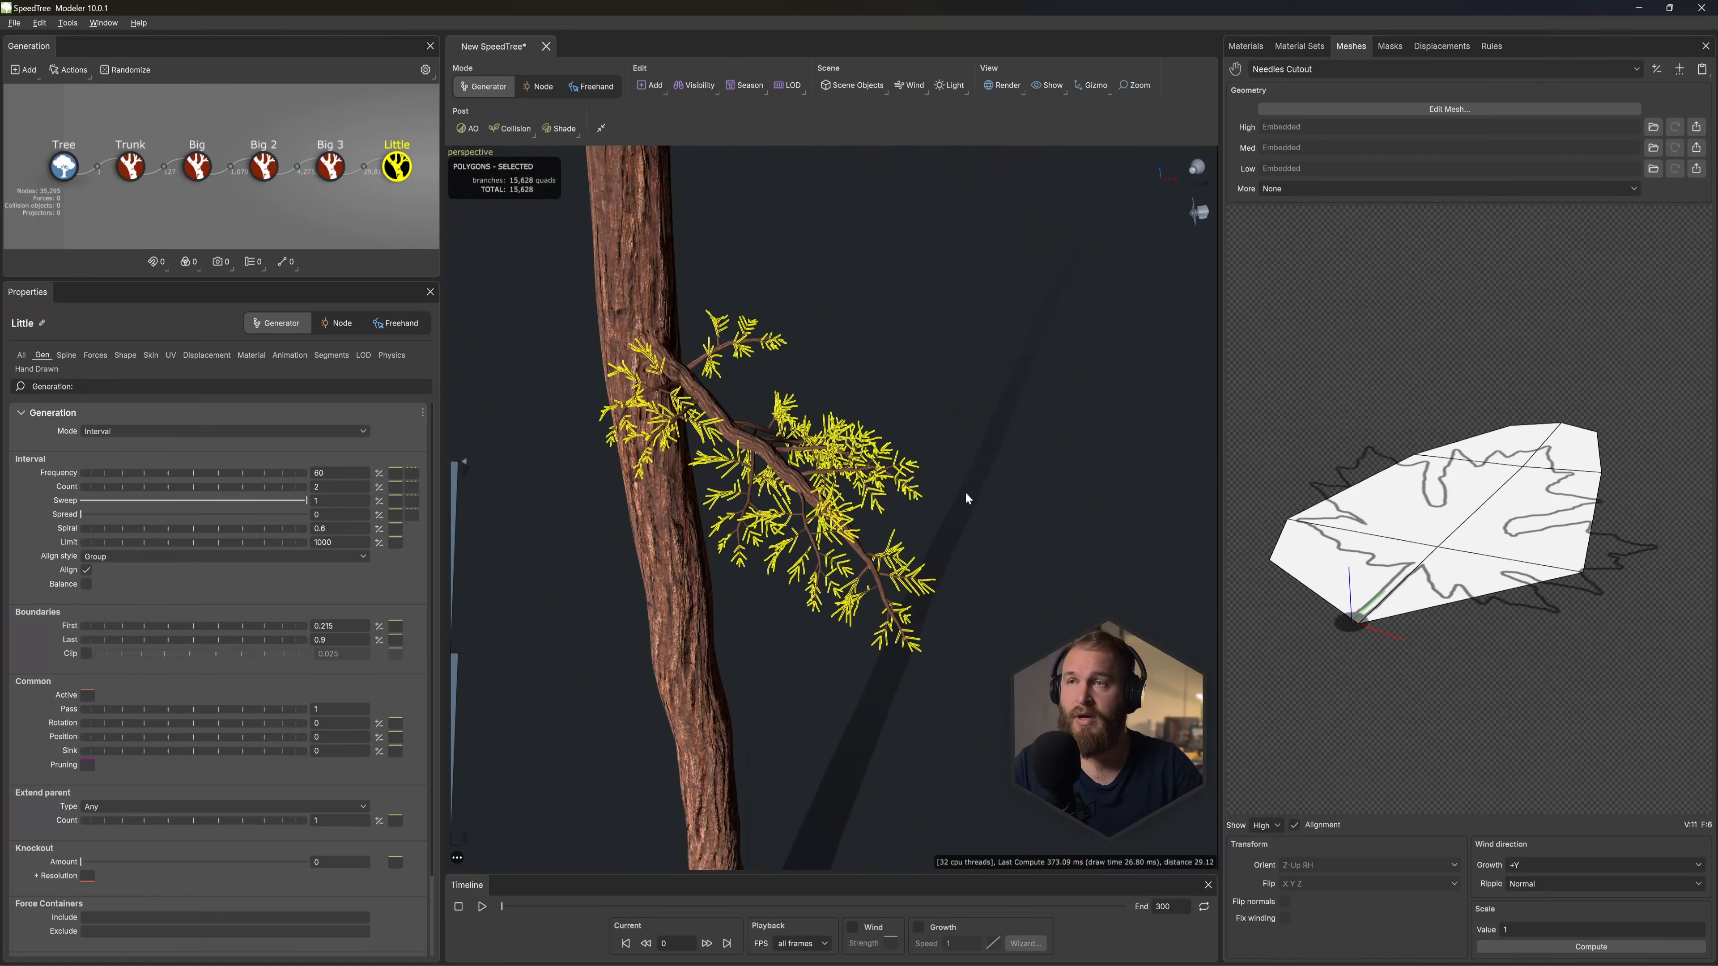
{"action": "left_click_drag", "start_coordinate": [955, 487], "coordinate": [917, 490]}
{"action": "left_click", "coordinate": [67, 358]}
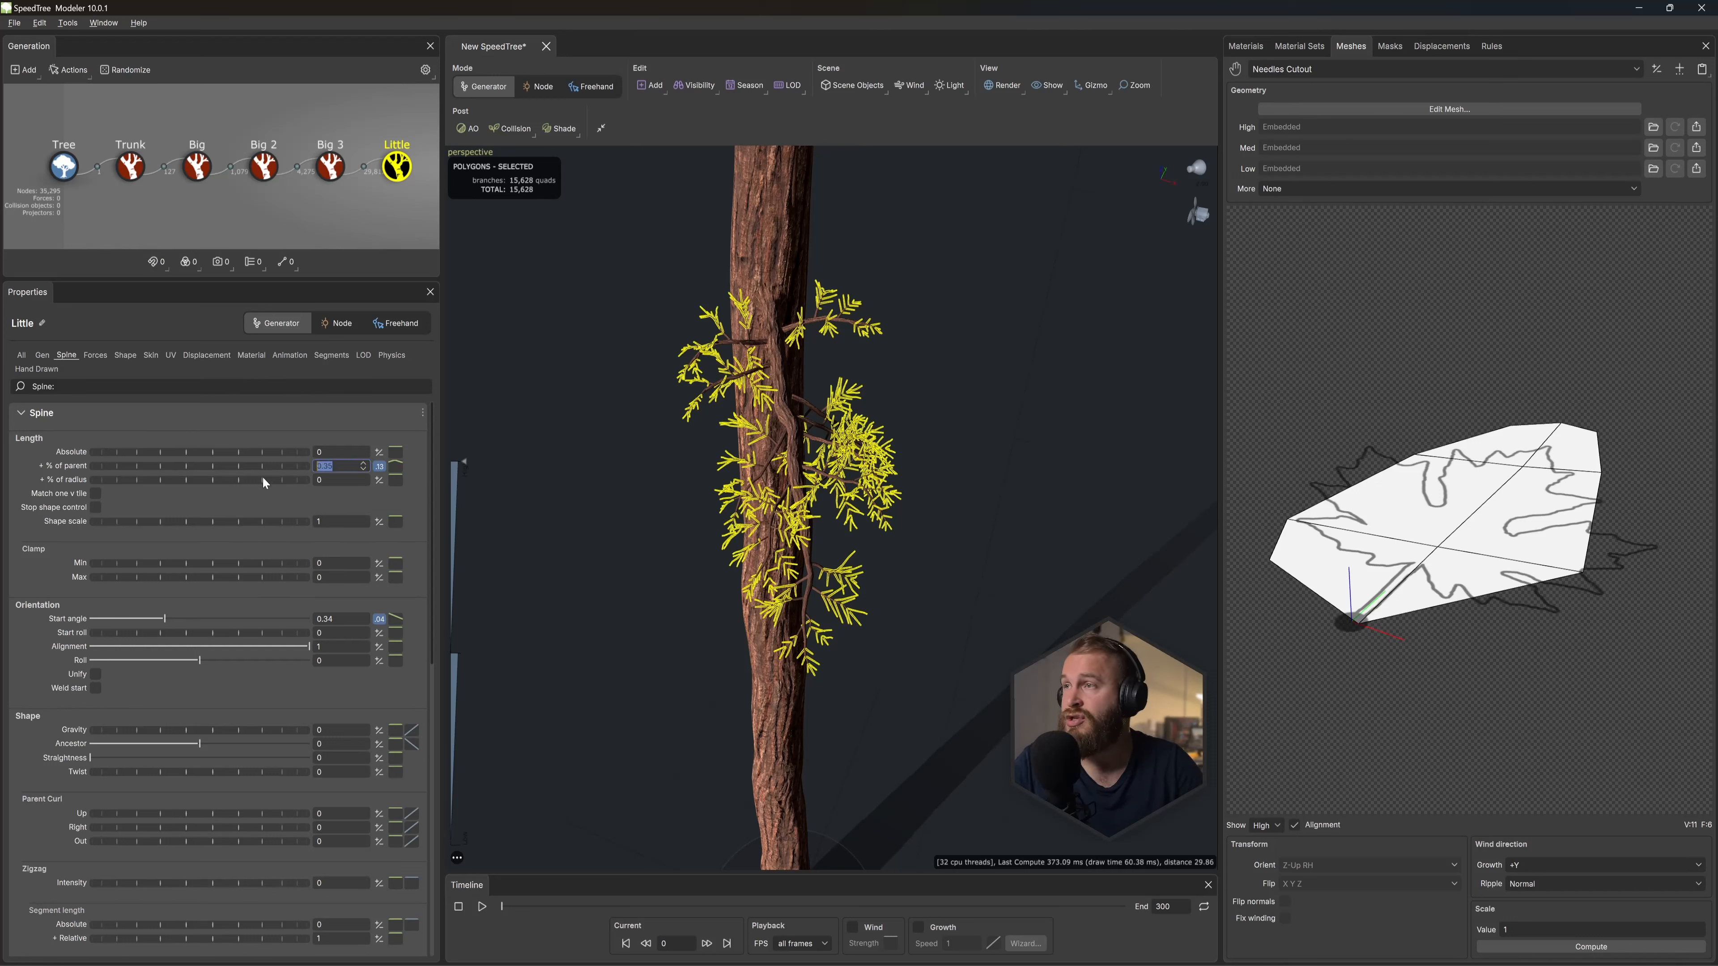
{"action": "type", "text": "0"}
{"action": "key", "text": "Return"}
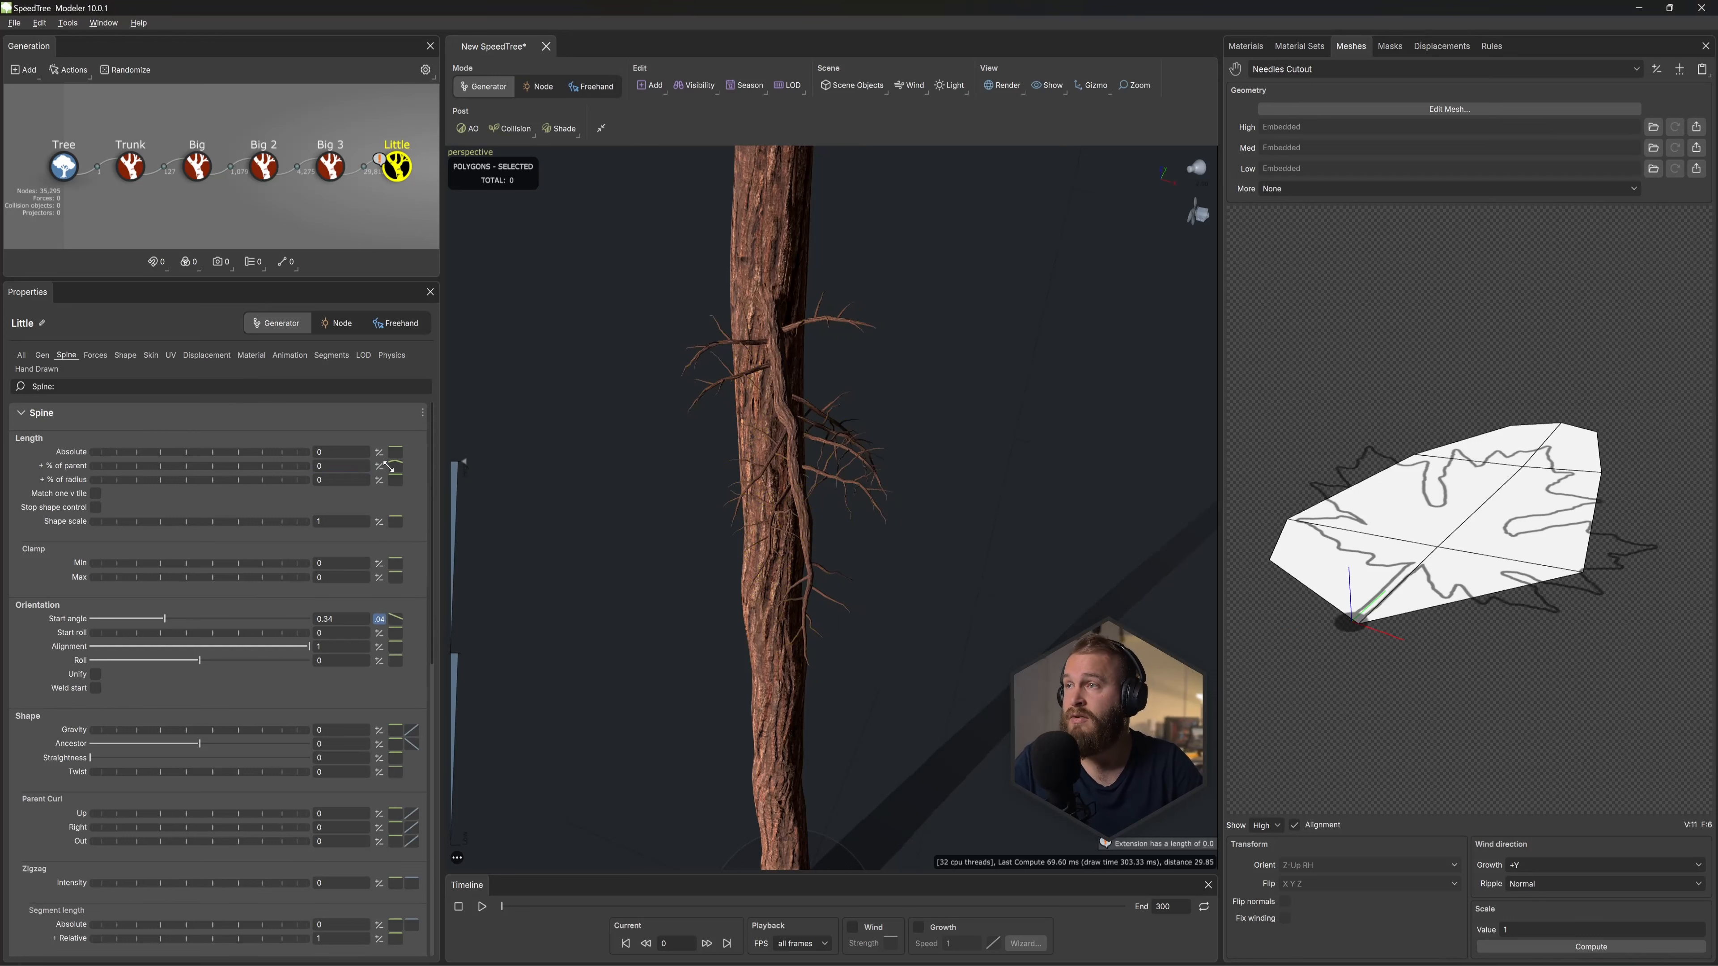
{"action": "left_click", "coordinate": [395, 467]}
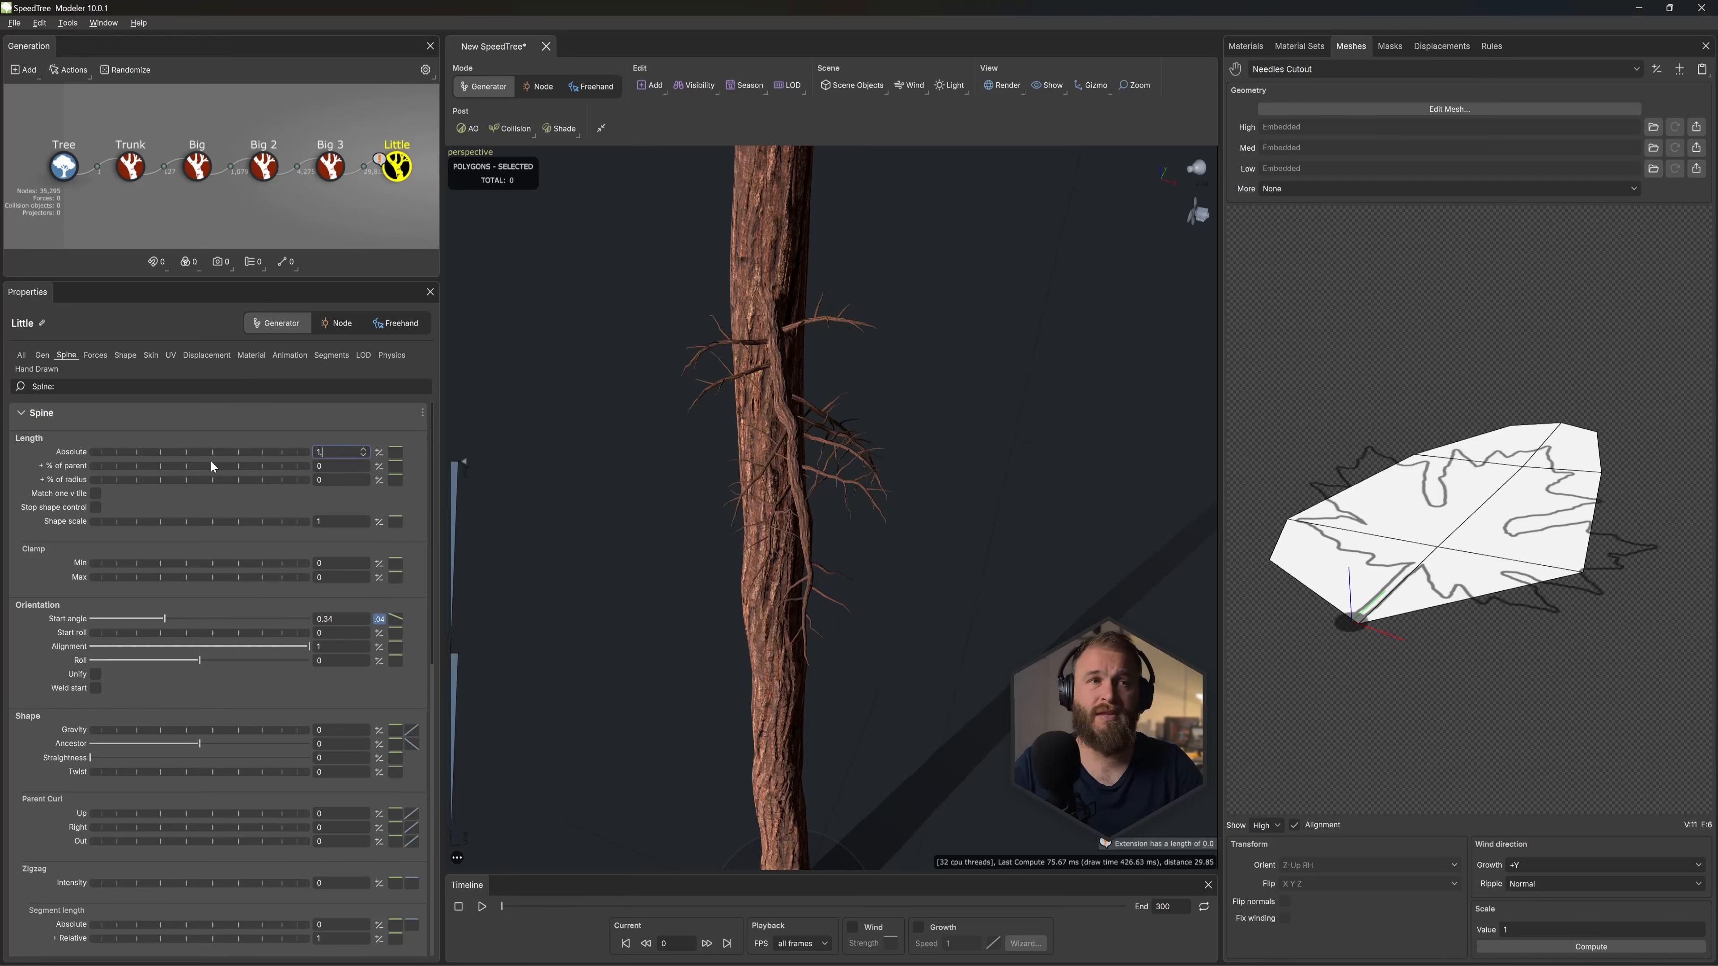
{"action": "type", "text": "5"}
{"action": "key", "text": "Return"}
{"action": "left_click_drag", "start_coordinate": [655, 464], "coordinate": [798, 443]}
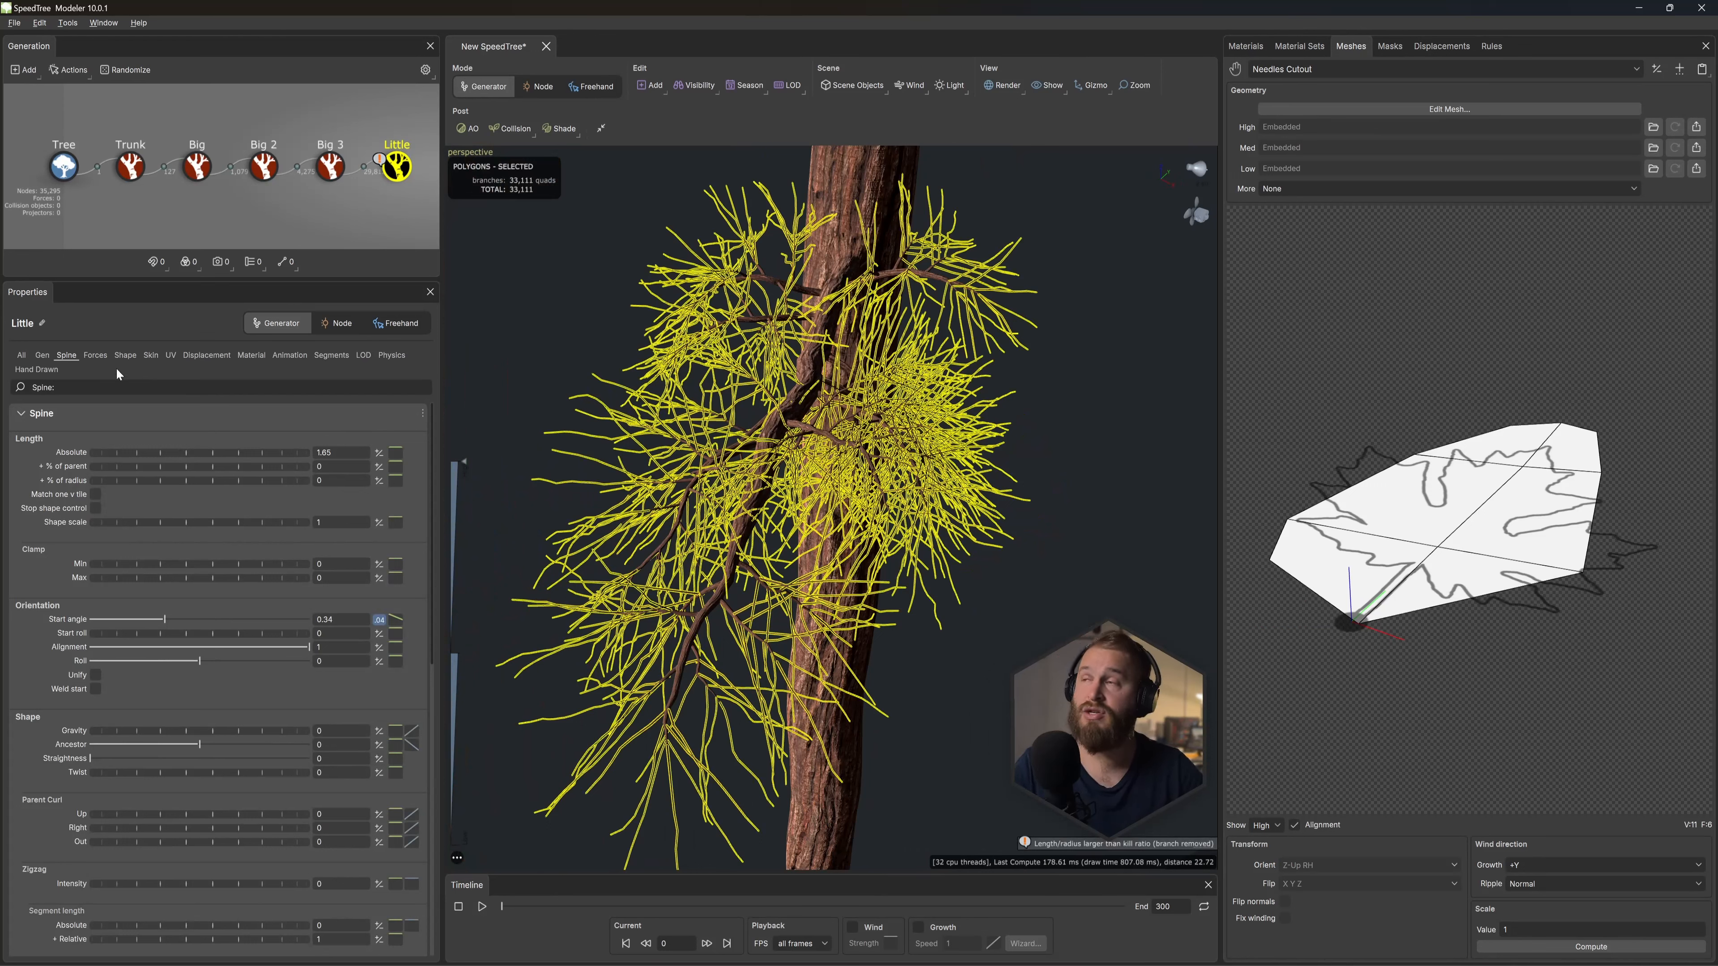
Step: Change the skin type of the Little branches from polygons to Spine only
{"action": "left_click", "coordinate": [150, 355]}
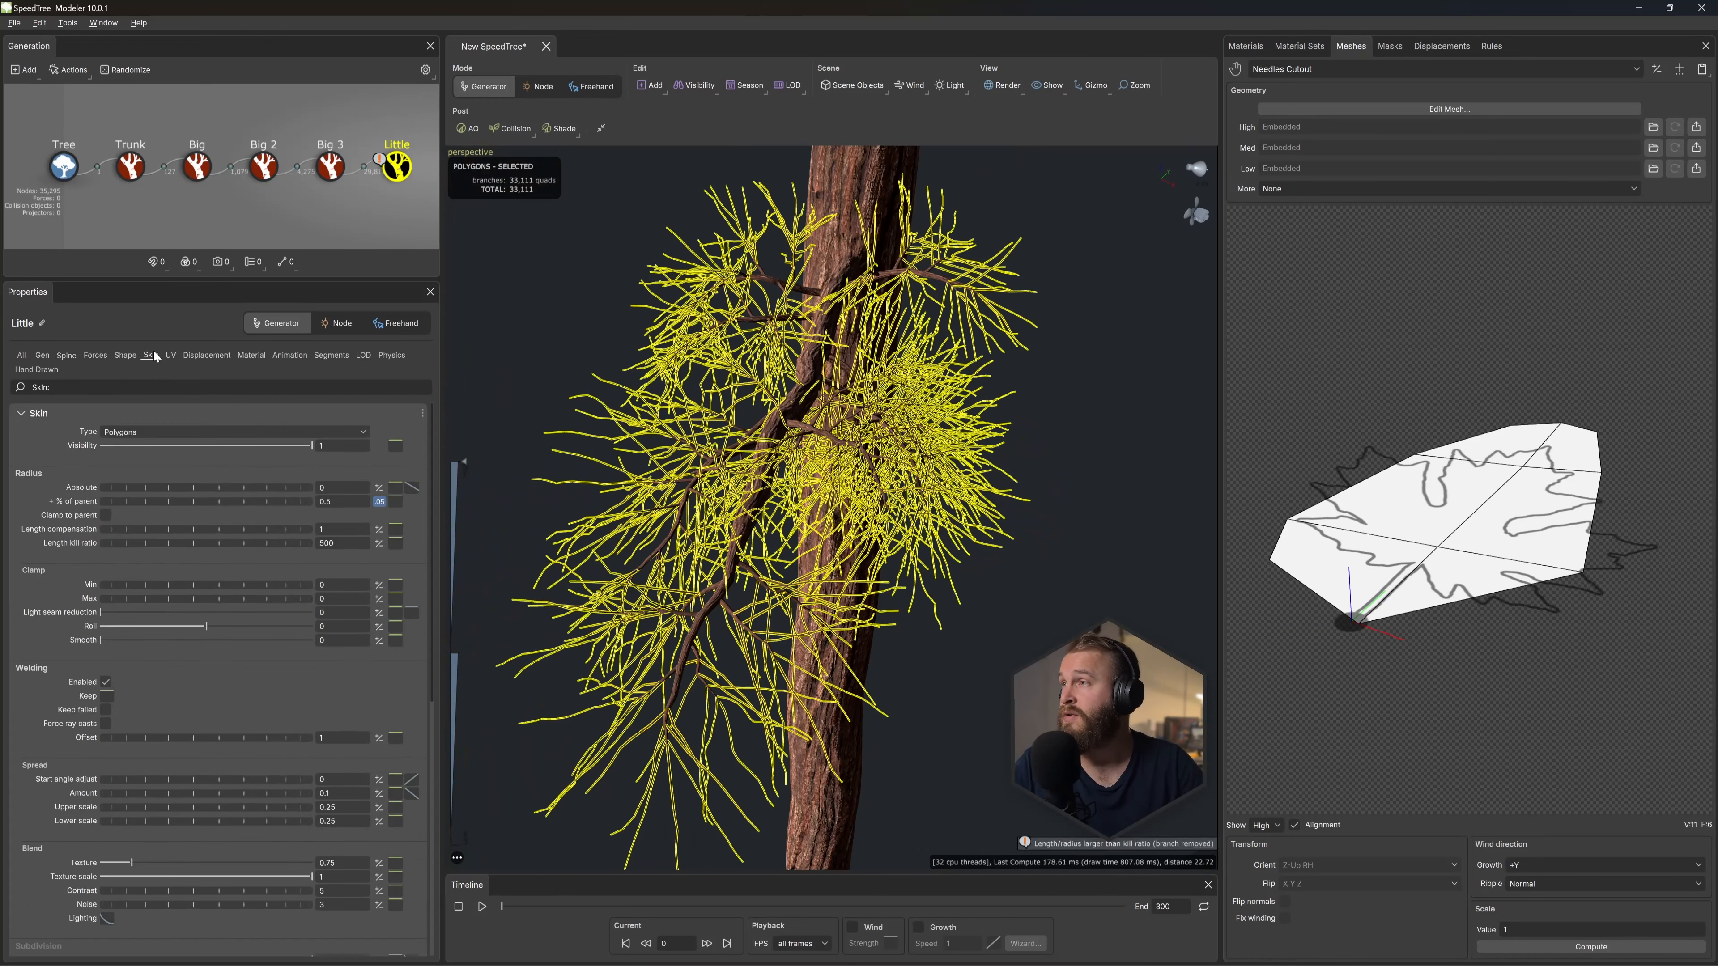
{"action": "left_click", "coordinate": [149, 431]}
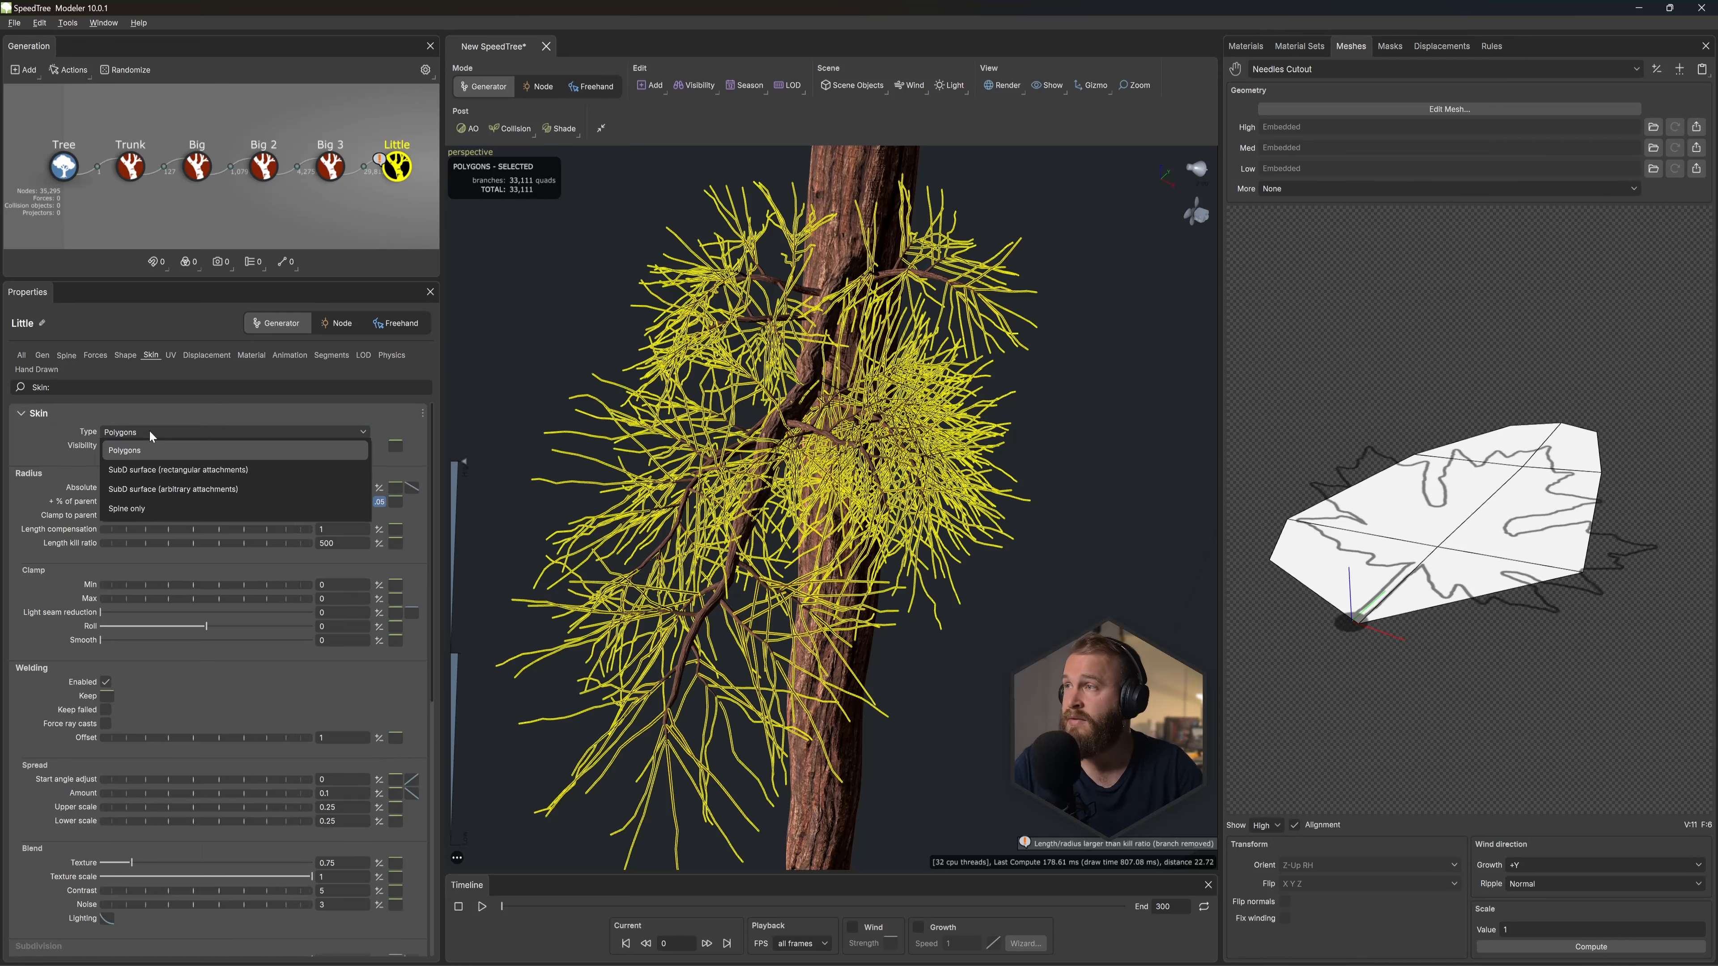
{"action": "left_click", "coordinate": [134, 511]}
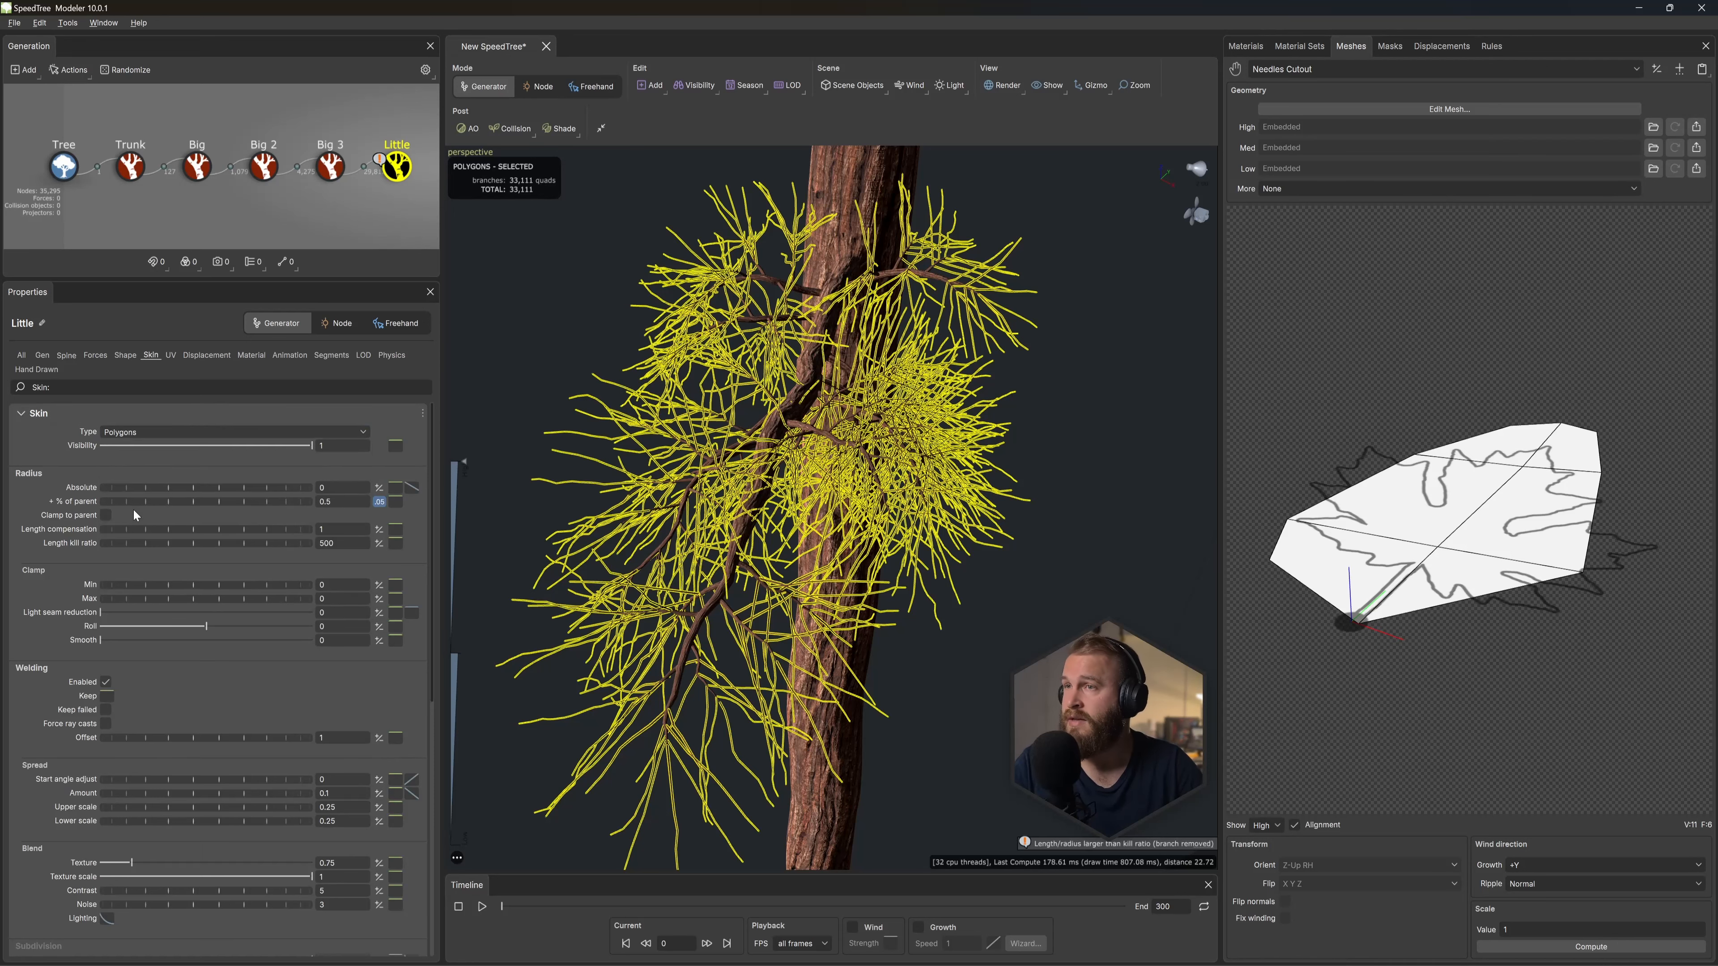
{"action": "left_click", "coordinate": [389, 226]}
{"action": "mouse_move", "coordinate": [633, 329]}
{"action": "left_mouse_down"}
{"action": "mouse_move", "coordinate": [697, 375]}
{"action": "mouse_move", "coordinate": [639, 329]}
{"action": "left_mouse_up"}
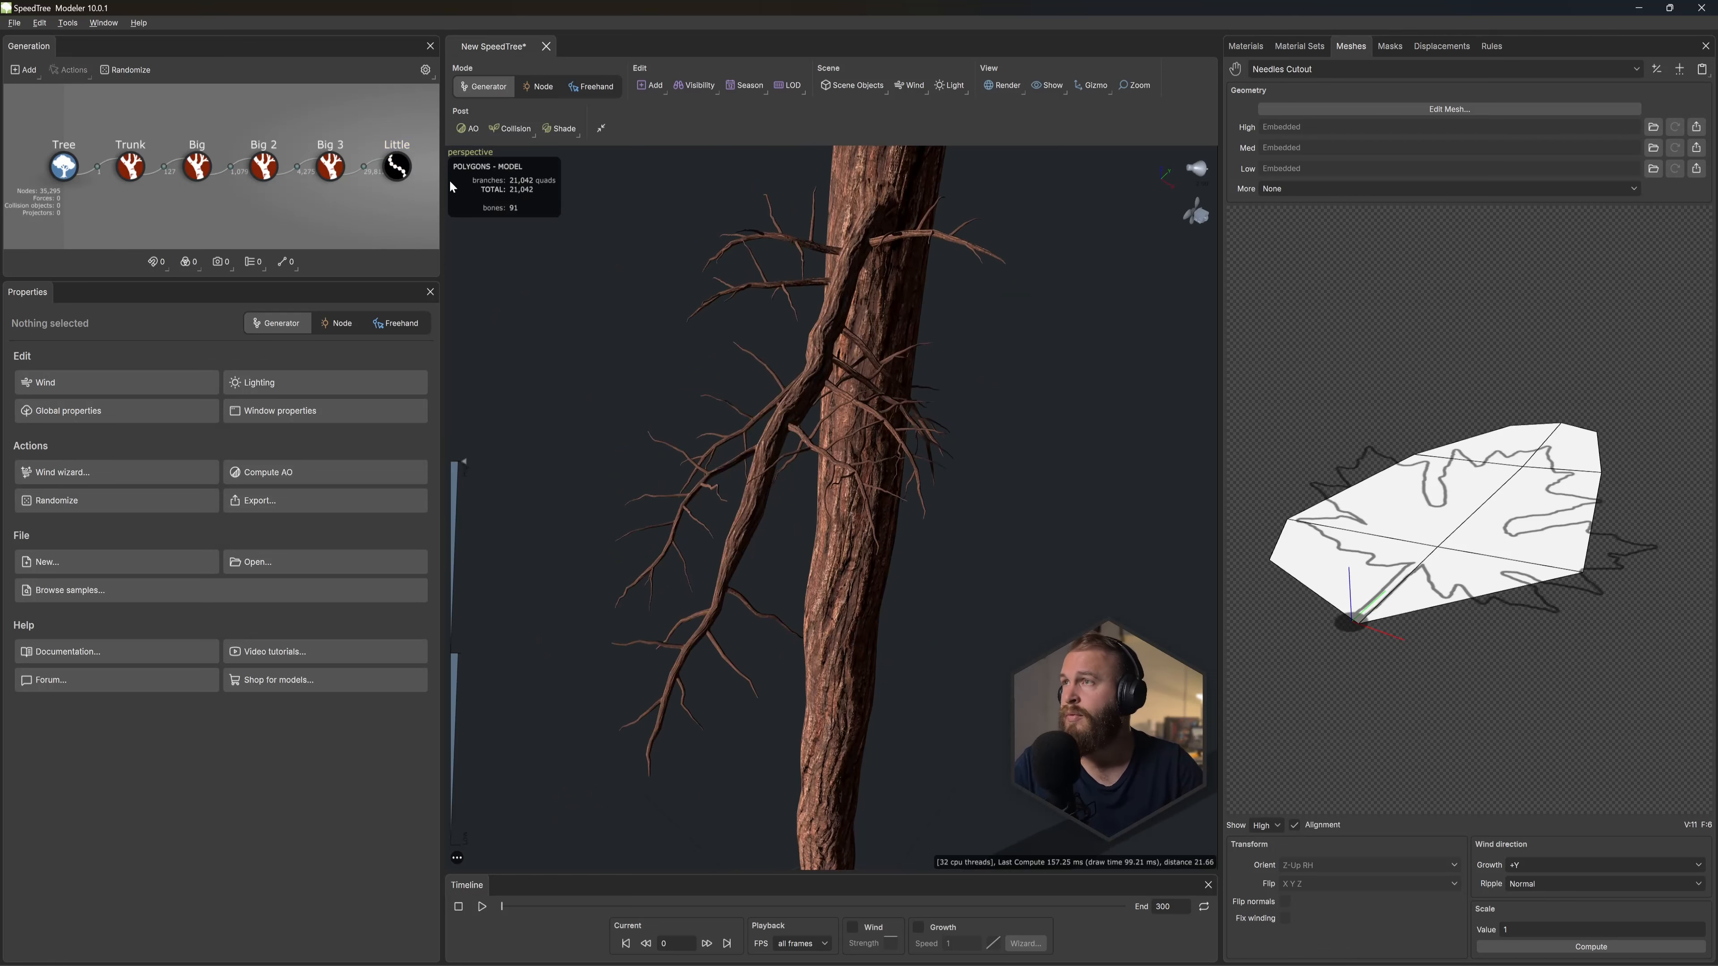
Step: Add a Frond generator to the Little branches and assign the Needles material to it
{"action": "left_click", "coordinate": [404, 180]}
{"action": "right_click", "coordinate": [542, 298]}
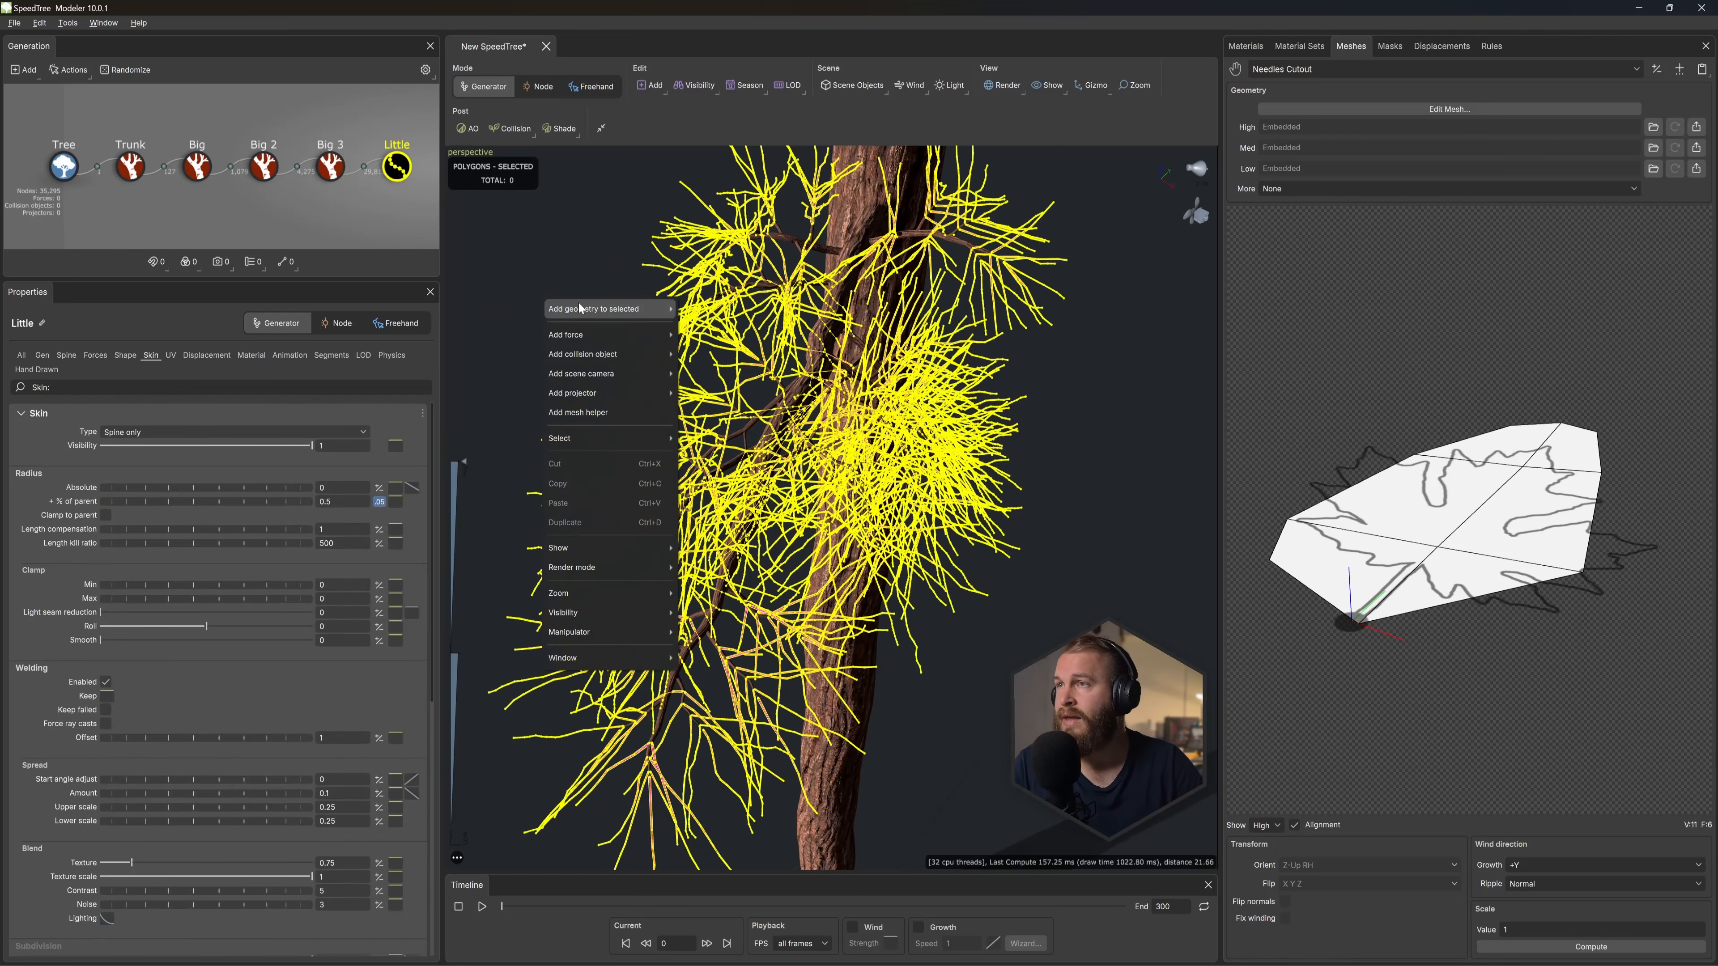
{"action": "mouse_move", "coordinate": [595, 307]}
{"action": "left_click", "coordinate": [705, 392]}
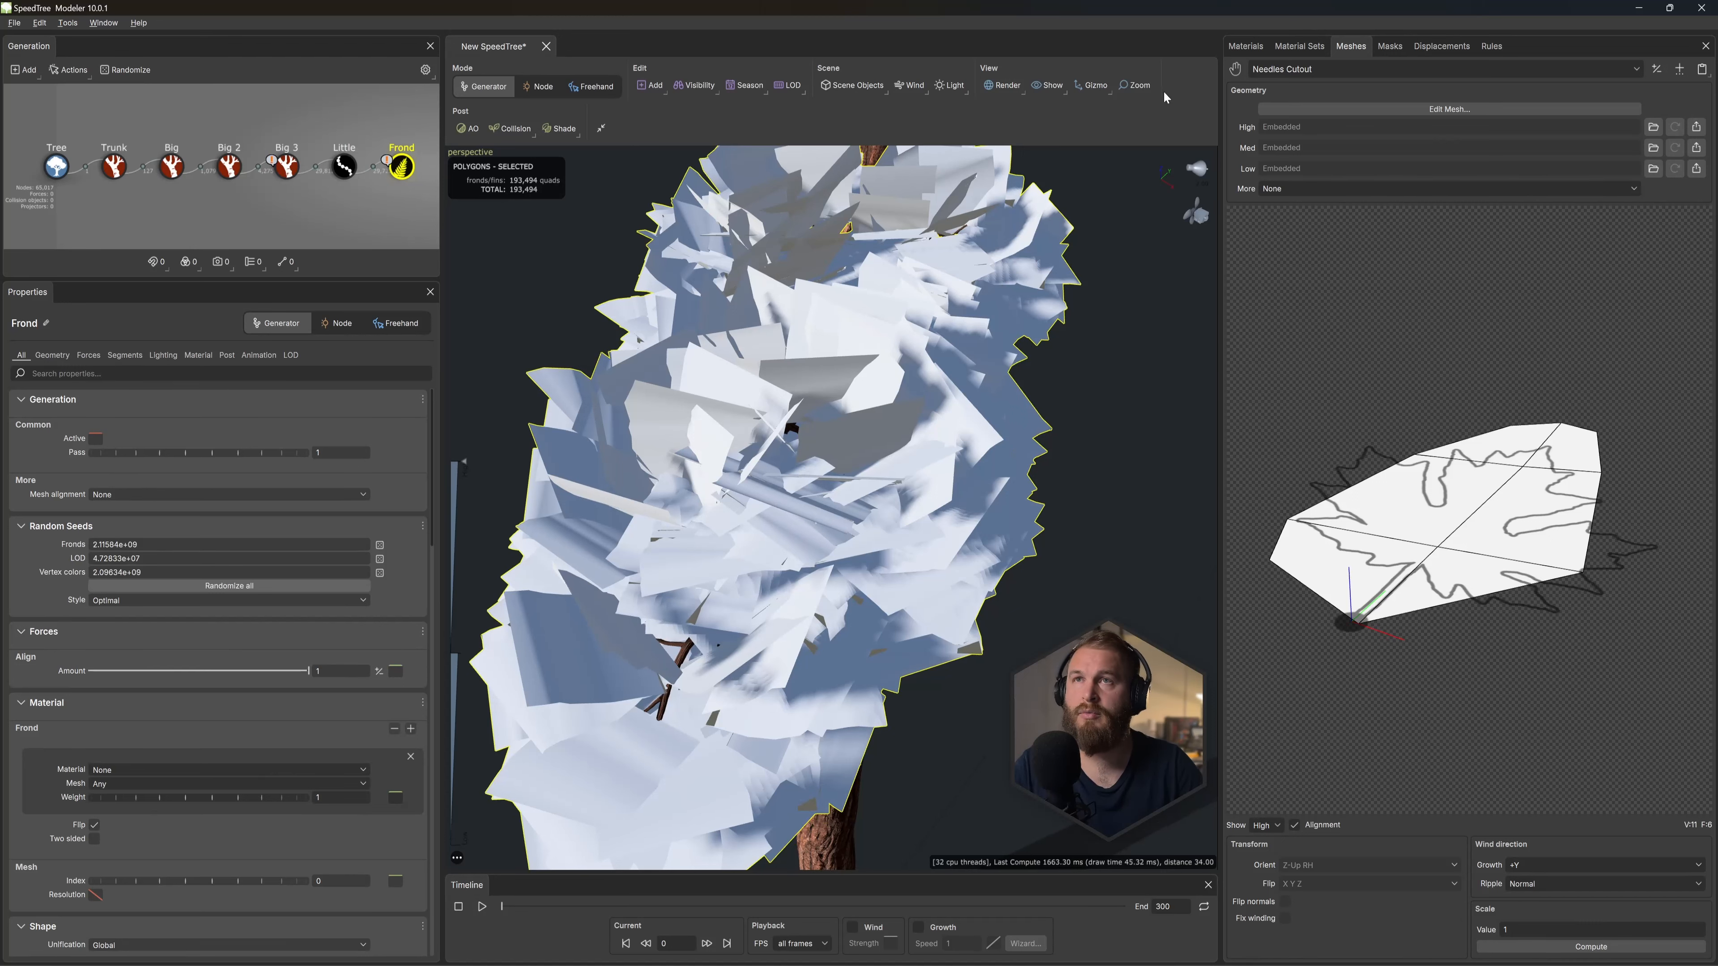
{"action": "left_click", "coordinate": [1247, 46]}
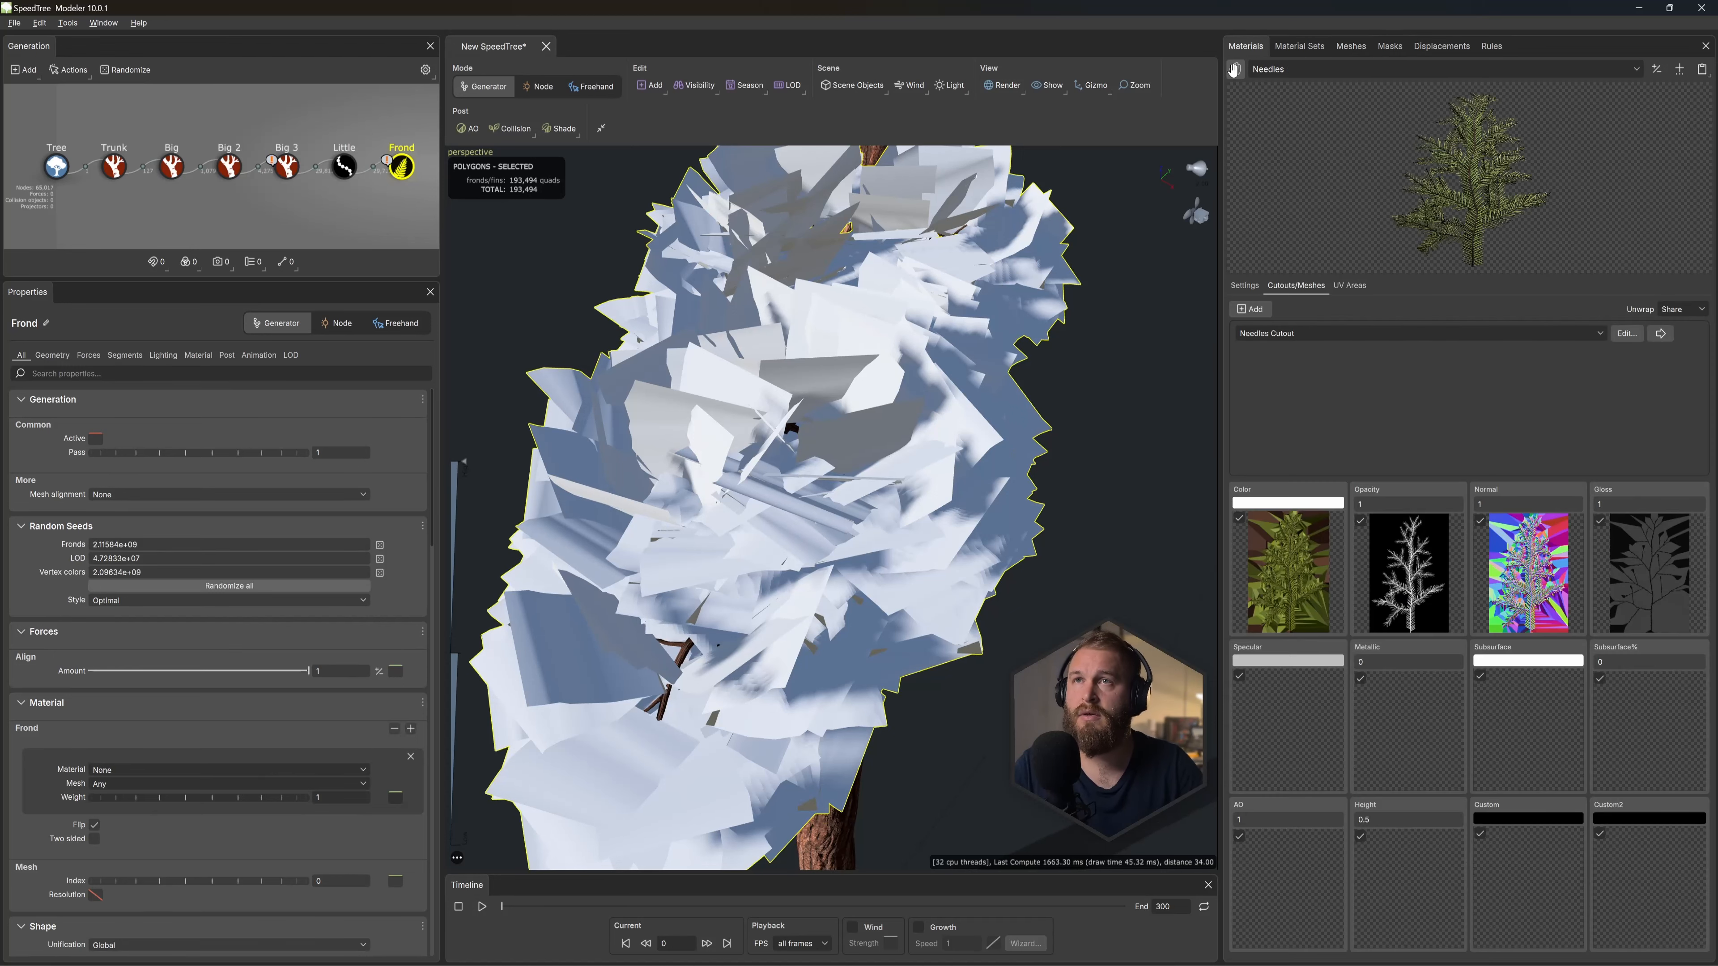
{"action": "left_click_drag", "start_coordinate": [386, 172], "coordinate": [397, 169]}
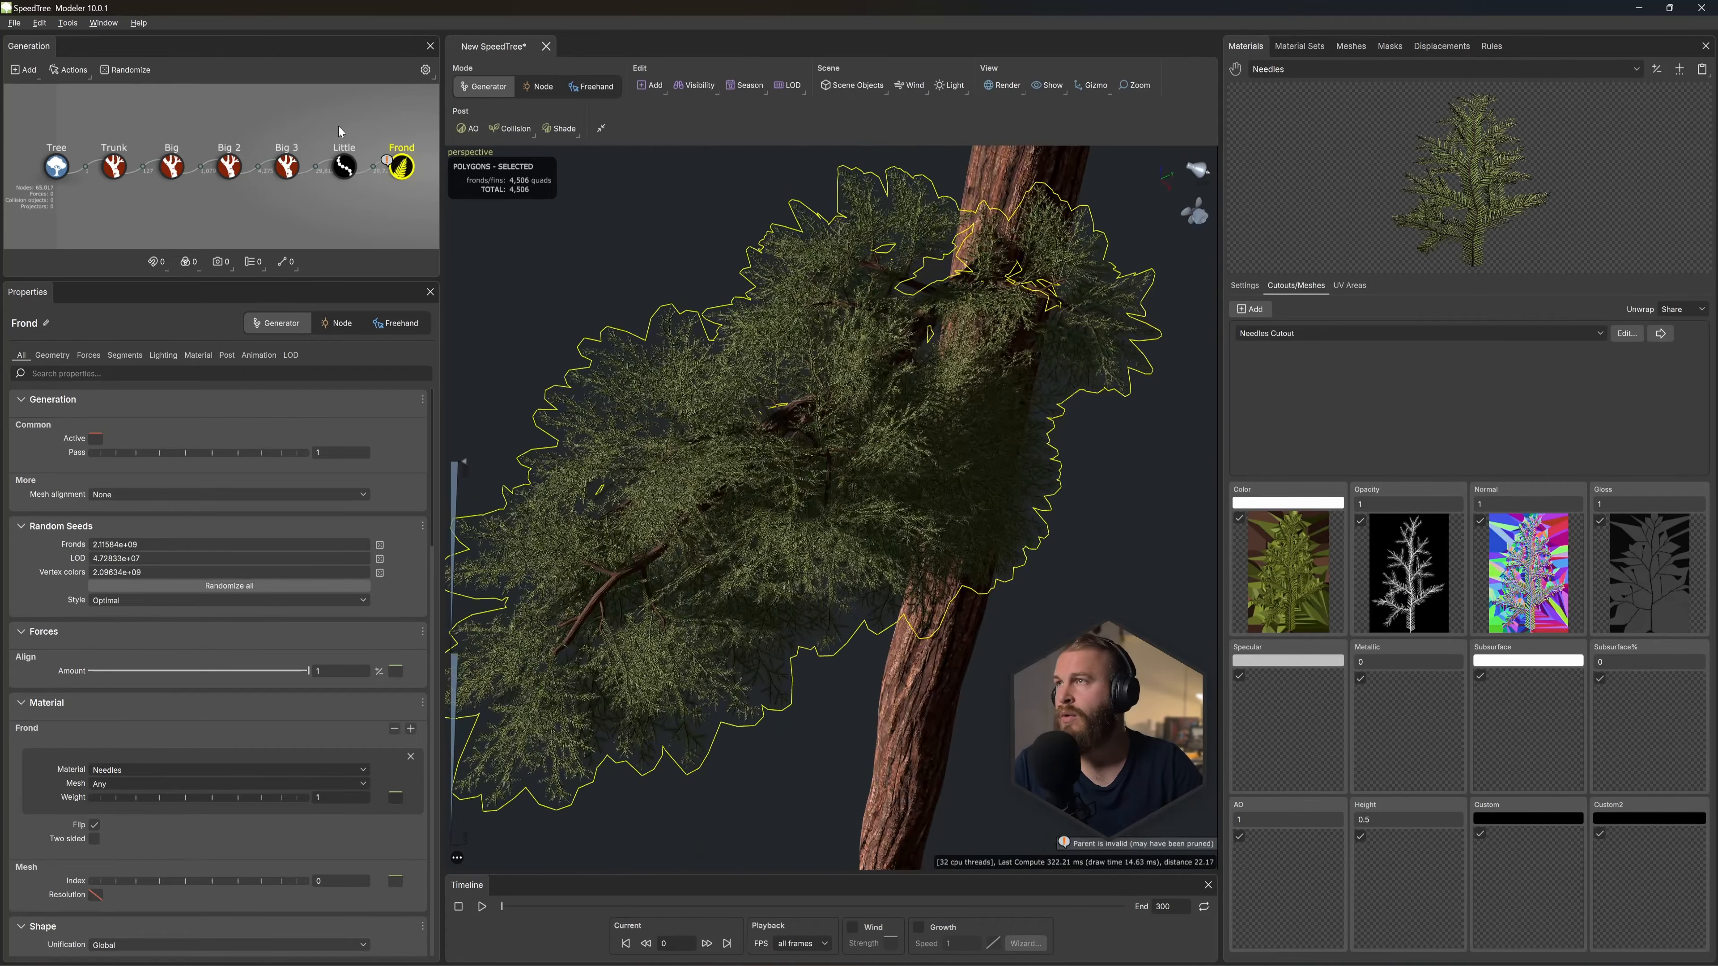
Step: Hide the Little and Frond generators and increase the bifurcation Align value of the Big 3 branches
{"action": "left_click_drag", "start_coordinate": [338, 127], "coordinate": [419, 213]}
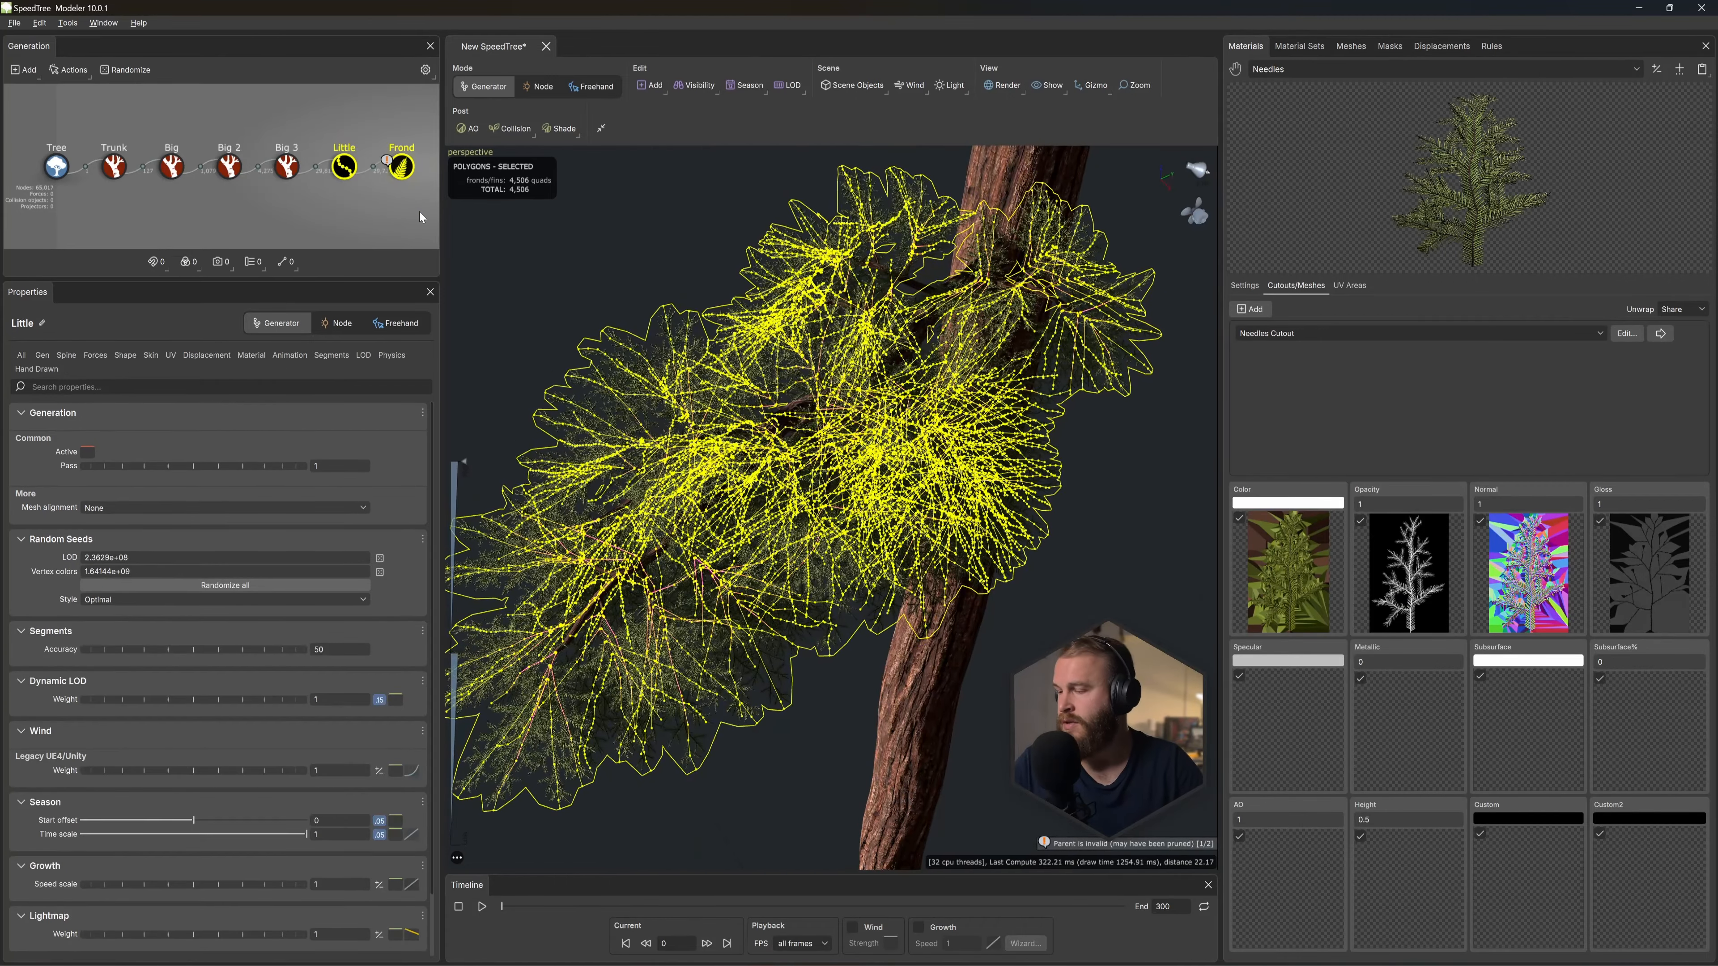
{"action": "key", "text": "h"}
{"action": "left_click", "coordinate": [284, 176]}
{"action": "left_click_drag", "start_coordinate": [636, 366], "coordinate": [730, 406]}
{"action": "left_click", "coordinate": [42, 355]}
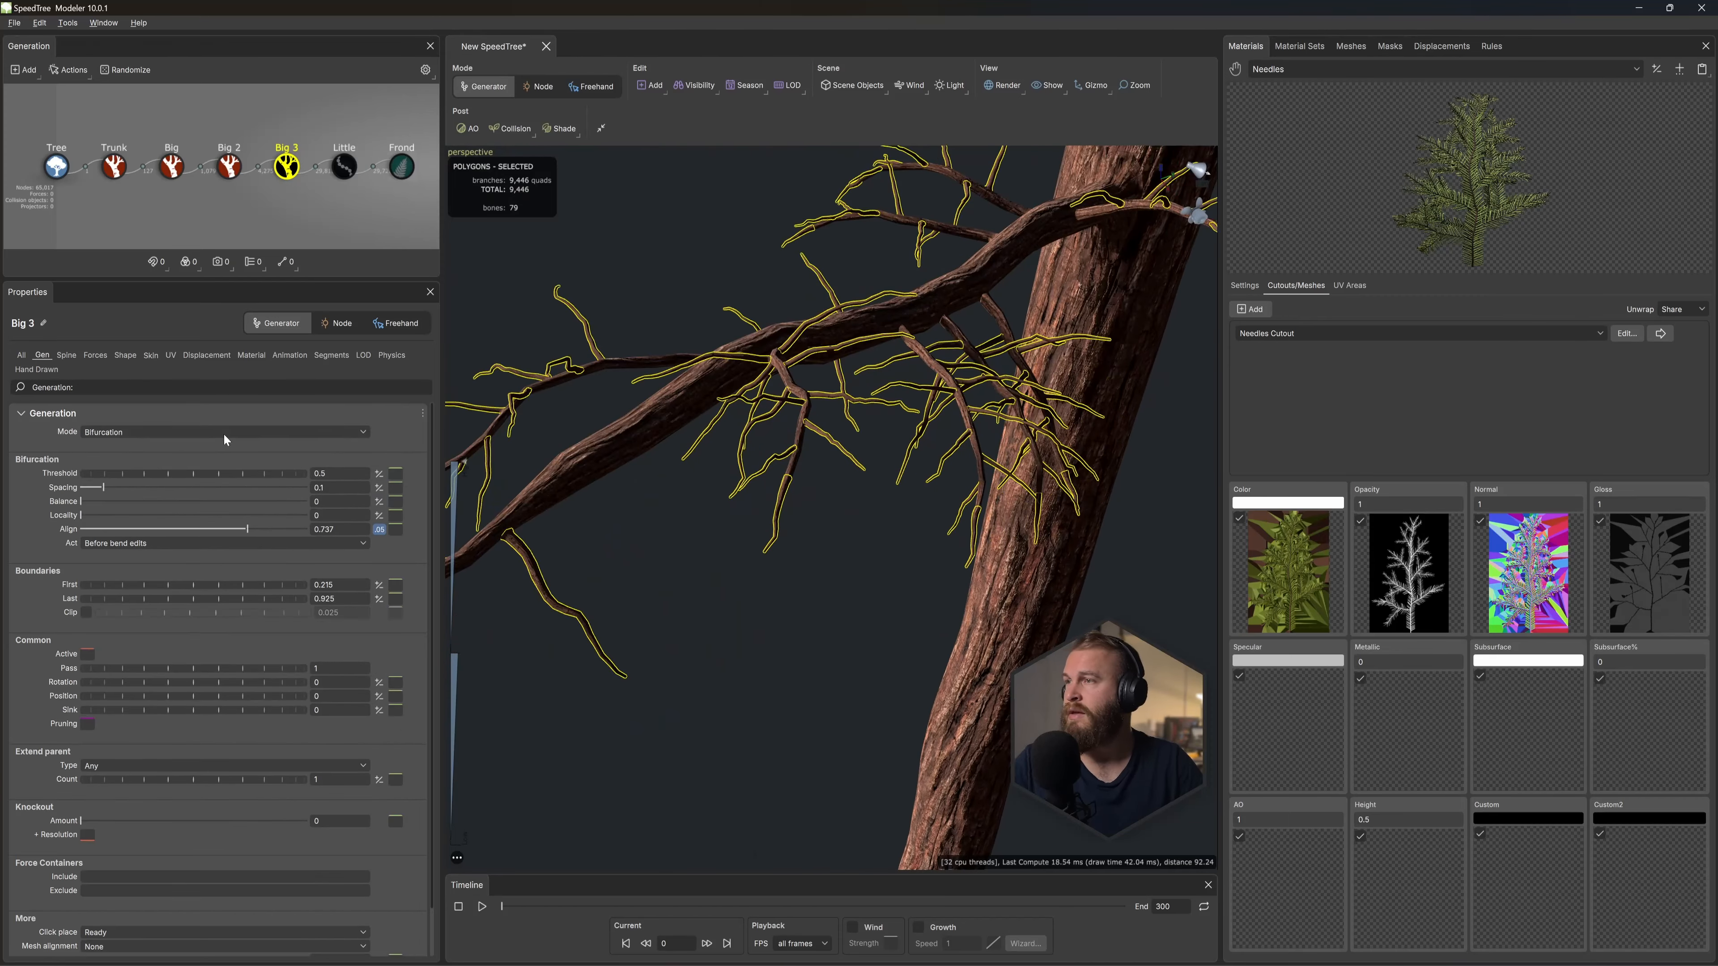
{"action": "left_click_drag", "start_coordinate": [247, 528], "coordinate": [278, 533]}
Step: Unhide the Little and Frond generators, set Little's interval spread to about 0.457 and inspect the foliage
{"action": "left_click_drag", "start_coordinate": [319, 87], "coordinate": [417, 212]}
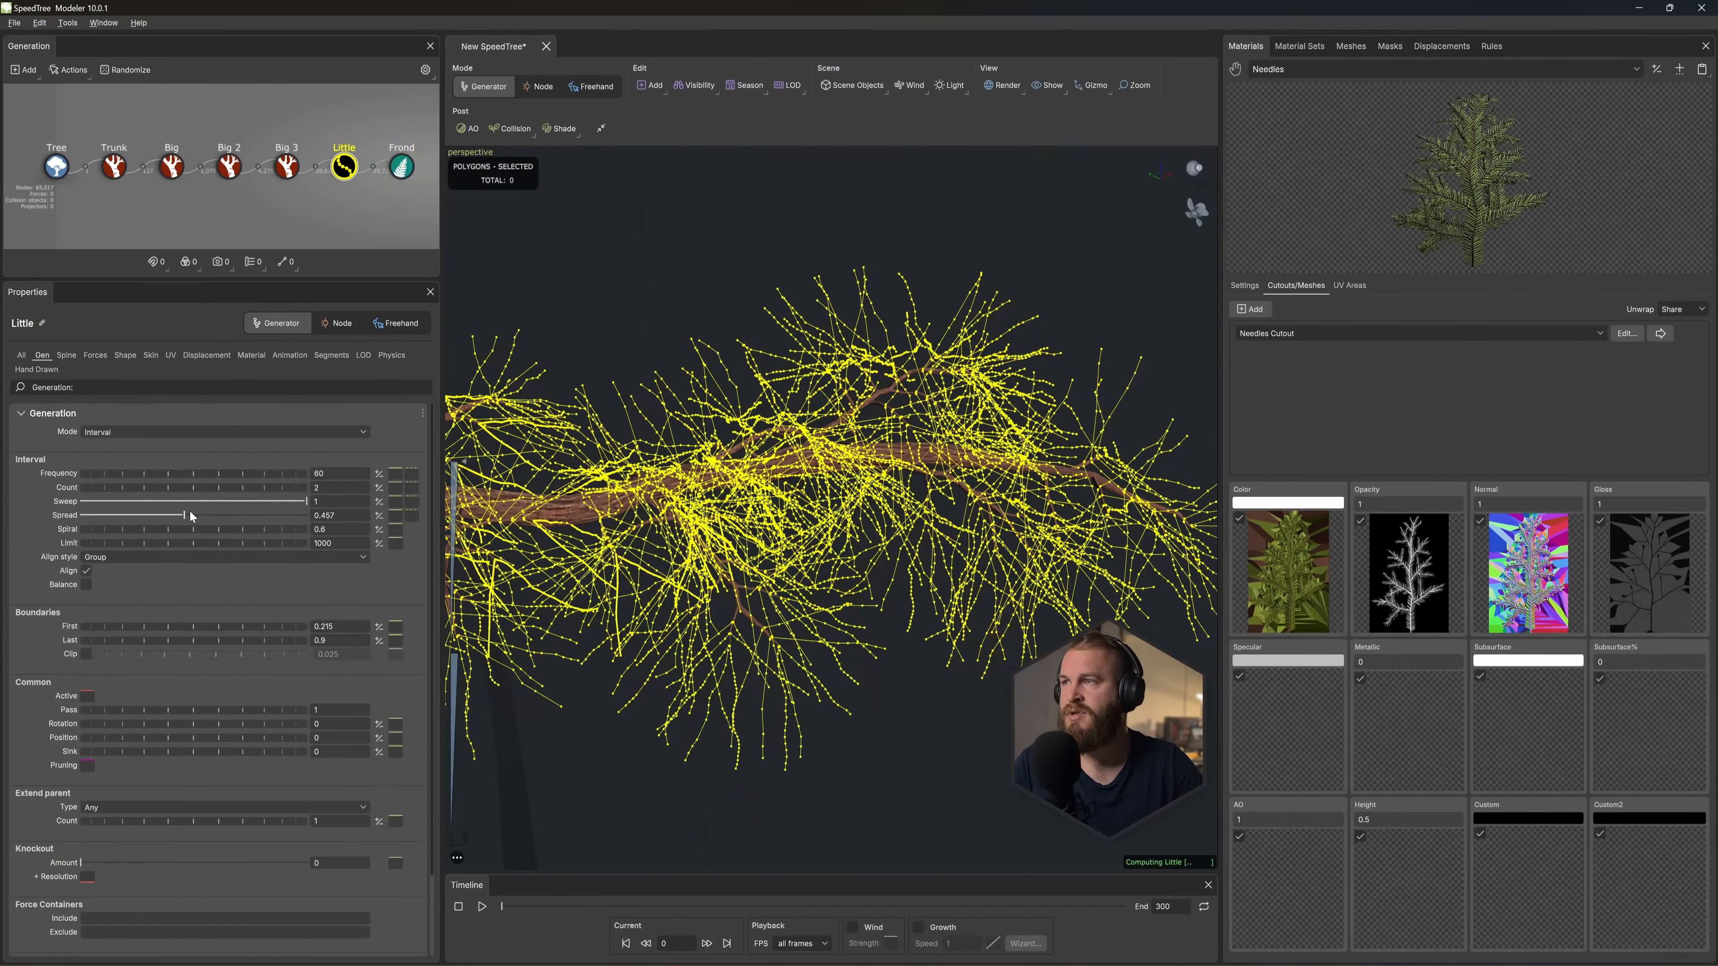
{"action": "left_click", "coordinate": [409, 168]}
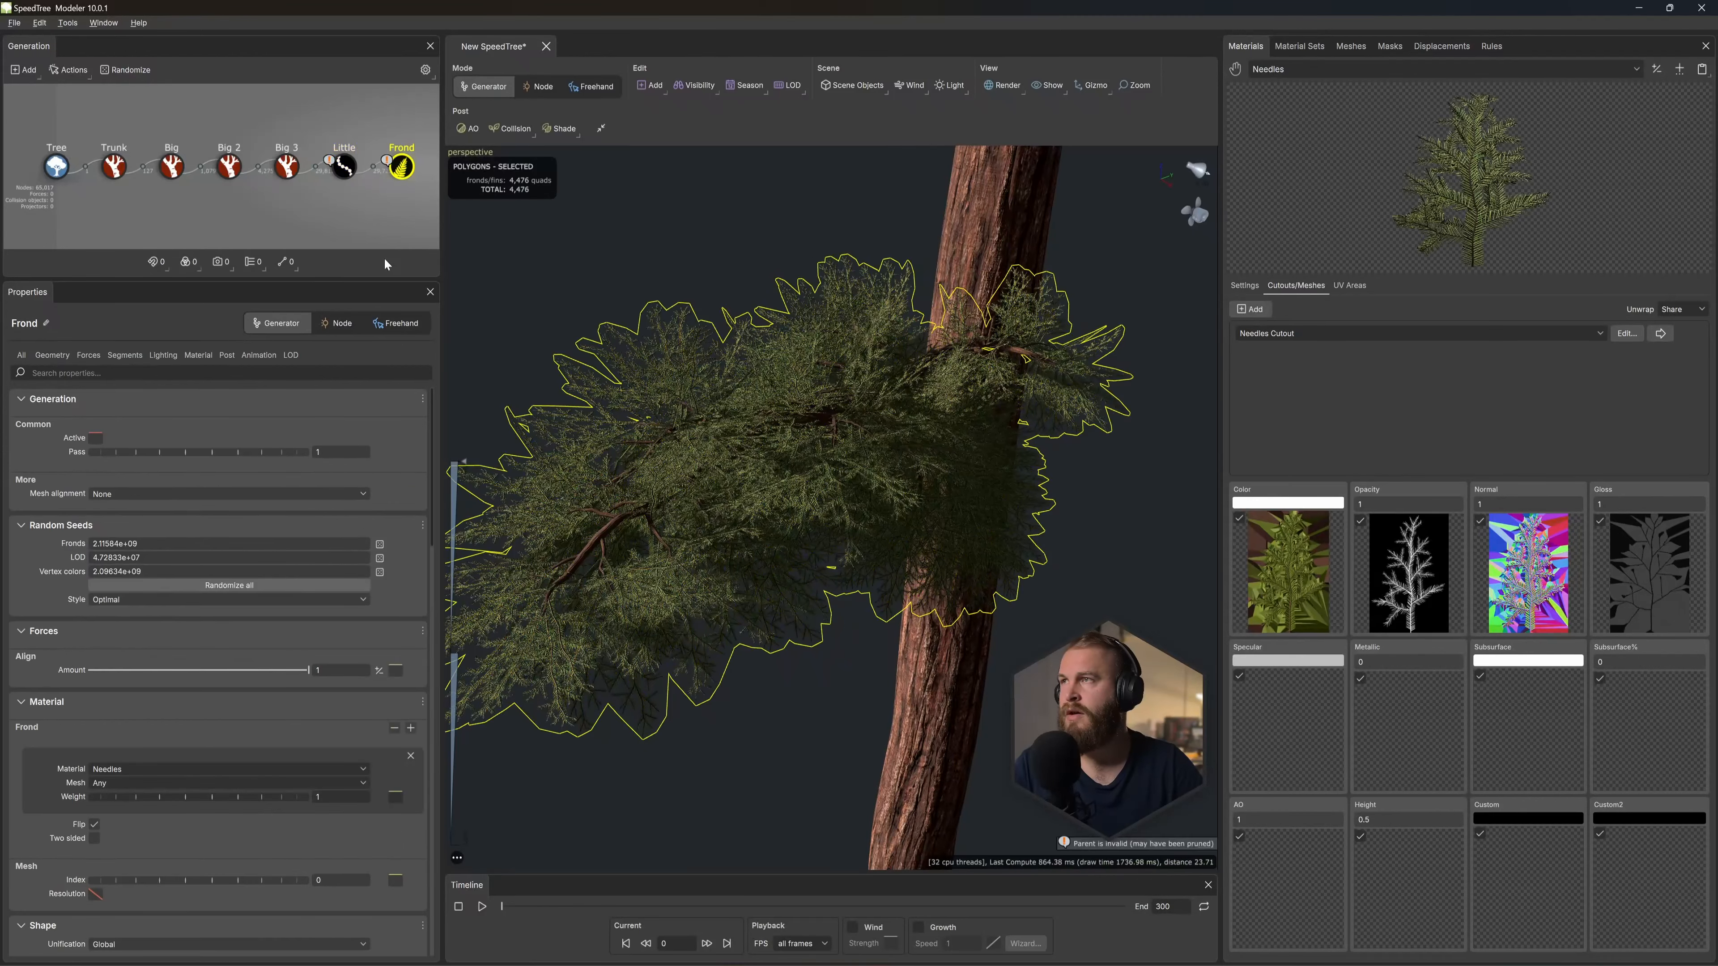
{"action": "left_click", "coordinate": [52, 355]}
{"action": "left_click", "coordinate": [127, 750]}
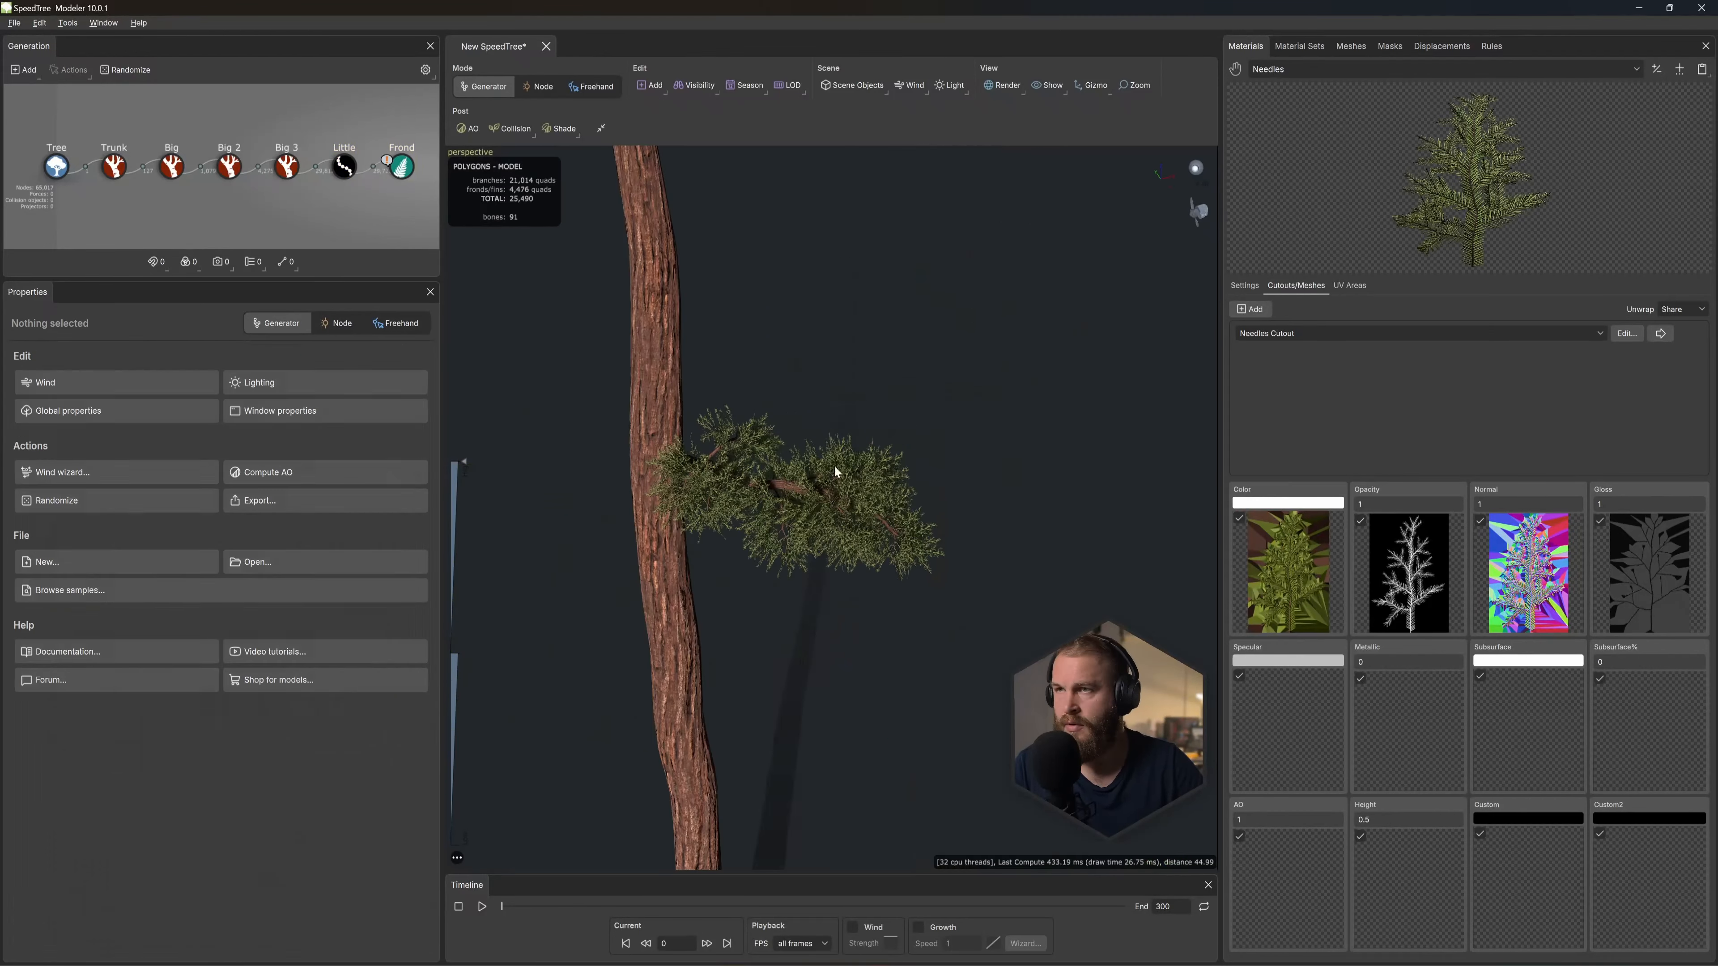
{"action": "left_click_drag", "start_coordinate": [834, 464], "coordinate": [771, 578]}
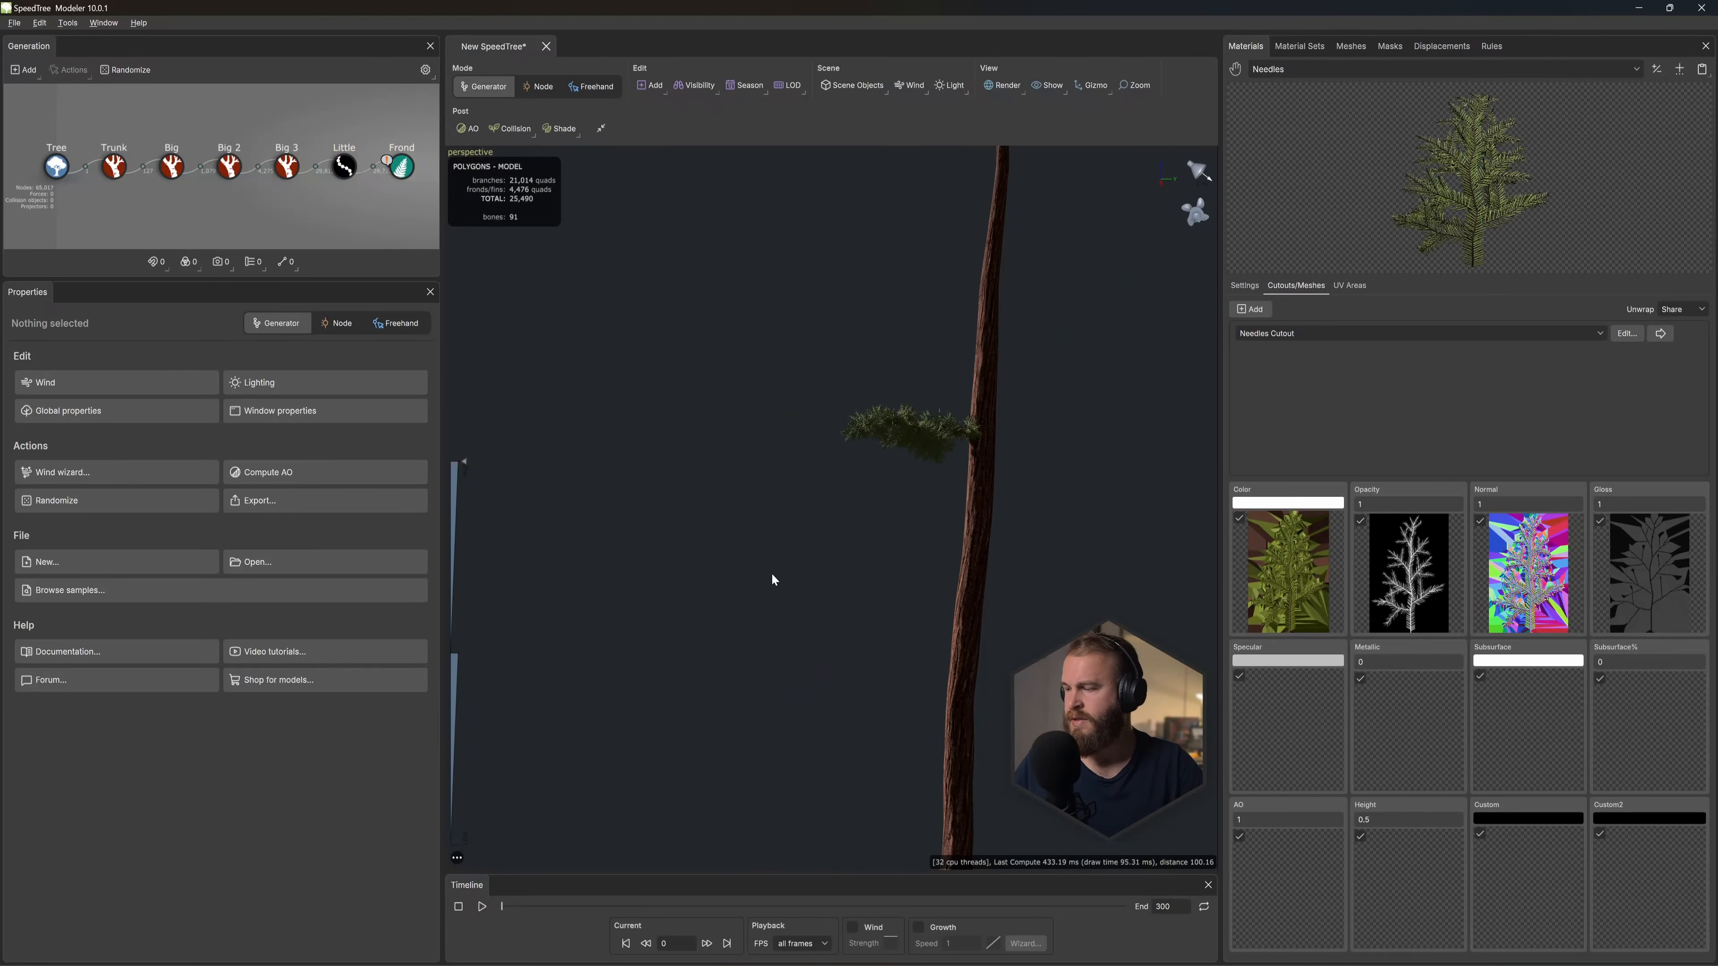
Step: Show all hidden parts of the tree again and inspect the full foliage up close
{"action": "right_click", "coordinate": [754, 617]}
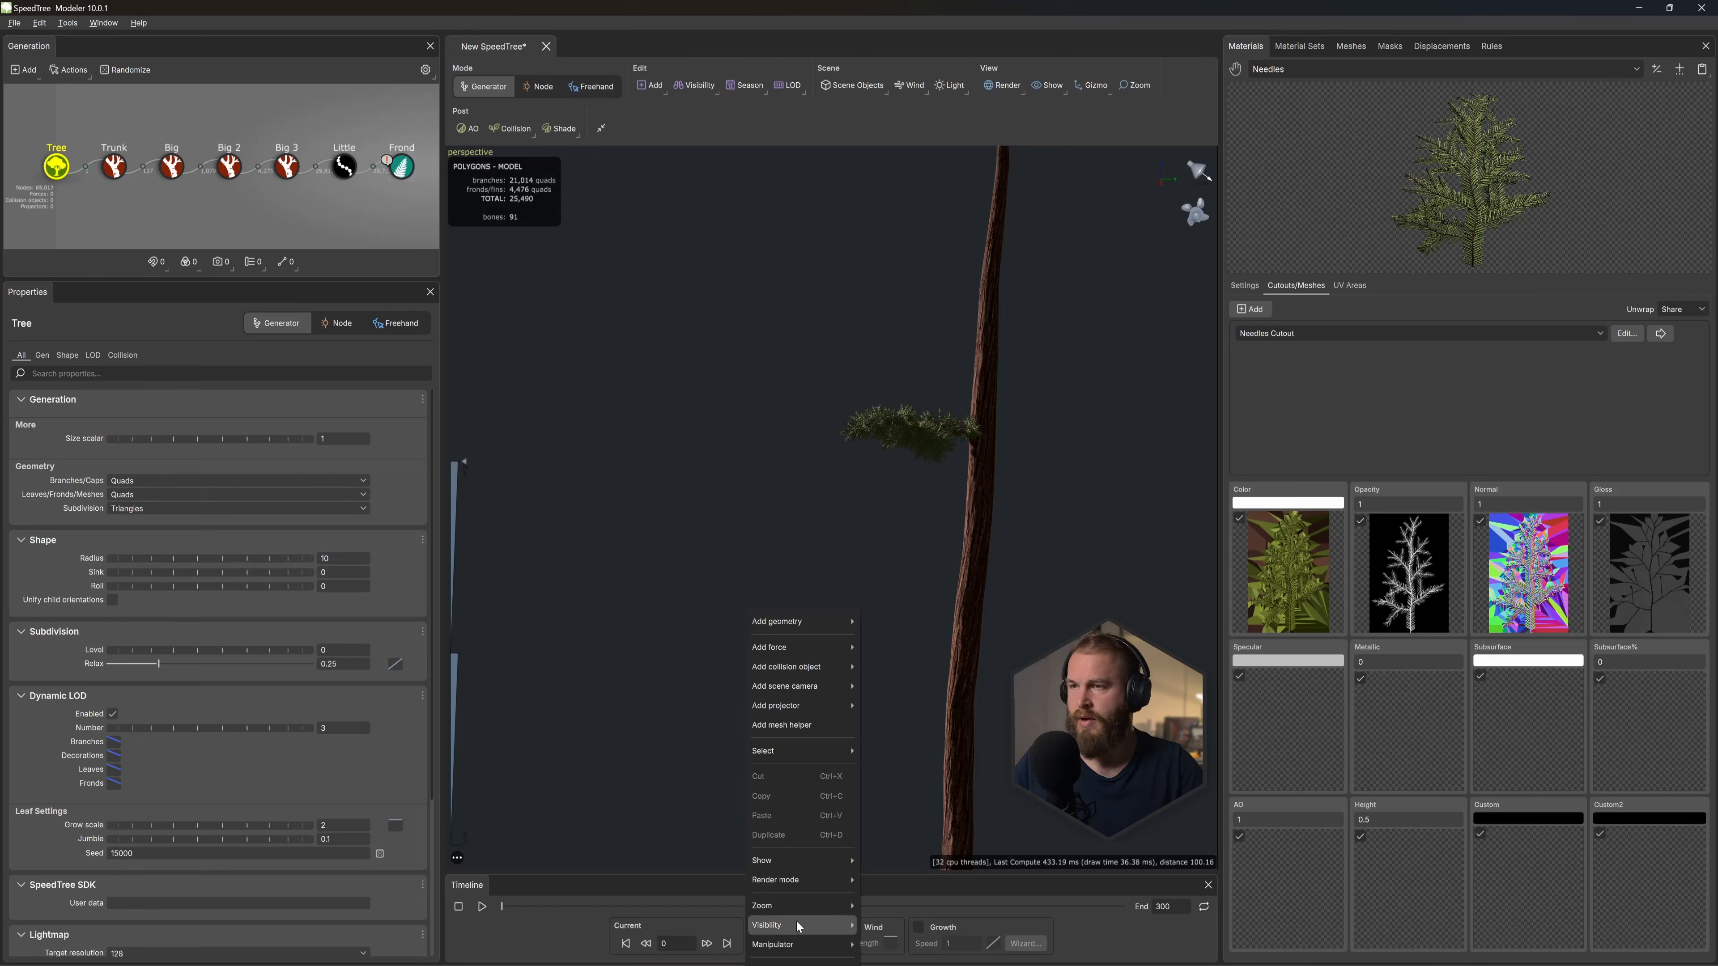
{"action": "mouse_move", "coordinate": [796, 925]}
{"action": "left_click", "coordinate": [877, 944]}
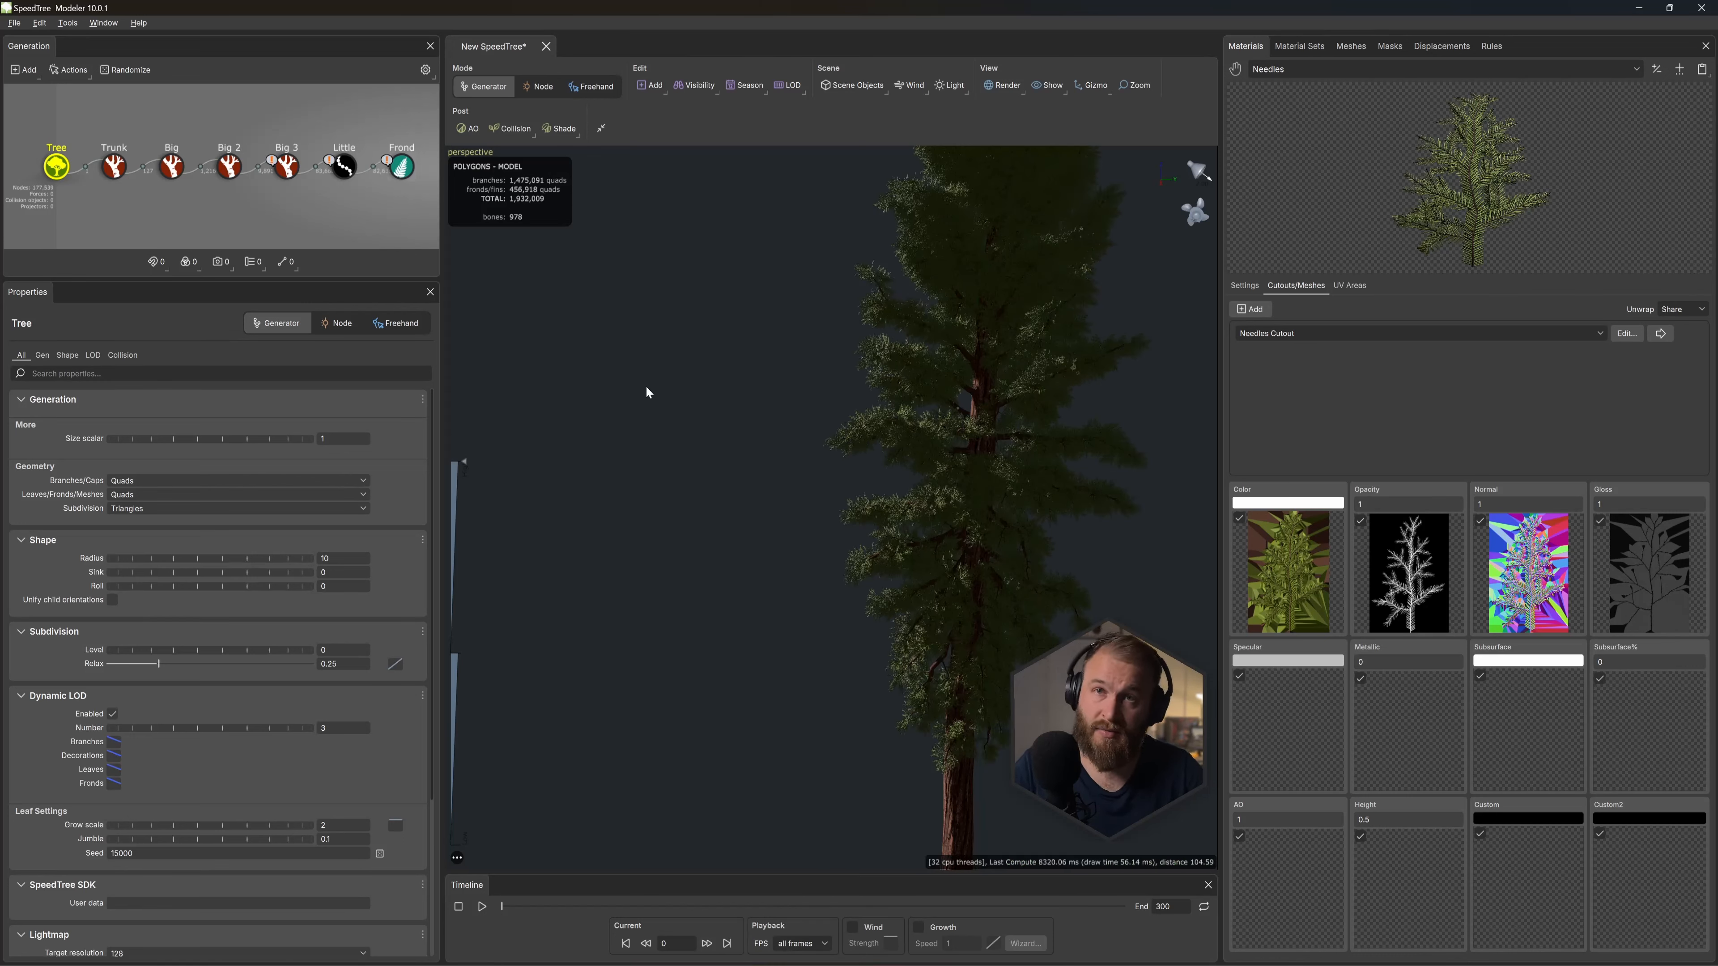
{"action": "left_click", "coordinate": [385, 199]}
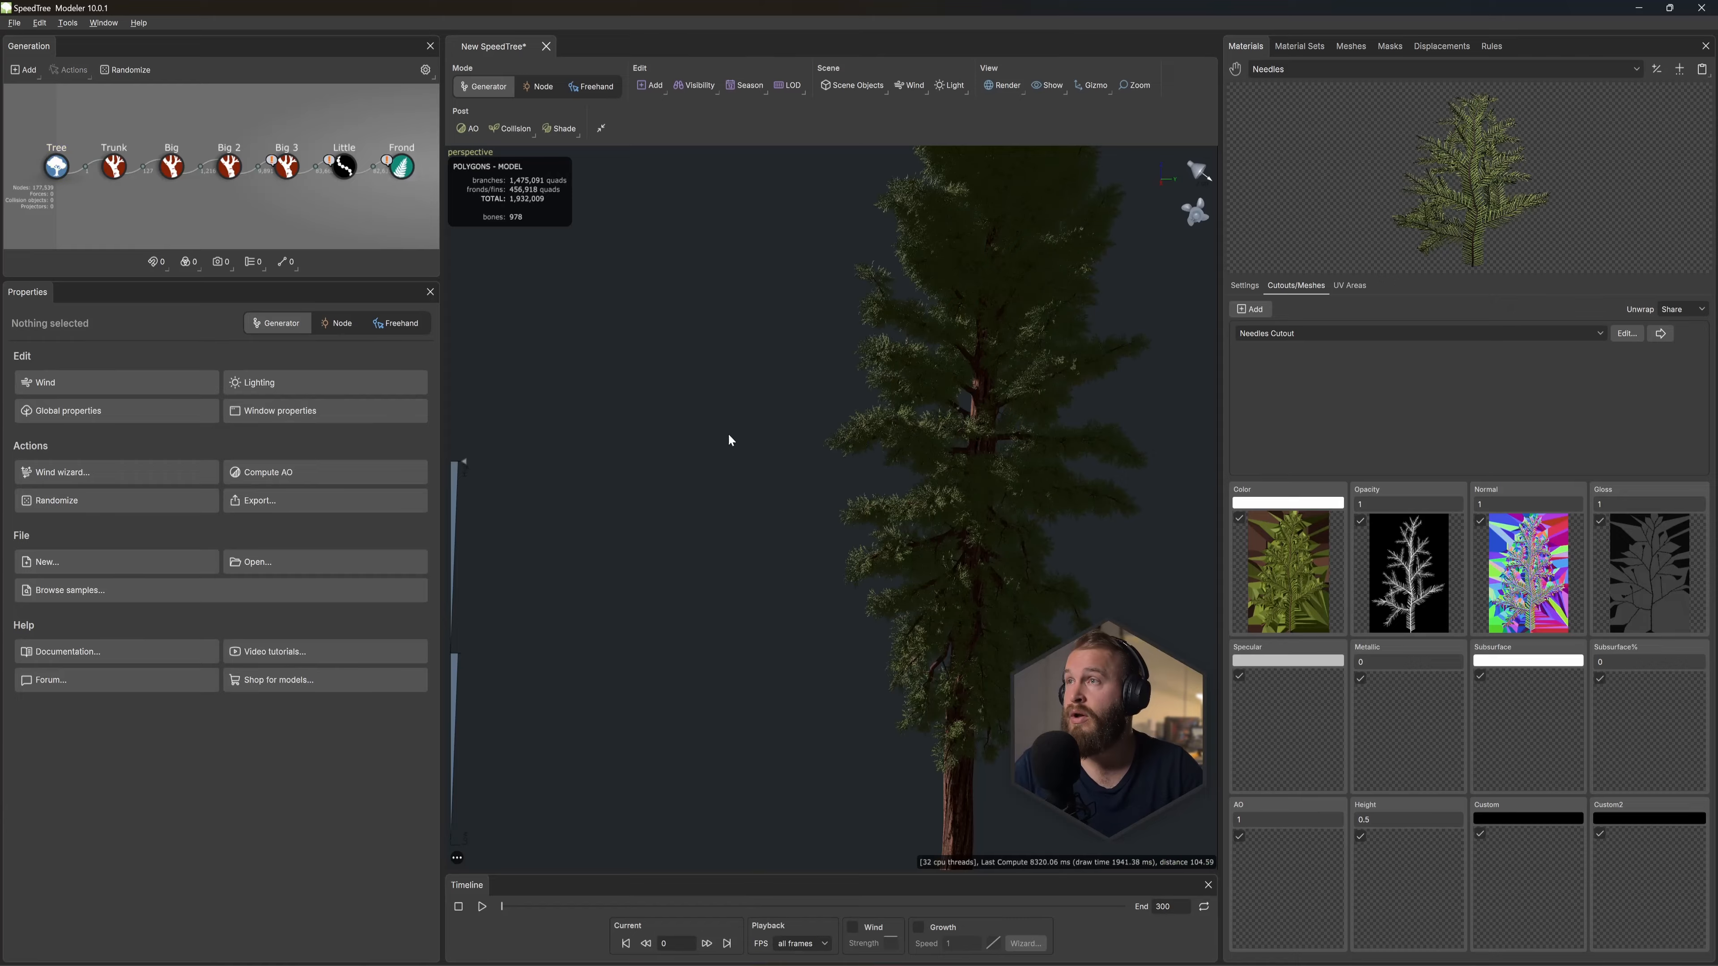
{"action": "mouse_move", "coordinate": [727, 433]}
{"action": "left_mouse_down"}
{"action": "mouse_move", "coordinate": [898, 415]}
{"action": "mouse_move", "coordinate": [747, 440]}
{"action": "left_mouse_up"}
{"action": "scroll", "coordinate": [748, 440], "scroll_direction": "up", "scroll_amount": 5}
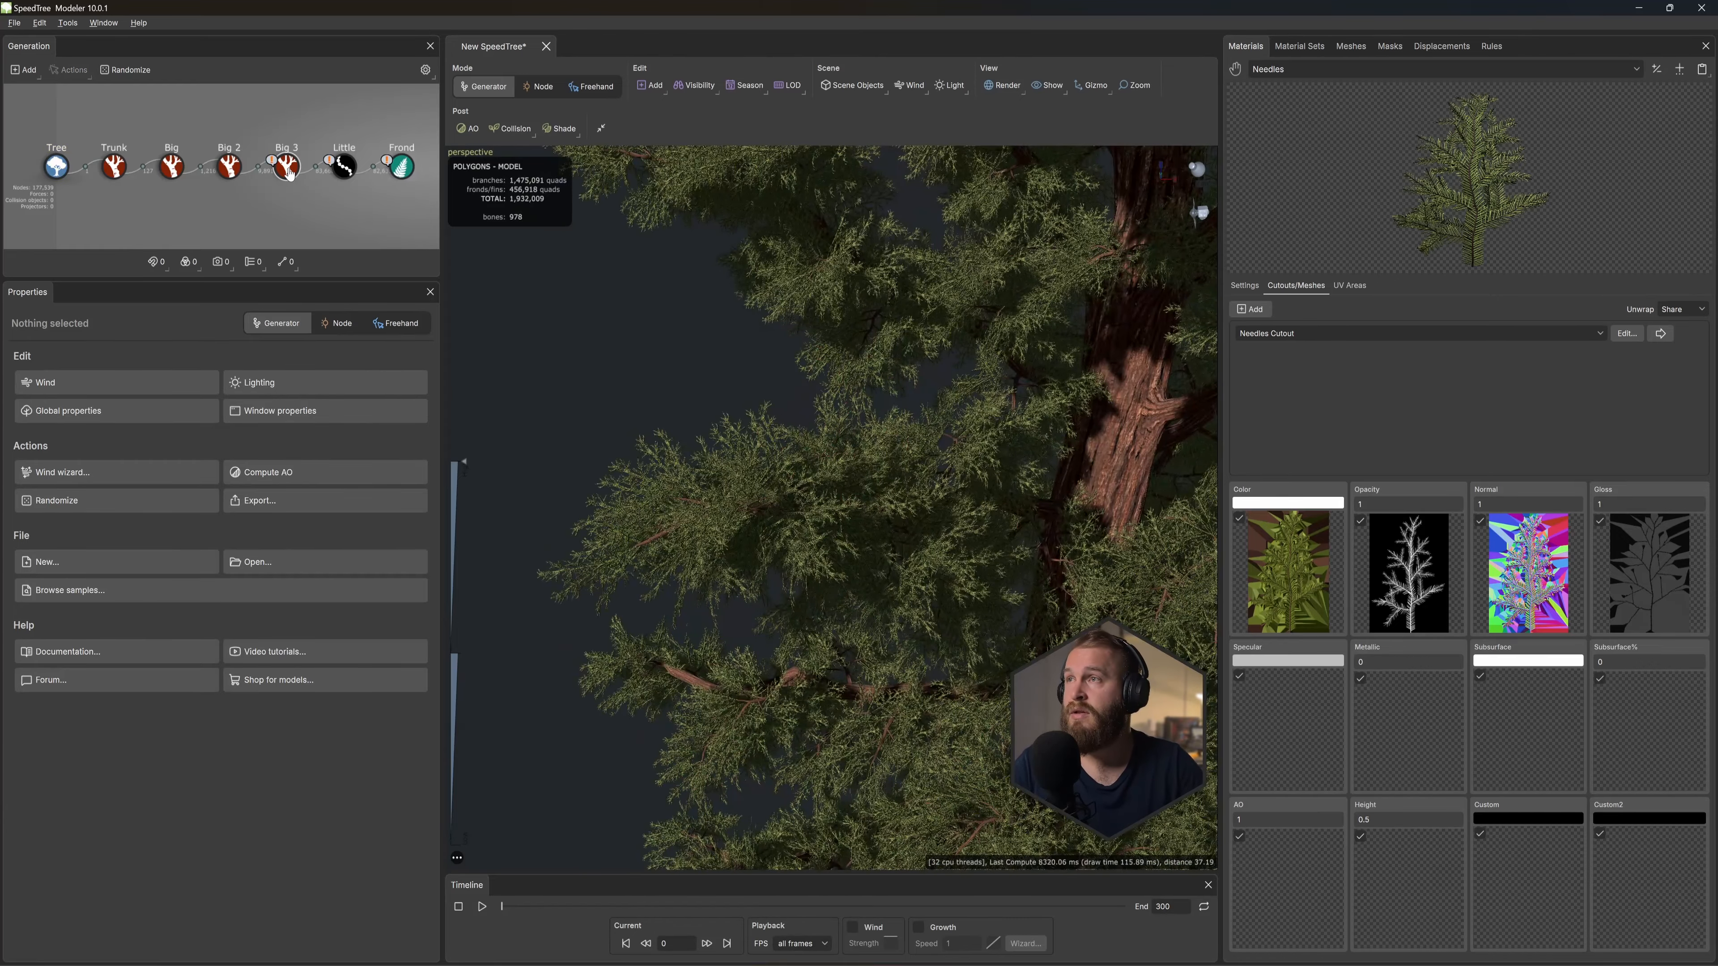
Step: Isolate a single Big branch beside the trunk, with its child branches and foliage, and inspect it closely
{"action": "left_click", "coordinate": [287, 167]}
{"action": "left_click_drag", "start_coordinate": [751, 414], "coordinate": [900, 467]}
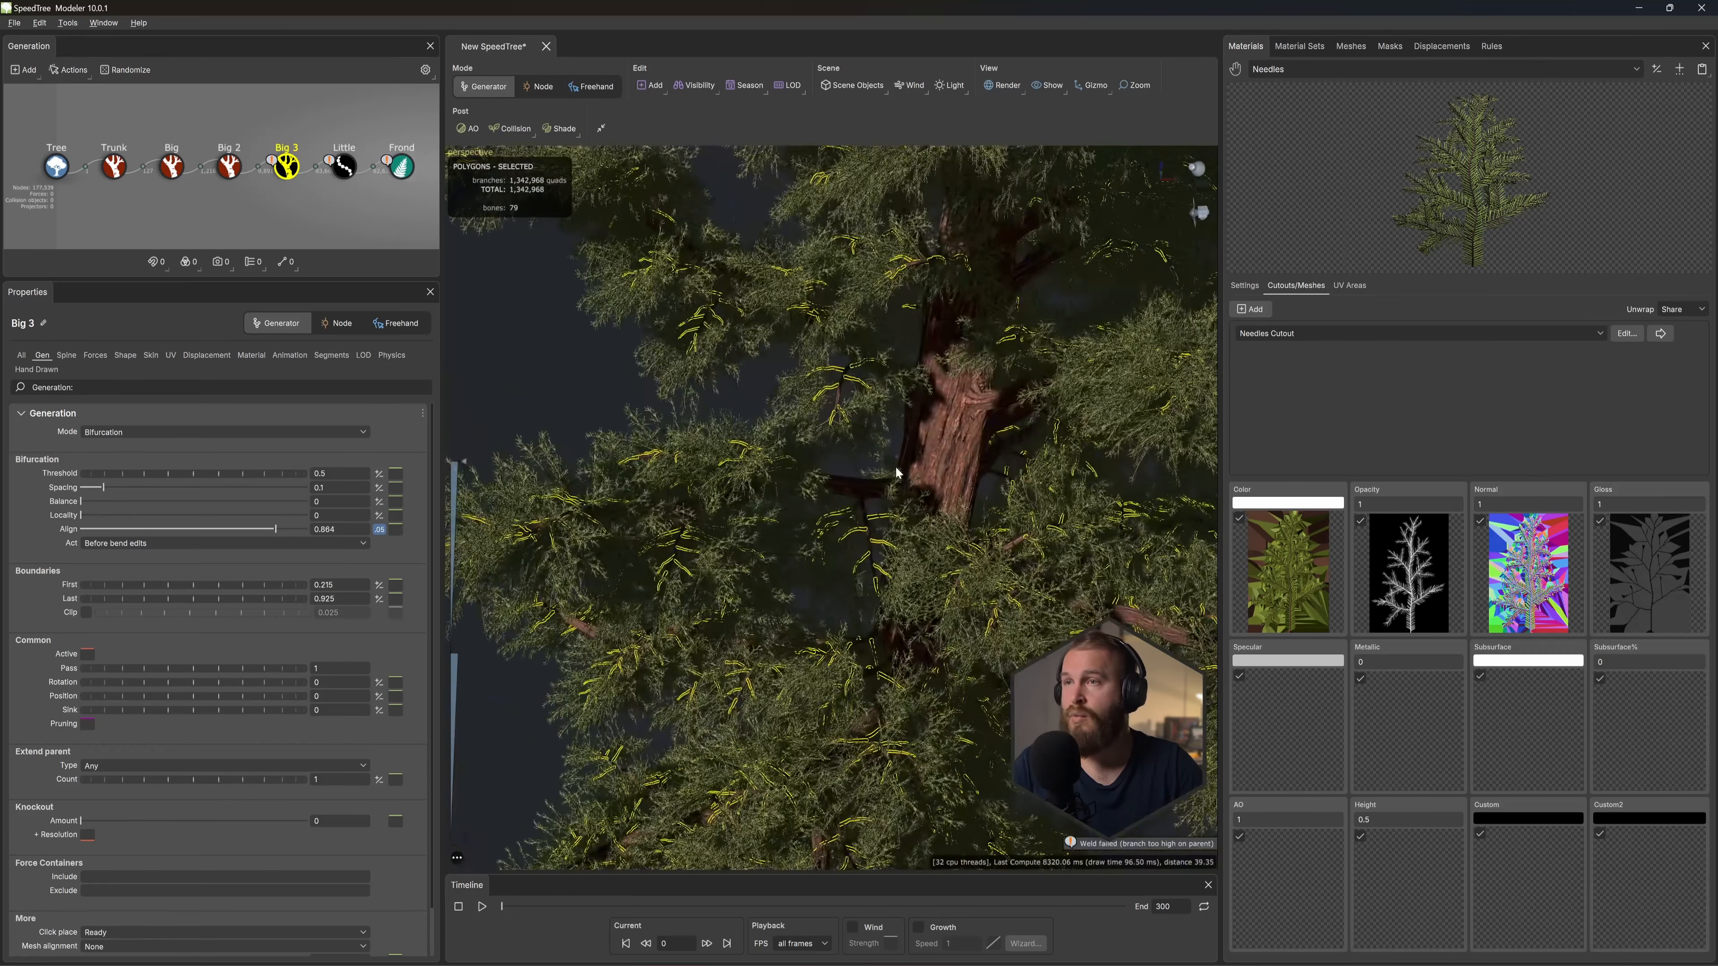
{"action": "left_click", "coordinate": [855, 480]}
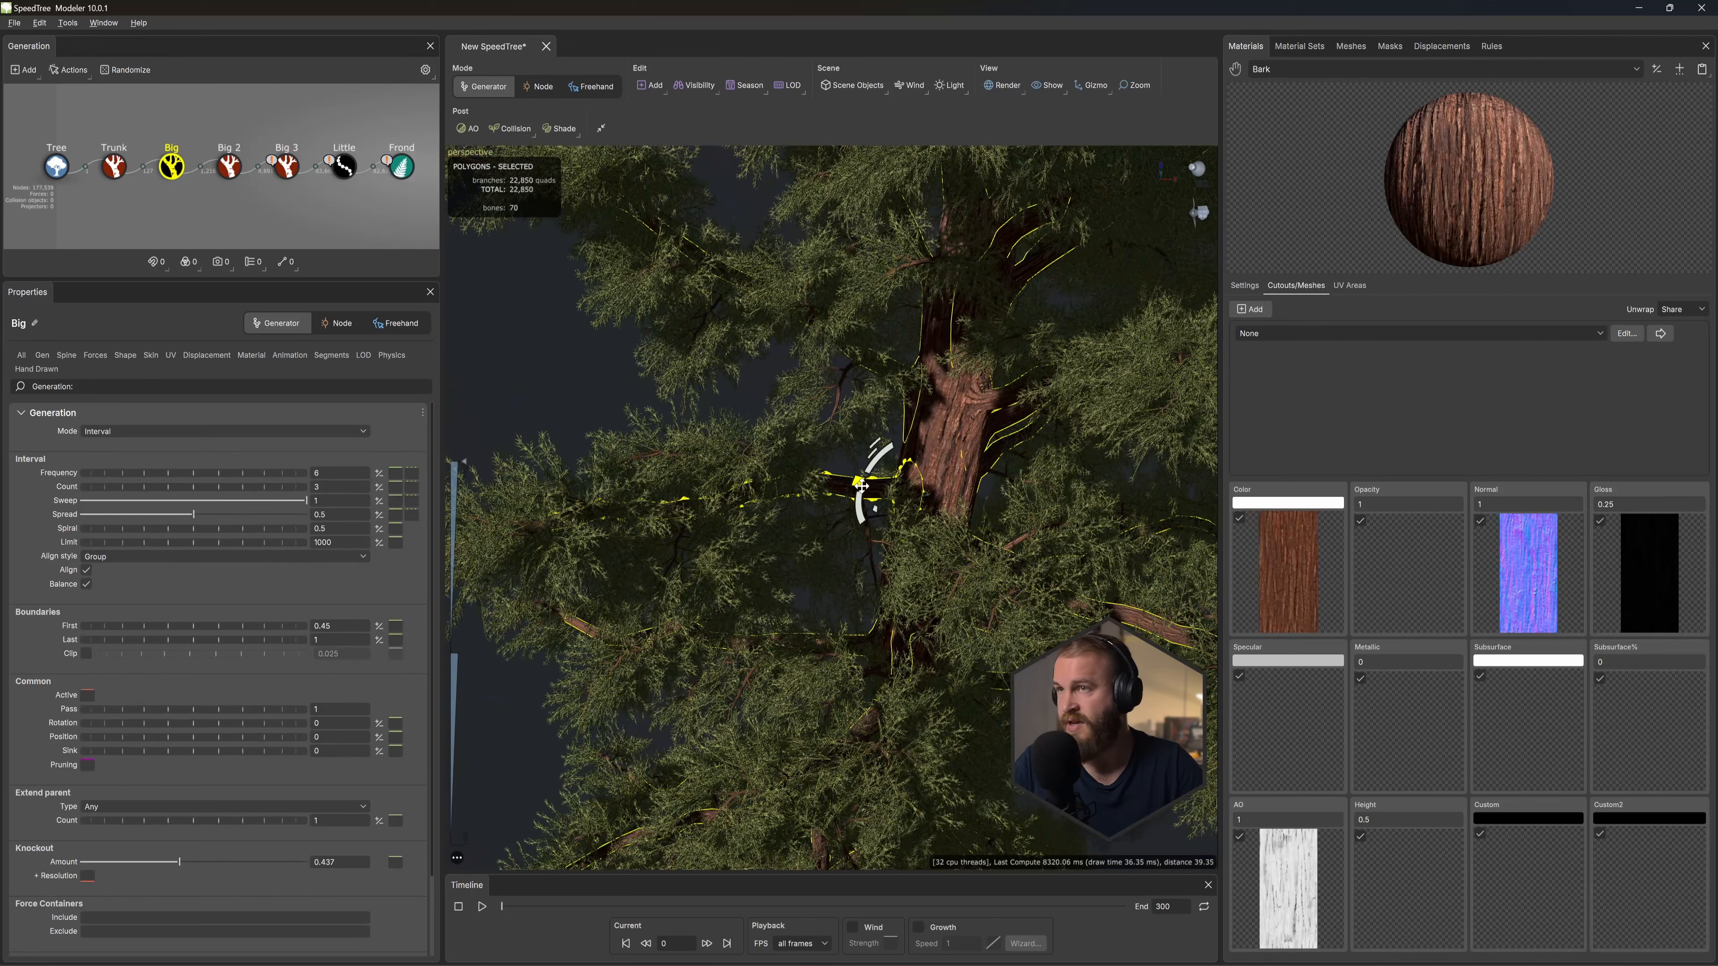
{"action": "key", "text": "f"}
{"action": "mouse_move", "coordinate": [839, 489]}
{"action": "left_mouse_down"}
{"action": "mouse_move", "coordinate": [978, 490]}
{"action": "mouse_move", "coordinate": [836, 495]}
{"action": "left_mouse_up"}
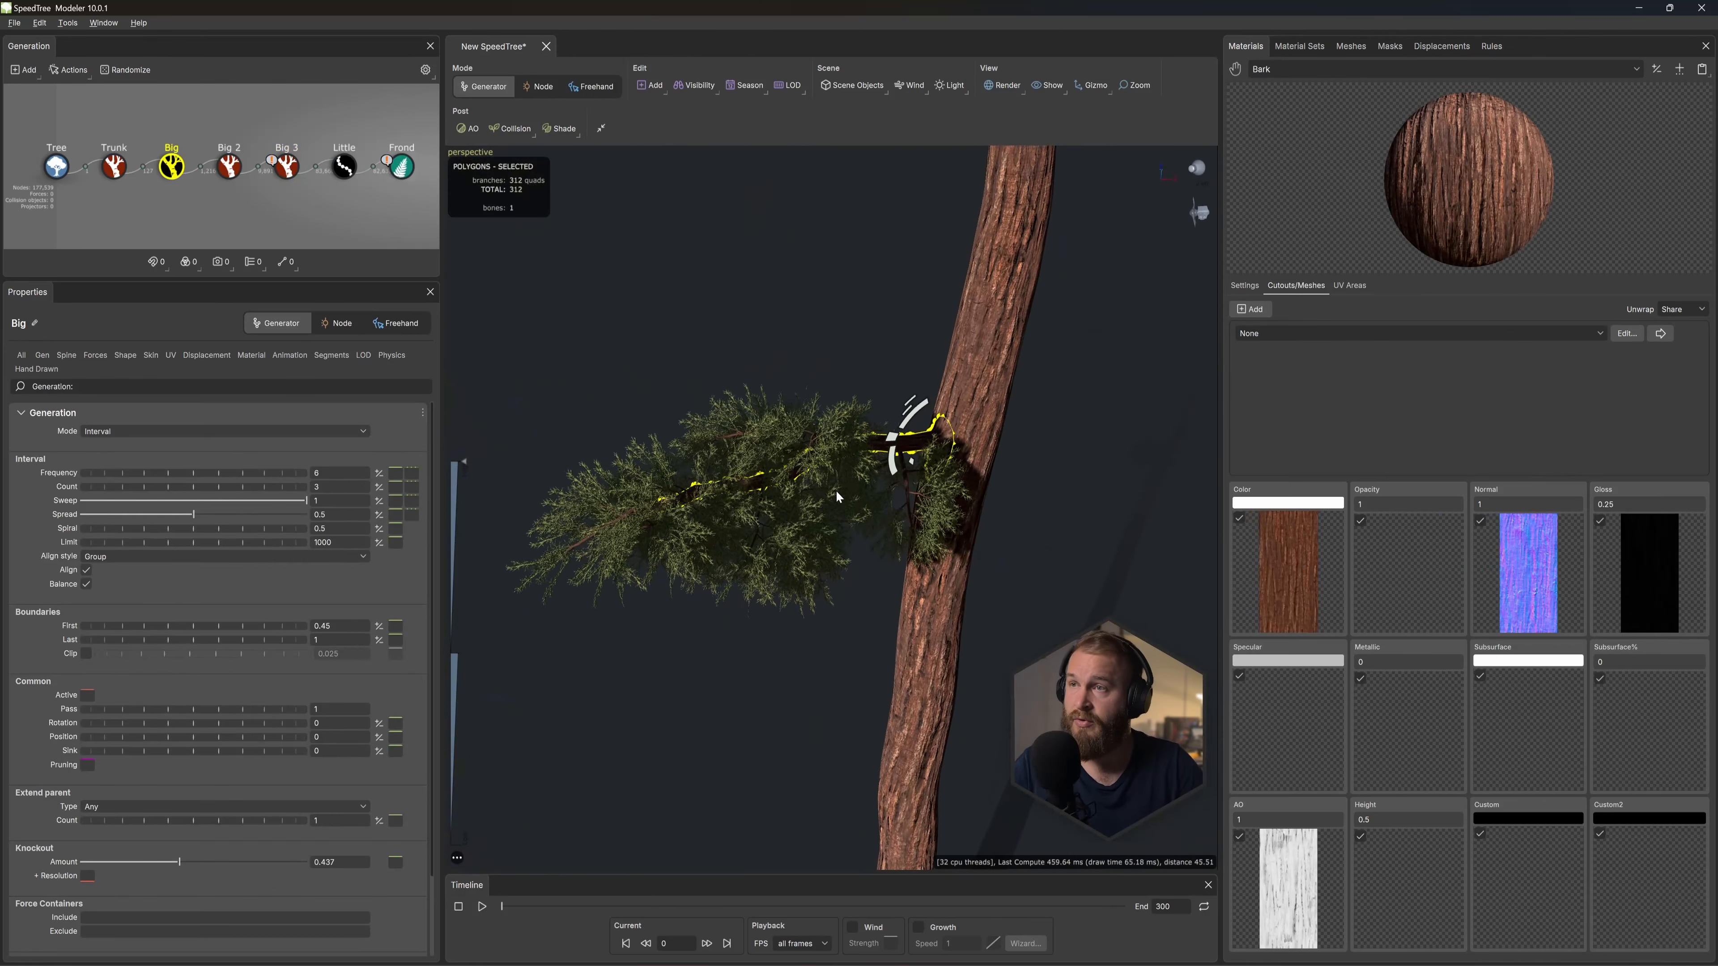
{"action": "scroll", "coordinate": [836, 489], "scroll_direction": "up", "scroll_amount": 5}
{"action": "scroll", "coordinate": [862, 487], "scroll_direction": "down", "scroll_amount": 4}
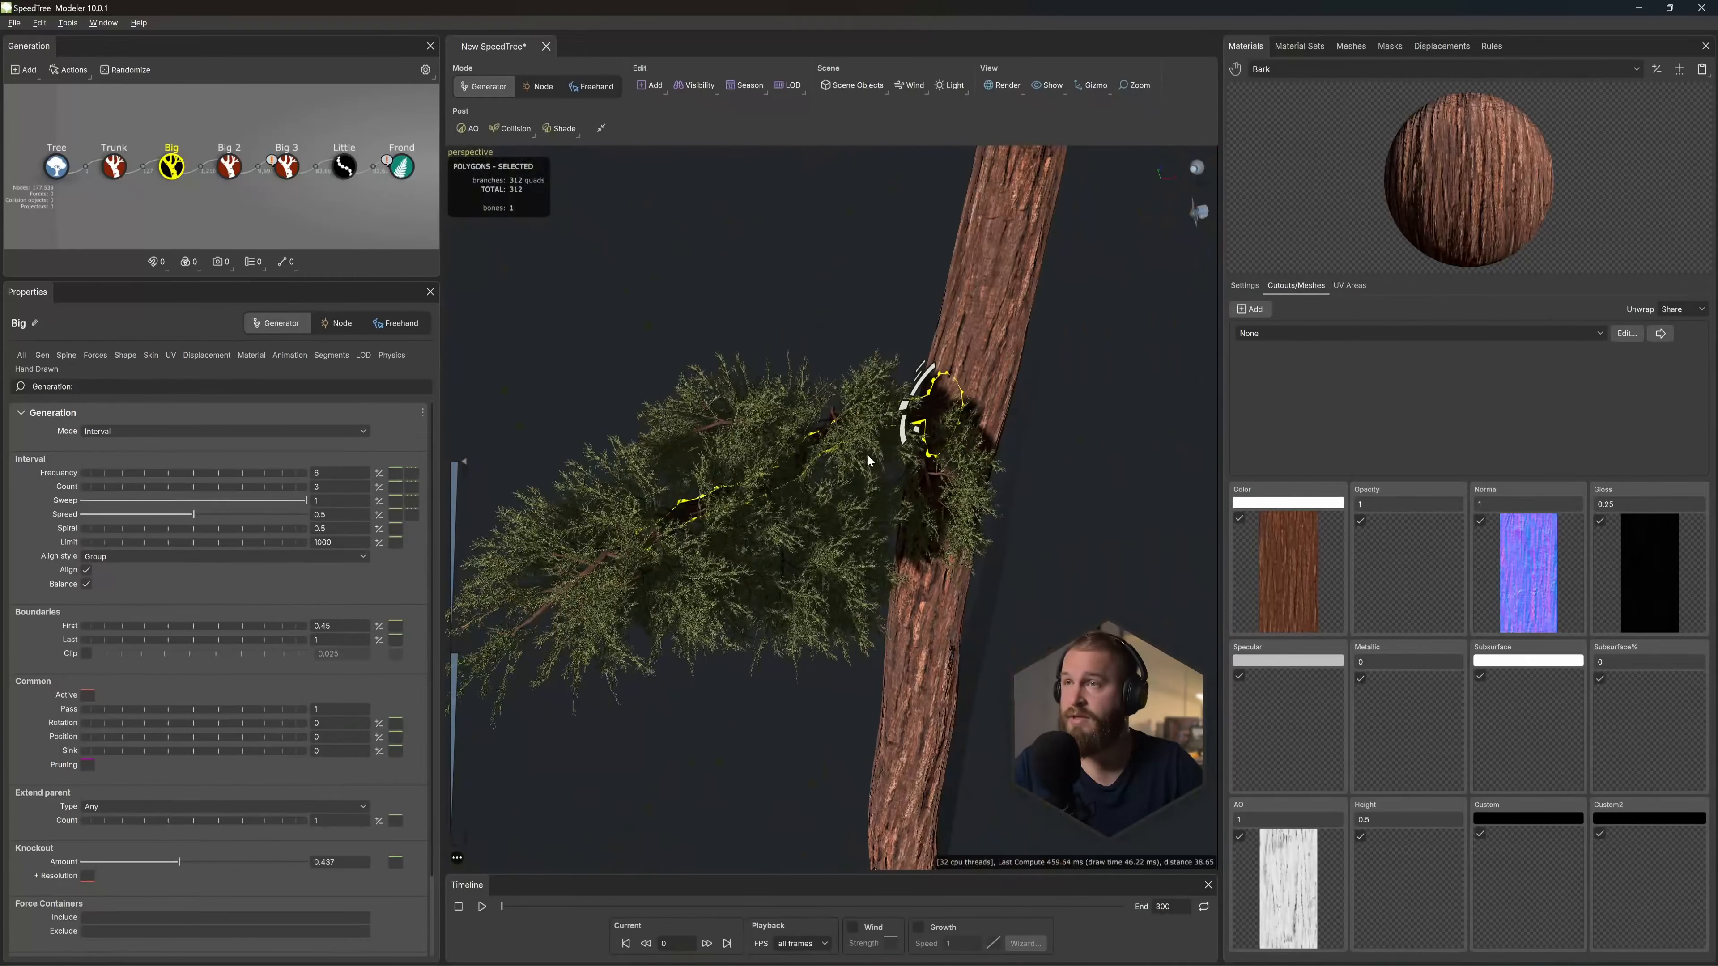
Step: Hide the Little and Frond generators to expose the bare structure of the isolated branch
{"action": "left_click_drag", "start_coordinate": [337, 124], "coordinate": [423, 224]}
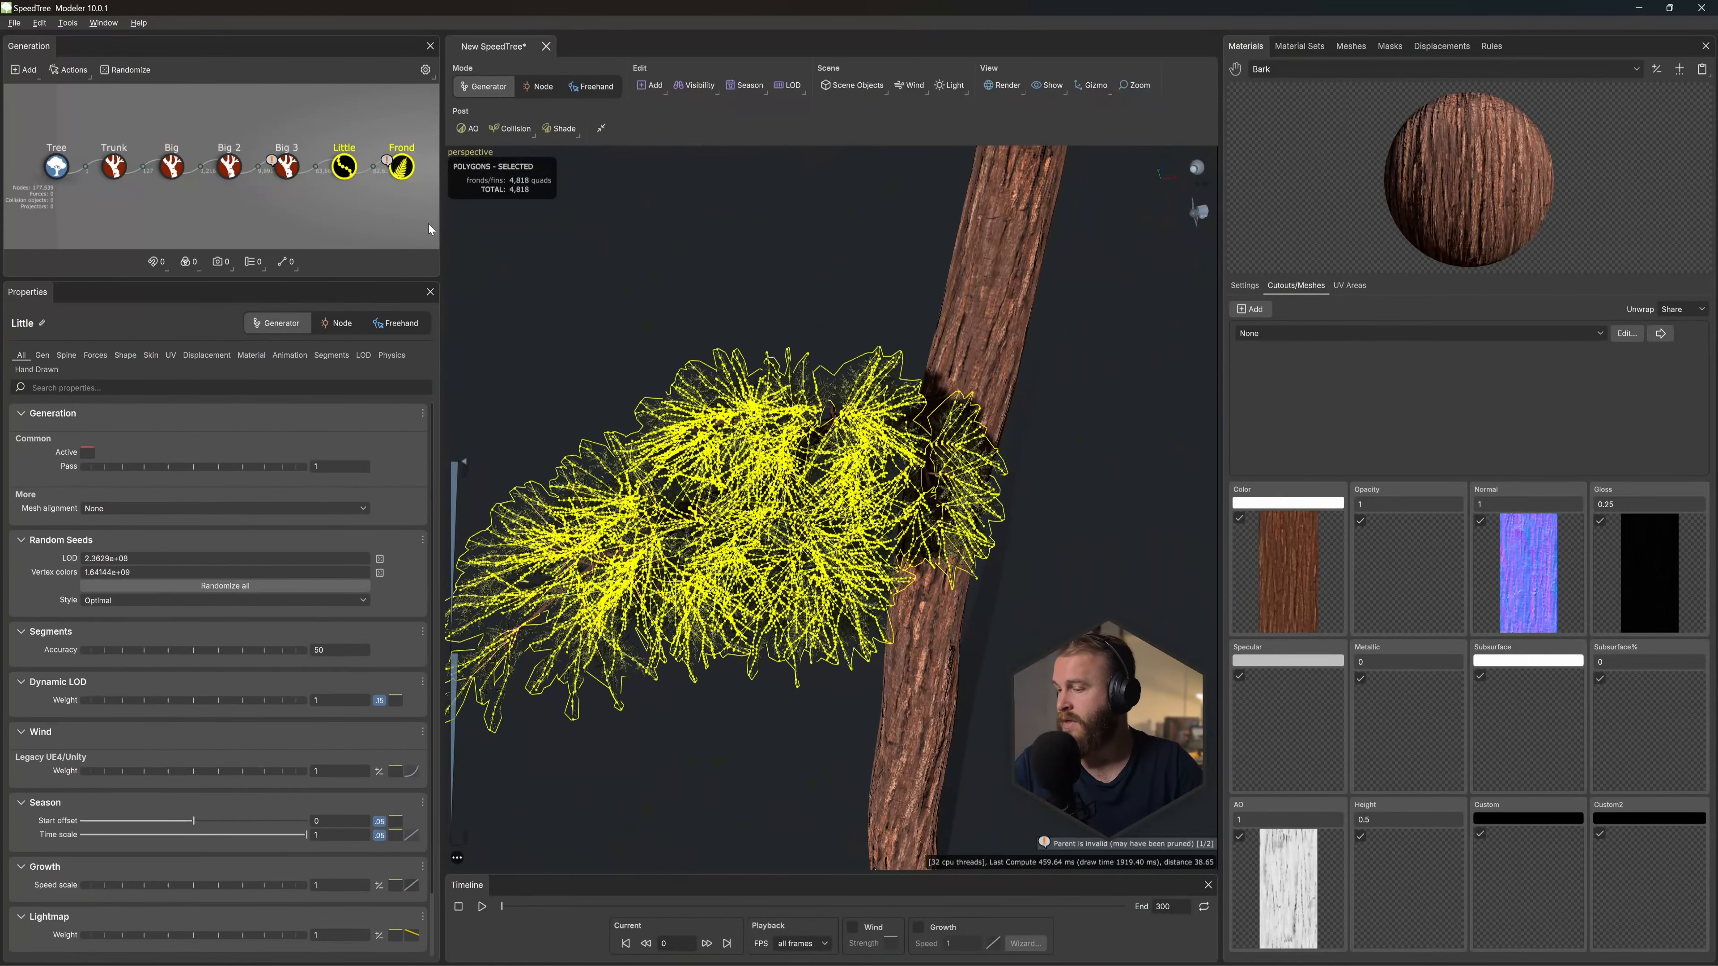
{"action": "key", "text": "h"}
{"action": "scroll", "coordinate": [830, 494], "scroll_direction": "up", "scroll_amount": 4}
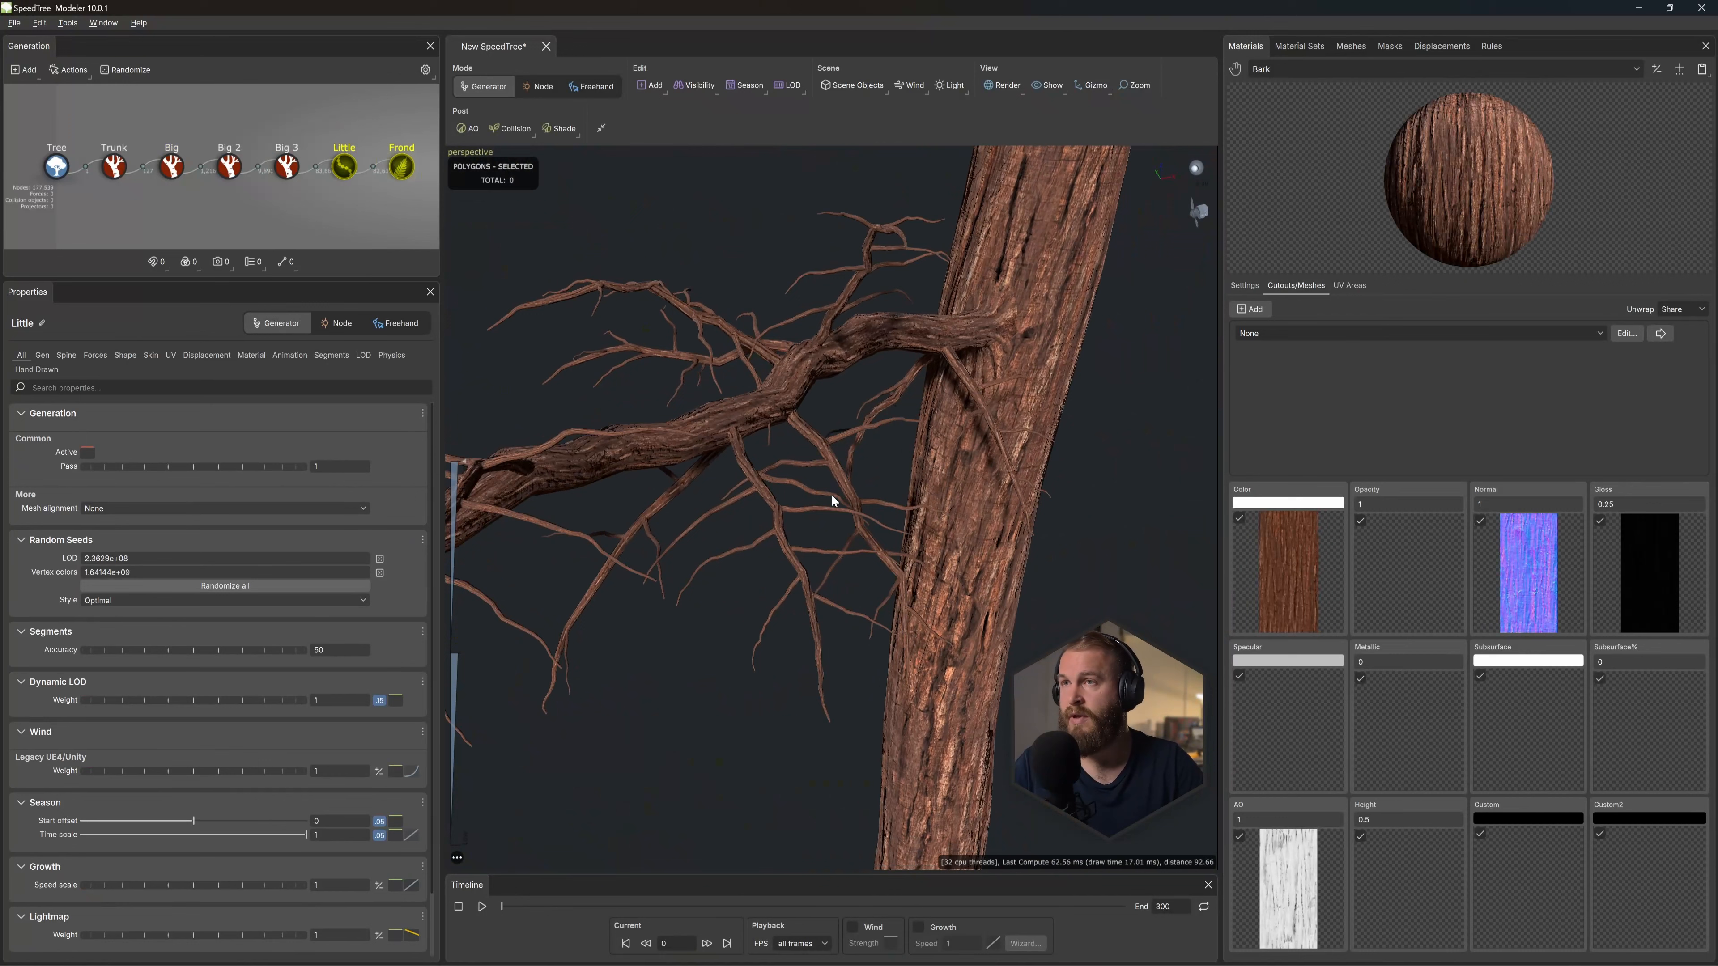
Step: Set Big 2's bifurcation Align to about 0.894, adjust its variance, and open the Align variance settings of Big 3
{"action": "left_click", "coordinate": [229, 166]}
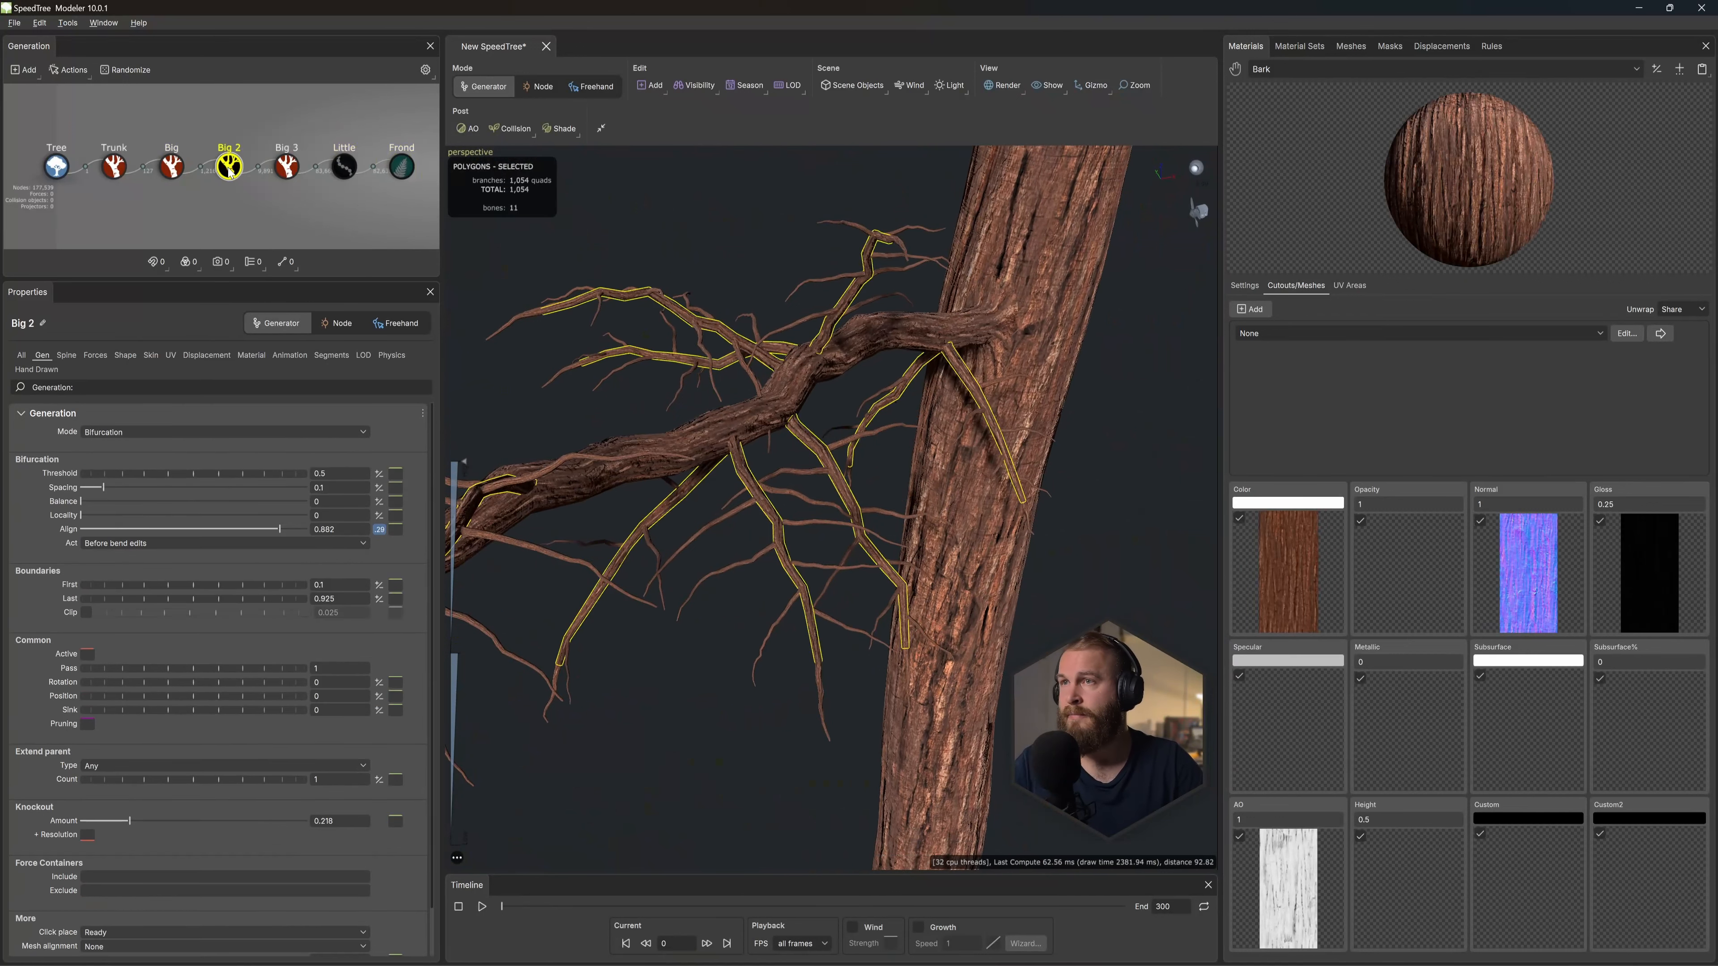
{"action": "mouse_move", "coordinate": [280, 528]}
{"action": "left_mouse_down"}
{"action": "mouse_move", "coordinate": [320, 535]}
{"action": "mouse_move", "coordinate": [291, 533]}
{"action": "left_mouse_up"}
{"action": "left_click", "coordinate": [380, 529]}
{"action": "left_click_drag", "start_coordinate": [505, 557], "coordinate": [338, 564]}
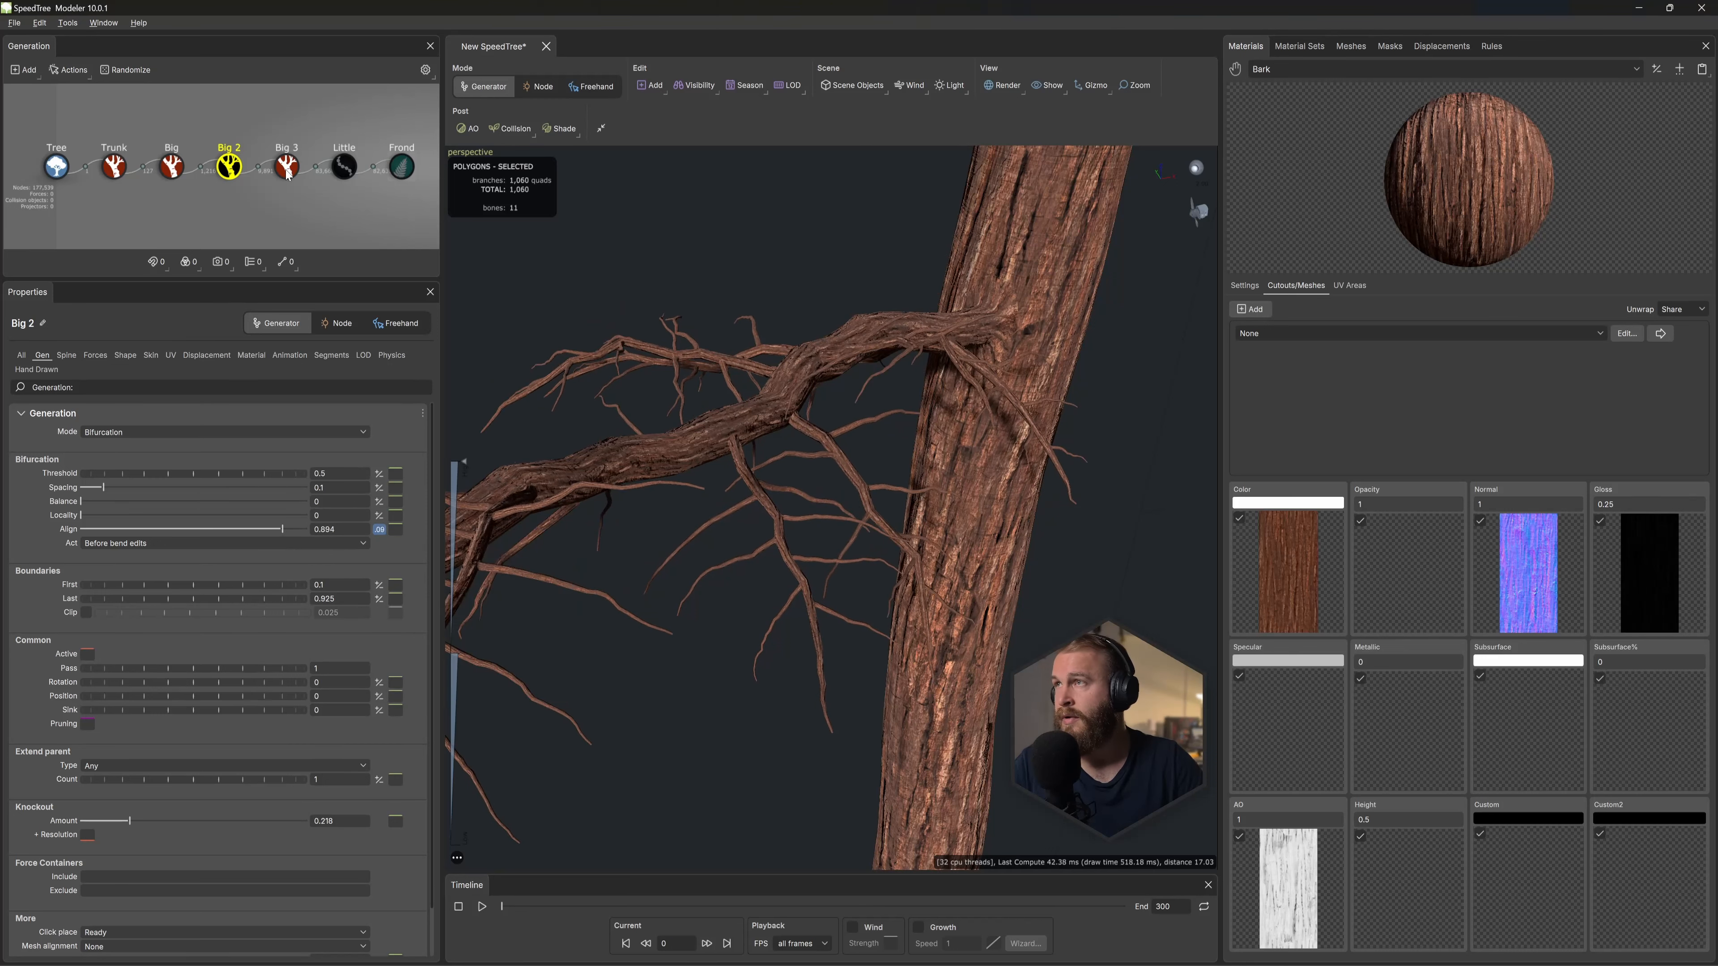
{"action": "left_click", "coordinate": [286, 166]}
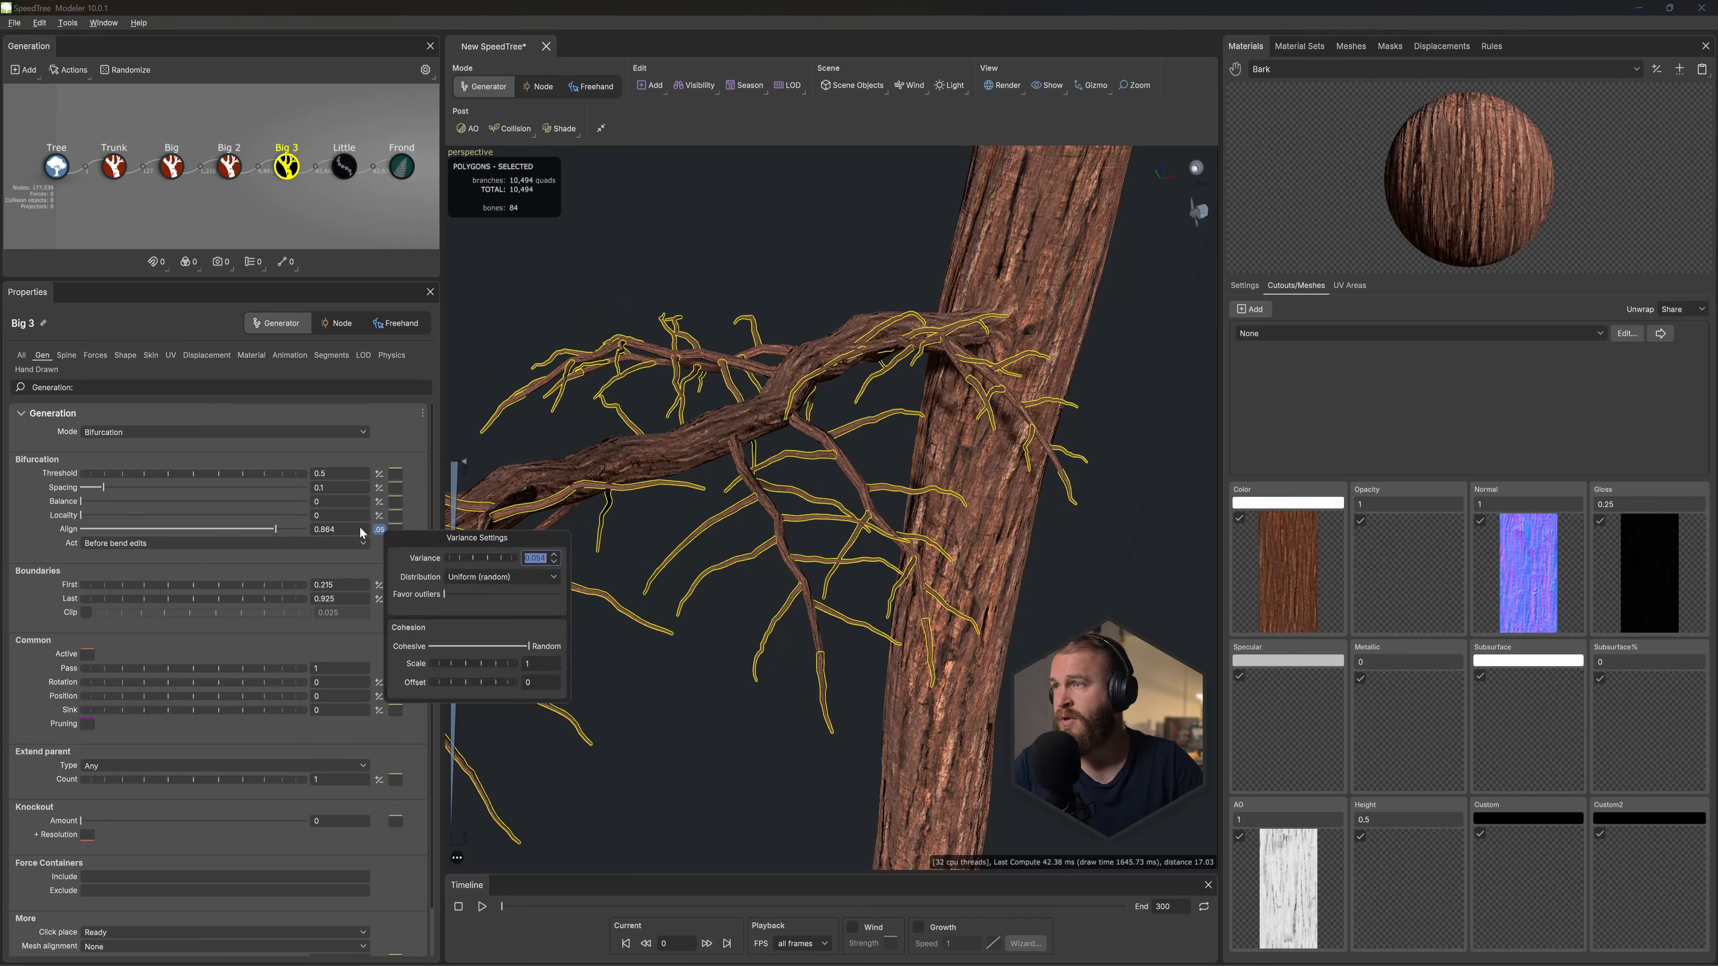
Step: Set the Little branches' spine Gravity to 0.07 with a variance of about 0.127
{"action": "left_click", "coordinate": [345, 165]}
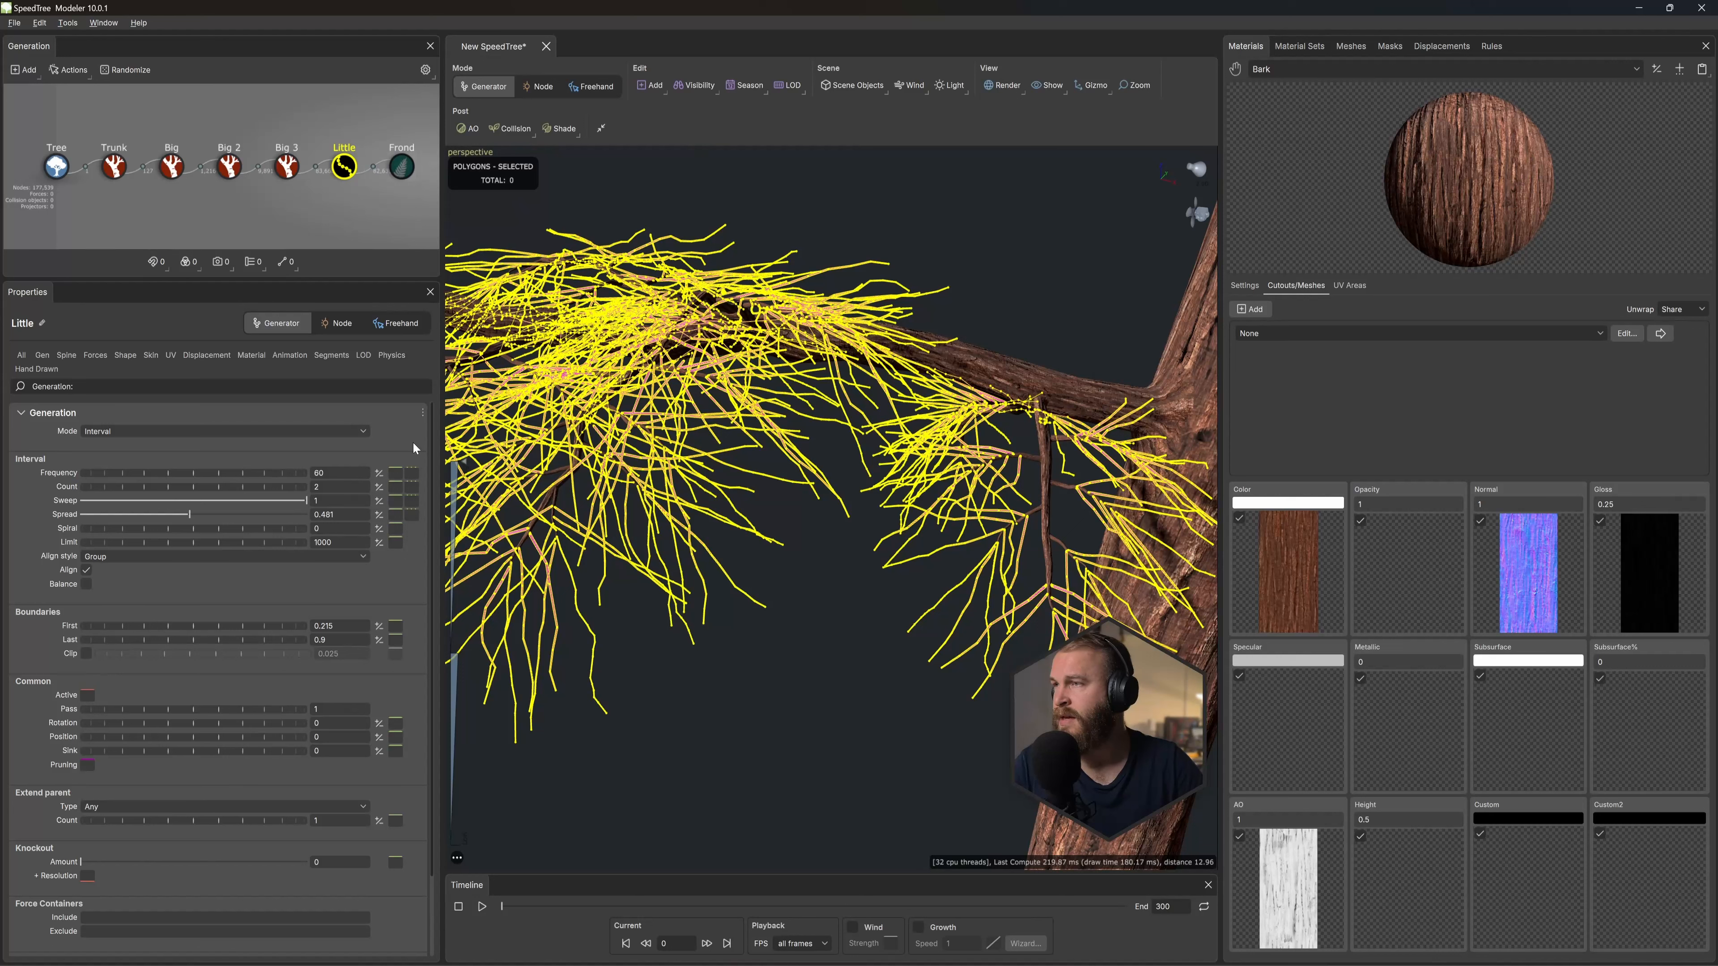
{"action": "left_click", "coordinate": [66, 355]}
{"action": "left_click_drag", "start_coordinate": [162, 731], "coordinate": [179, 730]}
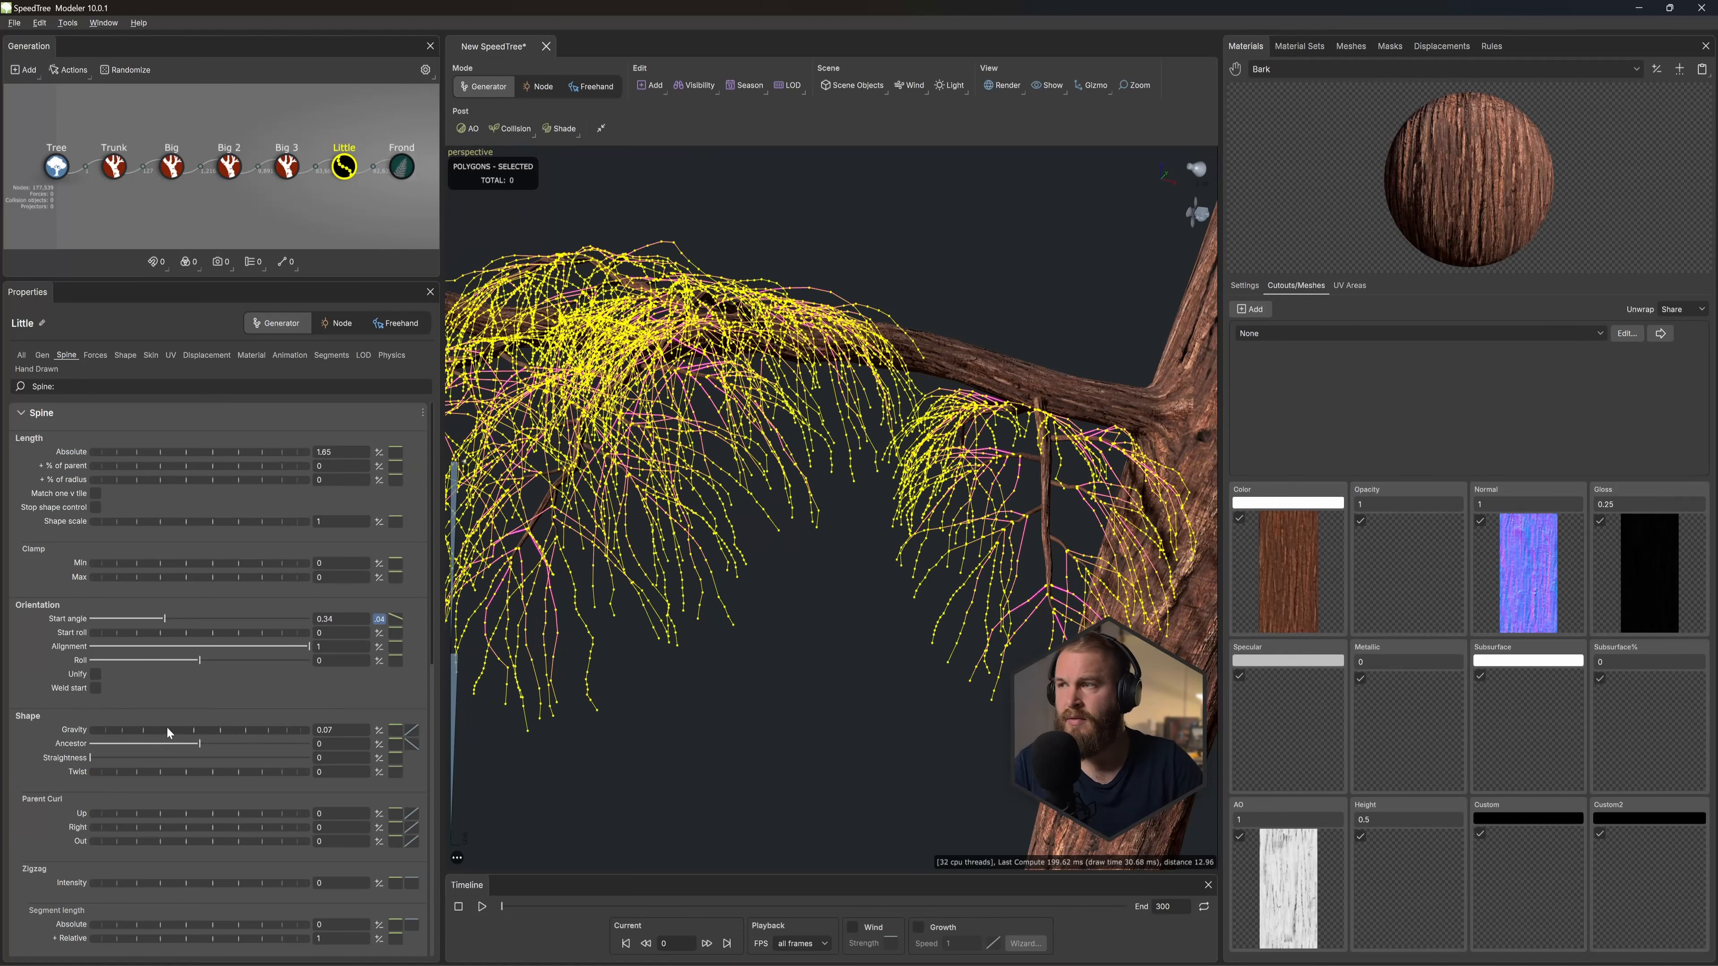
{"action": "left_click", "coordinate": [379, 731]}
{"action": "left_click_drag", "start_coordinate": [480, 755], "coordinate": [574, 735]}
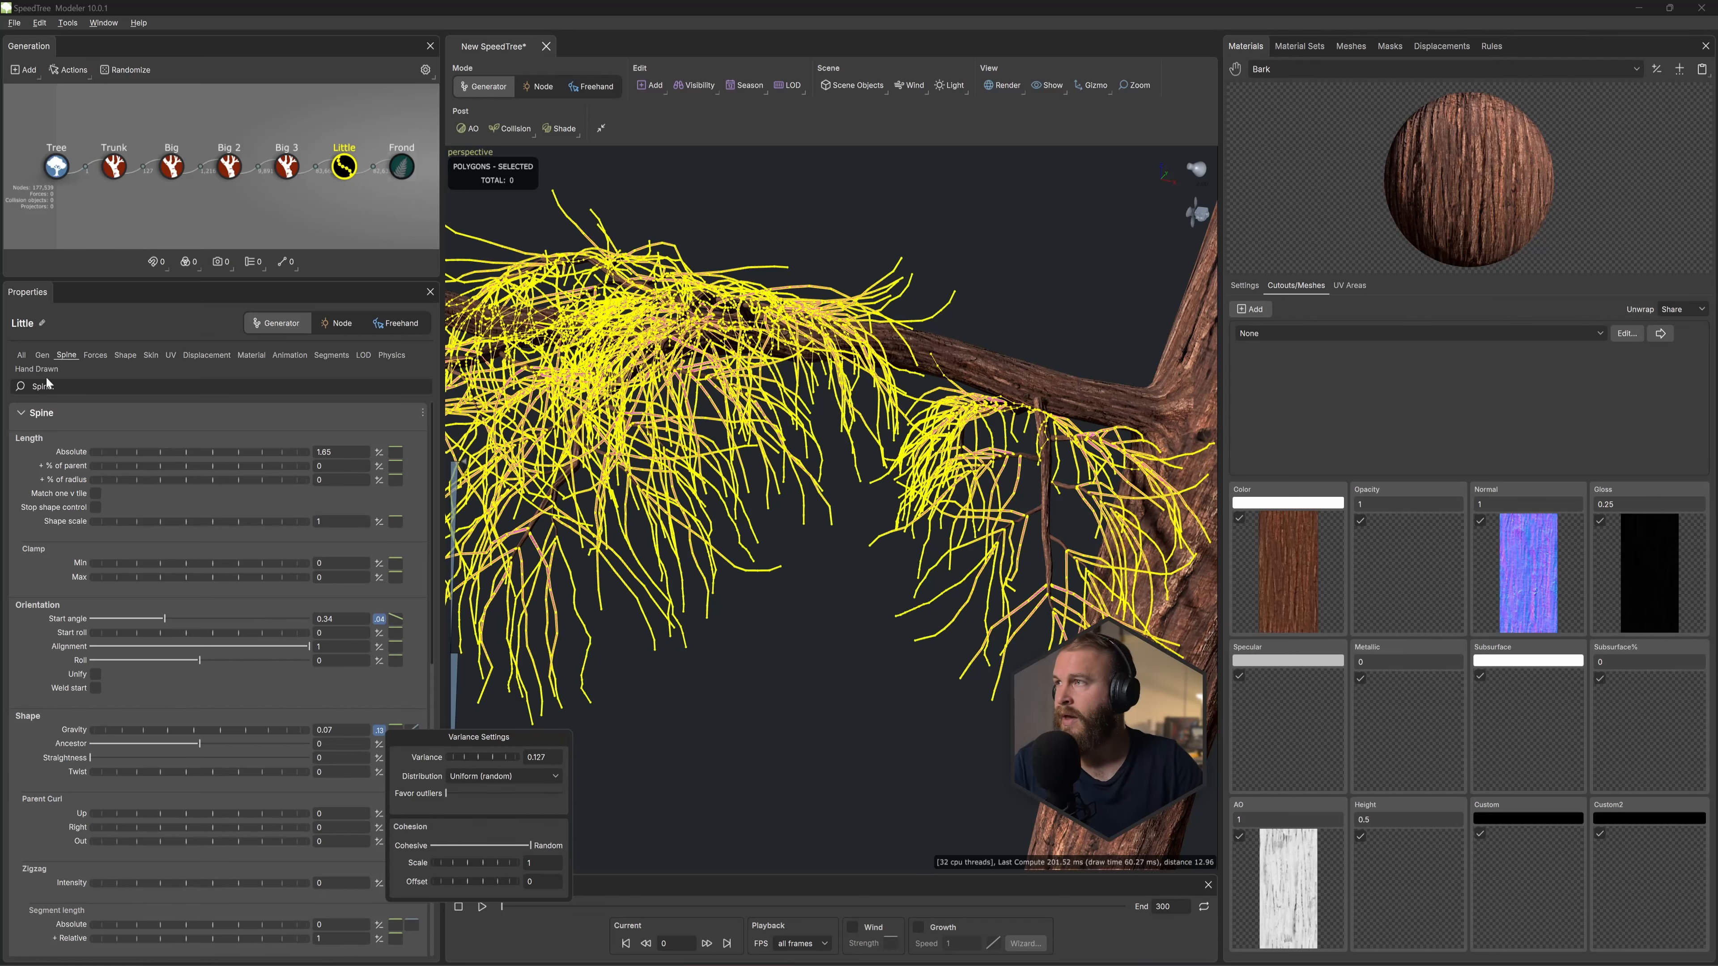
Step: Set the knockout Amount of the Little branches to about 0.277 in their generation properties
{"action": "left_click", "coordinate": [42, 356]}
{"action": "left_click", "coordinate": [42, 356]}
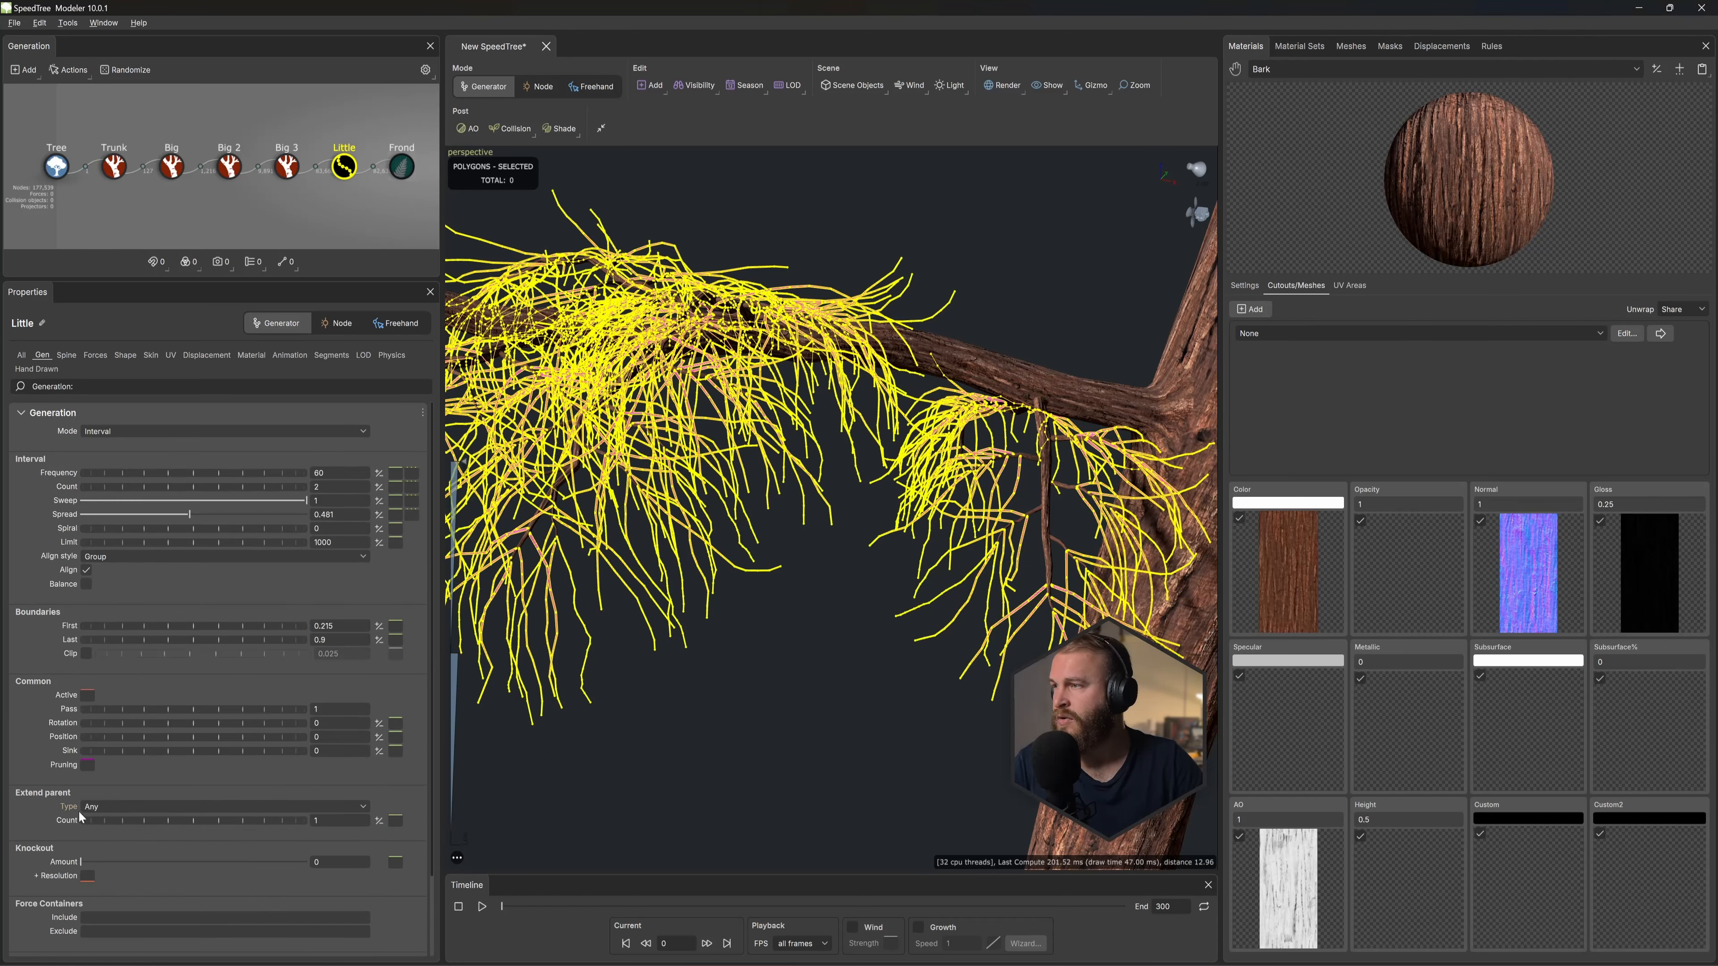
{"action": "left_click_drag", "start_coordinate": [92, 861], "coordinate": [150, 865]}
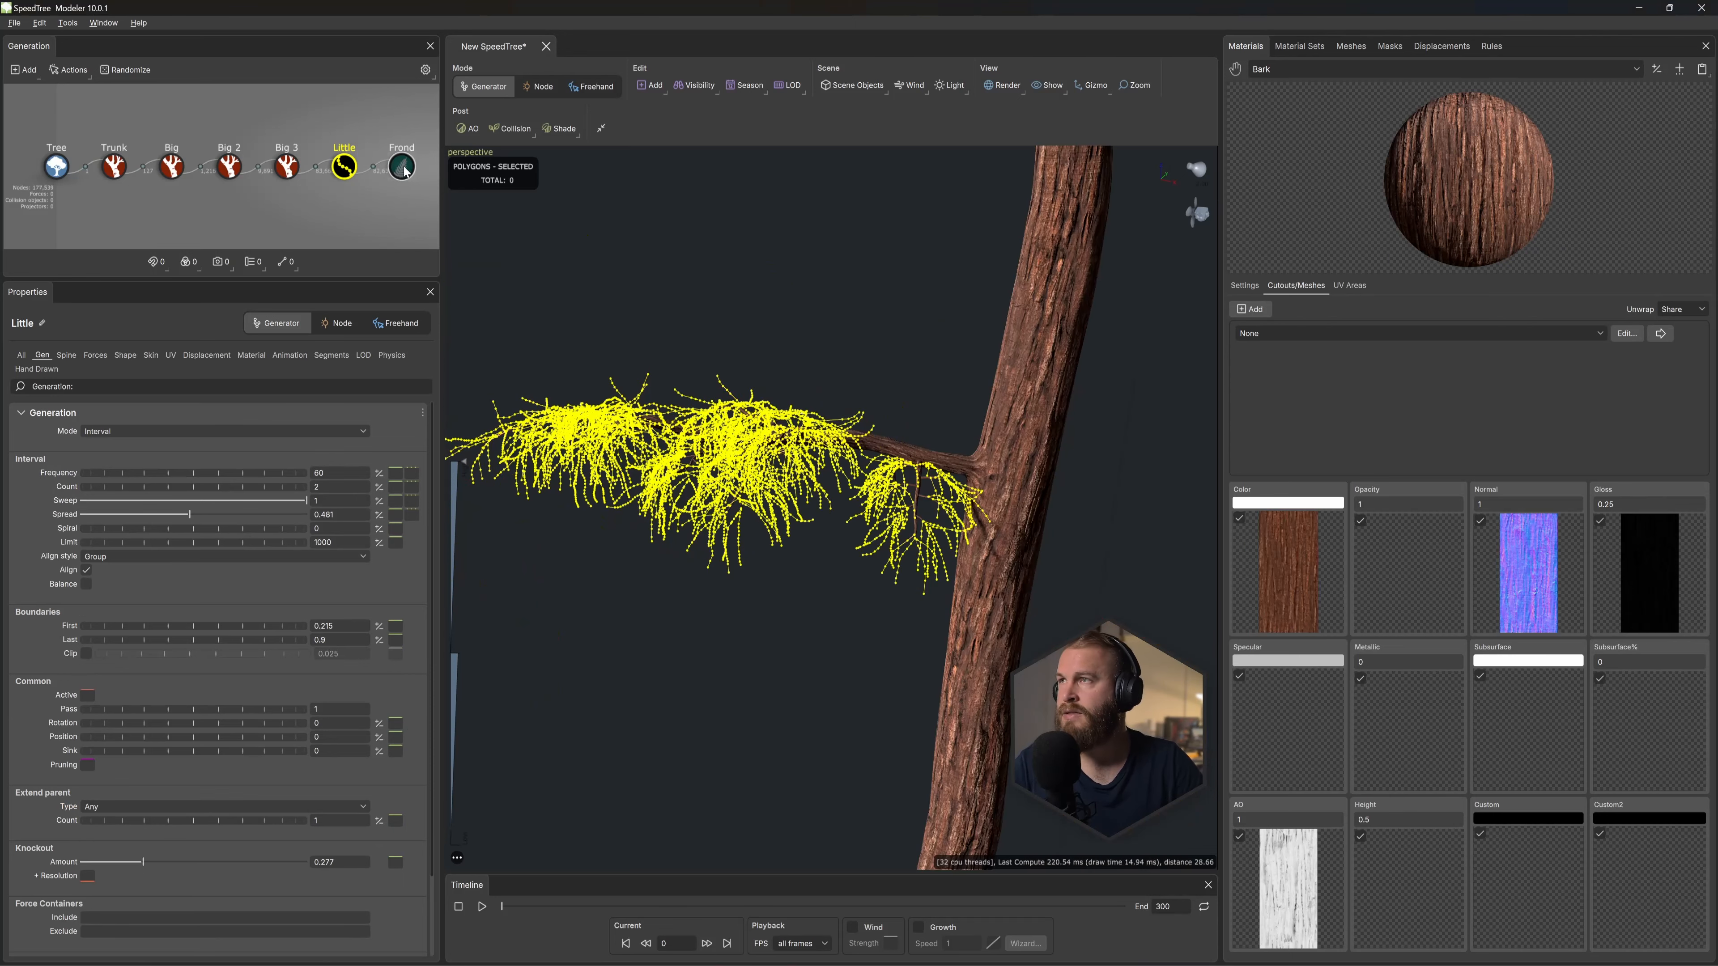
Step: Unhide the Frond generator and set Big 2's bifurcation Align to about 0.856
{"action": "left_click", "coordinate": [402, 168]}
{"action": "key", "text": "h"}
{"action": "scroll", "coordinate": [800, 493], "scroll_direction": "up", "scroll_amount": 5}
{"action": "left_click", "coordinate": [760, 392]}
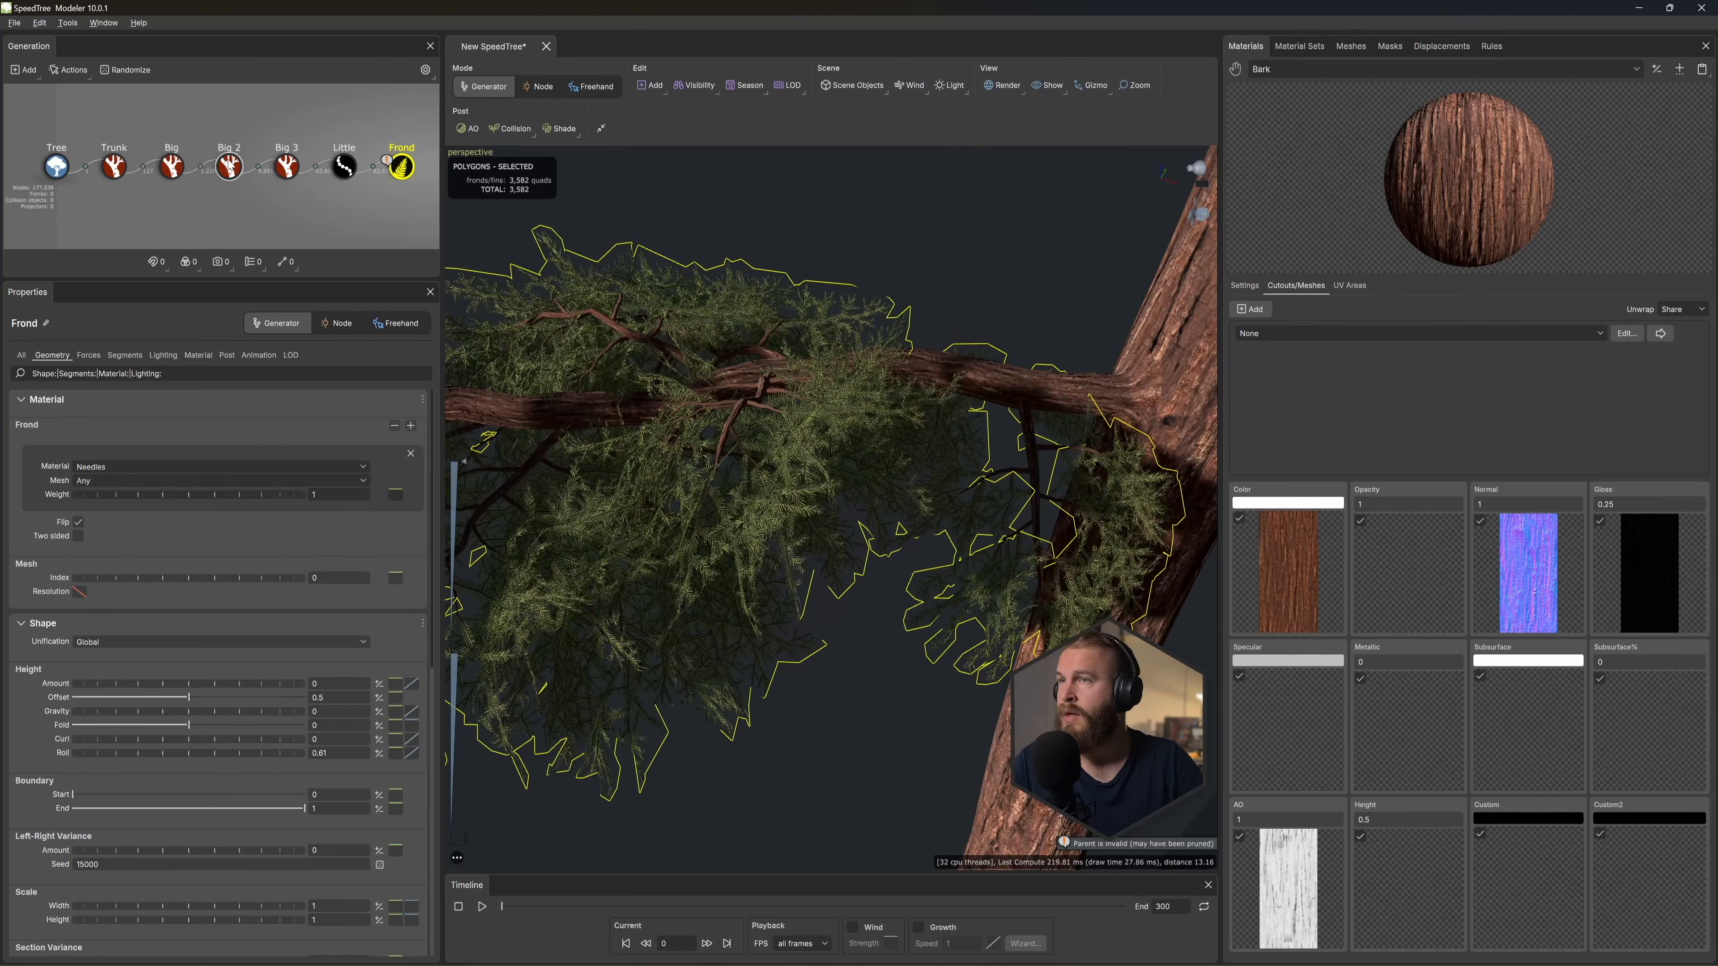
{"action": "left_click_drag", "start_coordinate": [951, 356], "coordinate": [164, 469]}
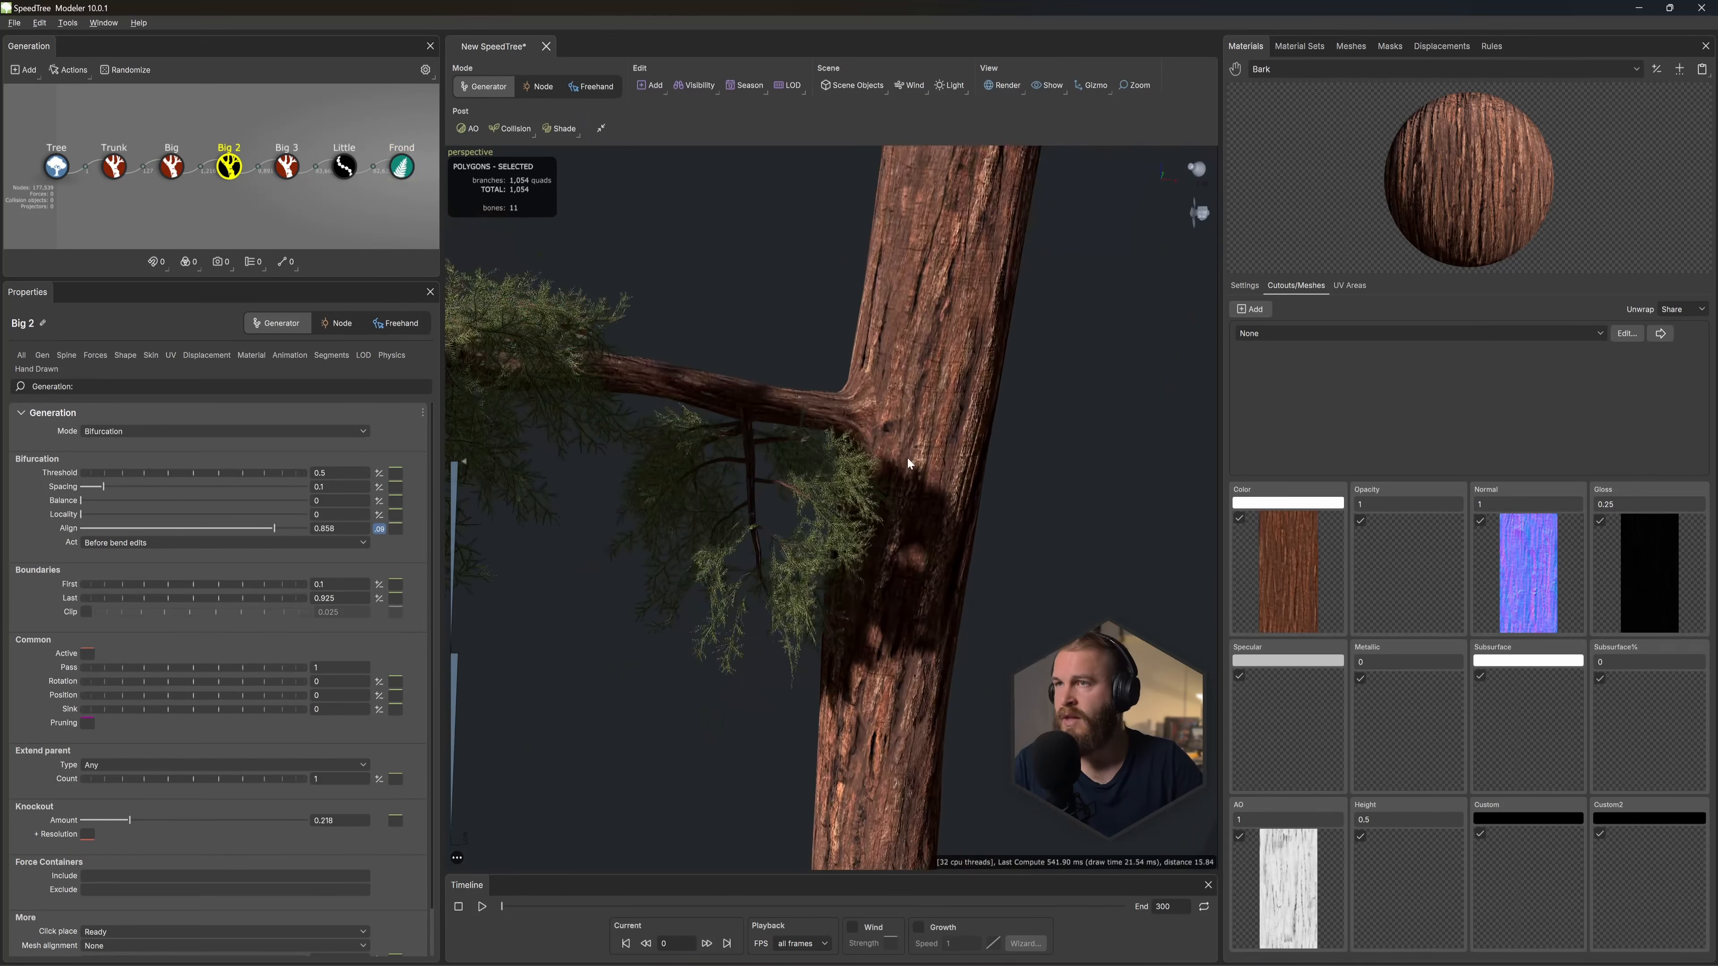
{"action": "scroll", "coordinate": [906, 456], "scroll_direction": "down", "scroll_amount": 5}
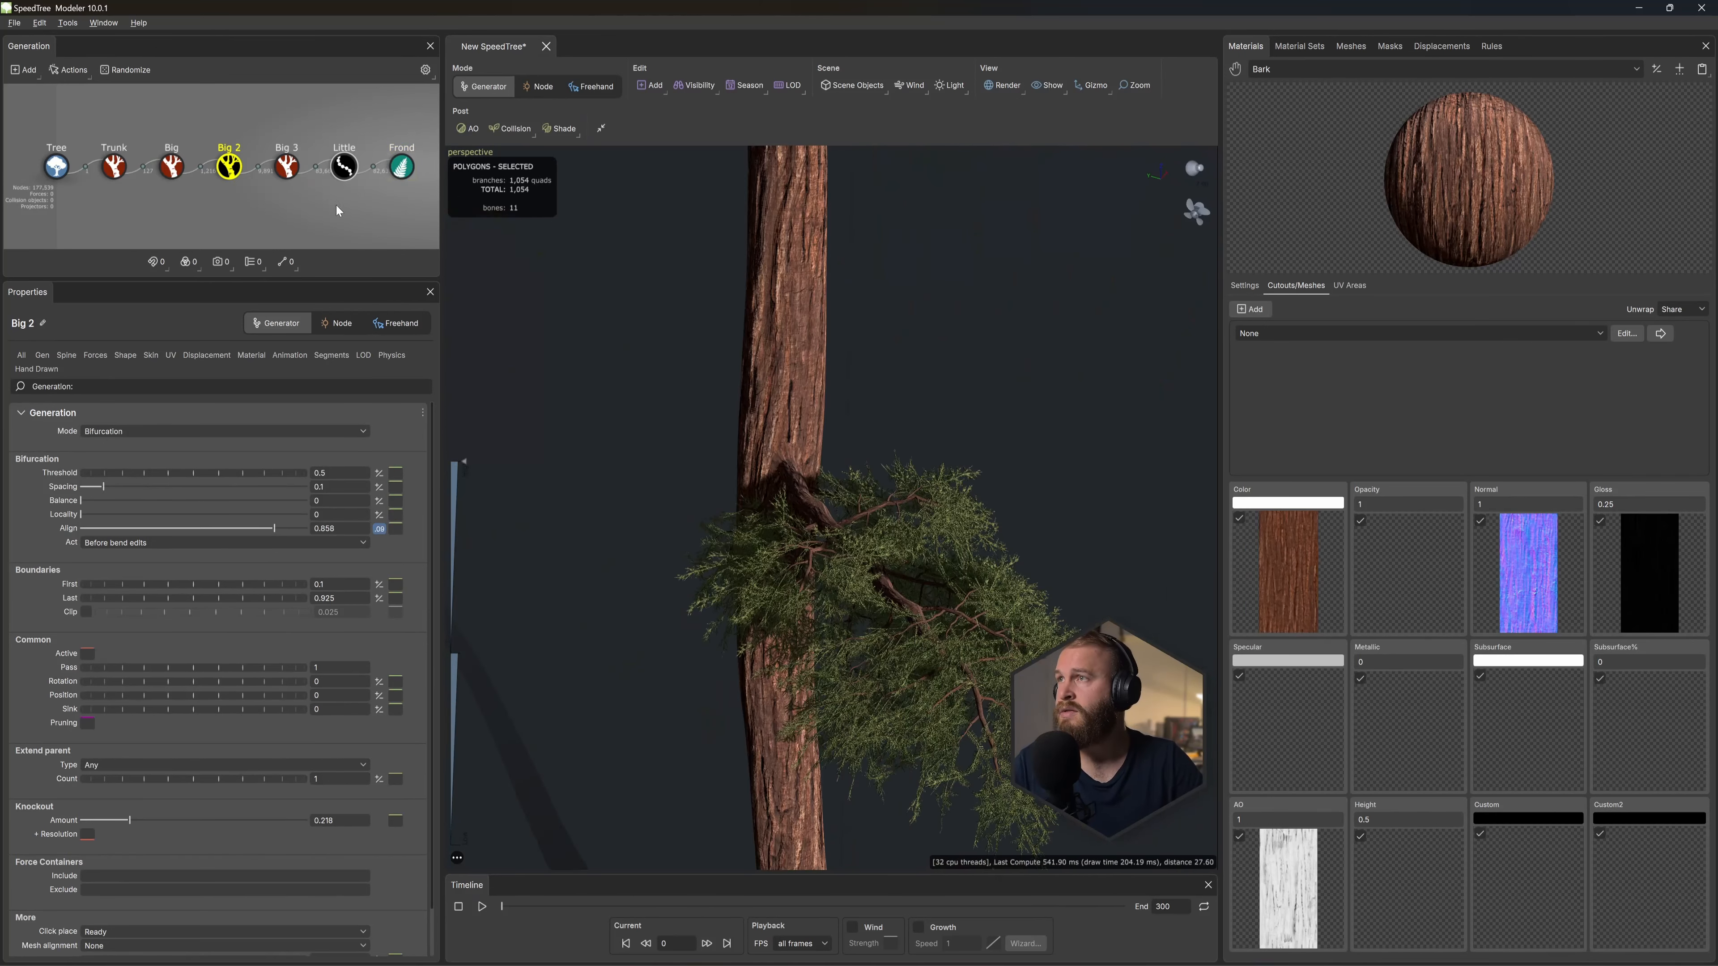
Step: Set the Little branches' absolute spine length to 1.8 and add a slight variance to it
{"action": "left_click", "coordinate": [344, 167]}
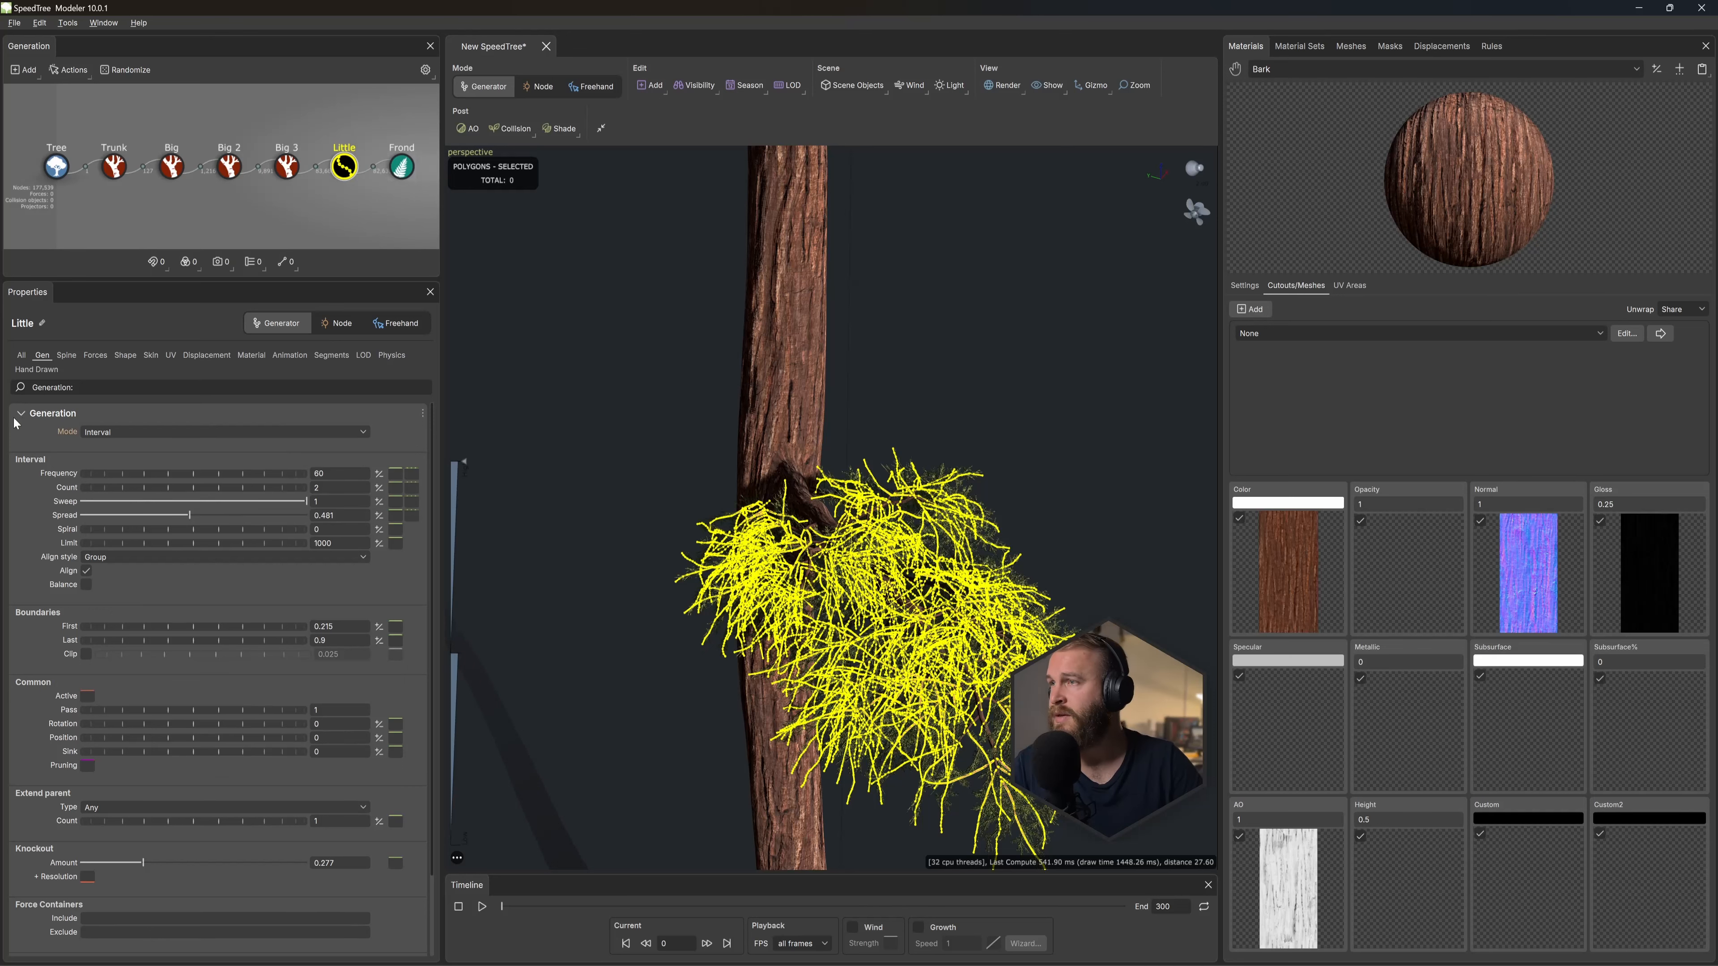
{"action": "left_click", "coordinate": [67, 354]}
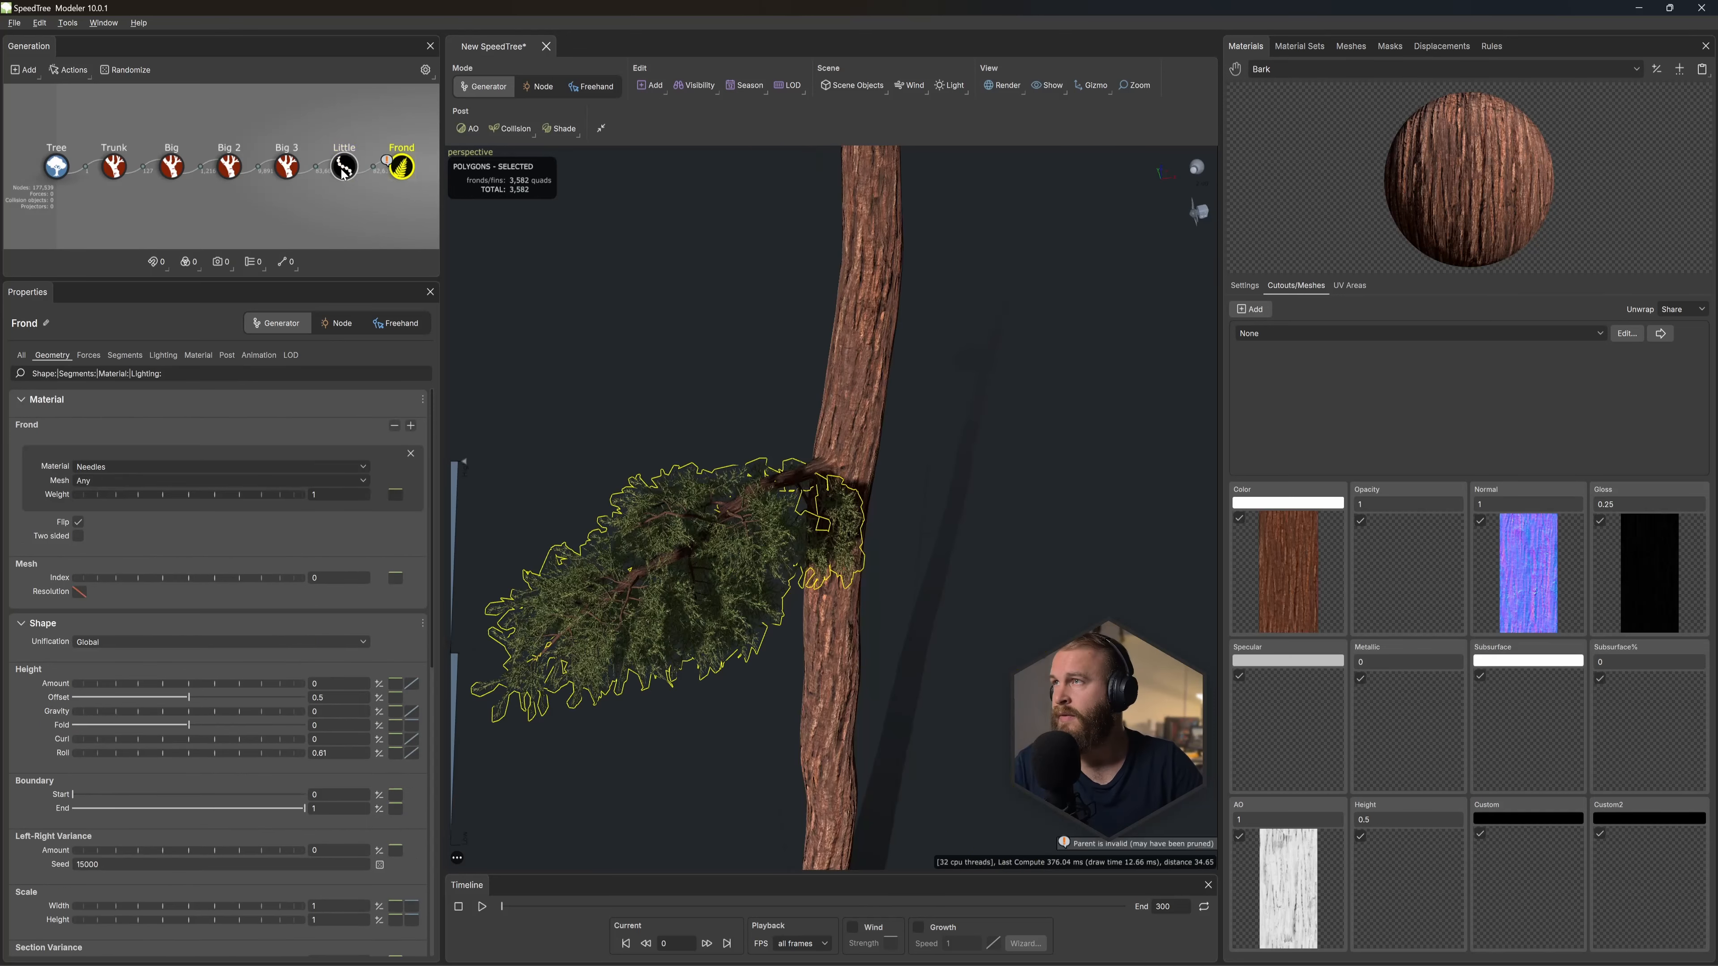
{"action": "left_click", "coordinate": [343, 171]}
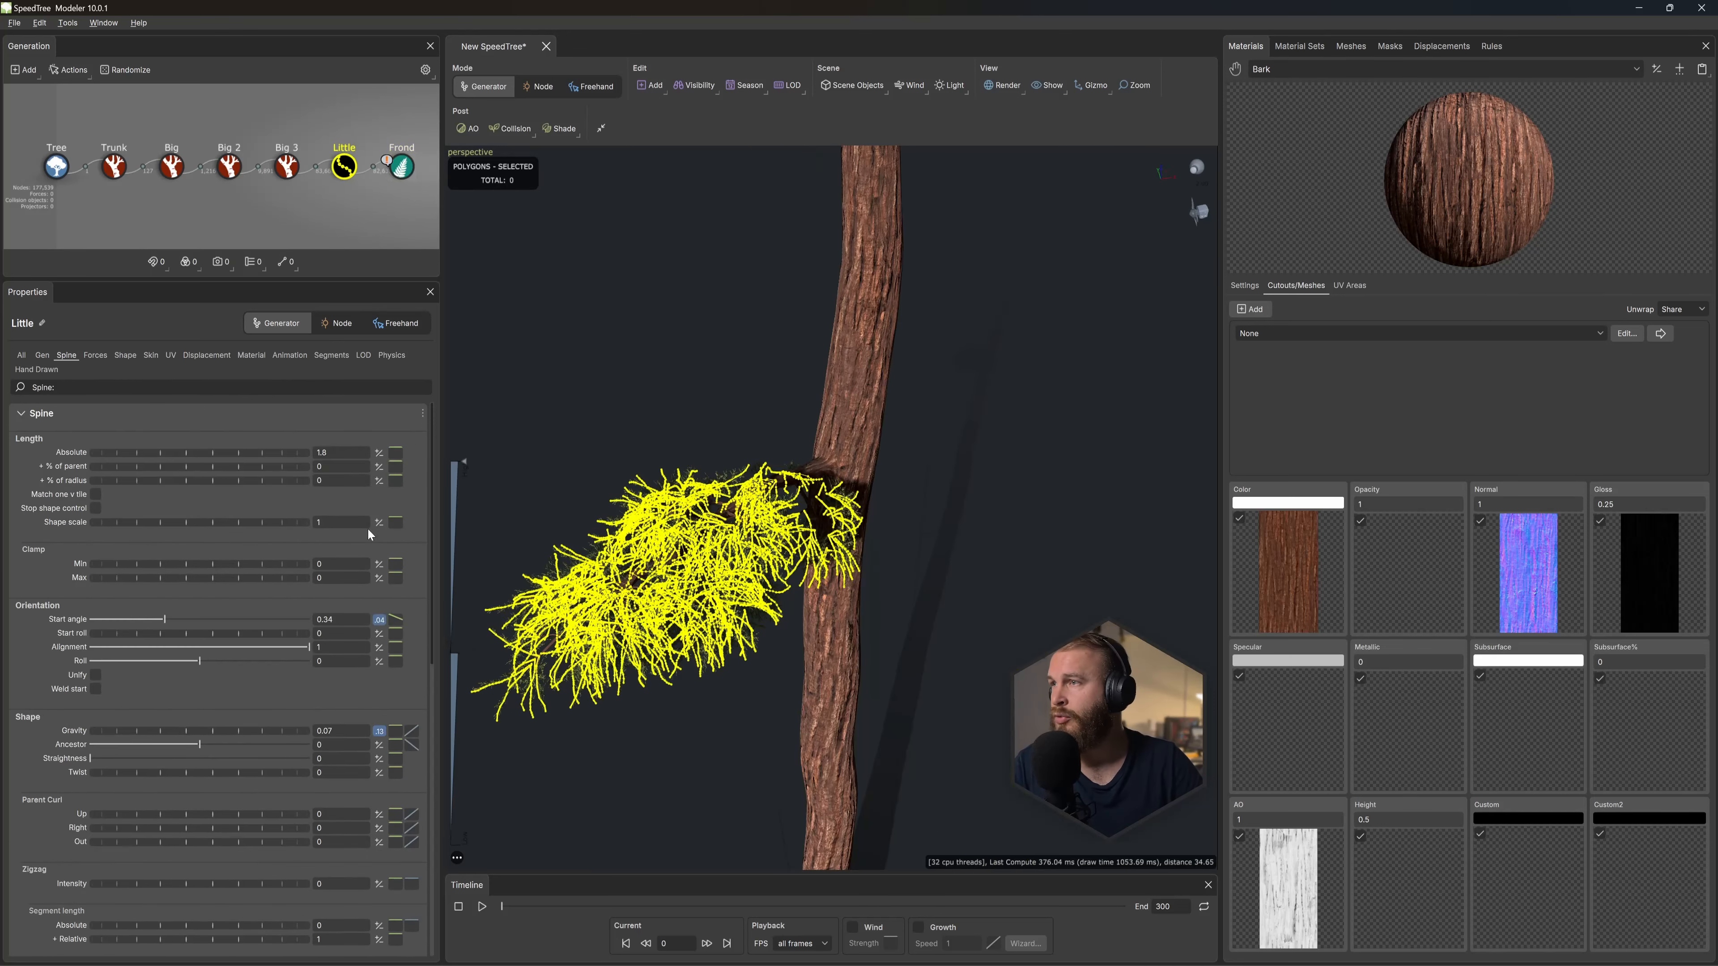
{"action": "left_click", "coordinate": [379, 454]}
{"action": "left_click_drag", "start_coordinate": [476, 485], "coordinate": [522, 476]}
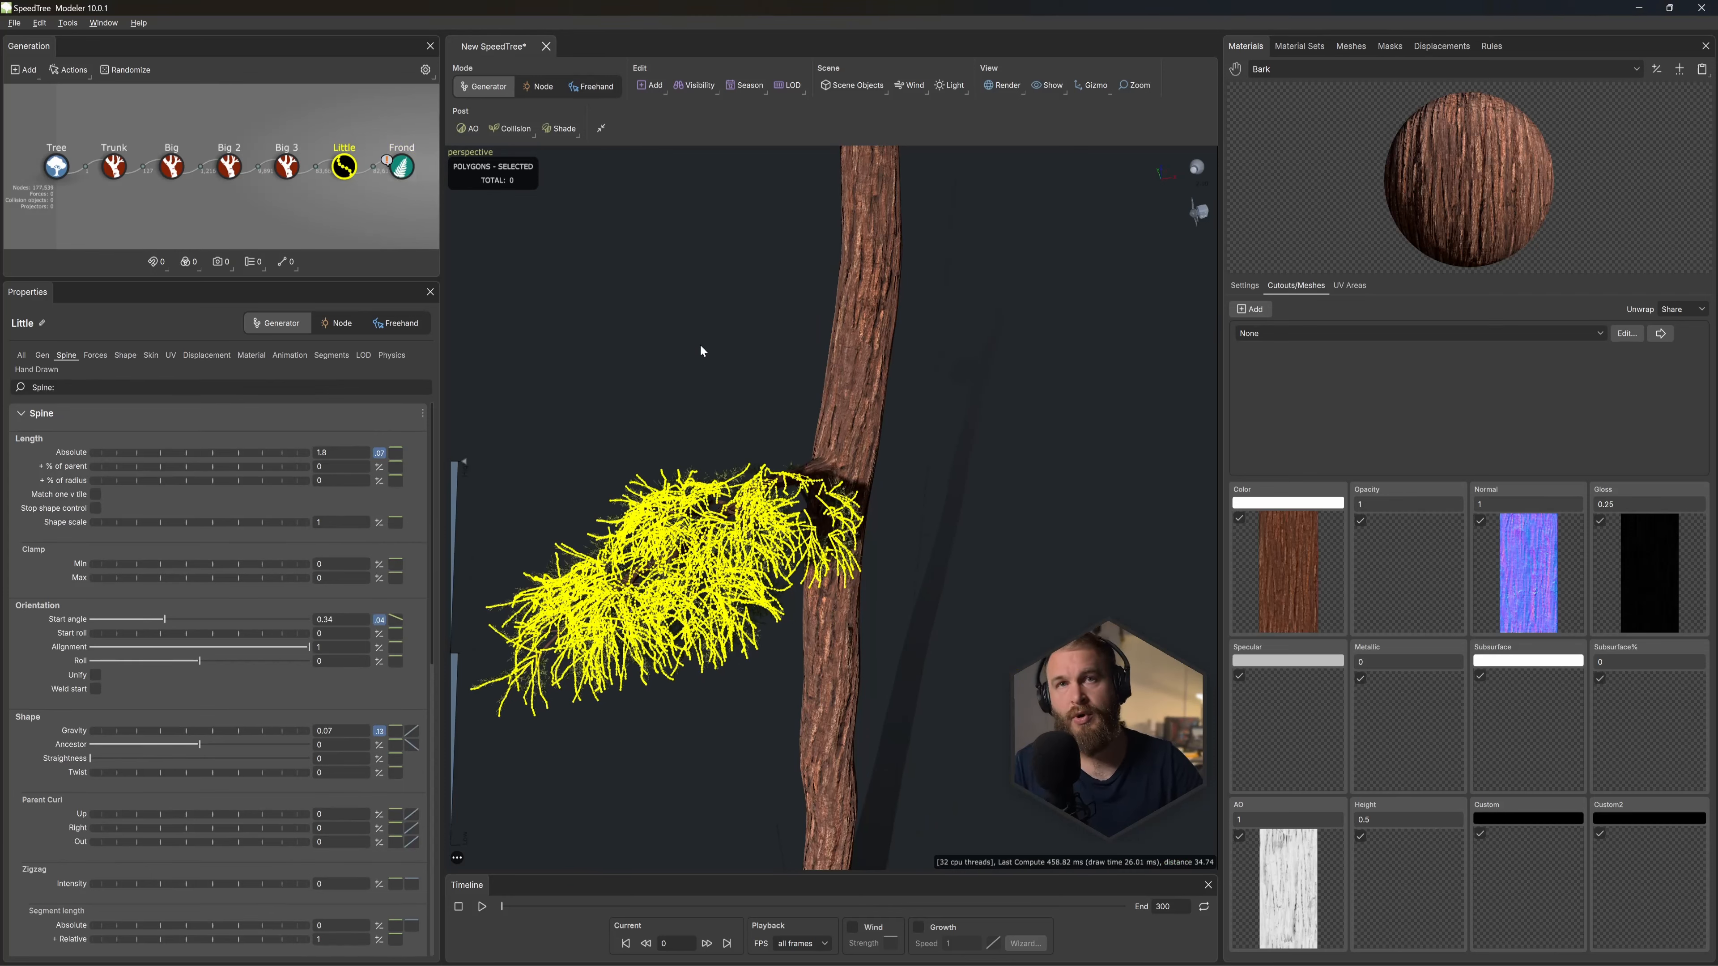
Step: Show all hidden branches again and inspect the whole redwood from several angles and distances
{"action": "left_click", "coordinate": [375, 212]}
{"action": "left_click_drag", "start_coordinate": [608, 433], "coordinate": [670, 553]}
{"action": "right_click", "coordinate": [654, 716]}
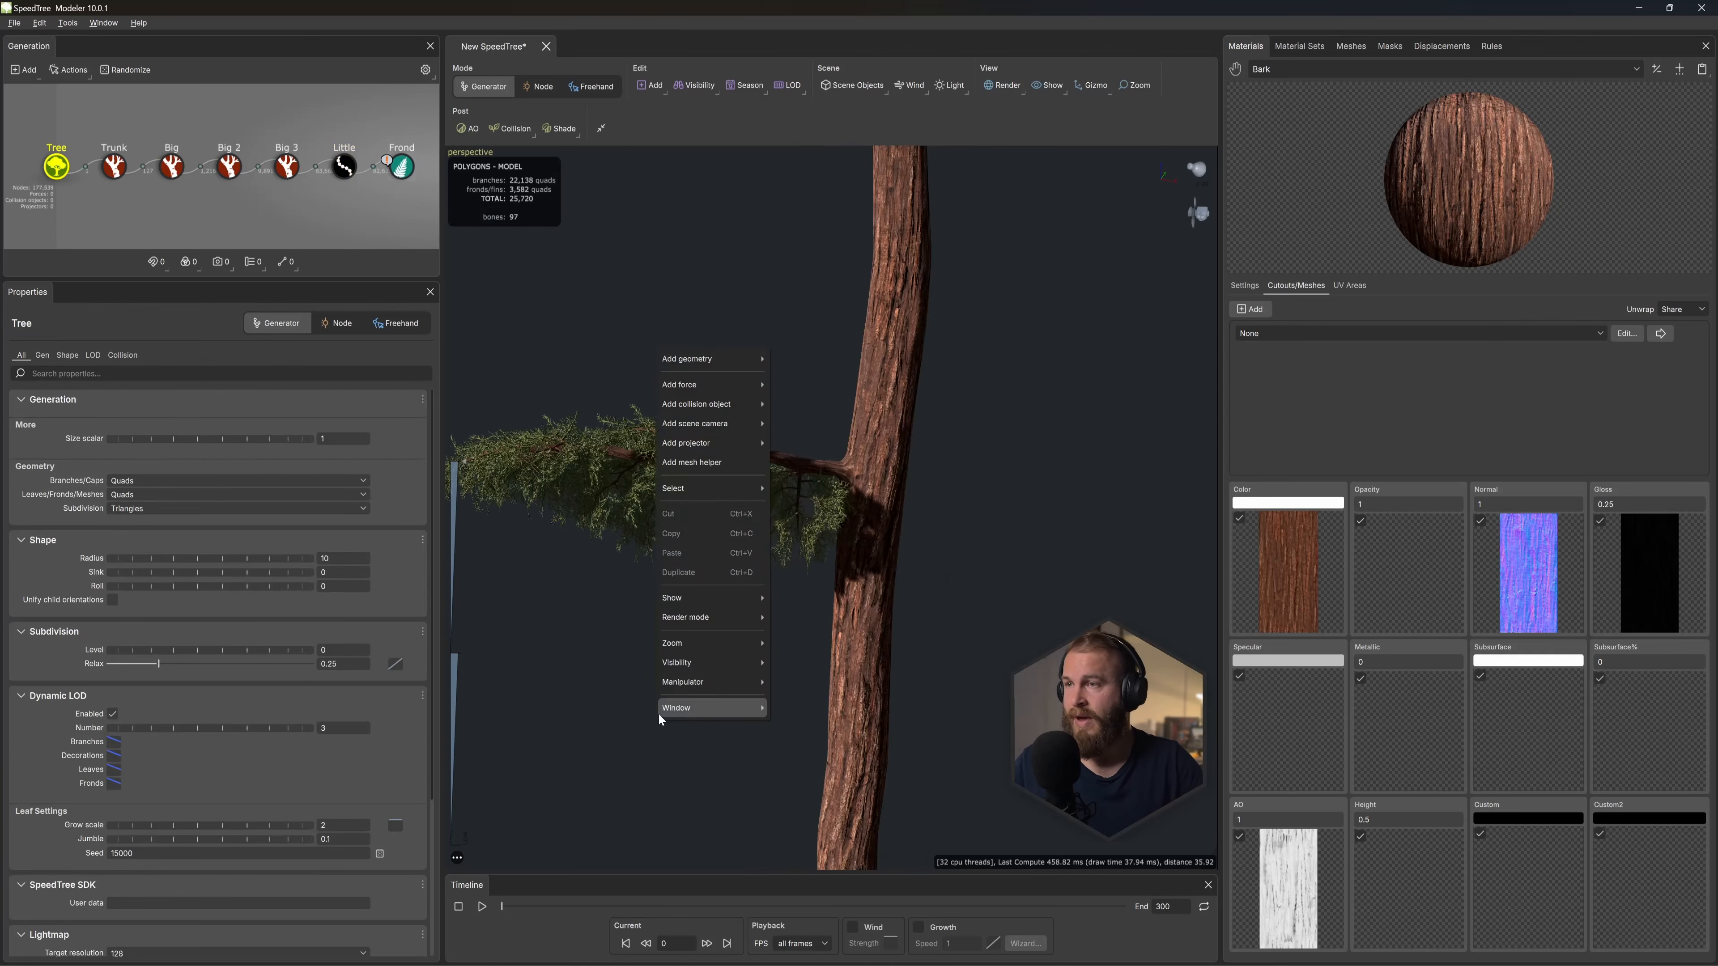
{"action": "mouse_move", "coordinate": [685, 643]}
{"action": "left_click", "coordinate": [783, 682]}
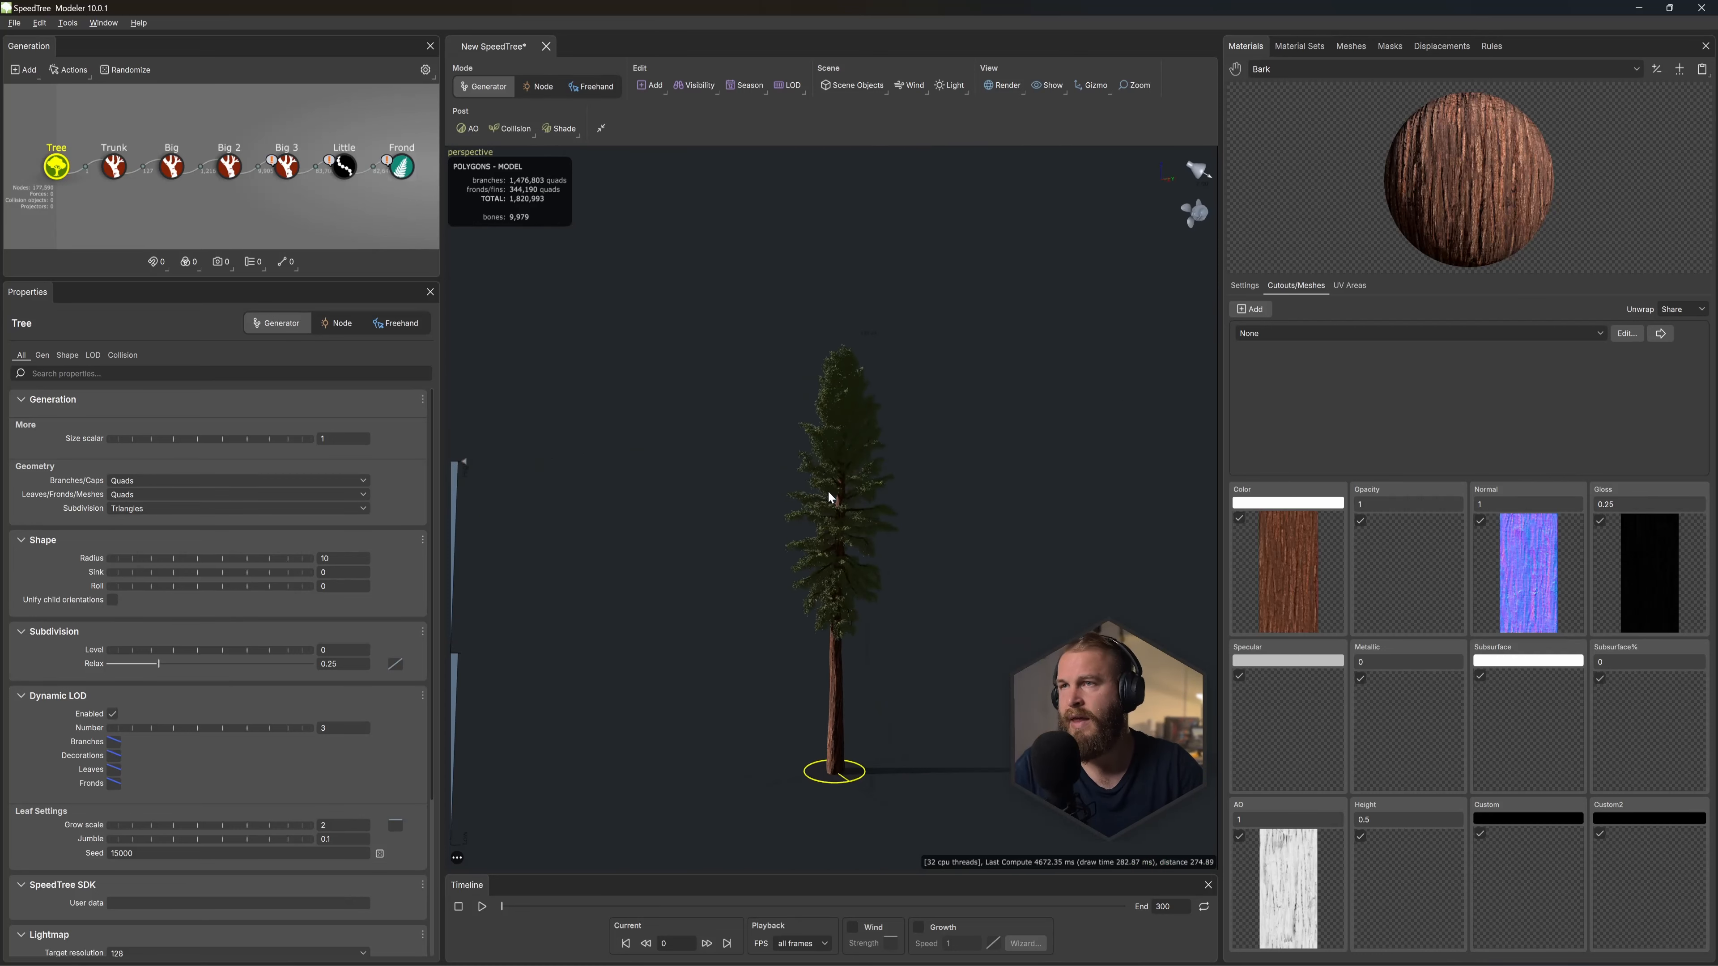
{"action": "scroll", "coordinate": [831, 498], "scroll_direction": "up", "scroll_amount": 10}
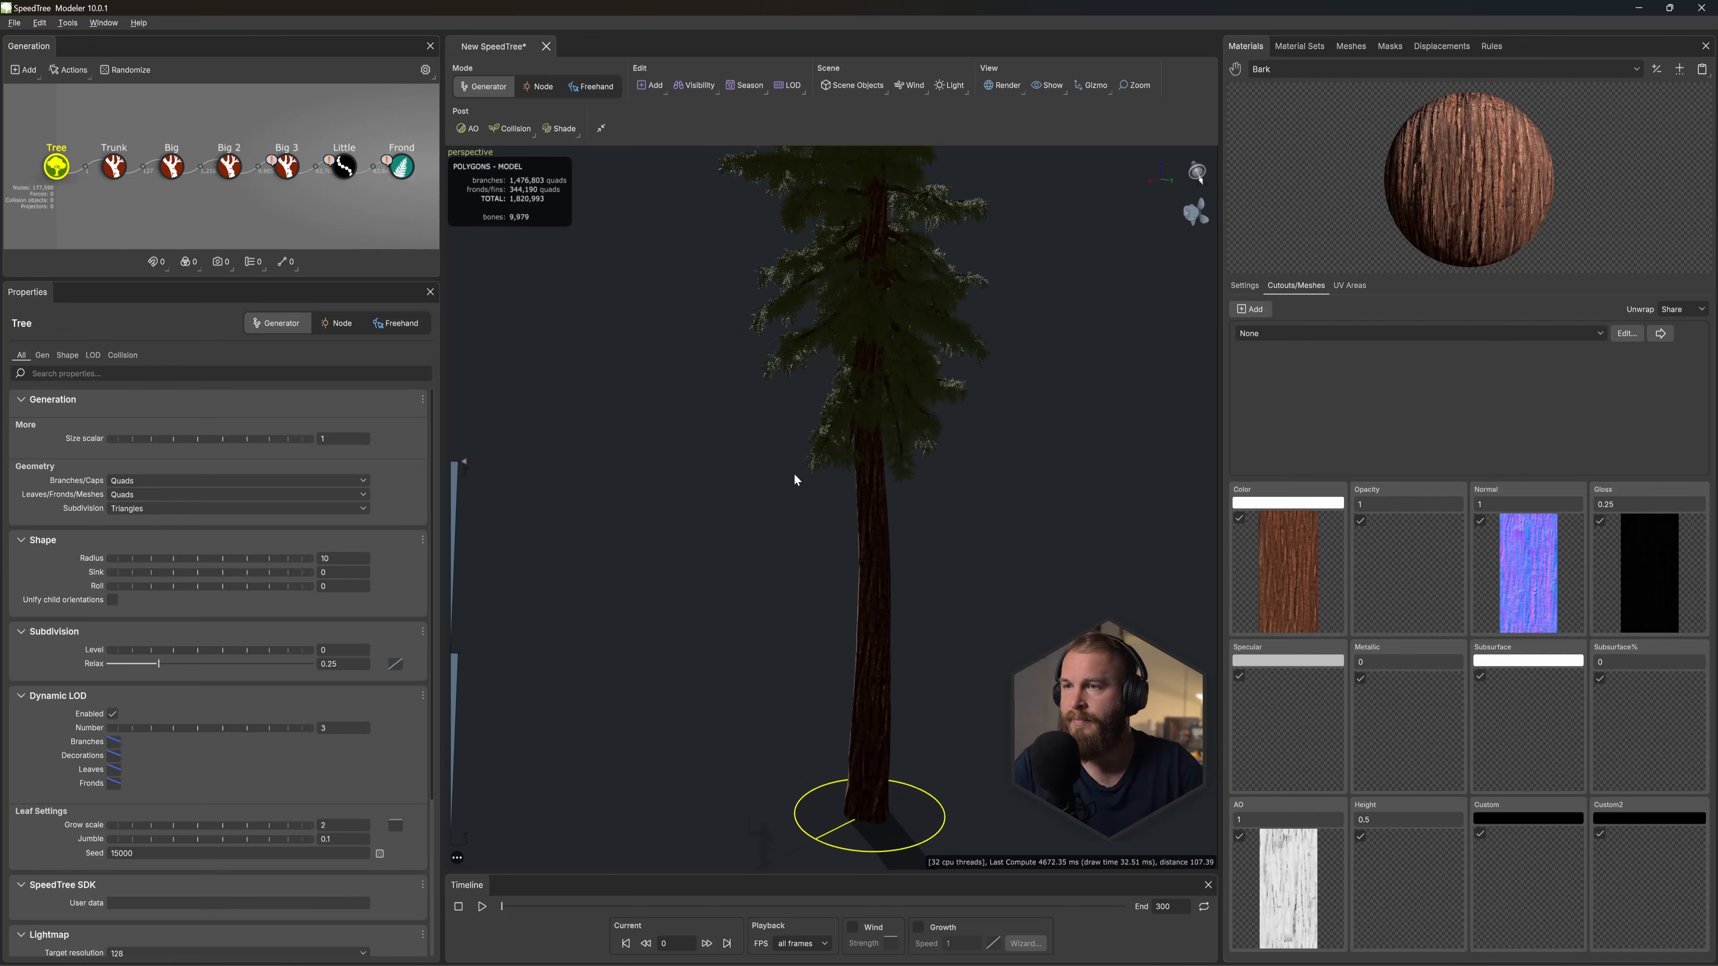
{"action": "left_click_drag", "start_coordinate": [840, 452], "coordinate": [826, 694]}
{"action": "middle_click_drag", "start_coordinate": [832, 558], "coordinate": [860, 611]}
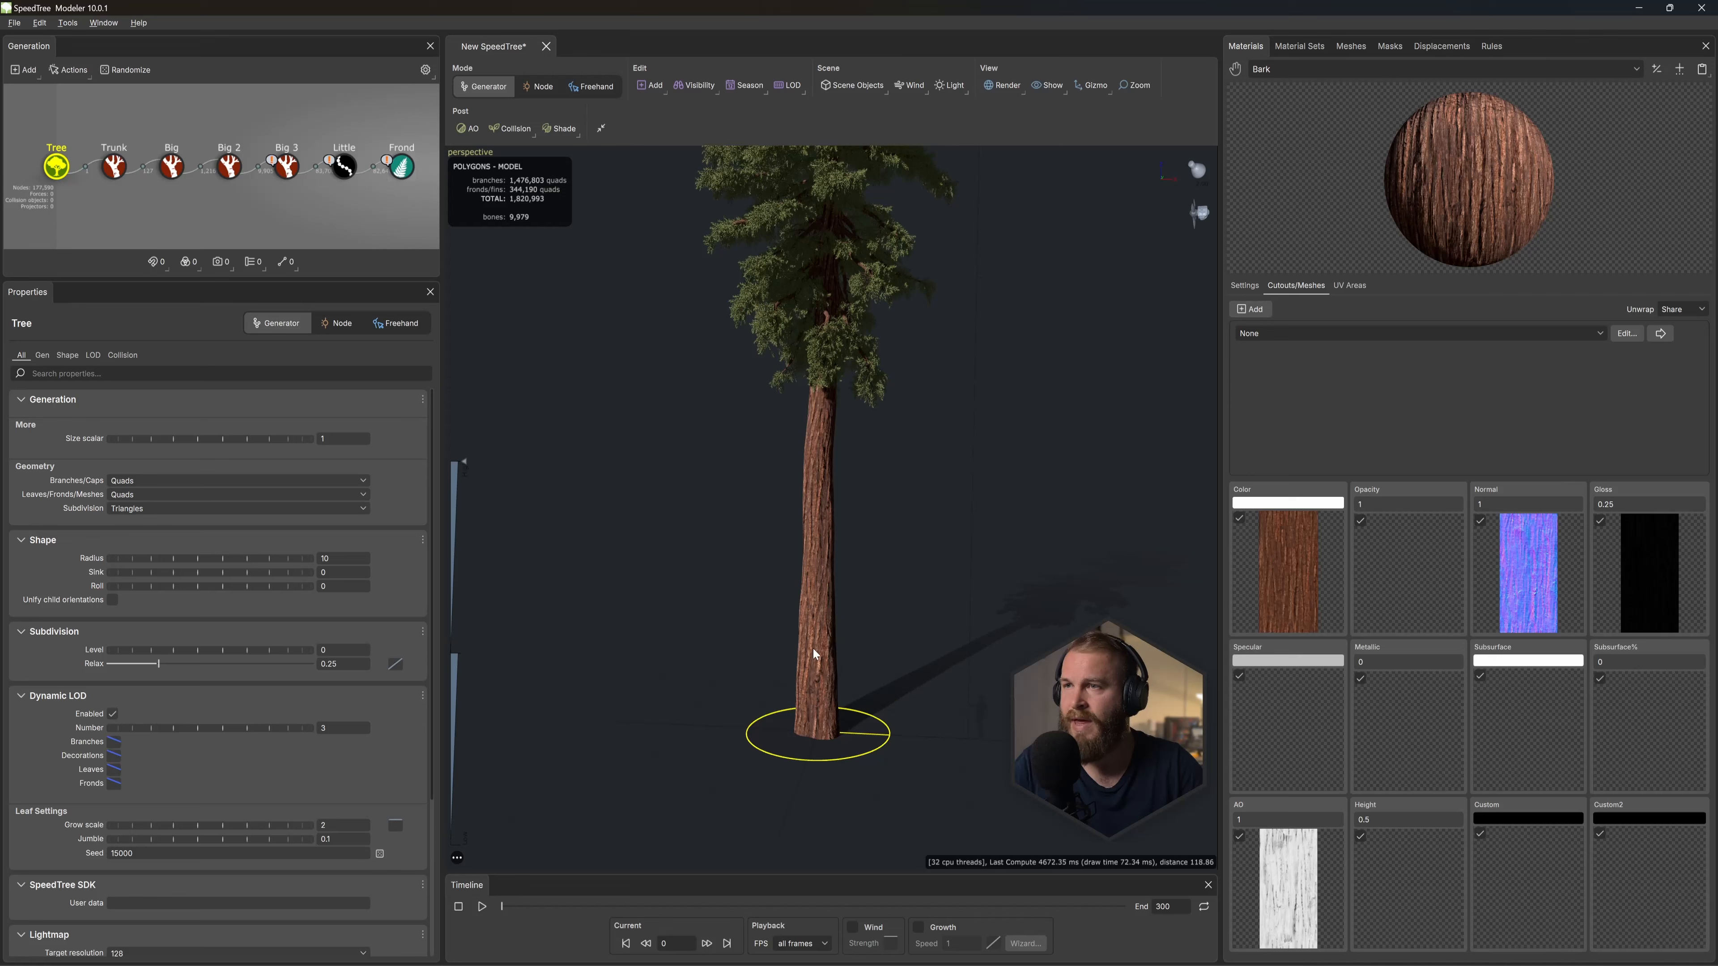
{"action": "scroll", "coordinate": [825, 494], "scroll_direction": "down", "scroll_amount": 5}
{"action": "left_click_drag", "start_coordinate": [838, 682], "coordinate": [900, 576]}
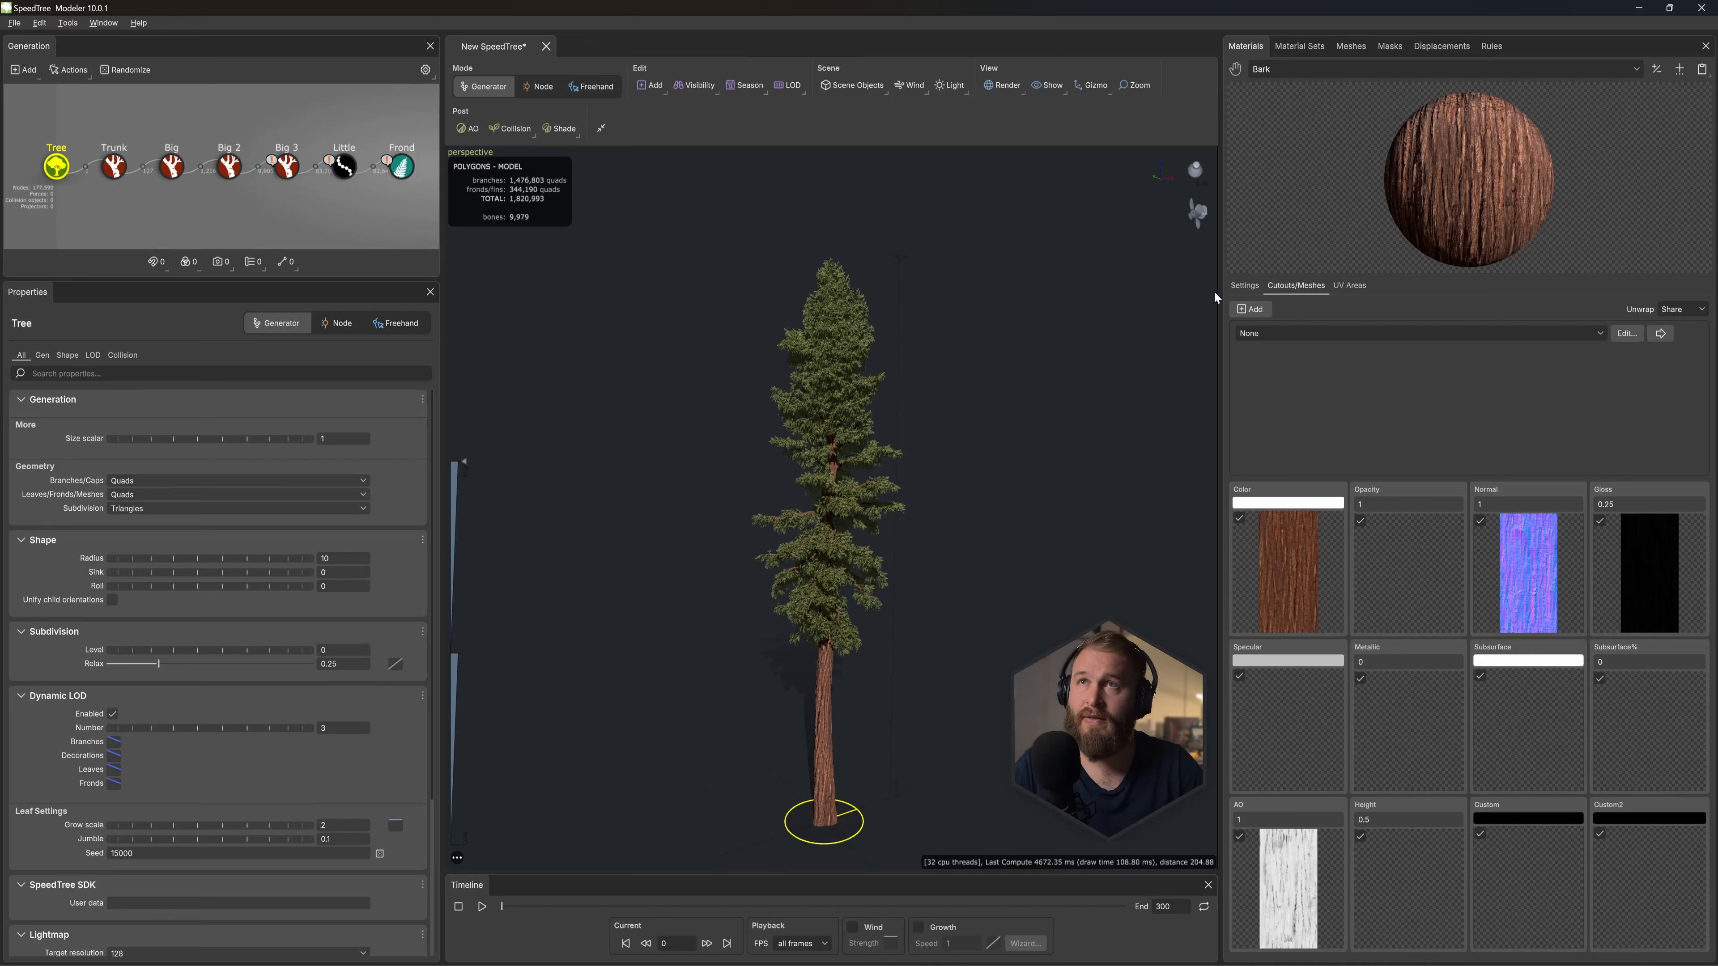
Step: Duplicate the Needles material and load the orange-brown needle texture as the copy's color map
{"action": "left_click", "coordinate": [1274, 68]}
{"action": "left_click", "coordinate": [1297, 111]}
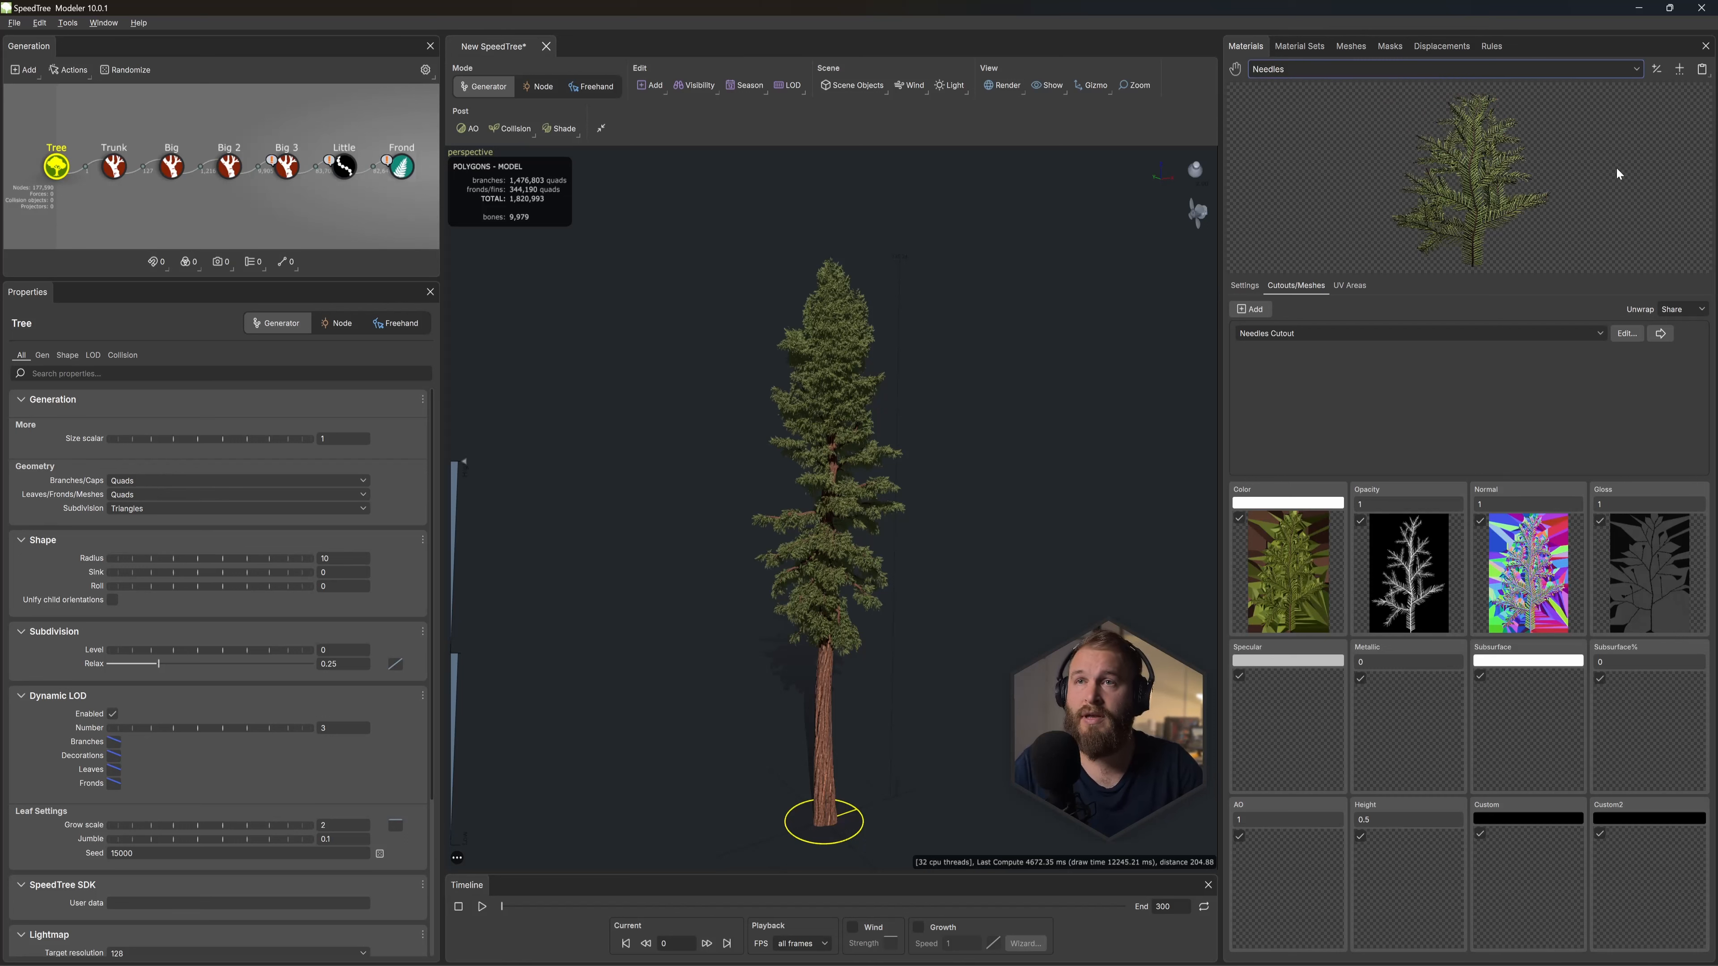
{"action": "left_click", "coordinate": [1702, 68]}
{"action": "left_click", "coordinate": [1660, 175]}
{"action": "left_click", "coordinate": [1313, 629]}
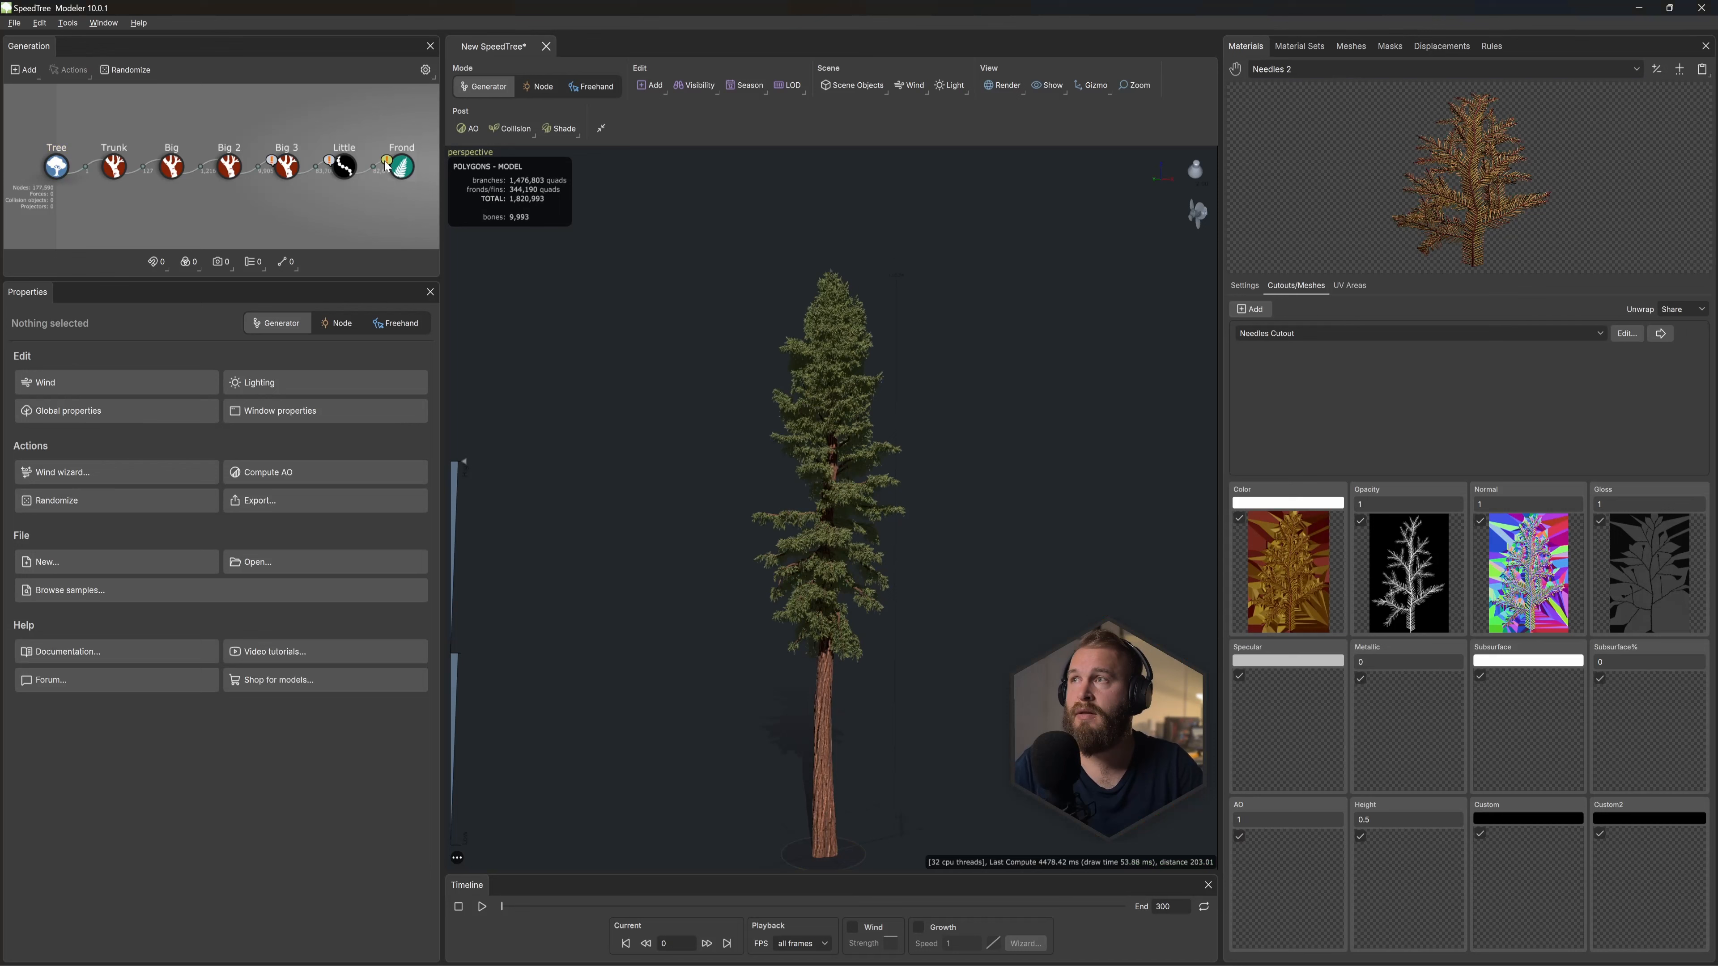
Step: Hide the Frond generator and duplicate the Needles 2 material
{"action": "left_click", "coordinate": [402, 167]}
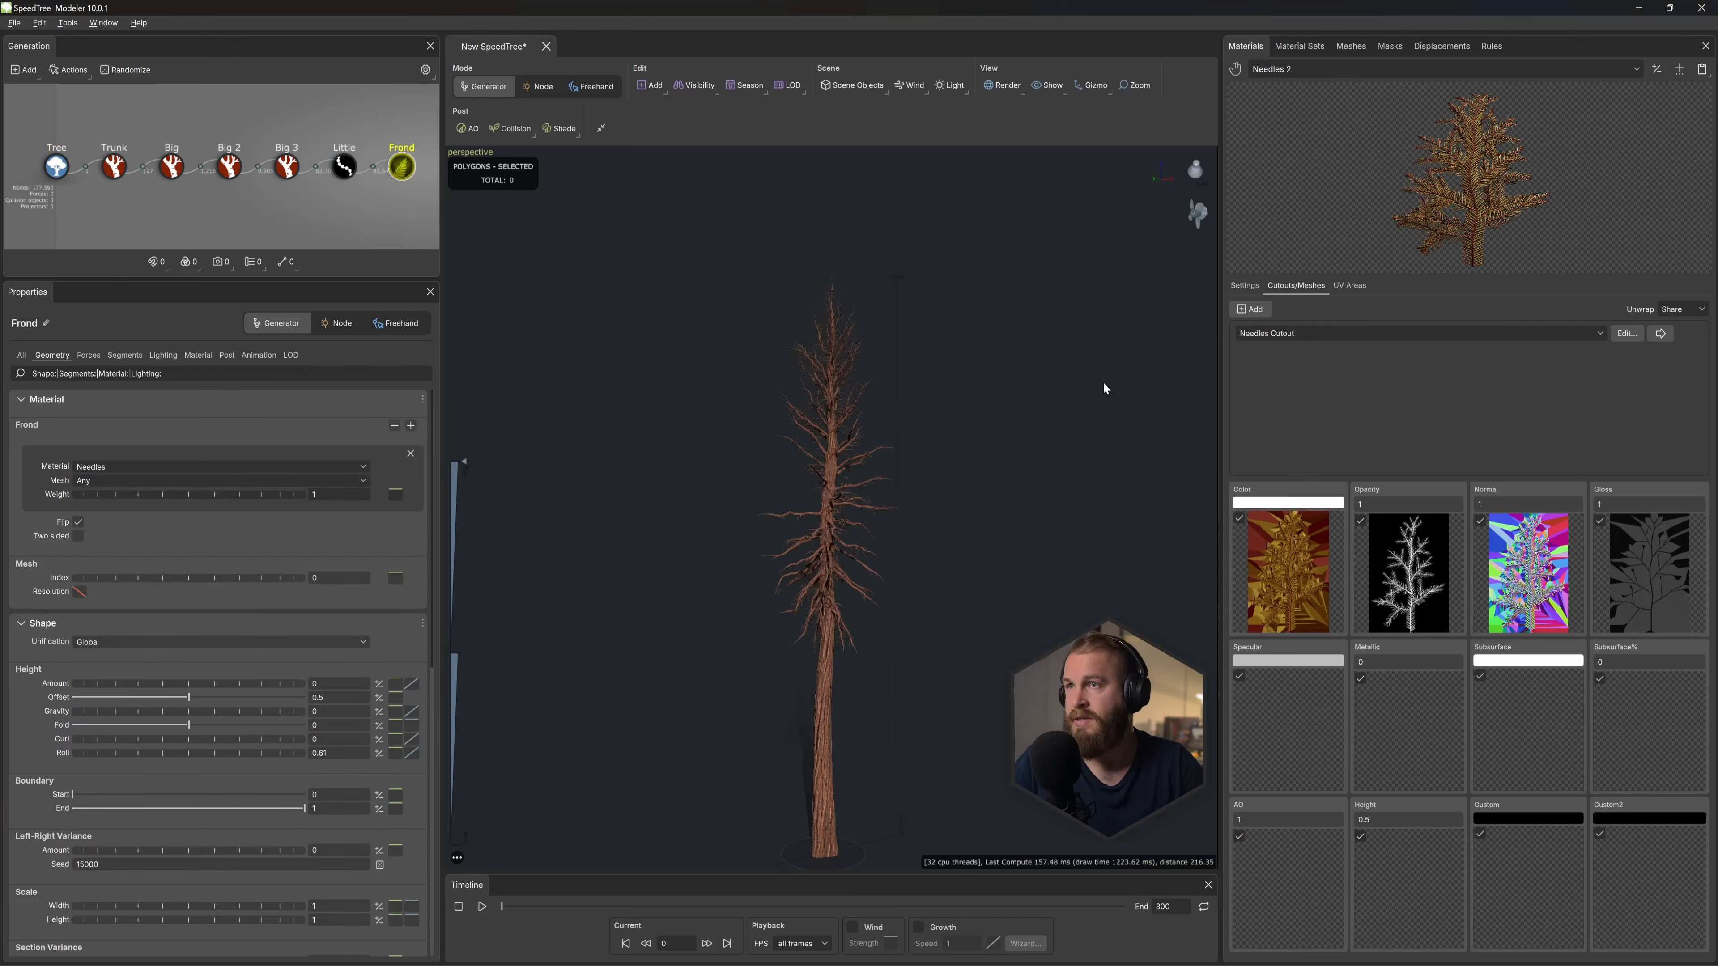
{"action": "left_click", "coordinate": [1306, 69]}
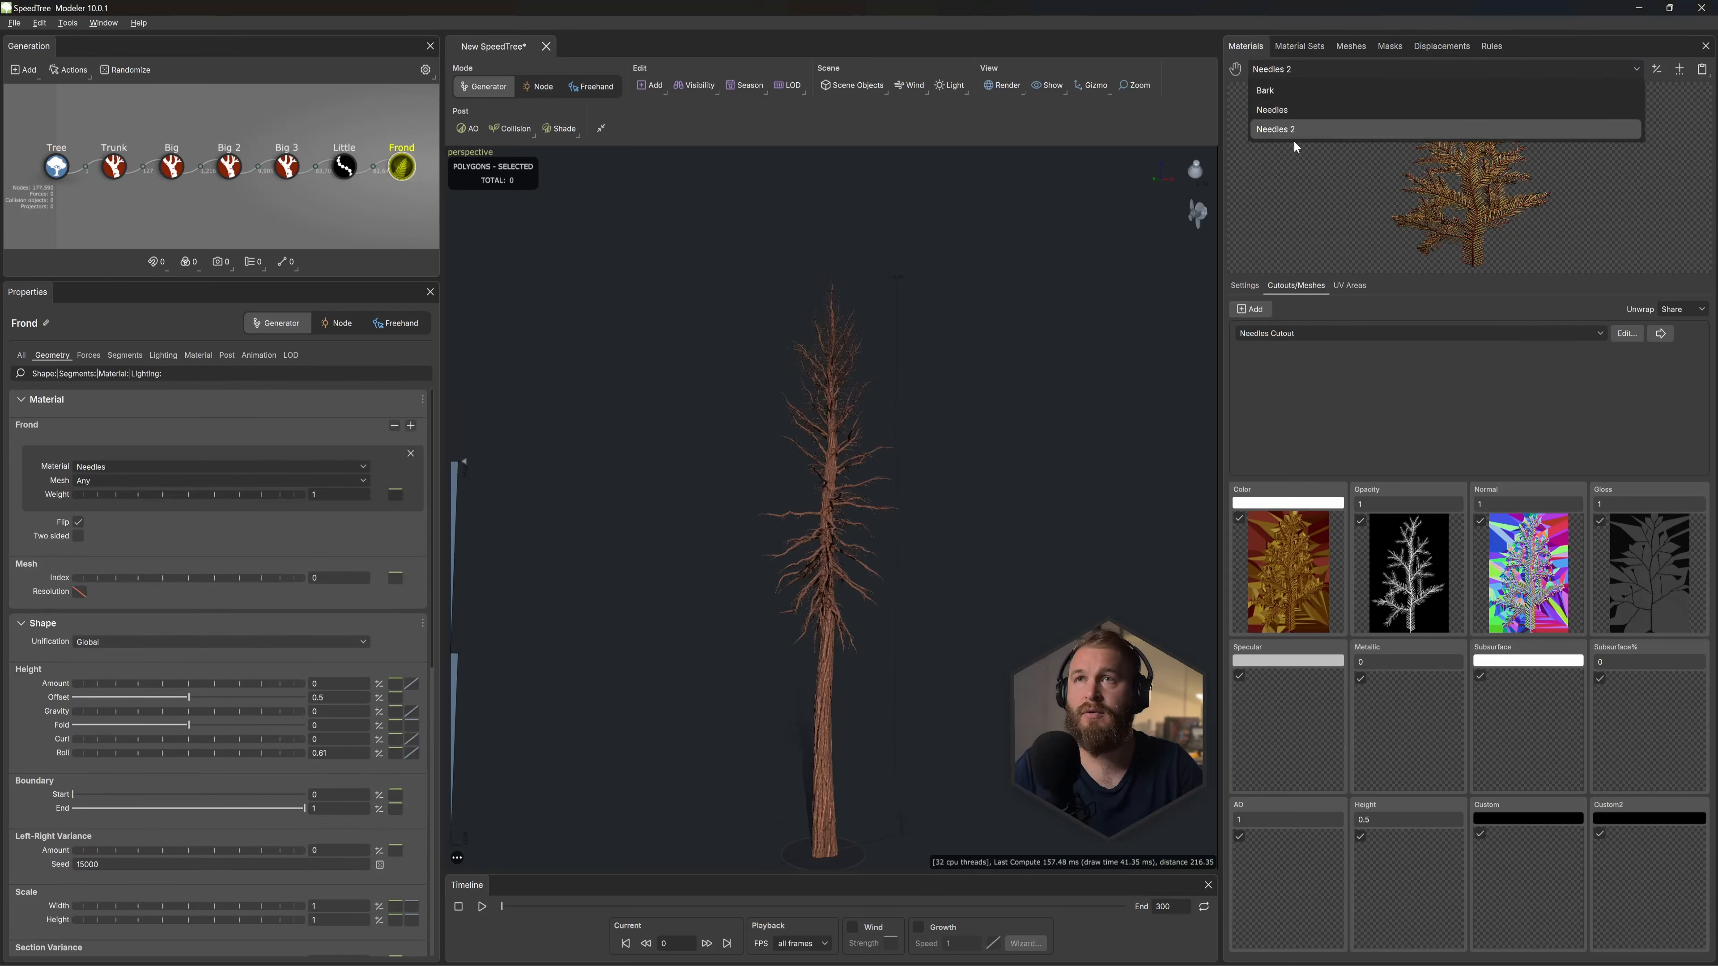
{"action": "left_click", "coordinate": [1296, 129]}
{"action": "left_click", "coordinate": [1695, 71]}
{"action": "left_click", "coordinate": [1664, 169]}
Step: Add a new material set to the model
{"action": "left_click", "coordinate": [1298, 46]}
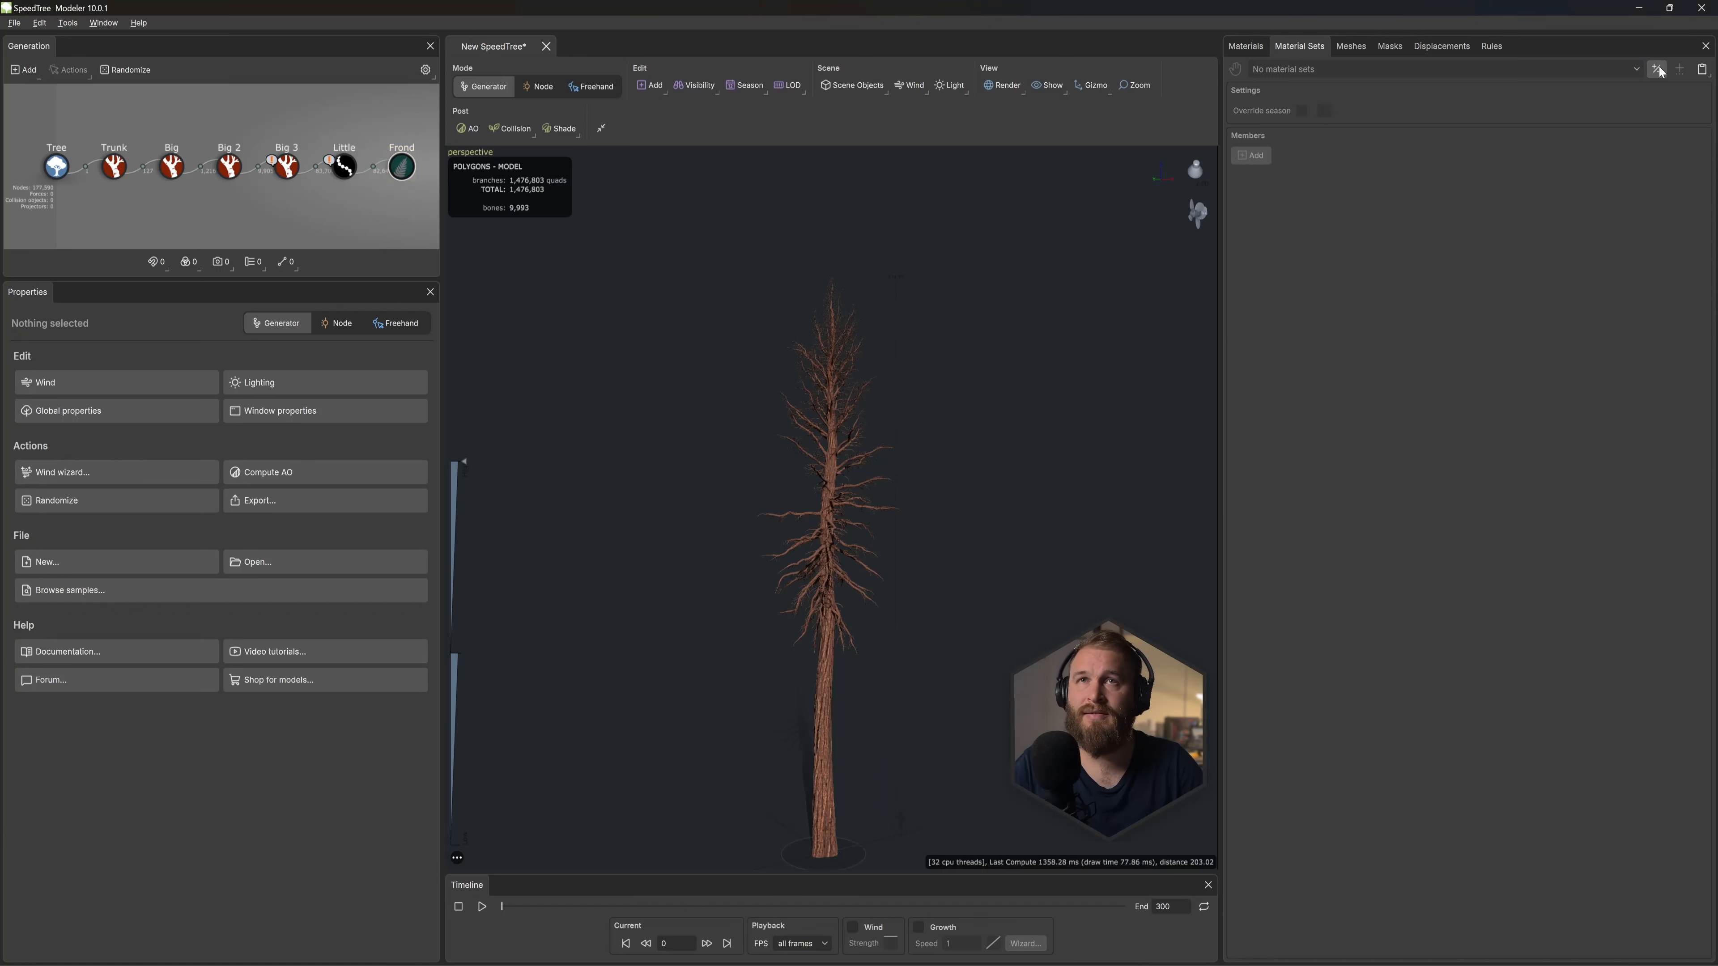
{"action": "left_click", "coordinate": [1399, 69]}
{"action": "left_click", "coordinate": [1412, 141]}
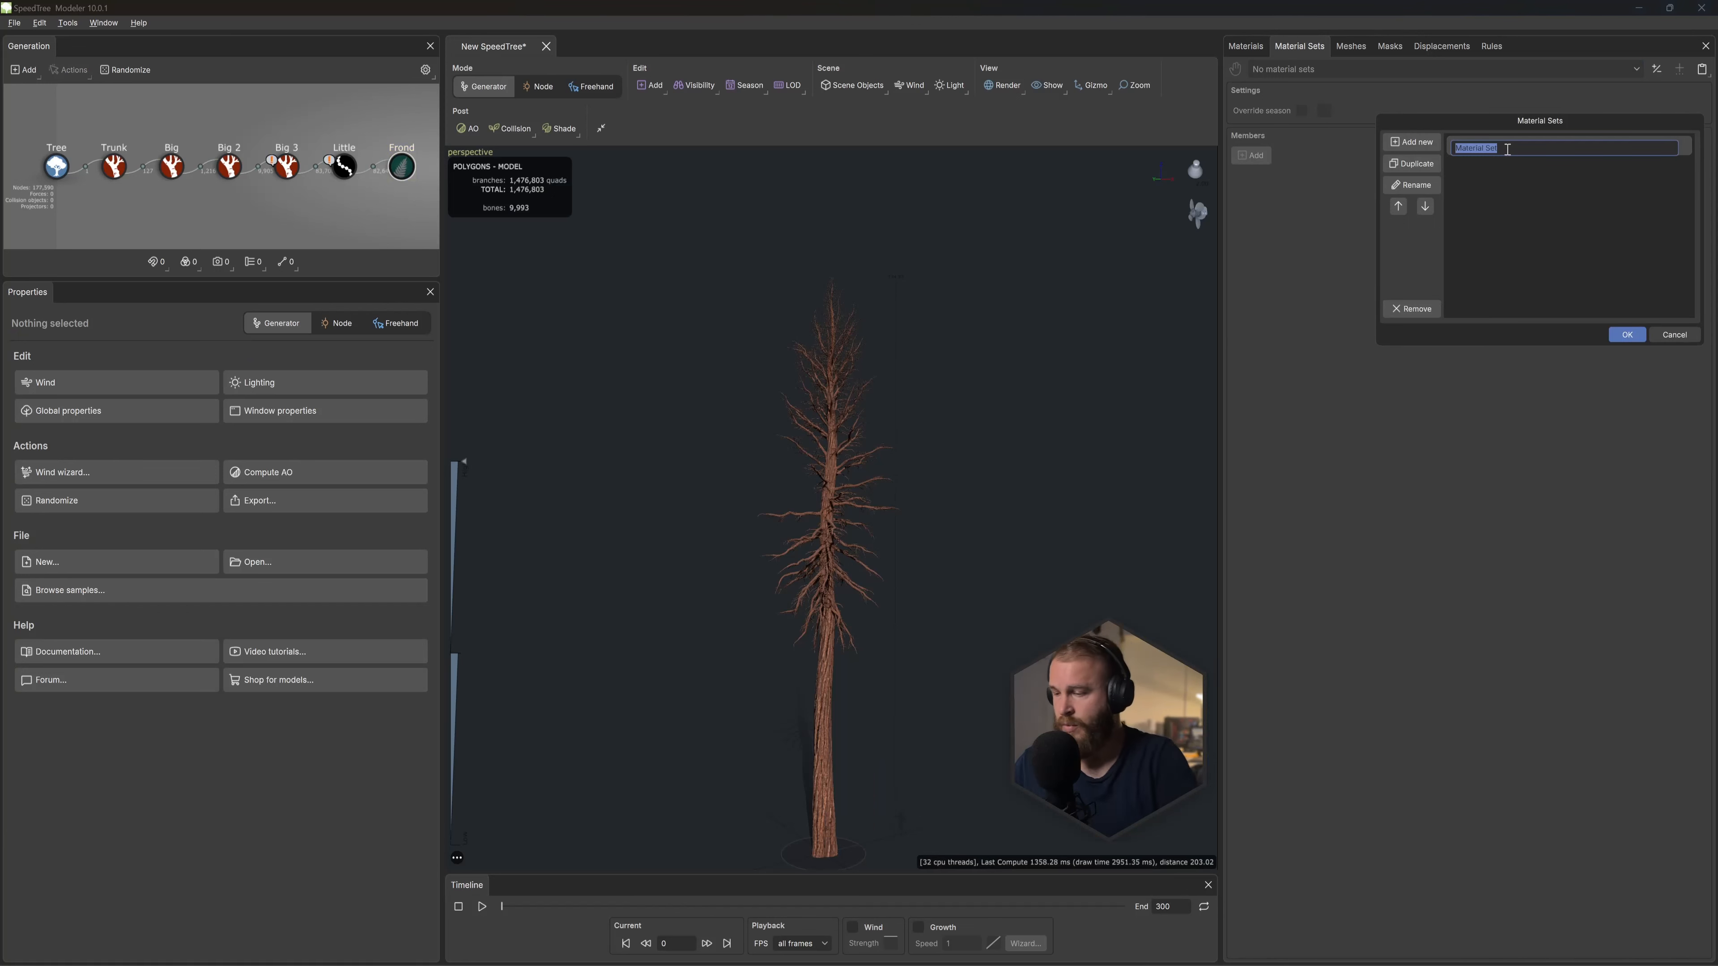
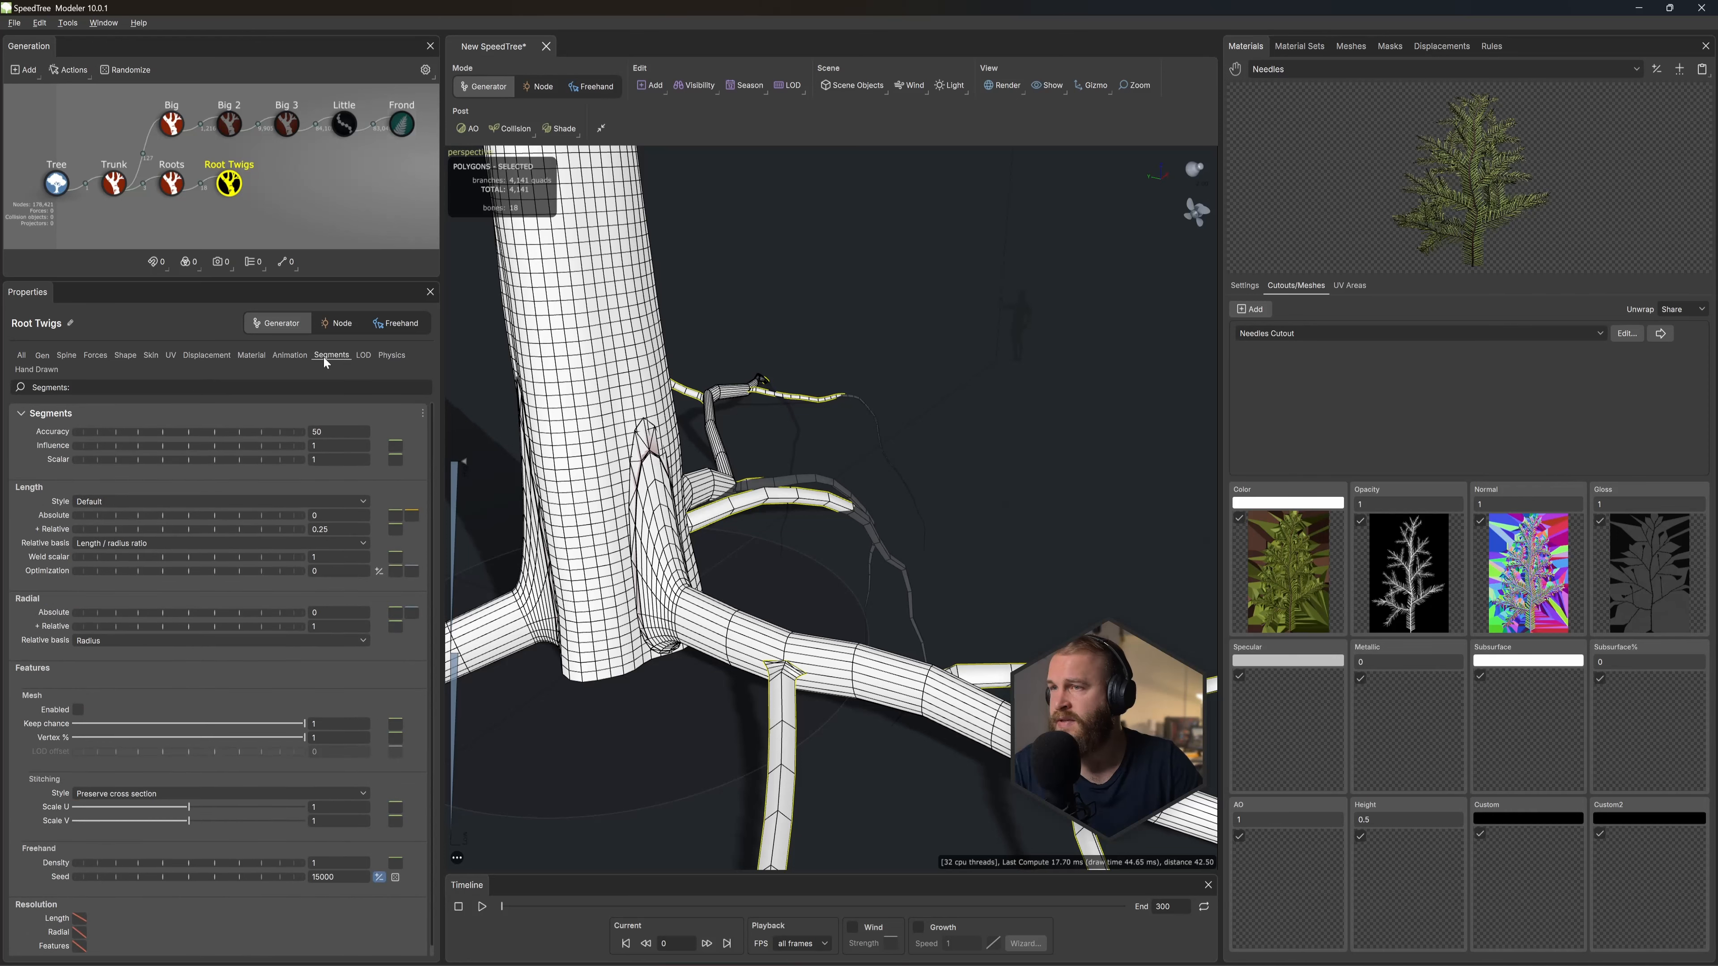
Step: Set the Root Twigs' absolute radial segments to 7 and adjust their skin settings
{"action": "left_click_drag", "start_coordinate": [270, 618], "coordinate": [762, 601]}
{"action": "left_click", "coordinate": [151, 355]}
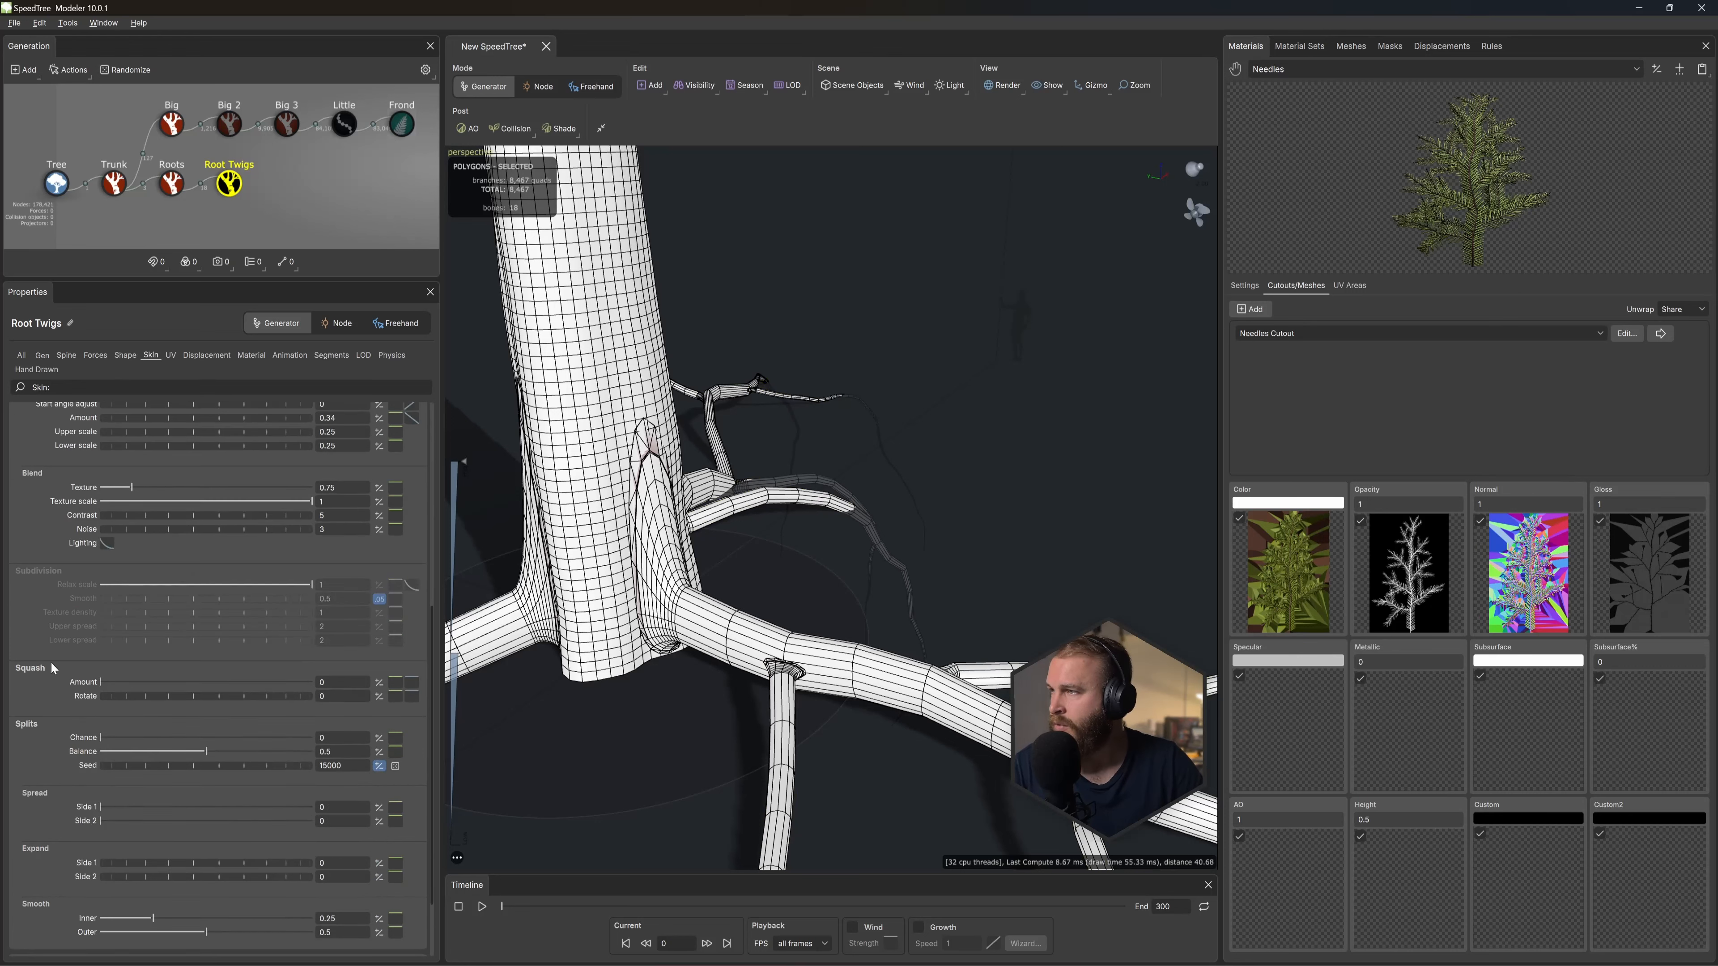
{"action": "left_click_drag", "start_coordinate": [146, 691], "coordinate": [188, 688]}
Step: Set the variance of the Roots' spine length as % of parent to 0
{"action": "left_click", "coordinate": [173, 187]}
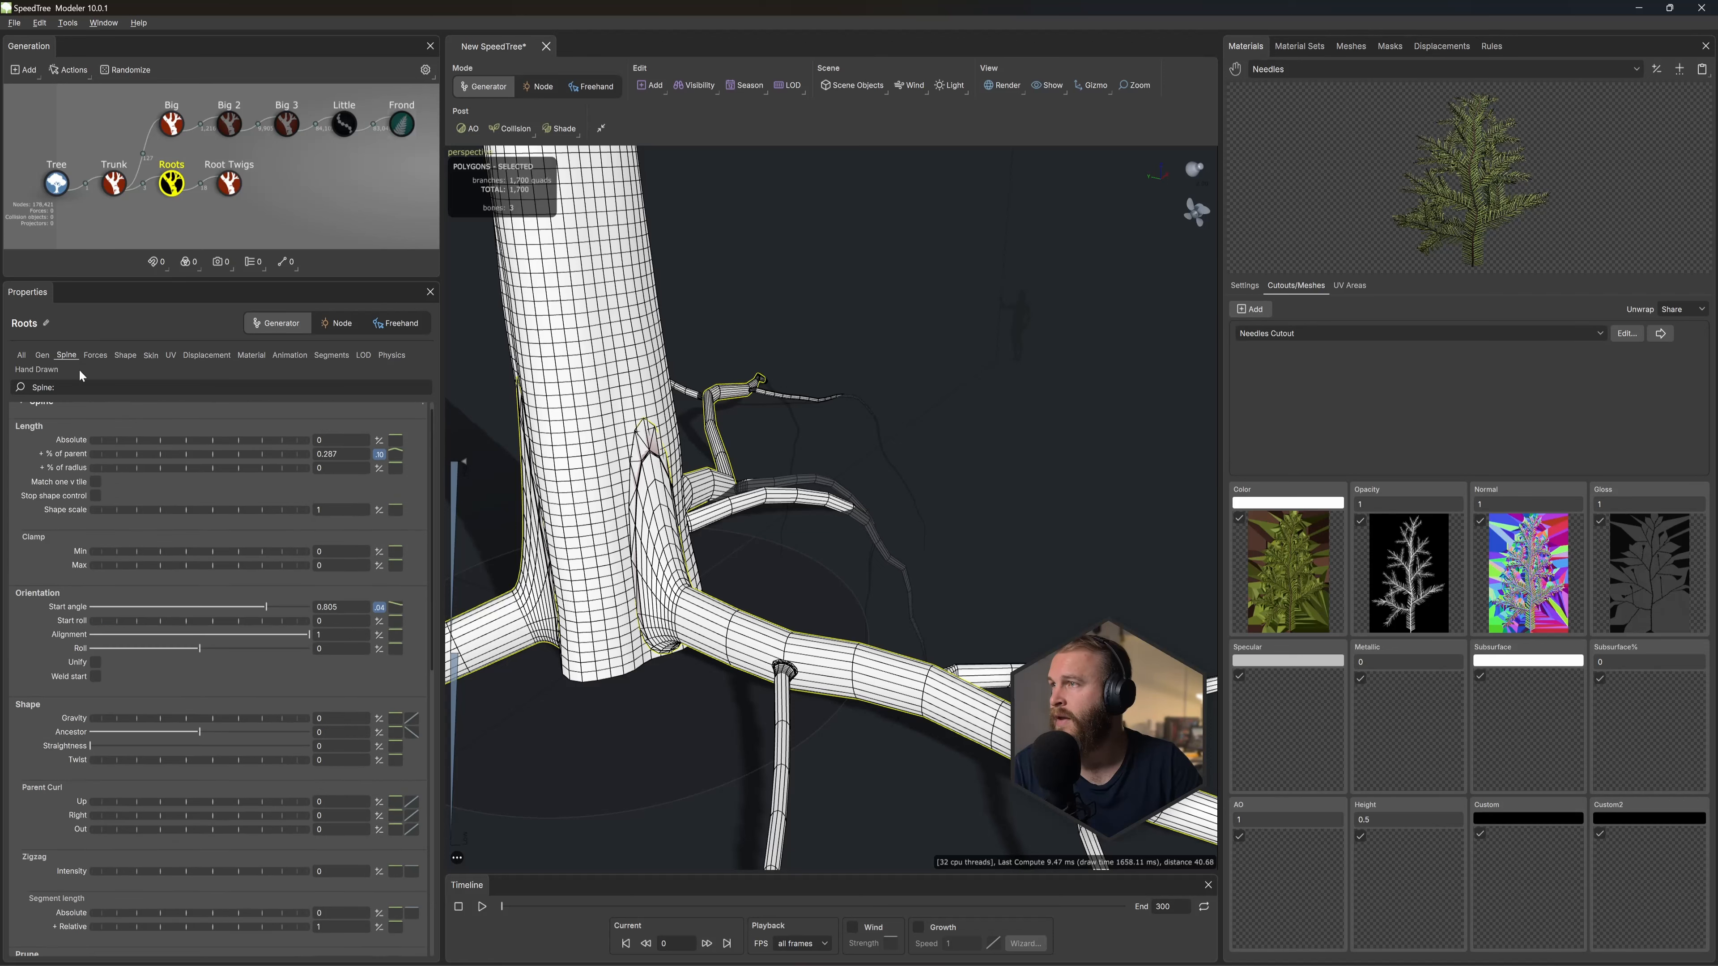
{"action": "left_click", "coordinate": [377, 471]}
{"action": "type", "text": "0"}
{"action": "key", "text": "Return"}
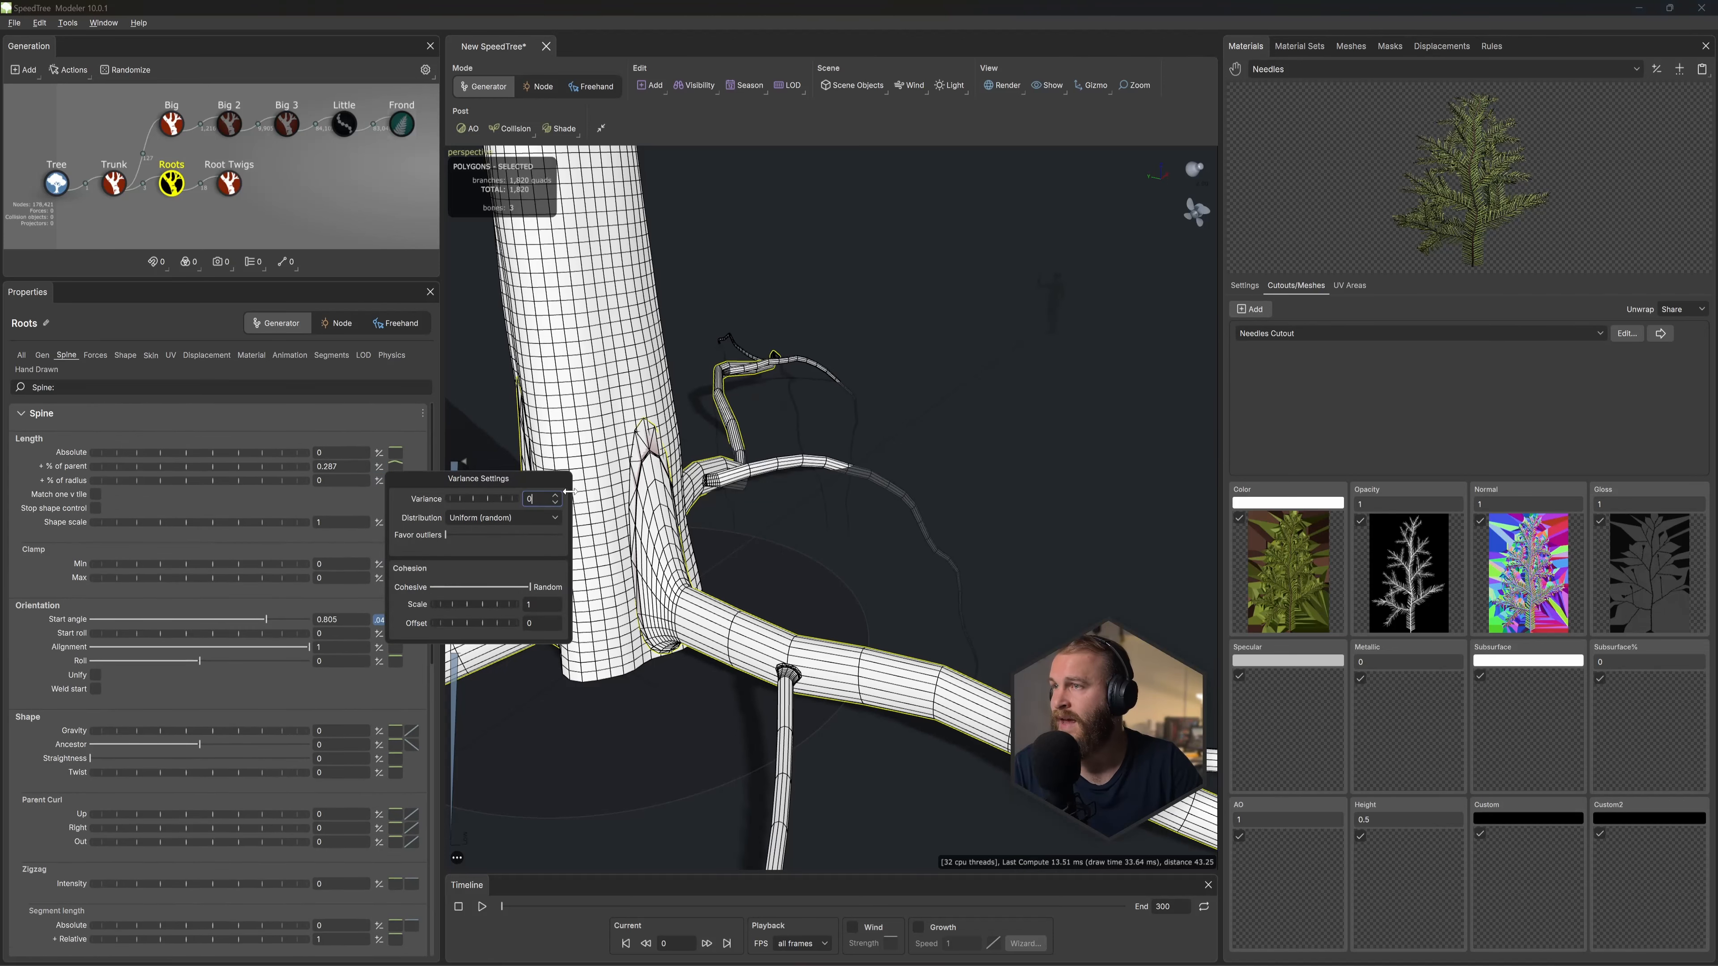
Step: Apply a flat parent curve to the Roots' % of parent spine length and reduce that length to about 0.08
{"action": "left_click", "coordinate": [395, 465]}
{"action": "left_click", "coordinate": [517, 488]}
{"action": "left_click", "coordinate": [537, 533]}
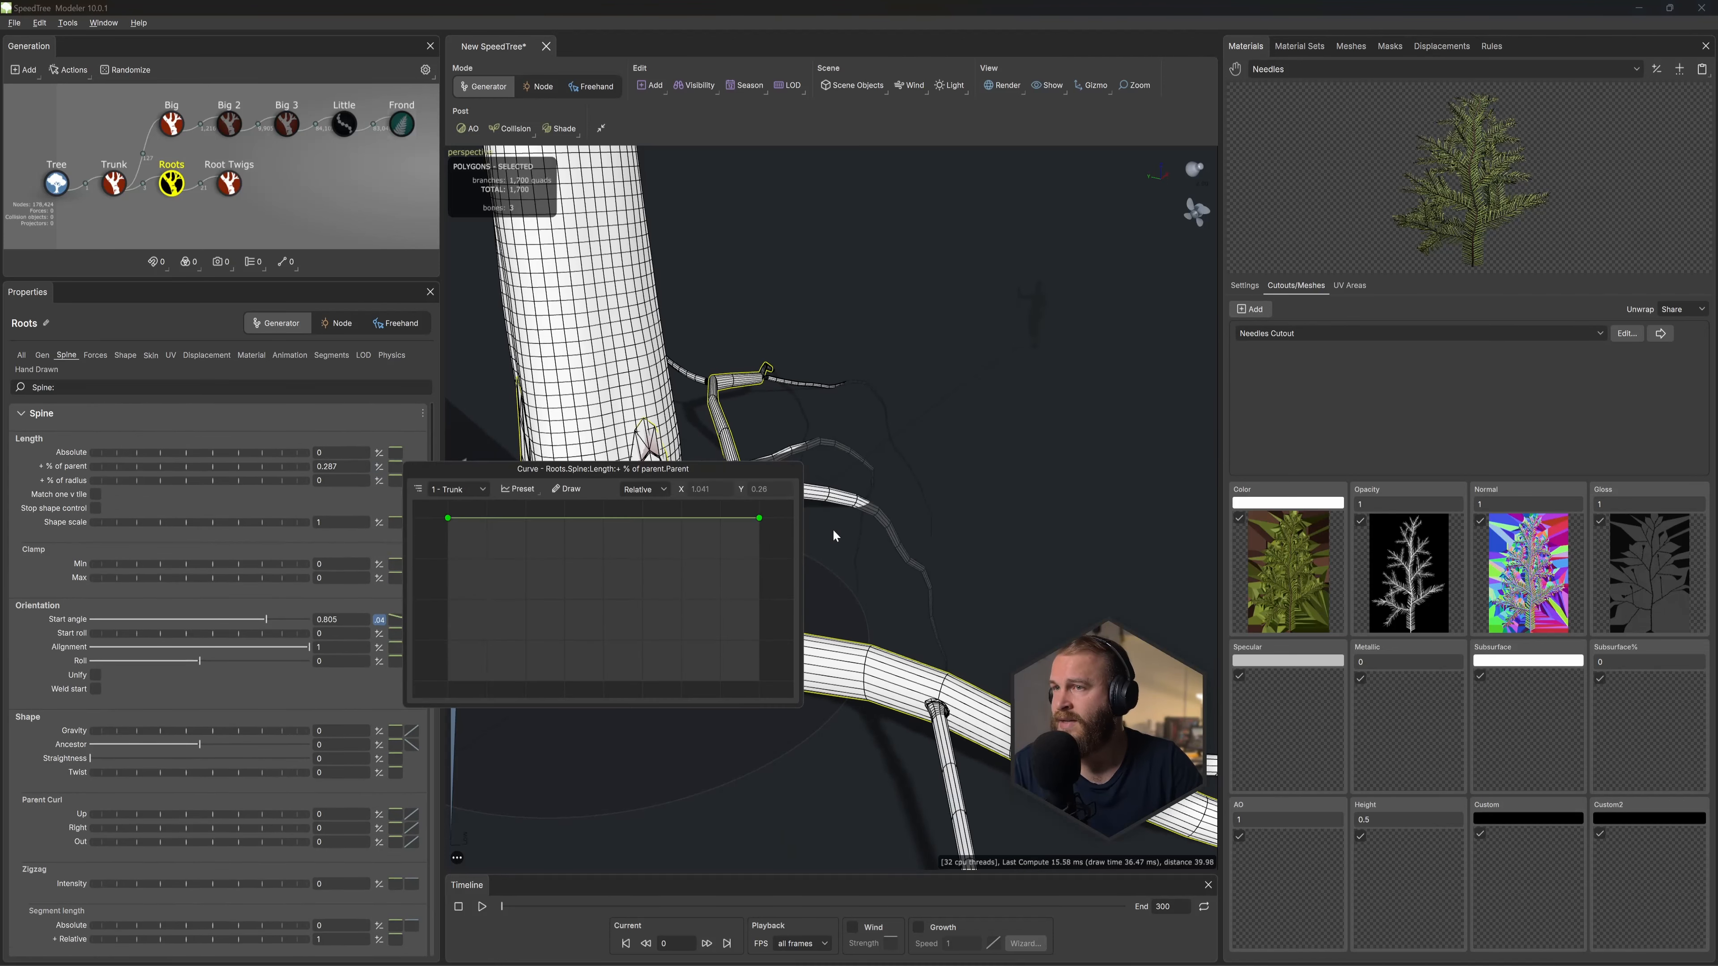
{"action": "left_click_drag", "start_coordinate": [832, 537], "coordinate": [909, 441]}
{"action": "scroll", "coordinate": [909, 441], "scroll_direction": "up", "scroll_amount": 2}
{"action": "left_click_drag", "start_coordinate": [308, 471], "coordinate": [289, 472]}
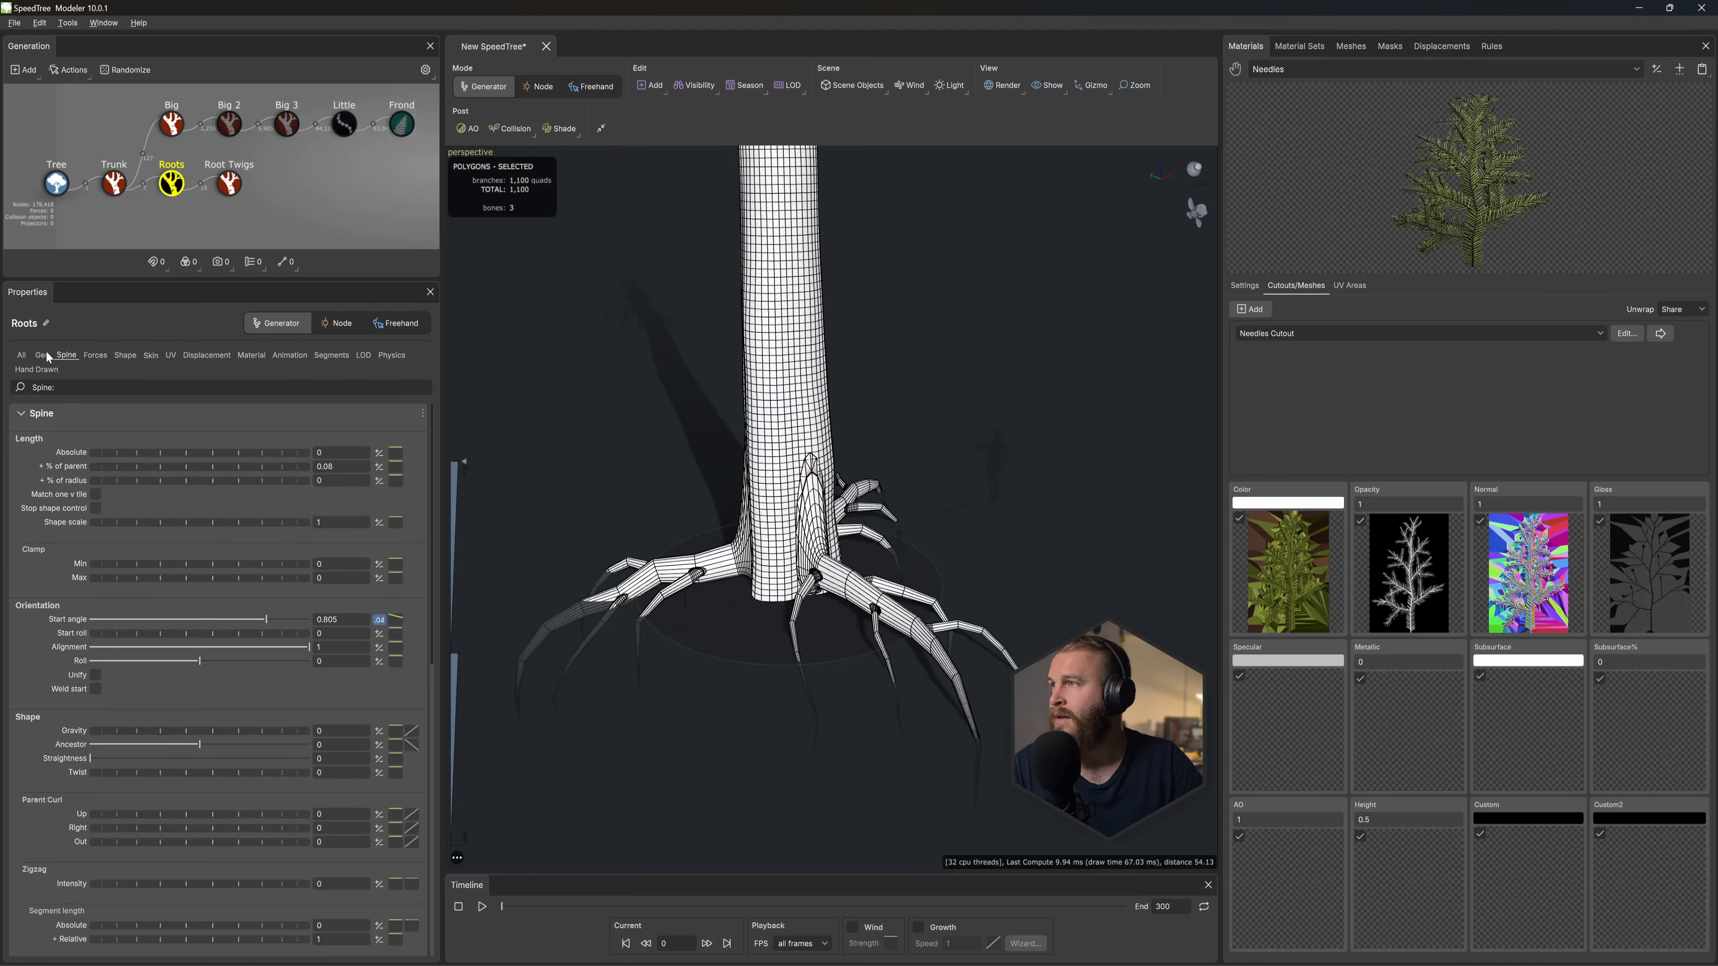
Step: Set the Roots' interval count to 6 and add variance to their position
{"action": "left_click", "coordinate": [42, 356]}
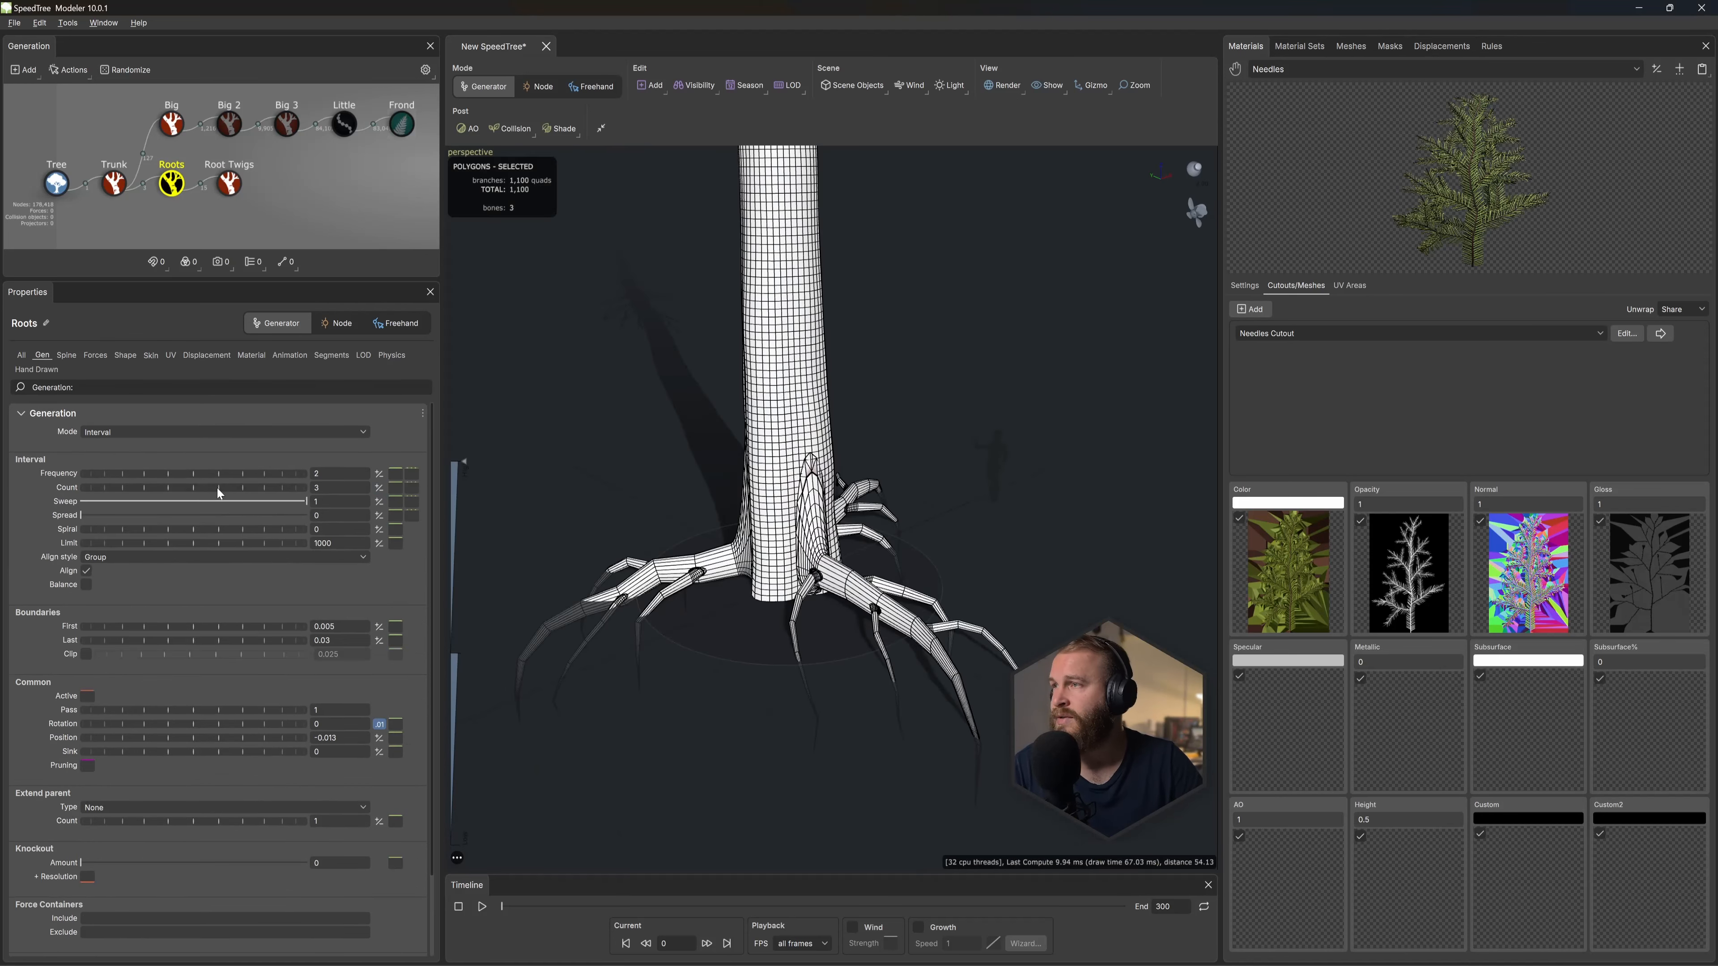
{"action": "left_click_drag", "start_coordinate": [148, 489], "coordinate": [187, 483]}
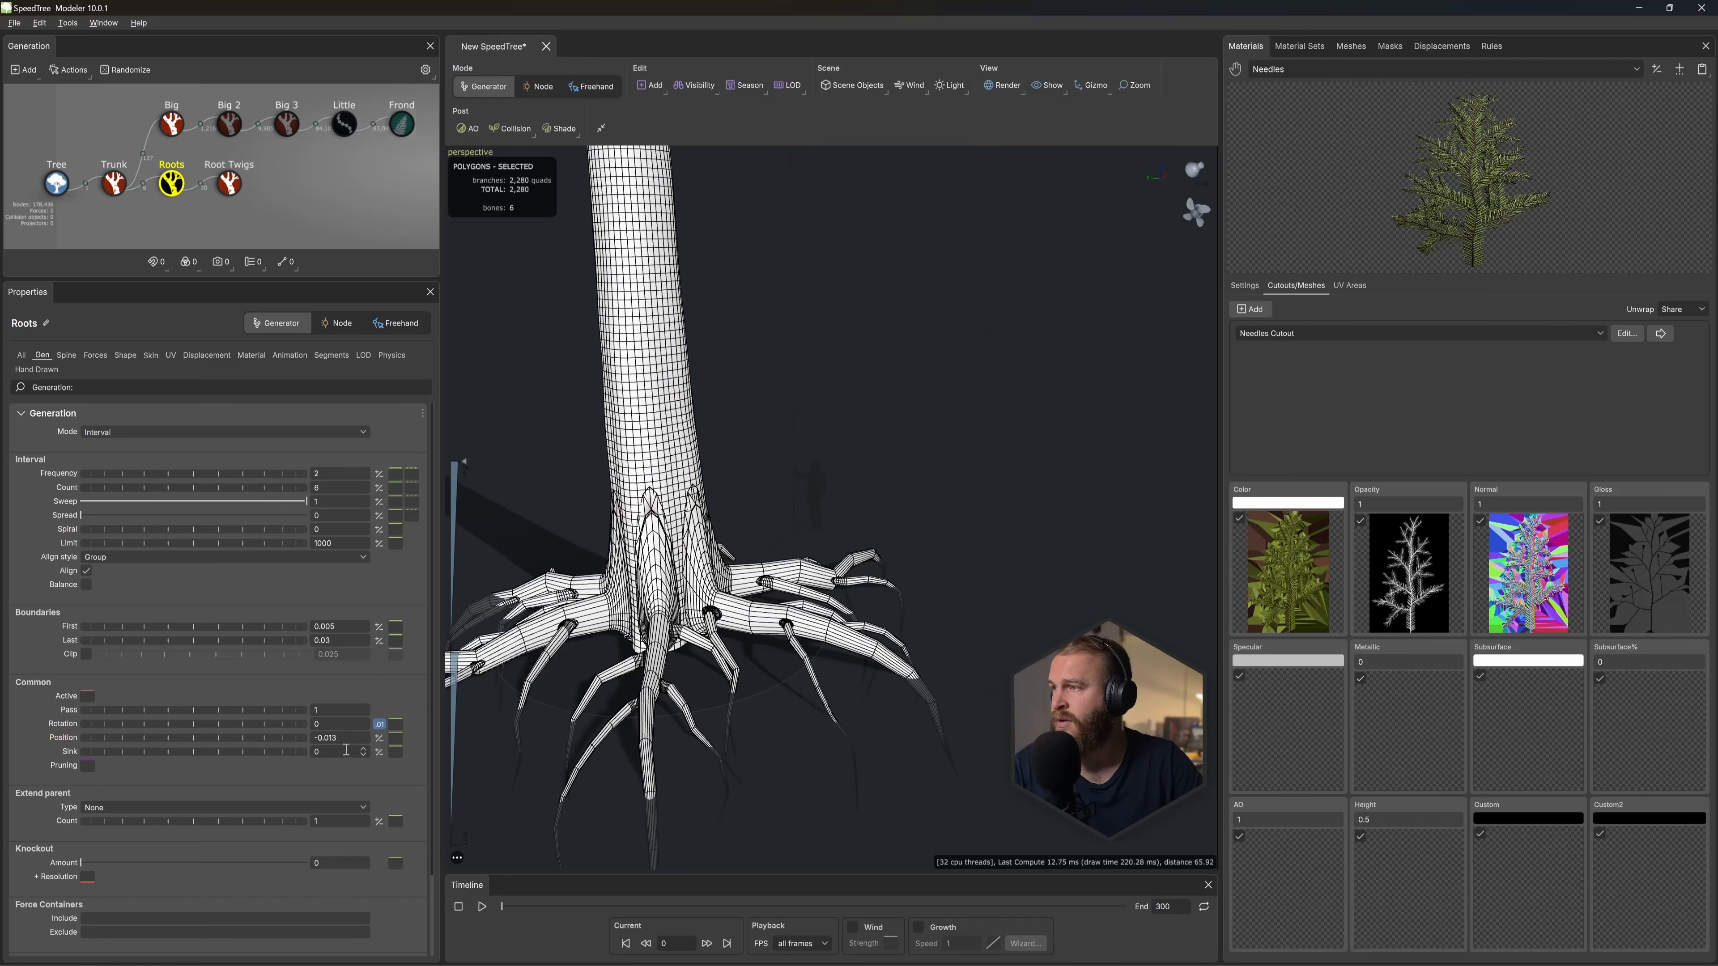
{"action": "left_click", "coordinate": [379, 737]}
{"action": "left_click_drag", "start_coordinate": [452, 766], "coordinate": [452, 767]}
{"action": "left_click_drag", "start_coordinate": [947, 504], "coordinate": [917, 496]}
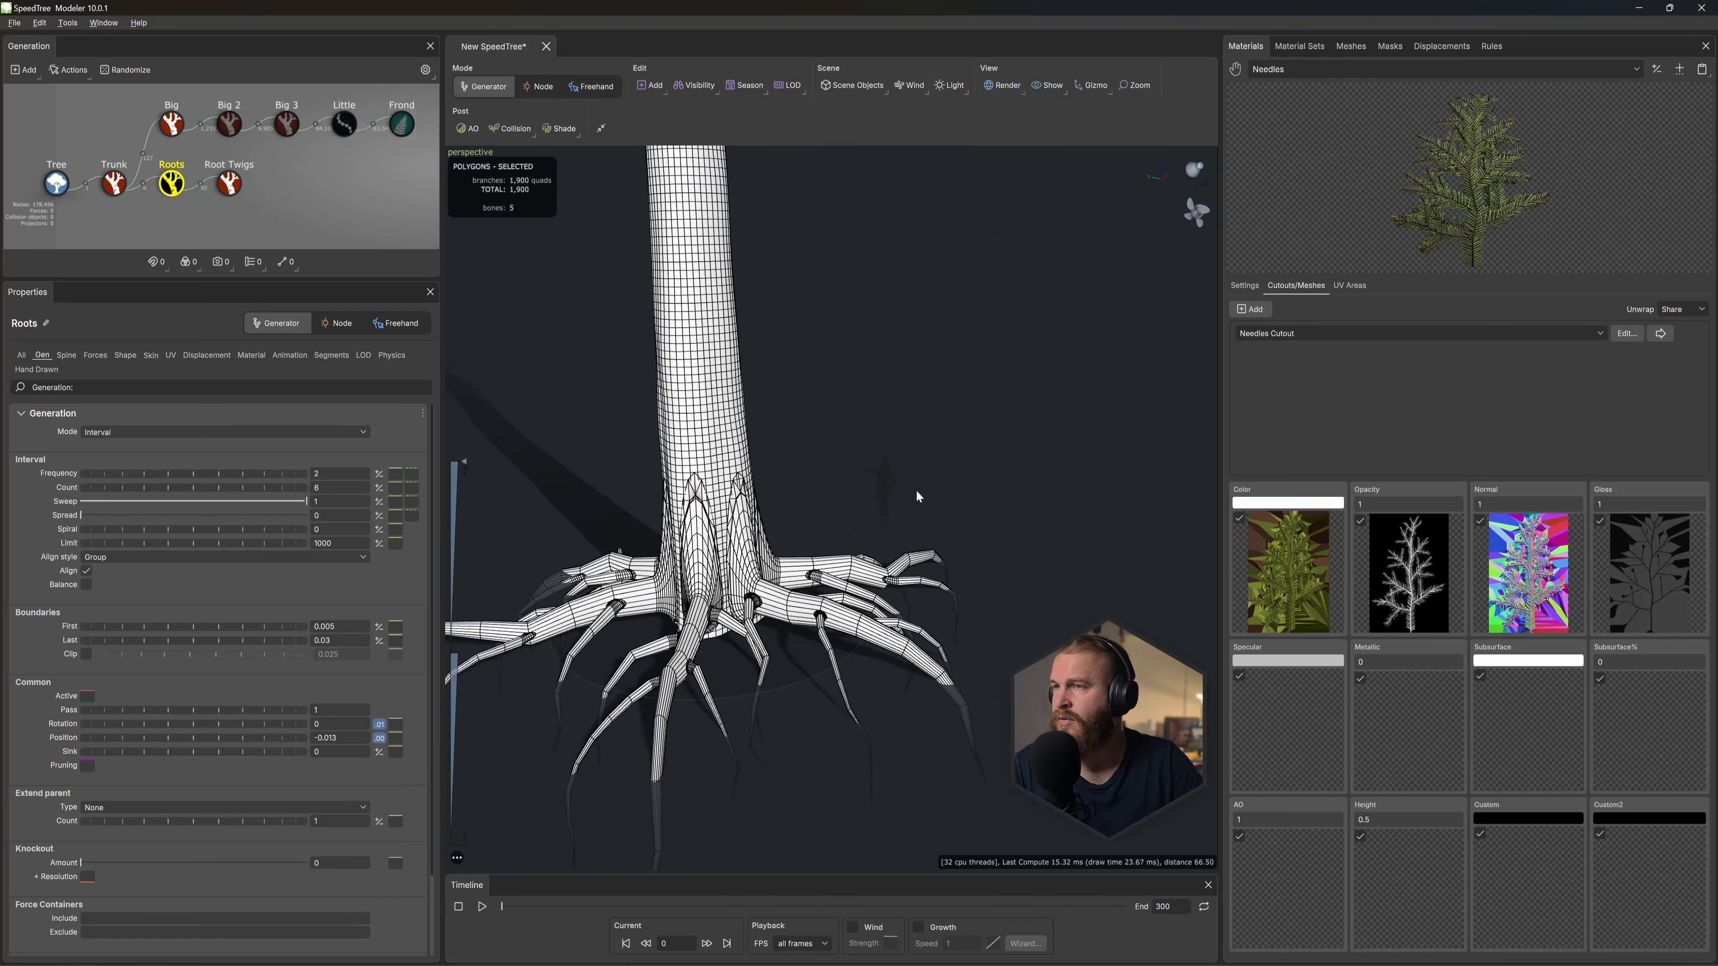
Step: Add a slight variance to the Roots' skin radius as % of parent
{"action": "left_click", "coordinate": [149, 355]}
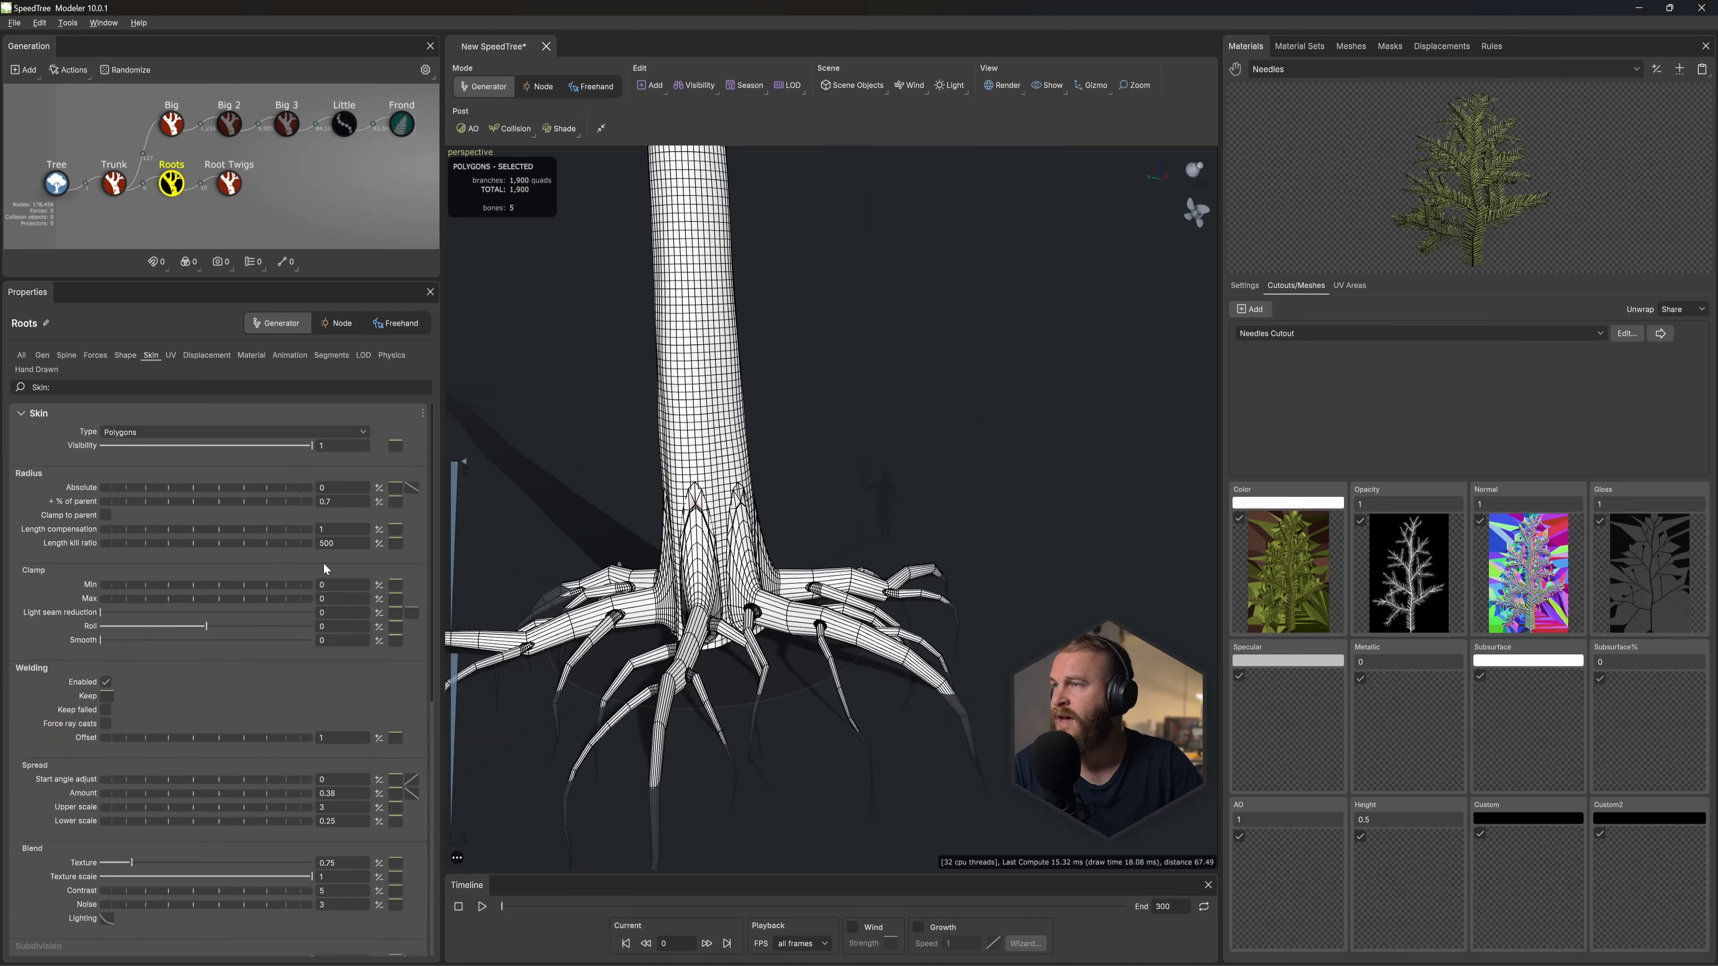
{"action": "left_click", "coordinate": [379, 501]}
{"action": "left_click_drag", "start_coordinate": [485, 527], "coordinate": [491, 527]}
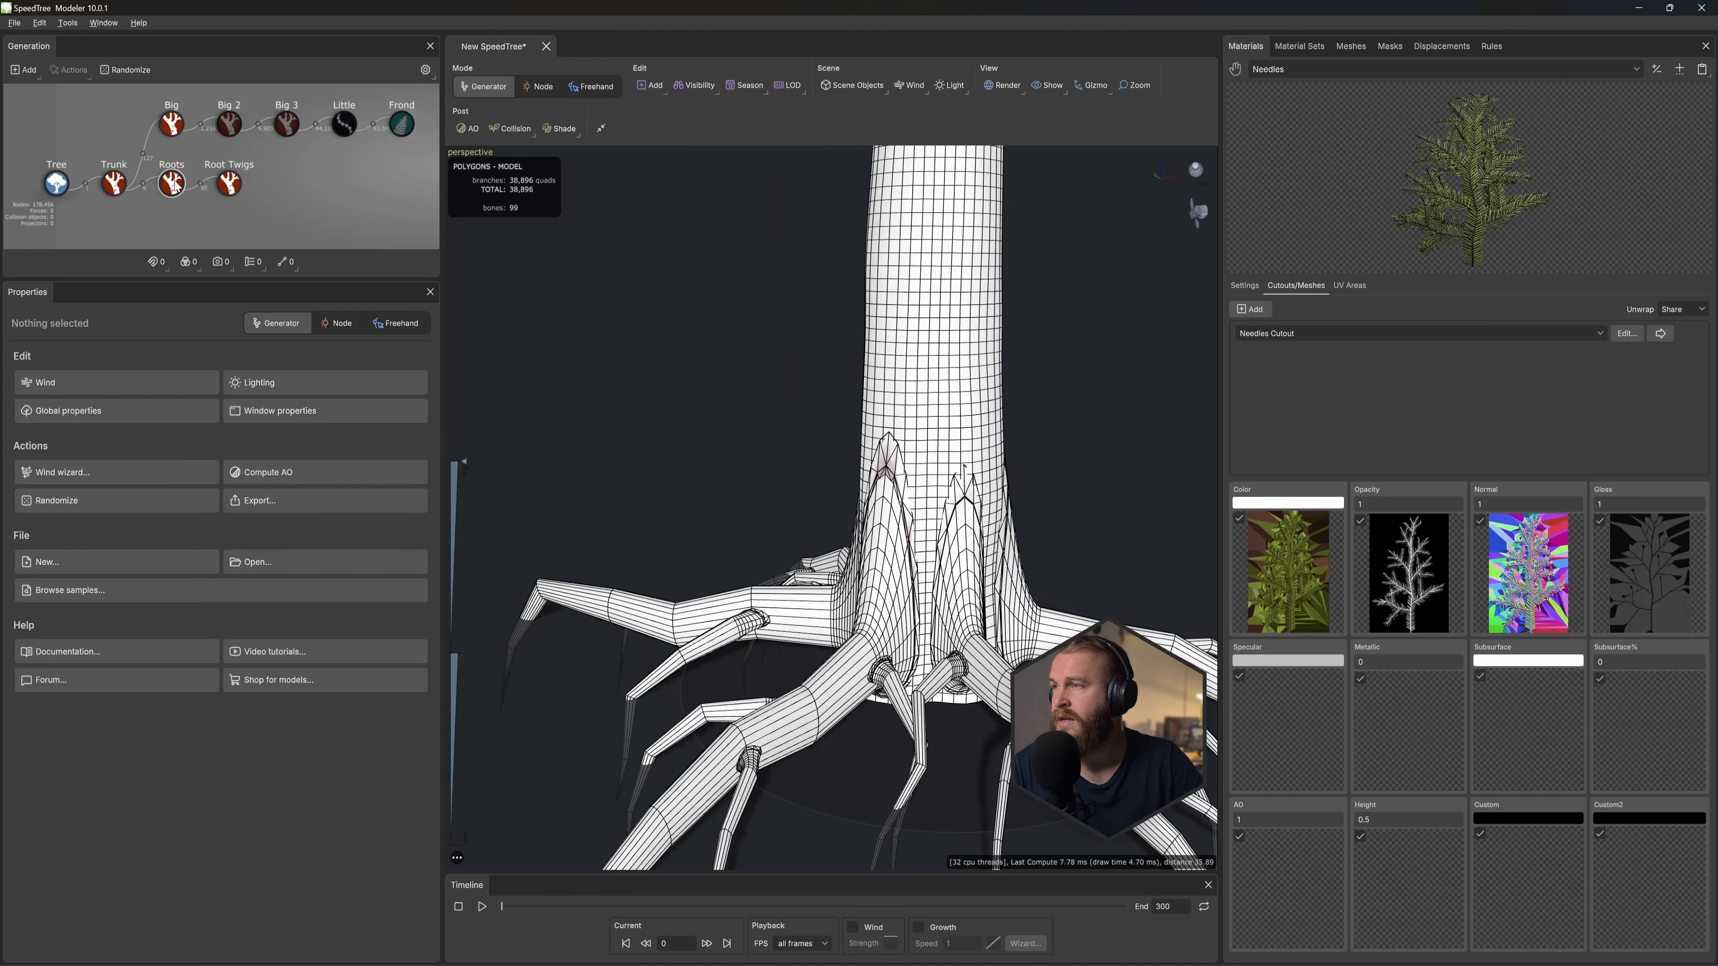
Step: Set the relative length segments to 2.04 on the Roots and 1.48 on the Root Twigs
{"action": "left_click", "coordinate": [172, 184]}
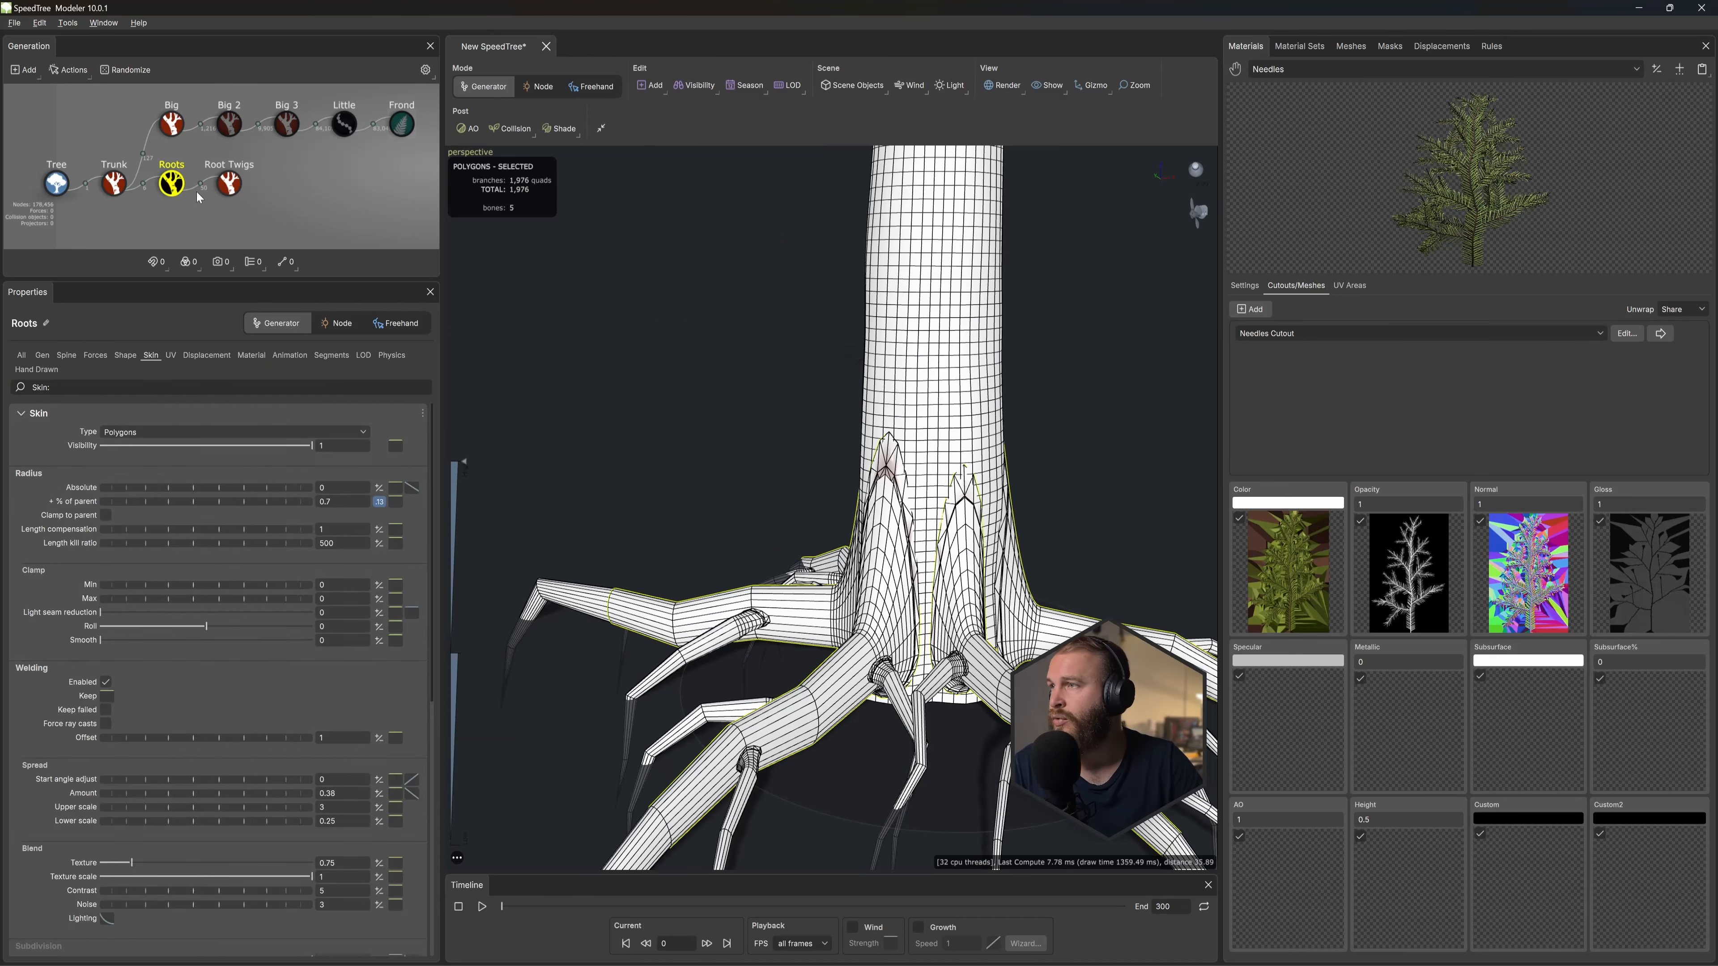
{"action": "left_click", "coordinate": [331, 357]}
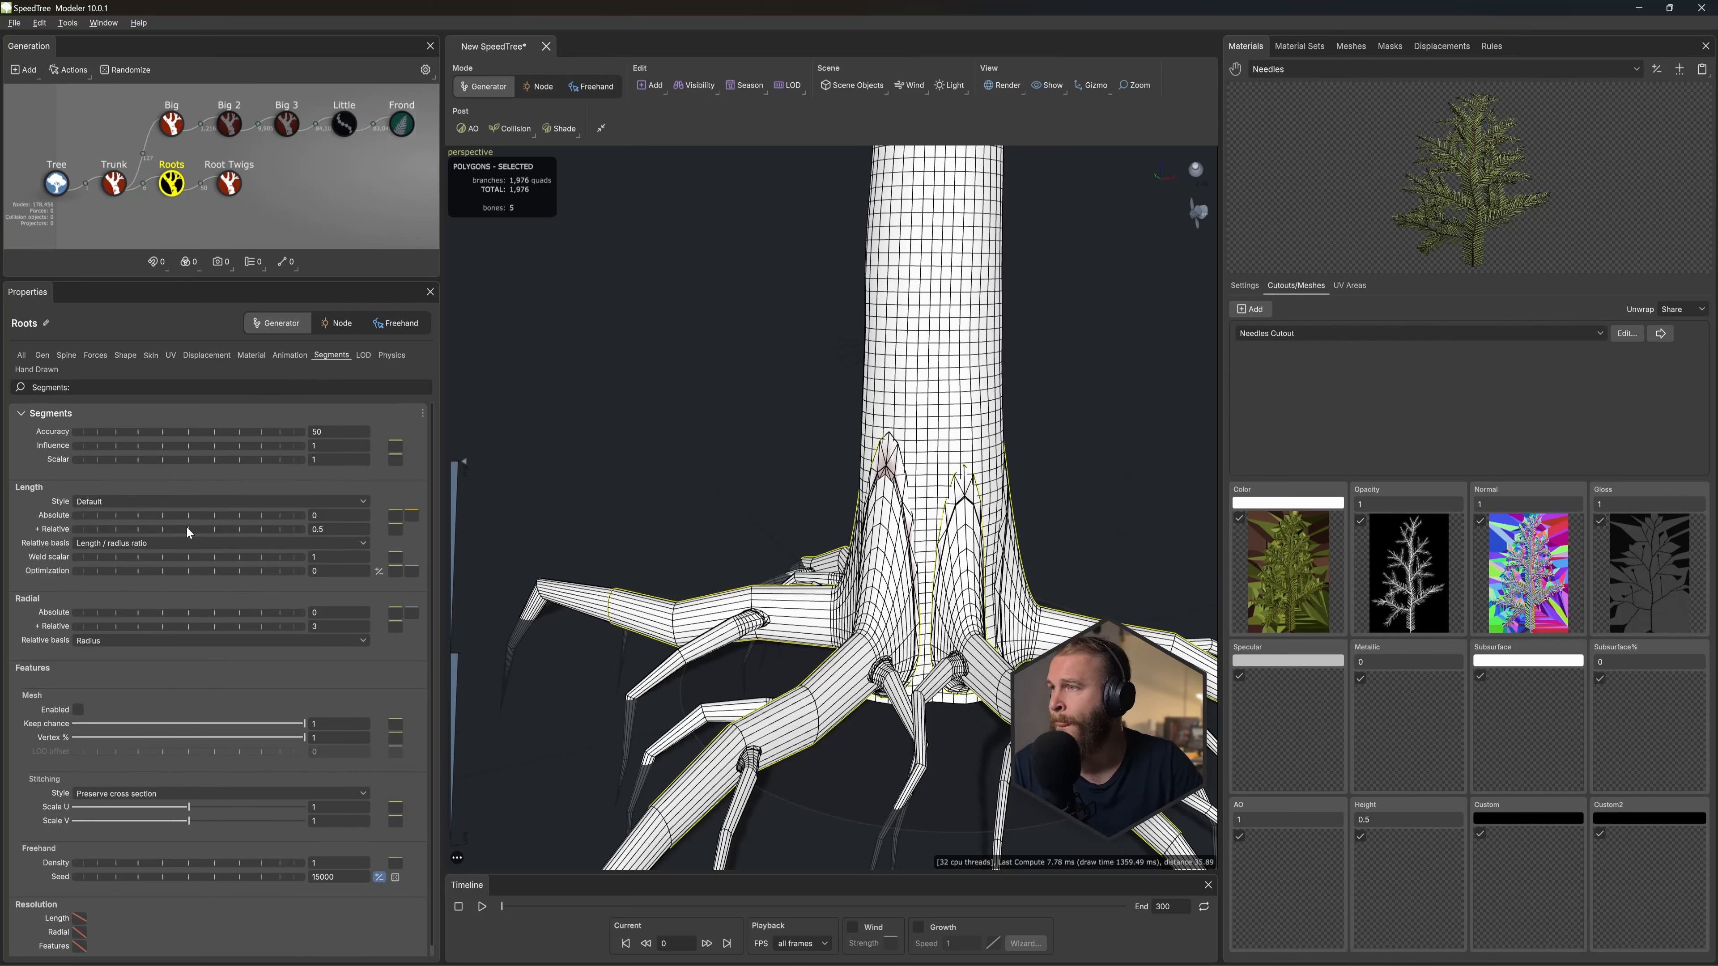
{"action": "left_click_drag", "start_coordinate": [178, 528], "coordinate": [234, 529]}
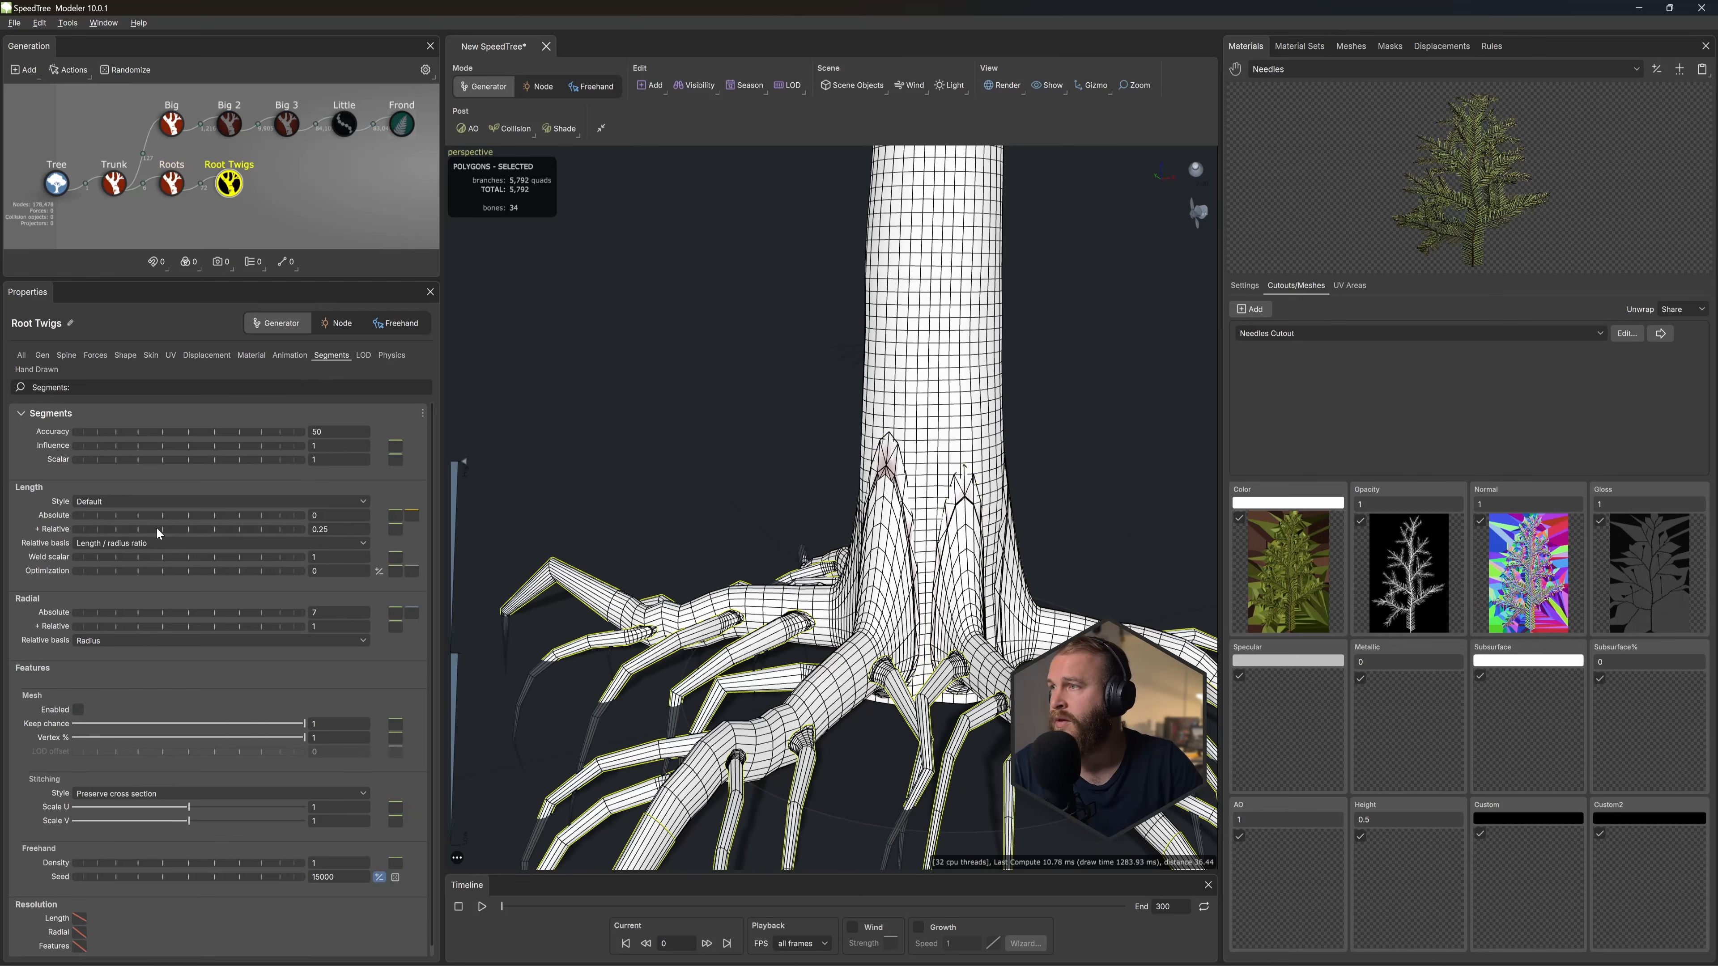
{"action": "left_click_drag", "start_coordinate": [157, 529], "coordinate": [168, 529]}
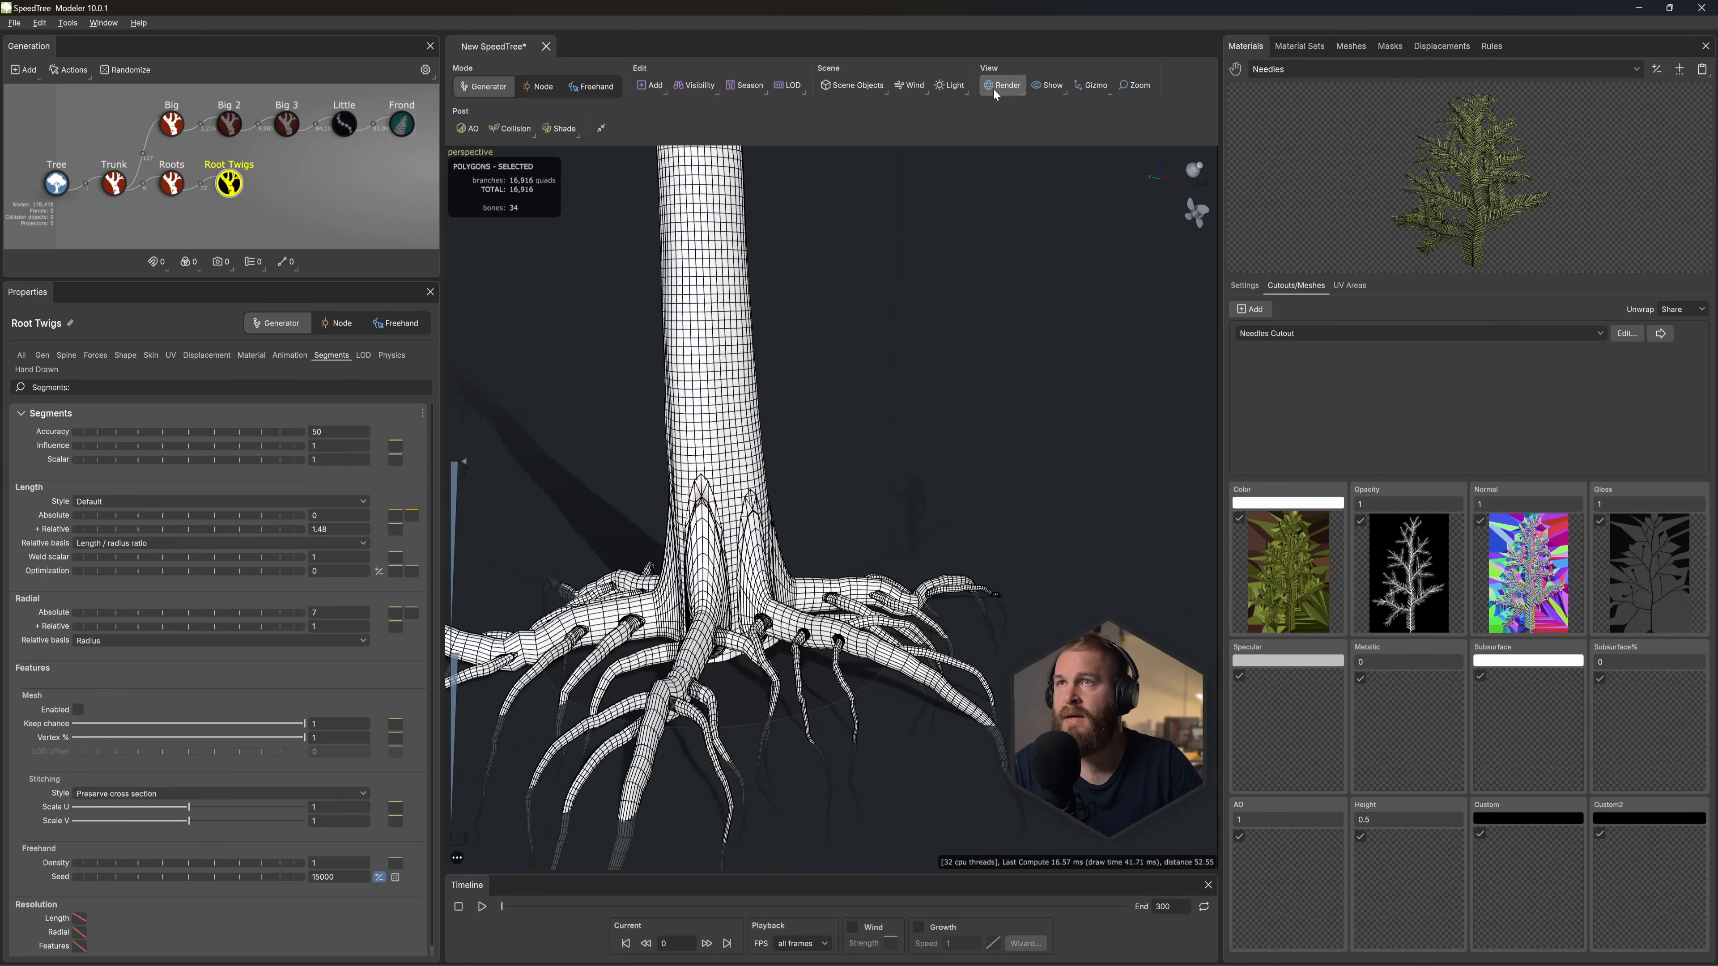
Step: Switch the viewport from the wireframe render mode to textured shading and inspect the root base up close
{"action": "left_click", "coordinate": [993, 90]}
{"action": "left_click", "coordinate": [1035, 101]}
{"action": "middle_click_drag", "start_coordinate": [839, 488], "coordinate": [819, 520]}
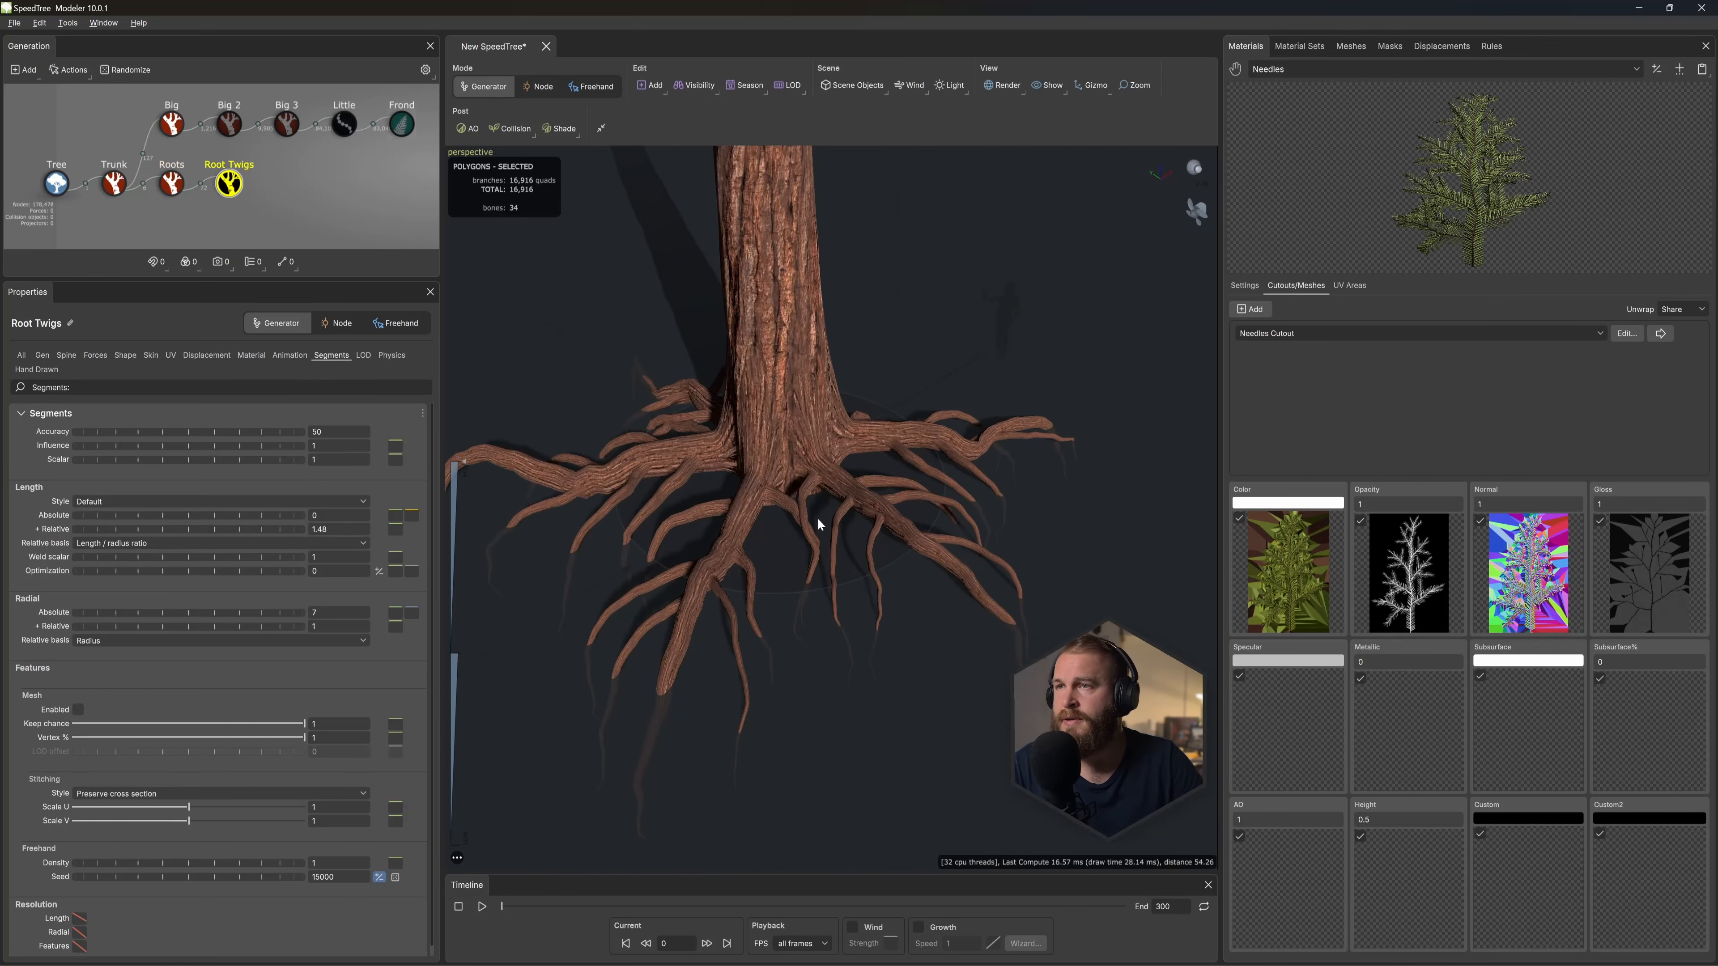
{"action": "scroll", "coordinate": [819, 525], "scroll_direction": "up", "scroll_amount": 5}
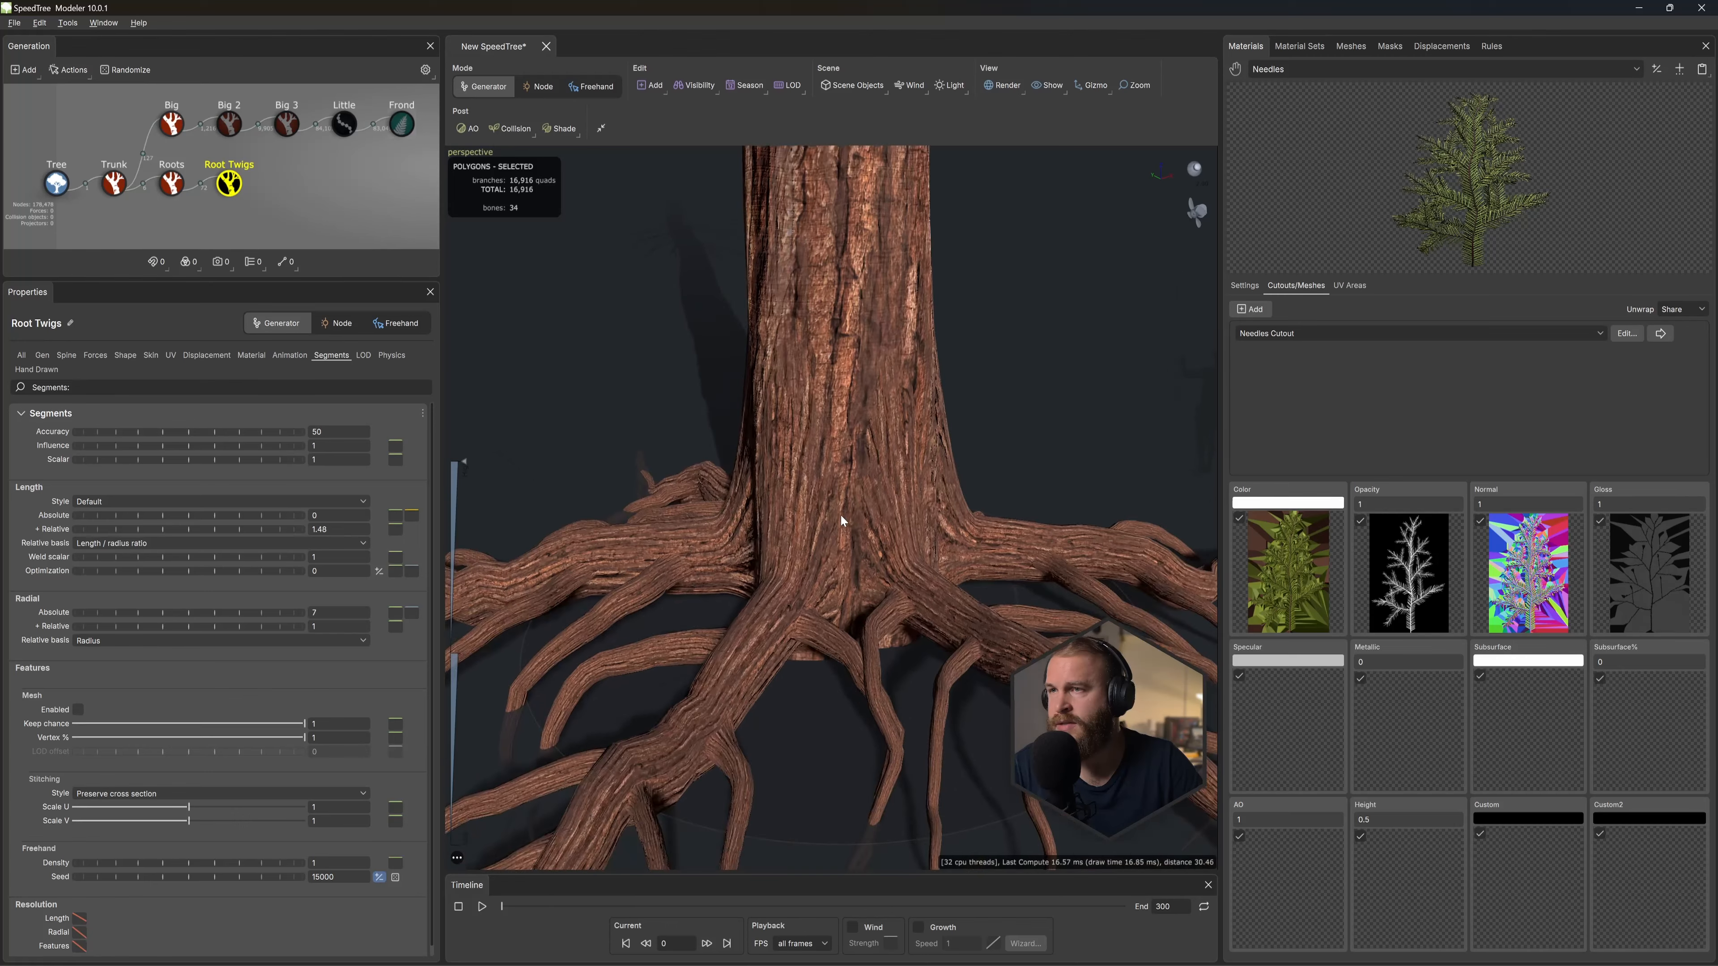
Step: Enable fractional U mapping on the Roots and set its value to 0.92
{"action": "left_click", "coordinate": [171, 182]}
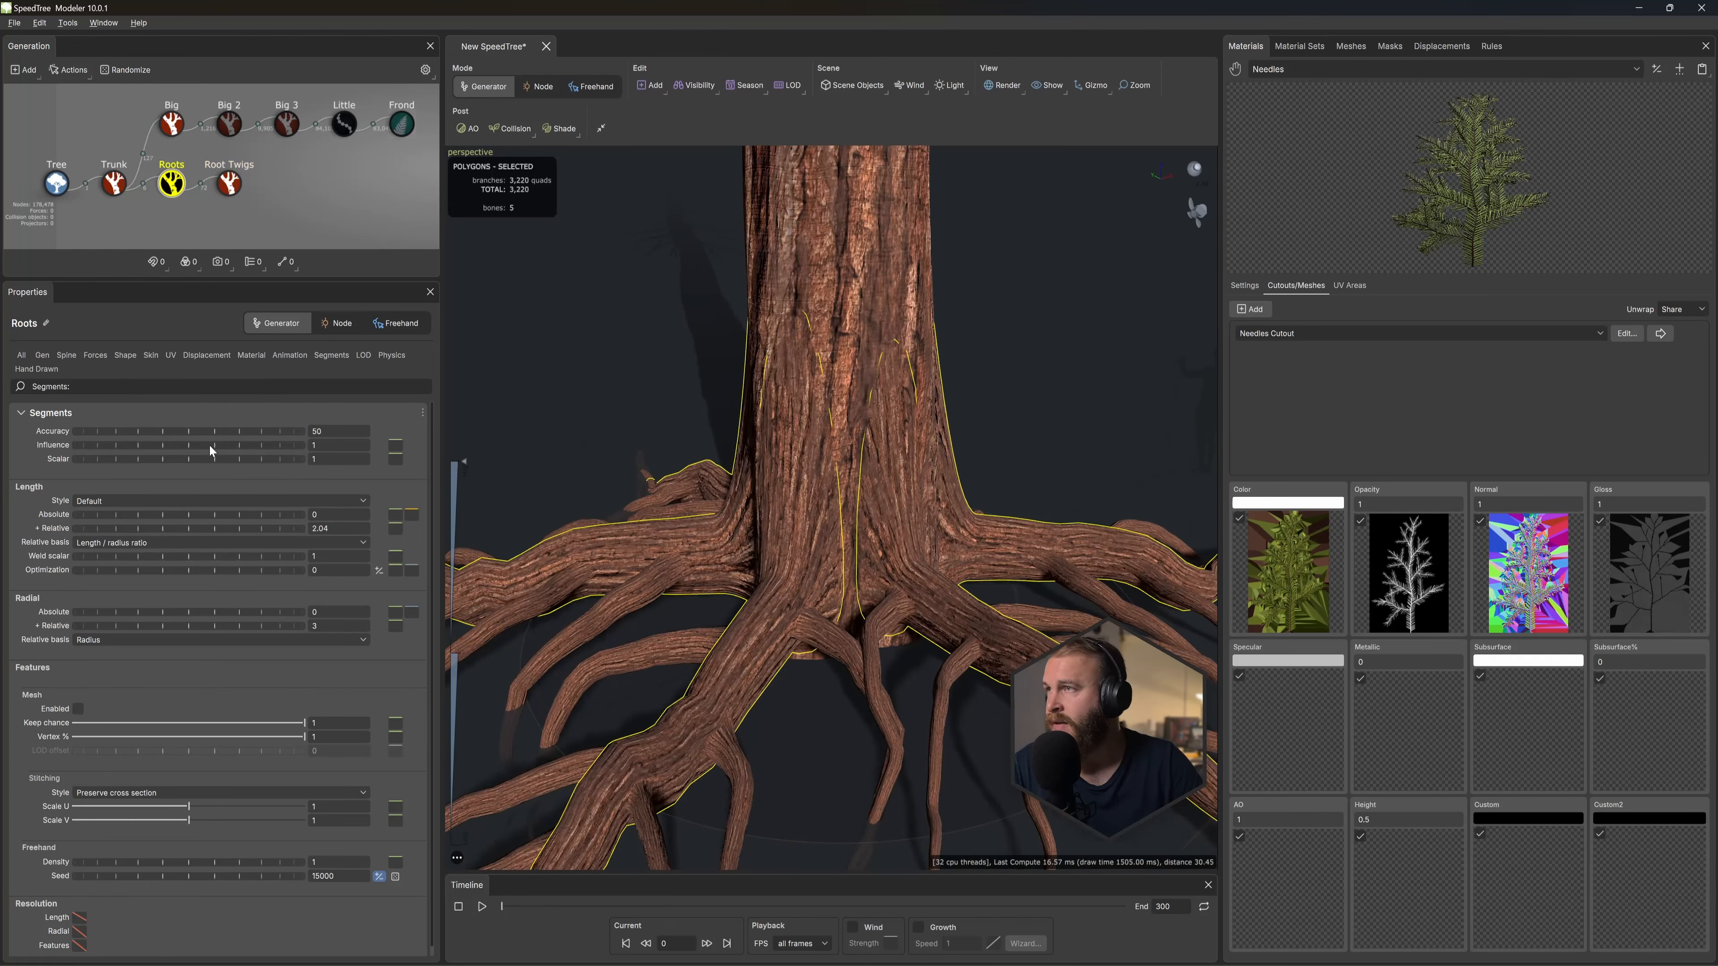
{"action": "left_click", "coordinate": [171, 356]}
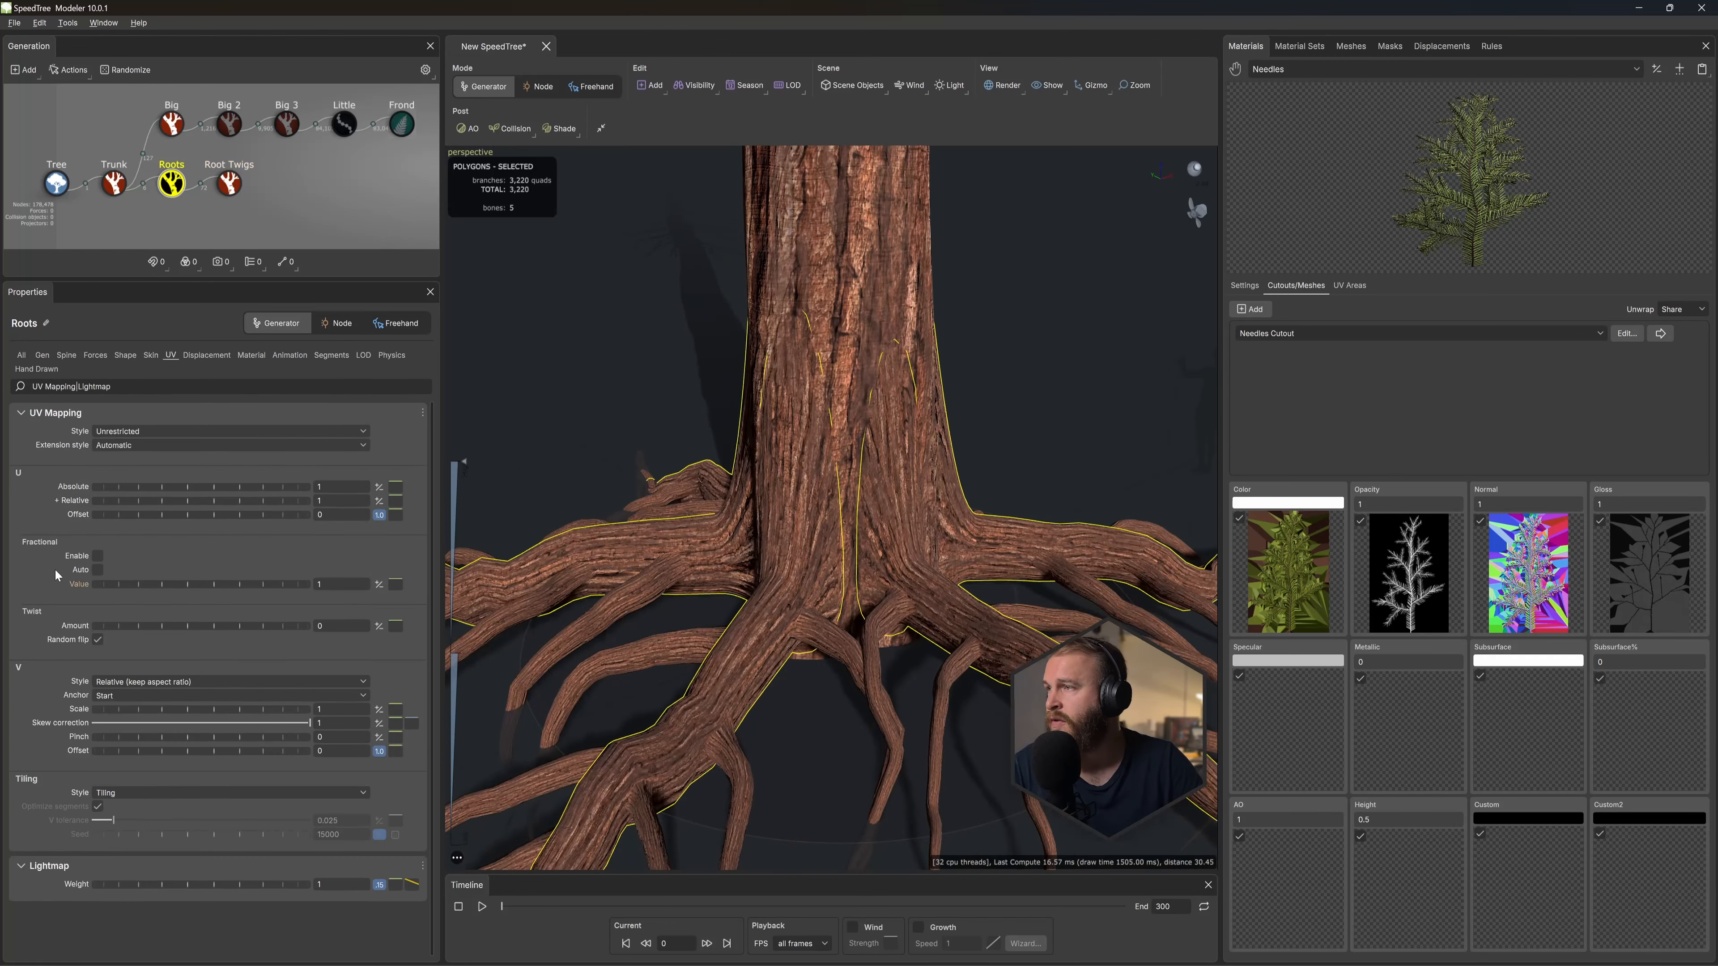
{"action": "left_click", "coordinate": [97, 556]}
{"action": "mouse_move", "coordinate": [230, 585]}
{"action": "left_mouse_down"}
{"action": "mouse_move", "coordinate": [249, 585]}
{"action": "mouse_move", "coordinate": [228, 604]}
{"action": "left_mouse_up"}
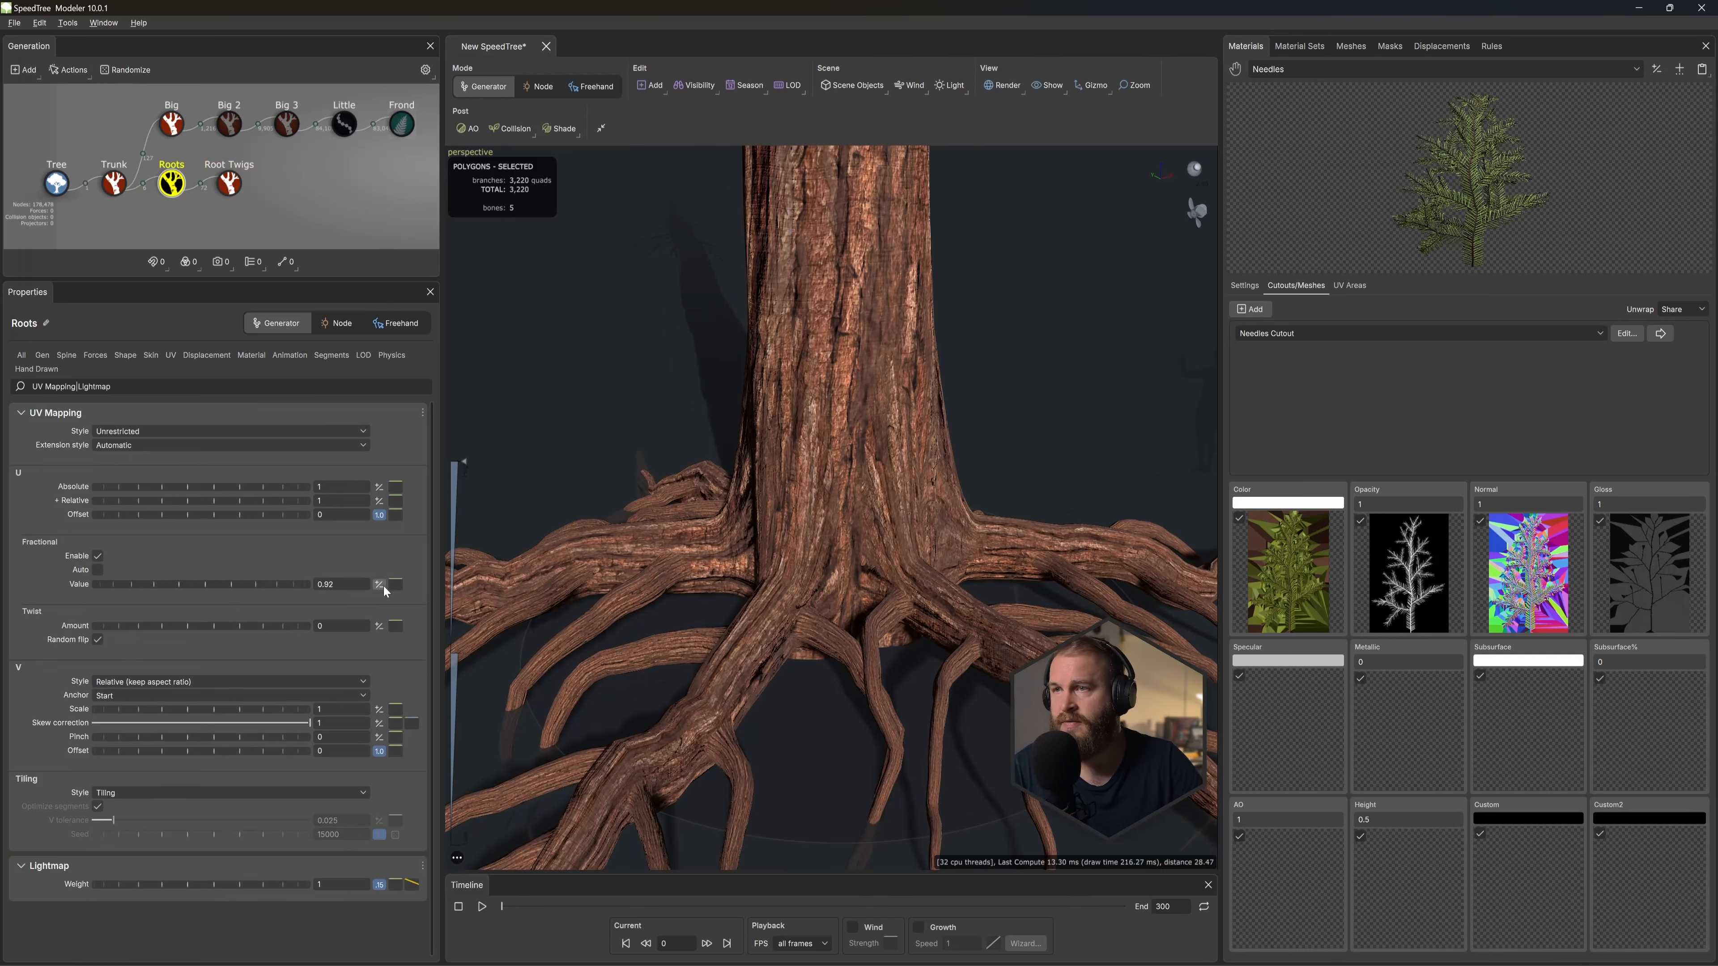
Step: Enable fractional U mapping on the Root Twigs with a value of 0.7 and check the trunk from a distance
{"action": "left_click", "coordinate": [229, 184]}
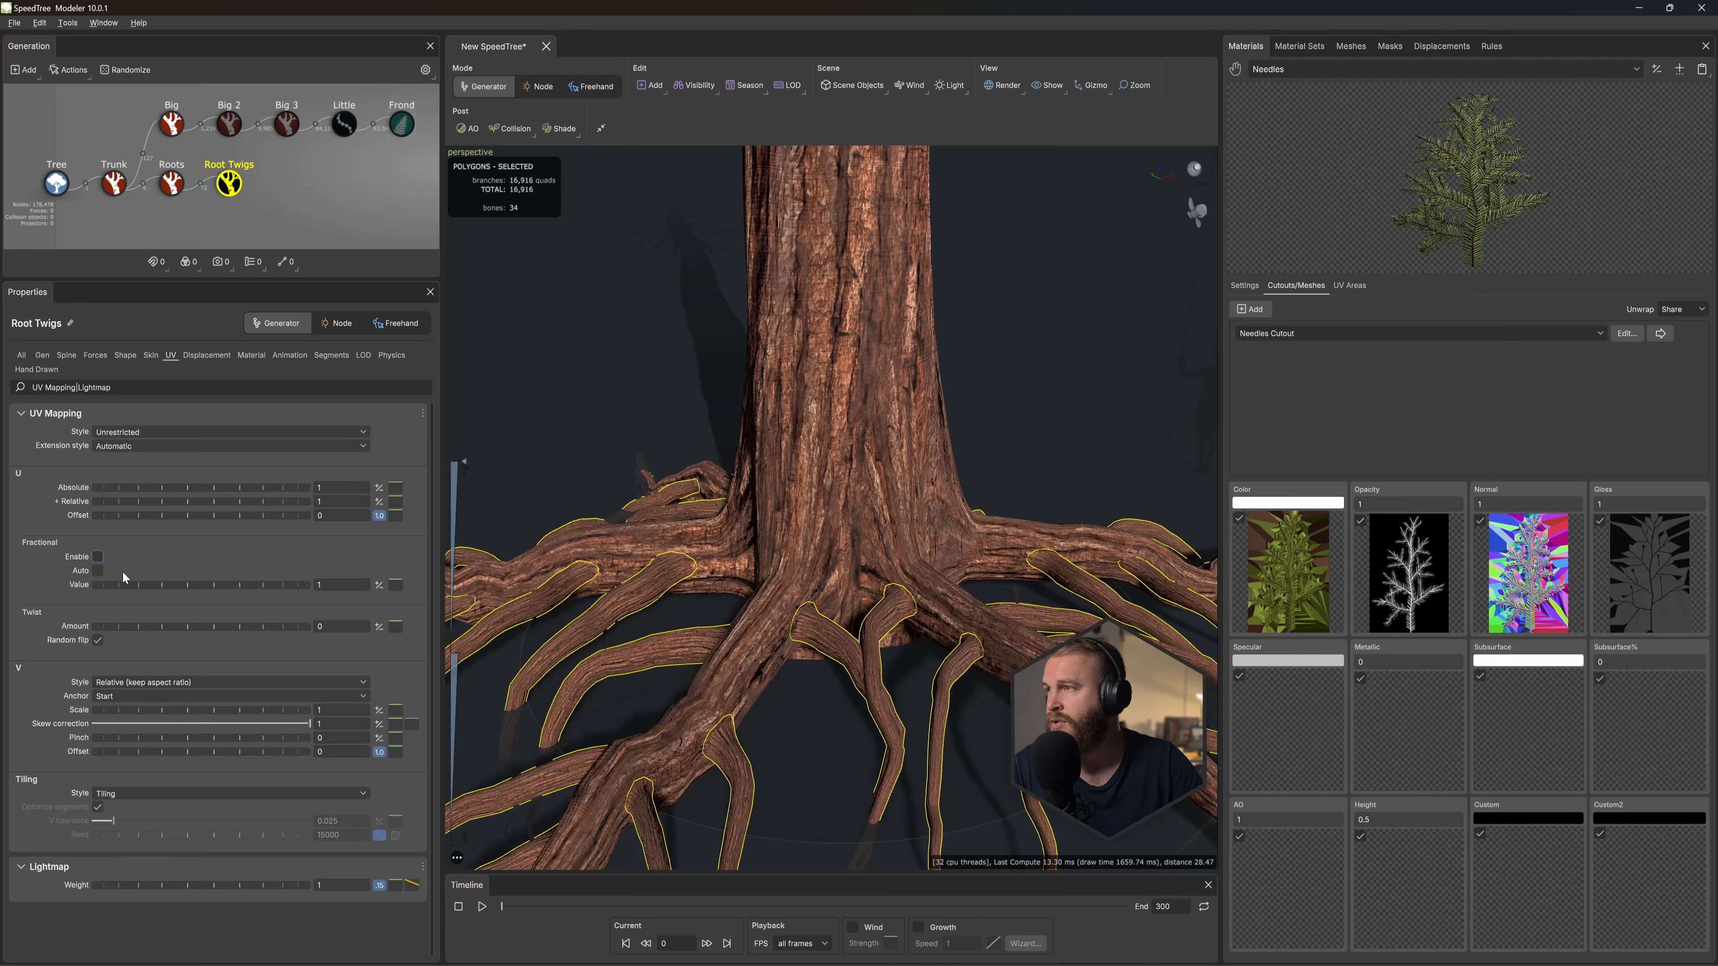
{"action": "left_click", "coordinate": [98, 556]}
{"action": "left_click_drag", "start_coordinate": [145, 584], "coordinate": [124, 584]}
{"action": "scroll", "coordinate": [852, 521], "scroll_direction": "down", "scroll_amount": 8}
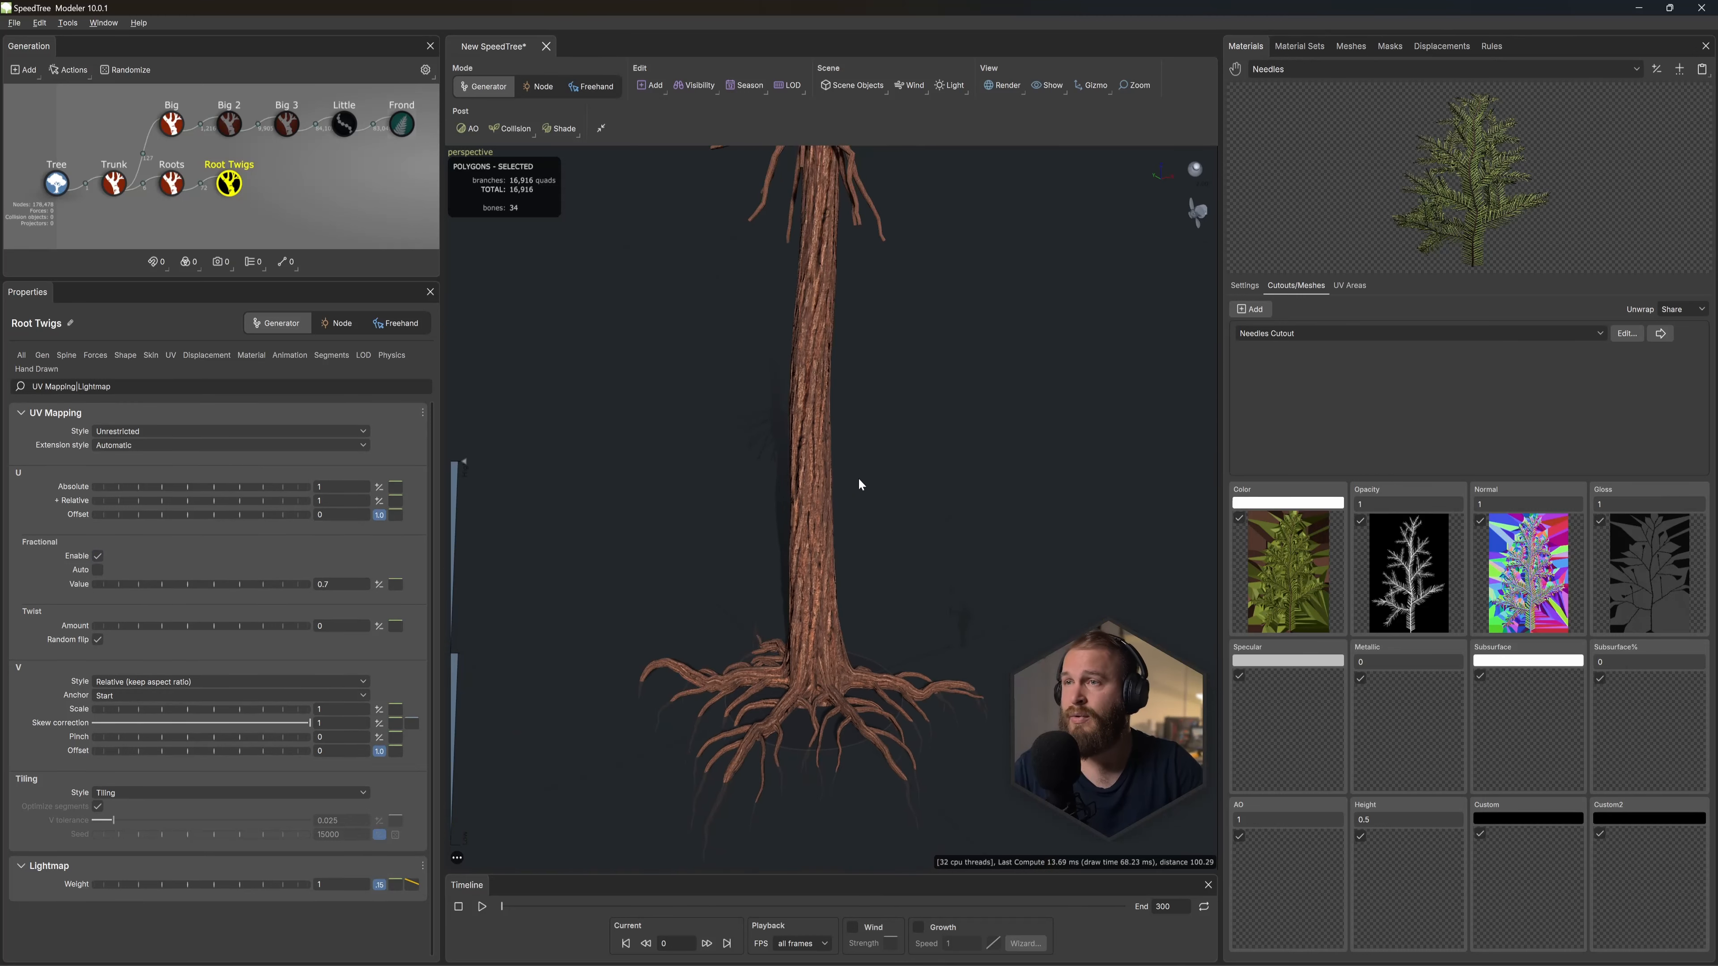
{"action": "middle_click_drag", "start_coordinate": [858, 479], "coordinate": [843, 523]}
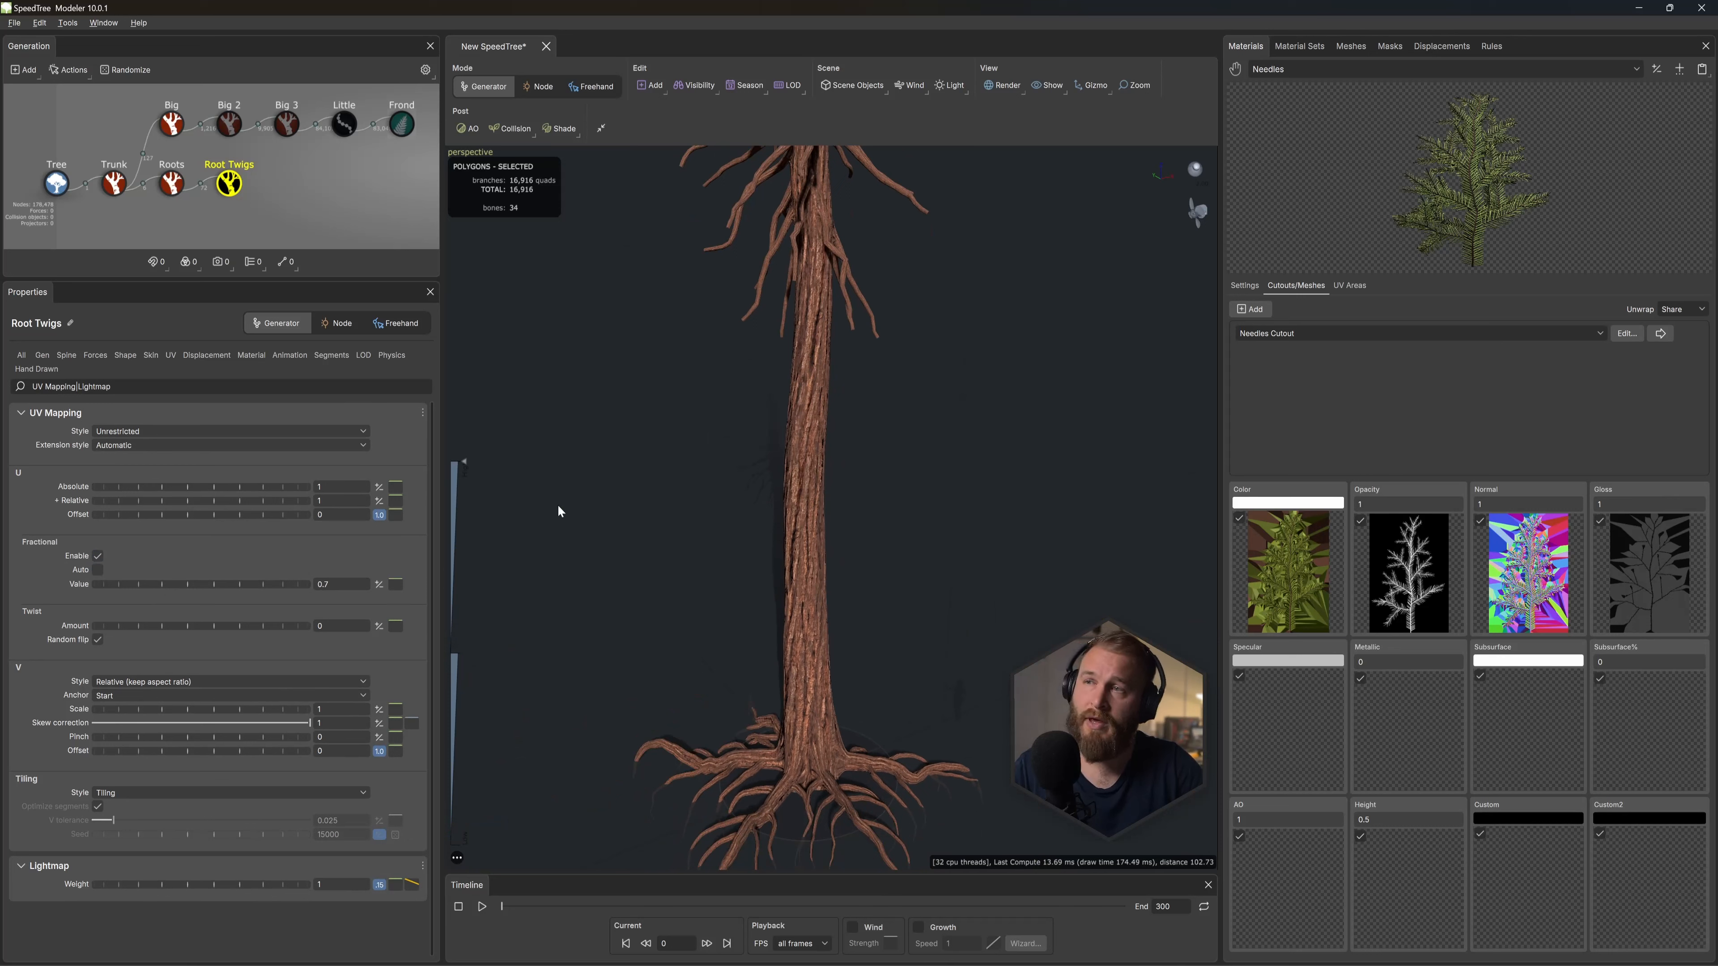
Step: Duplicate the Big branch generator on the trunk and set the copy's boundaries to first 0.07 and last 0.43
{"action": "left_click", "coordinate": [220, 125]}
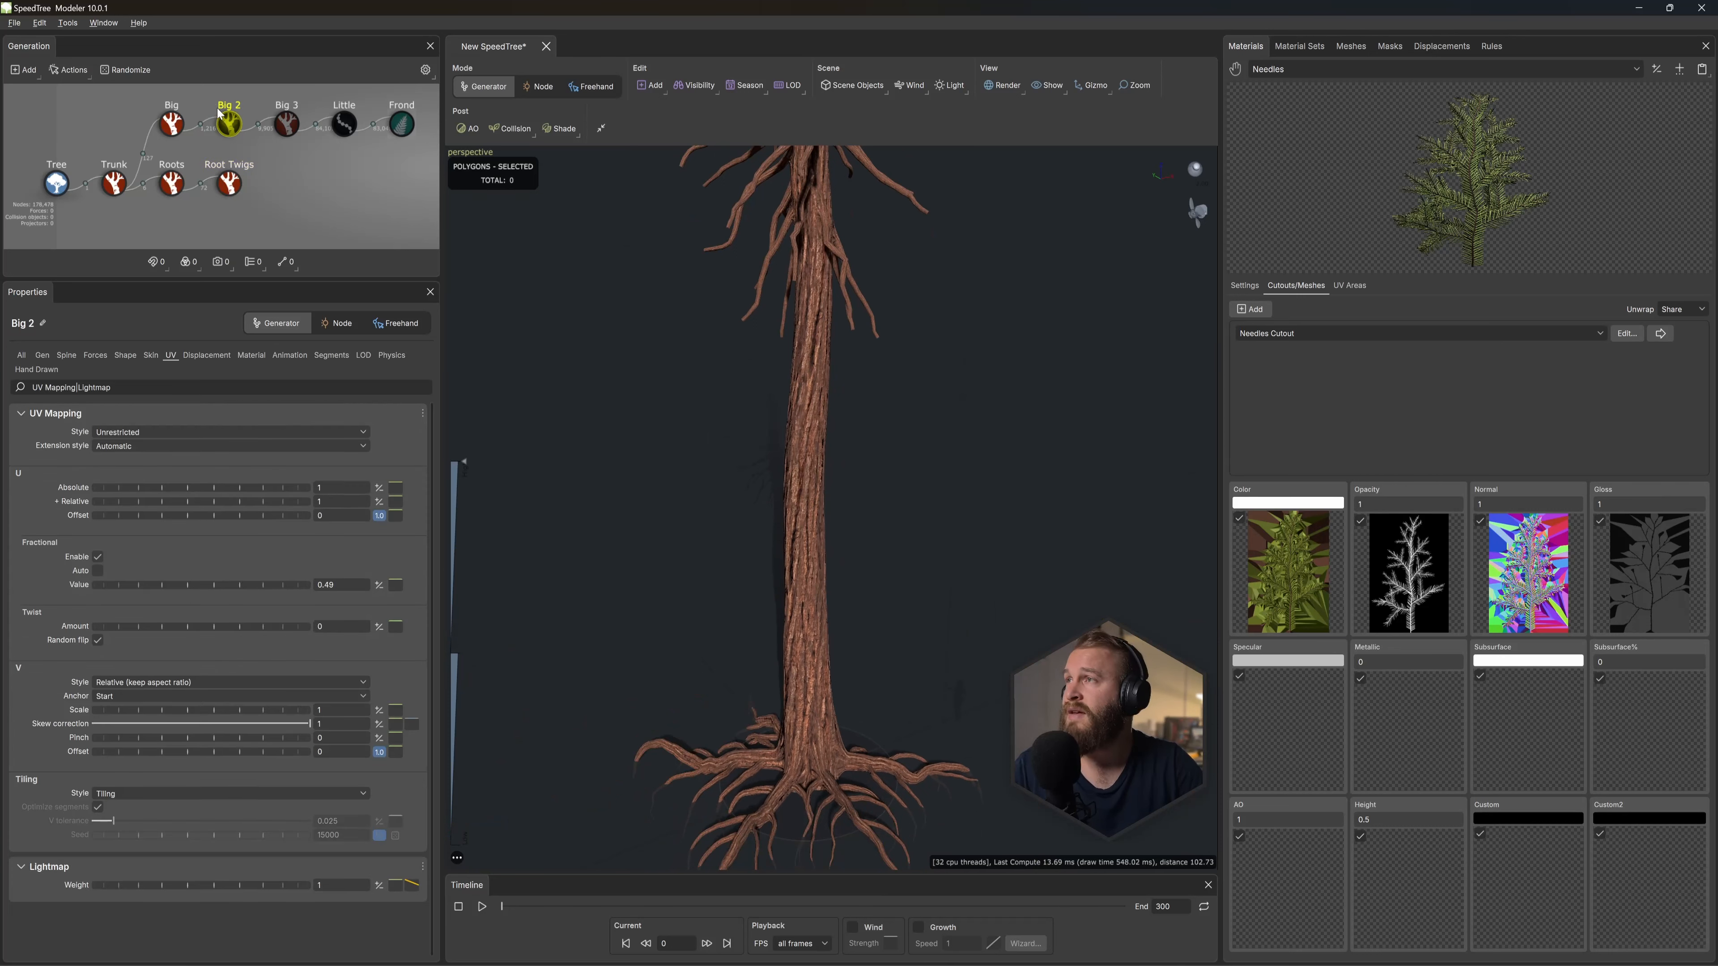
{"action": "left_click", "coordinate": [173, 125]}
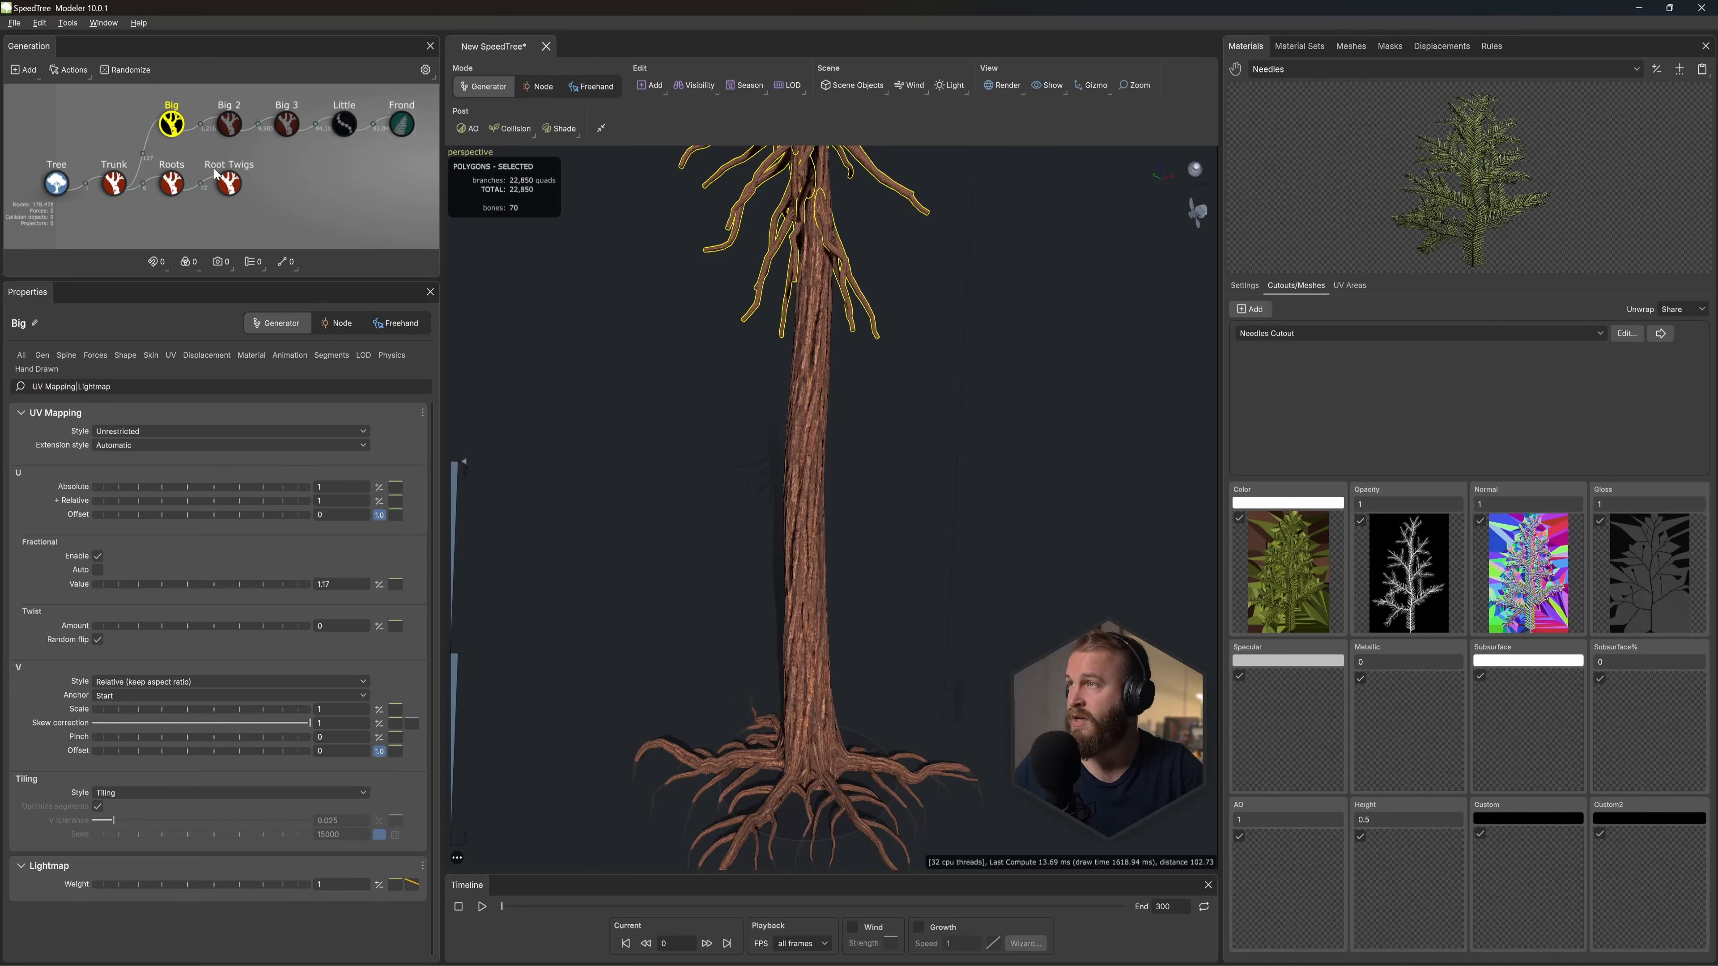
{"action": "key", "text": "ctrl+d"}
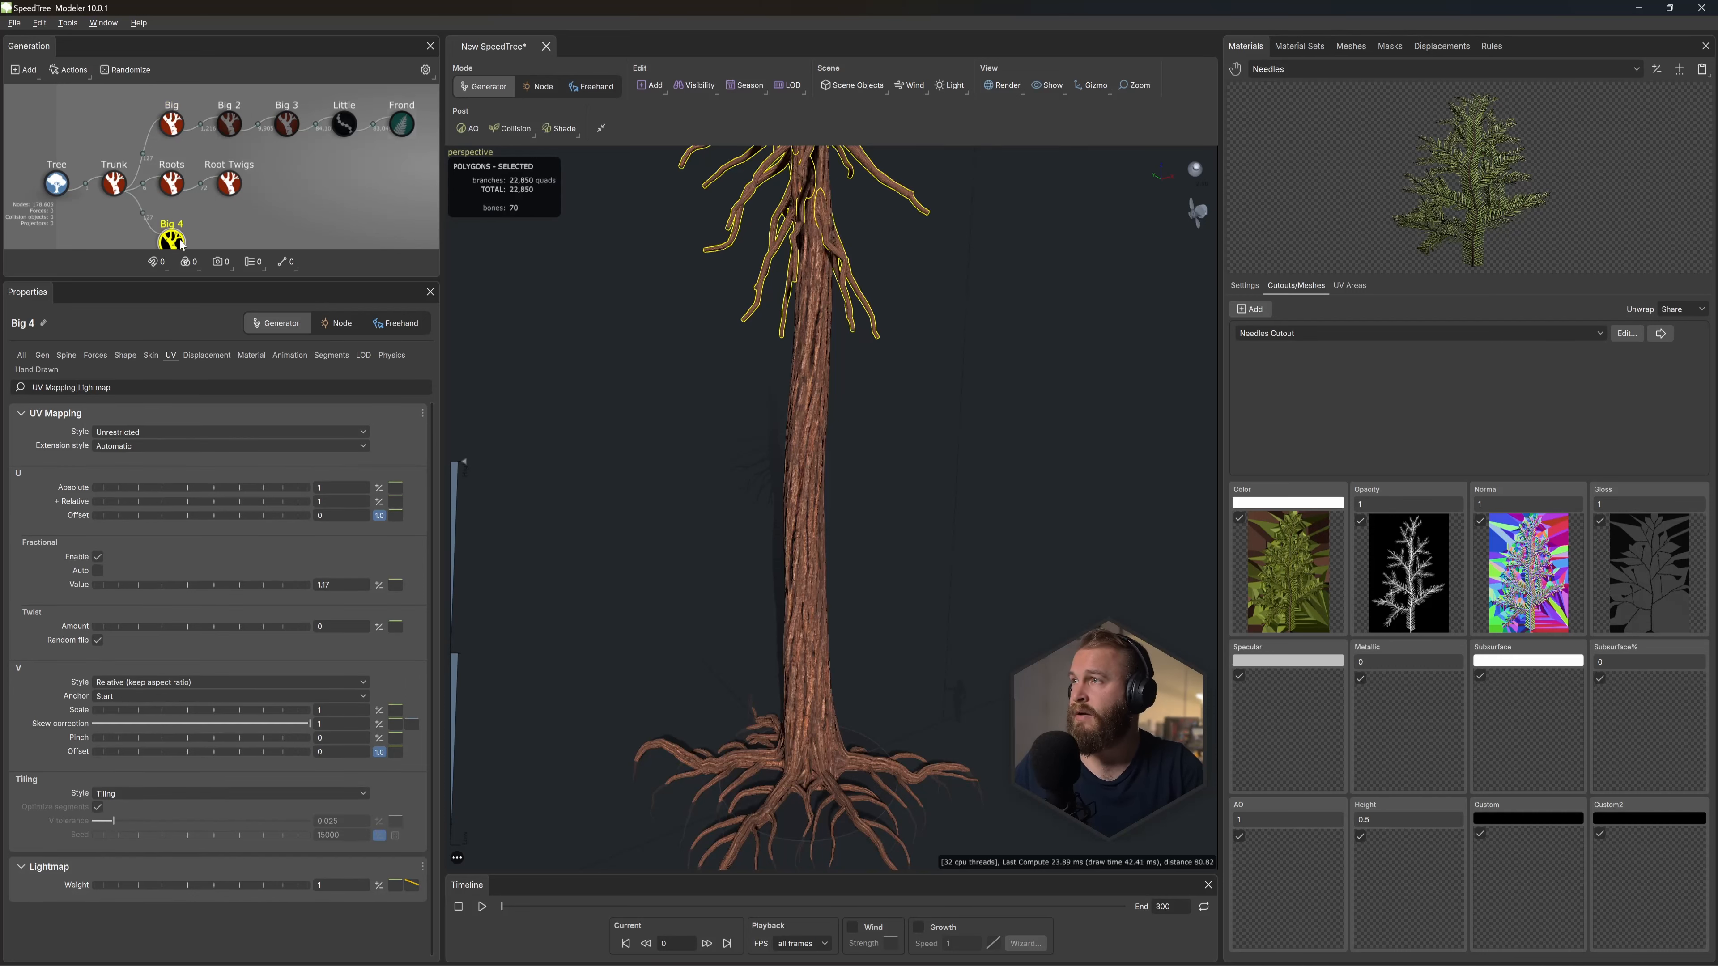
{"action": "left_click", "coordinate": [42, 356]}
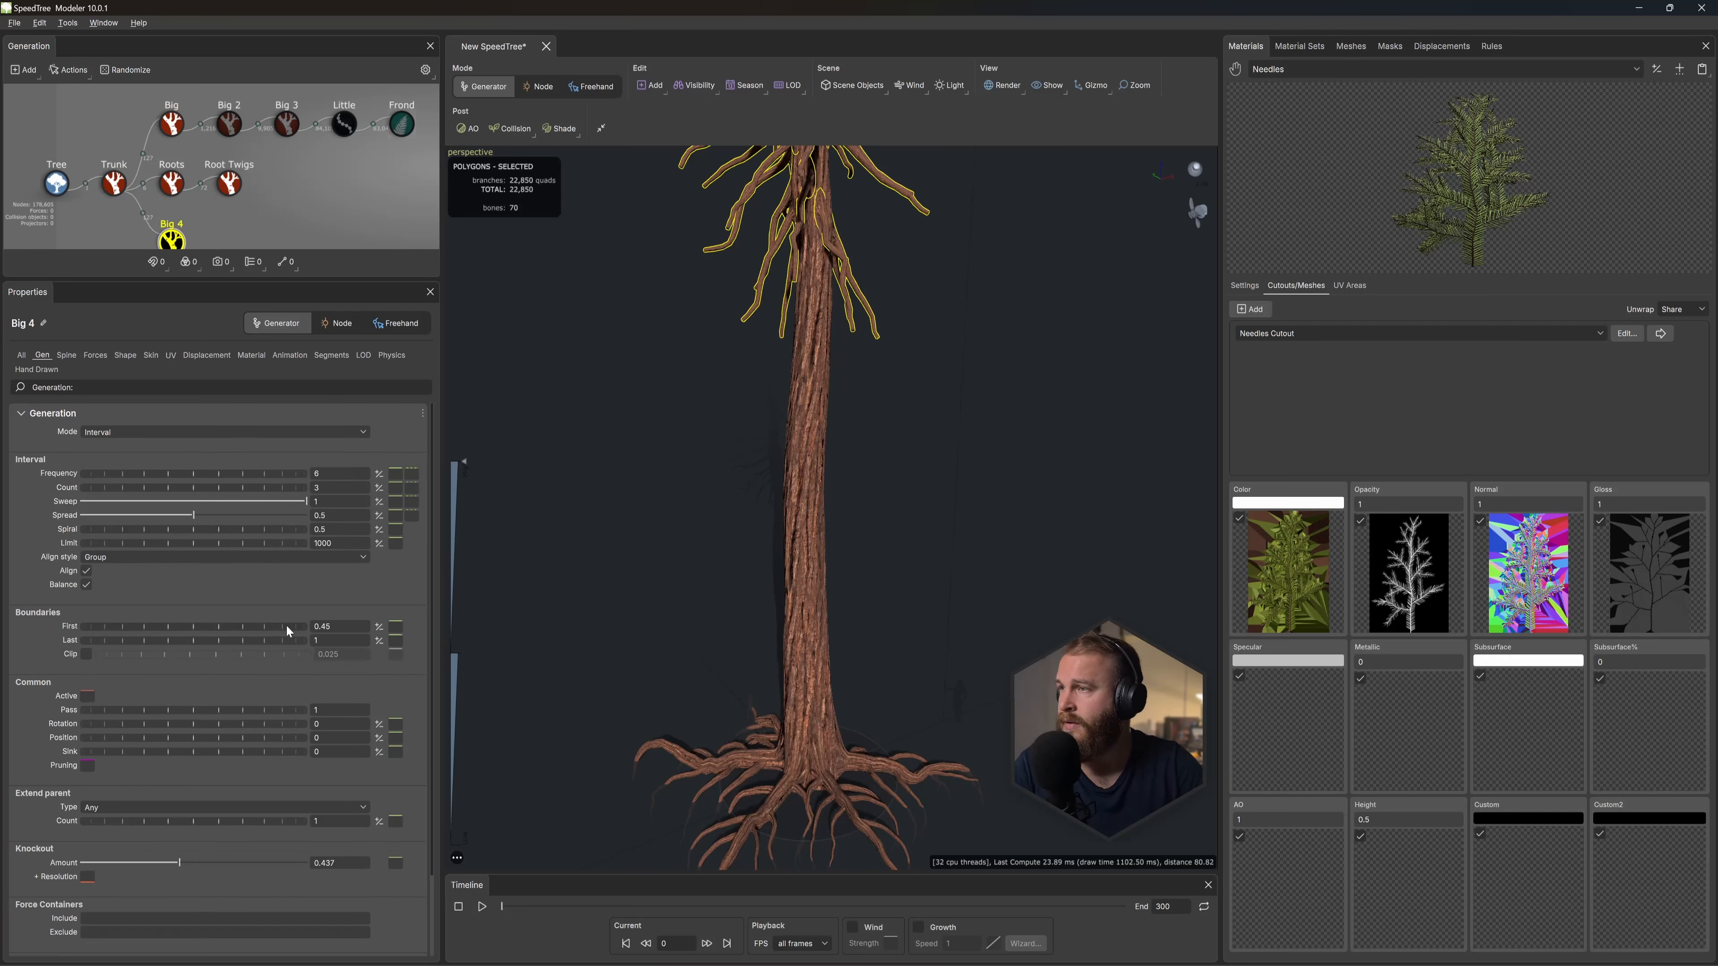
{"action": "left_click_drag", "start_coordinate": [287, 627], "coordinate": [257, 639]}
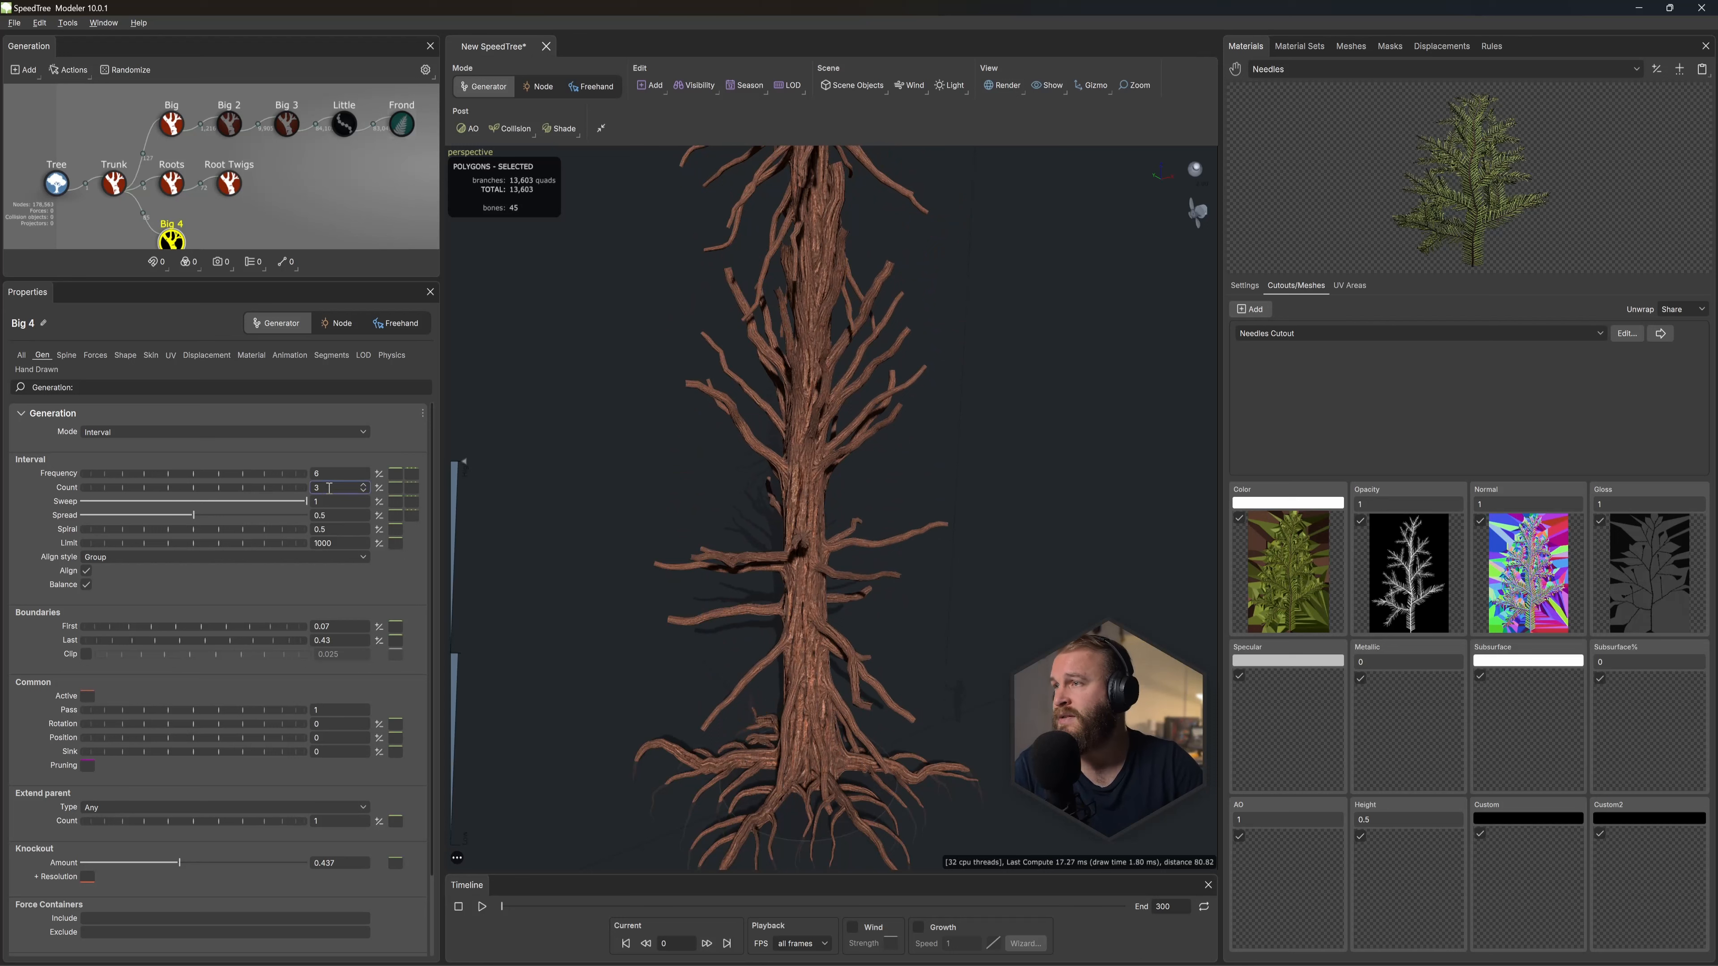
Step: Set the Big 4 generator's interval frequency to 1 and its count to 3
{"action": "left_click_drag", "start_coordinate": [328, 474], "coordinate": [303, 476]}
{"action": "type", "text": "1"}
{"action": "key", "text": "Return"}
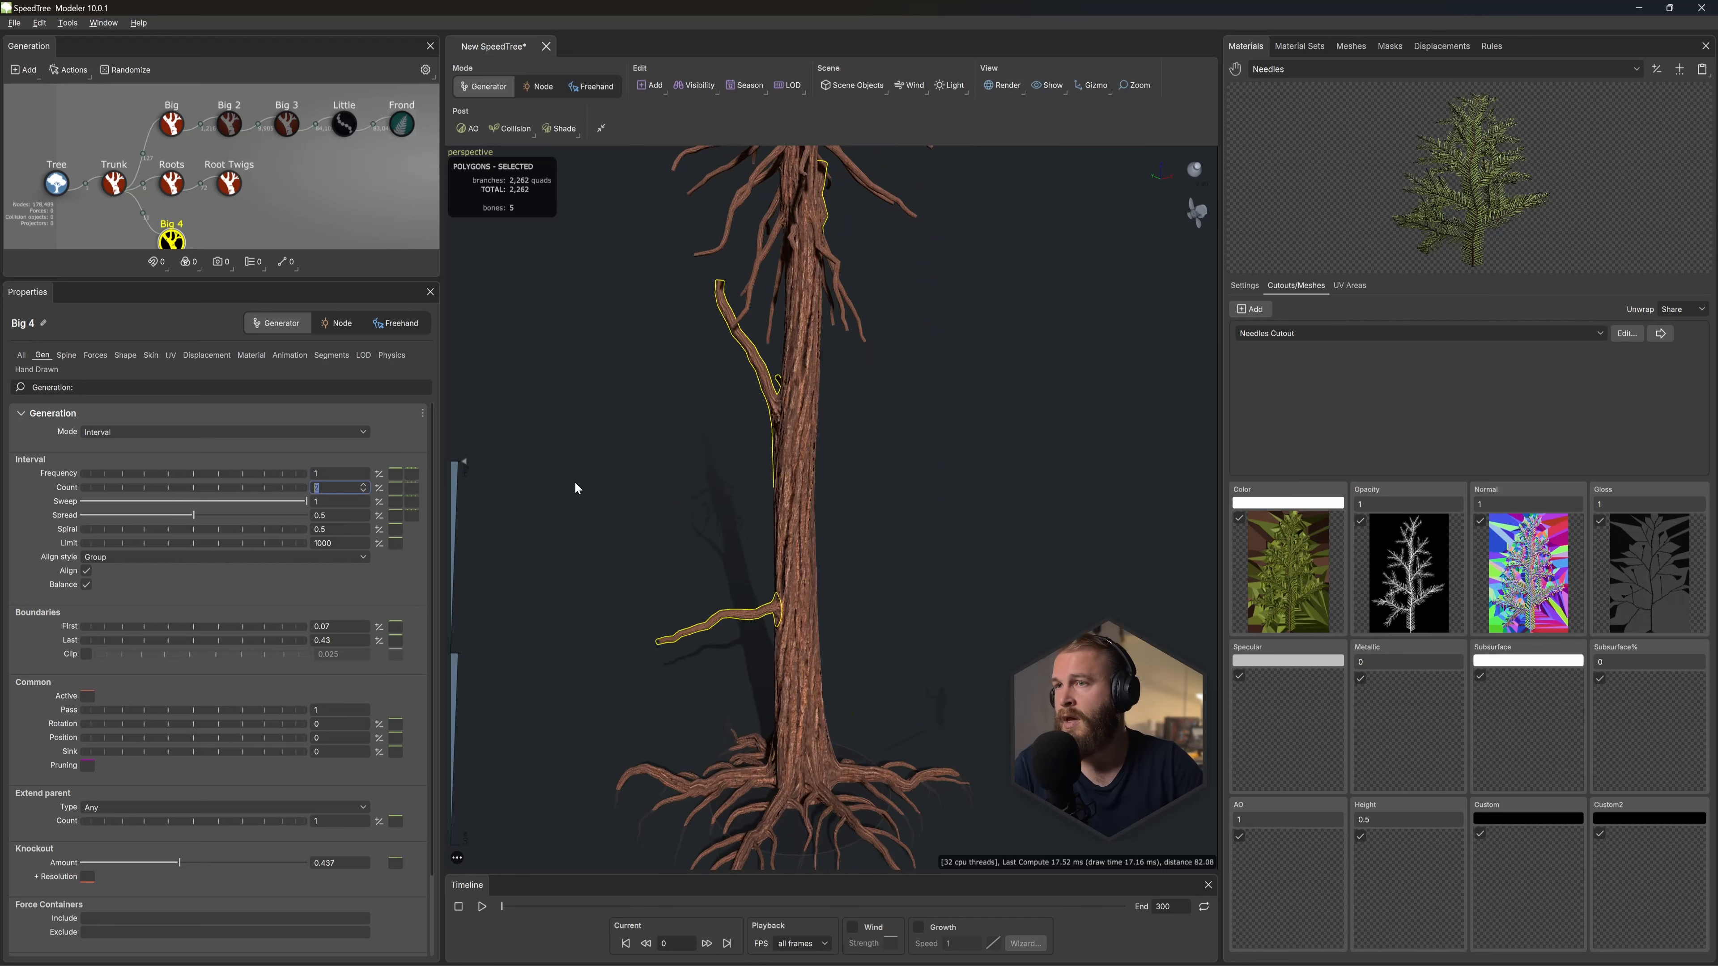
{"action": "left_click", "coordinate": [341, 488]}
{"action": "type", "text": "3"}
{"action": "key", "text": "Return"}
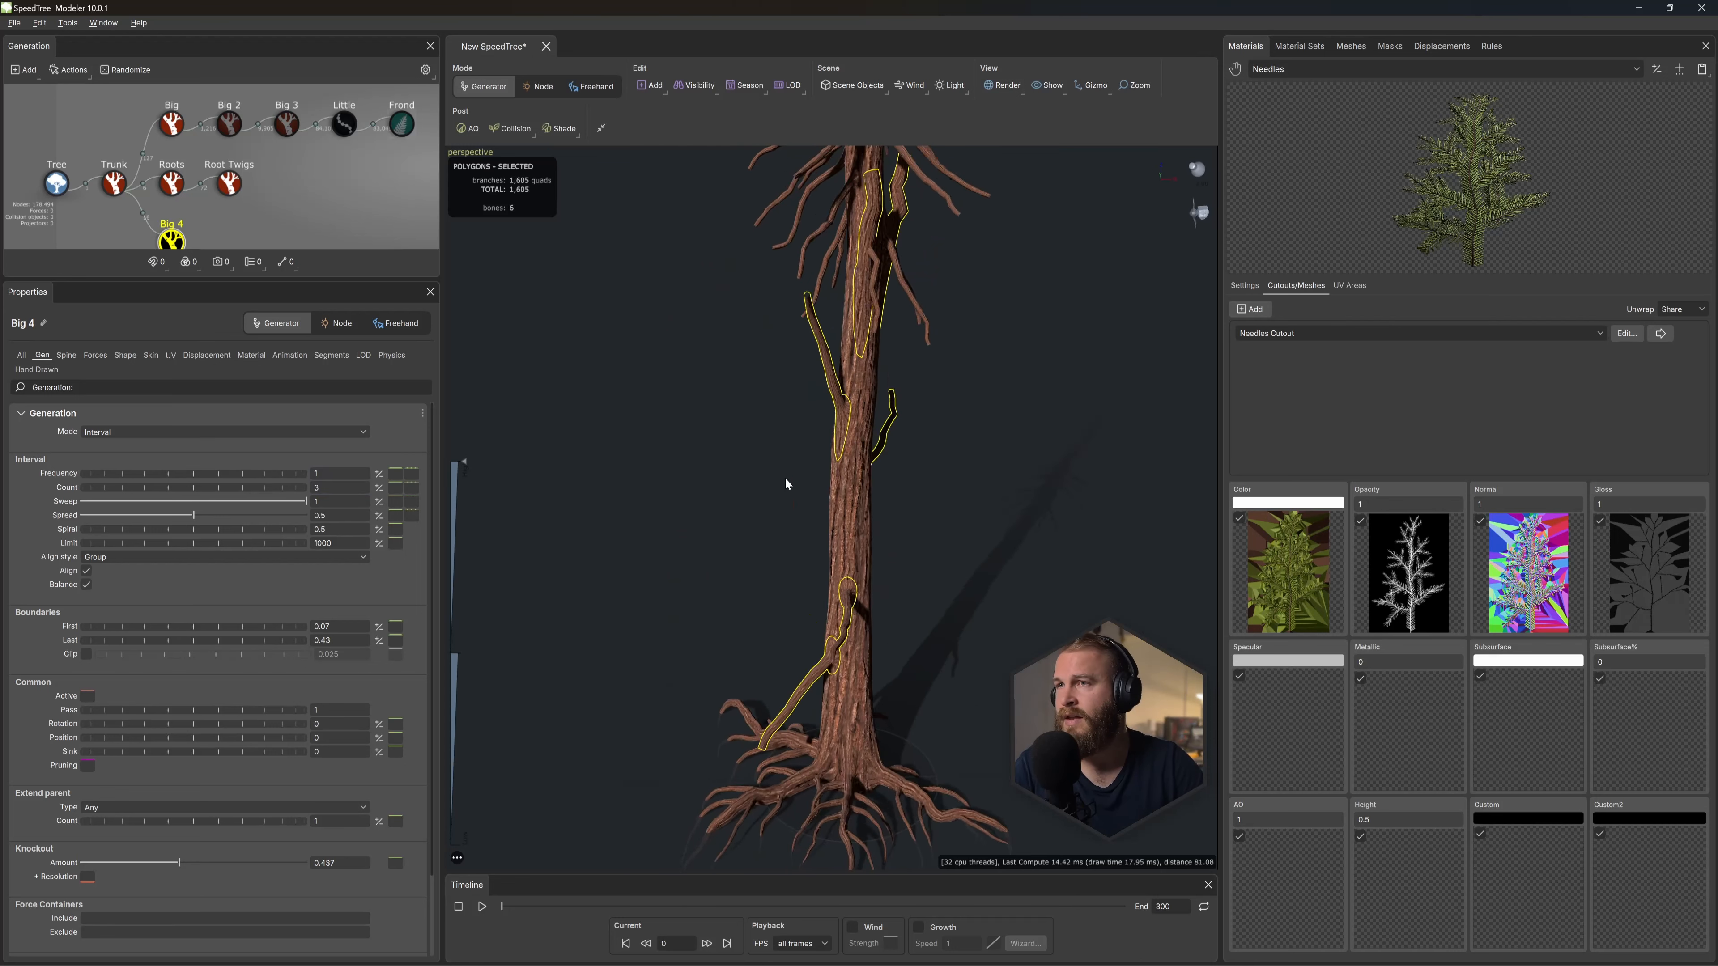
Step: Thin the Big 4 branches by setting their skin radius to 0.142 as % of parent
{"action": "left_click", "coordinate": [150, 355]}
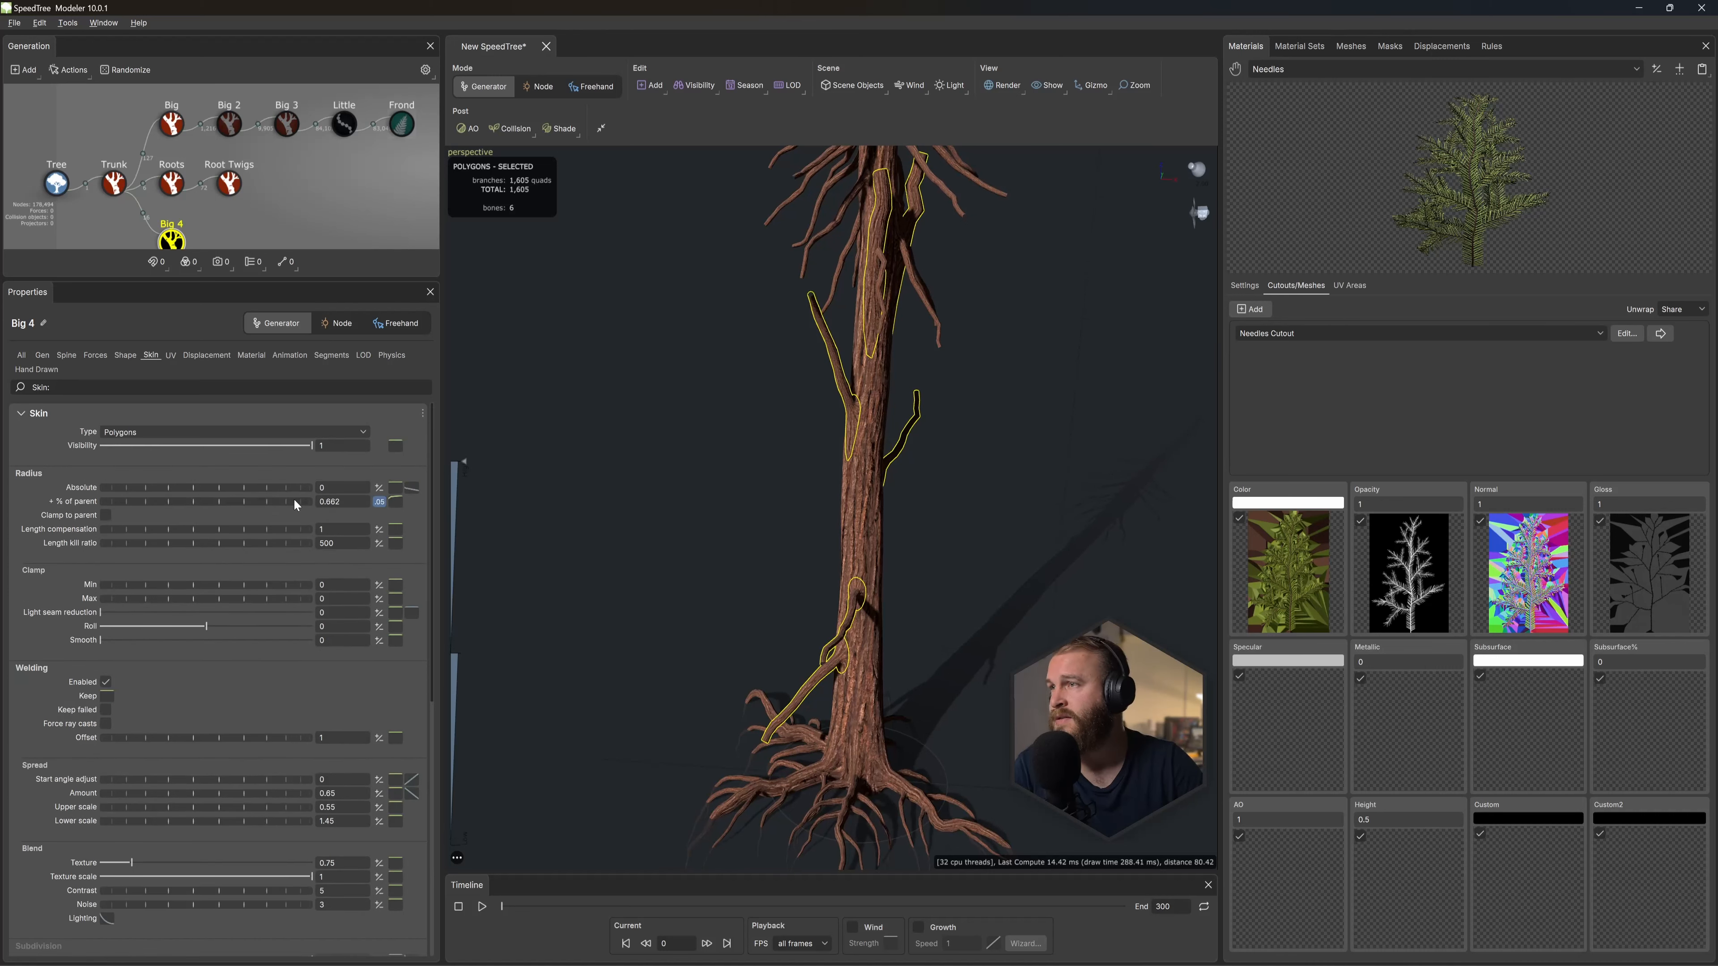
{"action": "left_click_drag", "start_coordinate": [292, 501], "coordinate": [261, 503]}
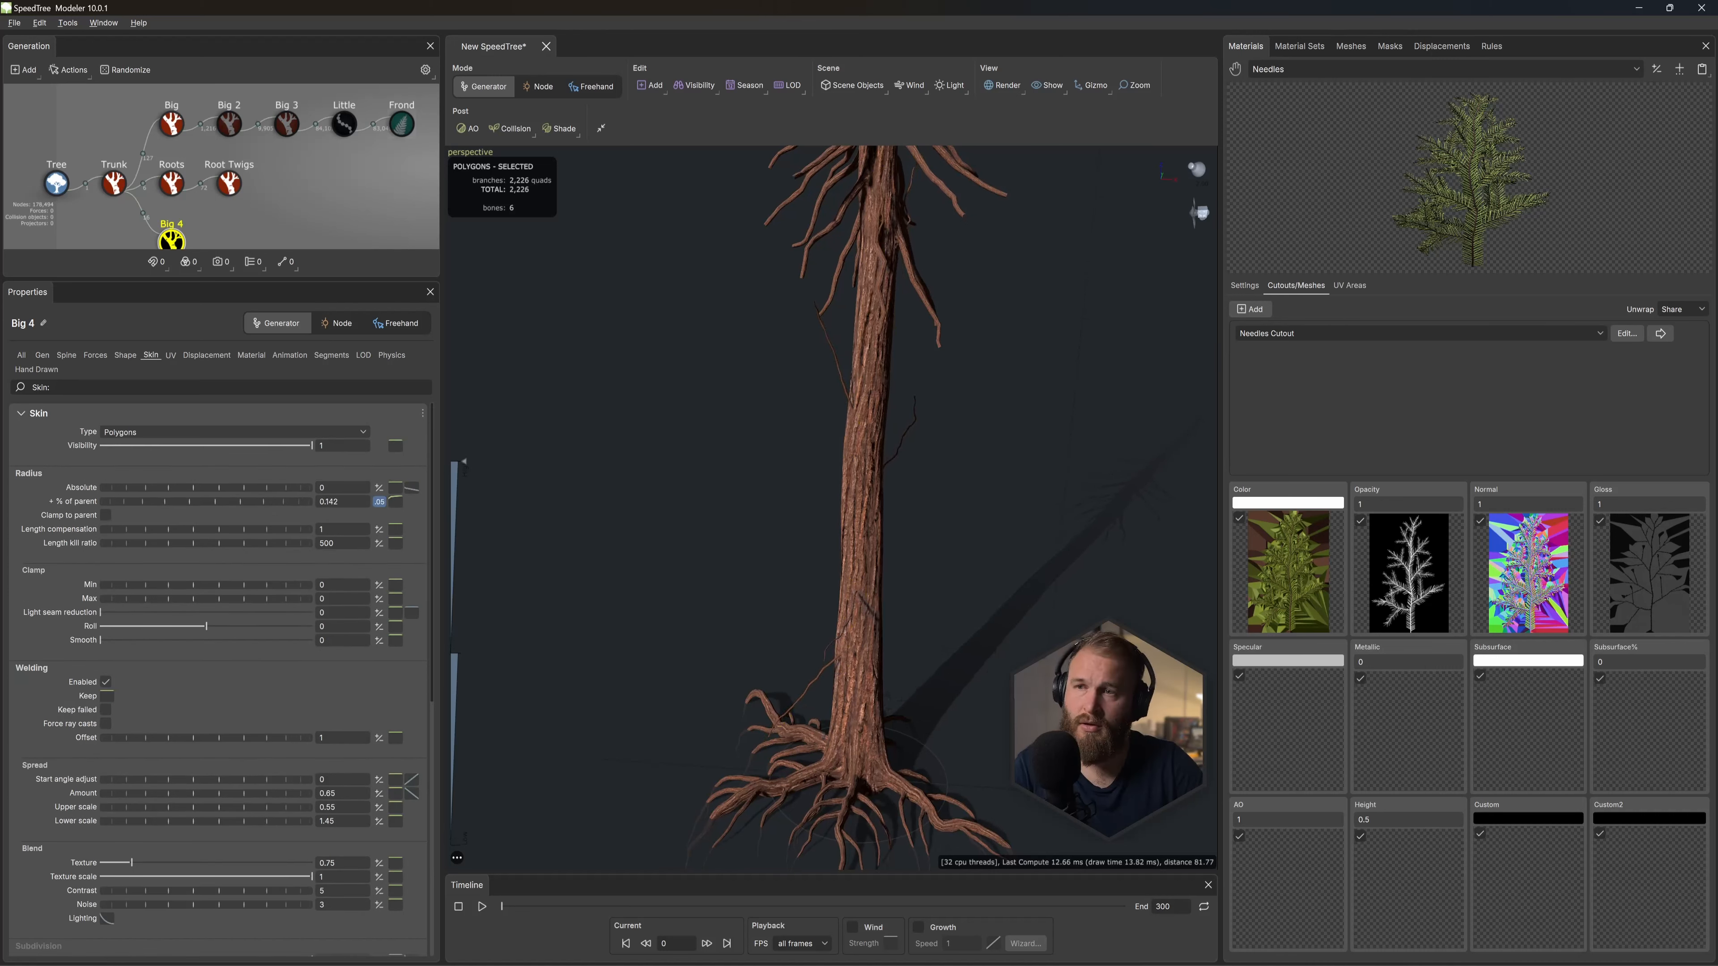
Step: Shorten the Big 4 branches to 0.04 as % of parent, with start angle 0.092 and gravity 0.12
{"action": "mouse_move", "coordinate": [896, 725]}
{"action": "left_mouse_down"}
{"action": "mouse_move", "coordinate": [981, 675]}
{"action": "mouse_move", "coordinate": [890, 700]}
{"action": "left_mouse_up"}
{"action": "left_click", "coordinate": [66, 356]}
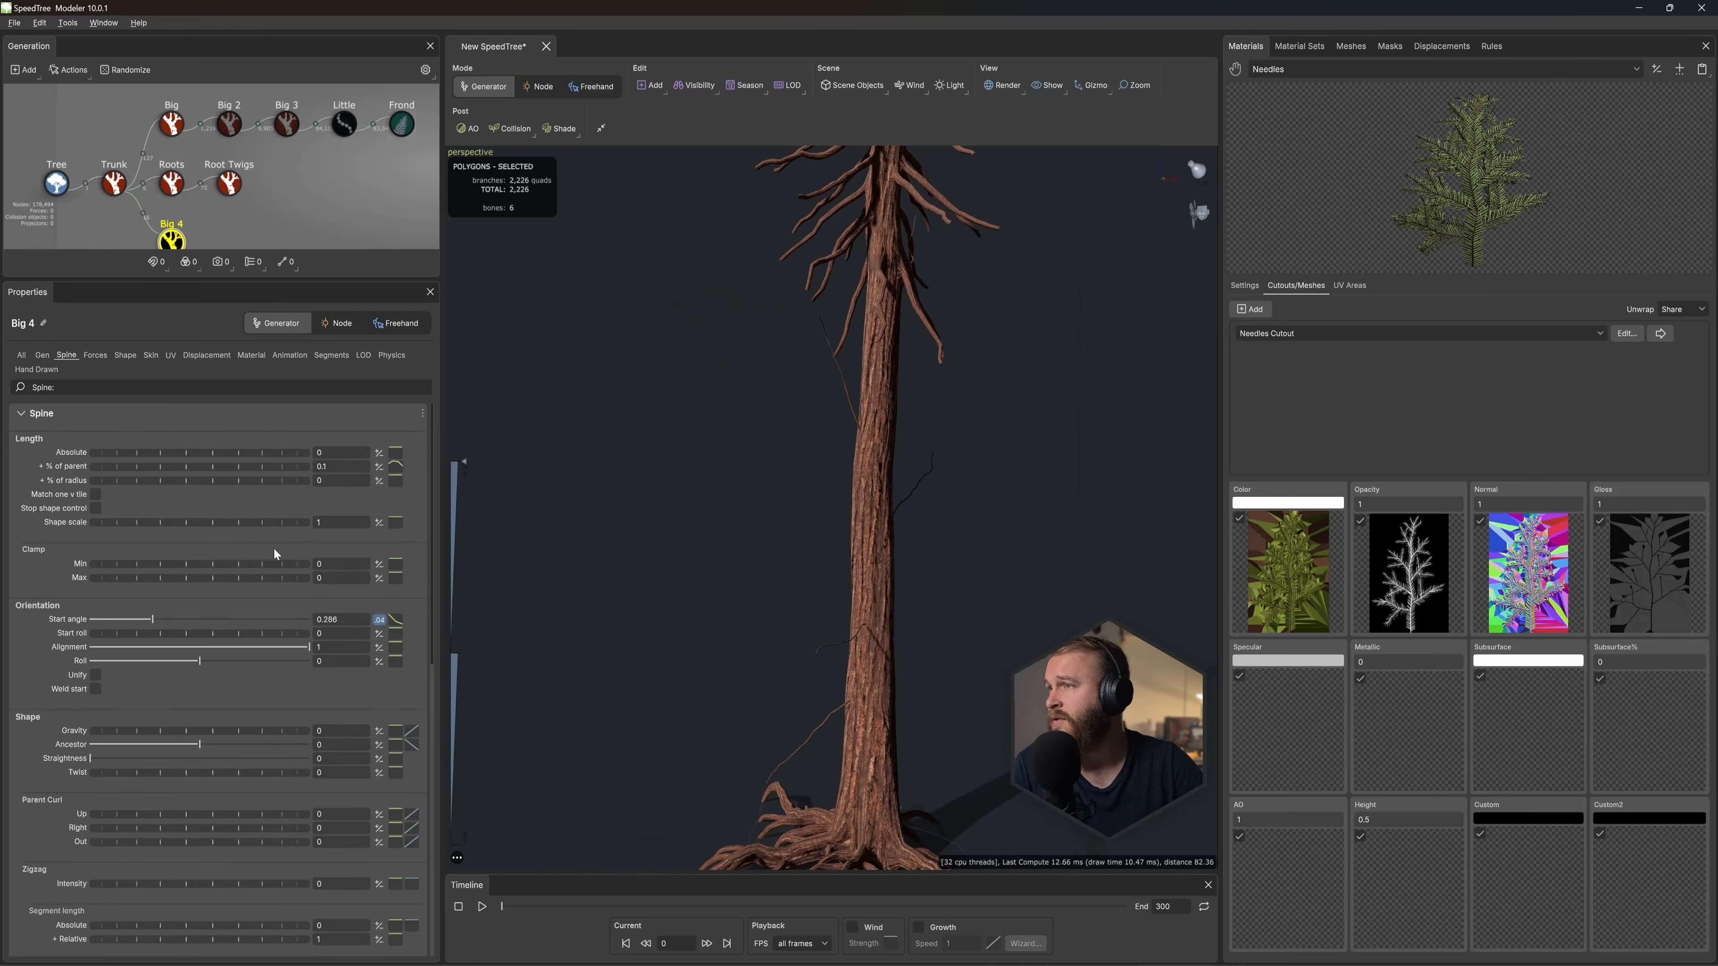
{"action": "left_click_drag", "start_coordinate": [293, 467], "coordinate": [277, 472]}
{"action": "left_click_drag", "start_coordinate": [149, 619], "coordinate": [91, 615]}
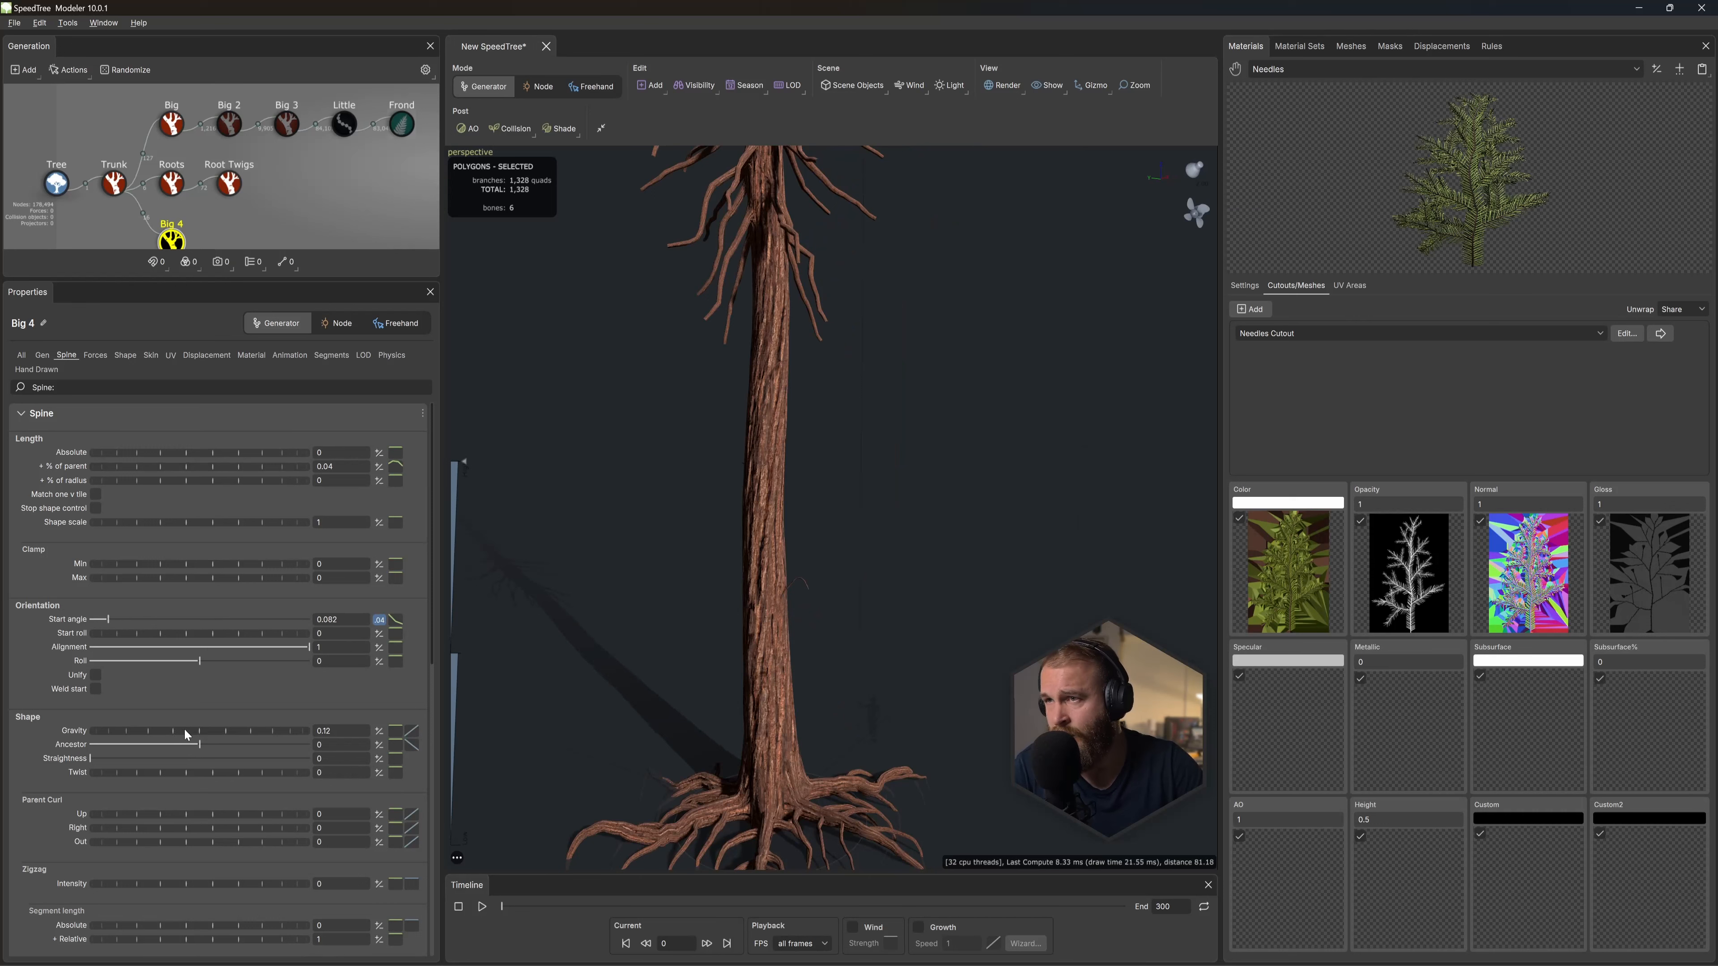
Step: Copy the Big 2, Big 3, Little and Frond chain onto the Big 4 generator and unhide the copies
{"action": "left_click", "coordinate": [223, 95]}
{"action": "left_click_drag", "start_coordinate": [224, 90], "coordinate": [405, 143]}
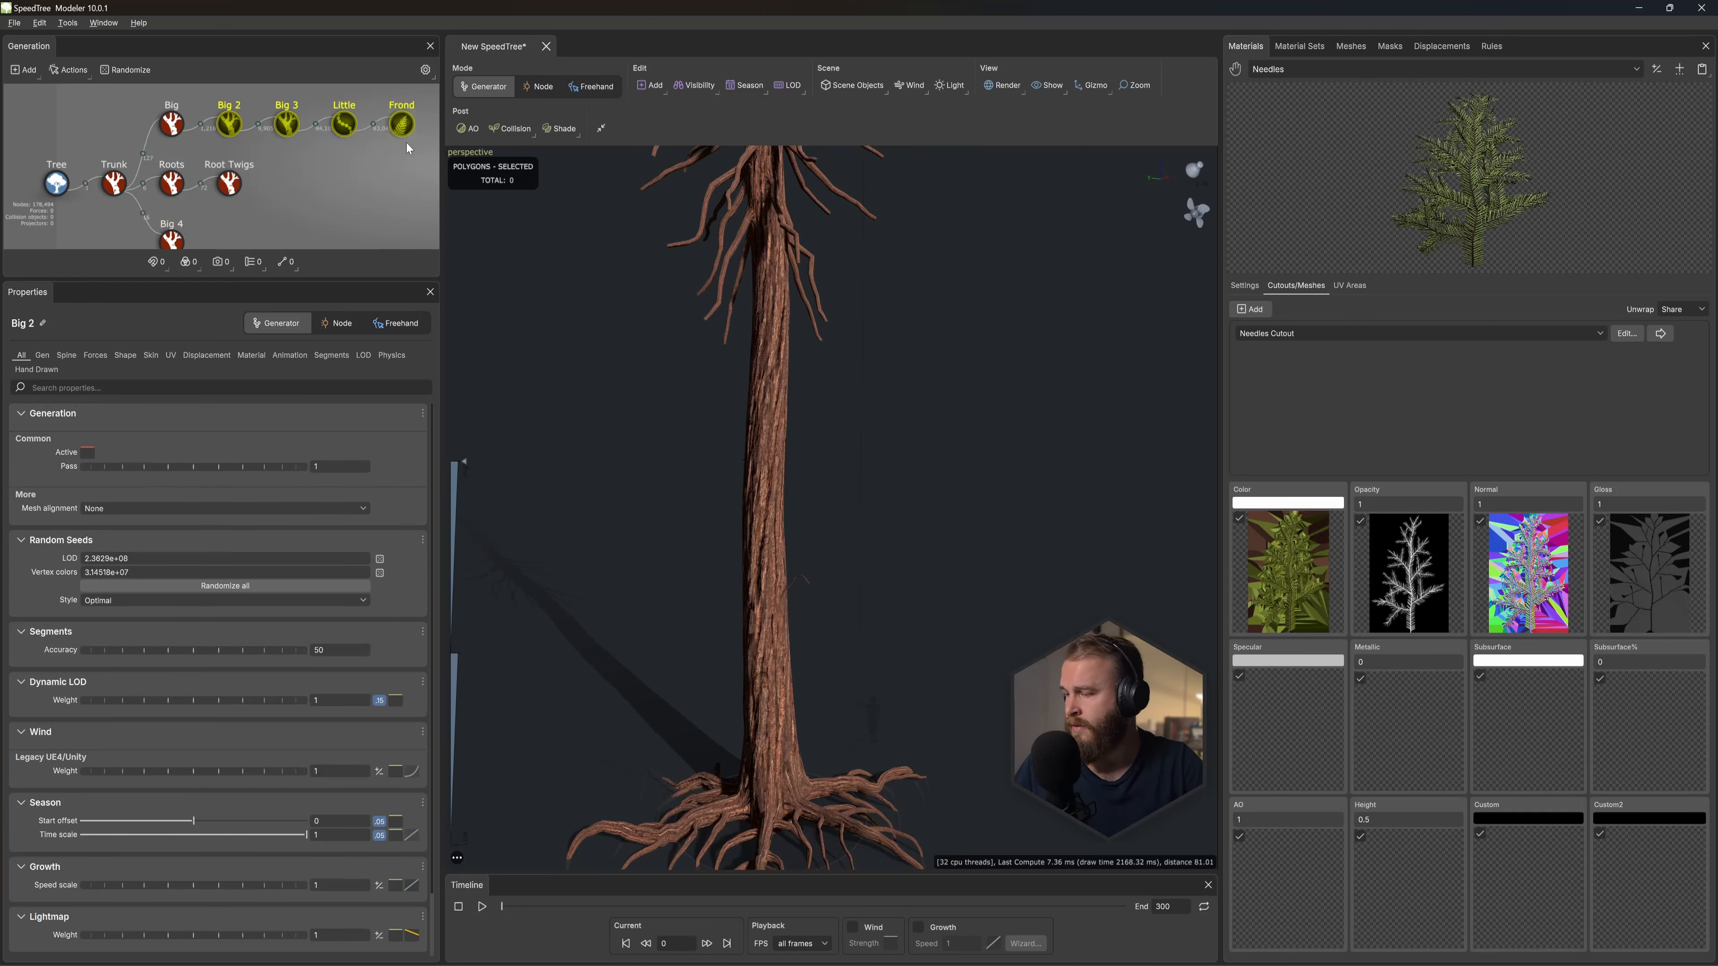
{"action": "key", "text": "ctrl+v"}
{"action": "left_click", "coordinate": [180, 236]}
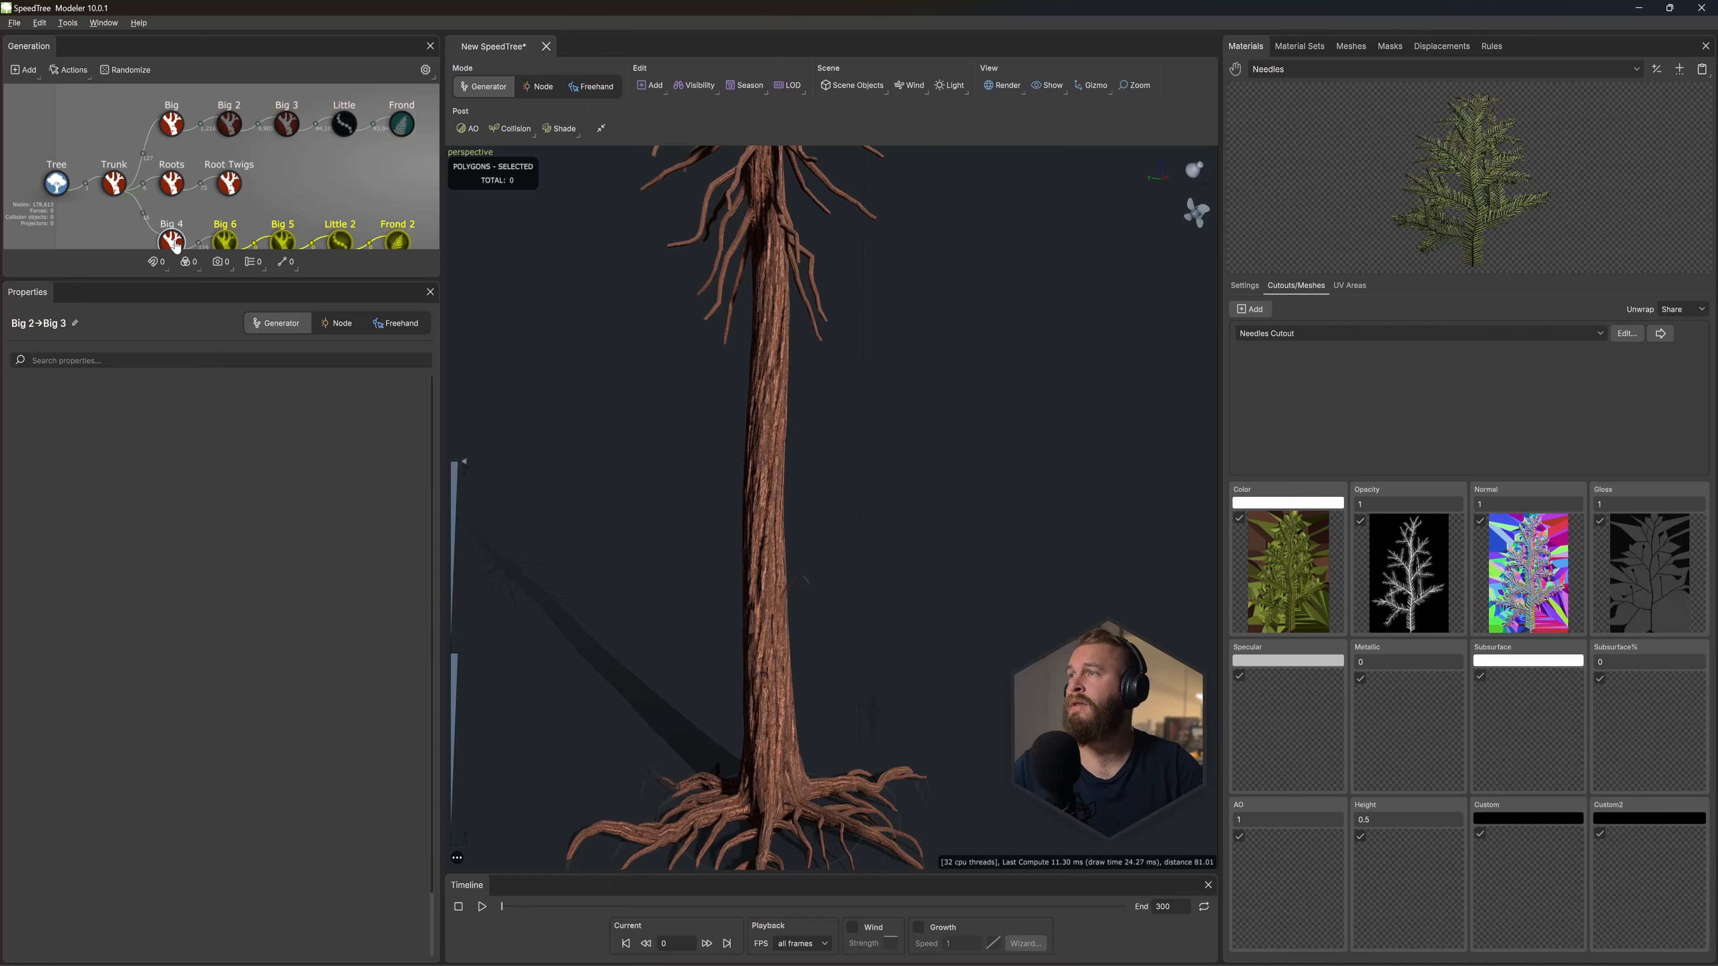
{"action": "left_click_drag", "start_coordinate": [221, 206], "coordinate": [407, 223]}
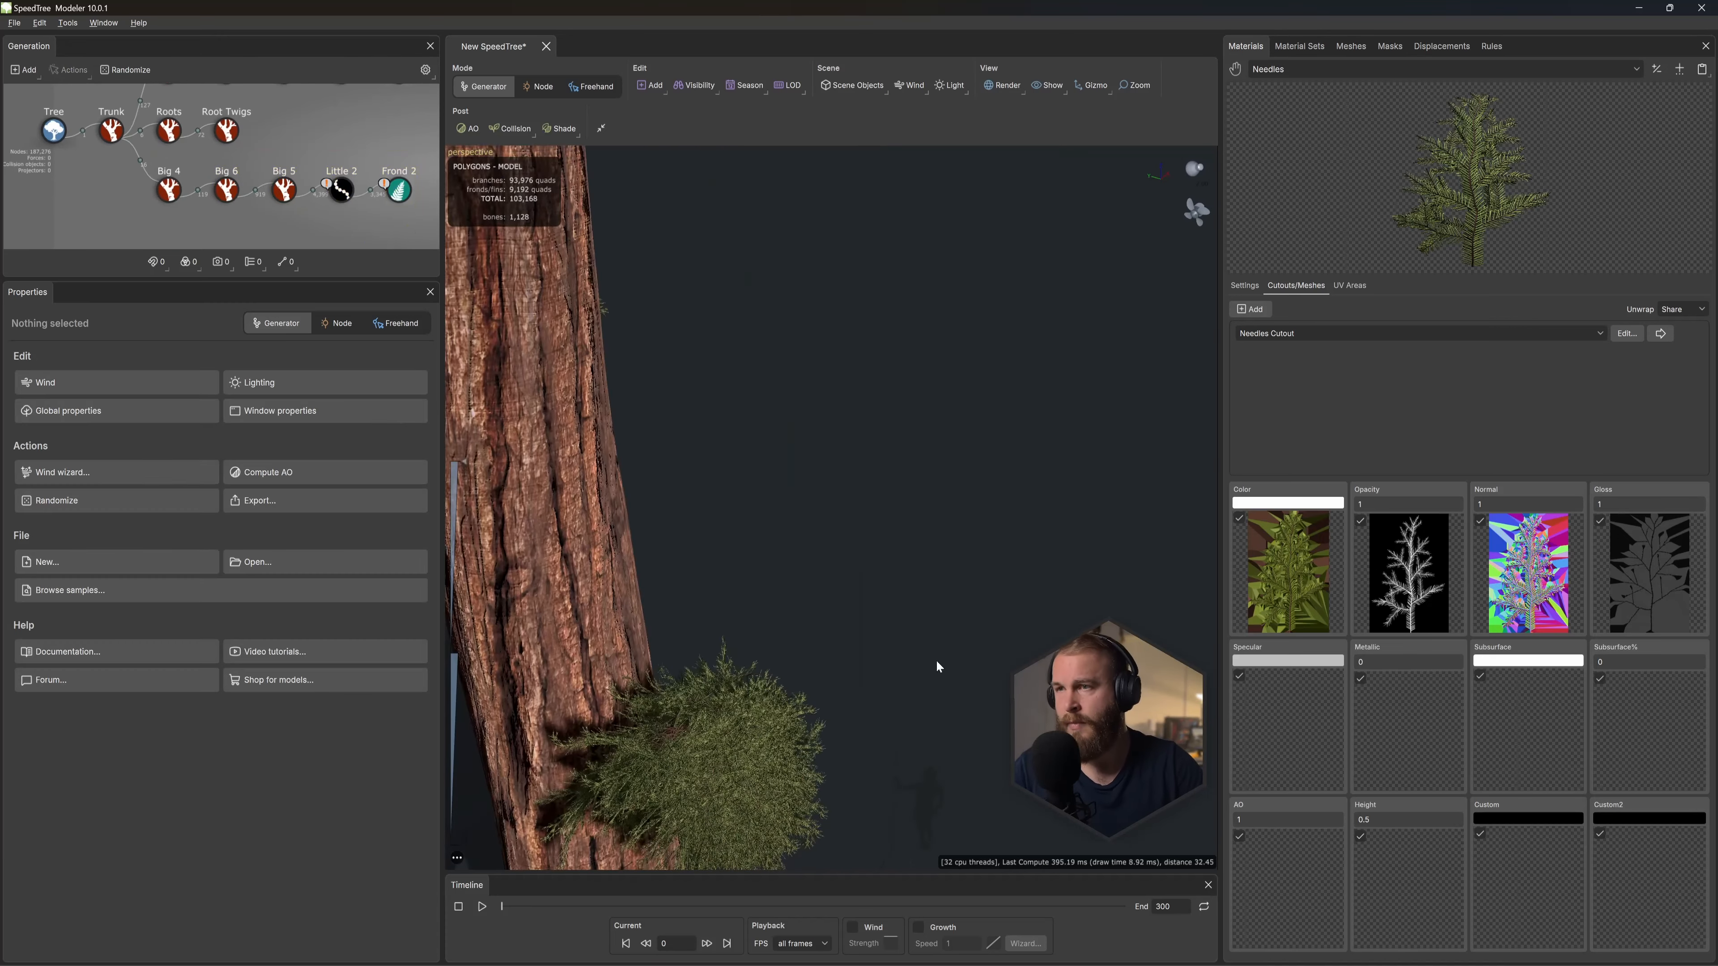
Step: Hide the Big 5, Little 2 and Frond 2 generators and inspect the Big 6 branches near the trunk base
{"action": "left_click_drag", "start_coordinate": [935, 659], "coordinate": [918, 496]}
{"action": "left_click_drag", "start_coordinate": [277, 151], "coordinate": [411, 237]}
{"action": "key", "text": "h"}
{"action": "left_click", "coordinate": [226, 190]}
{"action": "mouse_move", "coordinate": [822, 352]}
{"action": "left_mouse_down"}
{"action": "mouse_move", "coordinate": [764, 370]}
{"action": "mouse_move", "coordinate": [776, 350]}
{"action": "mouse_move", "coordinate": [812, 361]}
{"action": "left_mouse_up"}
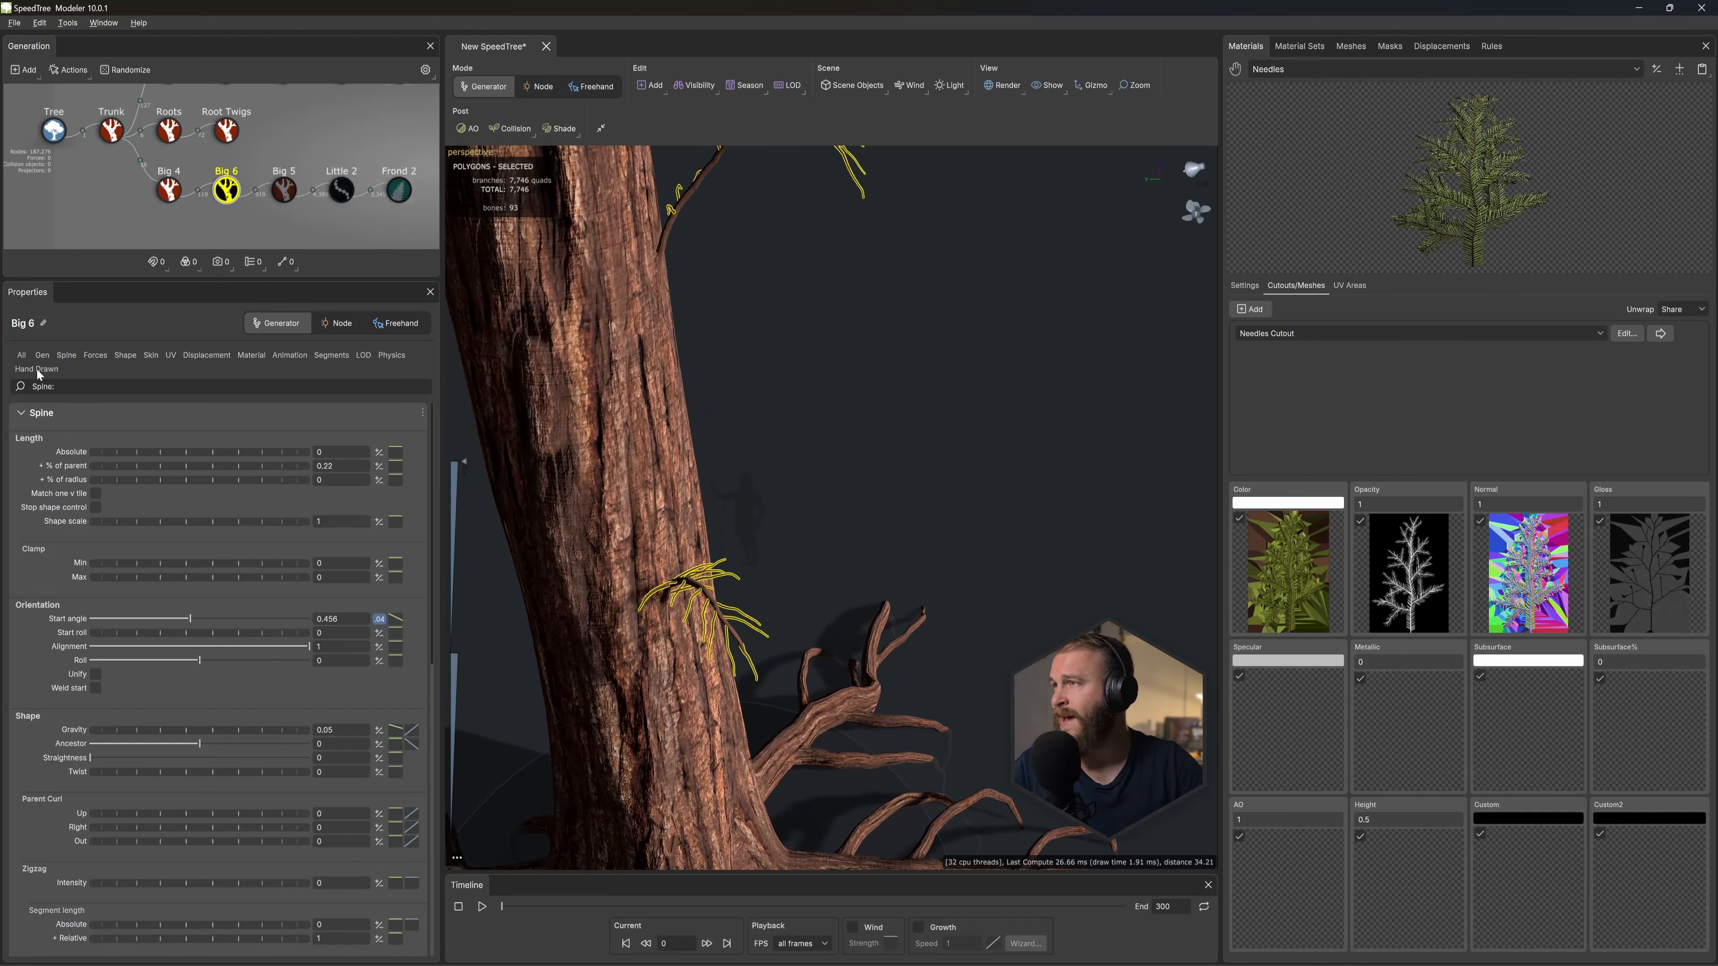
Step: Set the Big 5 generator's bifurcation spacing to 0.543 and unhide the original chain from Big 2 to Frond
{"action": "left_click", "coordinate": [42, 355]}
{"action": "left_click", "coordinate": [284, 191]}
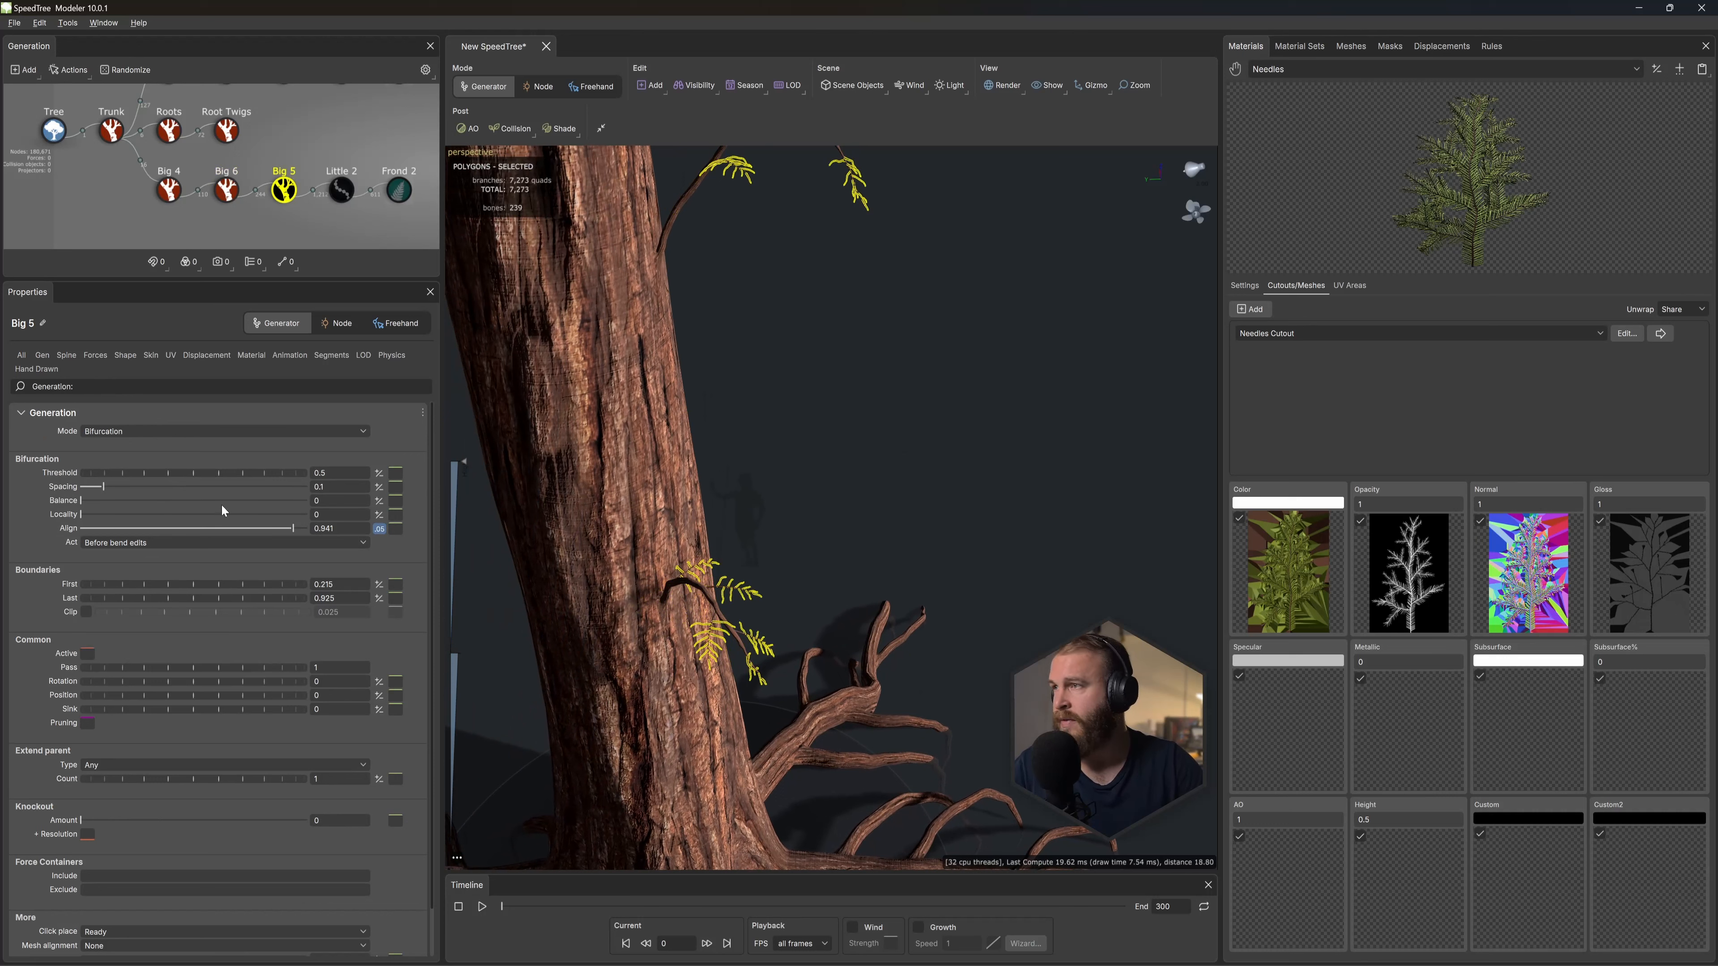
{"action": "left_click_drag", "start_coordinate": [119, 490], "coordinate": [203, 487]}
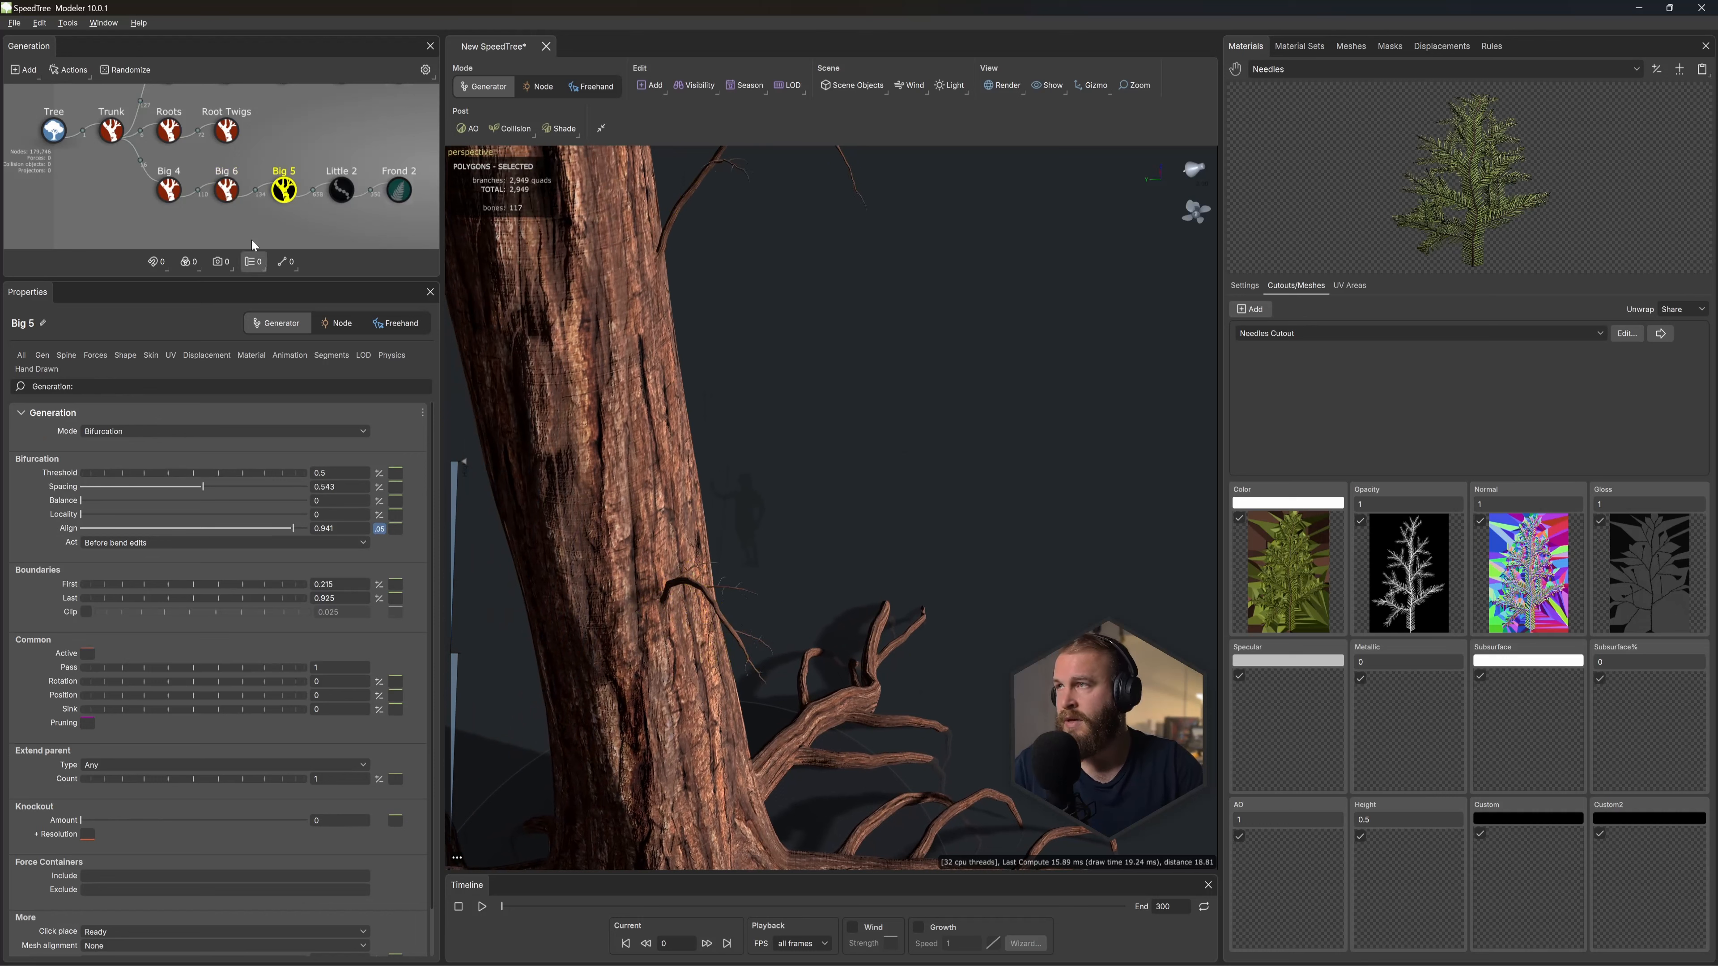
{"action": "left_click", "coordinate": [345, 184]}
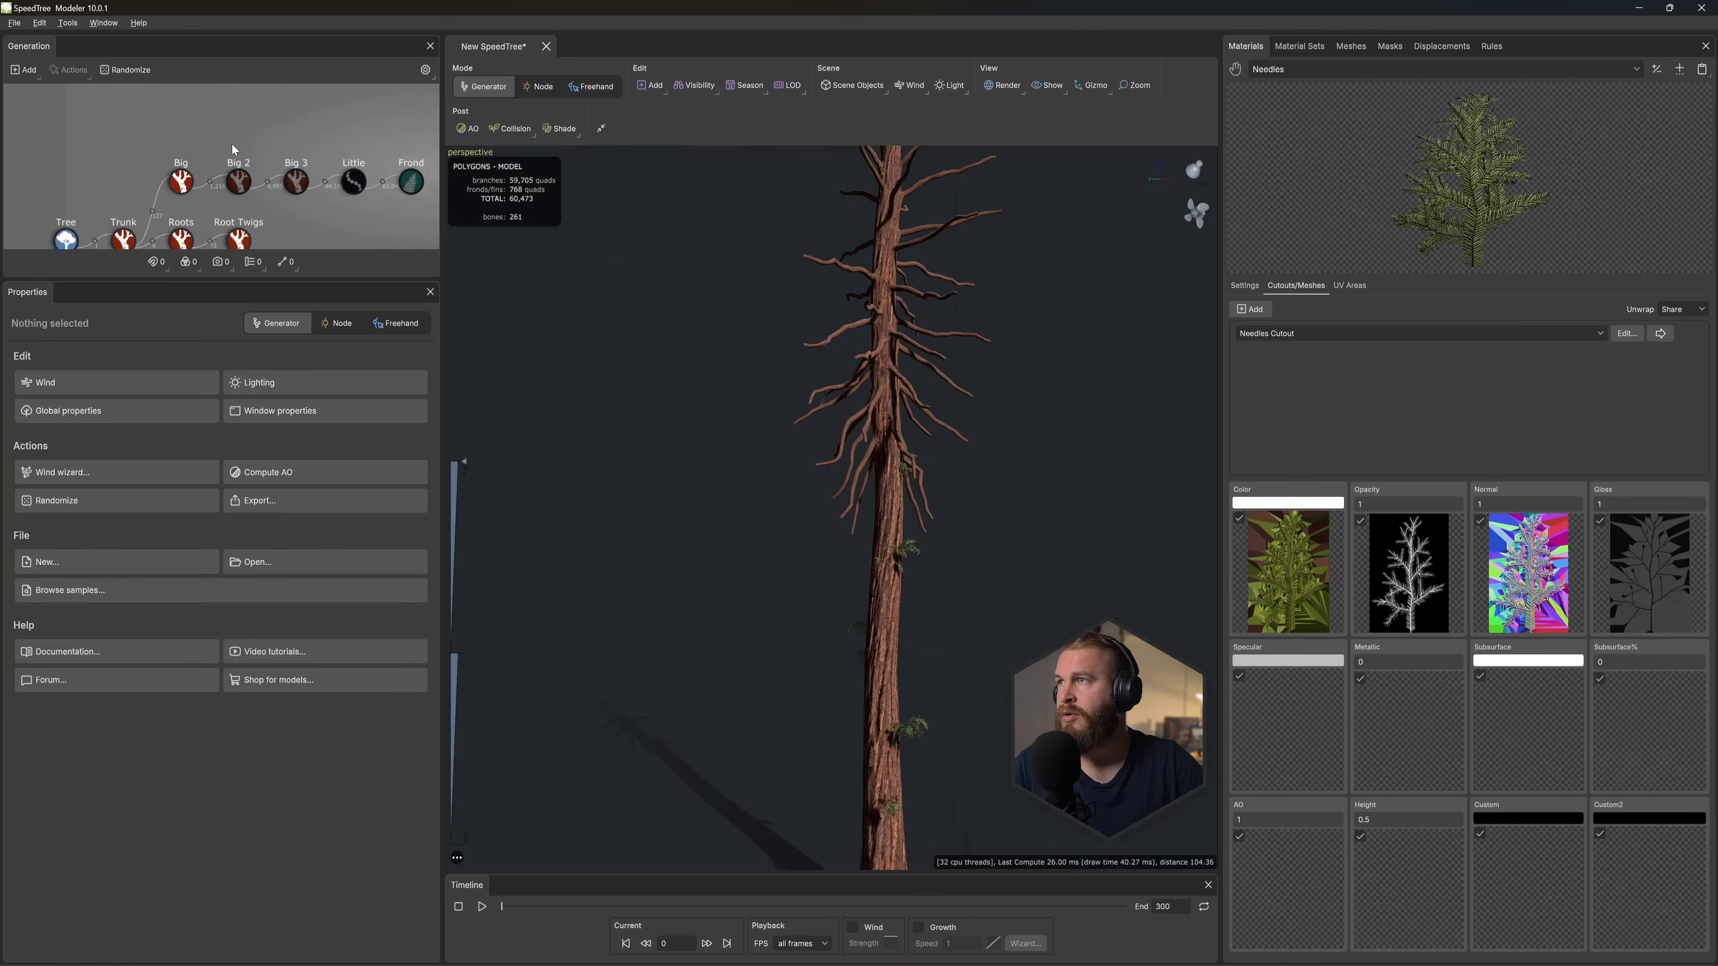
{"action": "left_click_drag", "start_coordinate": [223, 136], "coordinate": [413, 199]}
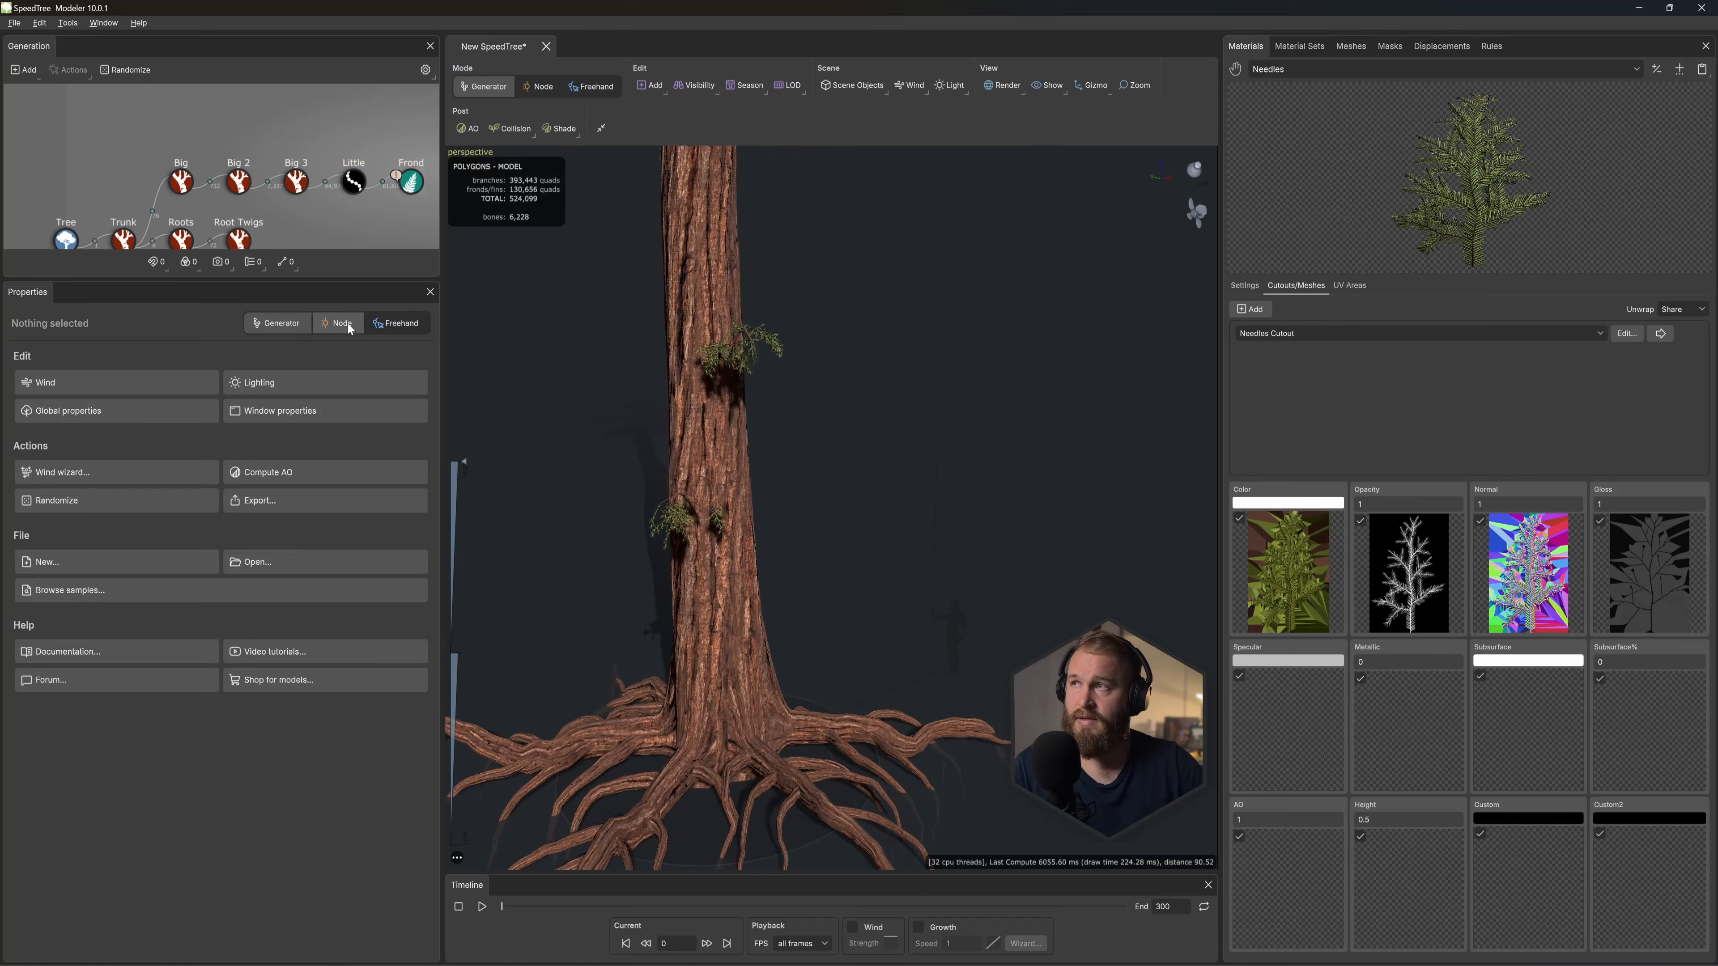
Step: Show the model in Scribed render mode and check the trunk's mesh density and segment settings
{"action": "left_click", "coordinate": [124, 238]}
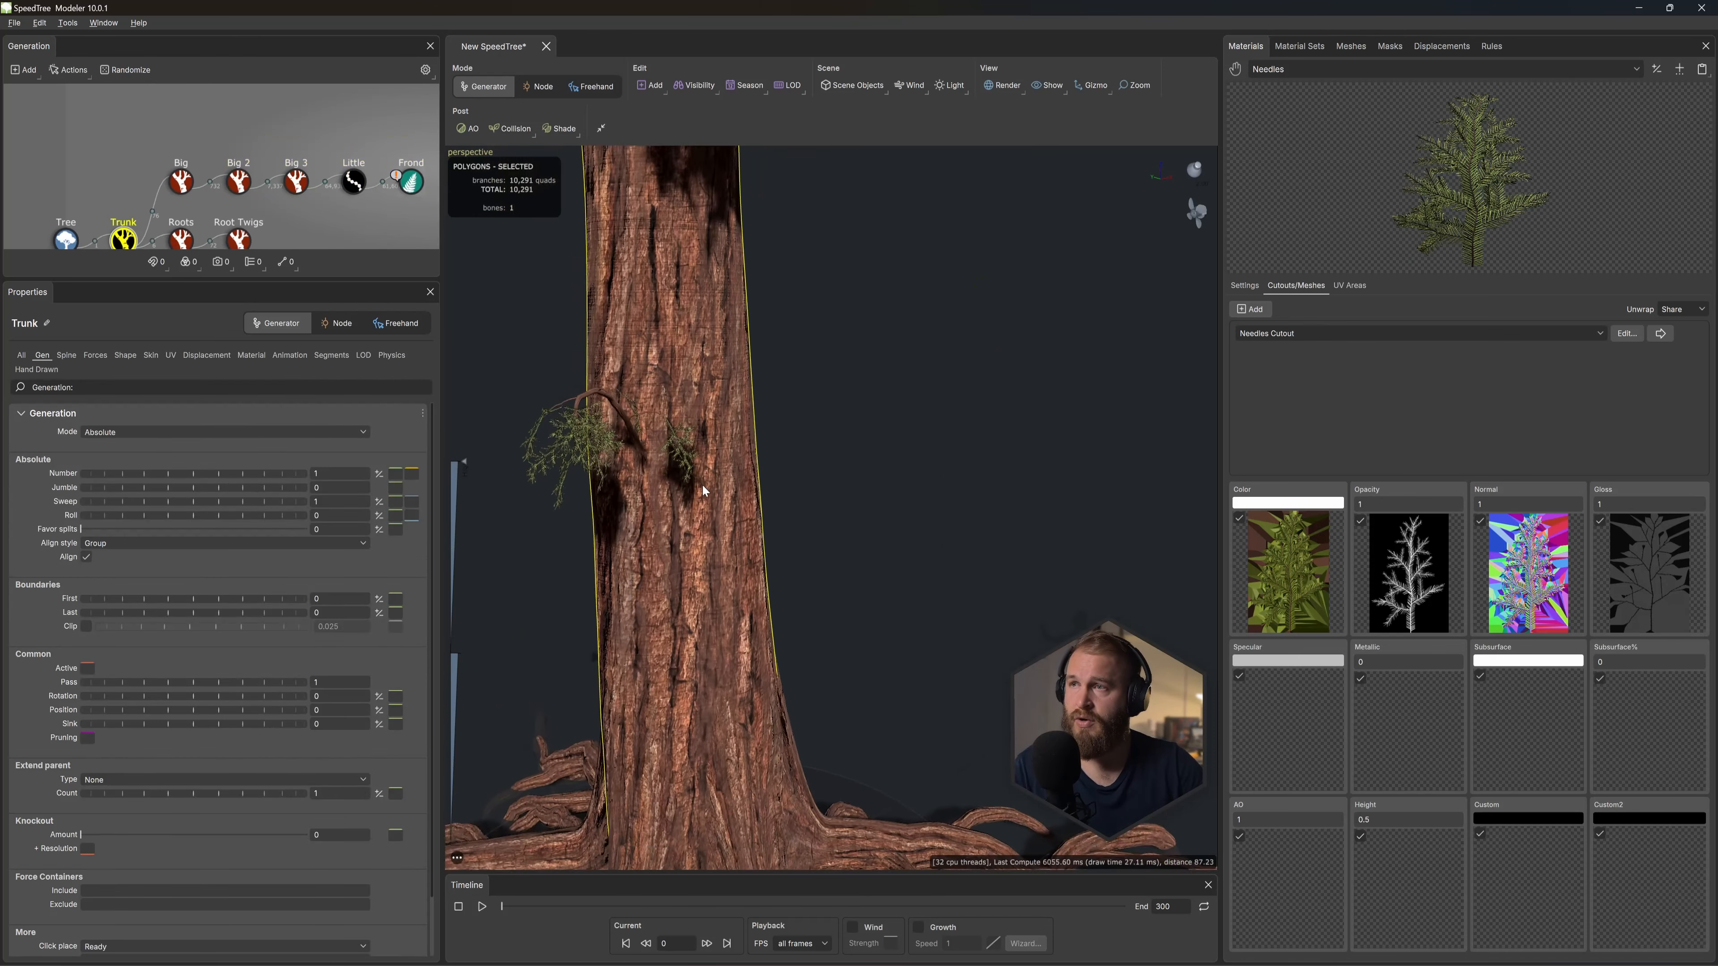
{"action": "left_click", "coordinate": [1004, 85]}
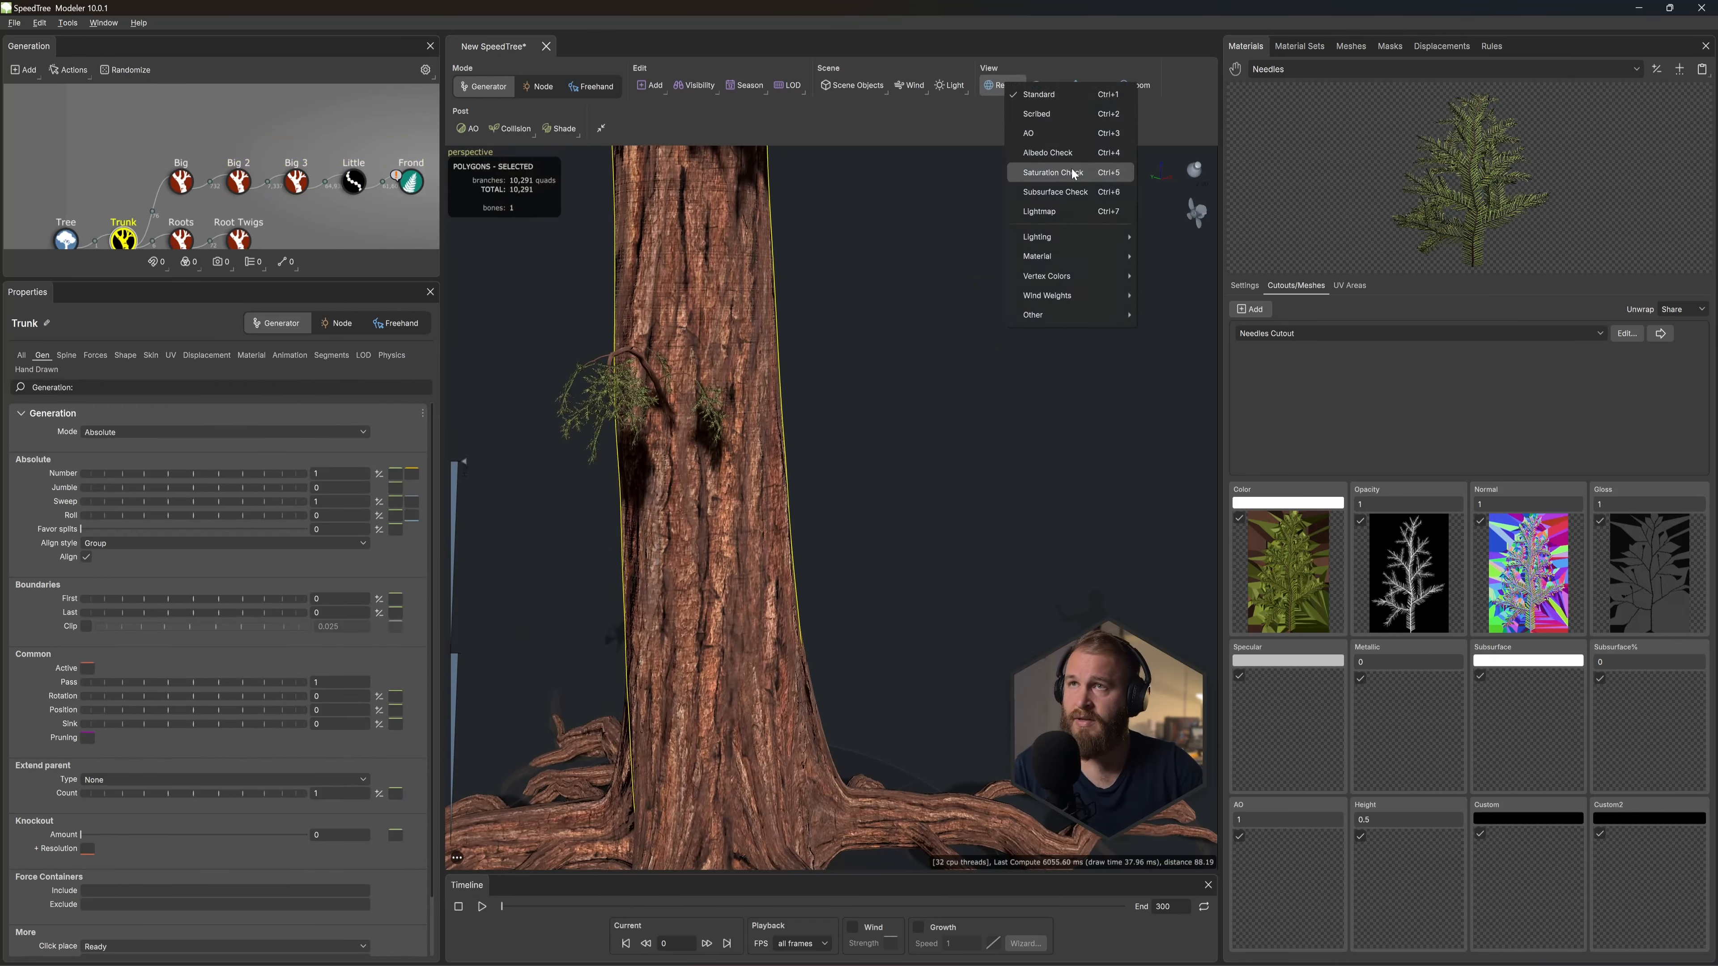
{"action": "left_click", "coordinate": [1041, 113]}
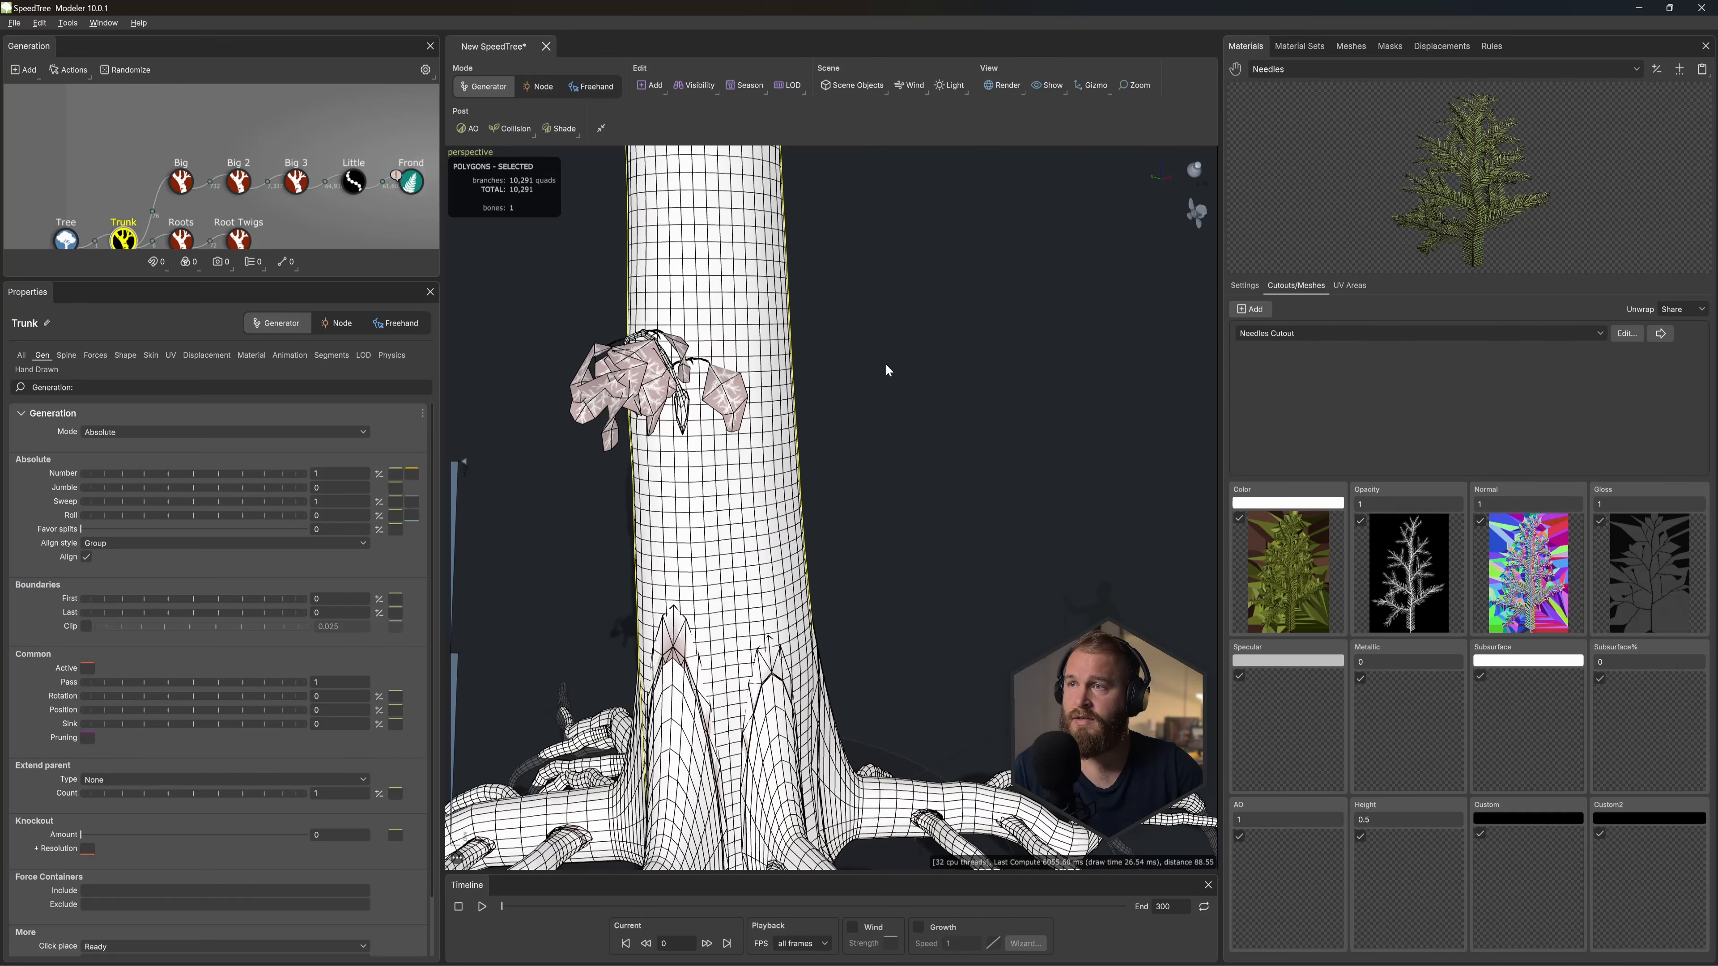
{"action": "left_click", "coordinate": [331, 356]}
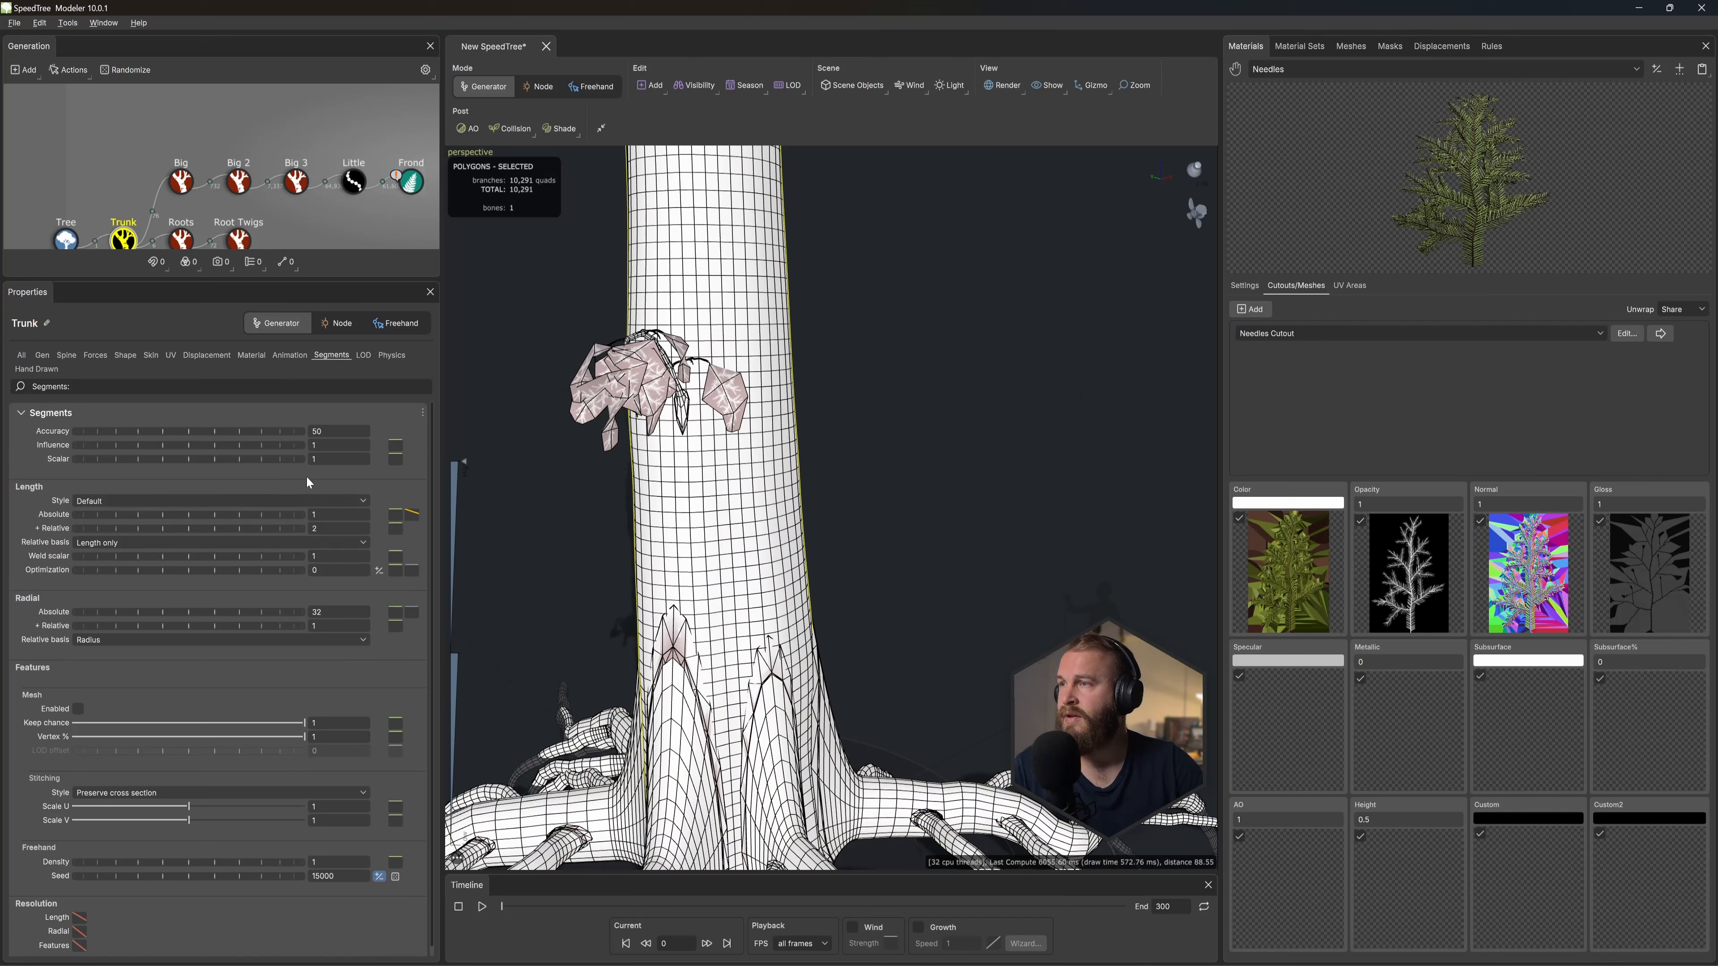
Step: Change the trunk's displacement source to Material
{"action": "left_click", "coordinate": [217, 356]}
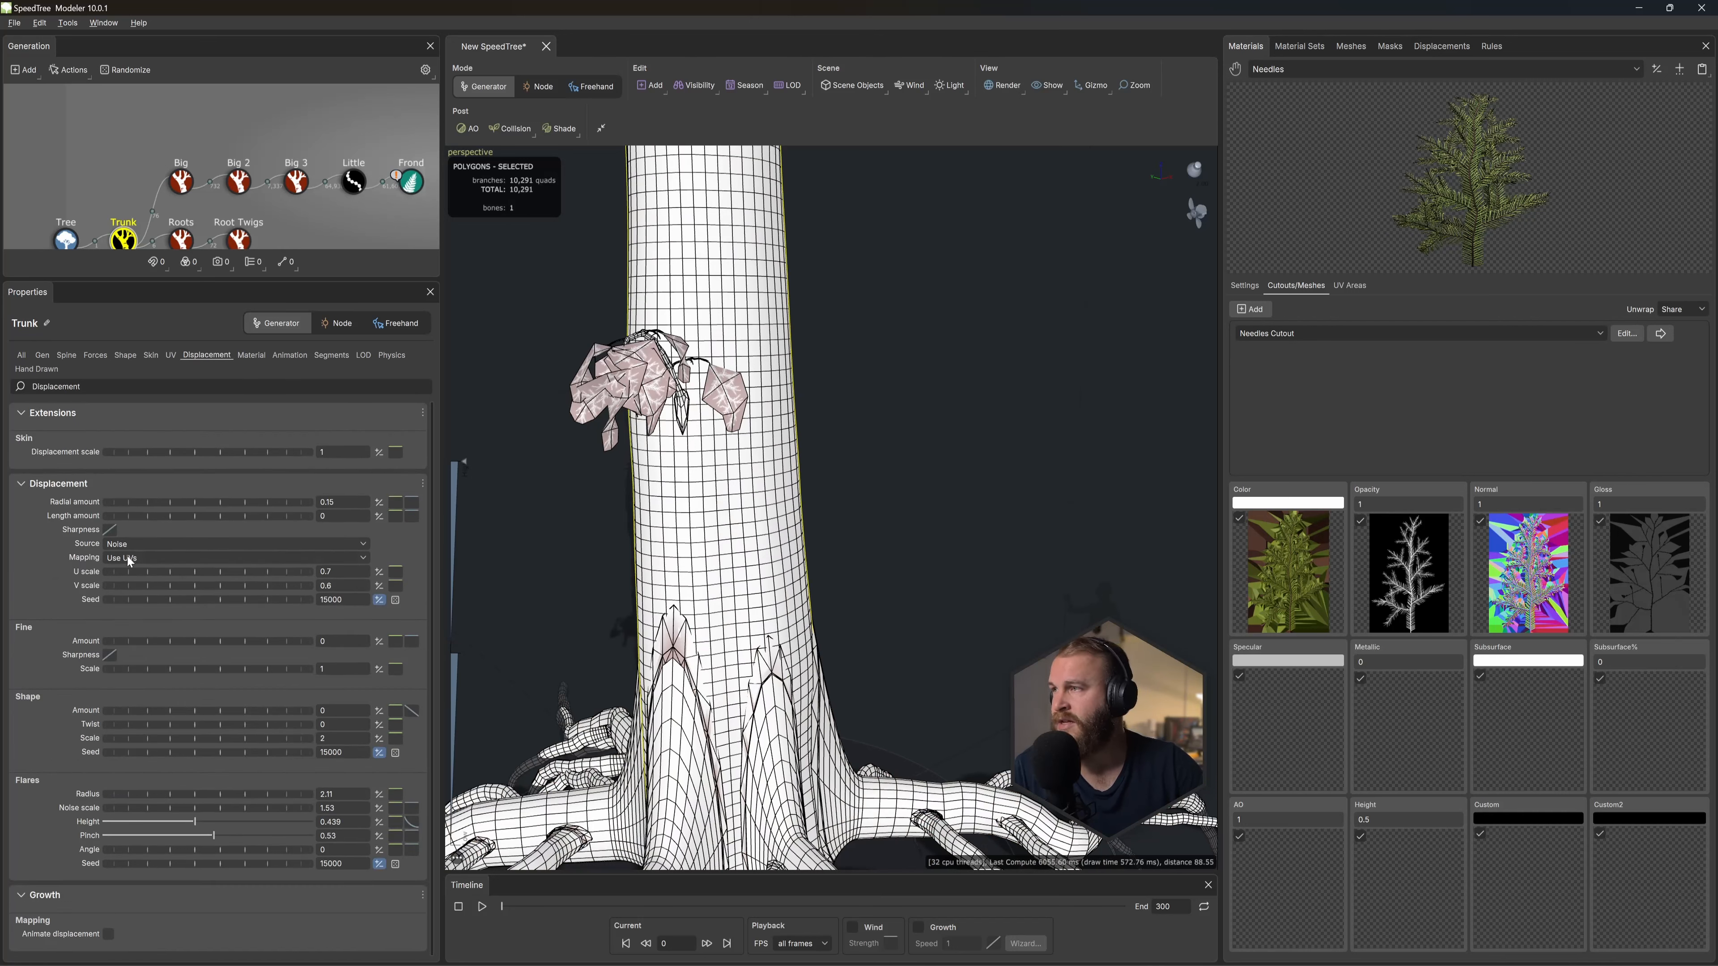
{"action": "left_click", "coordinate": [130, 542]}
{"action": "left_click", "coordinate": [161, 490]}
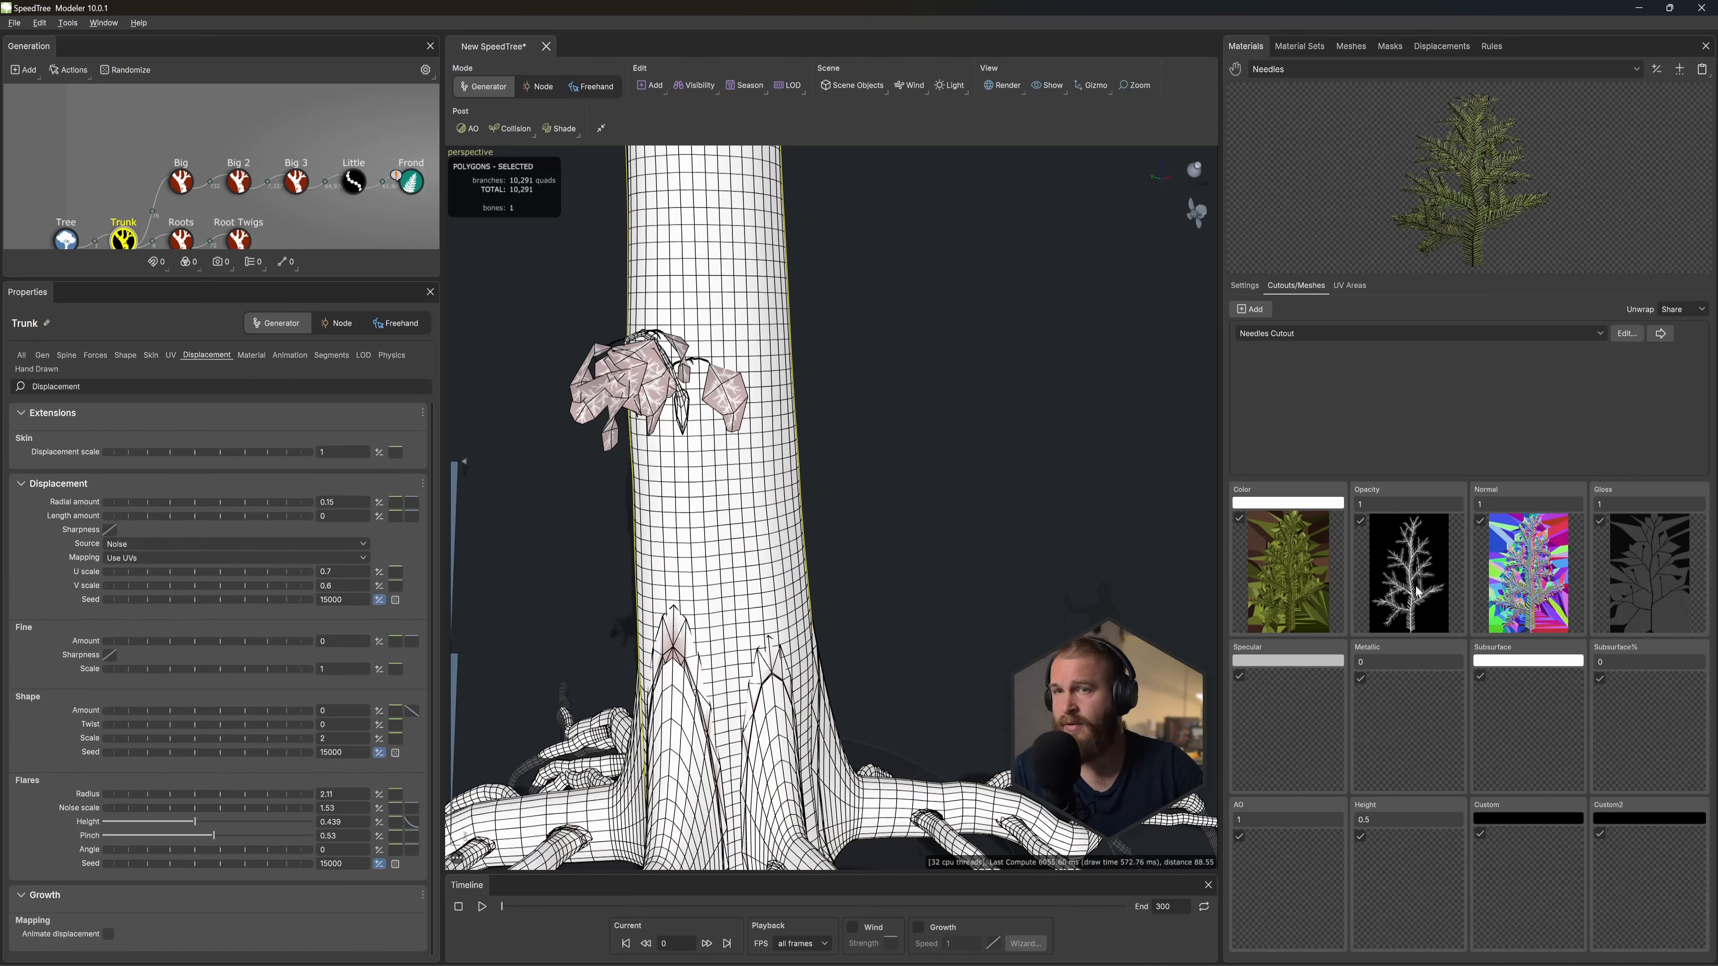
Step: Load Untitled material_Height.jpg as the height map of the Bark material
{"action": "left_click", "coordinate": [1271, 71]}
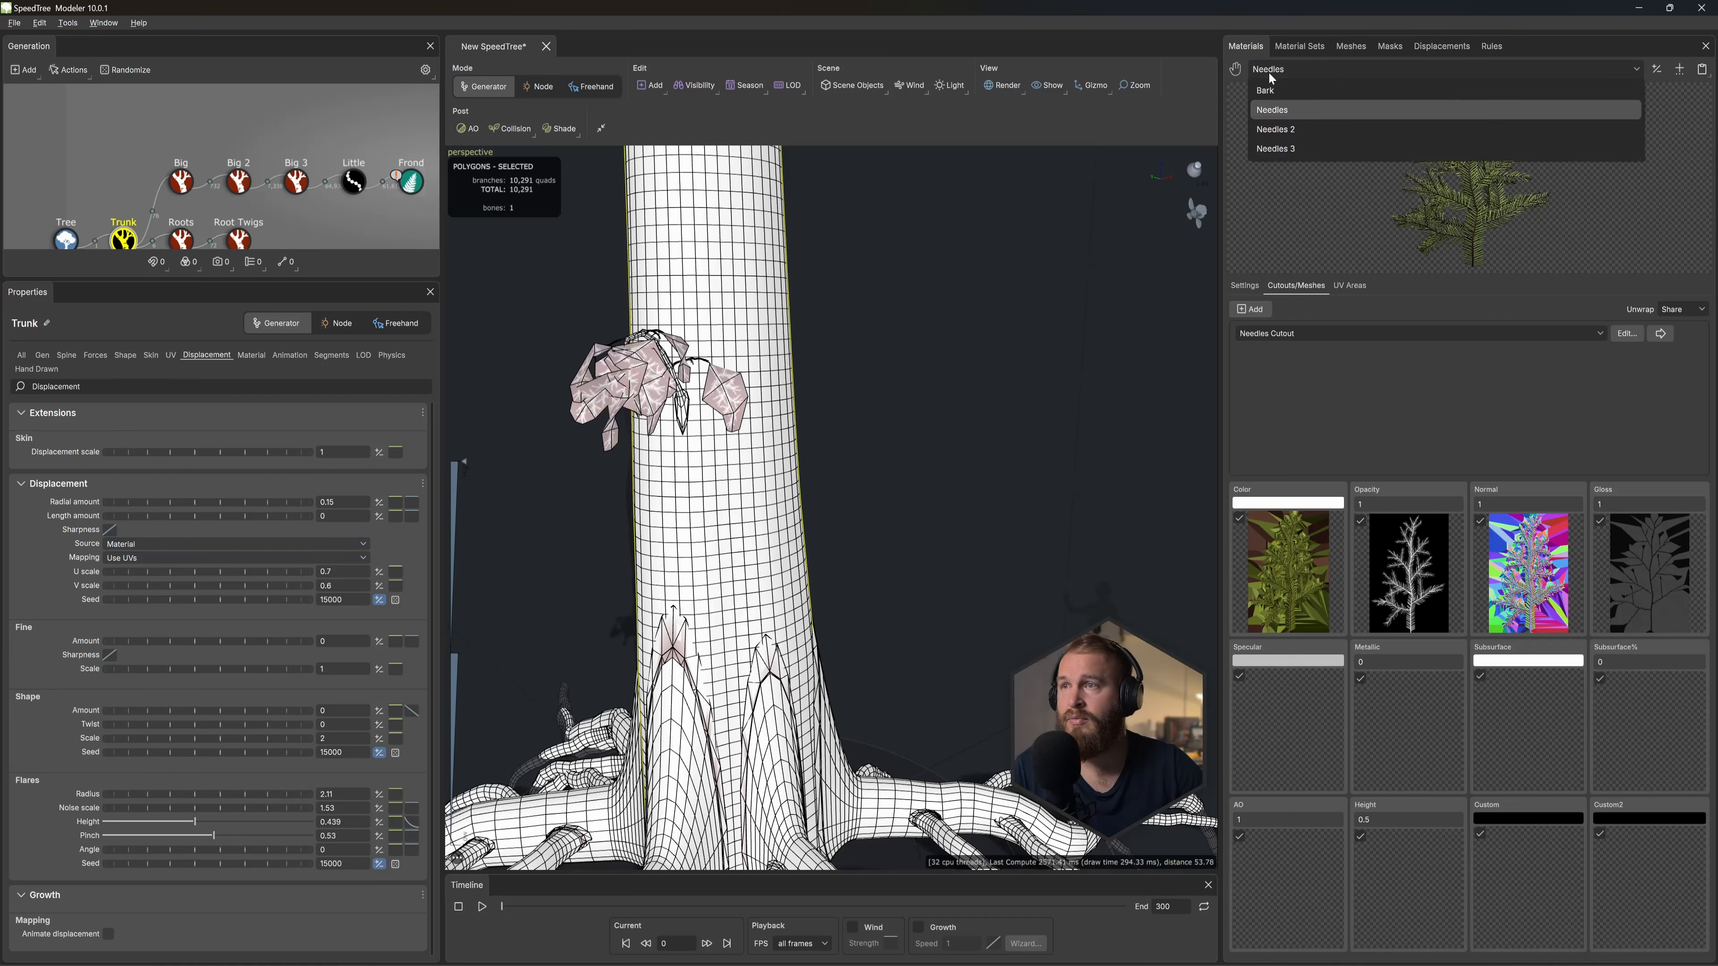
{"action": "left_click", "coordinate": [1284, 97]}
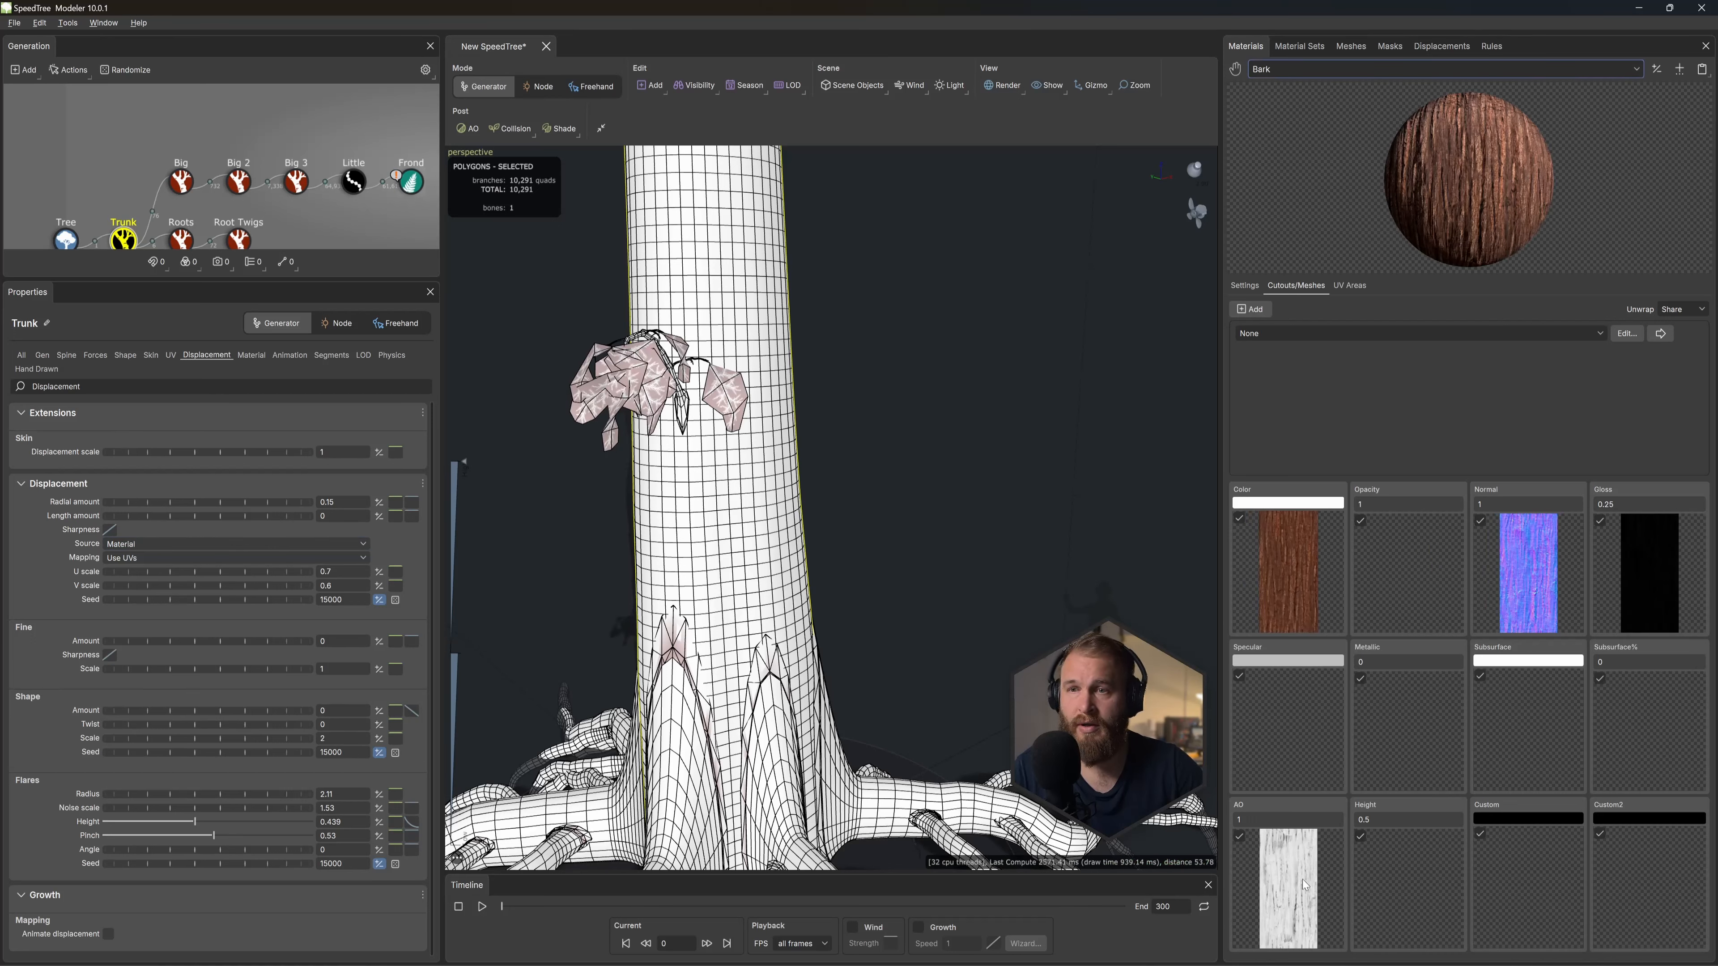
{"action": "left_click", "coordinate": [1407, 899]}
{"action": "left_click", "coordinate": [1205, 838]}
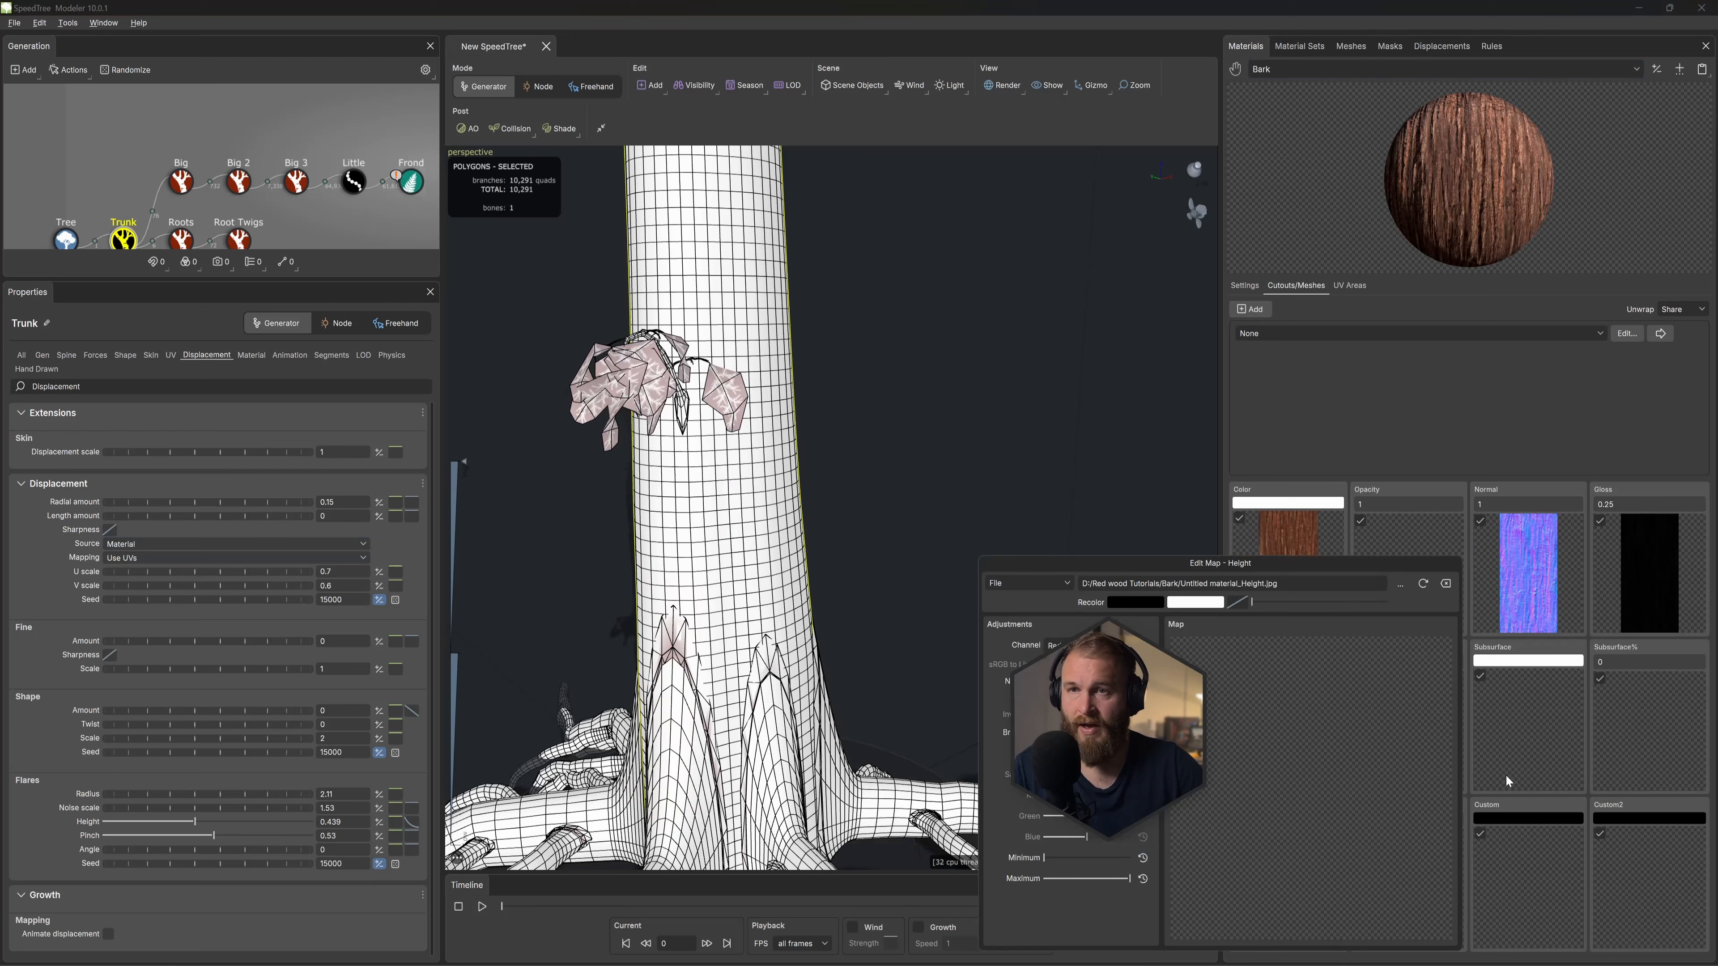
{"action": "left_click", "coordinate": [1033, 451]}
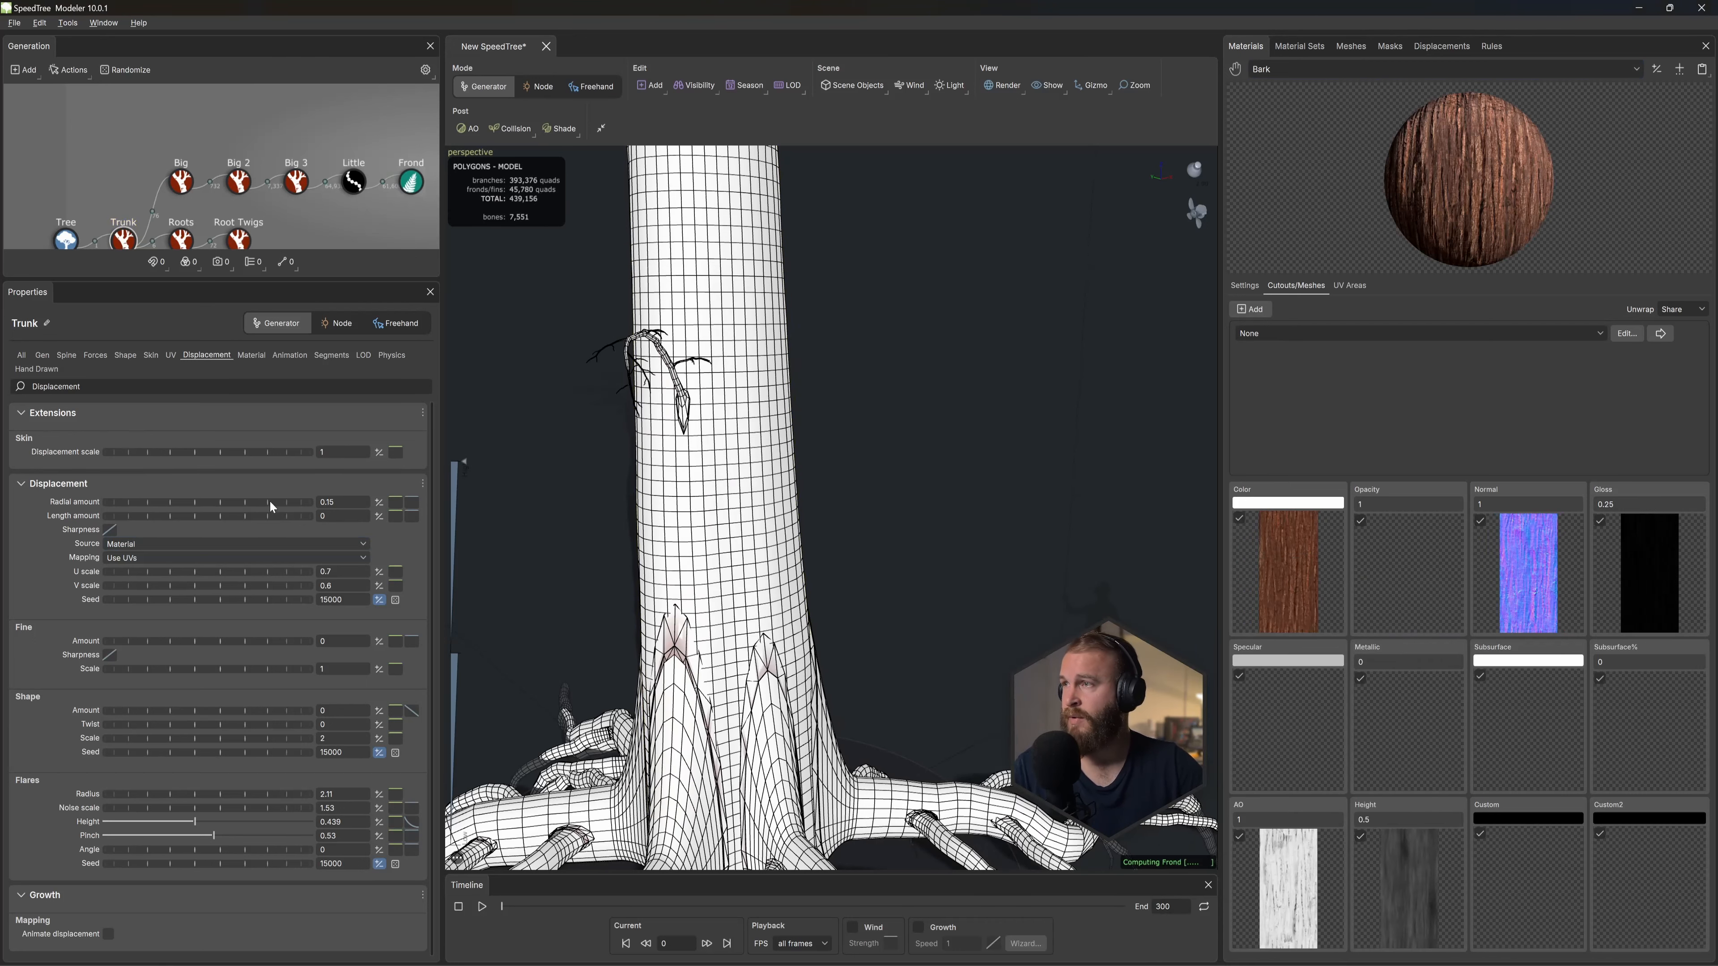
Step: Set the trunk's displacement radial amount to 1.22 and its fine amount to 0.09
{"action": "left_click", "coordinate": [123, 239]}
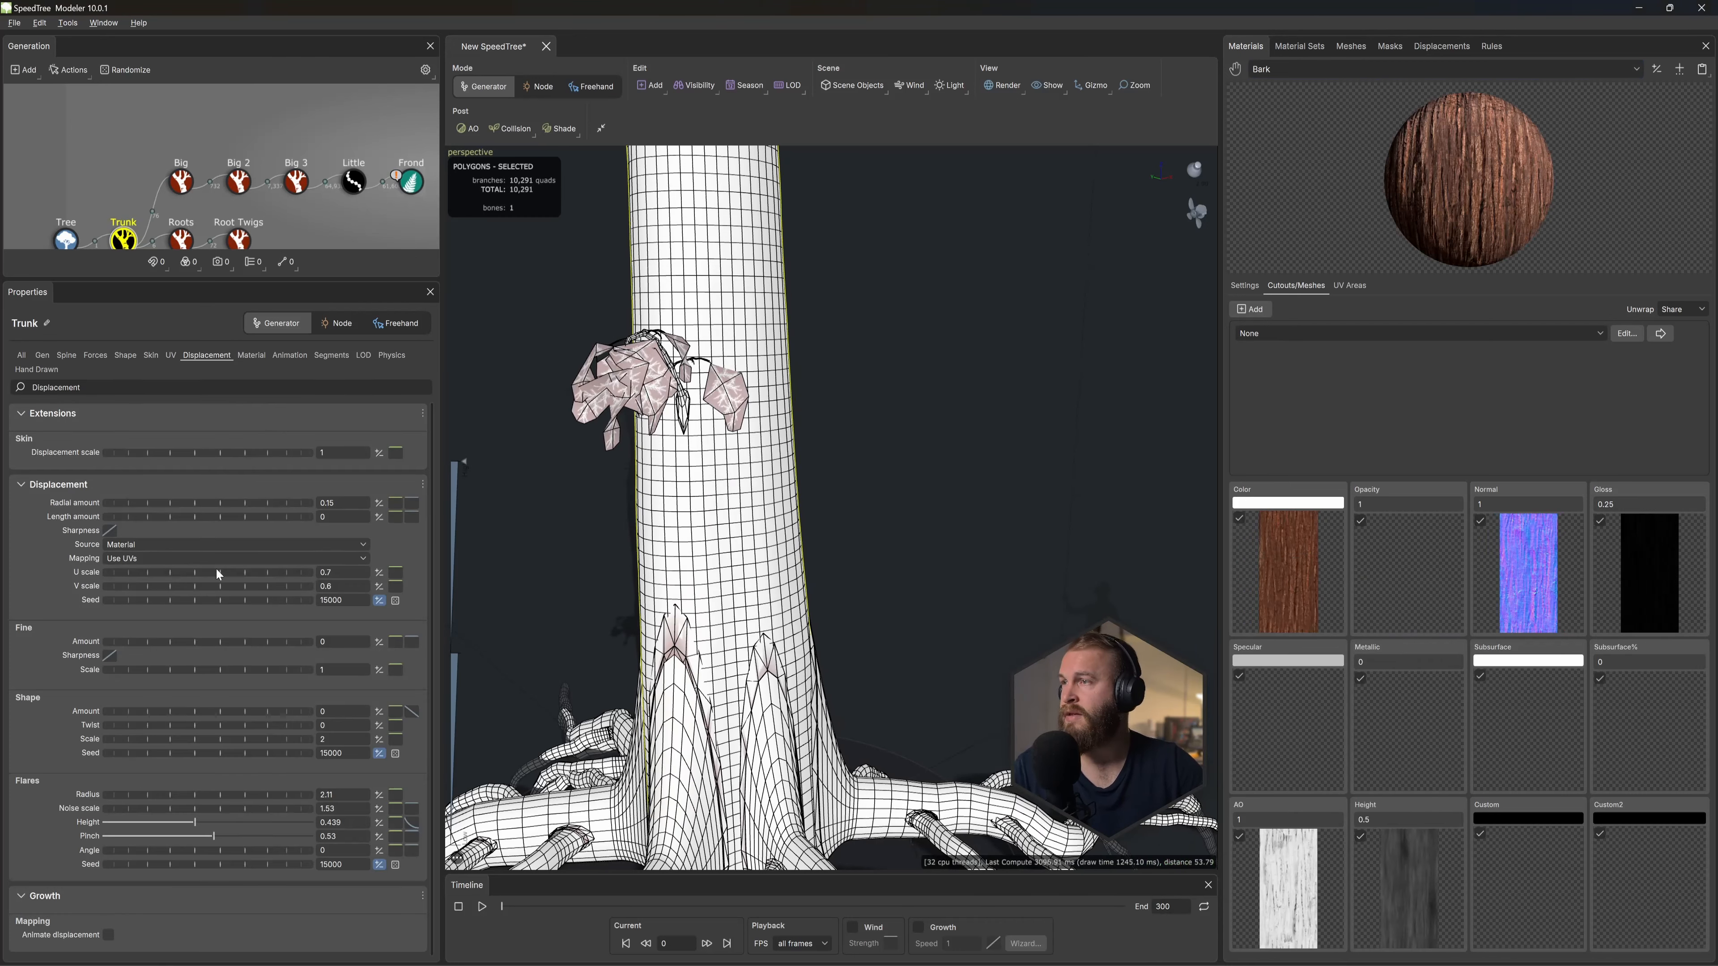
{"action": "left_click_drag", "start_coordinate": [215, 504], "coordinate": [249, 499]}
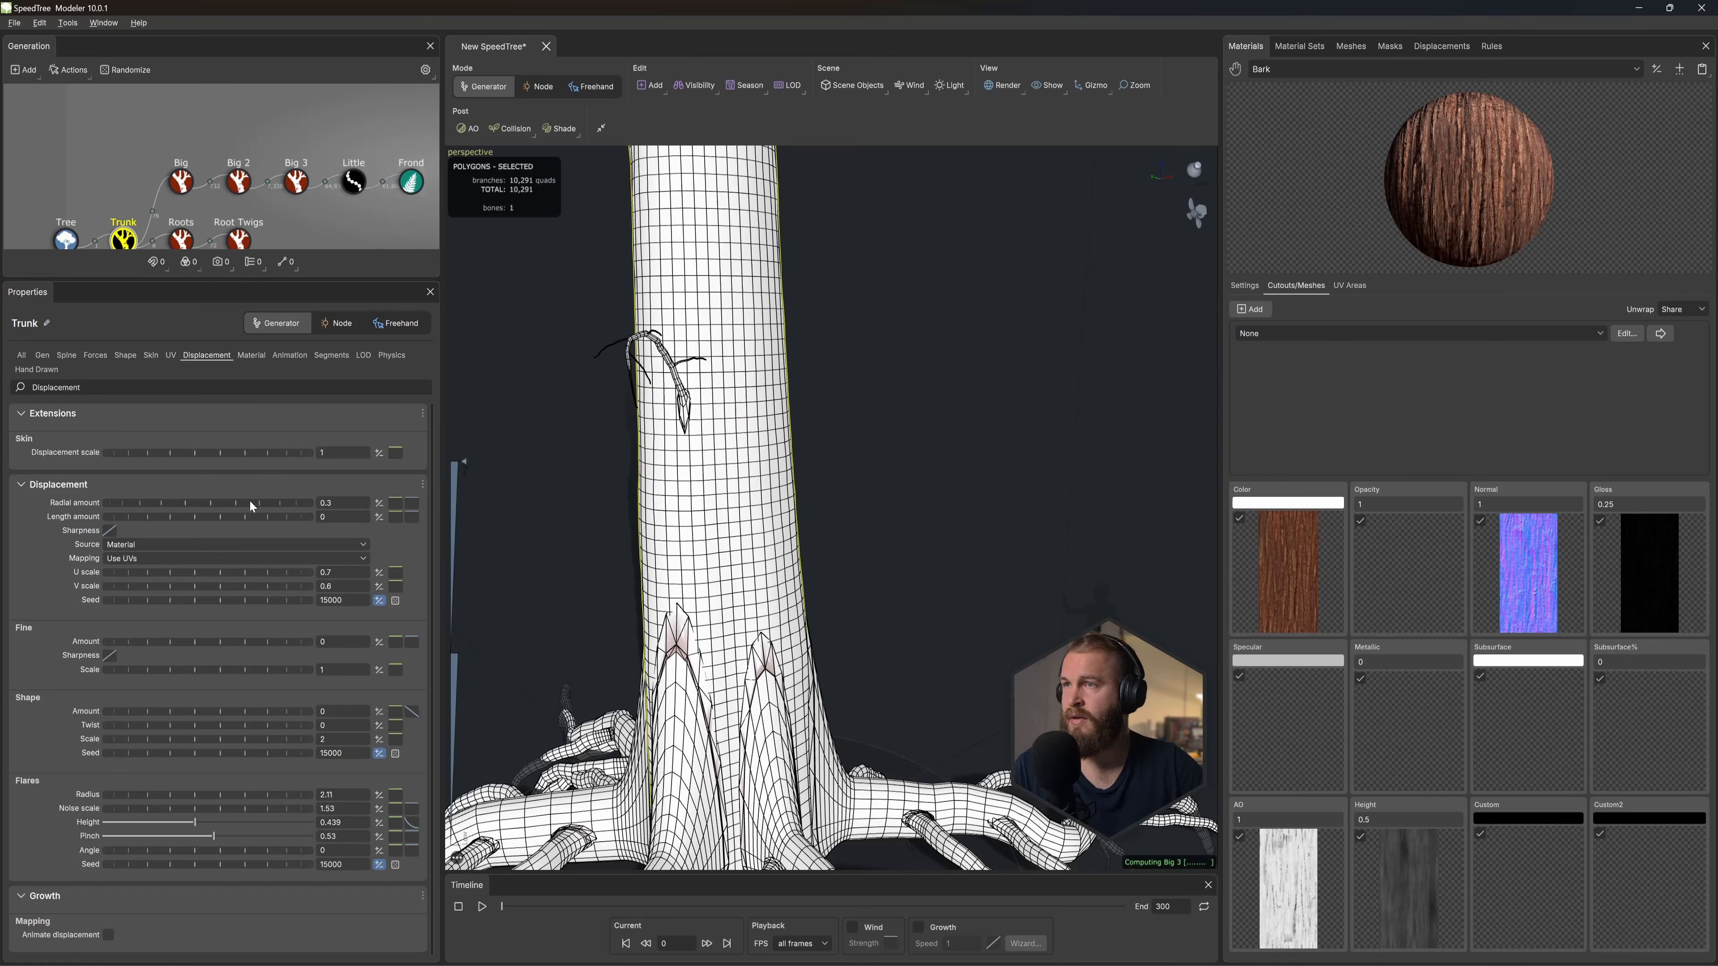
{"action": "mouse_move", "coordinate": [178, 639]}
{"action": "left_mouse_down"}
{"action": "mouse_move", "coordinate": [204, 635]}
{"action": "mouse_move", "coordinate": [169, 647]}
{"action": "left_mouse_up"}
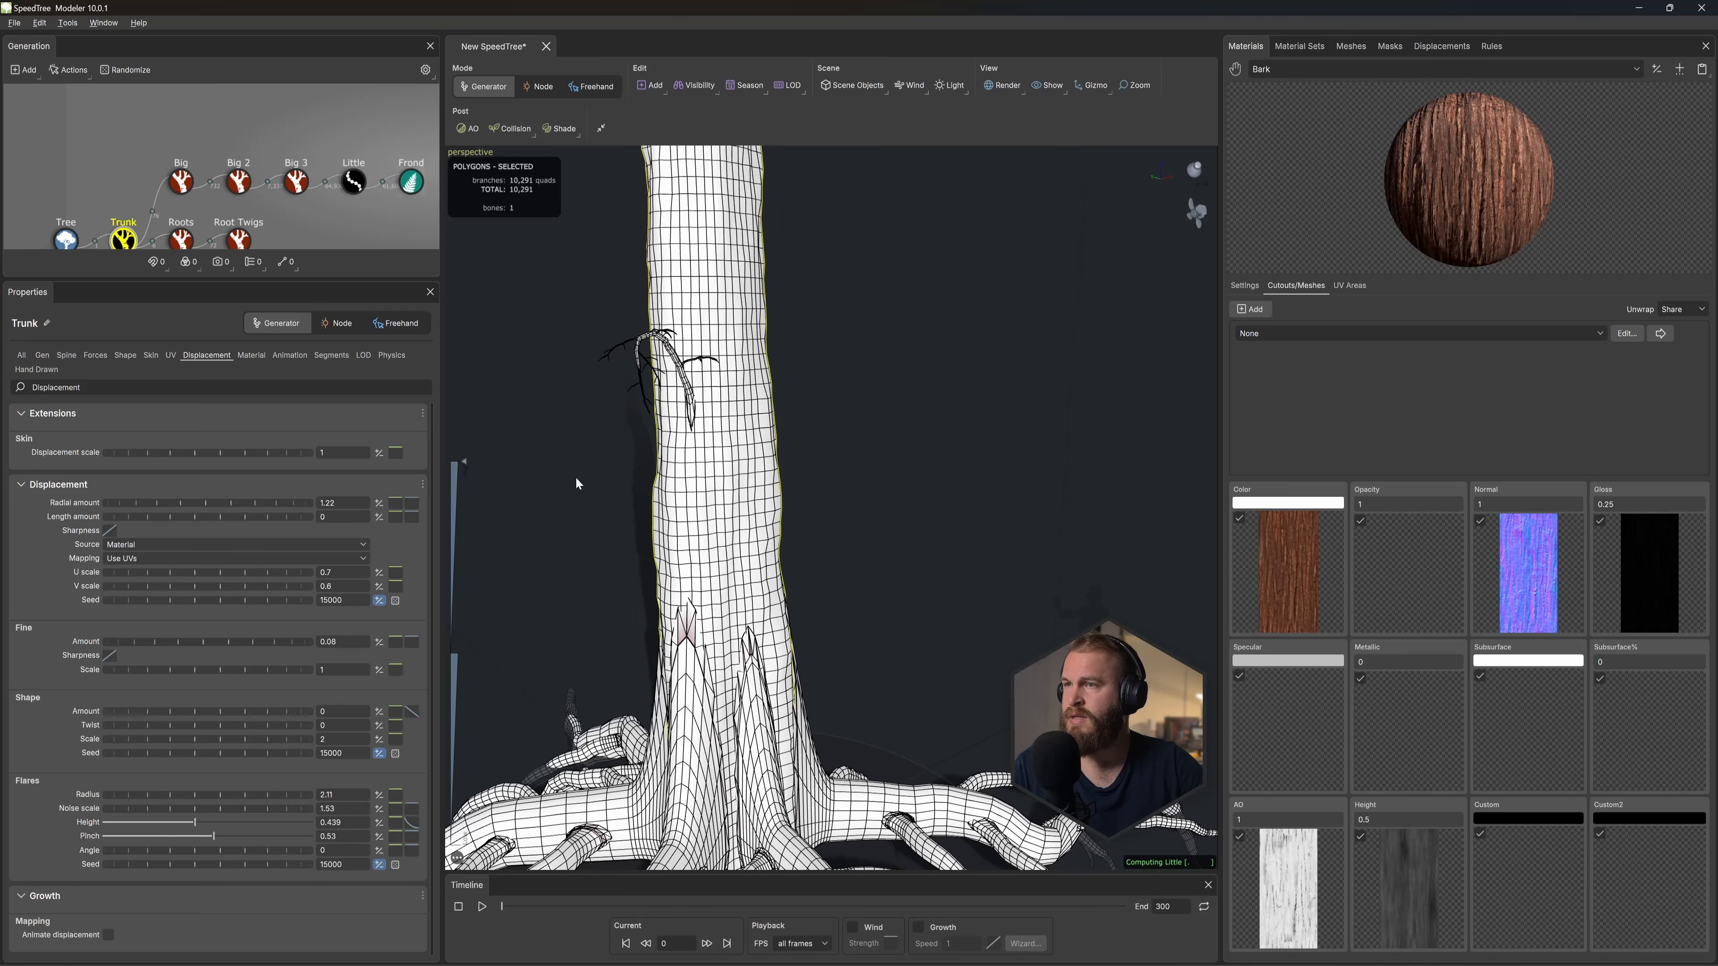
Step: Return the view to Standard rendering and set the trunk's absolute skin radius to 2.5
{"action": "left_click", "coordinate": [1007, 85]}
{"action": "scroll", "coordinate": [861, 496], "scroll_direction": "down", "scroll_amount": 5}
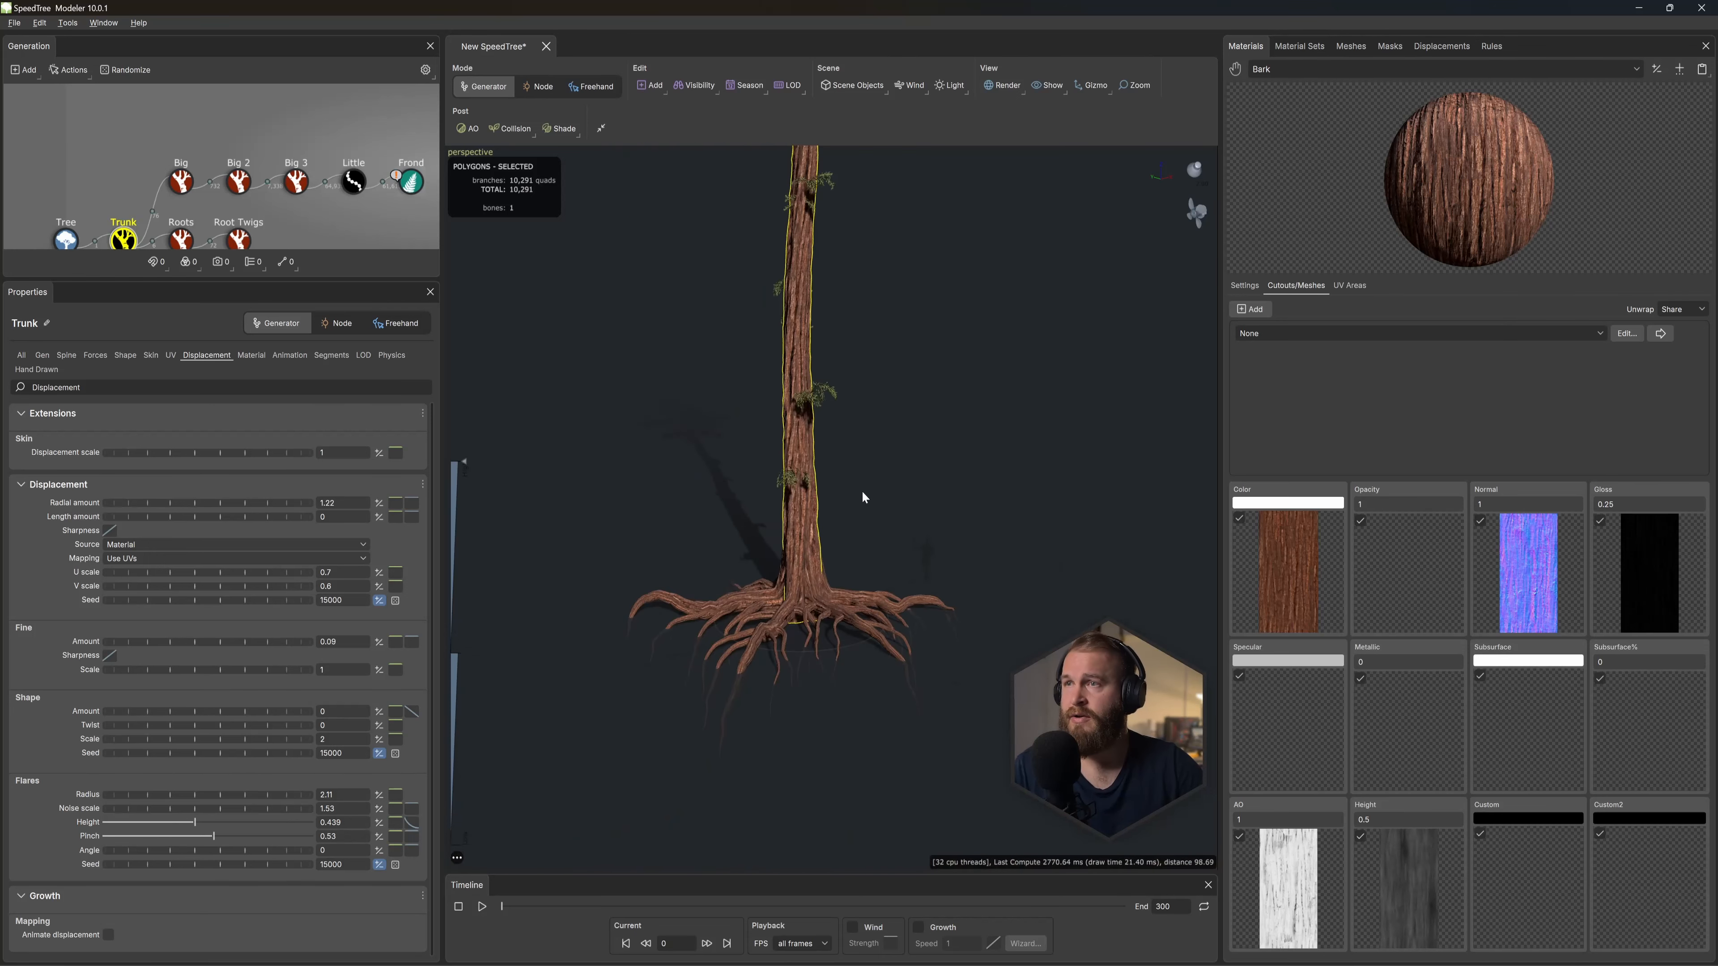
{"action": "left_click", "coordinate": [149, 356]}
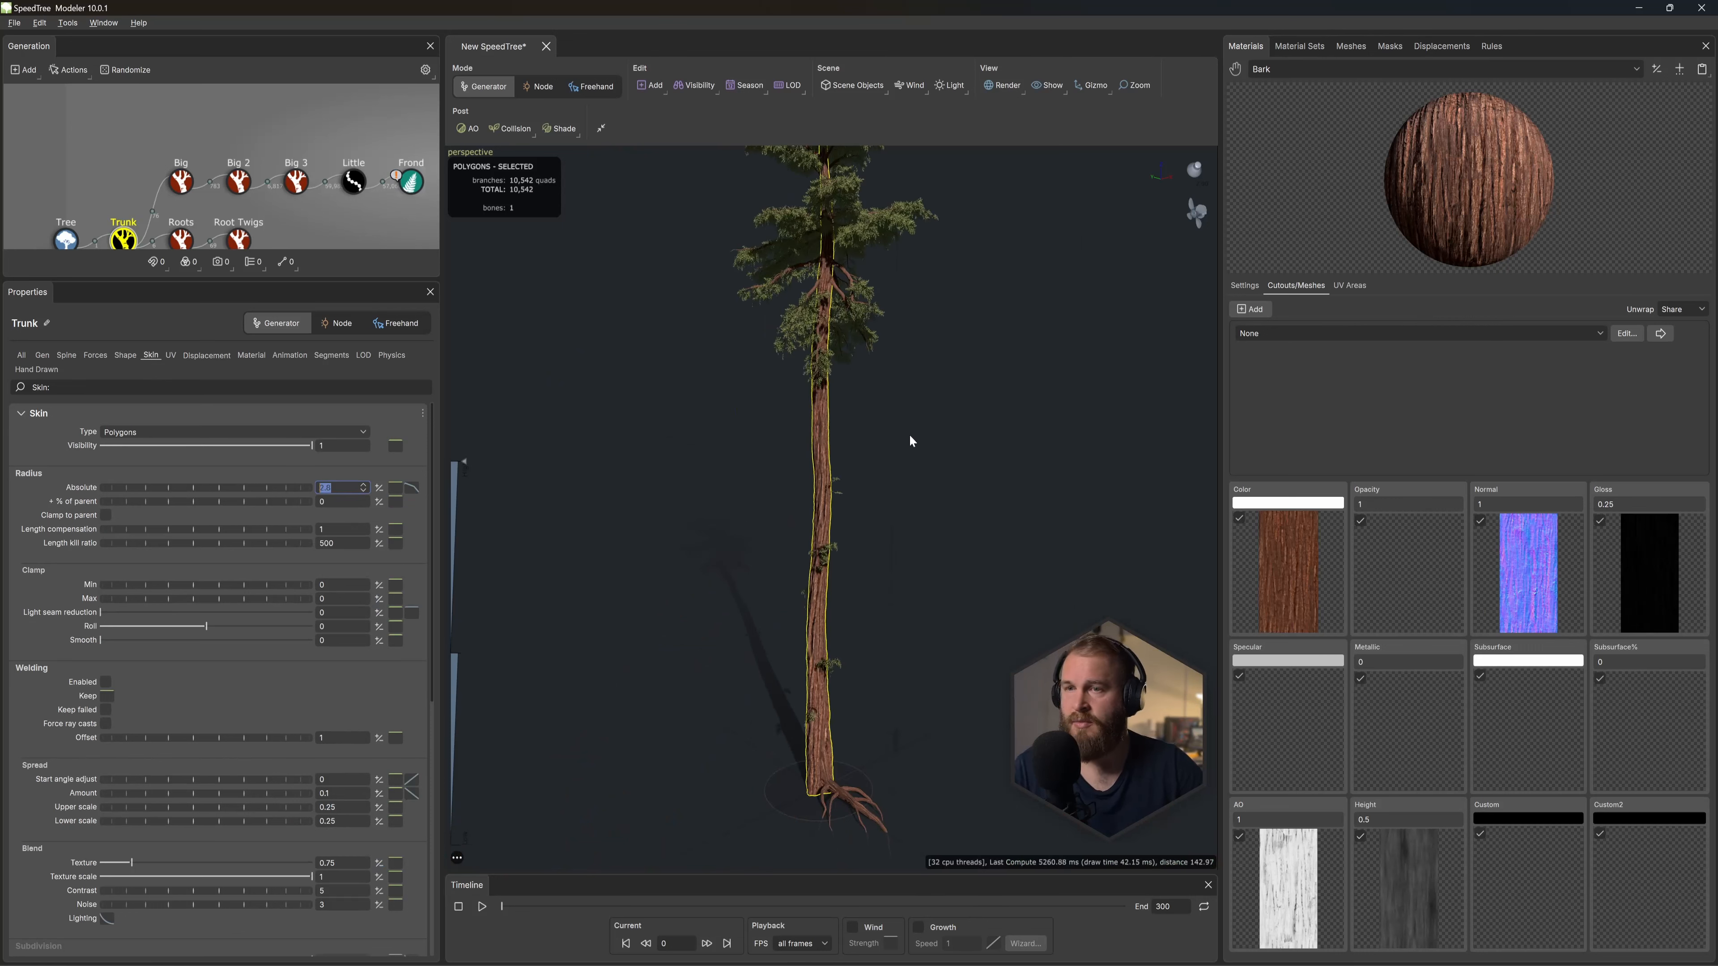
{"action": "type", "text": "2.5"}
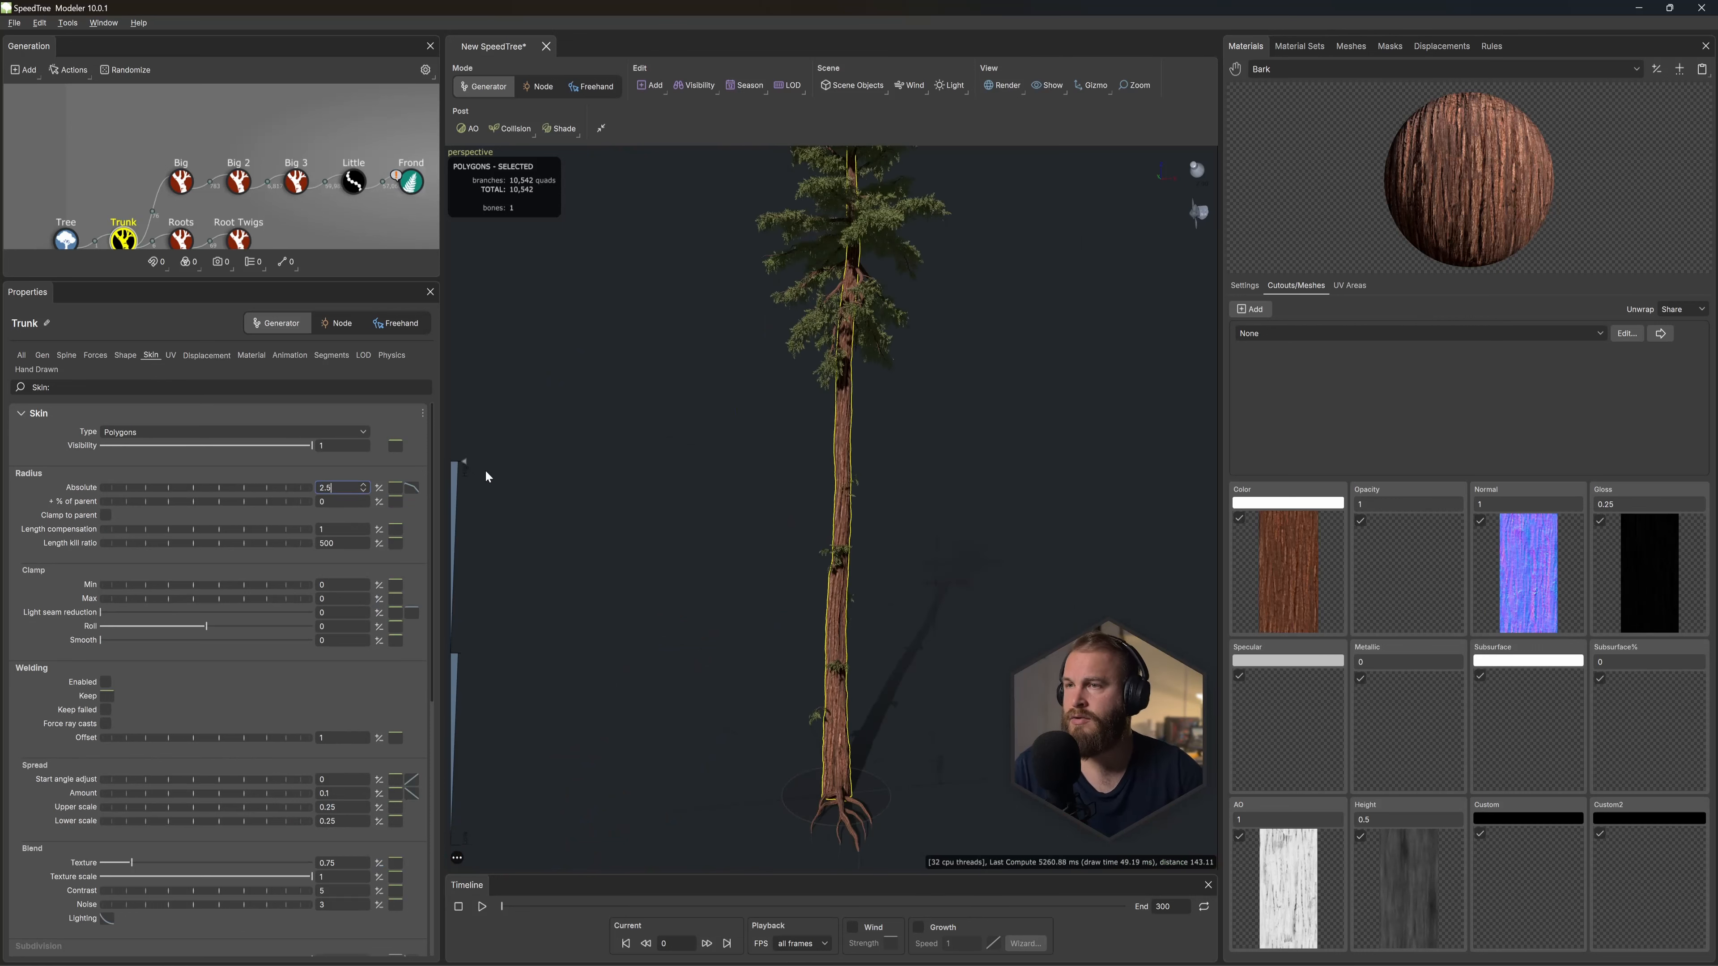
Step: Set the trunk's displacement radial amount to -0.5
{"action": "left_click", "coordinate": [208, 355]}
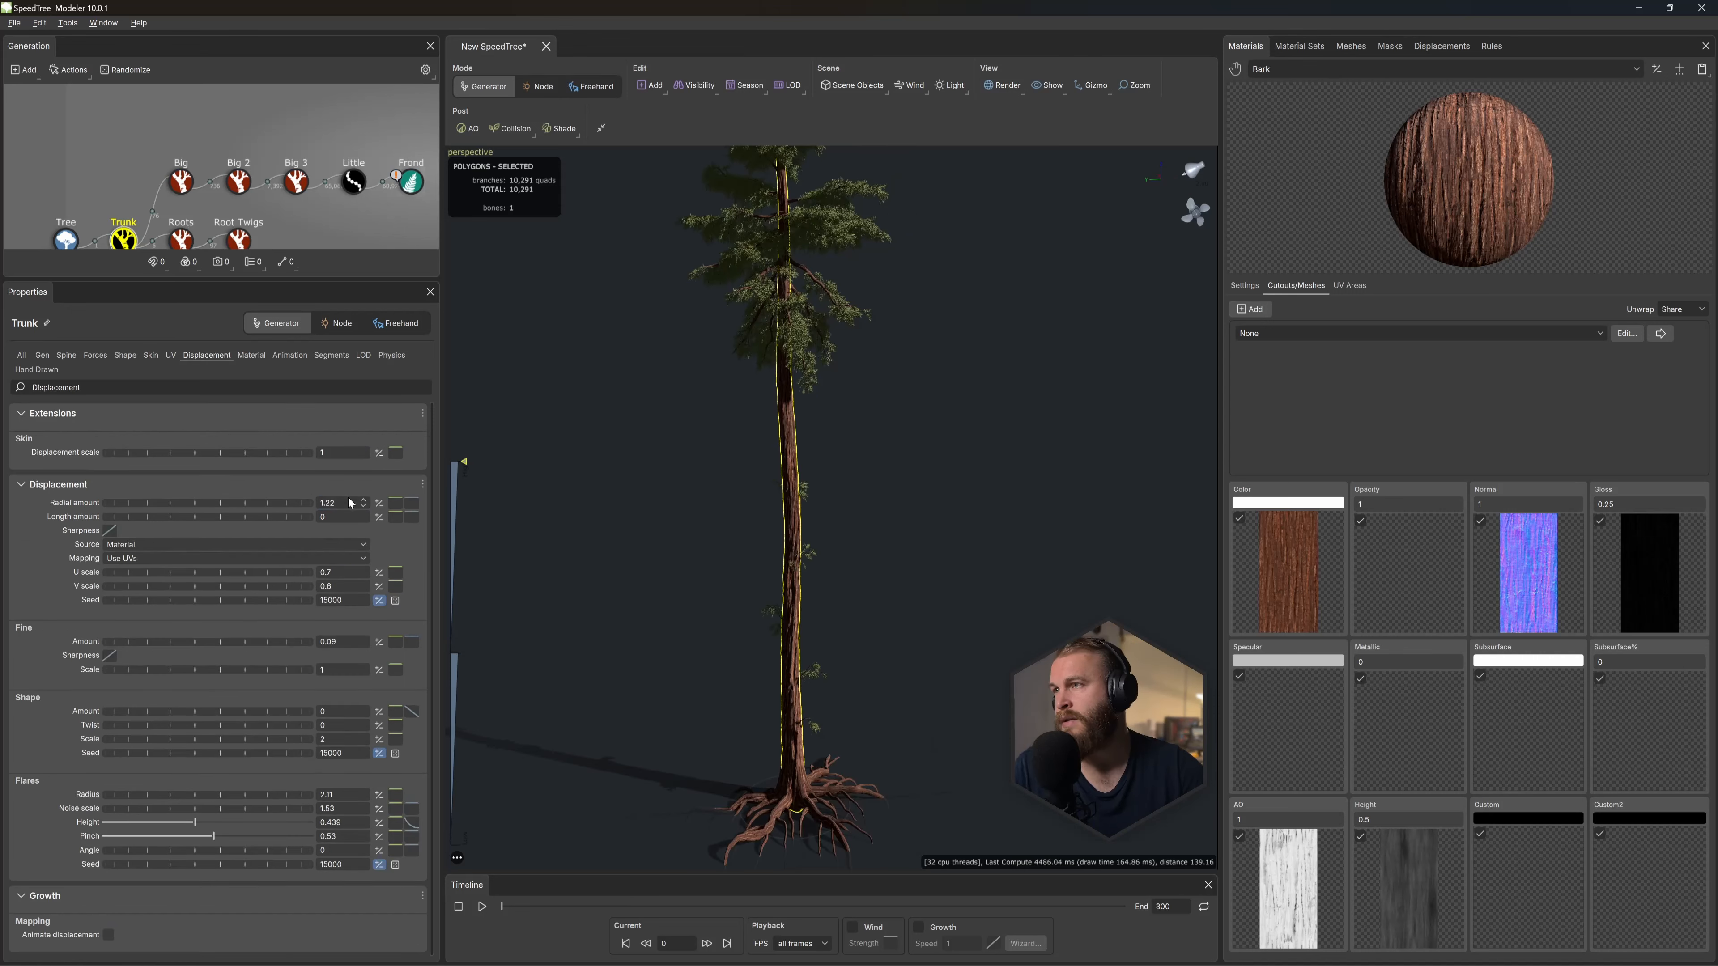
{"action": "key", "text": "Return"}
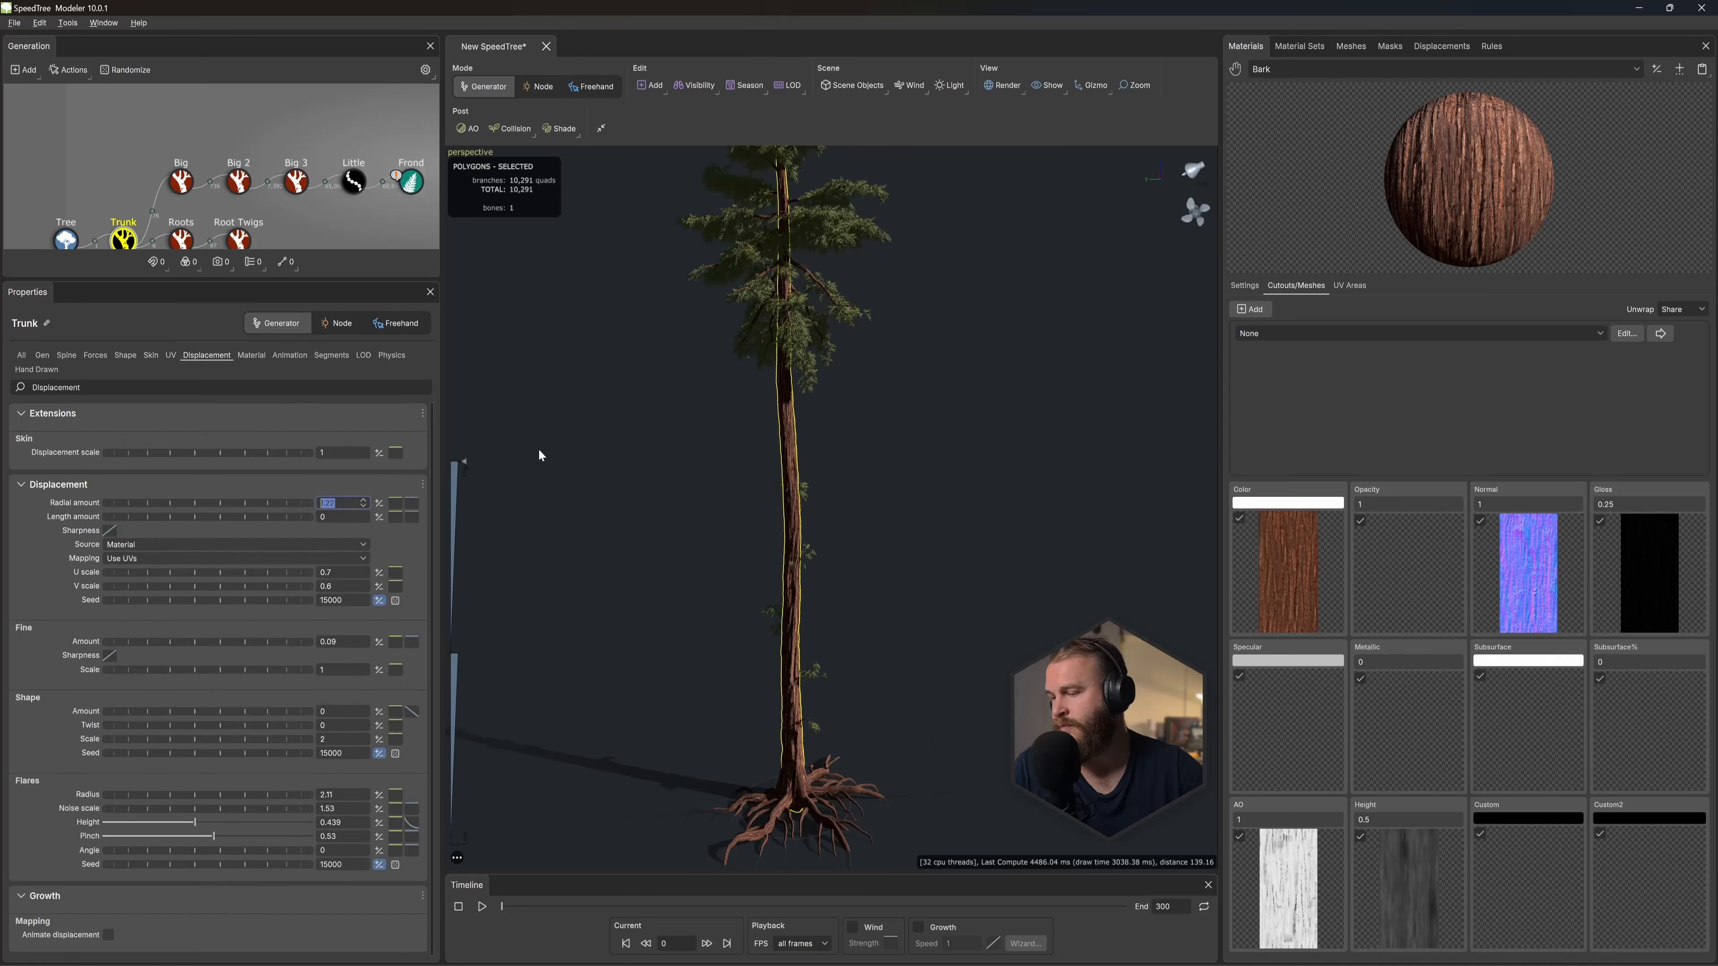
{"action": "key", "text": "BackSpace"}
{"action": "type", "text": "-0"}
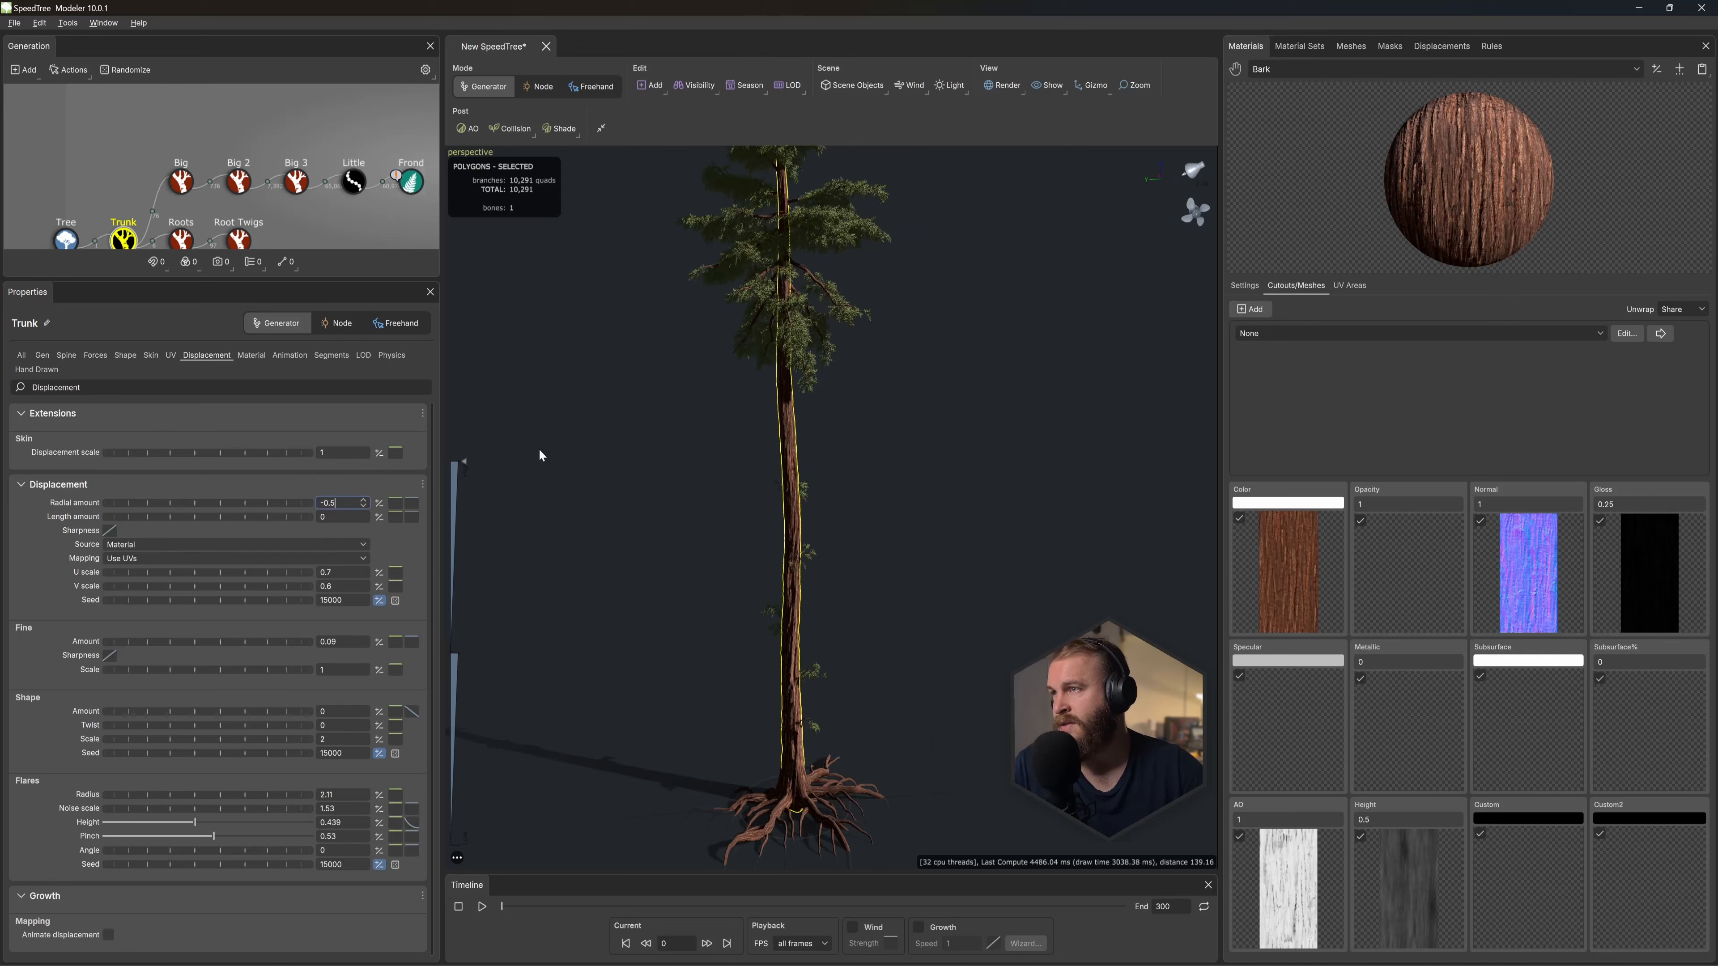
{"action": "type", "text": ".5"}
{"action": "key", "text": "Return"}
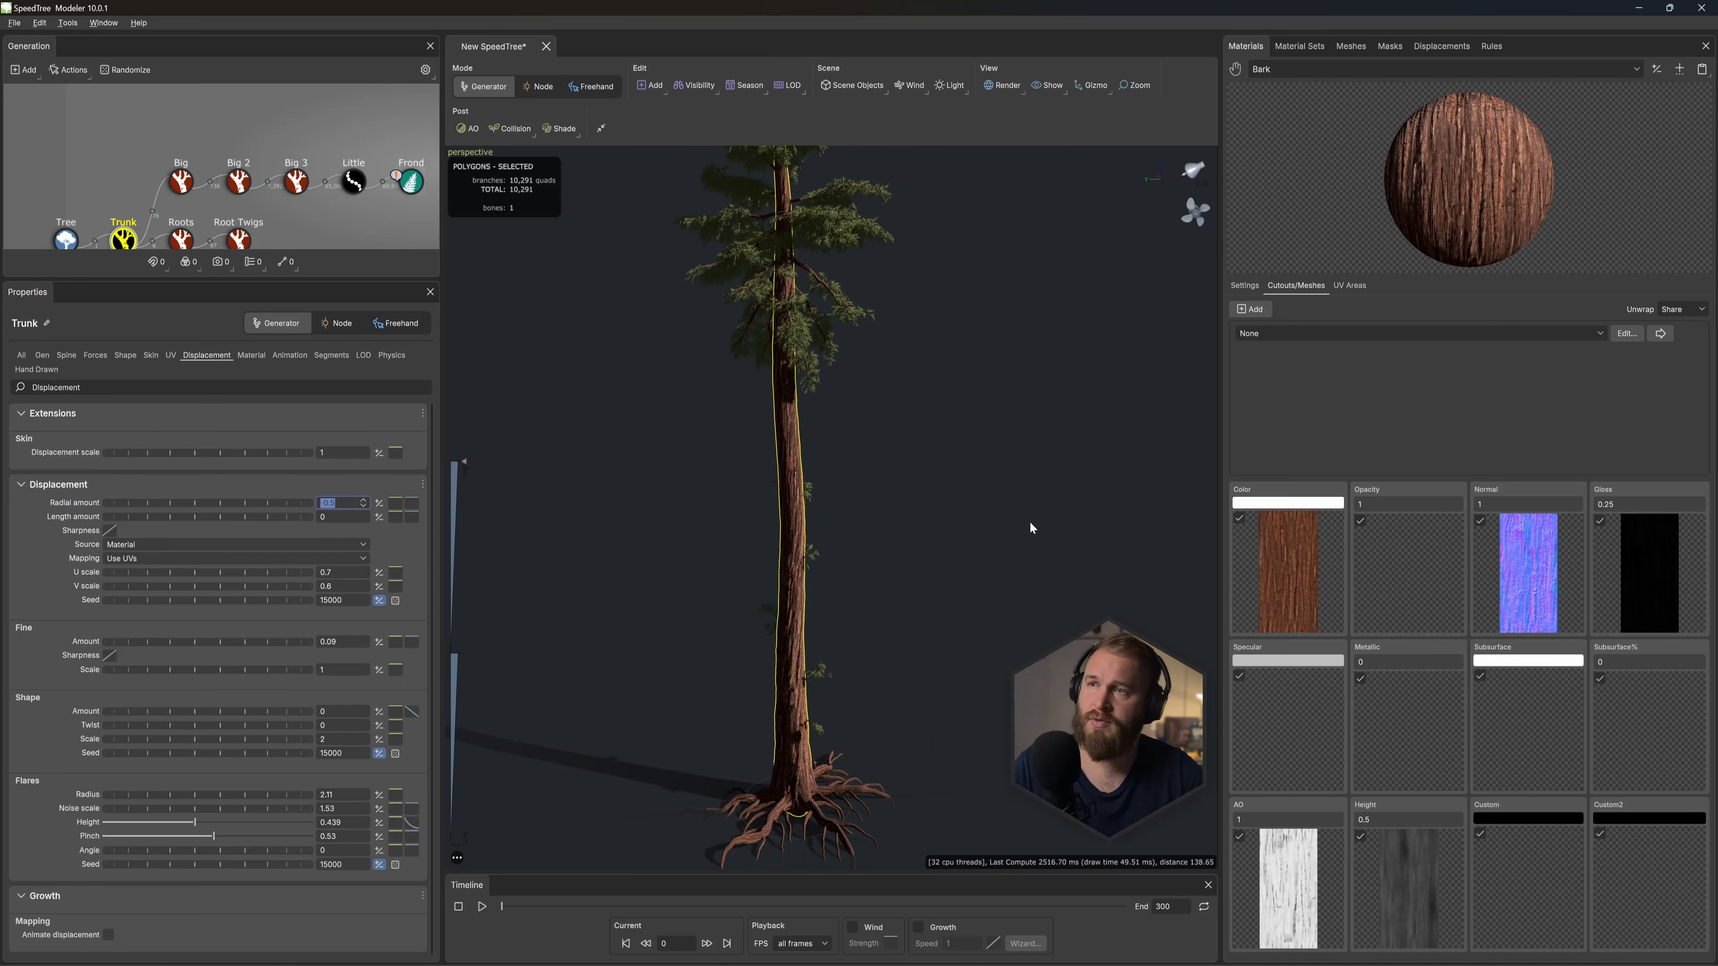